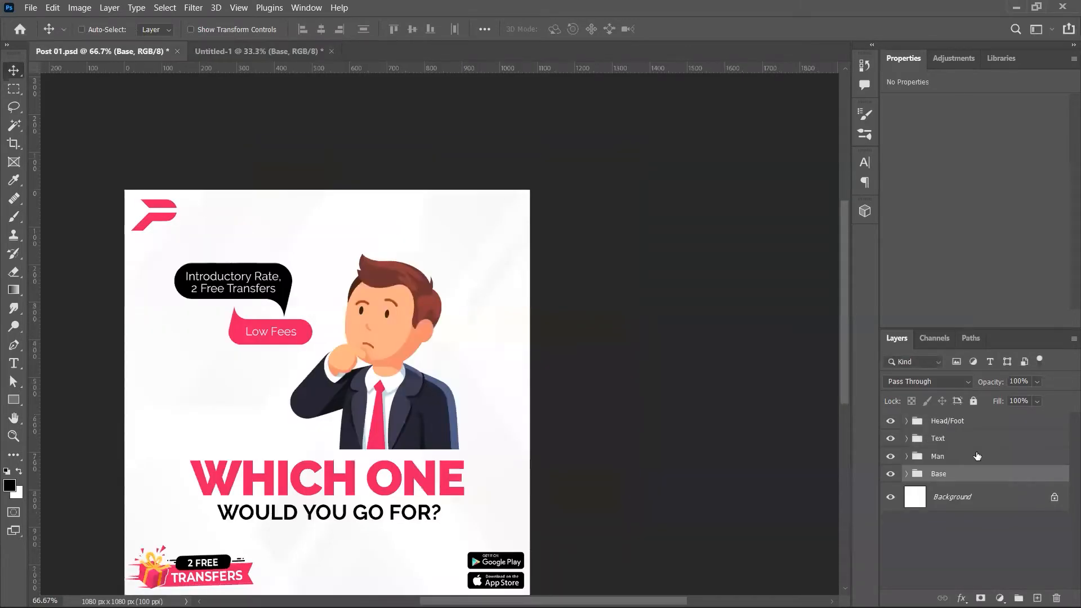
Step: Copy the Text group into the 1080×1920 story and scale it up about 120%
click(977, 456)
click(965, 439)
drag(376, 235, 524, 336)
key(ctrl+t)
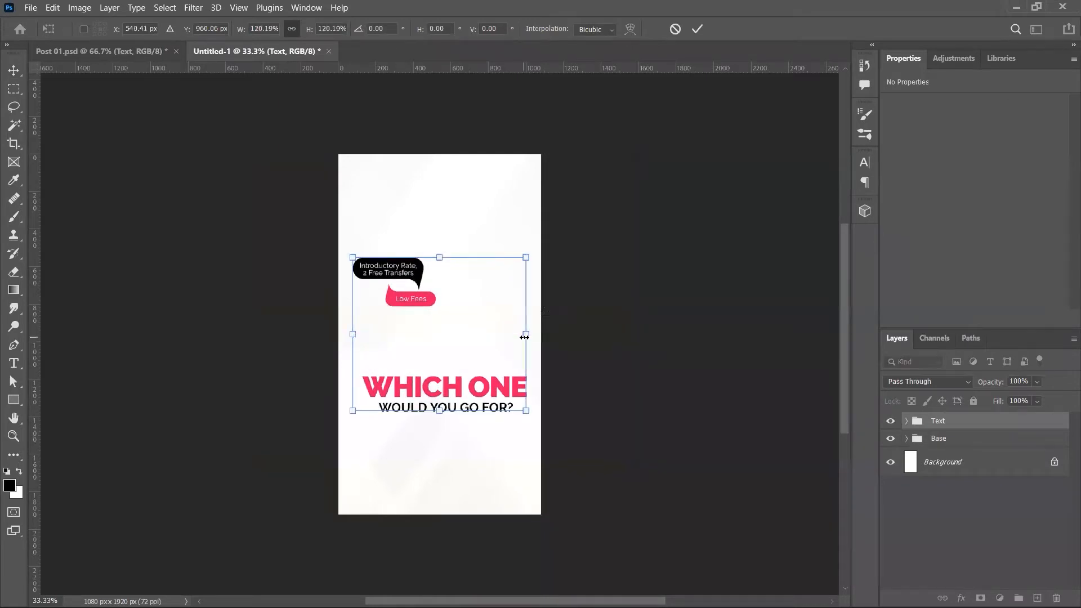
key(Return)
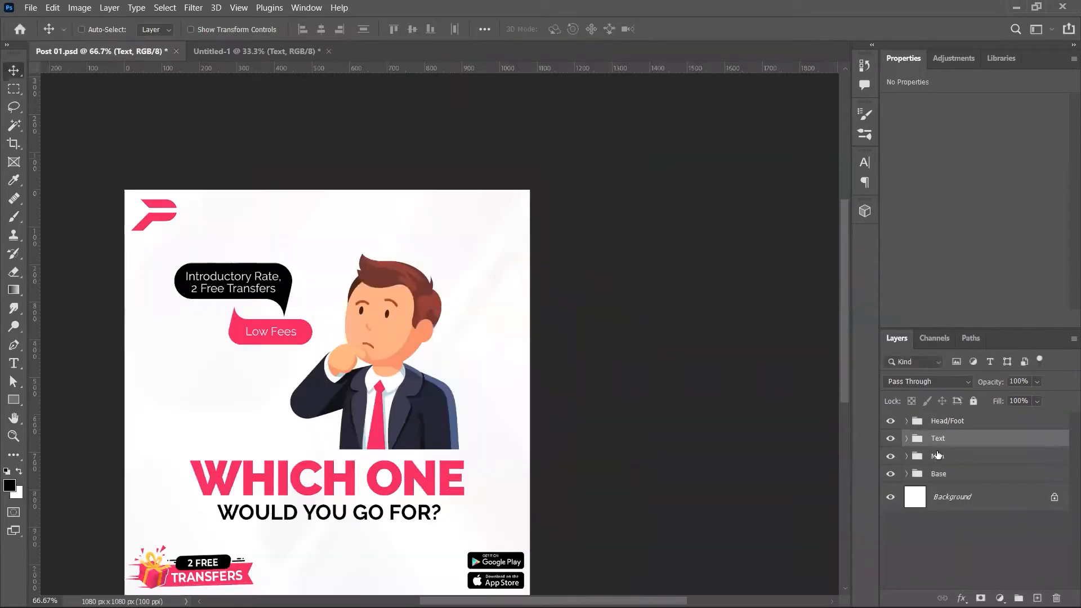
Step: Copy the Man figure group from Post 01 into the story document
click(937, 455)
drag(458, 325, 501, 343)
key(ctrl+Tab)
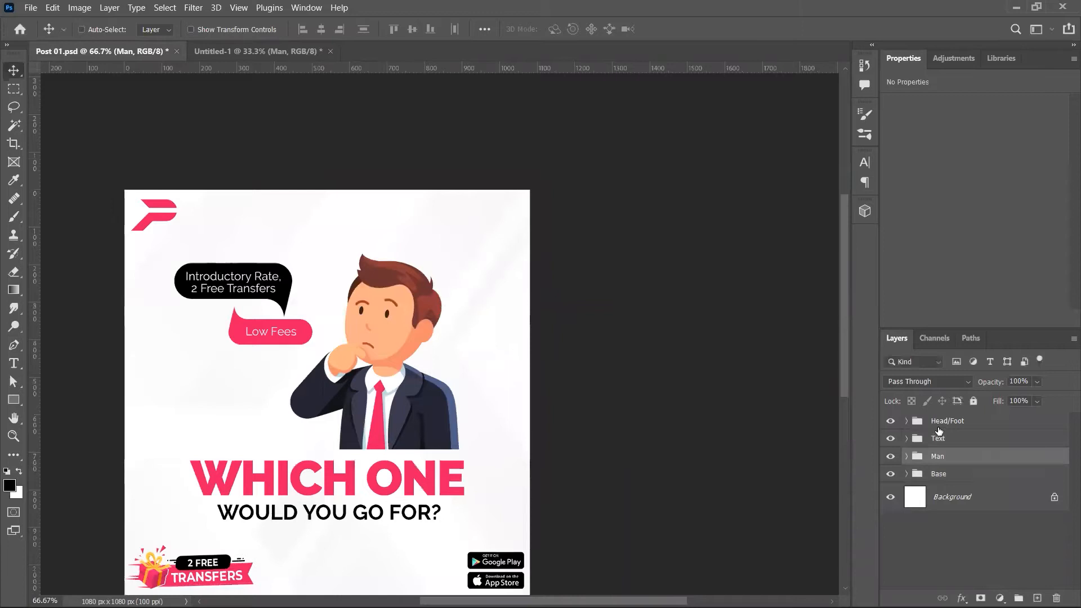
click(938, 427)
Step: Bring the Head/Foot group into the story and place the enlarged logo at the top
drag(276, 174, 363, 166)
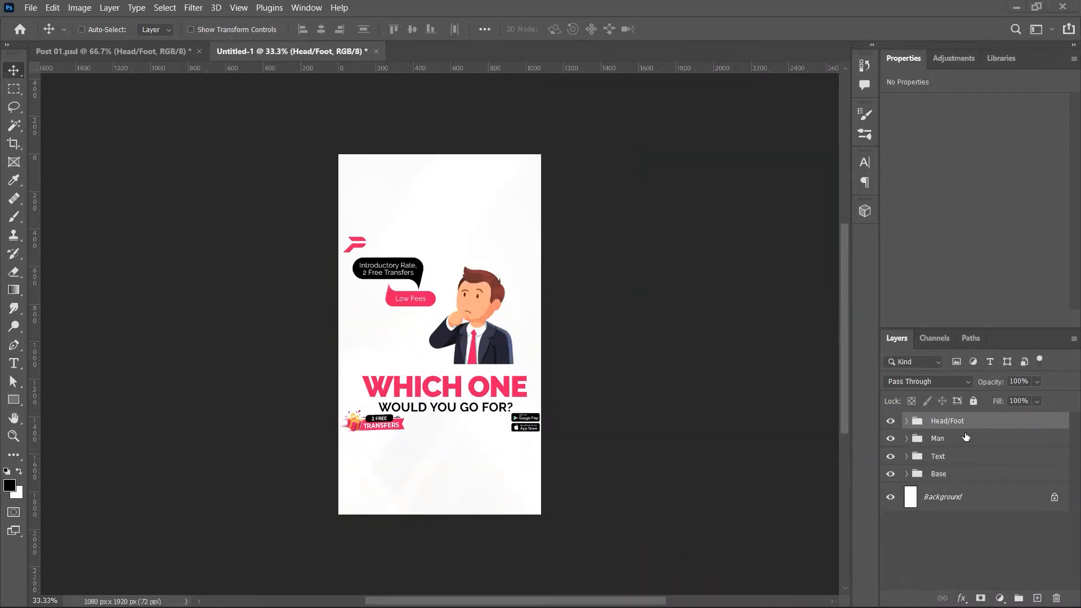
click(907, 423)
click(945, 442)
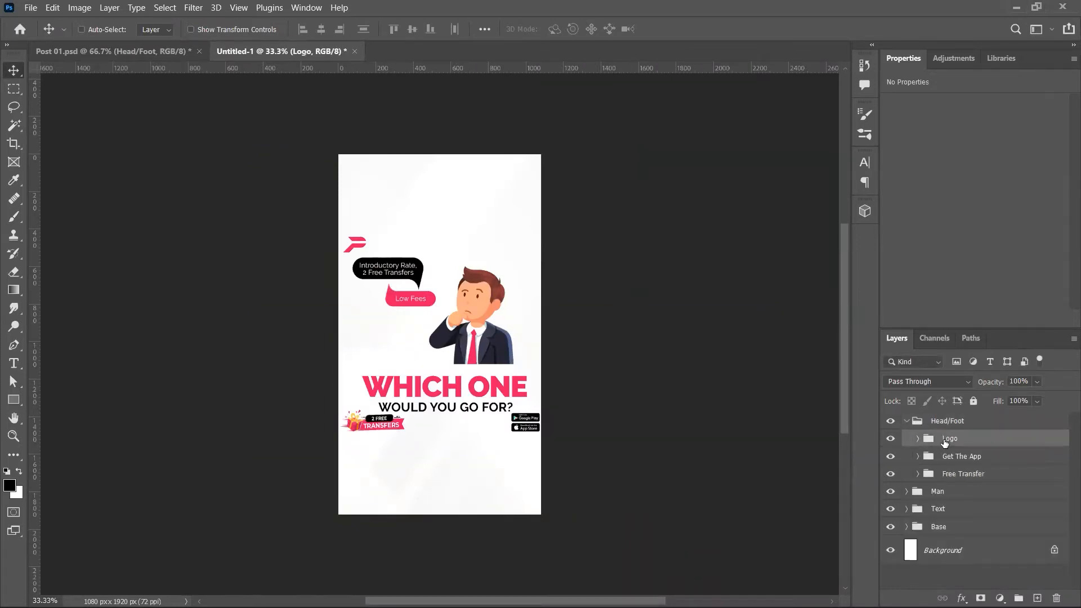
drag(377, 239, 380, 197)
key(ctrl+t)
key(Return)
key(Down)
key(Down)
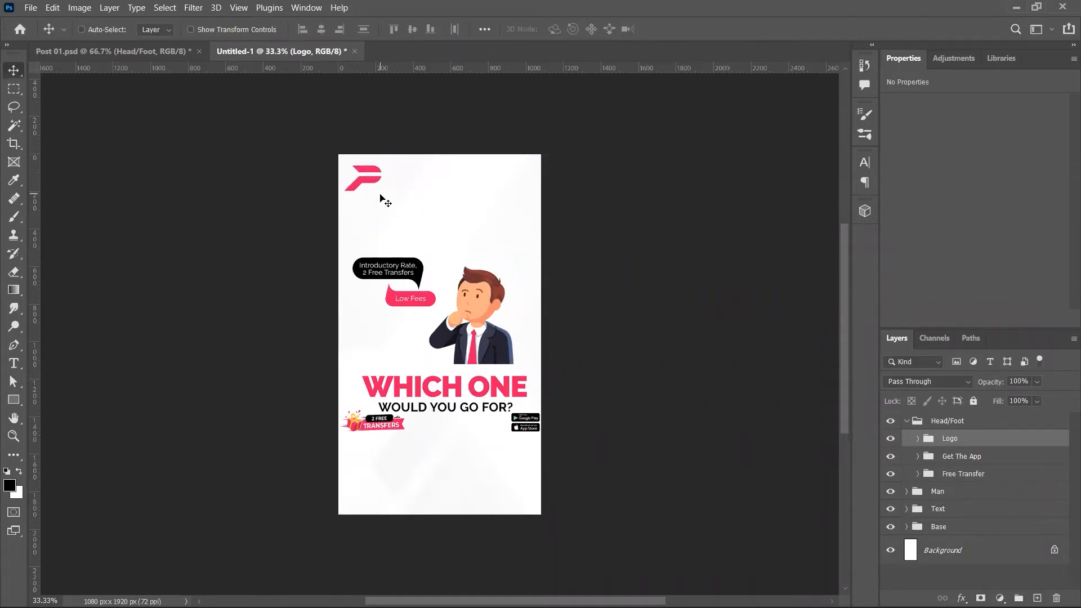
Step: Enlarge the Get The App and Free Transfer badges about 132% and set them bottom-left and bottom-right
click(978, 457)
shift+click(982, 479)
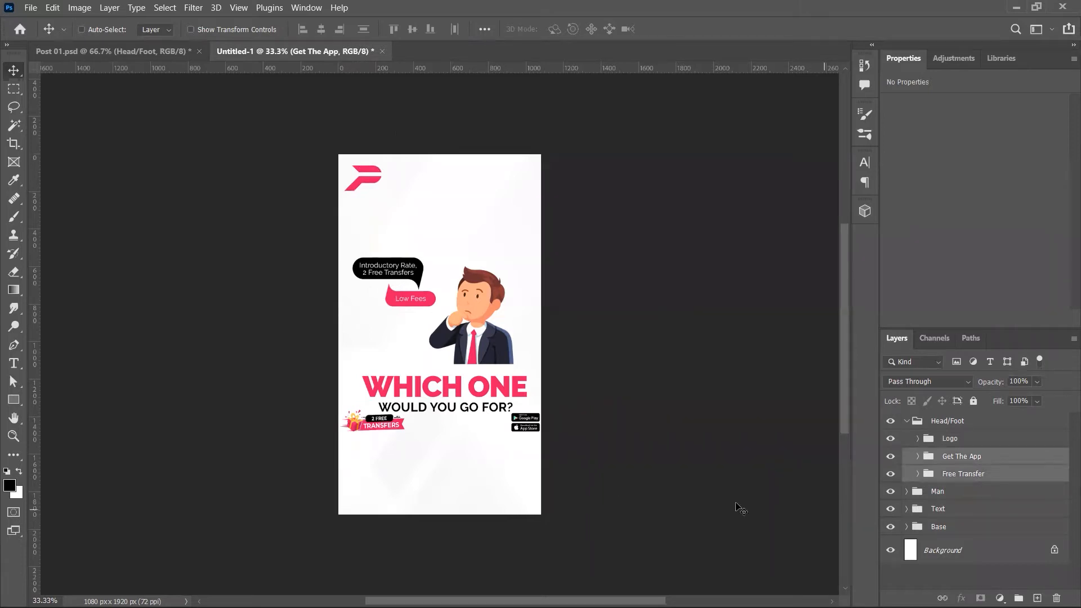
key(ctrl+t)
drag(541, 424, 586, 426)
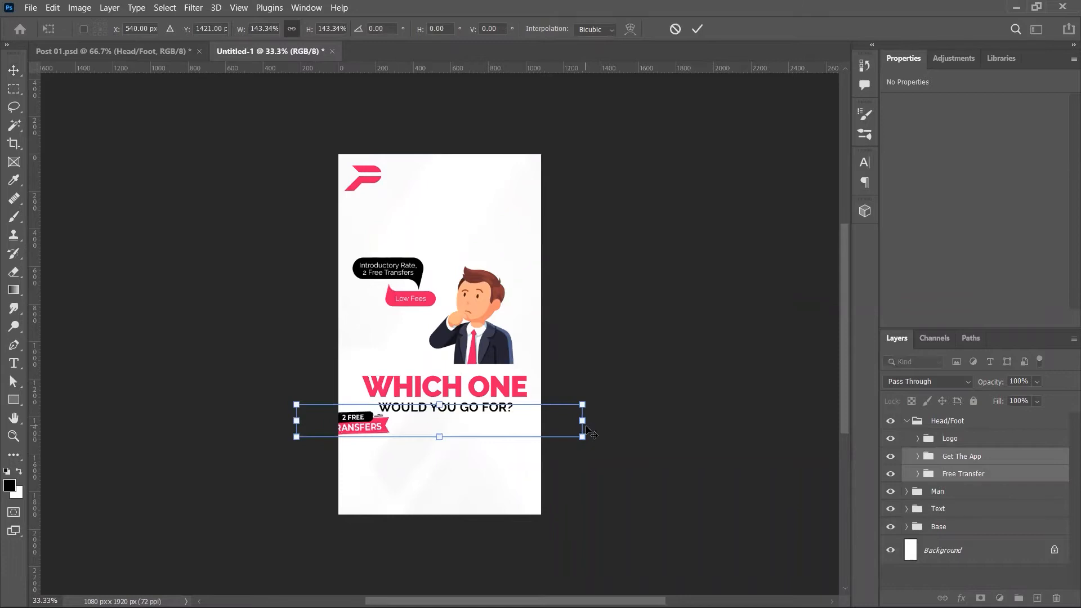
key(Return)
drag(380, 425, 426, 498)
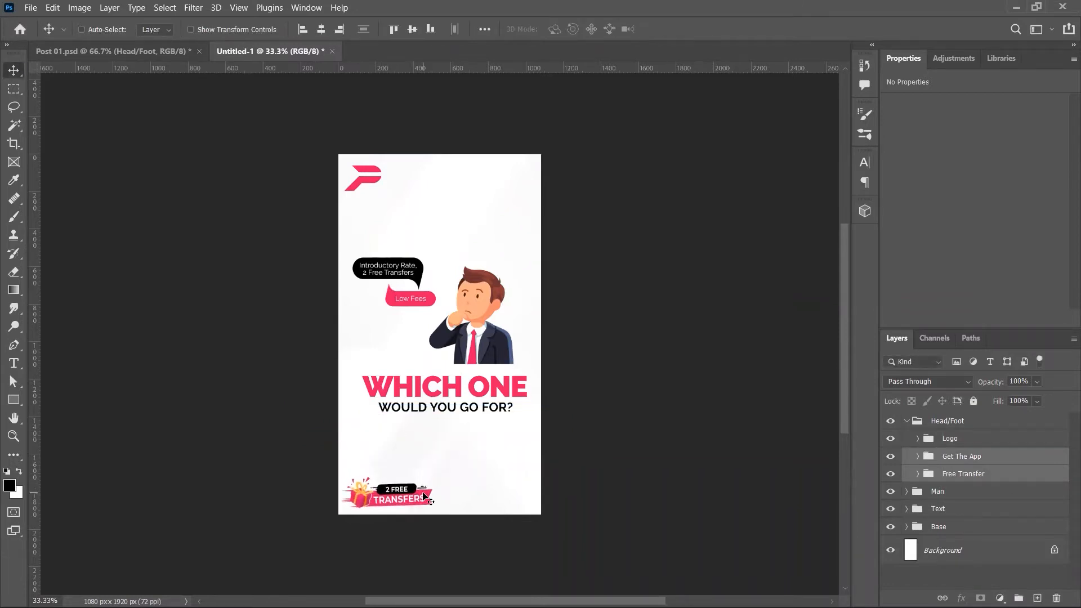
ctrl+click(892, 471)
drag(664, 511, 573, 510)
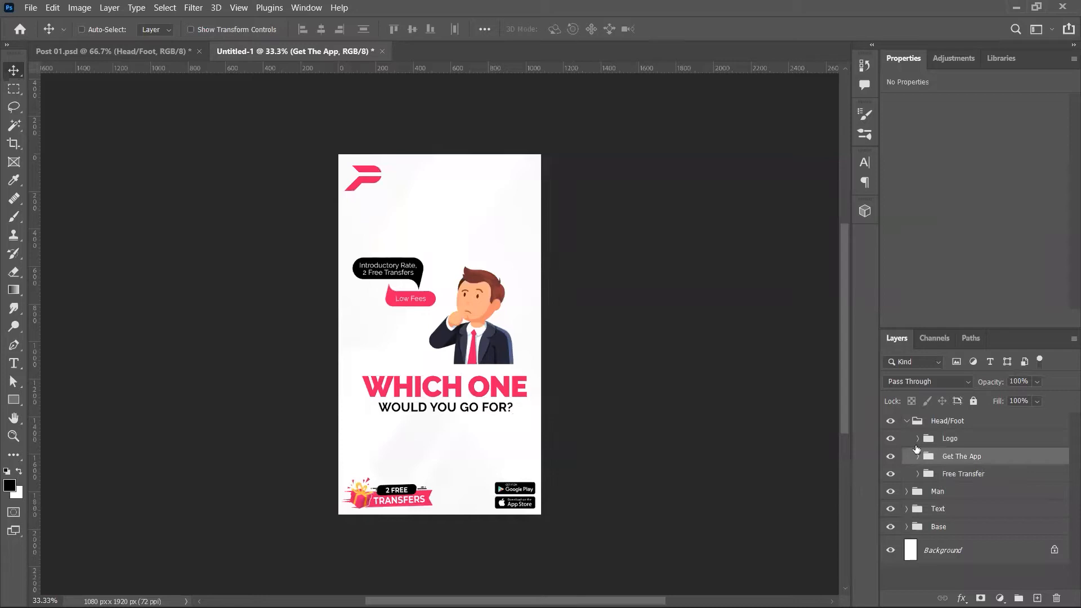
Step: Move the Text group slightly lower on the story and check the speech bubbles
click(907, 422)
click(906, 421)
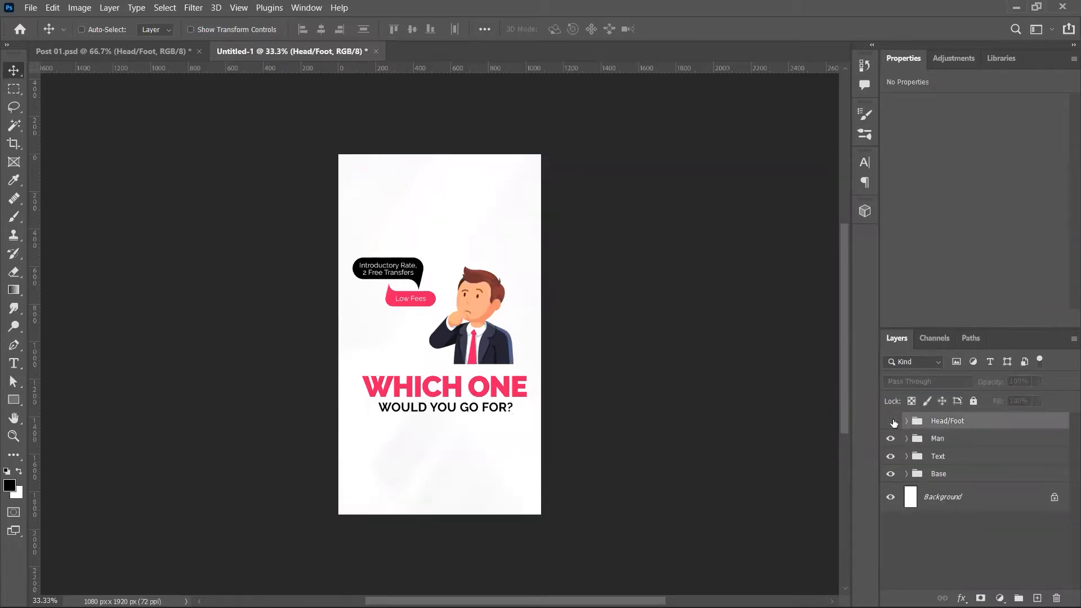
click(937, 456)
mouse_move(514, 403)
mouse_down()
mouse_move(513, 445)
mouse_move(513, 408)
mouse_up()
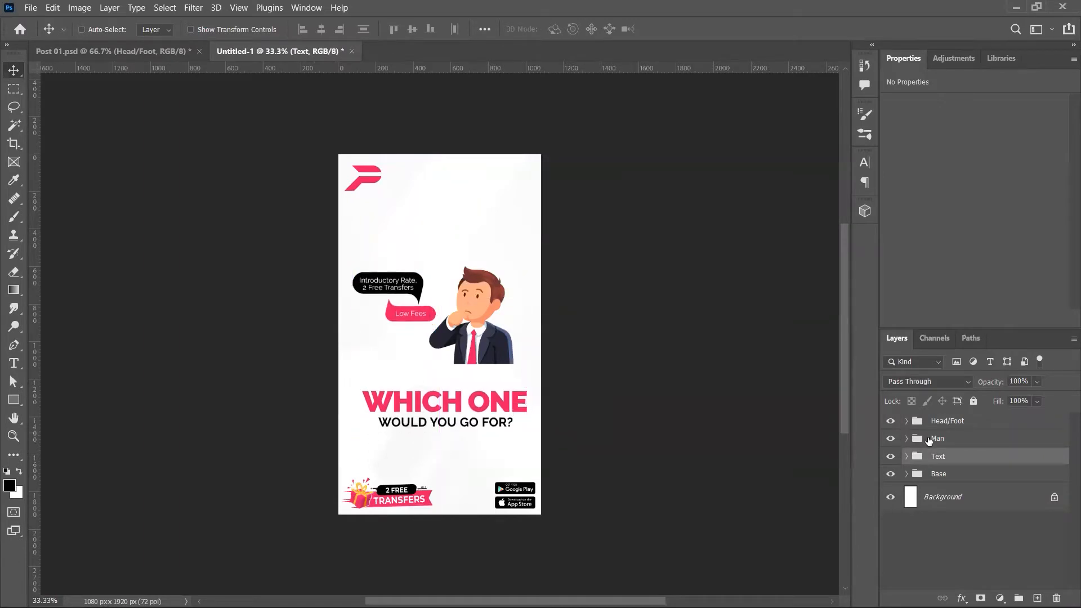
click(906, 456)
click(890, 474)
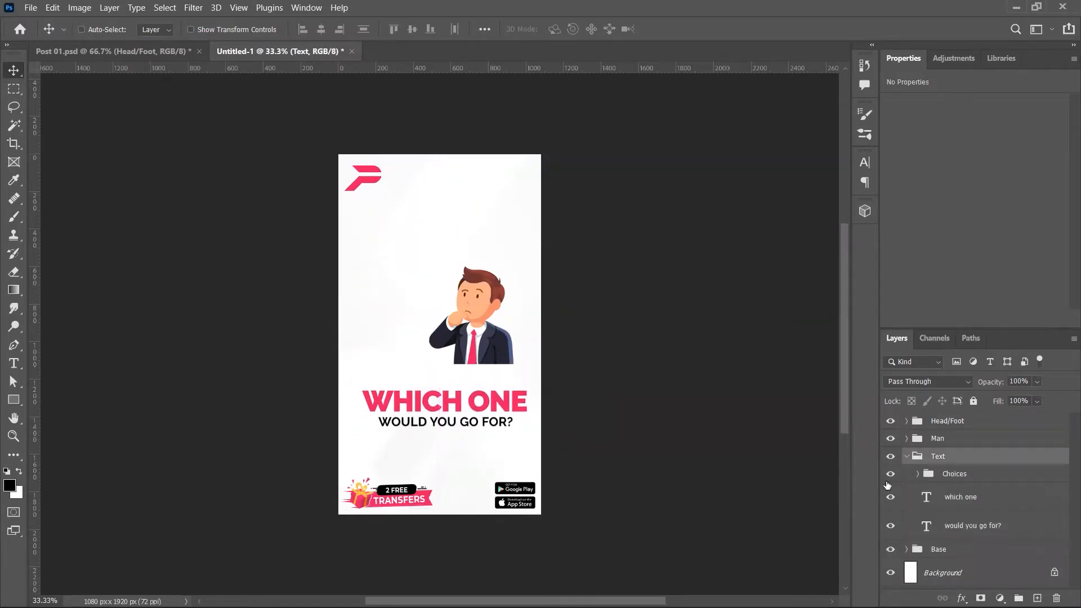
click(890, 474)
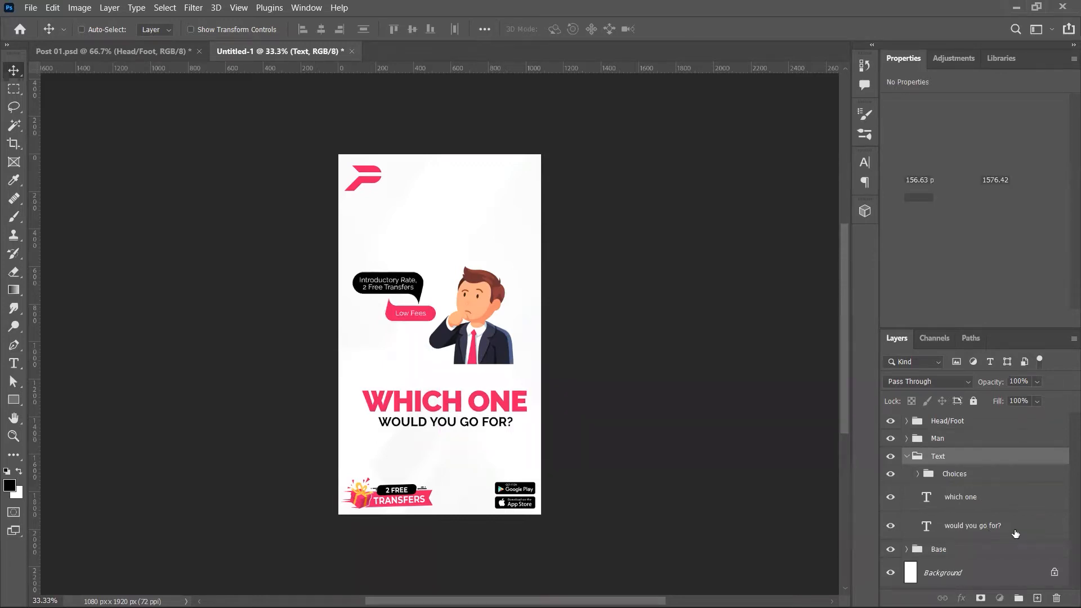
Step: Scale both headline lines to about 105.8%, centre them horizontally, and lower them 33 px
shift+click(891, 526)
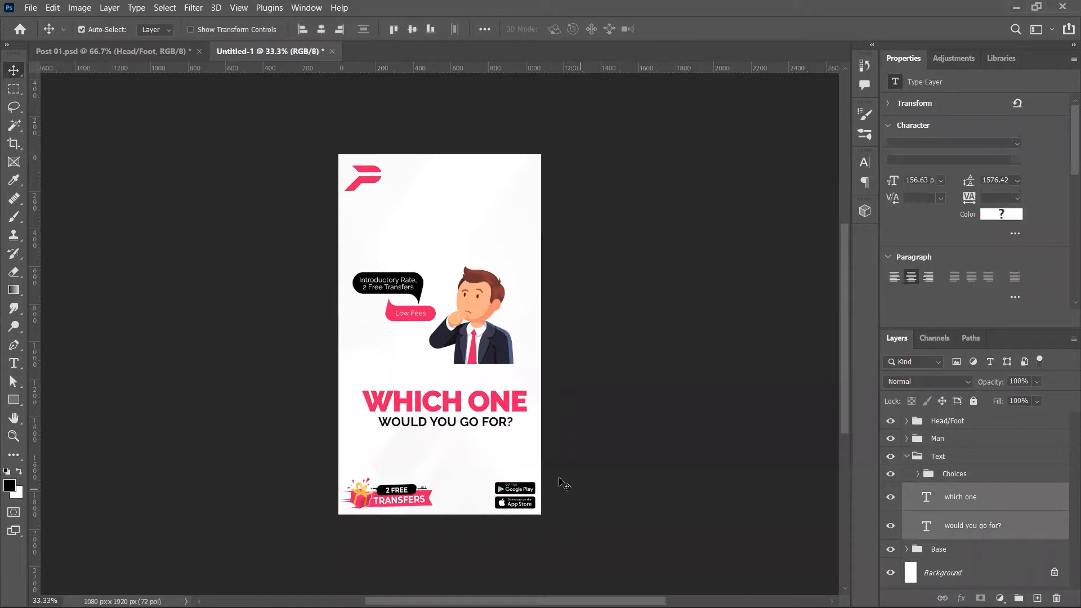
key(ctrl+t)
drag(362, 409, 352, 408)
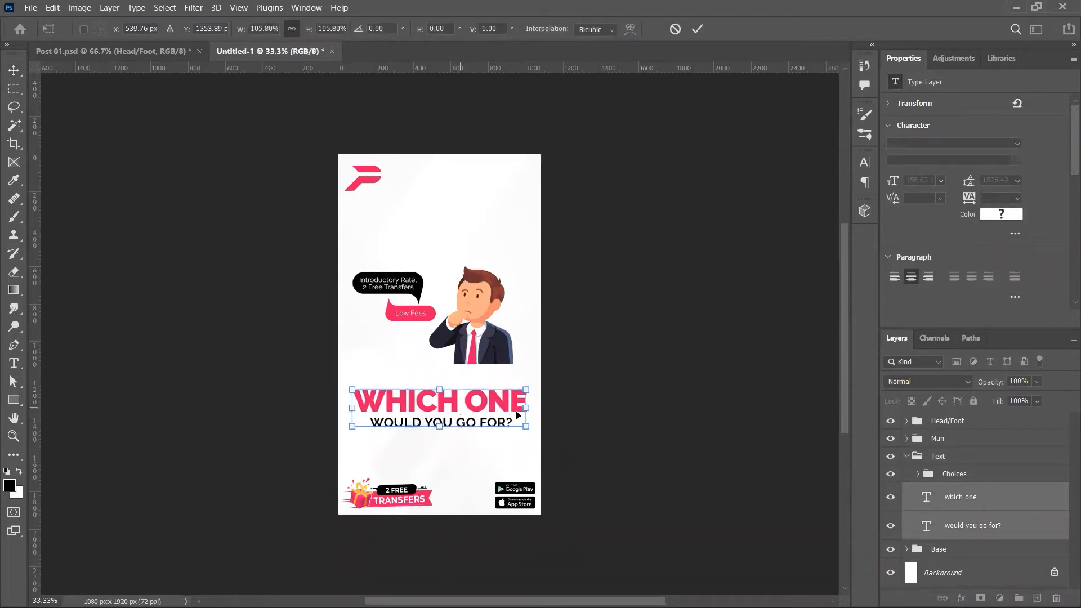
key(Return)
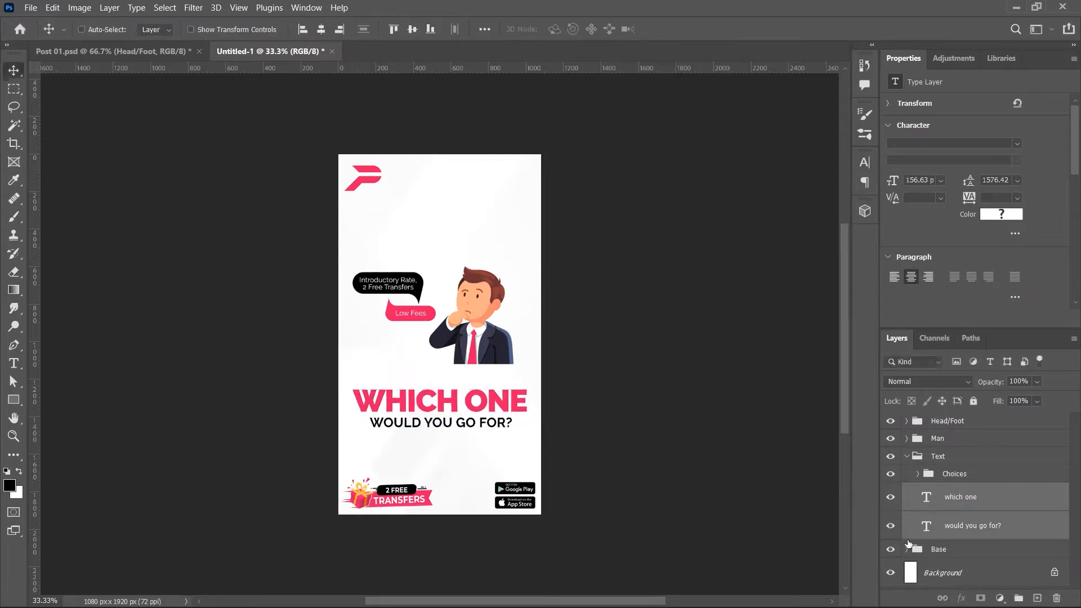
ctrl+click(923, 573)
click(321, 29)
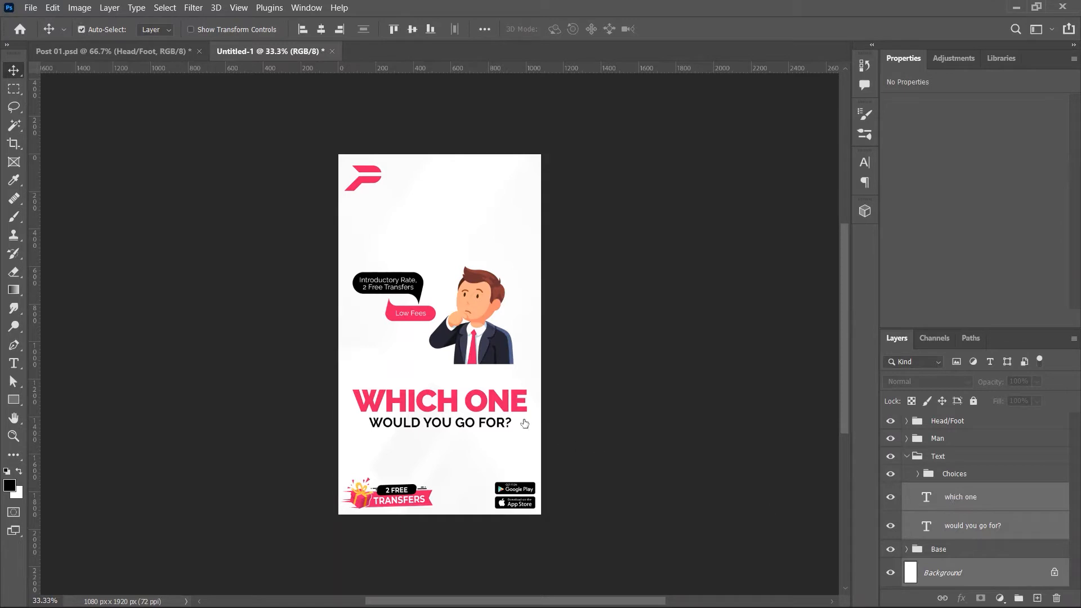
drag(500, 408, 498, 411)
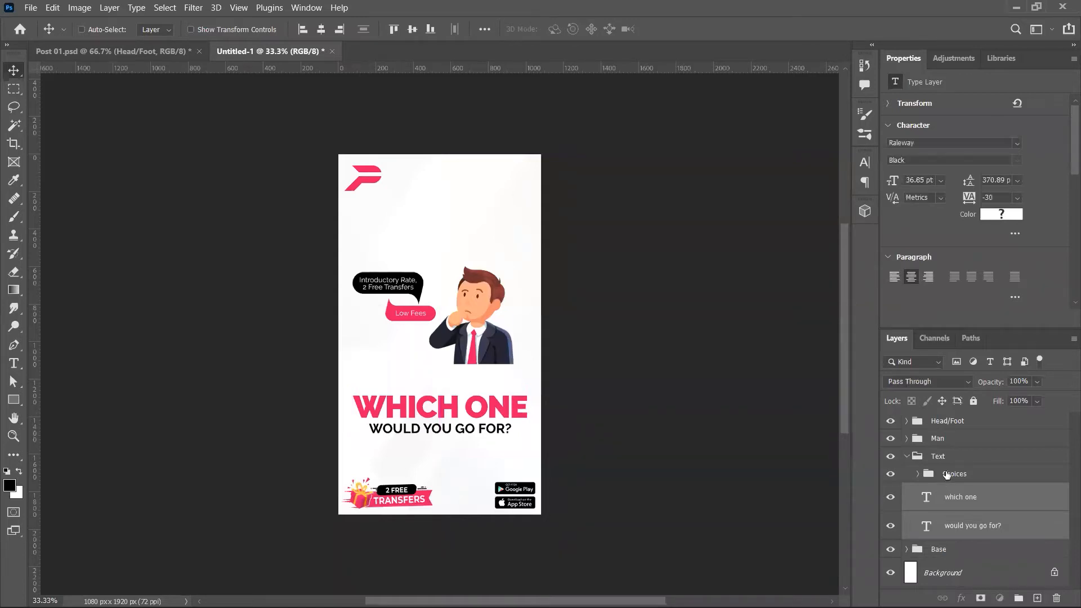
Step: Move the man figure right and down to rest above the headline
click(911, 467)
click(930, 441)
drag(540, 363, 551, 390)
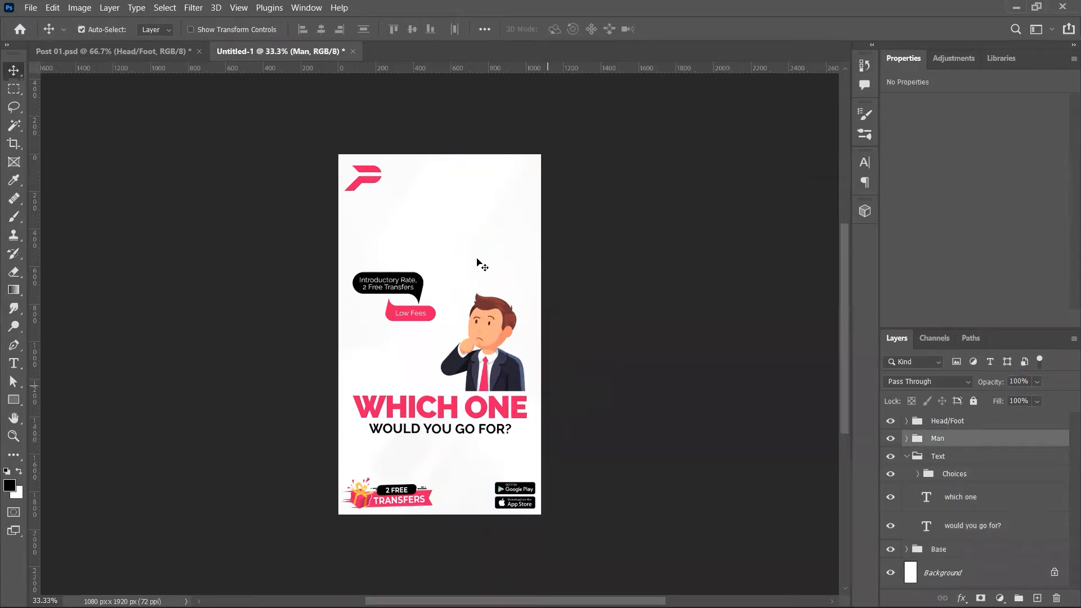
Step: Enlarge the man figure to about 143% and reposition him
key(ctrl+t)
drag(443, 289, 376, 191)
drag(492, 293, 497, 330)
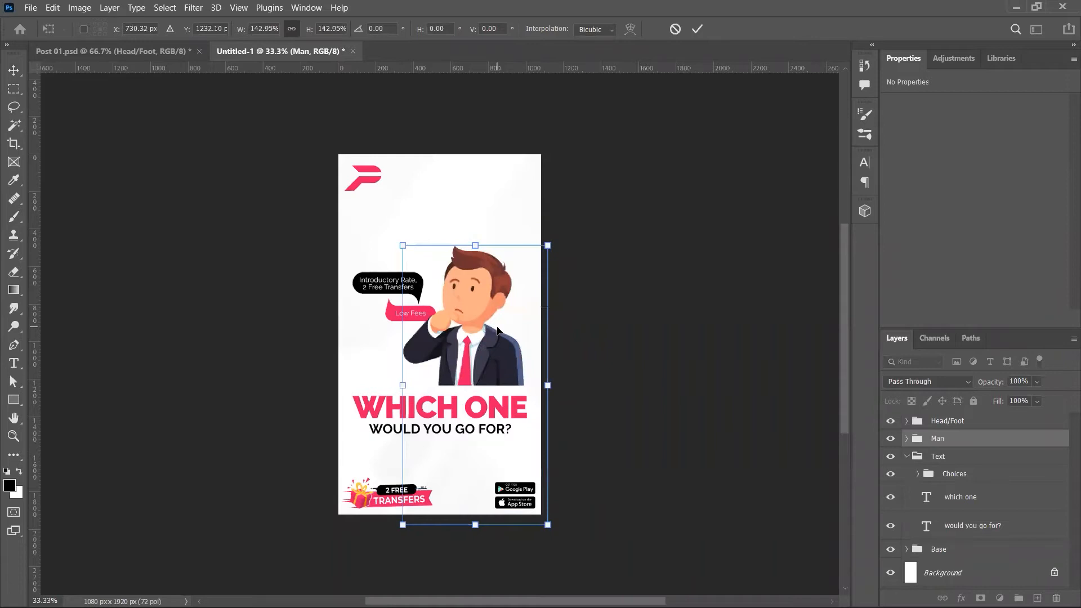
key(Return)
Step: Raise the speech bubbles above the man, then shift man and headline up together
click(986, 476)
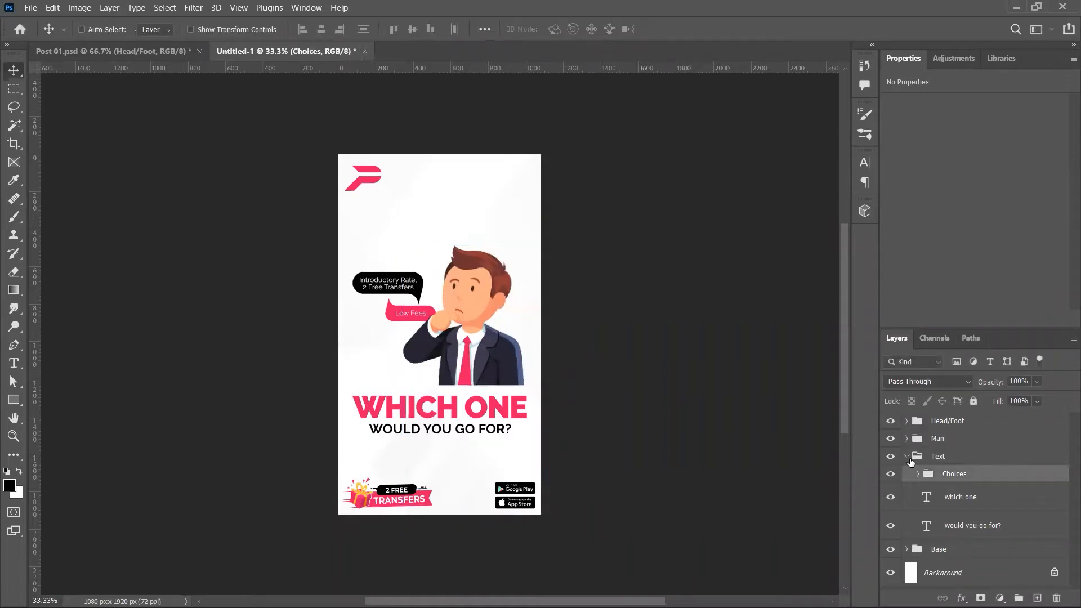
drag(461, 355, 468, 346)
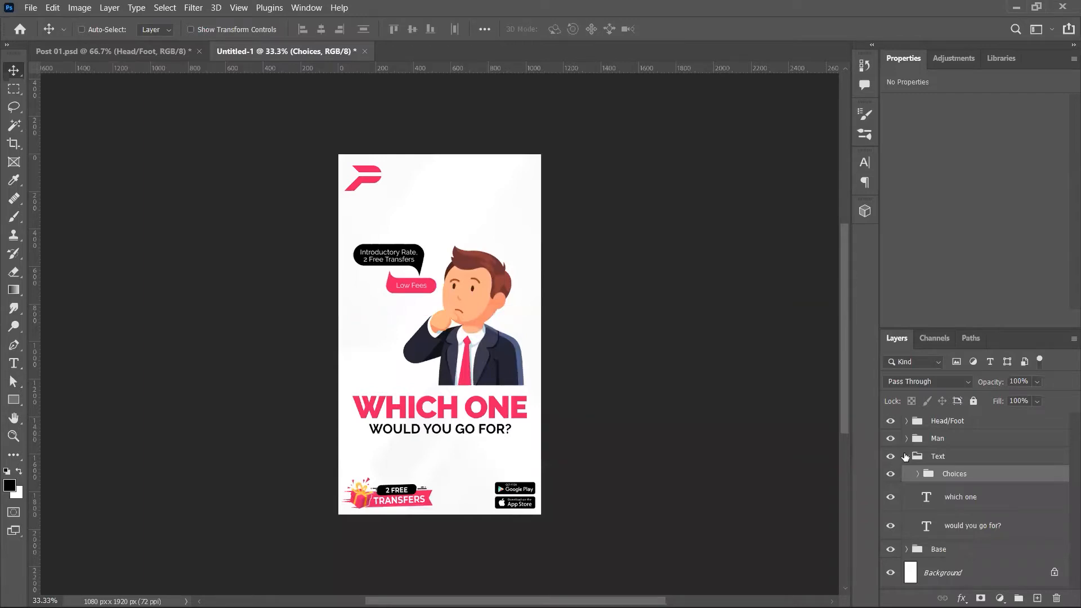
click(905, 457)
click(932, 456)
ctrl+click(937, 443)
drag(438, 381, 439, 375)
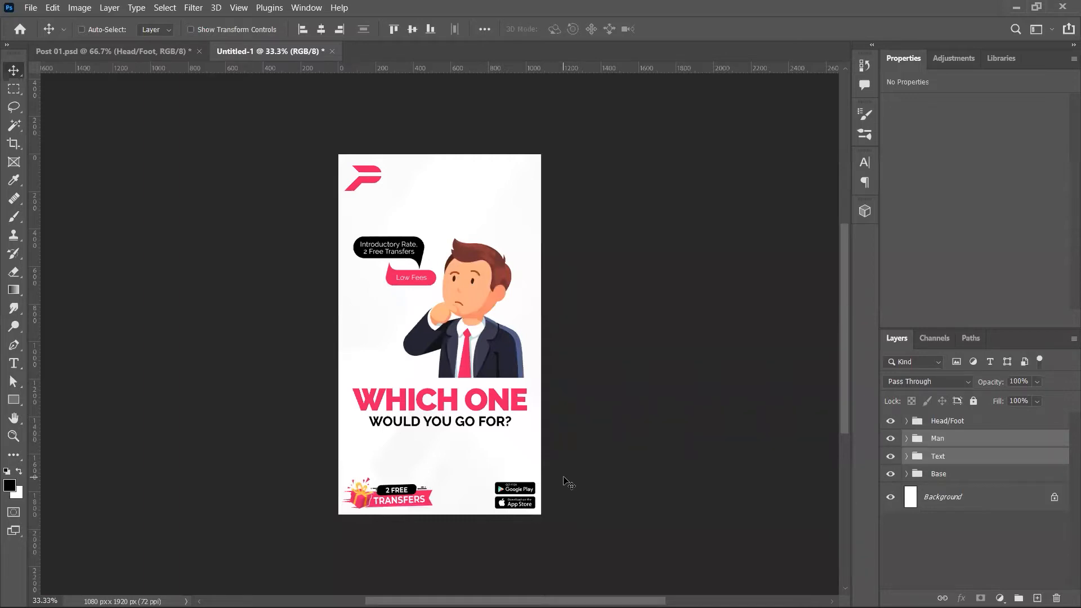
Step: Group the four story groups as 'Story 01' and hide it
click(969, 475)
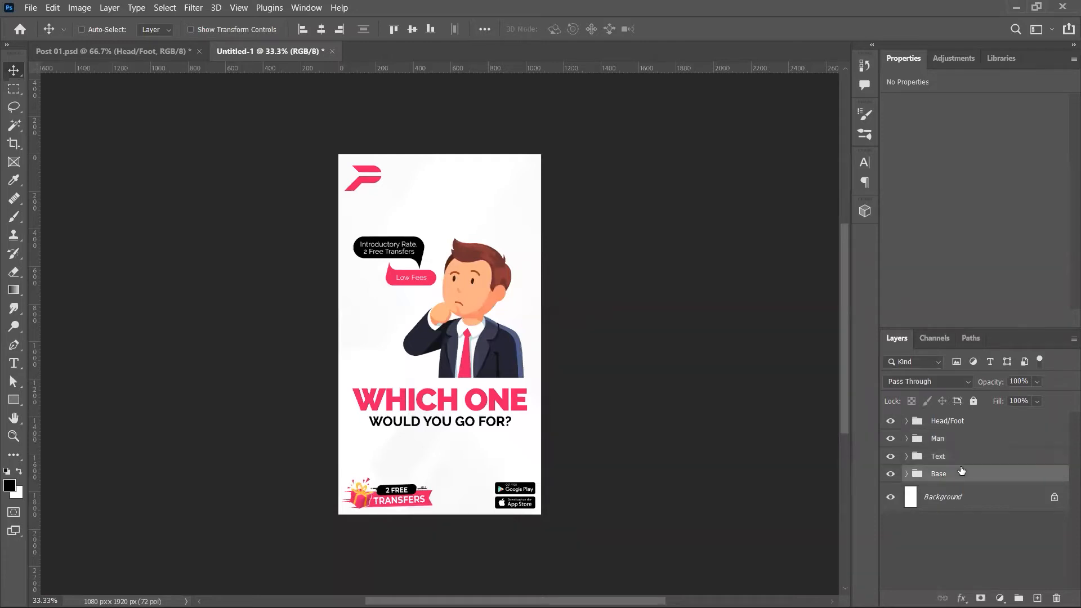
shift+click(956, 423)
key(ctrl+g)
double_click(950, 422)
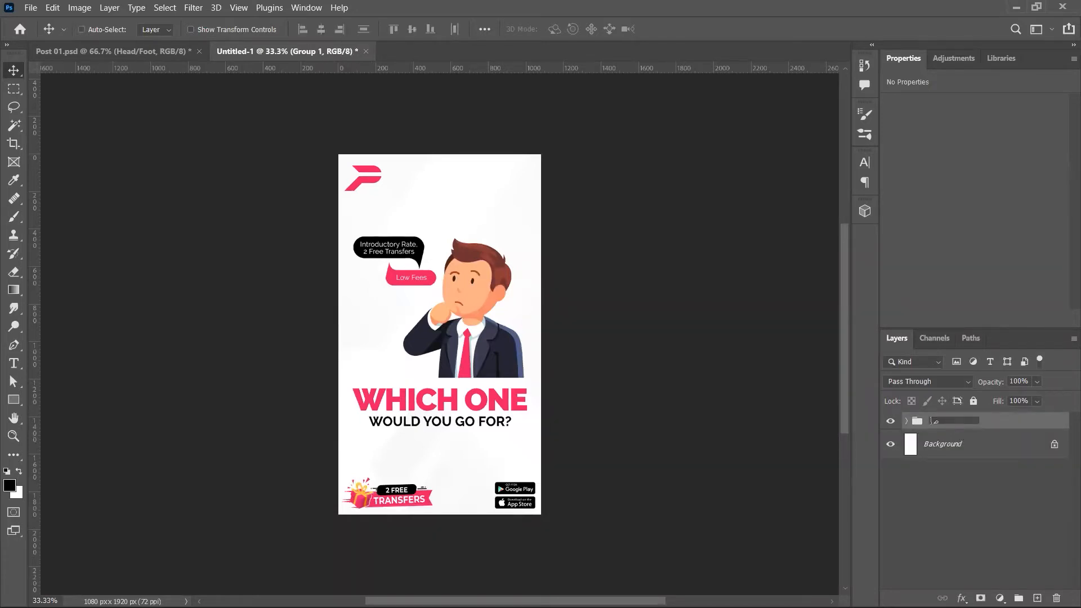
key(super+space)
key(BackSpace)
key(BackSpace)
key(BackSpace)
key(BackSpace)
text(Story 01)
key(Return)
click(890, 419)
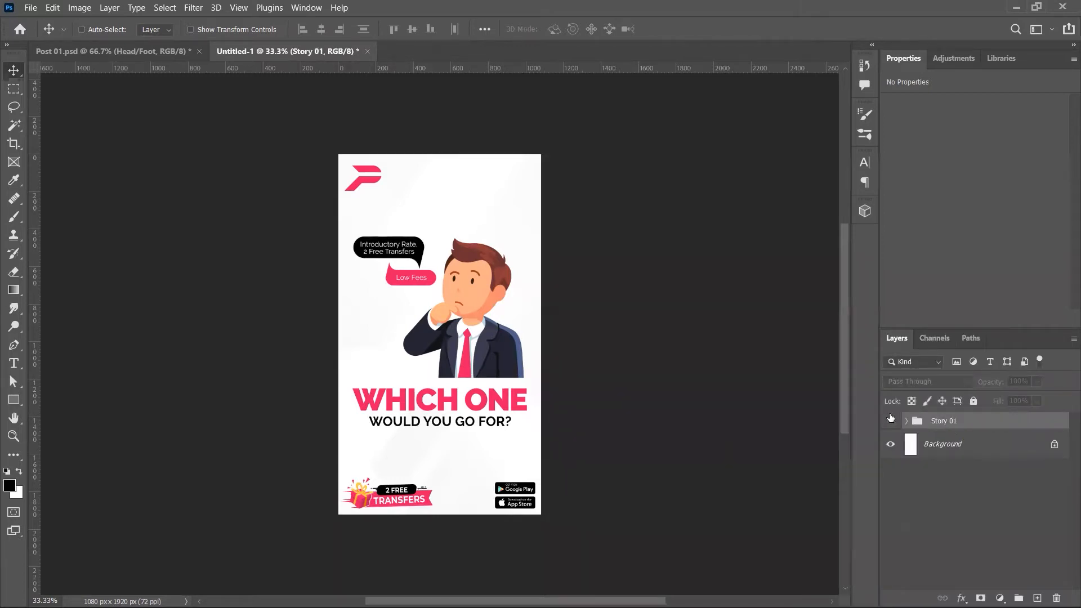
Step: Open Post 02.psd from the Facebook designs folder
key(ctrl+Tab)
key(alt+Tab)
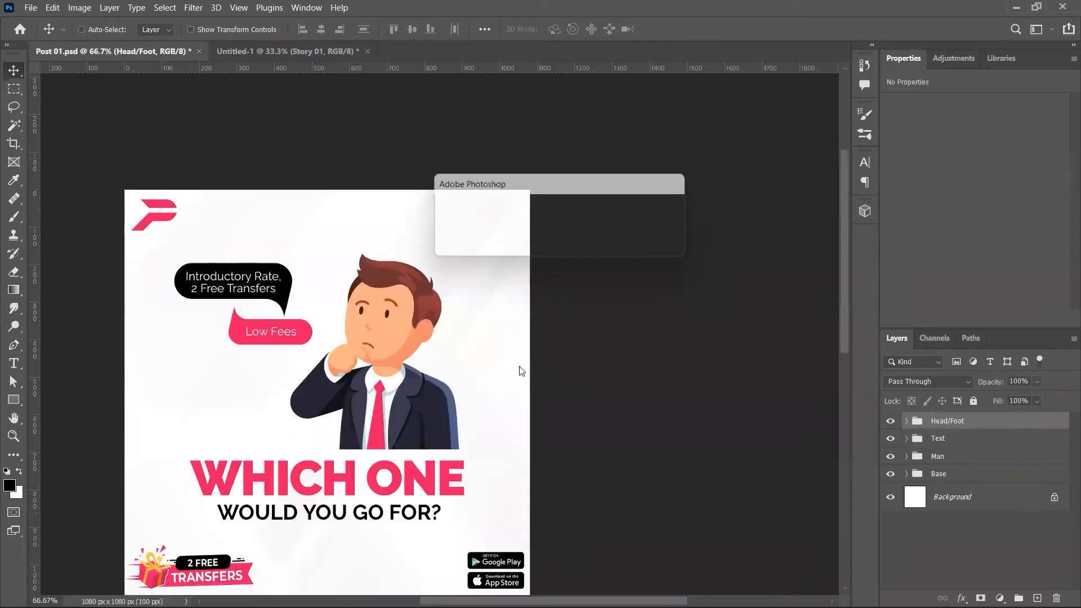
double_click(271, 140)
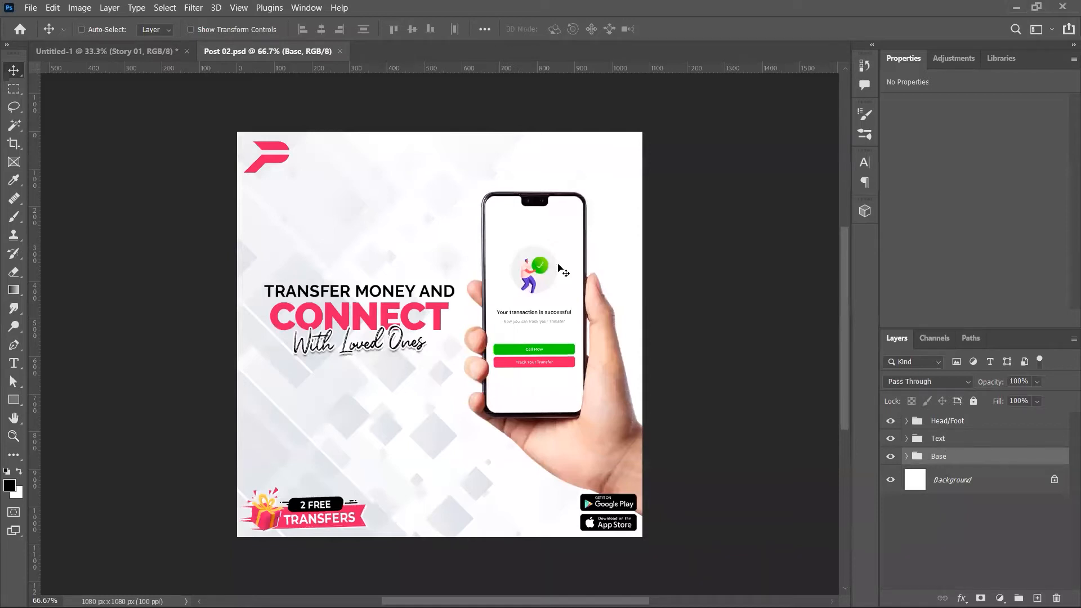
Step: Copy Post 02's Base group into the story, stretch it wider and shift it left
drag(200, 60, 551, 302)
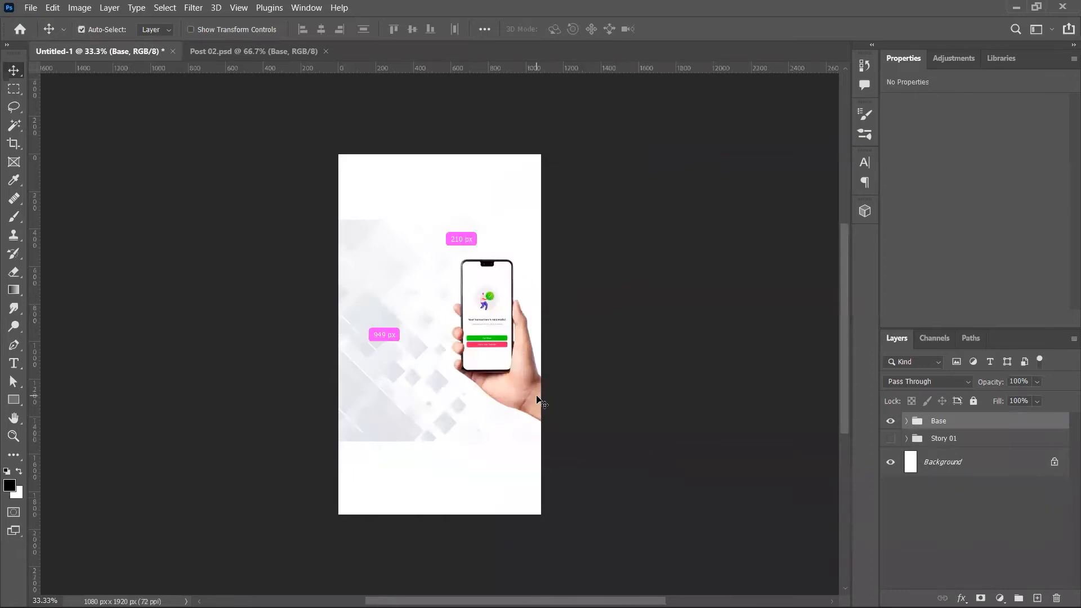
key(ctrl+t)
drag(609, 335, 655, 336)
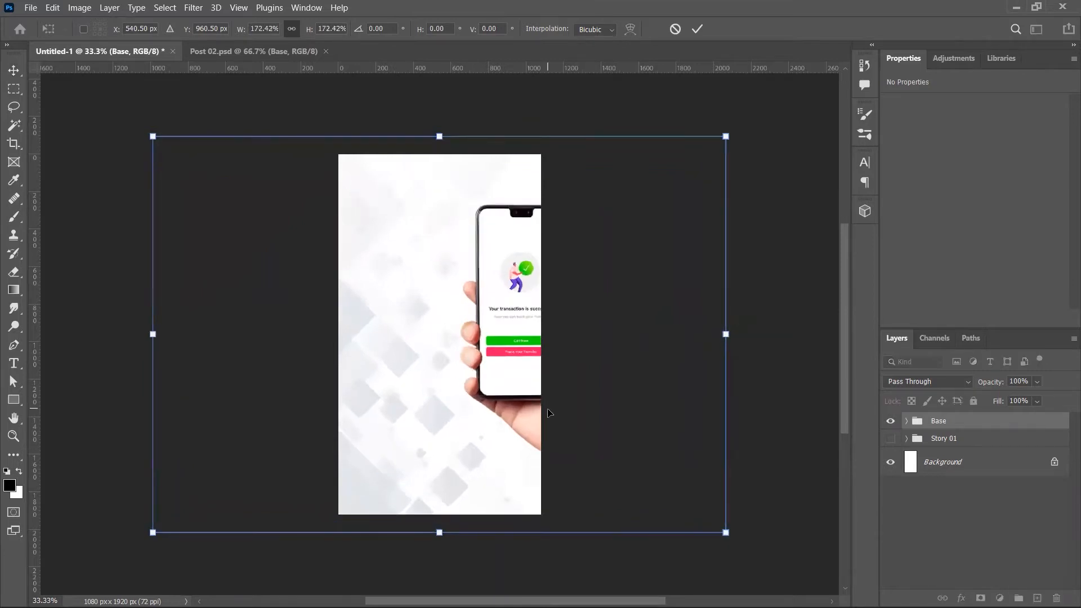
key(Return)
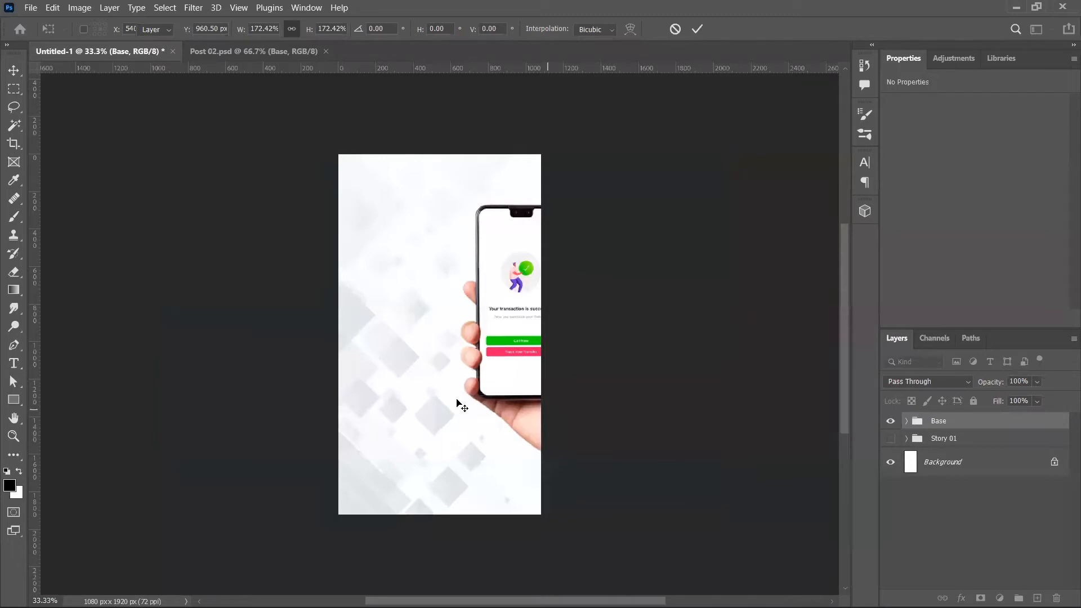
mouse_move(469, 401)
mouse_down()
mouse_move(356, 399)
mouse_move(610, 394)
mouse_move(467, 417)
mouse_move(477, 416)
mouse_up()
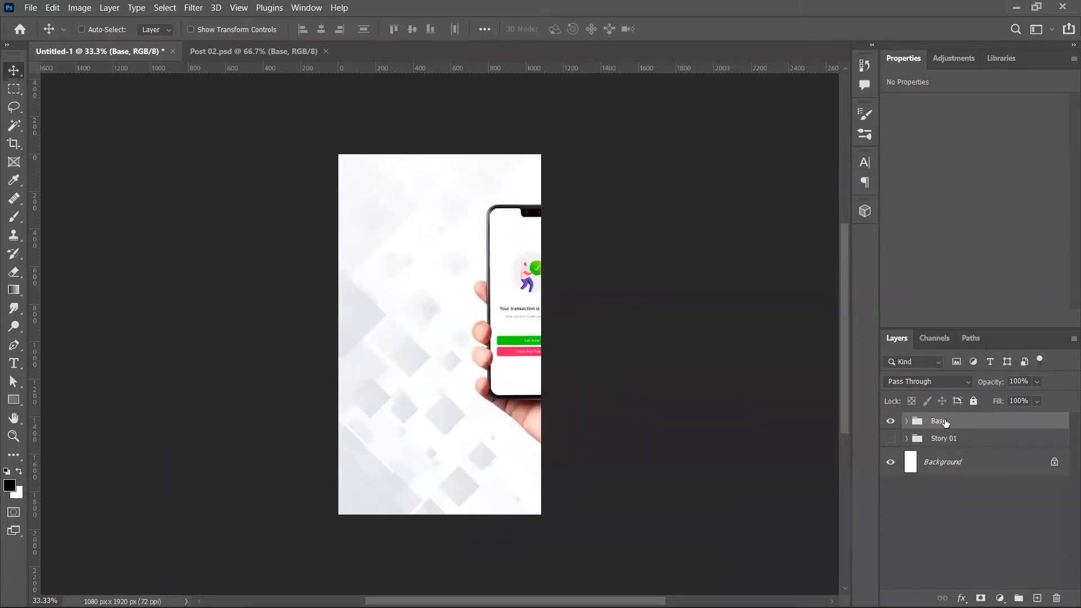
Step: Centre the phone-in-hand mockup horizontally on the story canvas
click(907, 421)
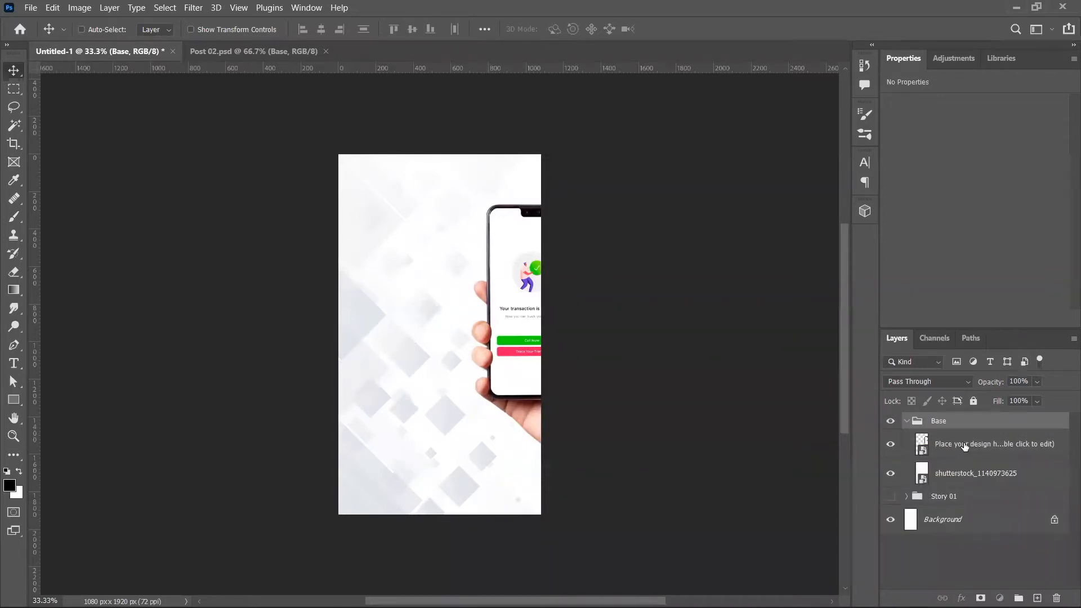
click(964, 446)
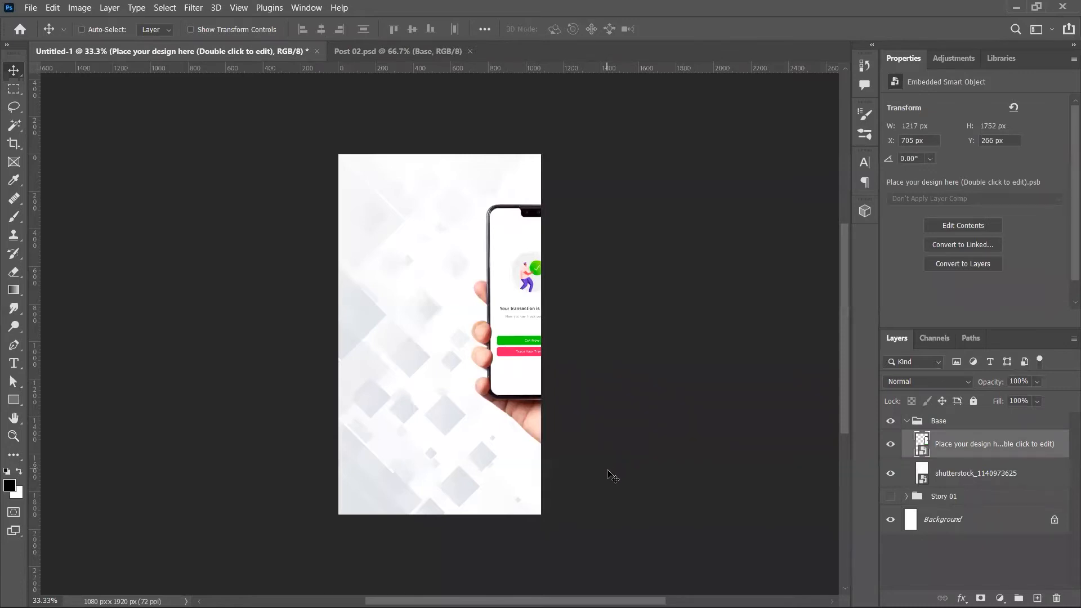
drag(666, 459, 571, 434)
click(907, 423)
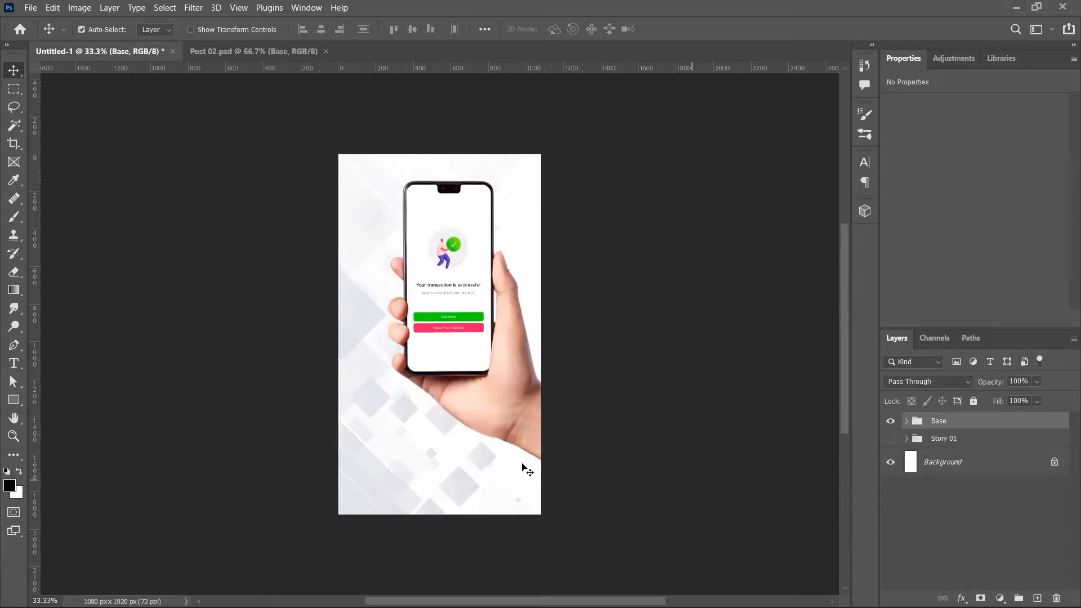
key(ctrl+Tab)
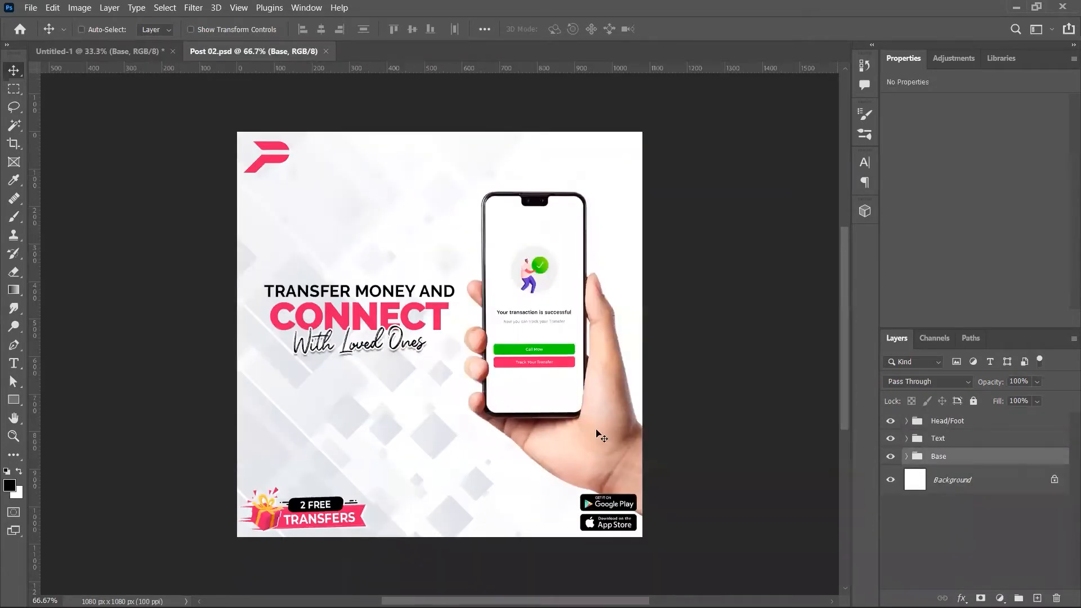
Step: Copy the TRANSFER MONEY AND CONNECT headline into the story, enlarged, below the phone
drag(311, 103, 195, 76)
drag(496, 228, 515, 434)
key(ctrl+t)
drag(484, 468, 482, 448)
key(Return)
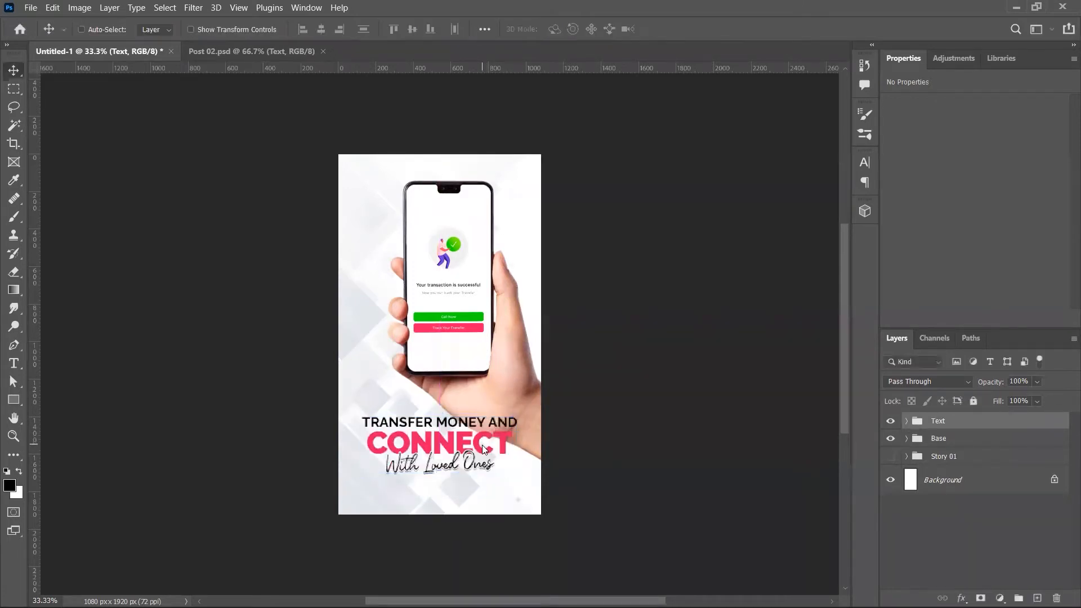
key(ctrl+Tab)
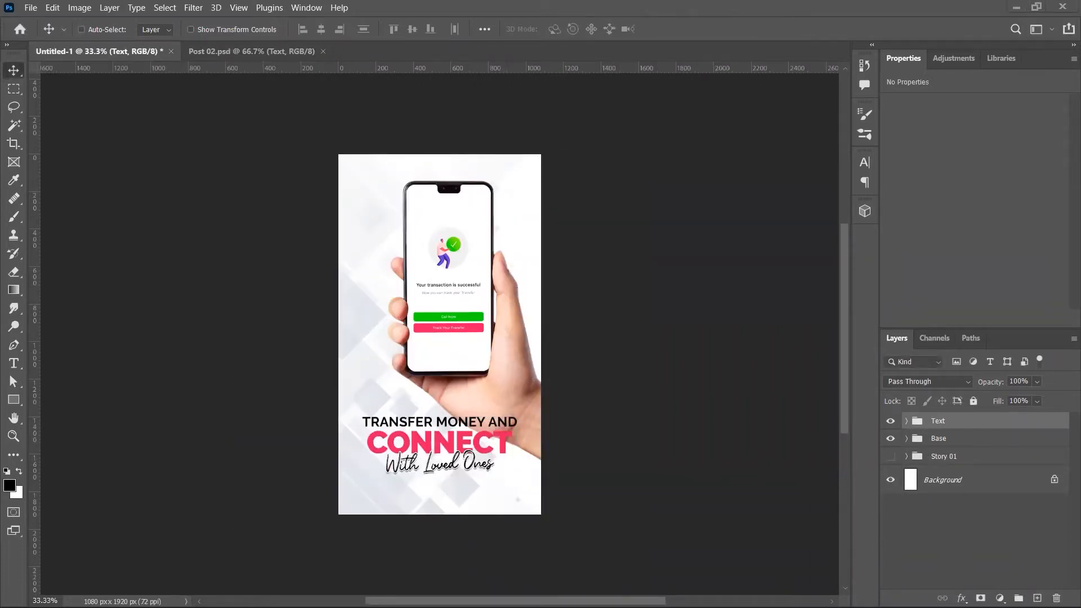
Step: Nudge the phone slightly left and fine-tune the headline's vertical position
ctrl+click(454, 329)
mouse_move(455, 336)
mouse_down()
mouse_move(441, 334)
mouse_move(444, 350)
mouse_up()
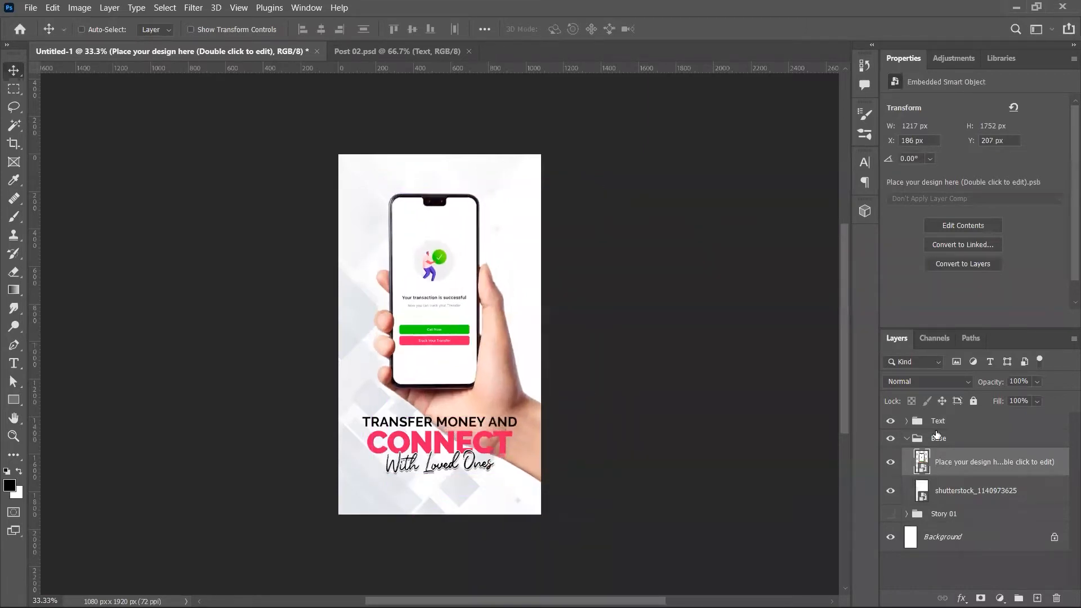
click(907, 438)
click(919, 424)
ctrl+click(950, 477)
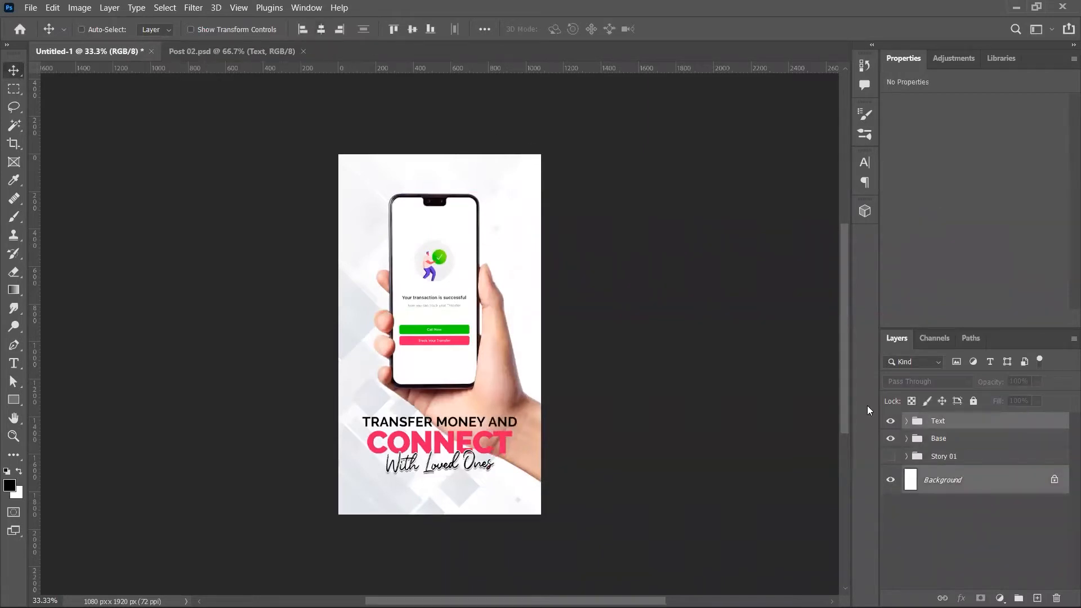
click(992, 424)
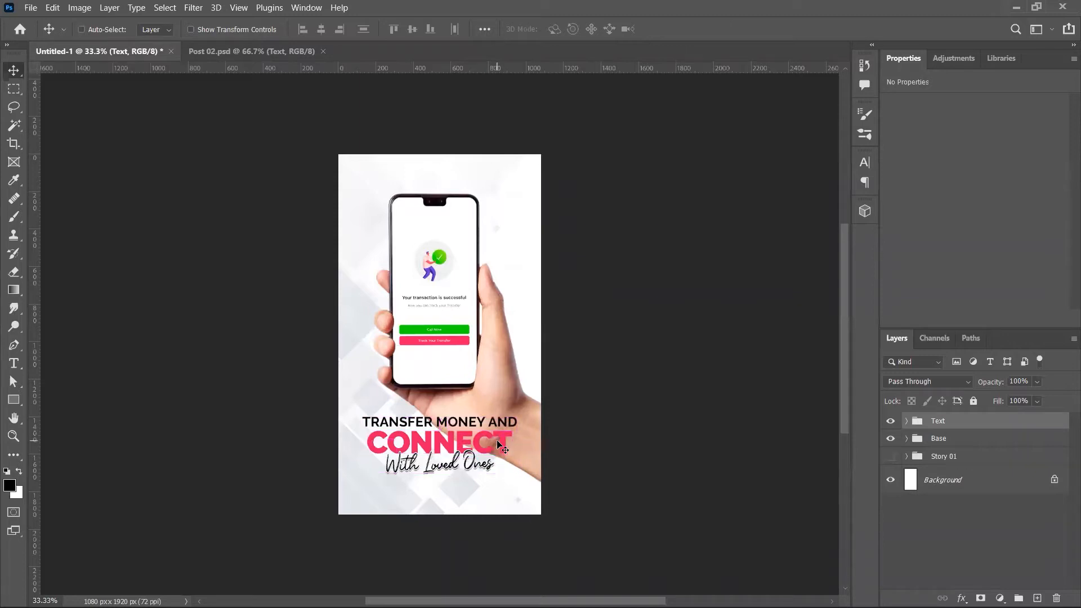
key(shift+Down)
key(shift+Up)
Step: Scale the phone and headline together to about 97.66% to fit
ctrl+click(885, 437)
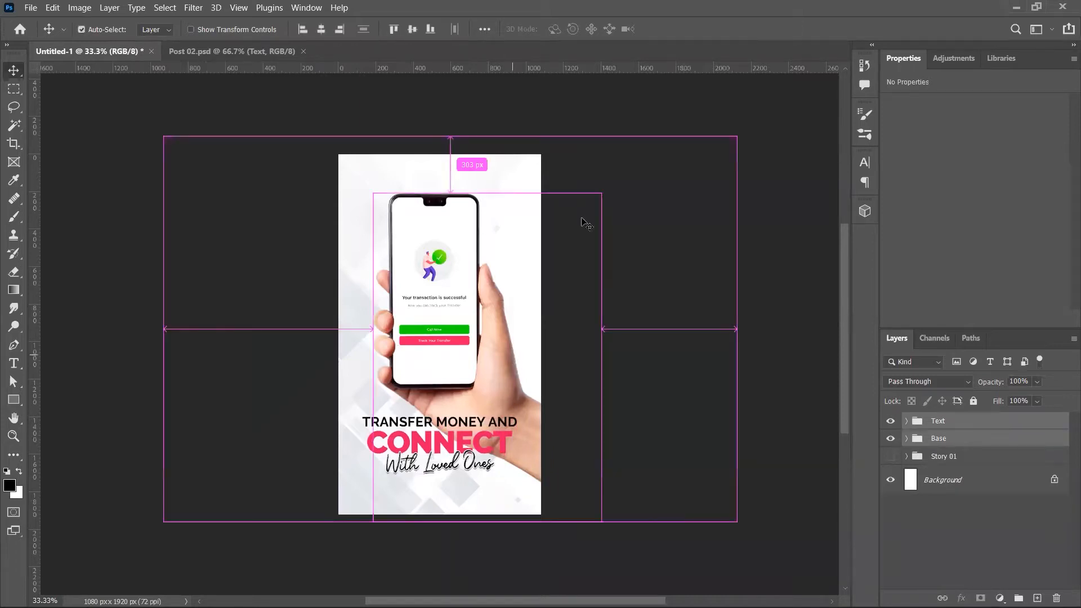
key(ctrl+t)
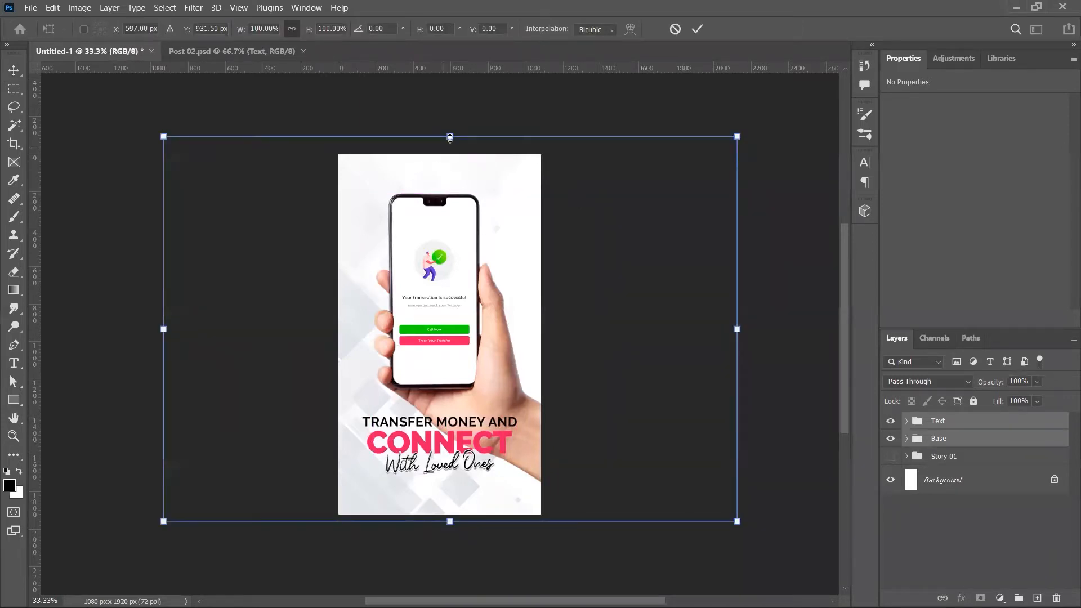
drag(448, 143, 446, 147)
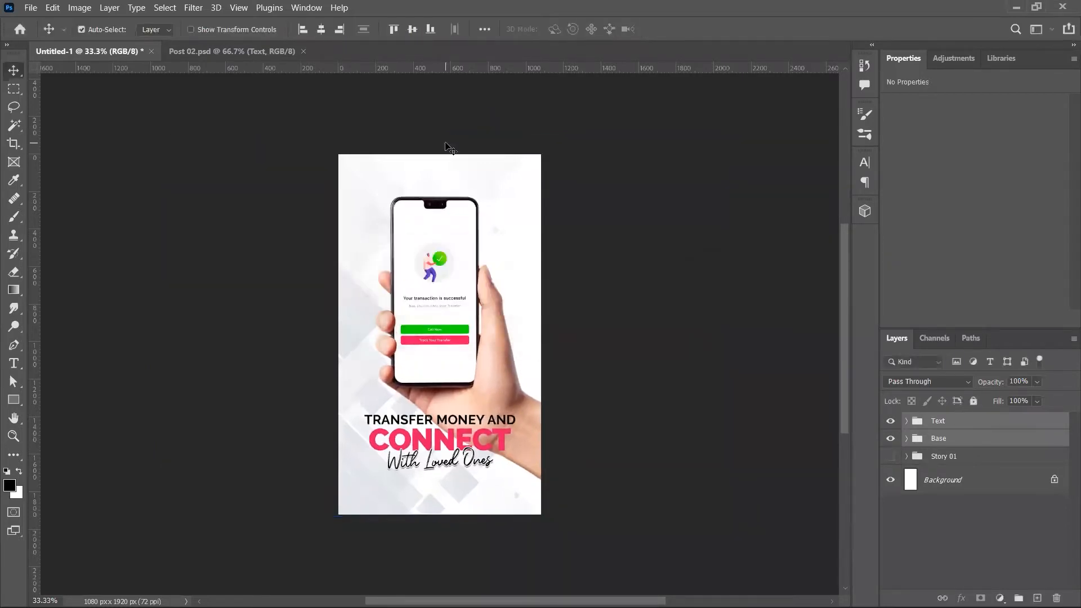
key(ctrl+Tab)
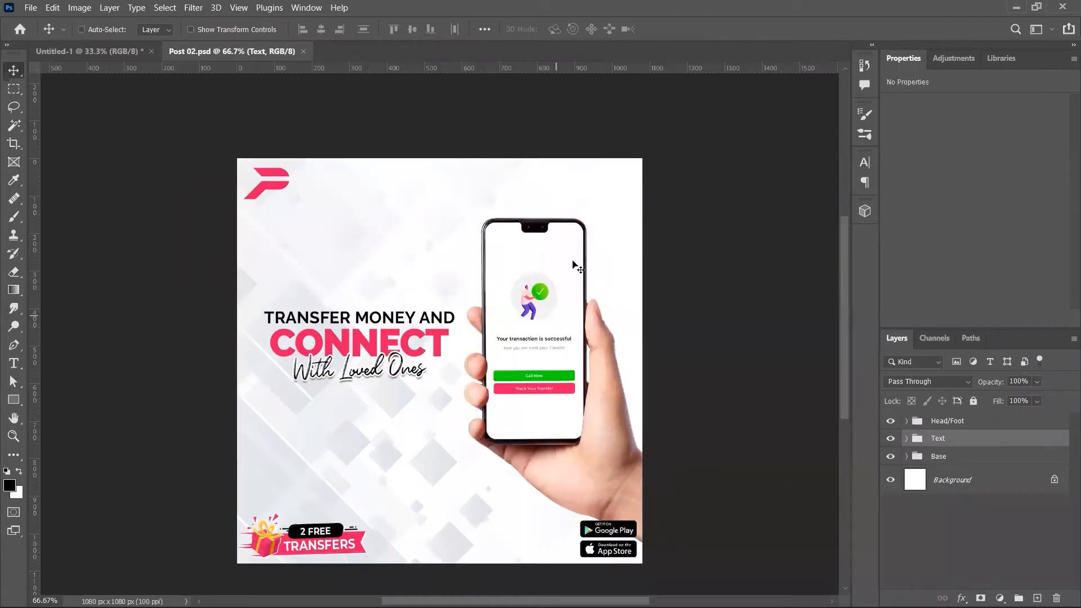
Step: Bring Post 02's Head/Foot group into the story and enlarge the logo at top-left
click(944, 428)
drag(358, 120, 490, 279)
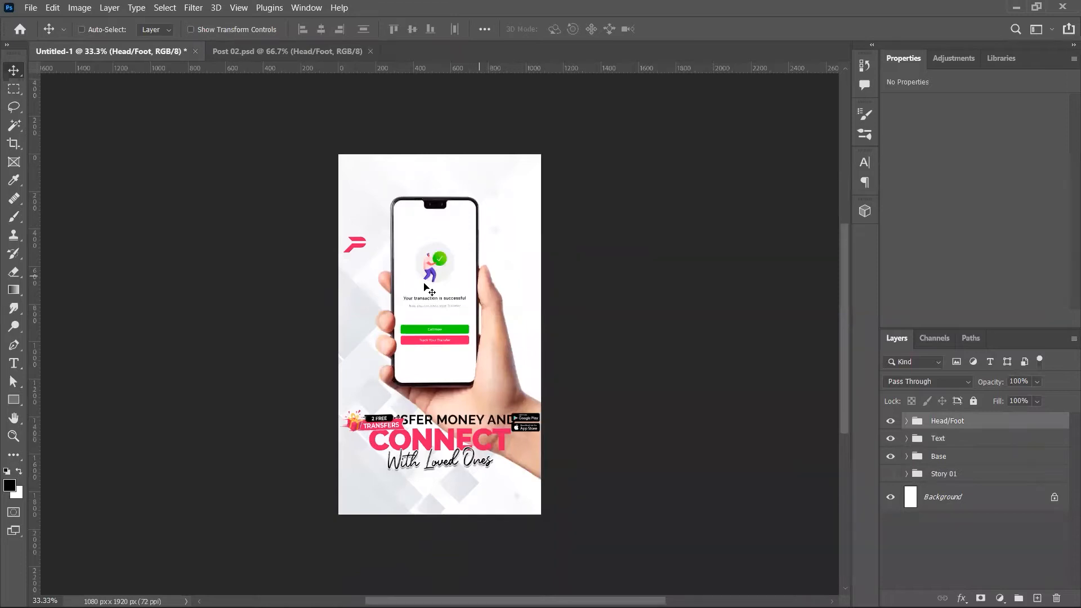
drag(415, 257, 416, 183)
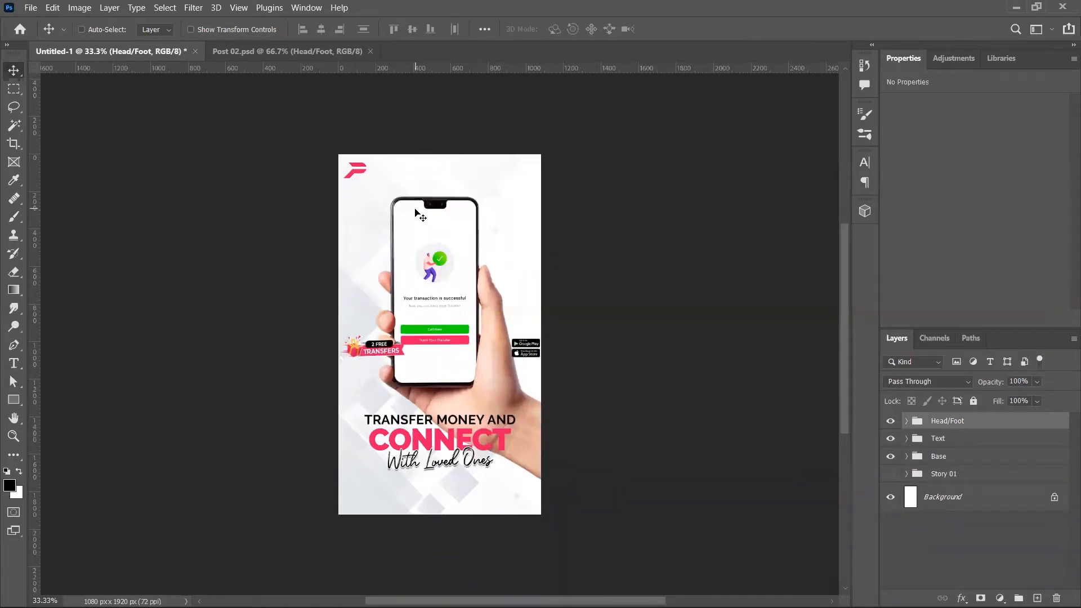
click(906, 421)
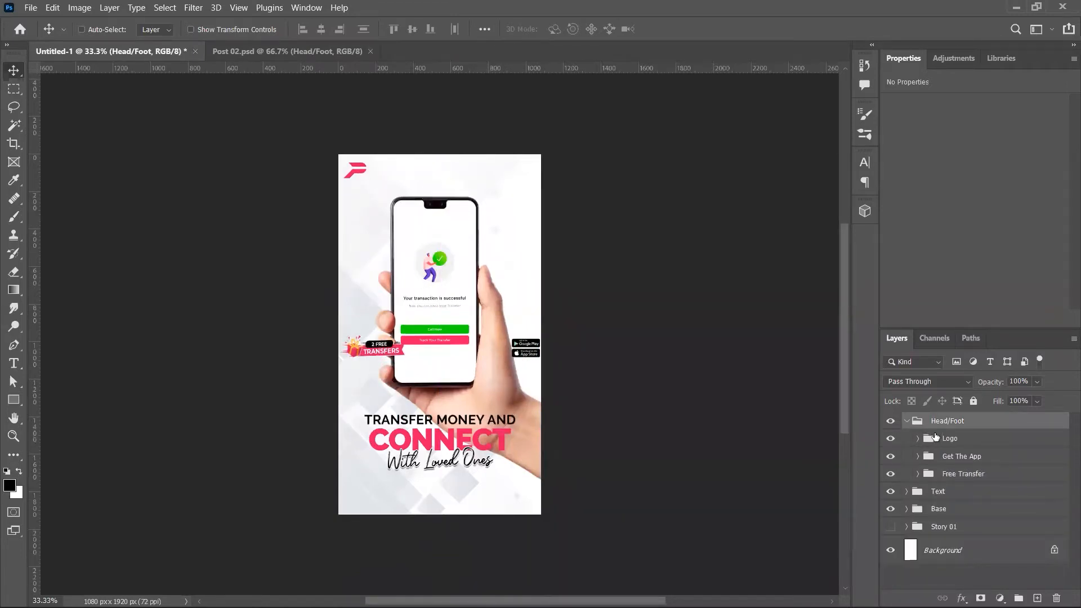
click(932, 439)
key(ctrl+t)
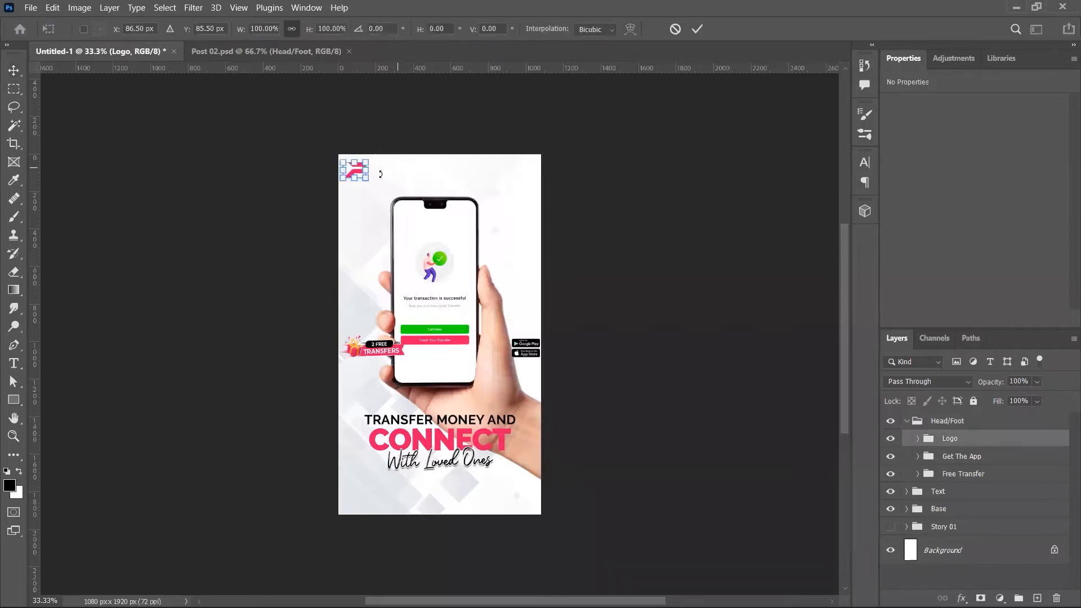
drag(367, 181, 381, 194)
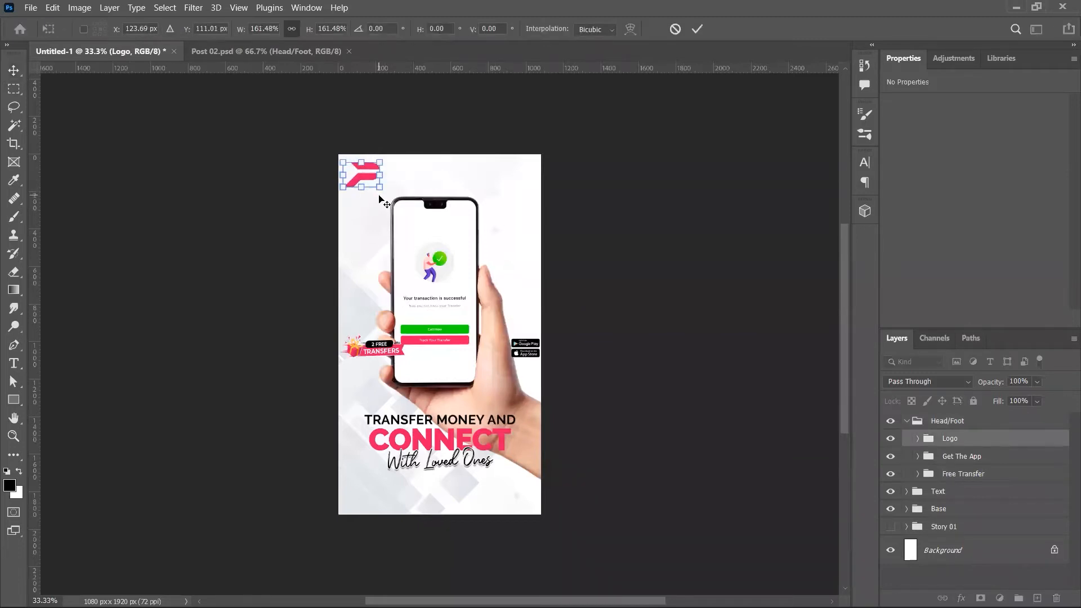
key(Return)
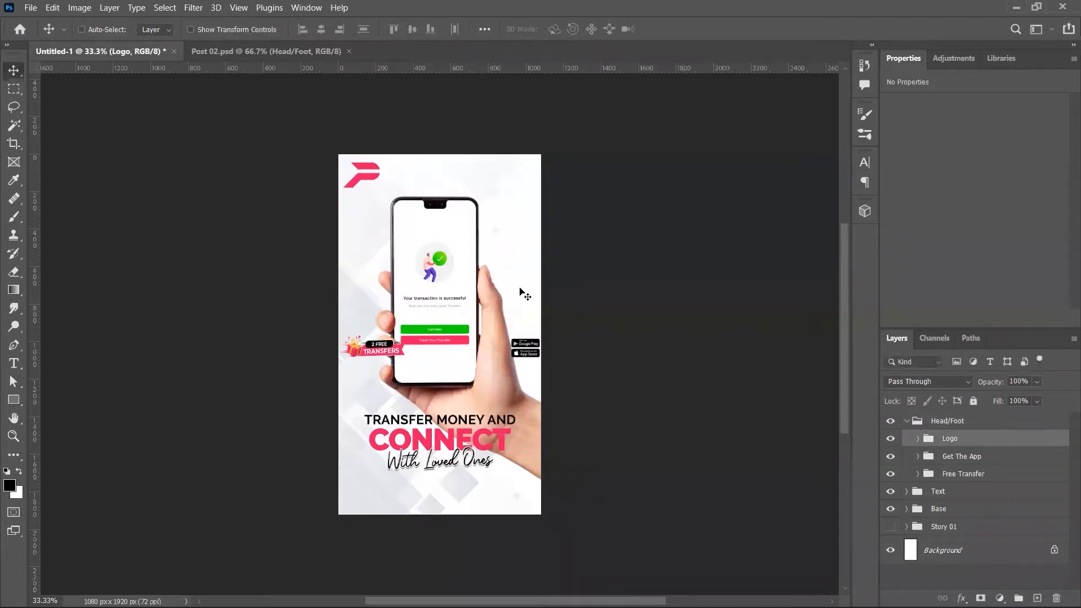
Step: Enlarge the 2 FREE TRANSFERS and app-store badges and place them along the bottom
click(934, 456)
shift+click(957, 473)
drag(537, 358, 559, 508)
key(ctrl+t)
key(Return)
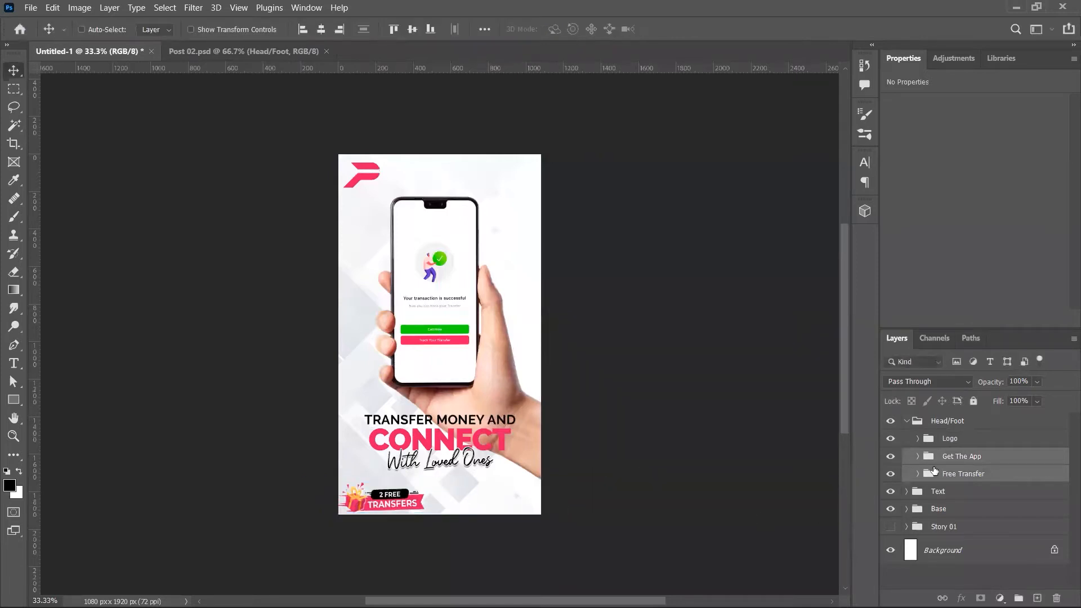
drag(678, 501, 550, 517)
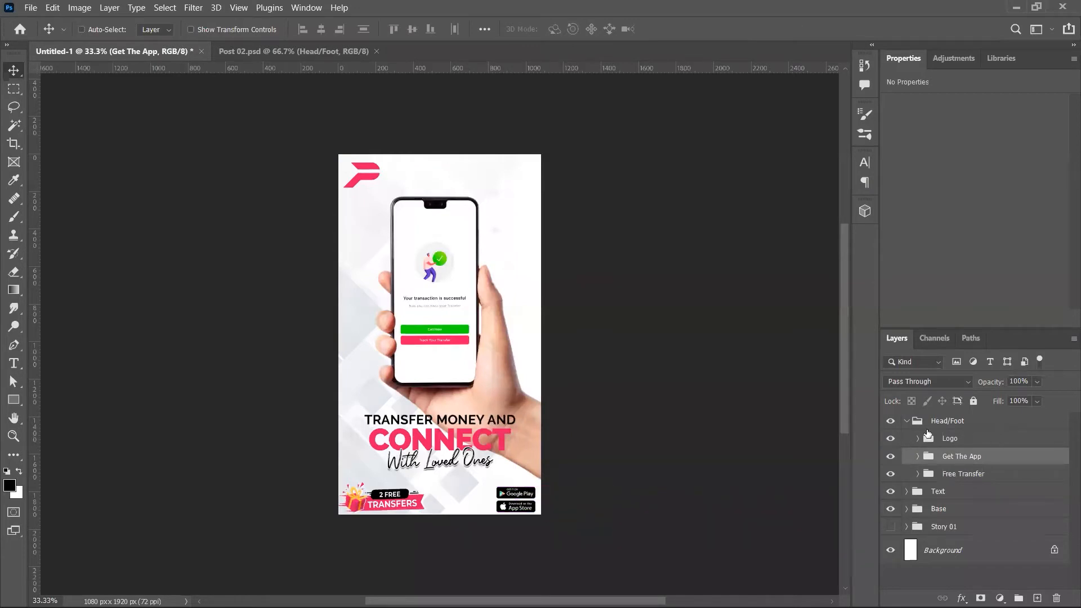
click(907, 421)
Step: Group the three Post 02 groups, show Story 01, and duplicate the Background above it
shift+click(952, 457)
key(ctrl+g)
click(890, 439)
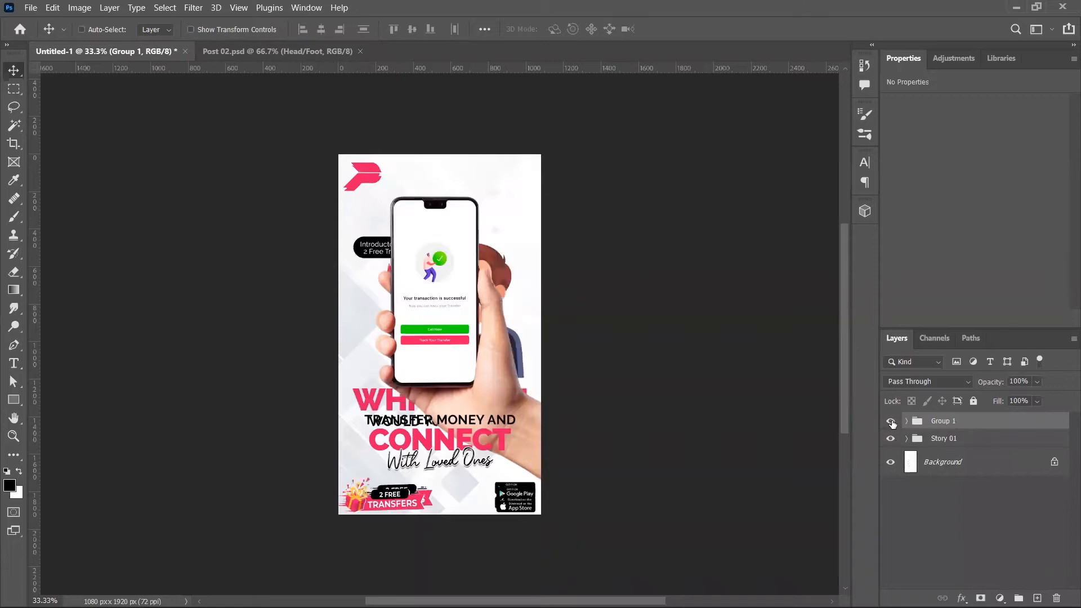
click(929, 439)
click(932, 460)
key(ctrl+j)
key(ctrl+bracketright)
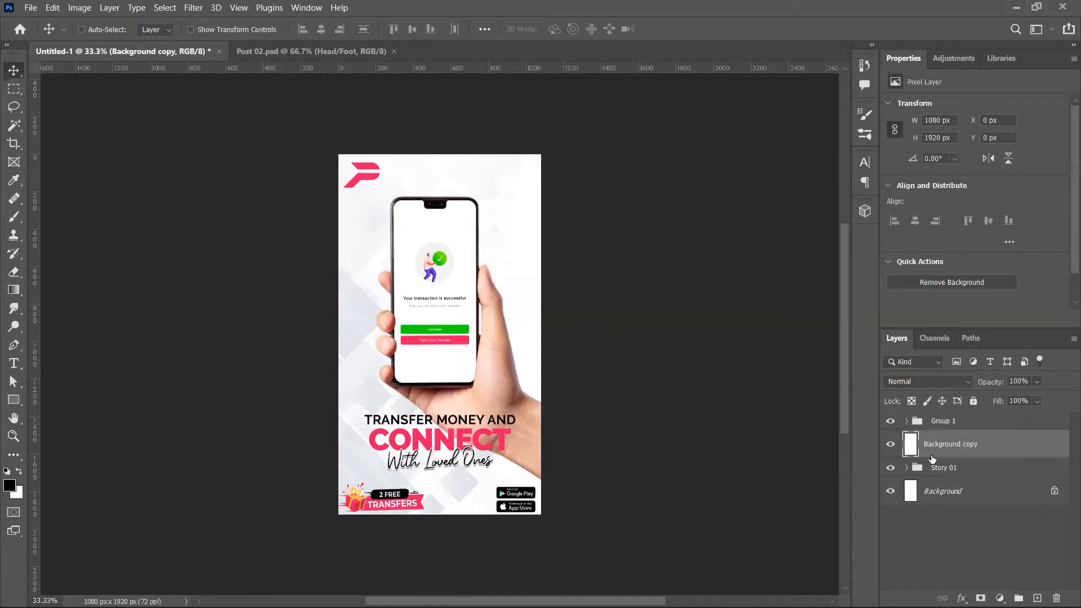
Step: Toggle Group 1's visibility to compare it against the Which One design
shift+click(935, 422)
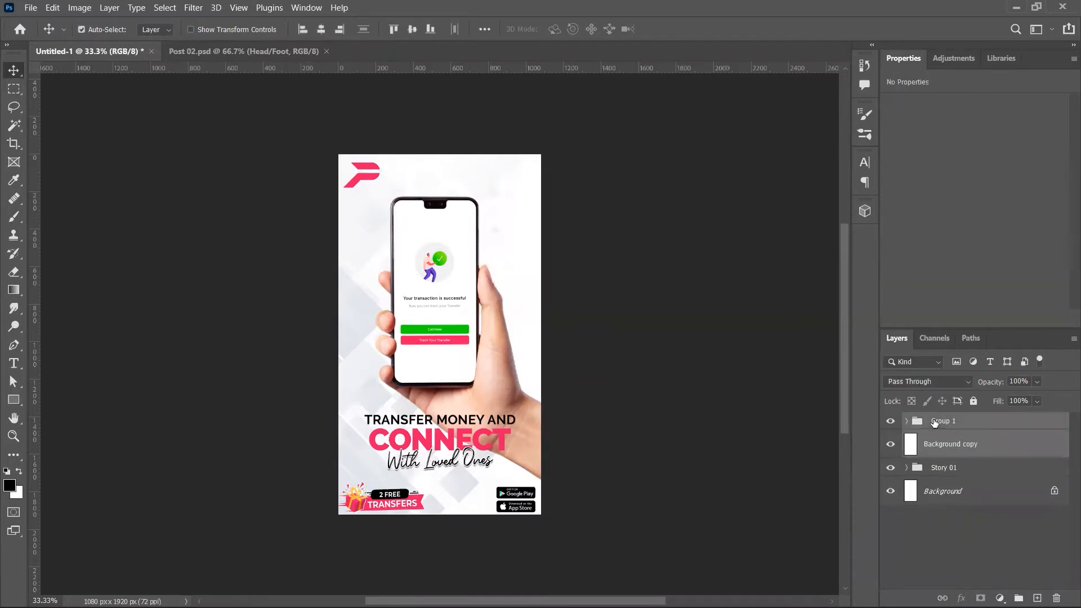
drag(890, 446, 891, 425)
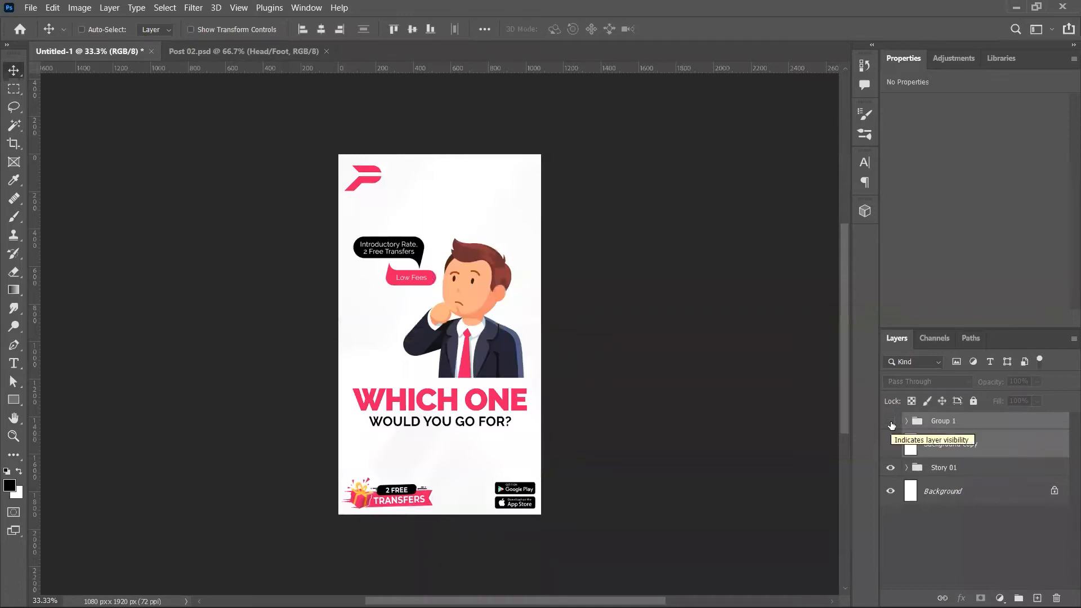
mouse_move(891, 426)
mouse_down()
mouse_move(889, 442)
mouse_move(892, 422)
mouse_up()
mouse_move(892, 423)
mouse_down()
mouse_move(891, 443)
mouse_move(893, 426)
mouse_up()
click(891, 423)
click(891, 421)
click(891, 419)
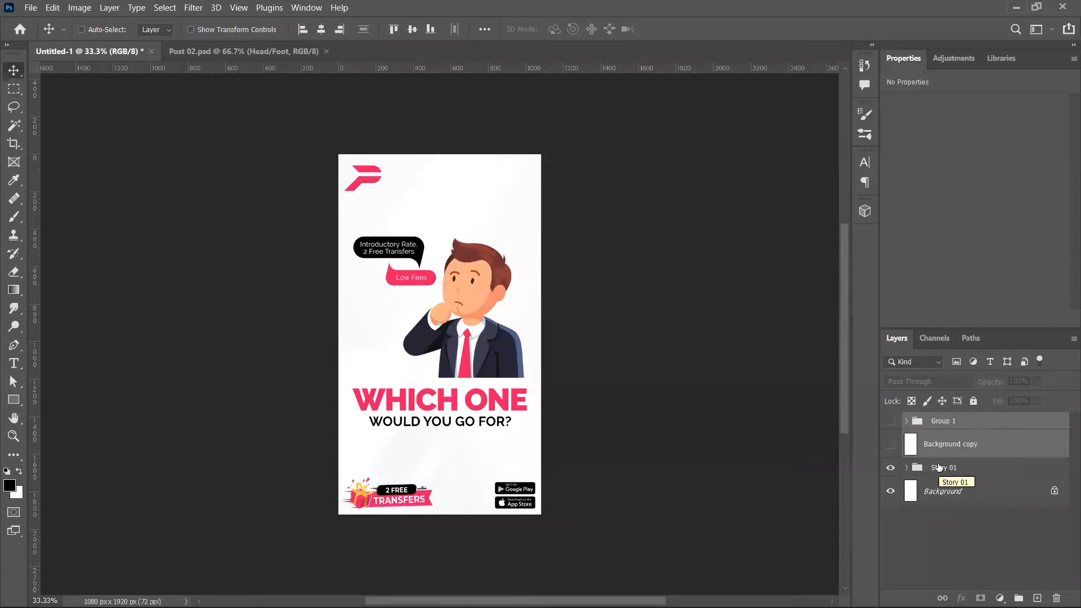
Step: Delete the Background copy, ungroup Group 1 and delete its Head/Foot group
click(946, 444)
key(Delete)
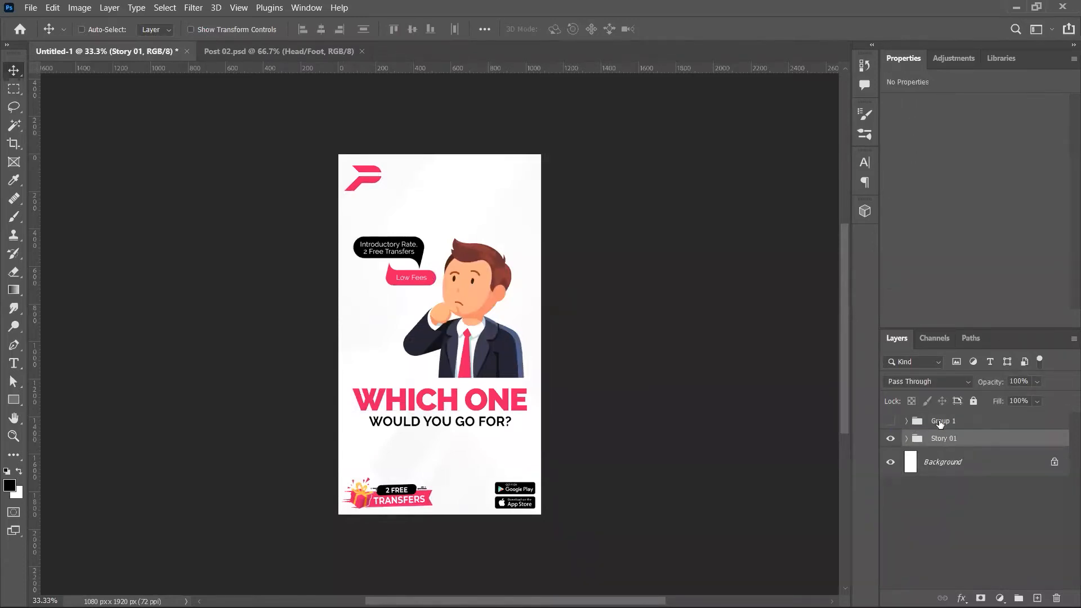
click(939, 423)
key(ctrl+shift+g)
click(948, 423)
key(Delete)
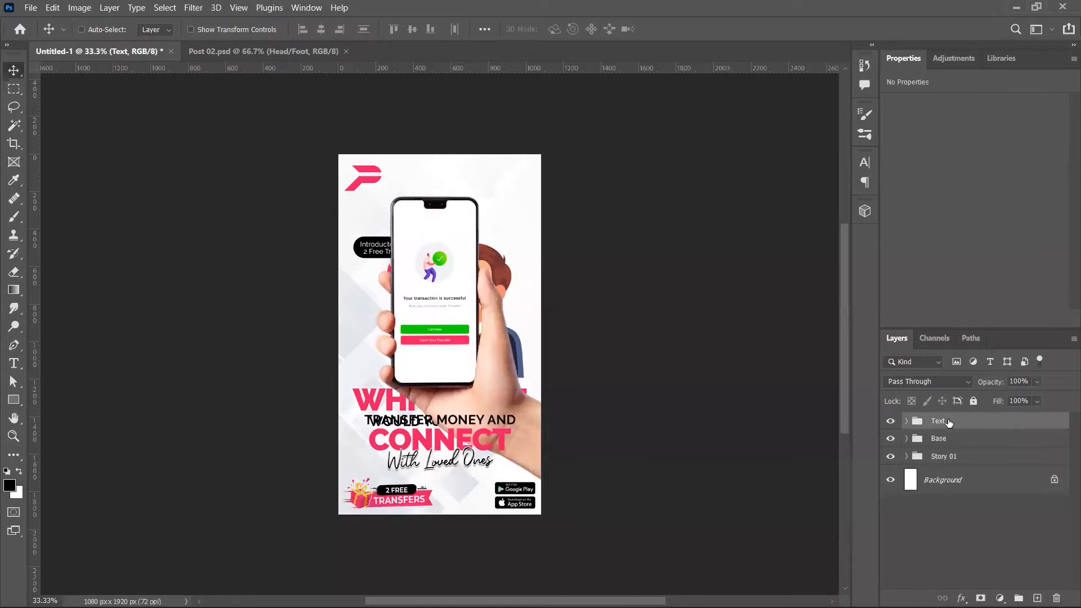
Step: Hide Story 01, copy its Head/Foot group to the top level as 'Head/Foot', and start a new document
click(890, 456)
click(907, 456)
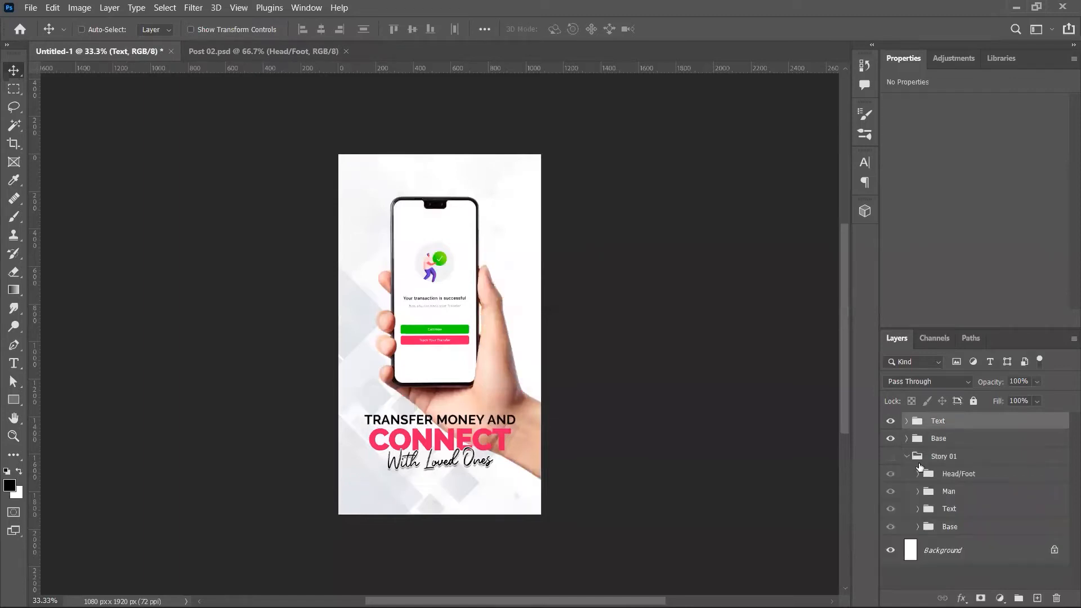
click(949, 479)
key(ctrl+j)
key(ctrl+bracketright)
key(ctrl+bracketright)
key(ctrl+bracketright)
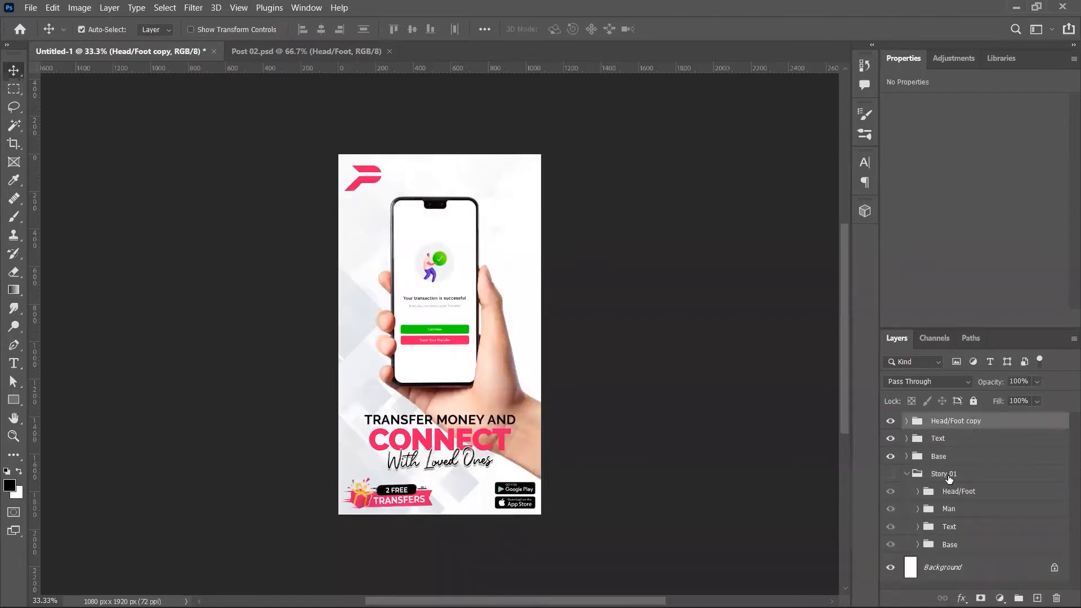
click(907, 474)
double_click(950, 421)
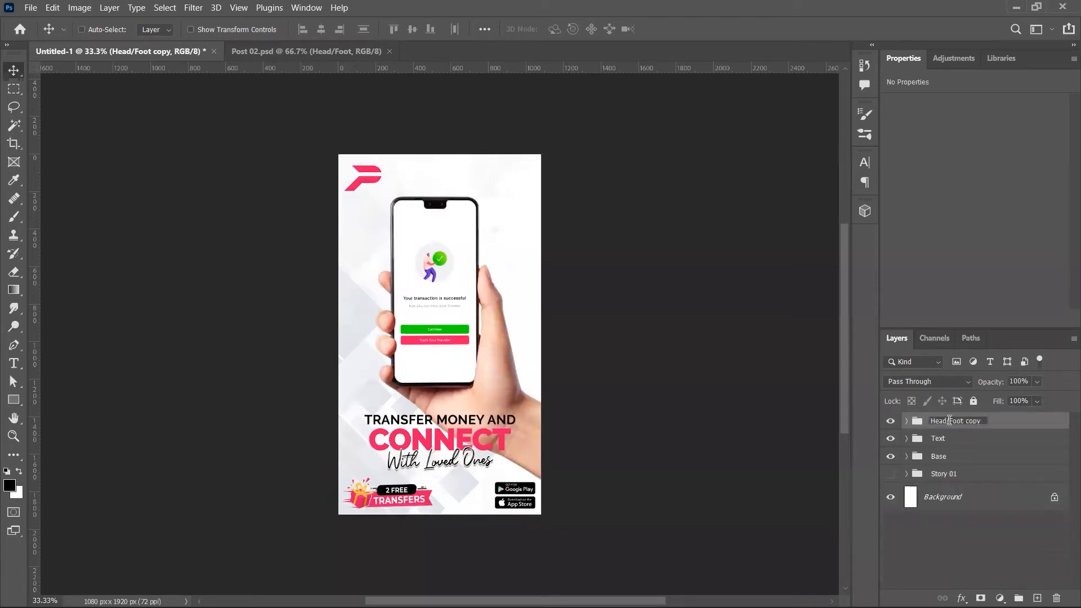
key(ctrl+shift+Left)
key(ctrl+shift+Right)
key(BackSpace)
key(Return)
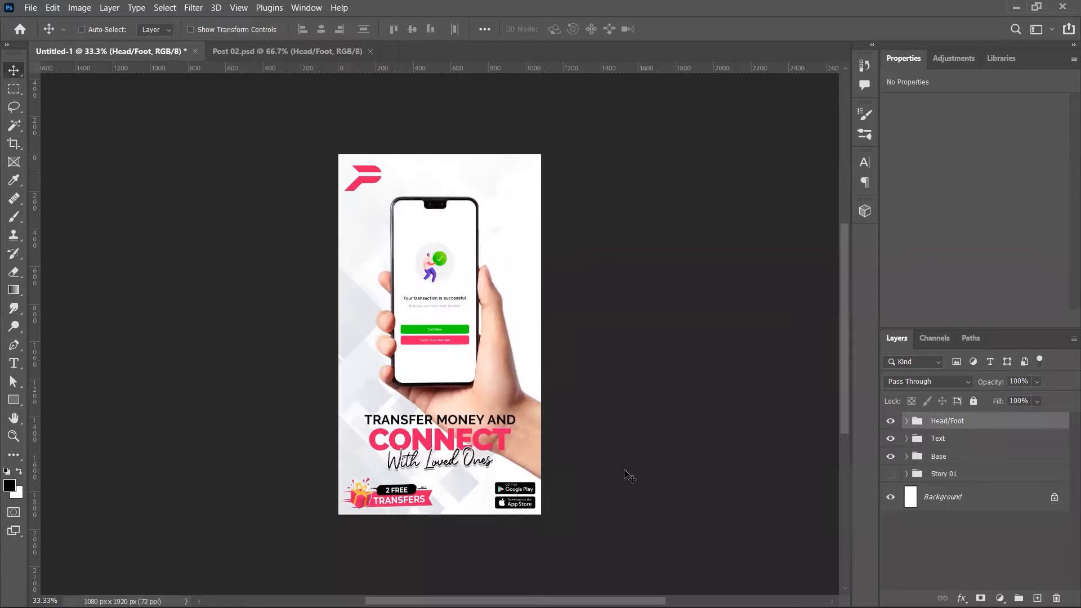
key(ctrl+n)
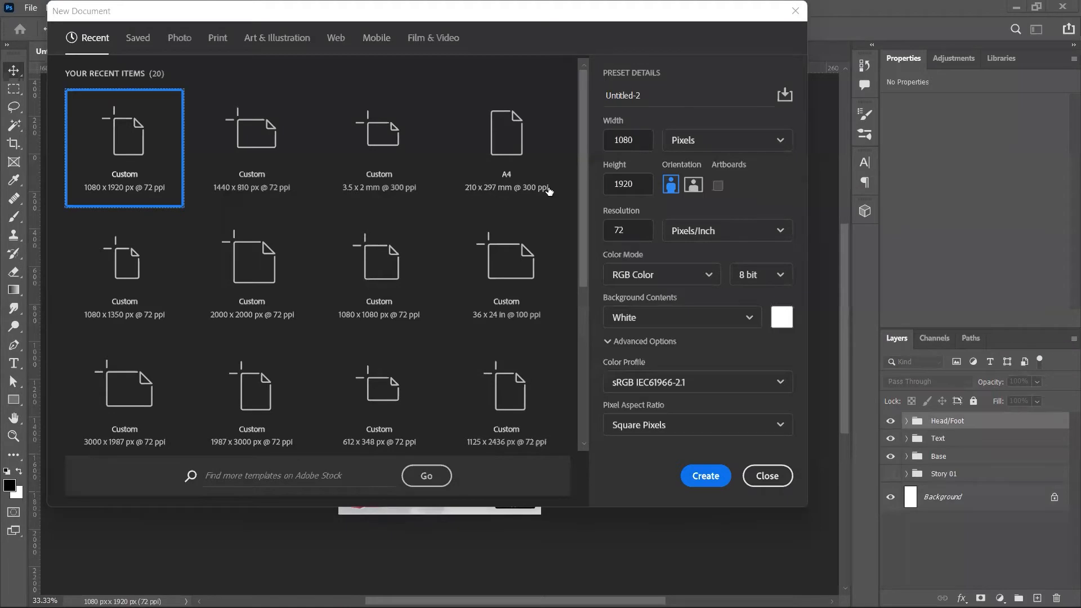
Step: Create a 1080×1920 document and drag Post 02's Head/Foot group into it
click(709, 483)
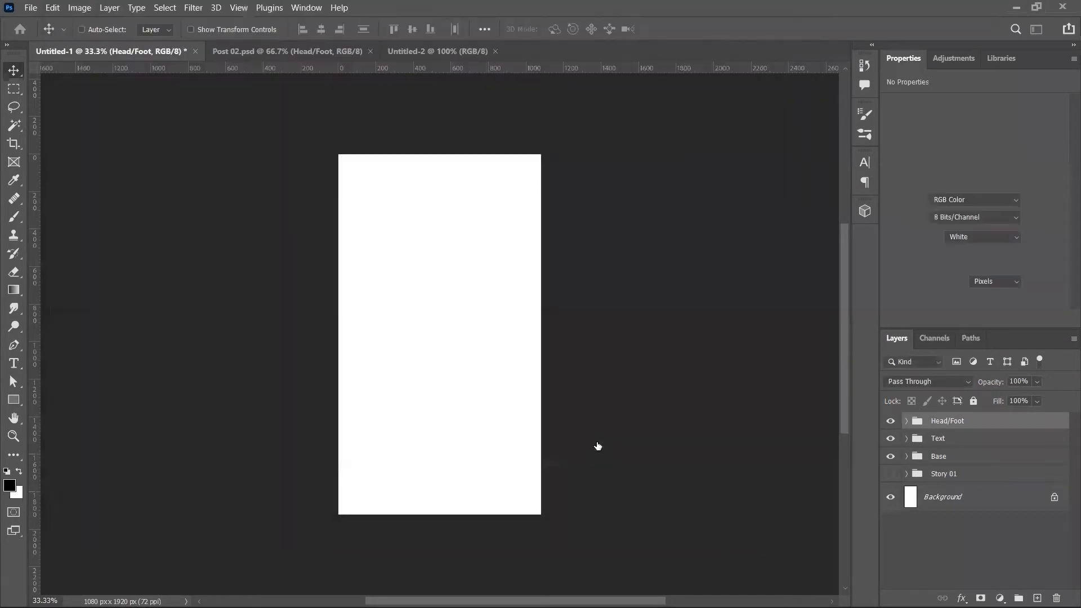
key(ctrl+shift+Tab)
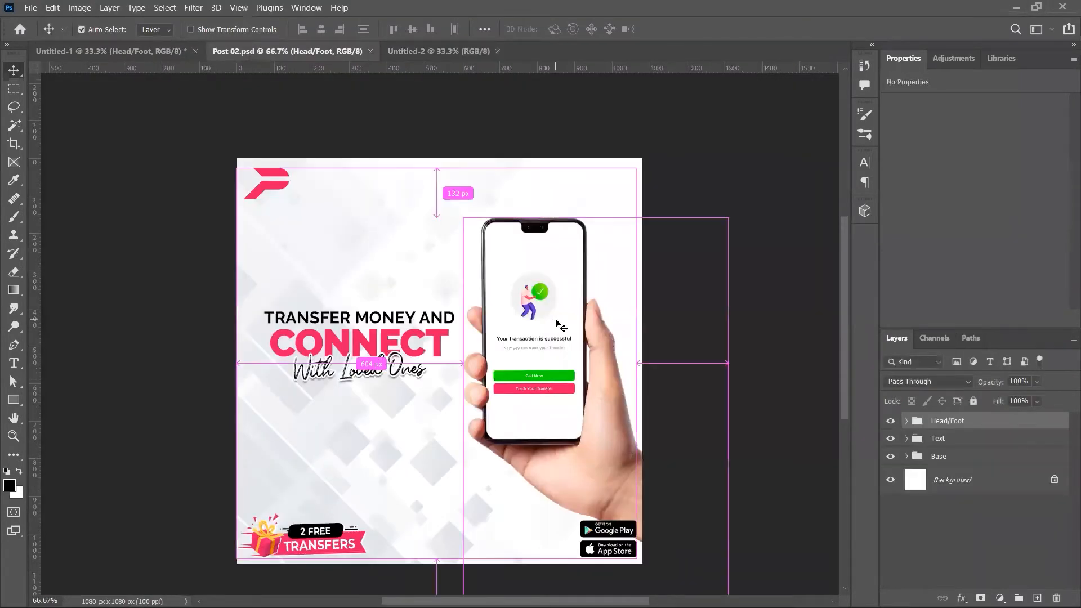
key(ctrl+Tab)
key(ctrl+Tab)
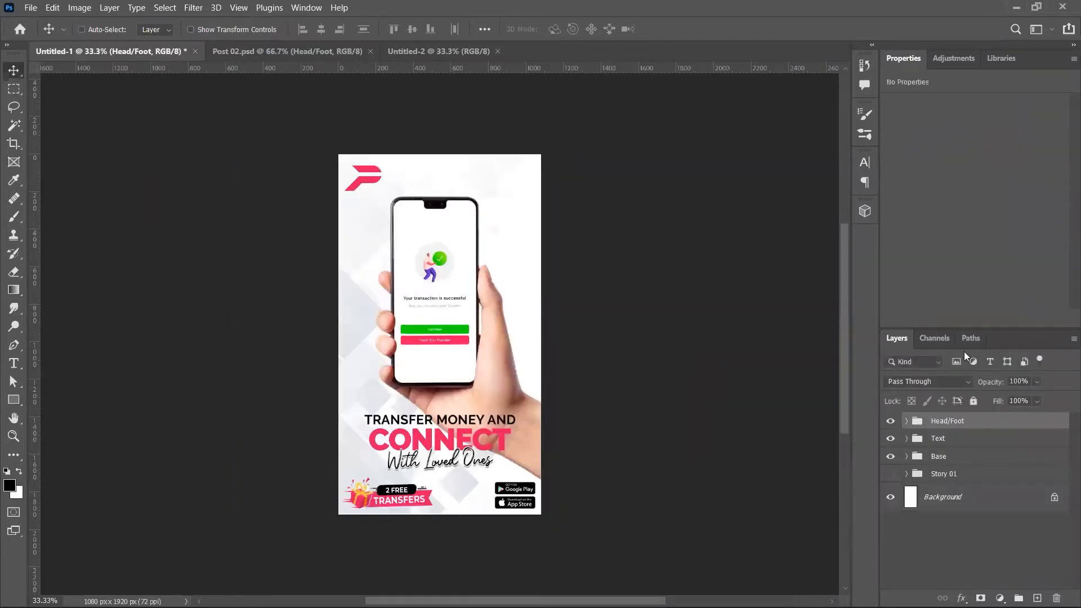
drag(499, 264, 456, 228)
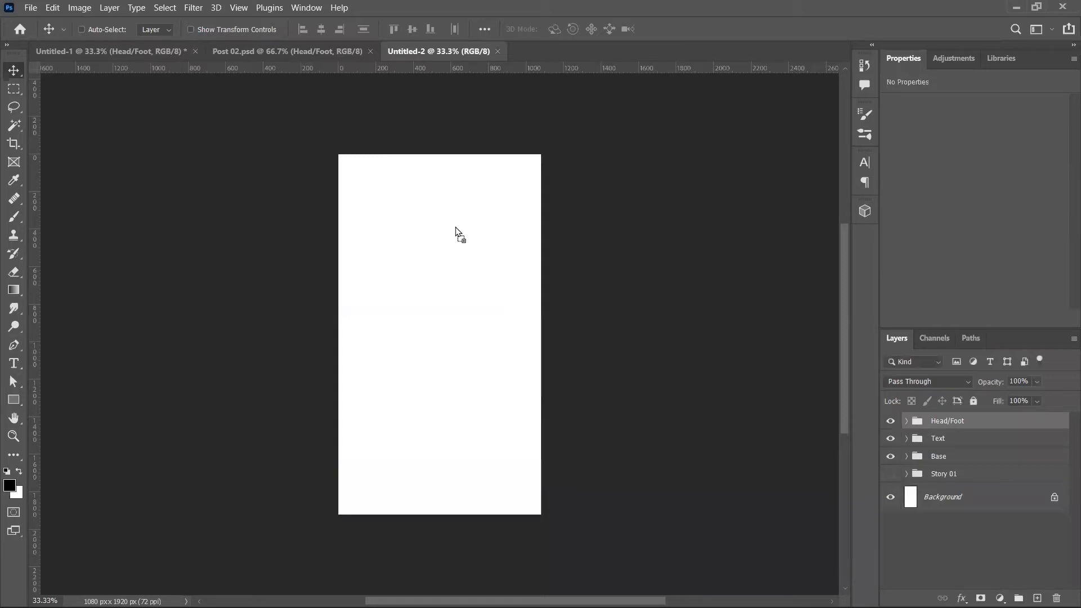
drag(456, 230, 457, 232)
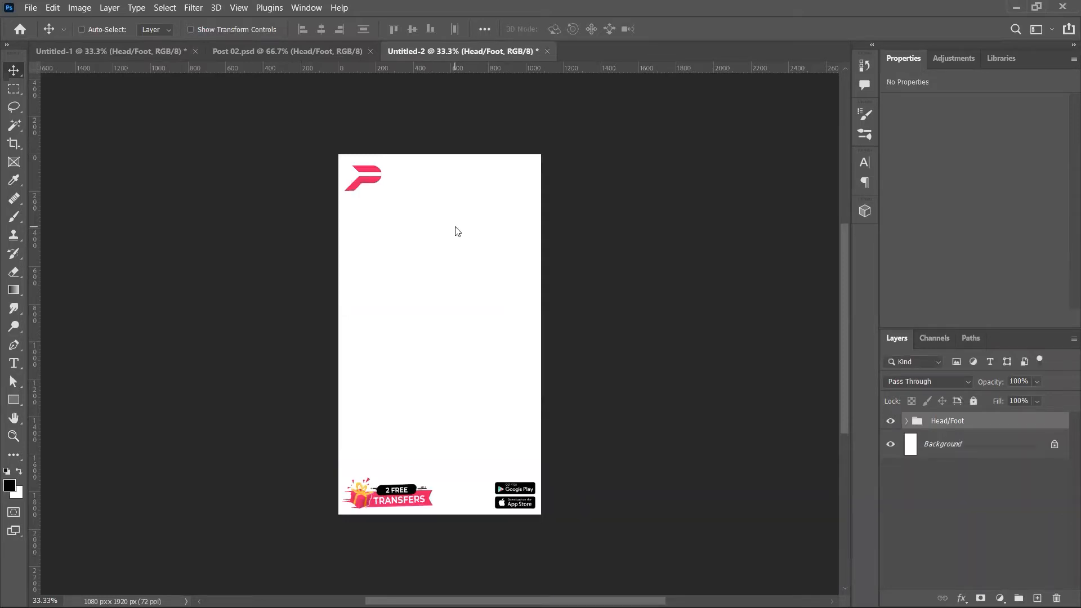
Step: Close Post 02.psd and compare the two story documents, fitting the new one to screen
key(ctrl+Tab)
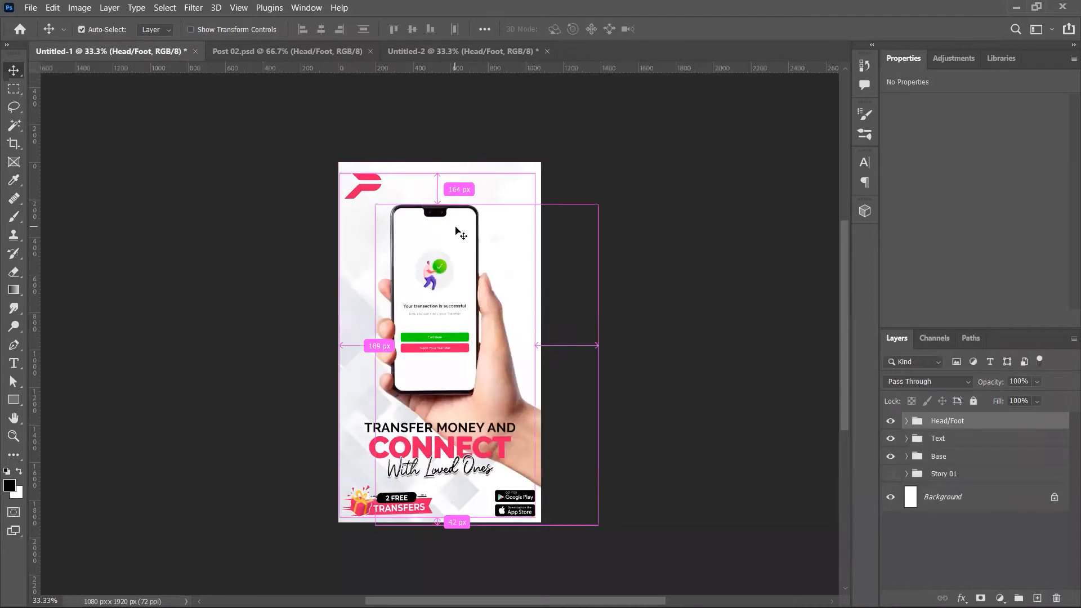
key(ctrl+Tab)
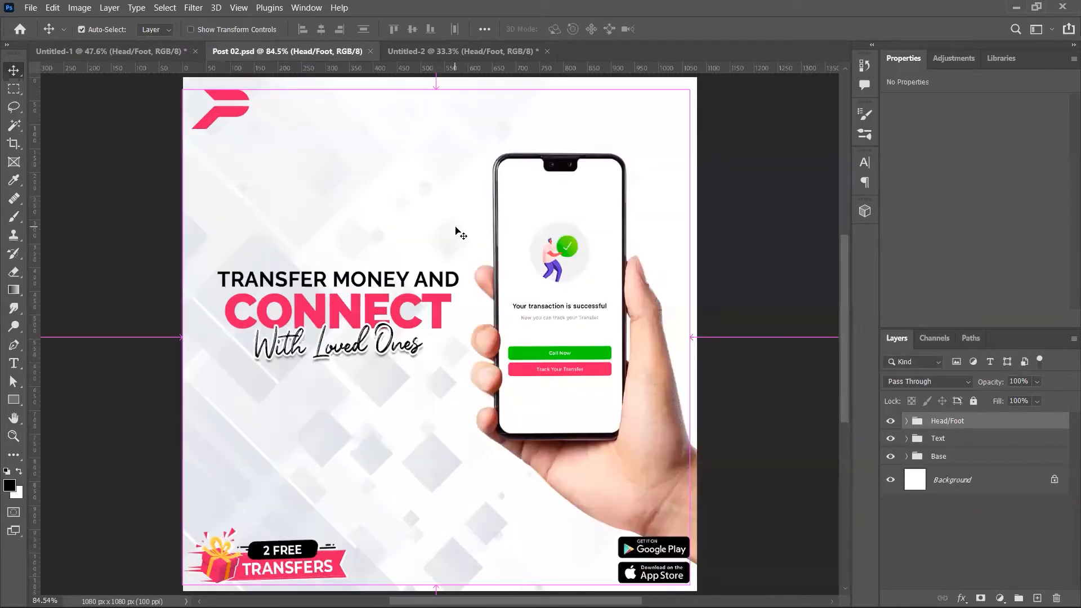
key(ctrl+Tab)
key(ctrl+shift+Tab)
key(ctrl+w)
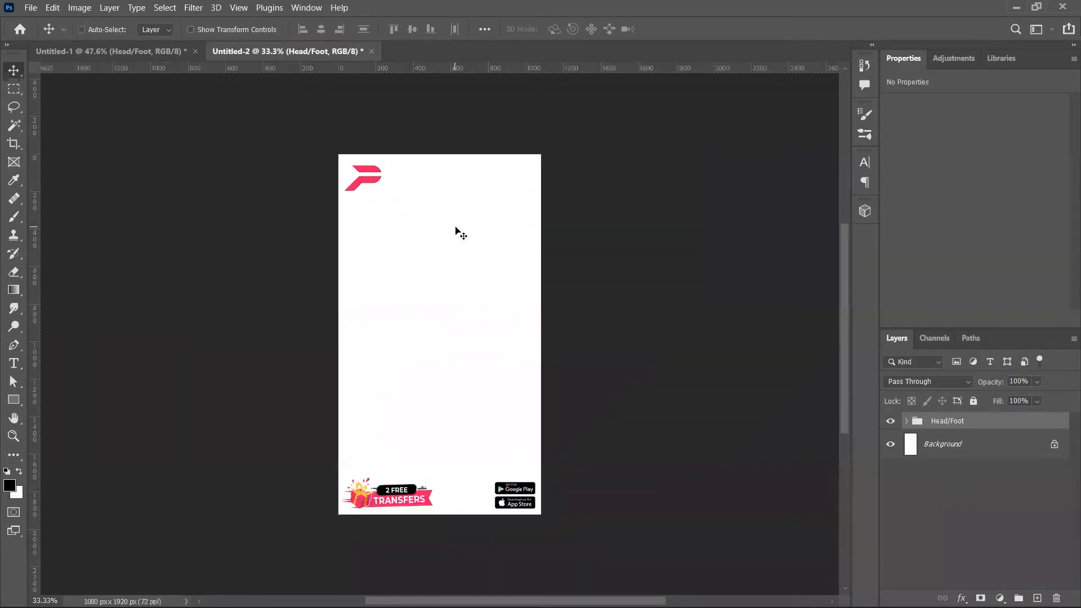
key(ctrl+Tab)
key(ctrl+Tab)
key(ctrl+0)
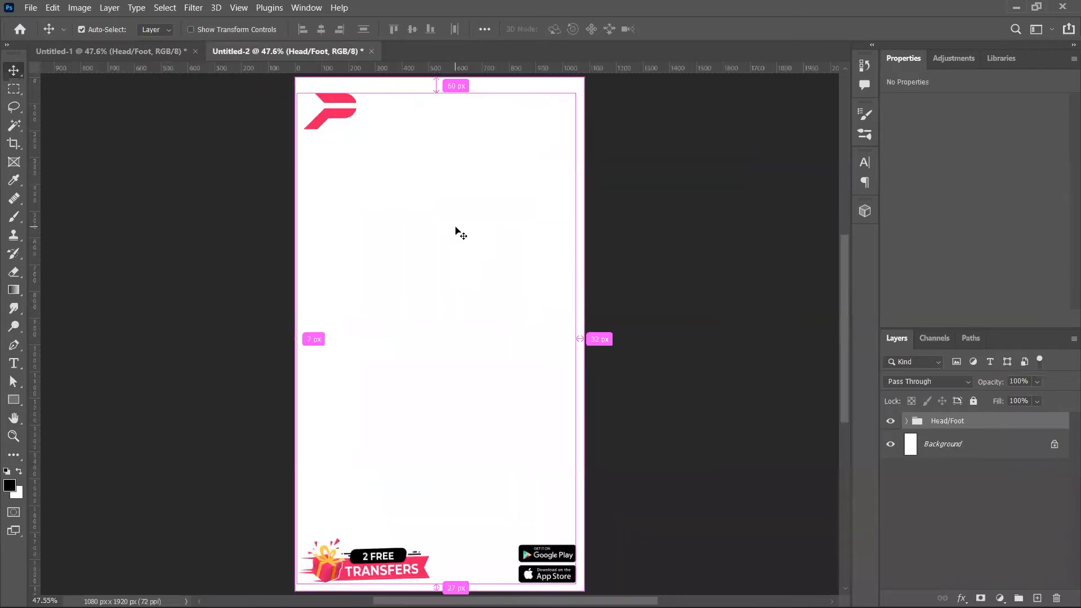
key(ctrl+Tab)
key(ctrl+Tab)
key(ctrl+Tab)
key(ctrl+Tab)
key(ctrl+Tab)
key(ctrl+Tab)
key(ctrl+Tab)
key(ctrl+Tab)
key(ctrl+Tab)
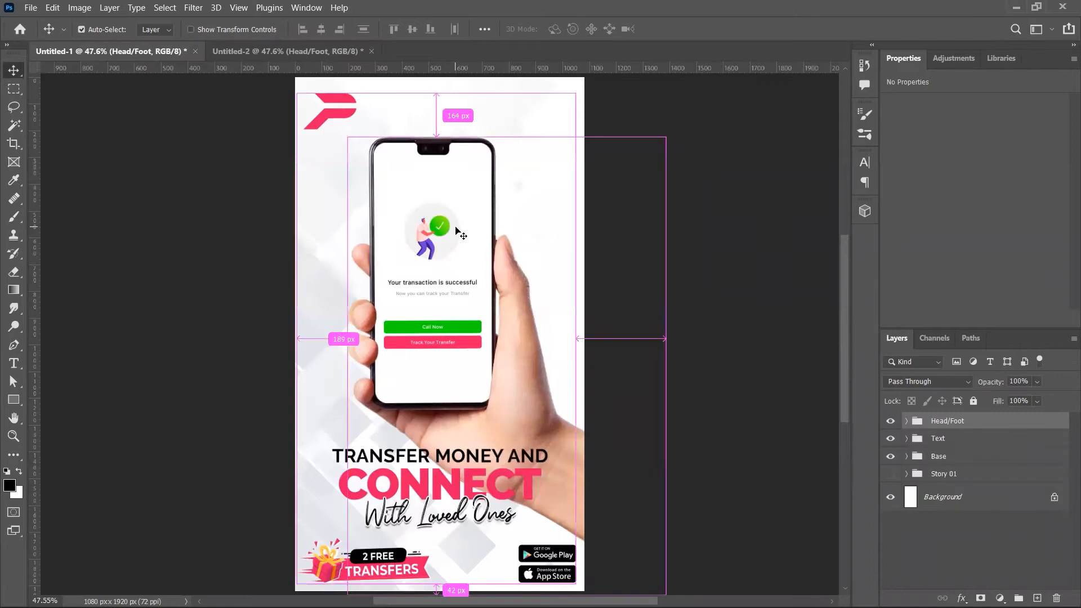
key(ctrl+Tab)
key(ctrl+Tab)
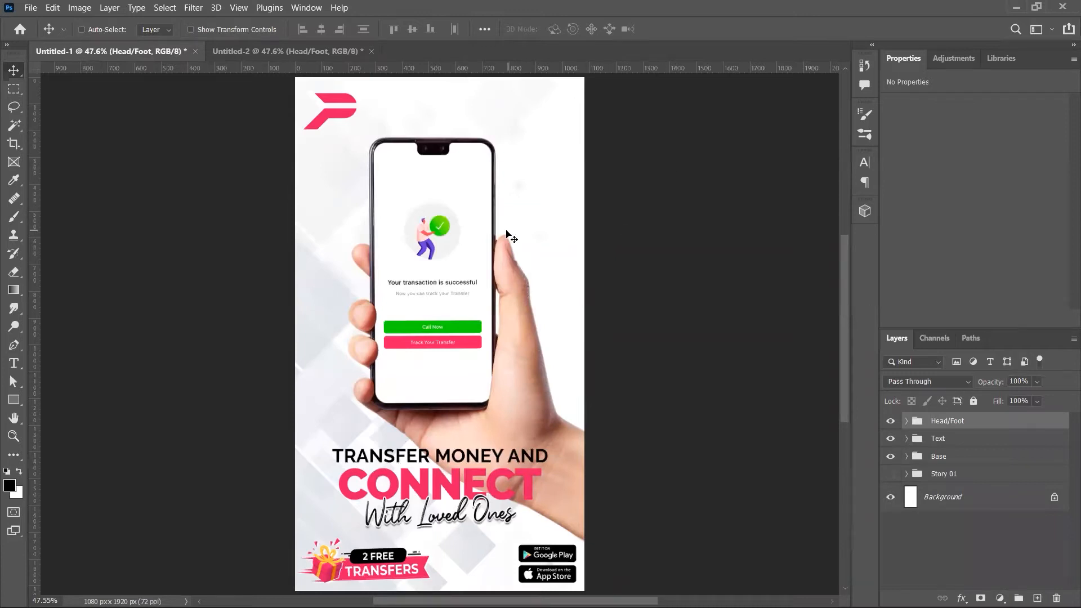
Step: Close both story documents without saving
key(ctrl+Tab)
key(ctrl+w)
key(n)
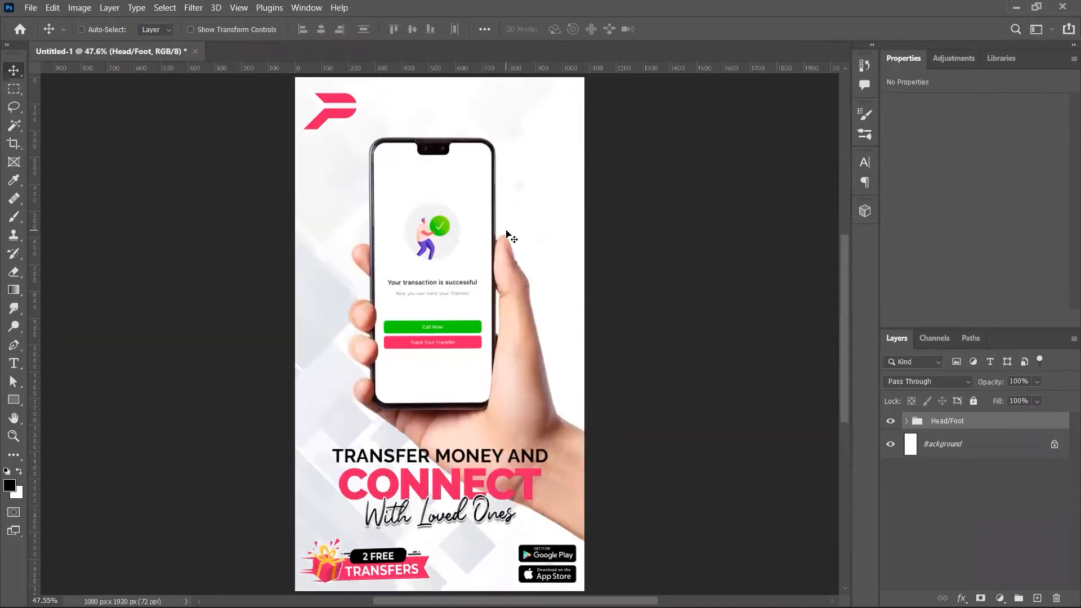
key(ctrl+w)
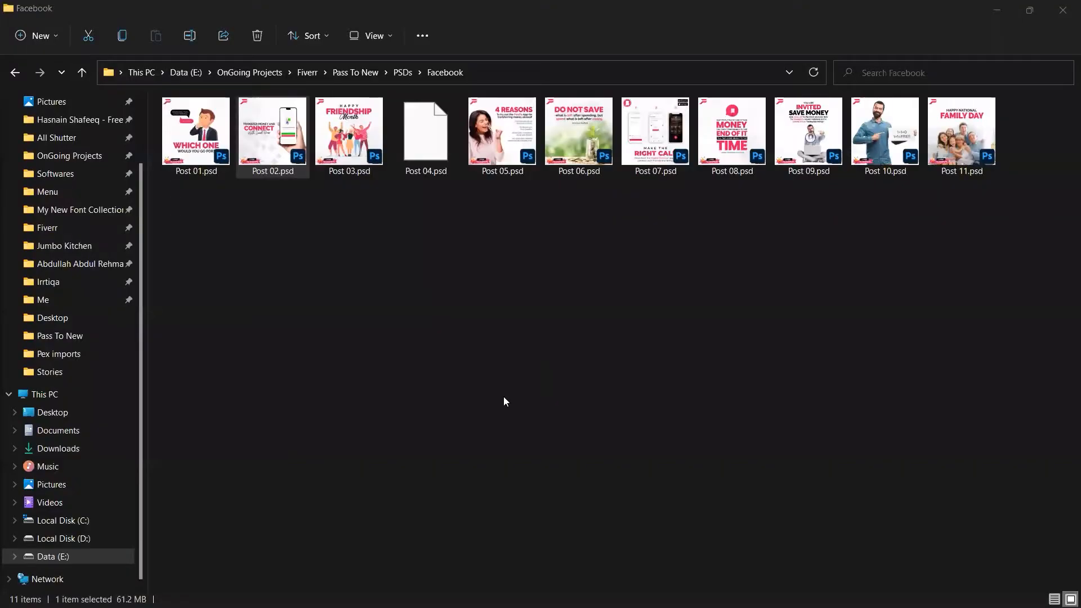
Step: Reopen Post 02.psd from the Facebook post files folder
click(481, 354)
key(Right)
key(Left)
key(Return)
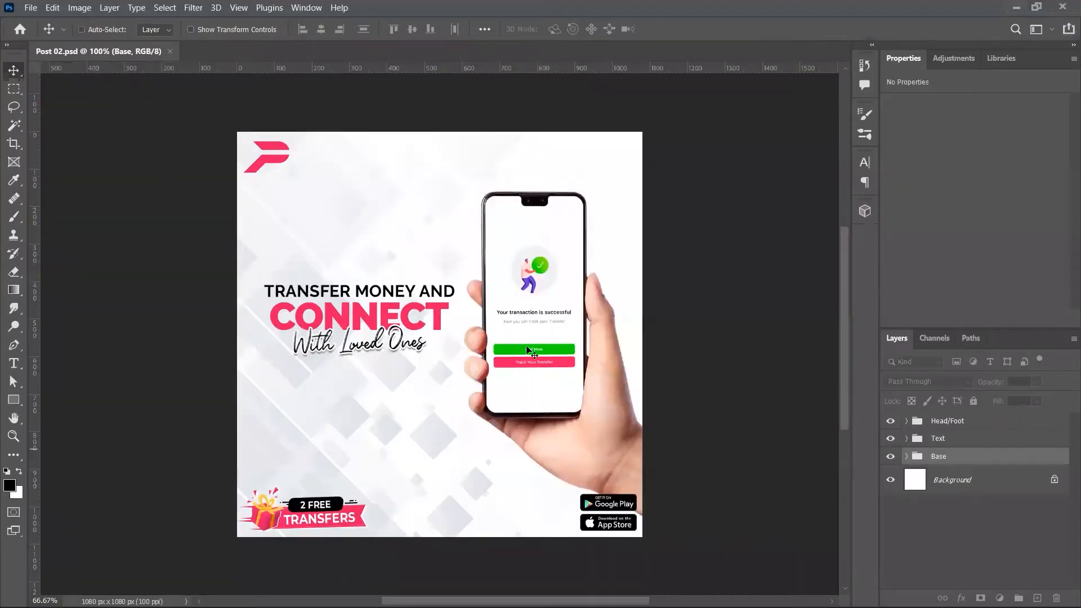
Step: Create a 1080×1920 document and drag Post 02's Head/Foot group into it
key(ctrl+n)
key(Return)
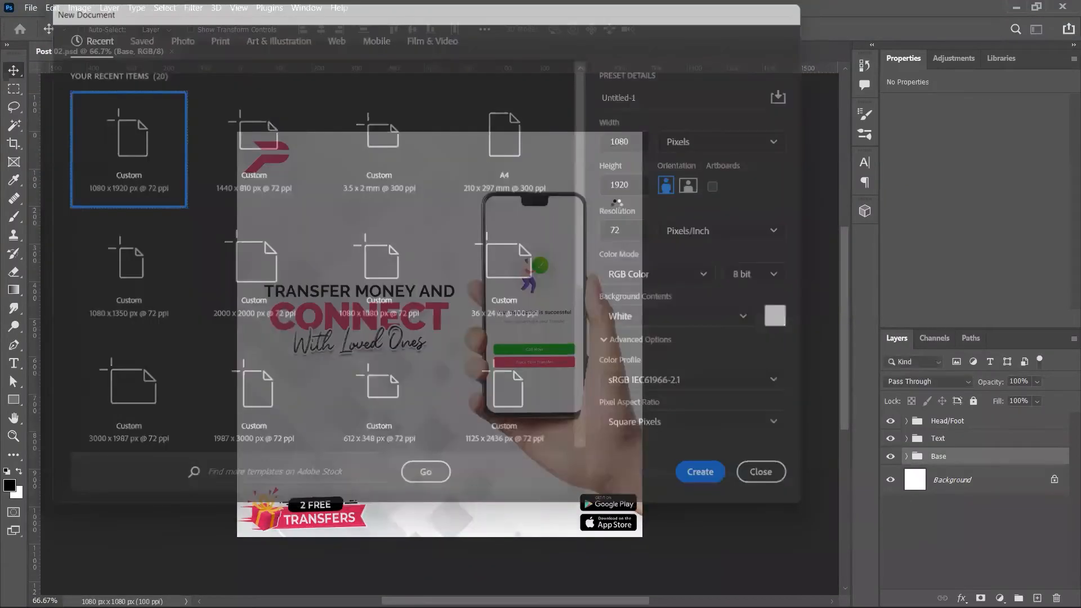
key(ctrl+Tab)
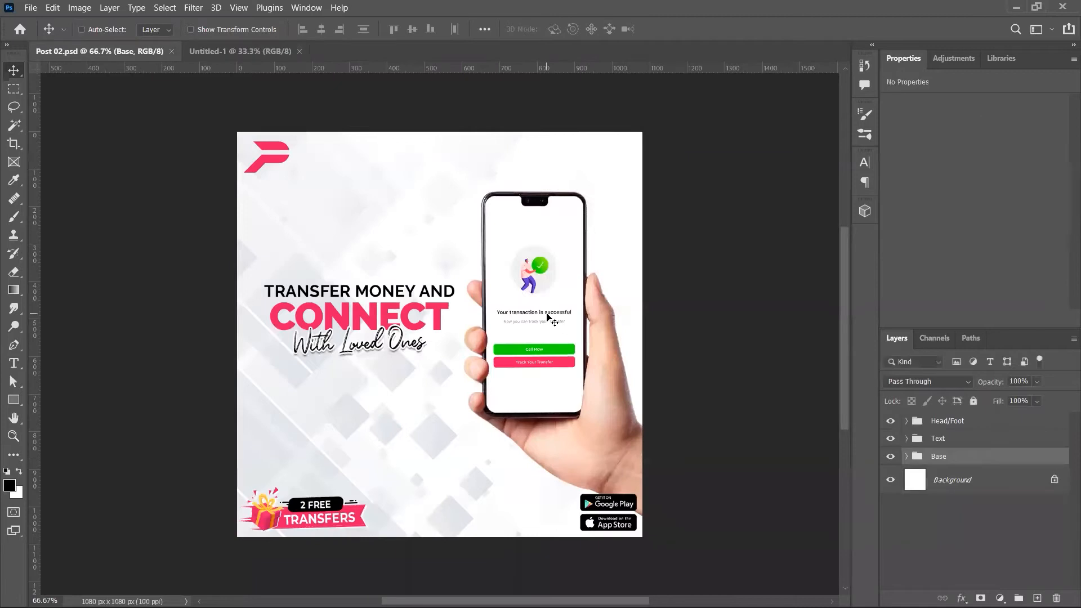
click(947, 421)
drag(341, 130, 476, 265)
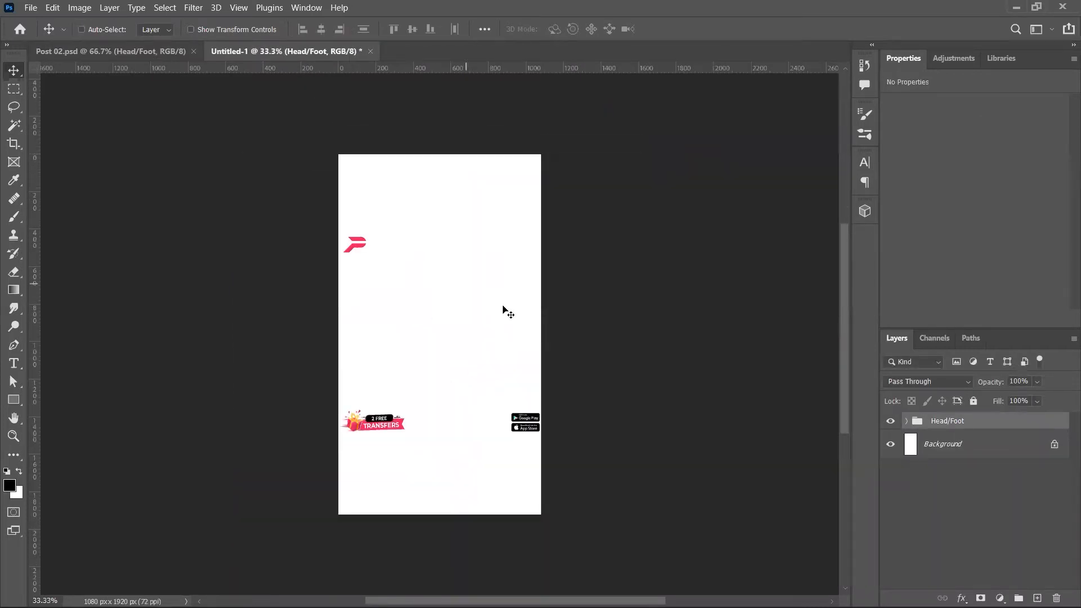
Step: Shrink the Head/Foot artwork slightly with Free Transform
key(ctrl+t)
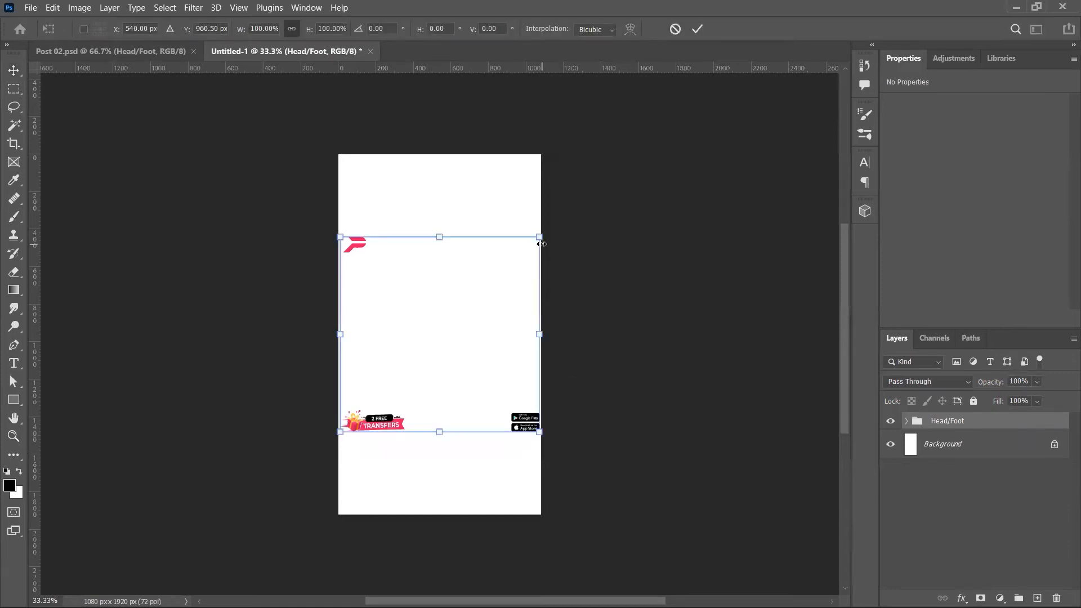
drag(541, 244, 517, 256)
key(Return)
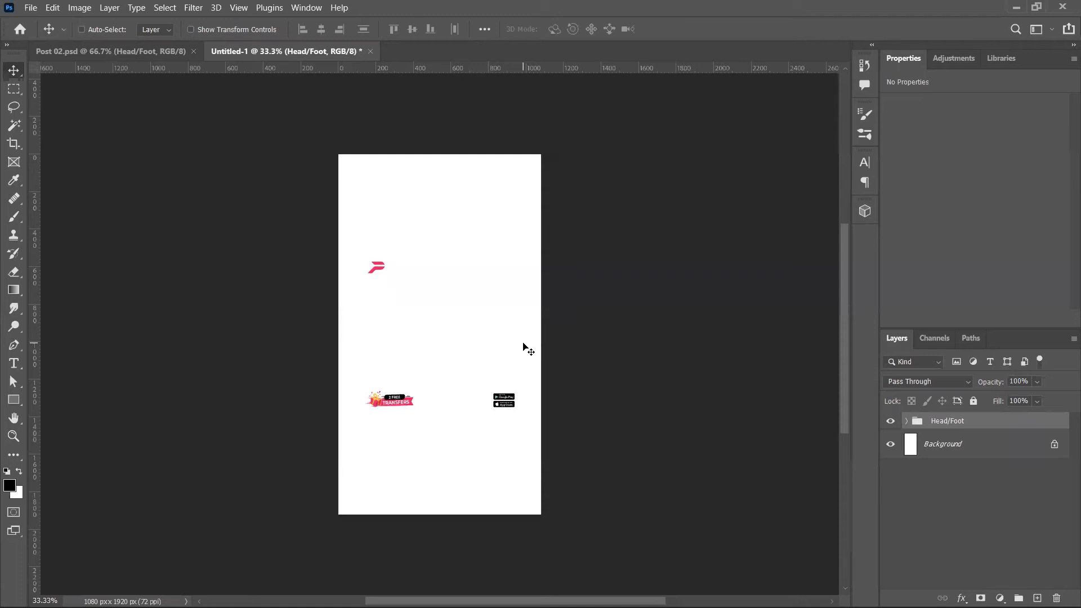
key(ctrl+n)
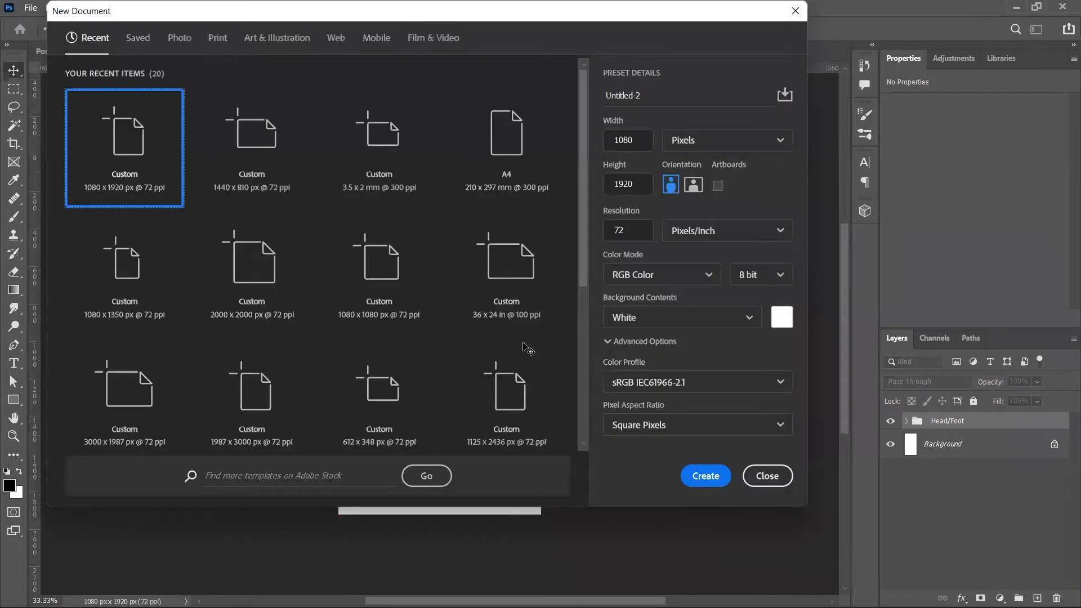
Step: Create a second 1080×1920 document and copy the Head/Foot group into it
key(Return)
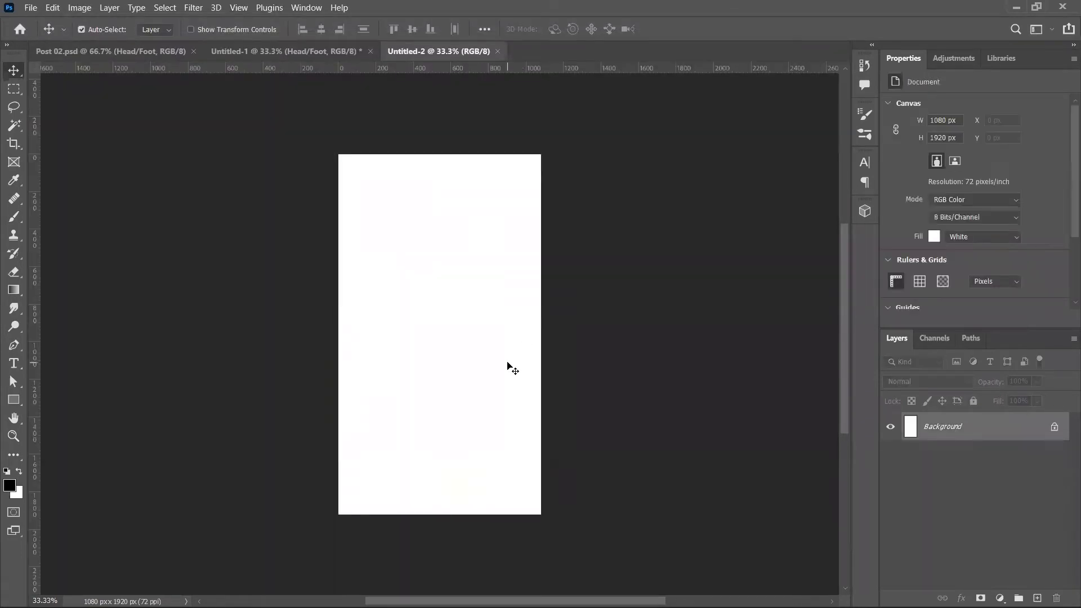
key(ctrl+shift+Tab)
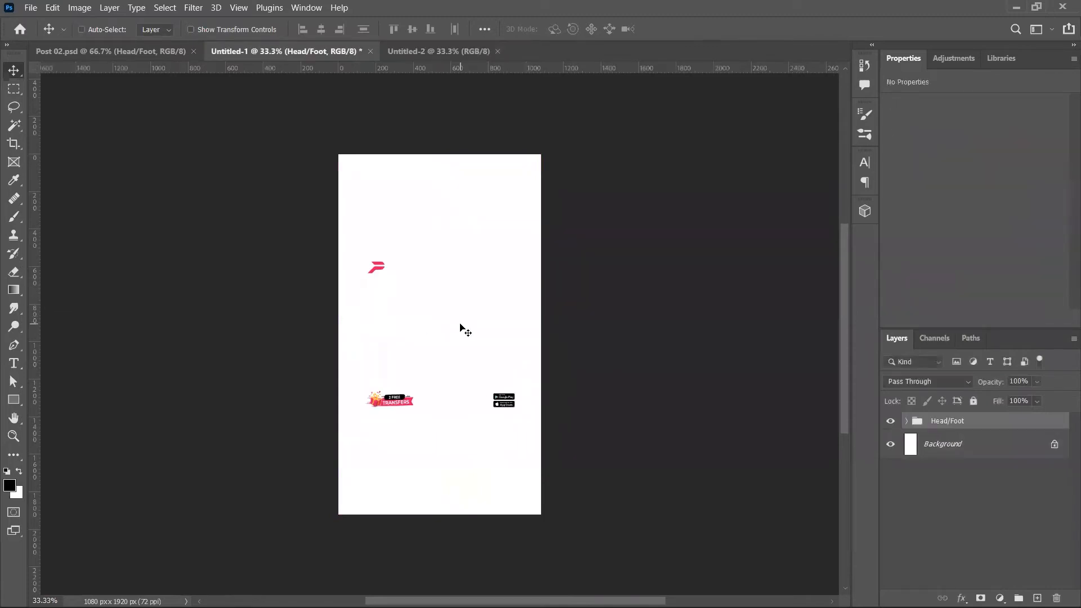
key(ctrl+Tab)
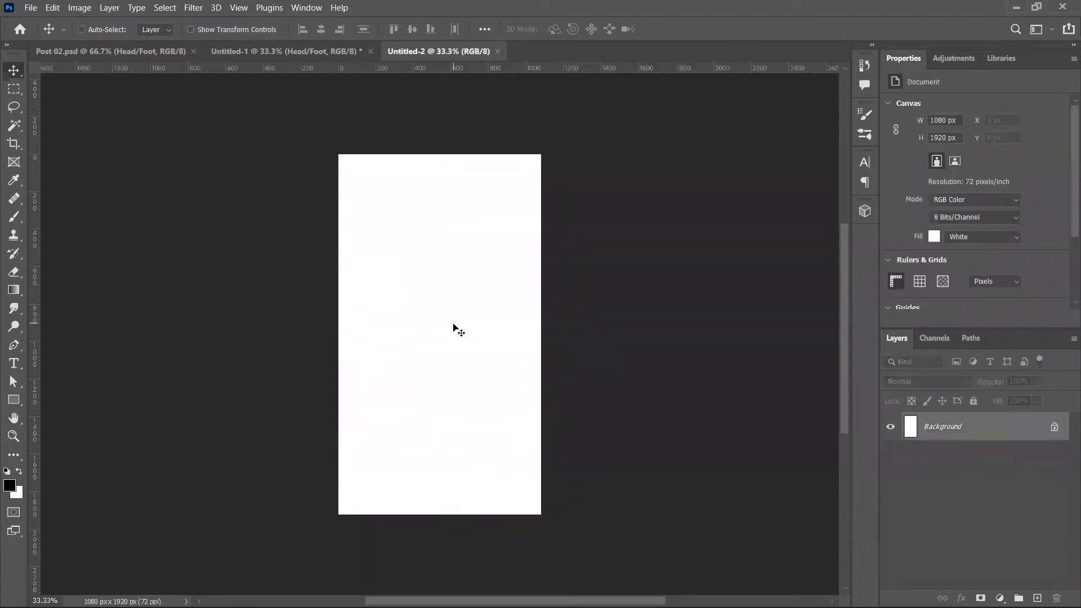
key(ctrl+shift+Tab)
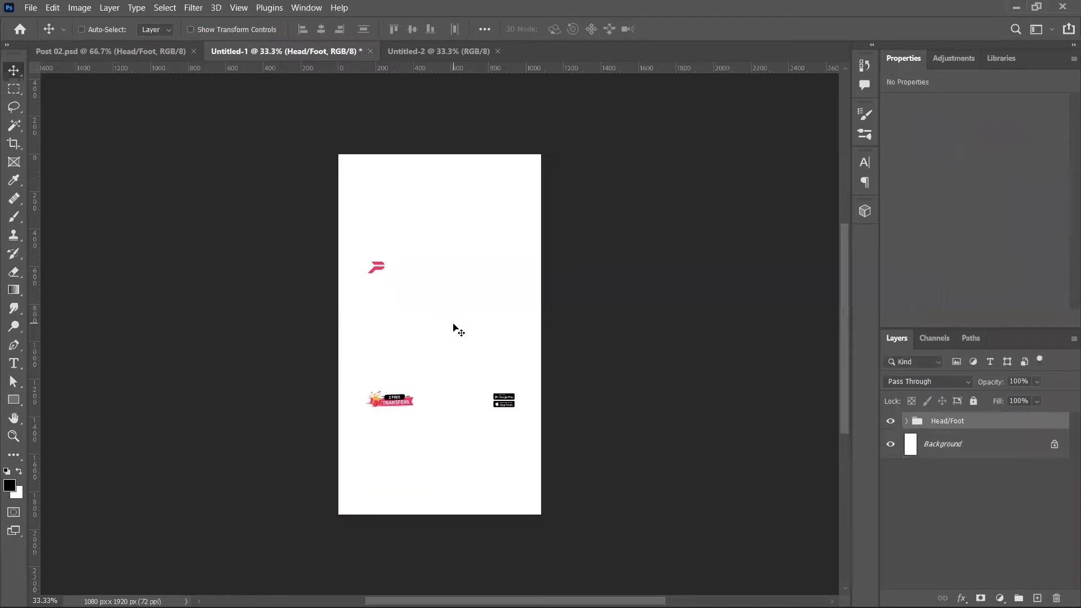
drag(417, 291, 406, 208)
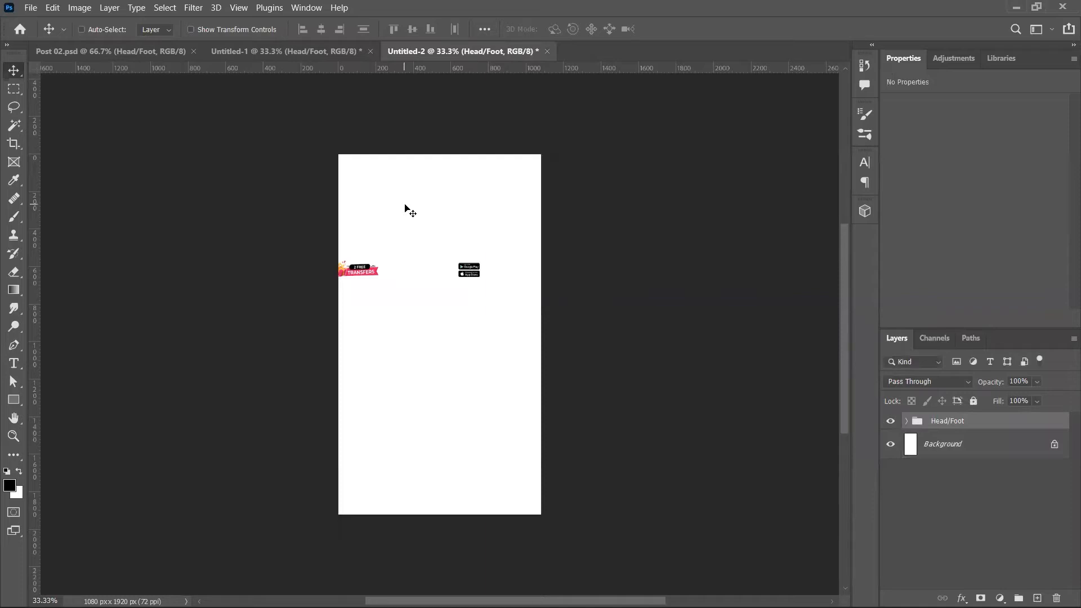
key(Delete)
key(ctrl+v)
drag(441, 344, 485, 28)
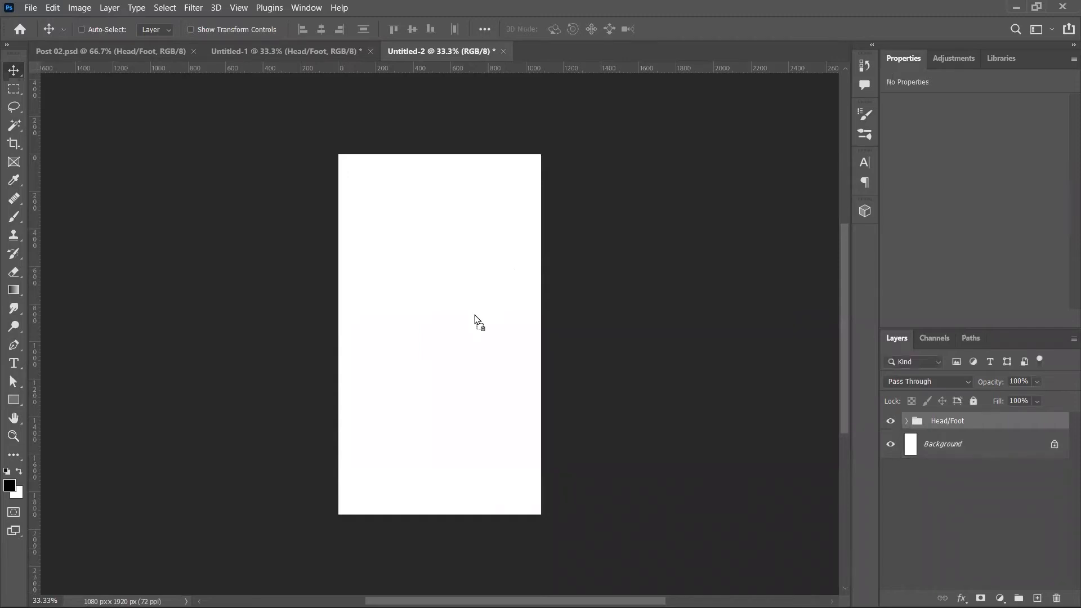
drag(474, 318, 475, 318)
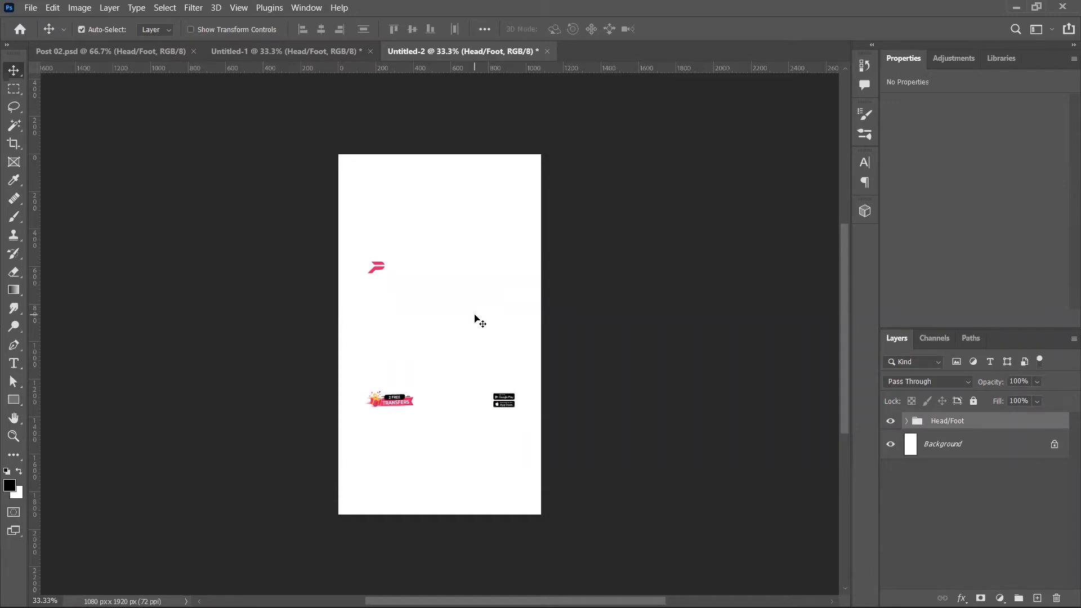
Step: Flip between Untitled-1 and Untitled-2 to compare the Head/Foot placement
key(ctrl+shift+Tab)
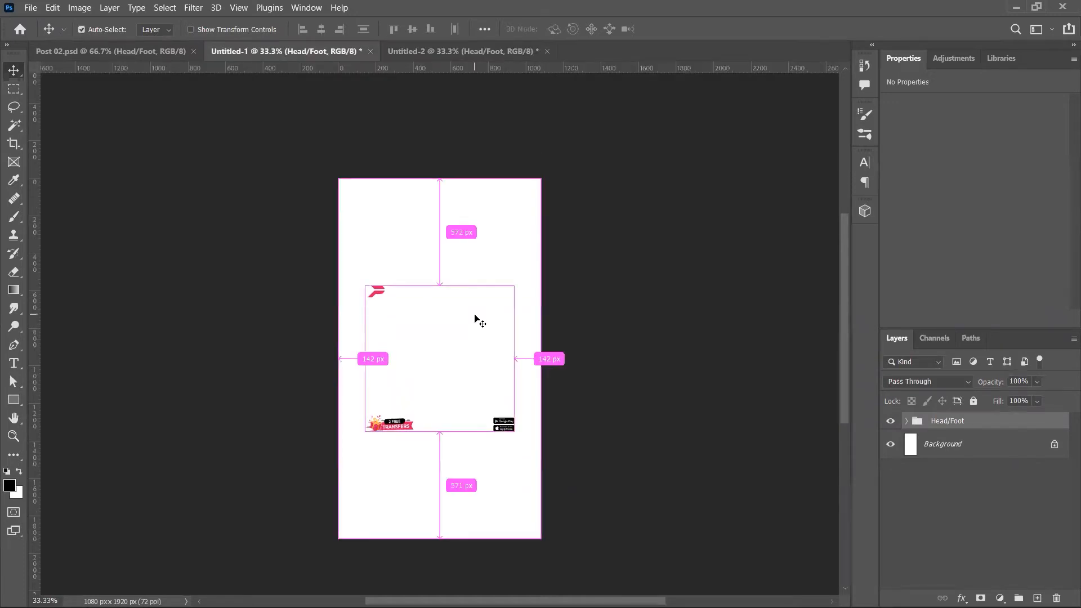
key(ctrl+Tab)
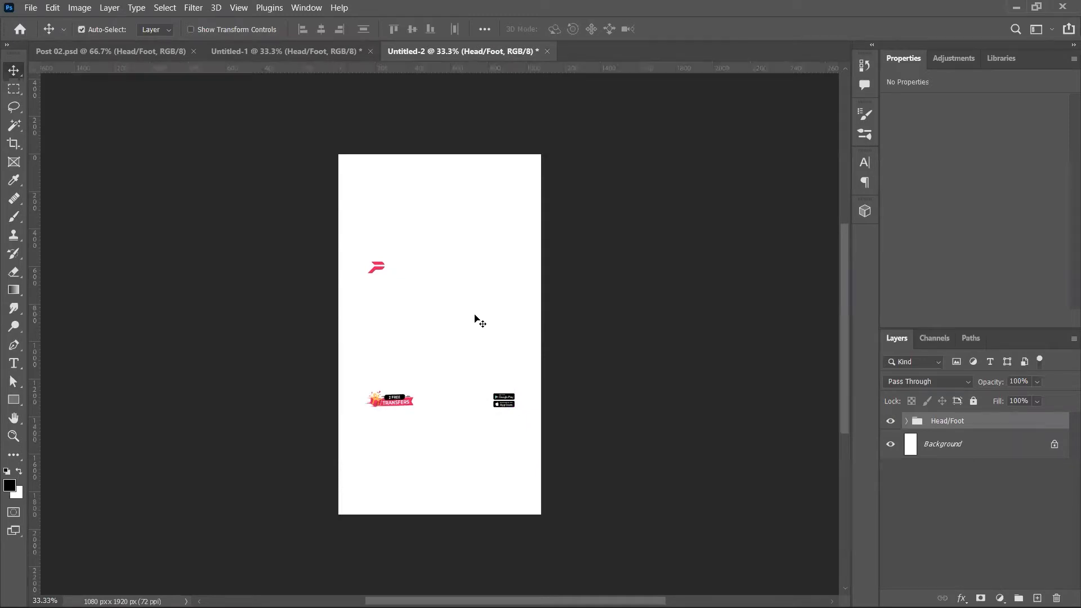
key(ctrl+shift+Tab)
Step: Check in Image Size that Untitled-1 and Untitled-2 are both 1080×1920 pixels
key(ctrl+alt+i)
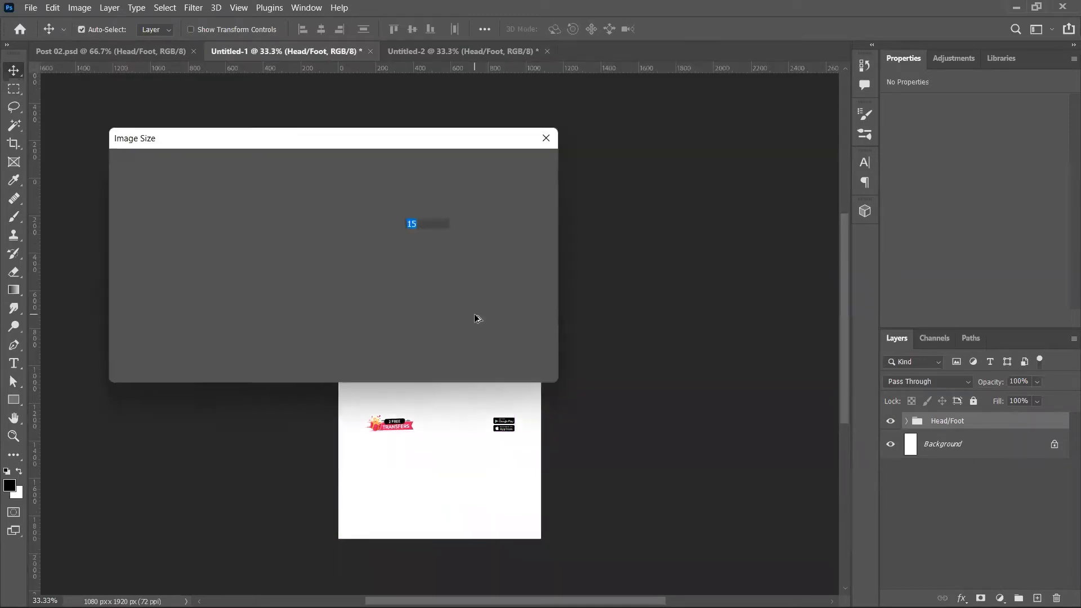
key(Tab)
key(Up)
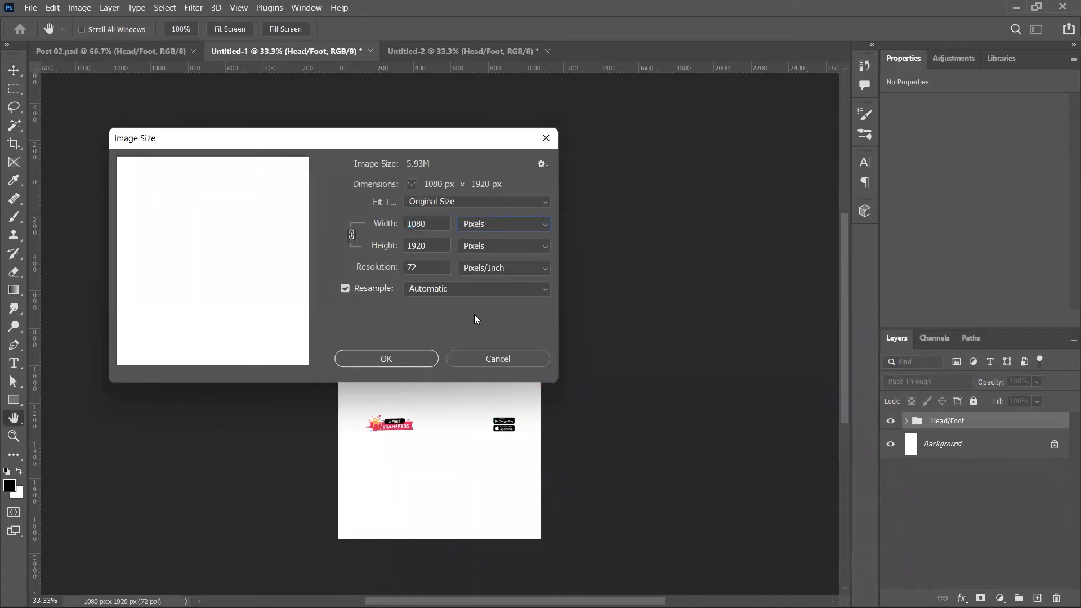
key(Return)
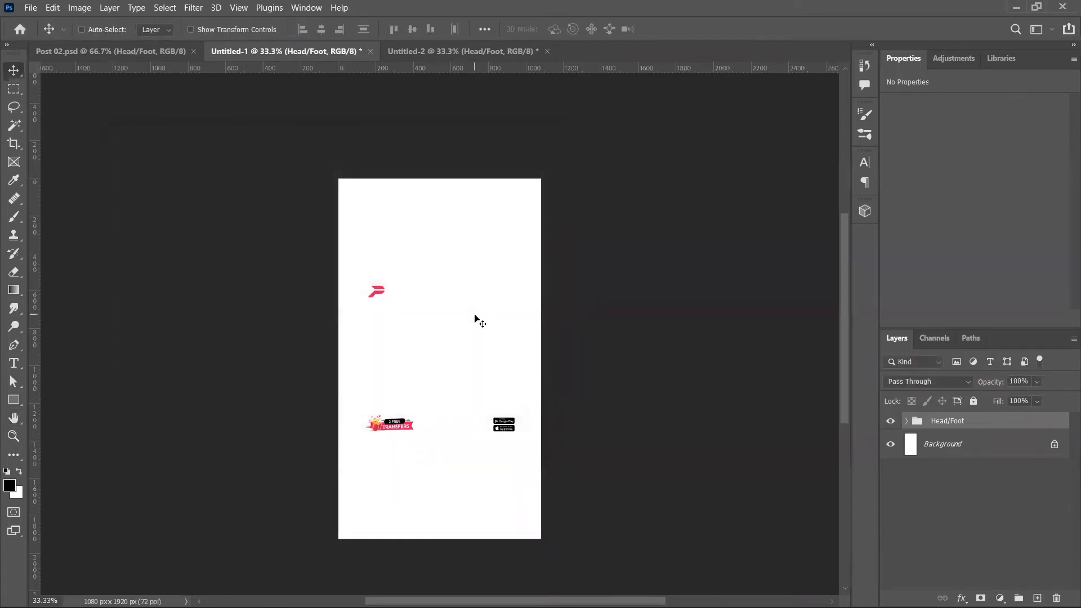
key(ctrl+Tab)
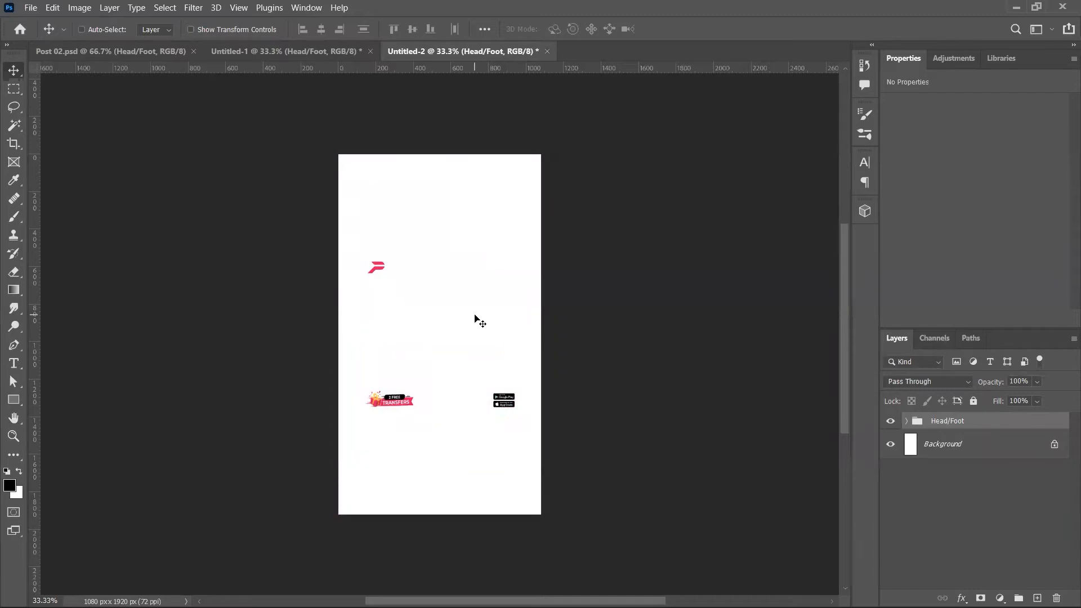
key(ctrl+alt+i)
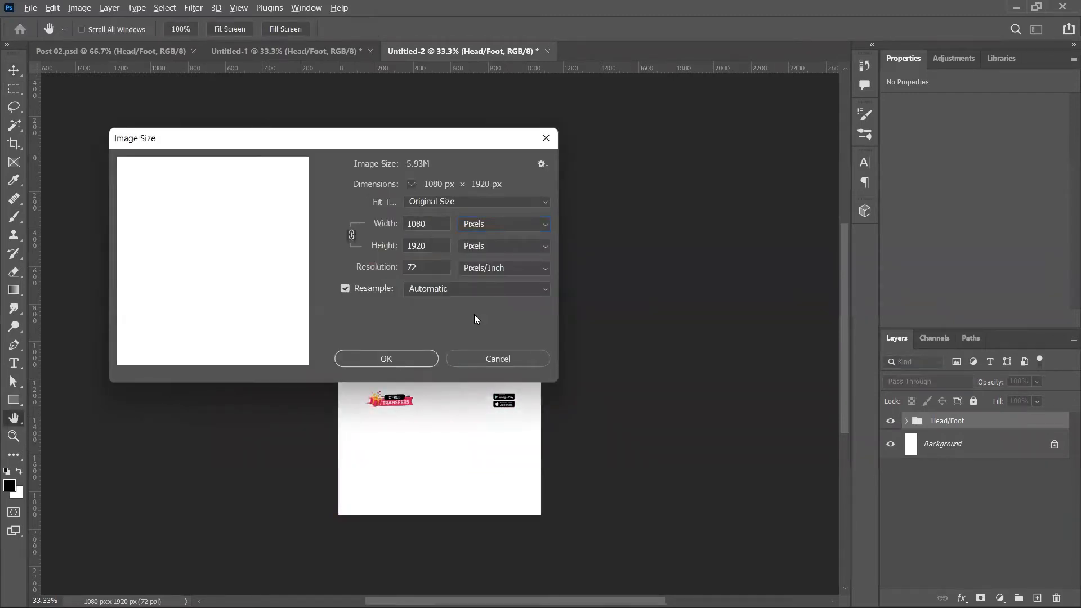
key(Escape)
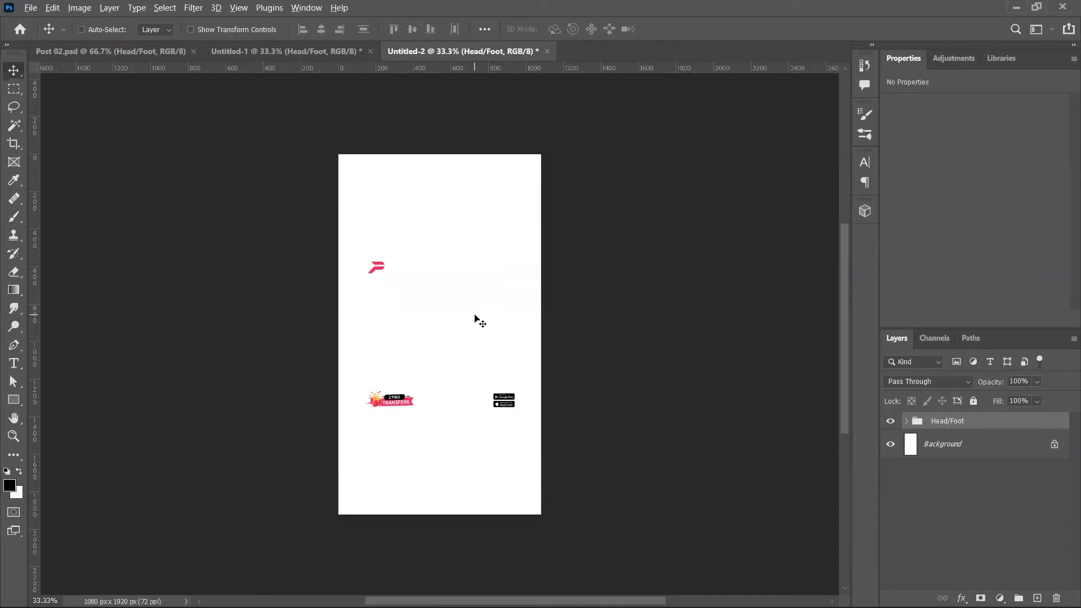
Step: Close the untitled story documents without saving
key(ctrl+w)
key(n)
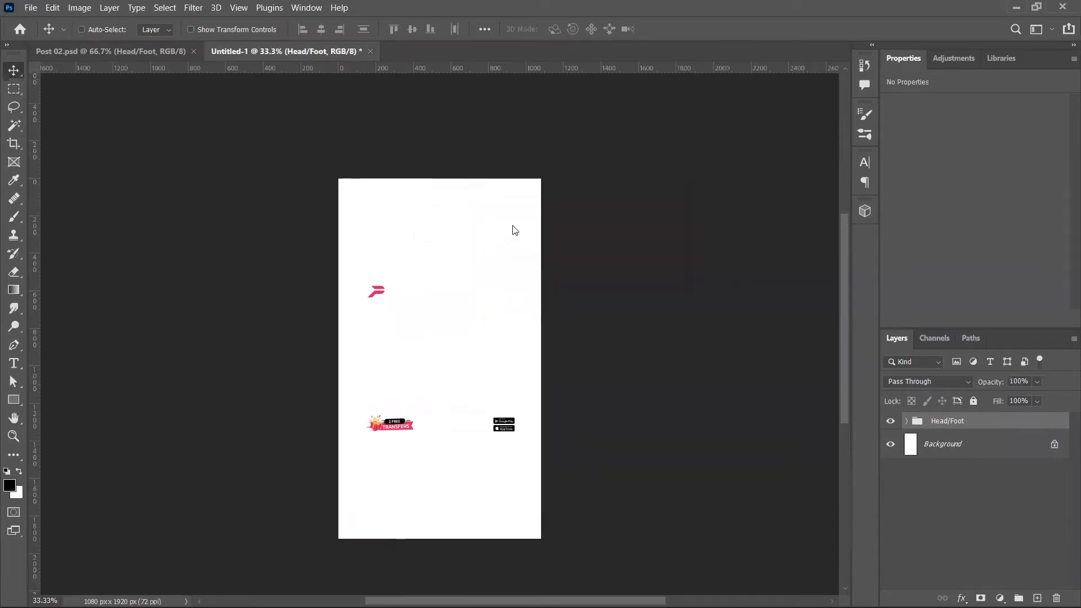
key(ctrl+w)
key(n)
key(ctrl+w)
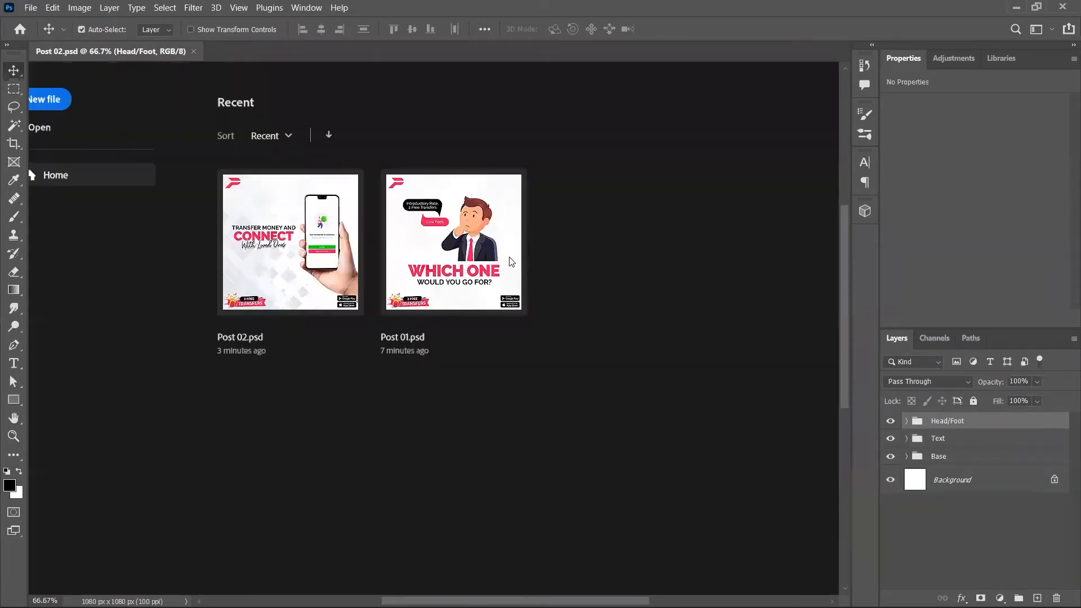
key(alt+Tab)
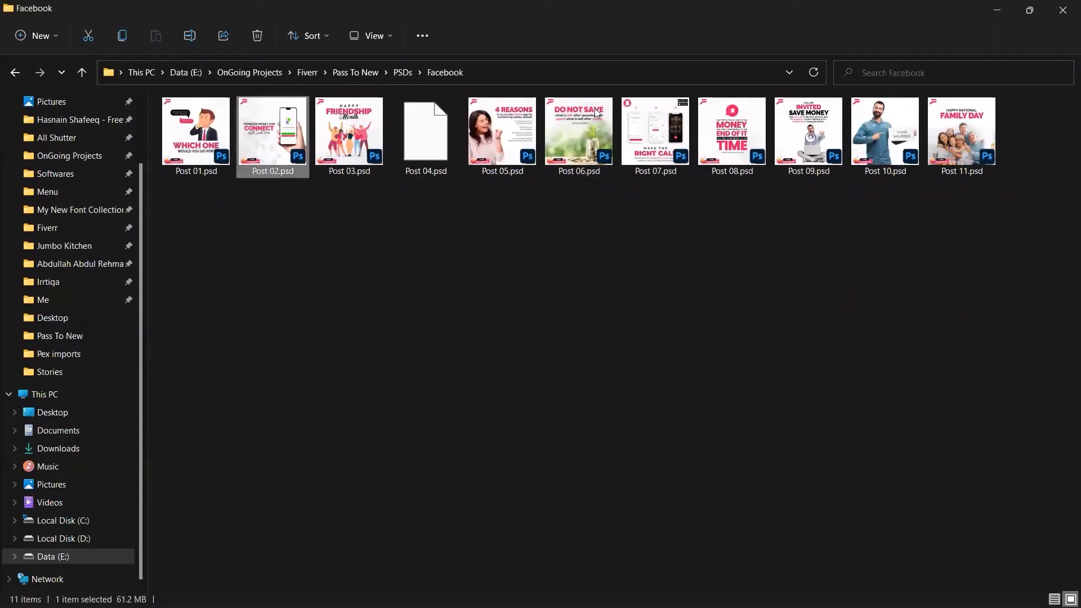
Step: Show the Facebook post PSDs in File Explorer as extra large icons
click(371, 36)
click(371, 69)
click(581, 477)
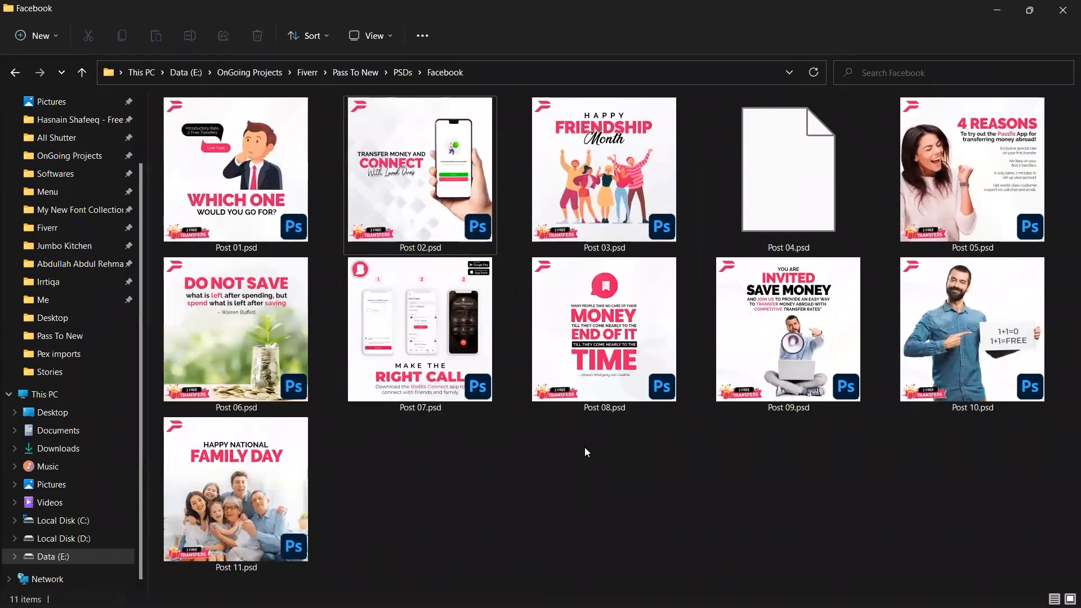
Step: Browse the post thumbnails, ending with Post 03.psd selected
click(439, 402)
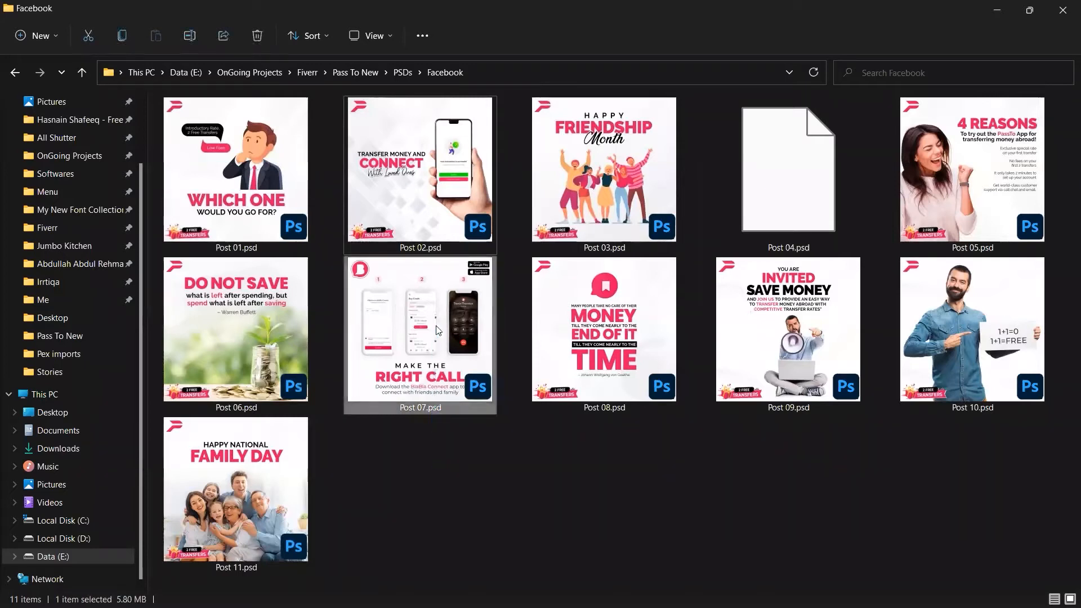
drag(419, 460, 471, 346)
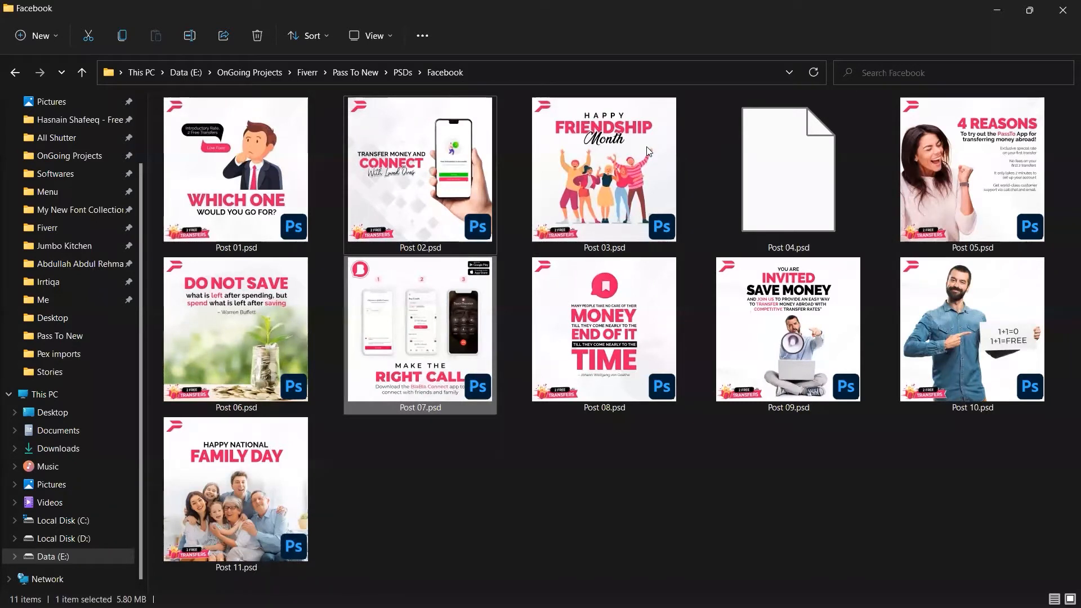
key(alt+Tab)
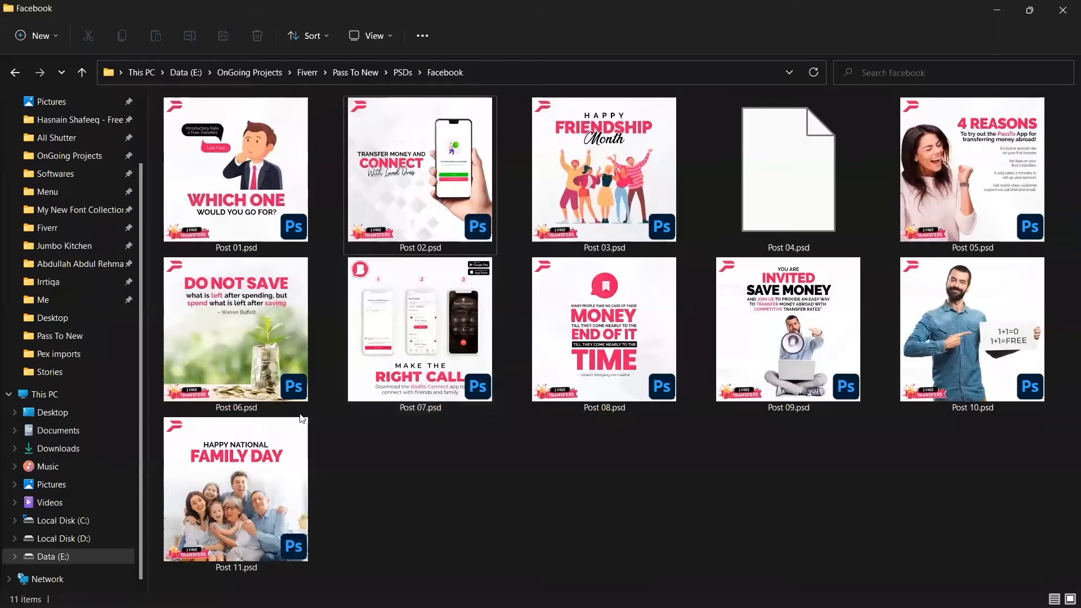
click(267, 360)
click(269, 509)
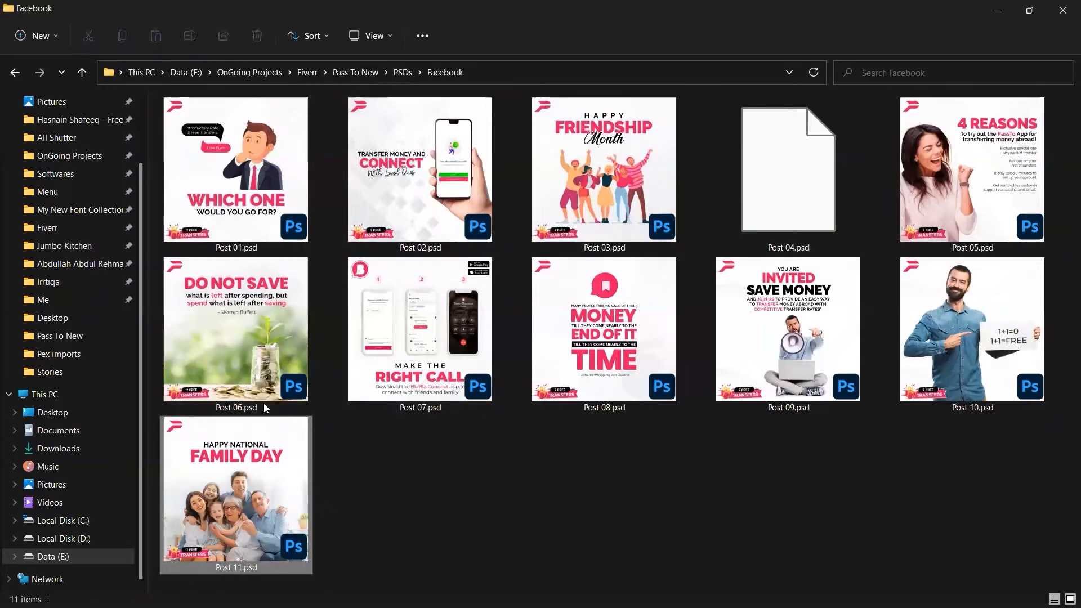
click(267, 354)
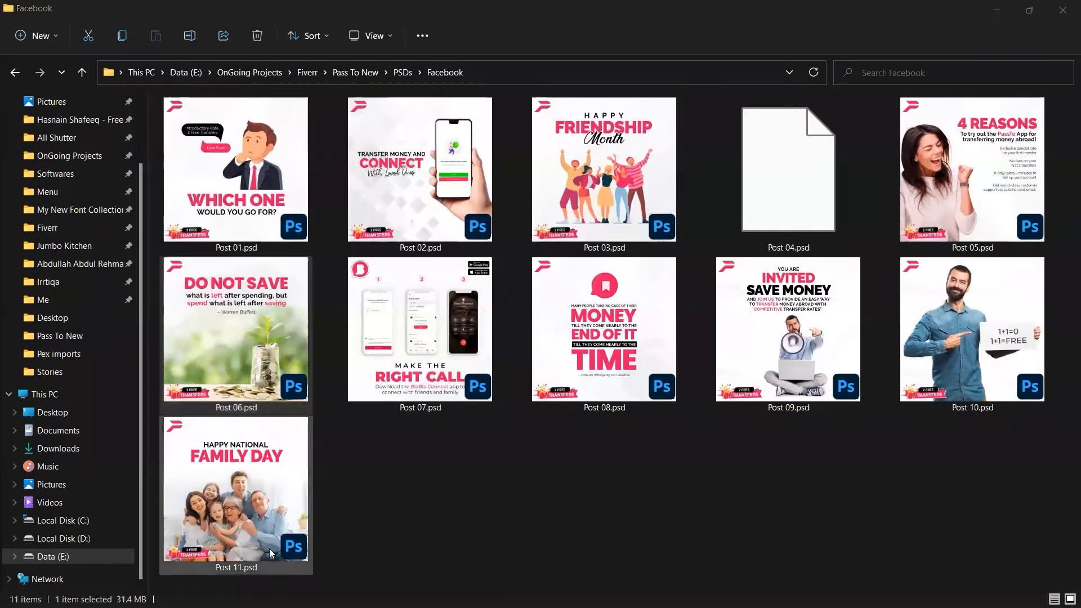
click(571, 233)
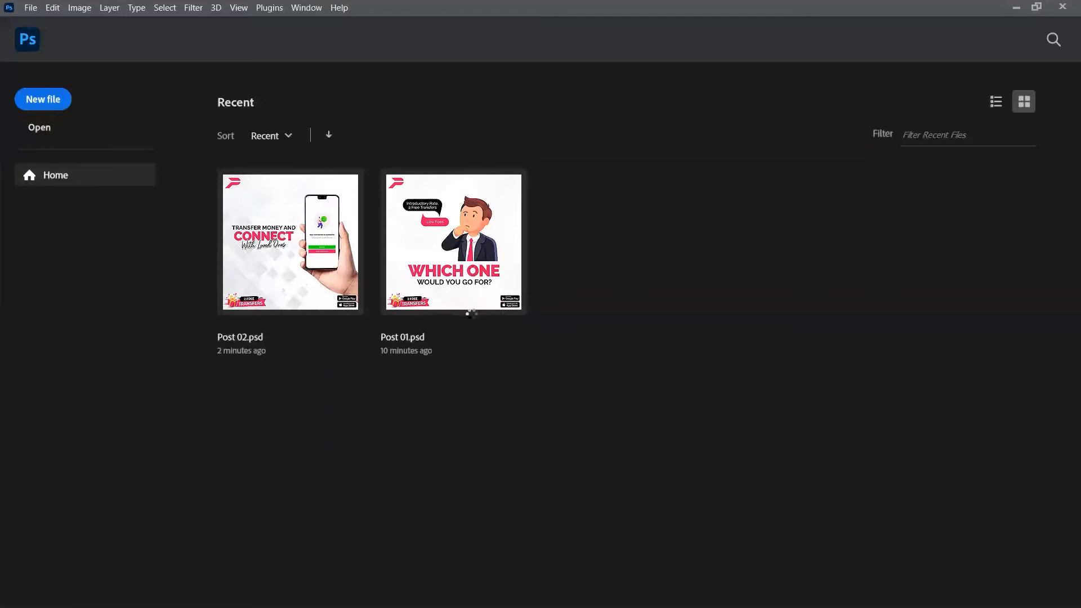
Step: Create a 1080×1920 story document and delete Post 03's Head/Foot group
key(ctrl+n)
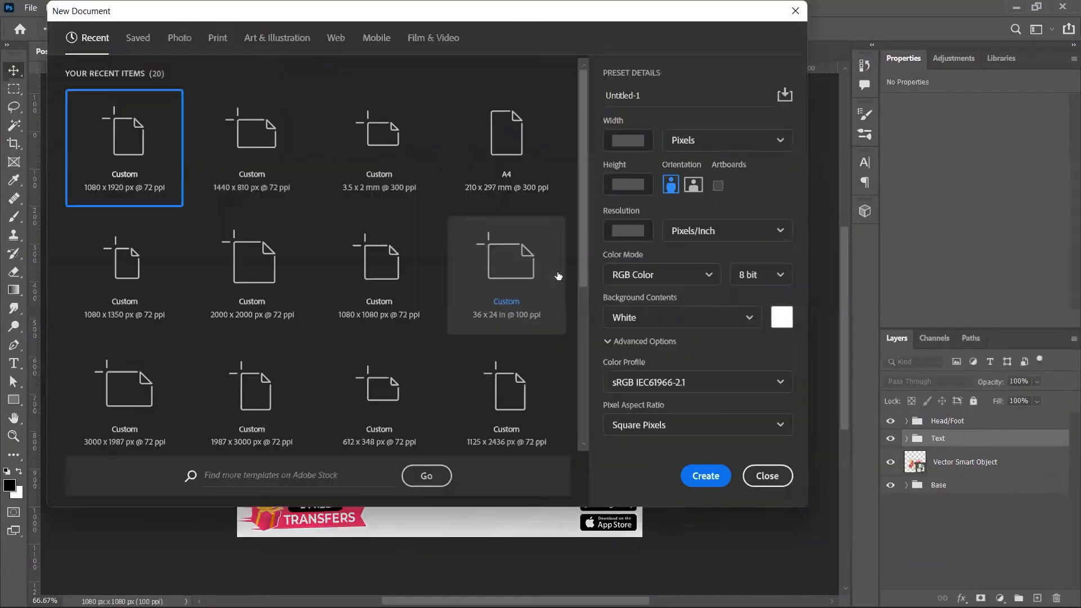
key(Return)
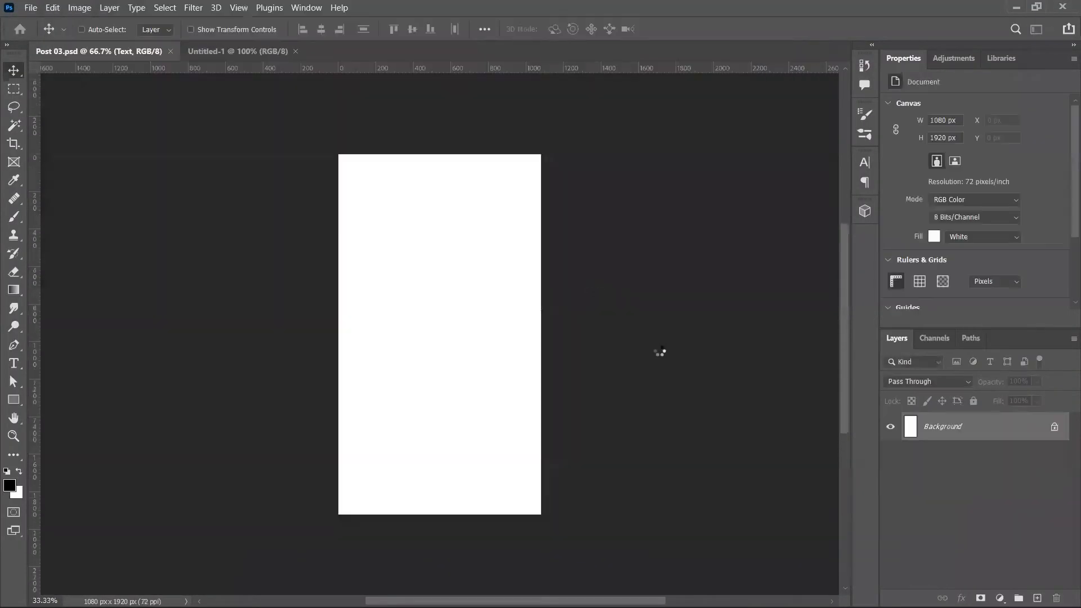
key(ctrl+Tab)
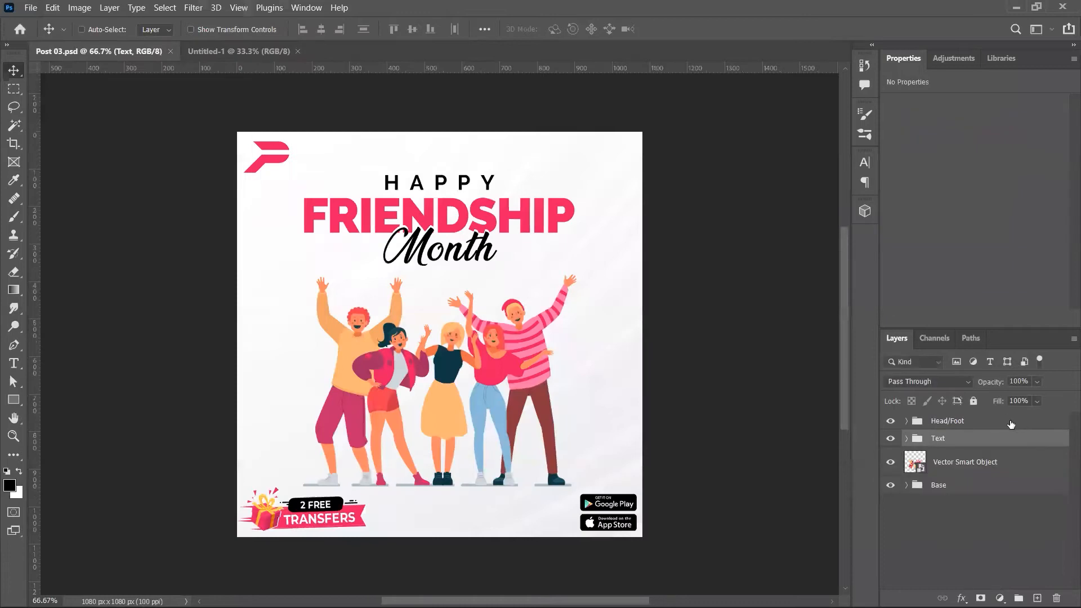
click(1013, 420)
key(Delete)
Step: Copy the Base background into the story and enlarge it to fill the tall canvas
click(986, 447)
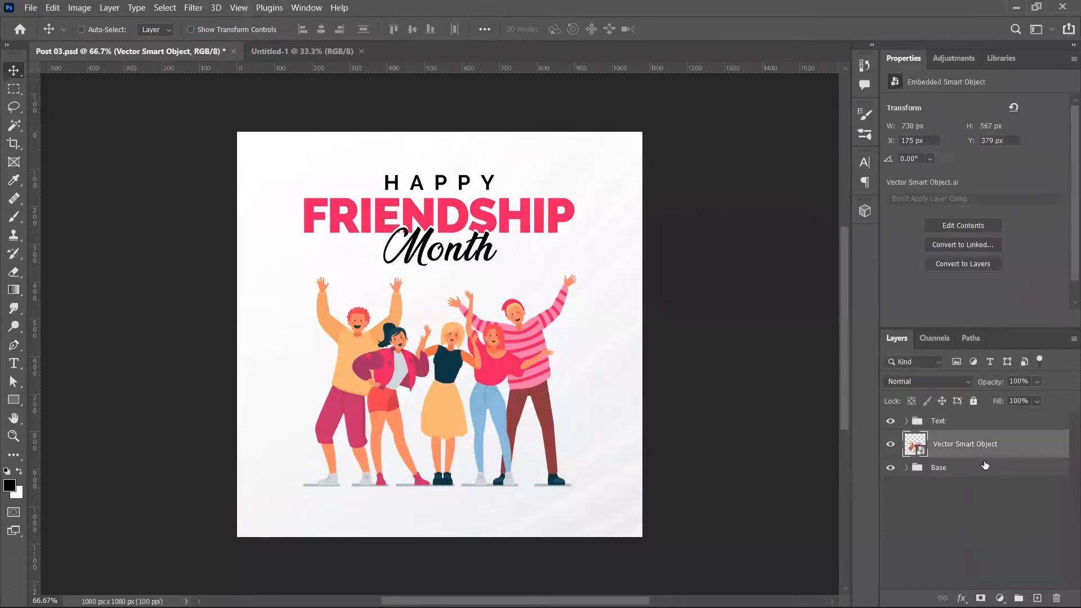
click(983, 468)
drag(585, 199, 567, 329)
key(ctrl+t)
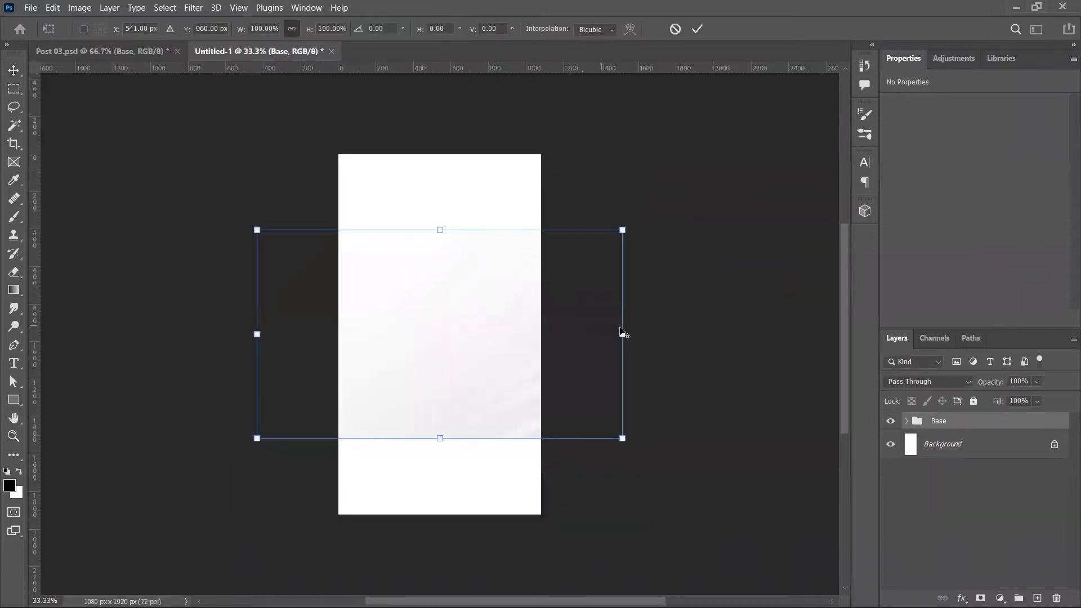
drag(442, 228, 458, 126)
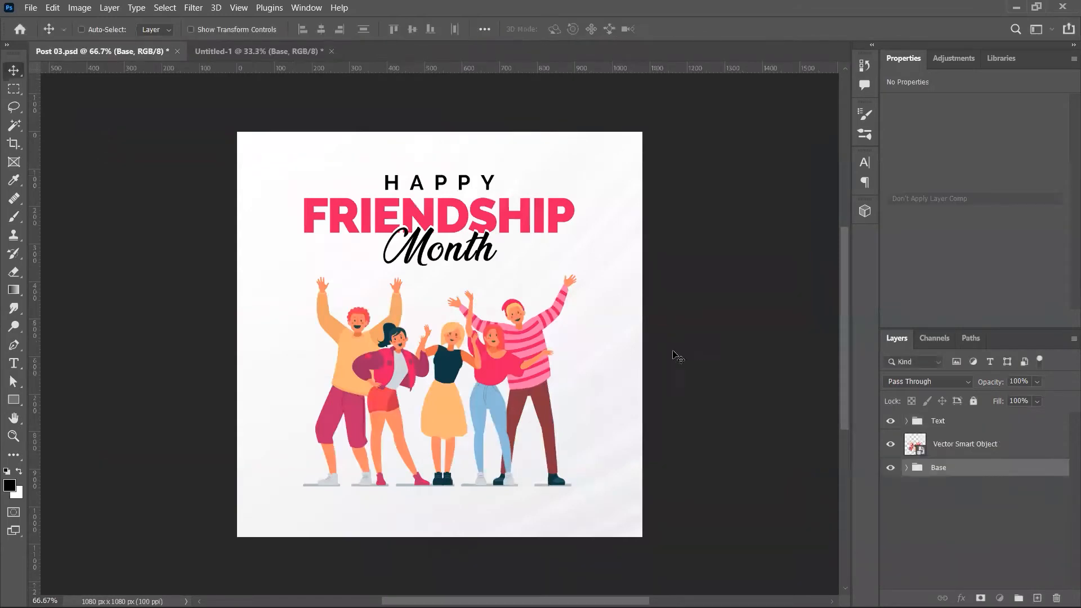
Step: Bring the people illustration into the story and transform it into place
click(965, 444)
mouse_move(494, 284)
mouse_down()
mouse_move(351, 55)
mouse_move(465, 302)
mouse_move(551, 332)
mouse_move(497, 325)
mouse_move(496, 304)
mouse_up()
key(ctrl+t)
key(Return)
Step: Place the HAPPY FRIENDSHIP Month Text group below the illustration, scaled up
key(ctrl+Tab)
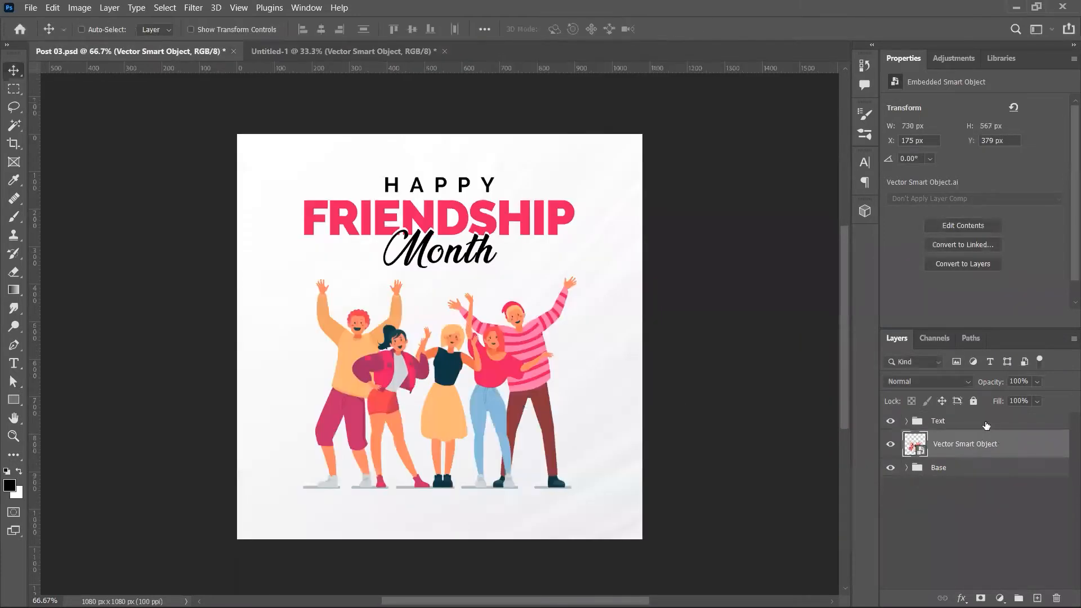
click(986, 425)
drag(378, 163, 319, 53)
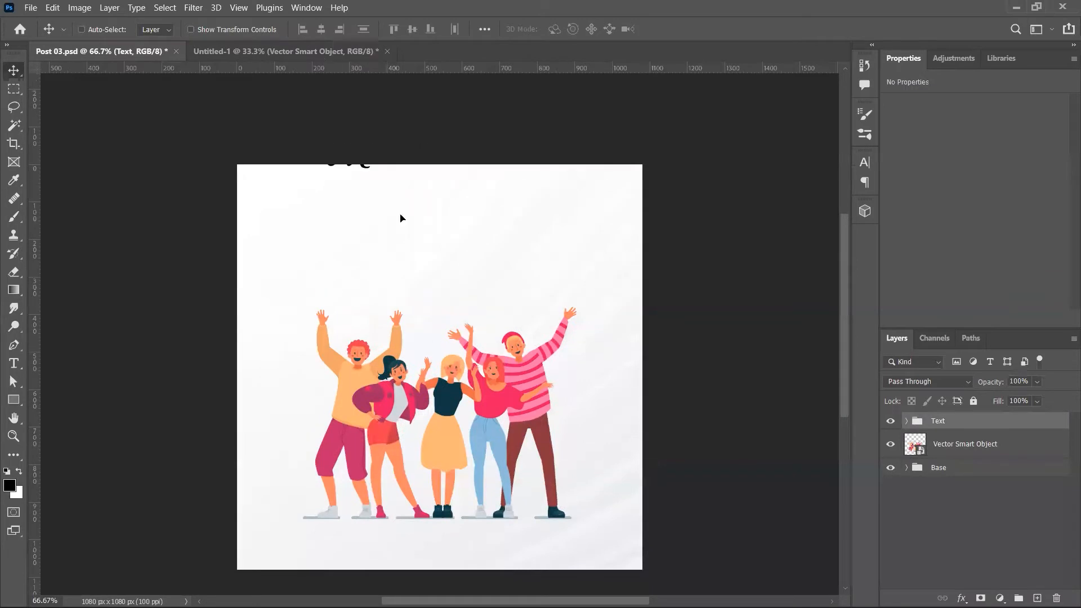
drag(401, 214, 513, 383)
drag(491, 341, 518, 433)
key(ctrl+t)
key(Return)
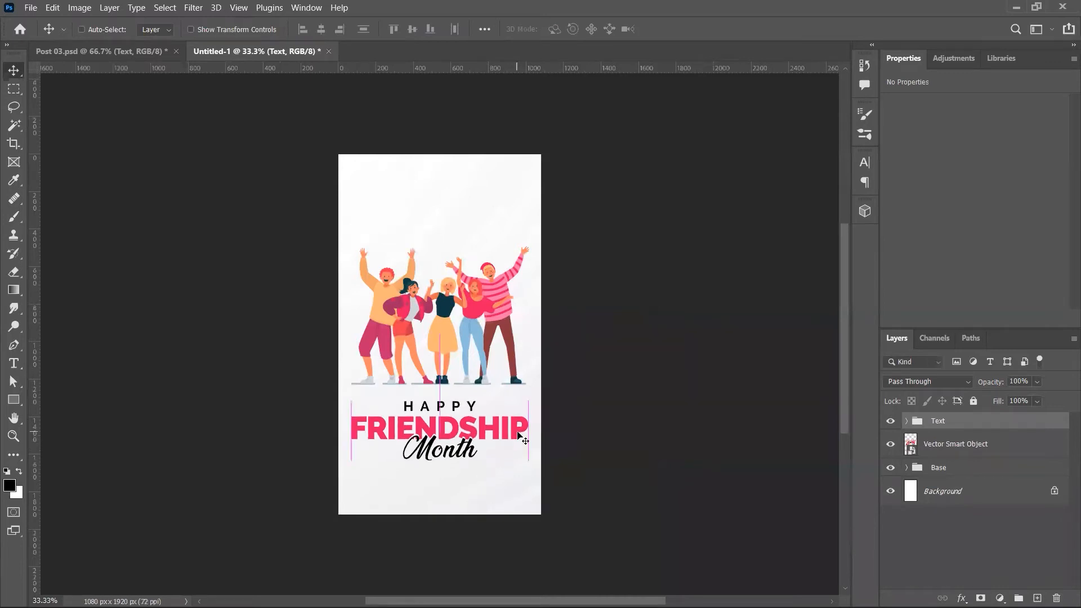
Step: Nudge the illustration and text up together
drag(485, 338, 478, 330)
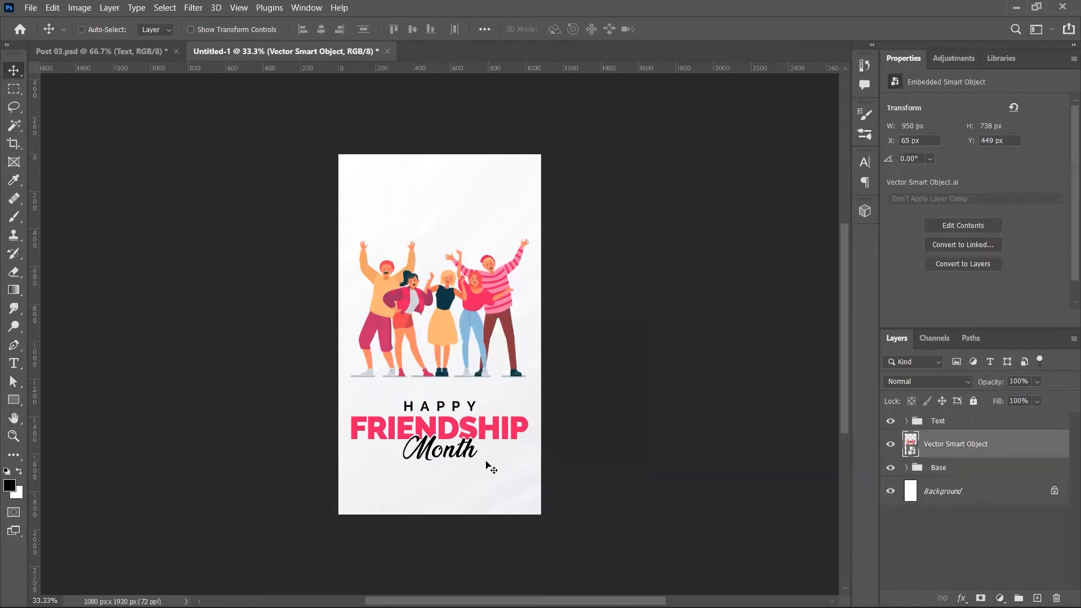
ctrl+click(968, 424)
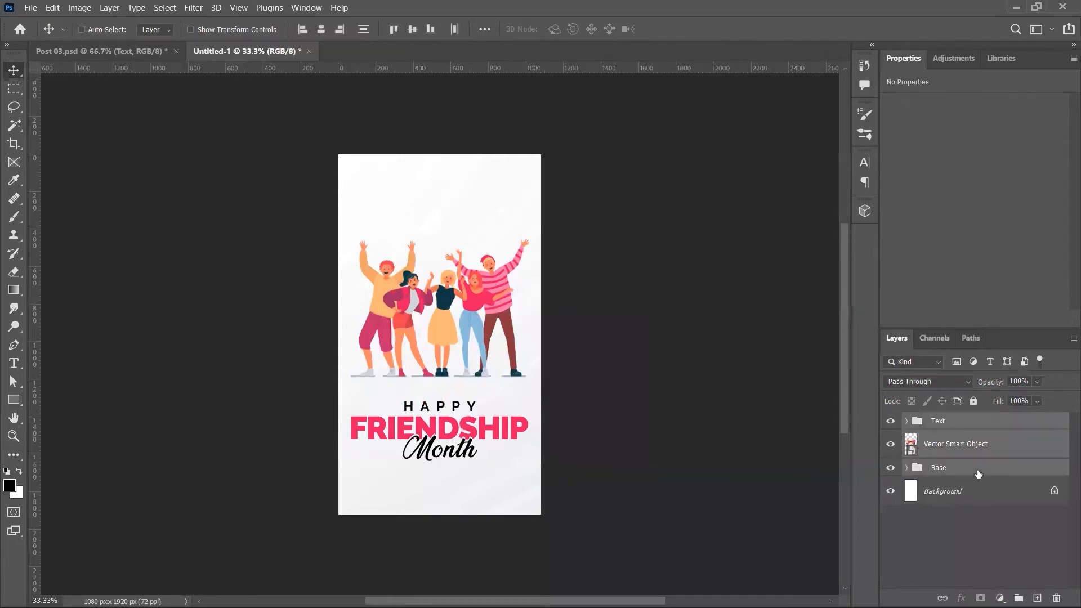
drag(512, 405, 511, 400)
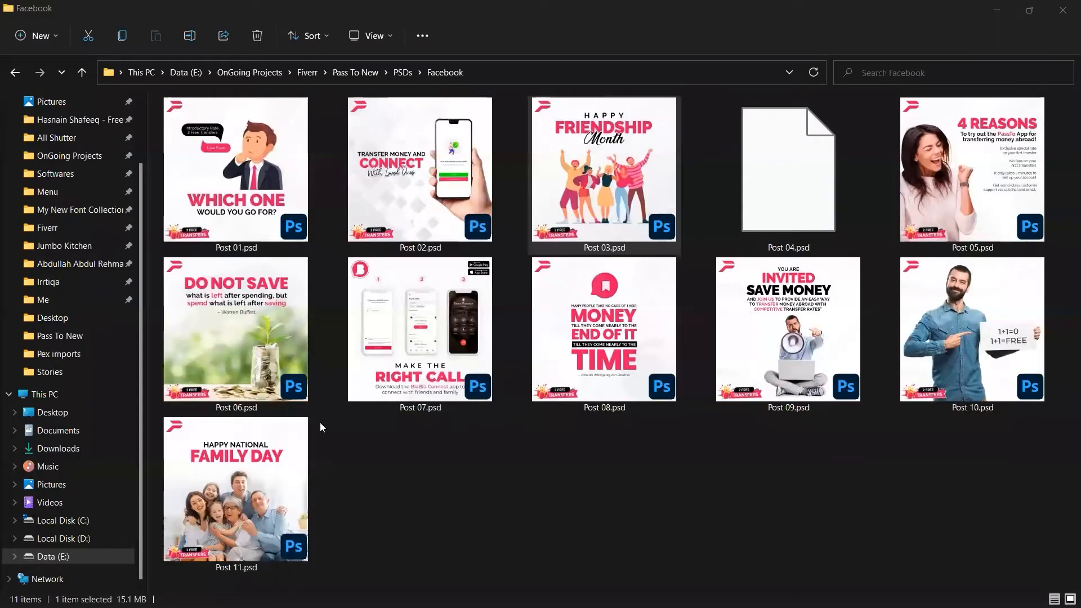
Step: Open Post 06.psd and create a 1080×1920 story canvas
double_click(266, 354)
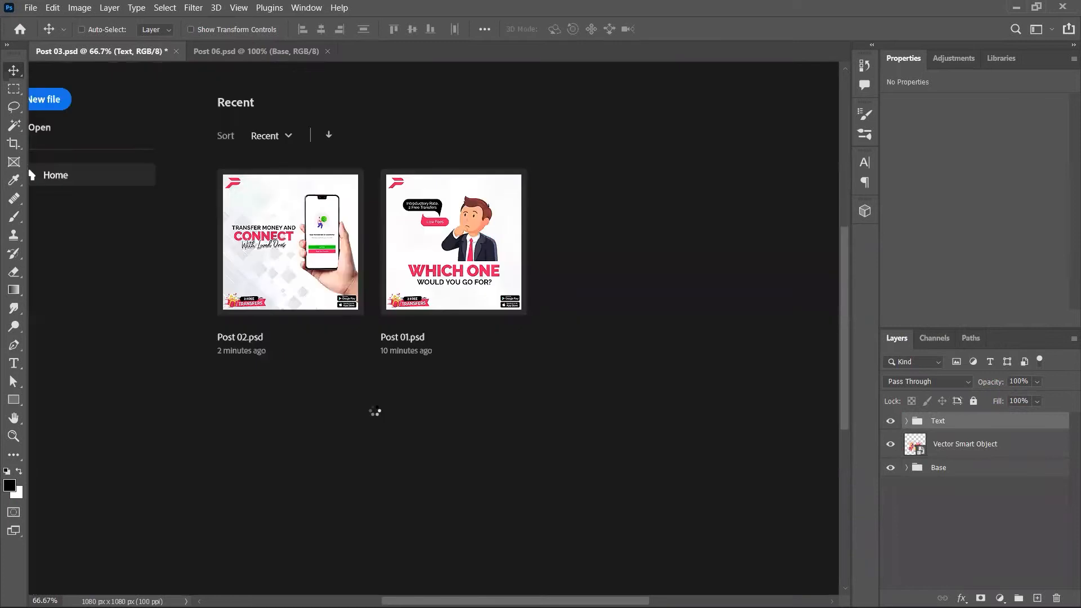
key(ctrl+n)
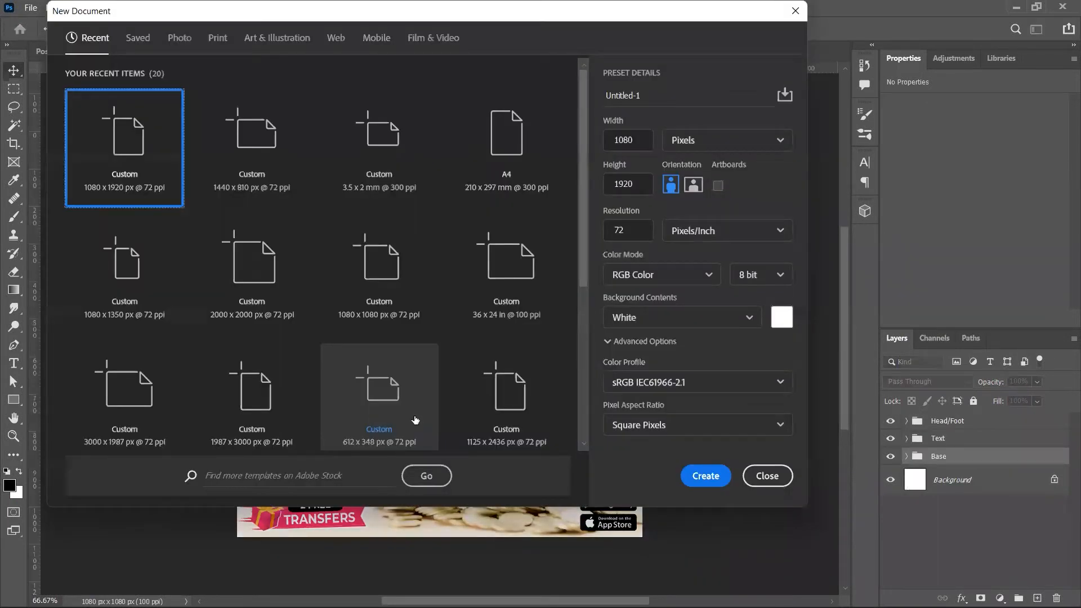
key(Return)
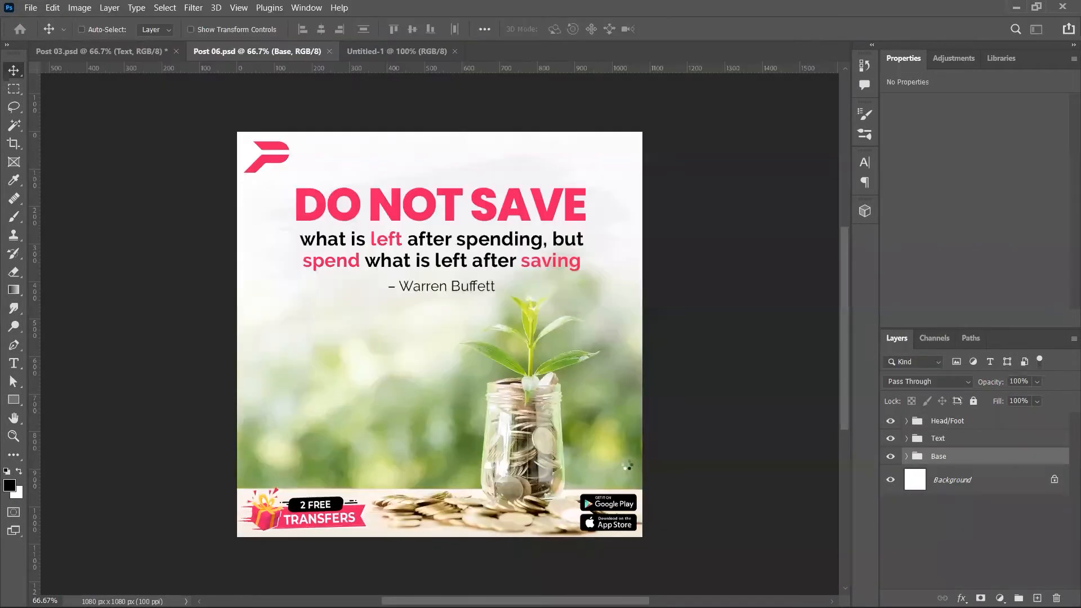
Step: Copy Post 06's Text and Base groups into the story, scaled to about 120%
key(ctrl+Tab)
key(ctrl+Tab)
key(shift+alt+bracketright)
drag(428, 244, 428, 217)
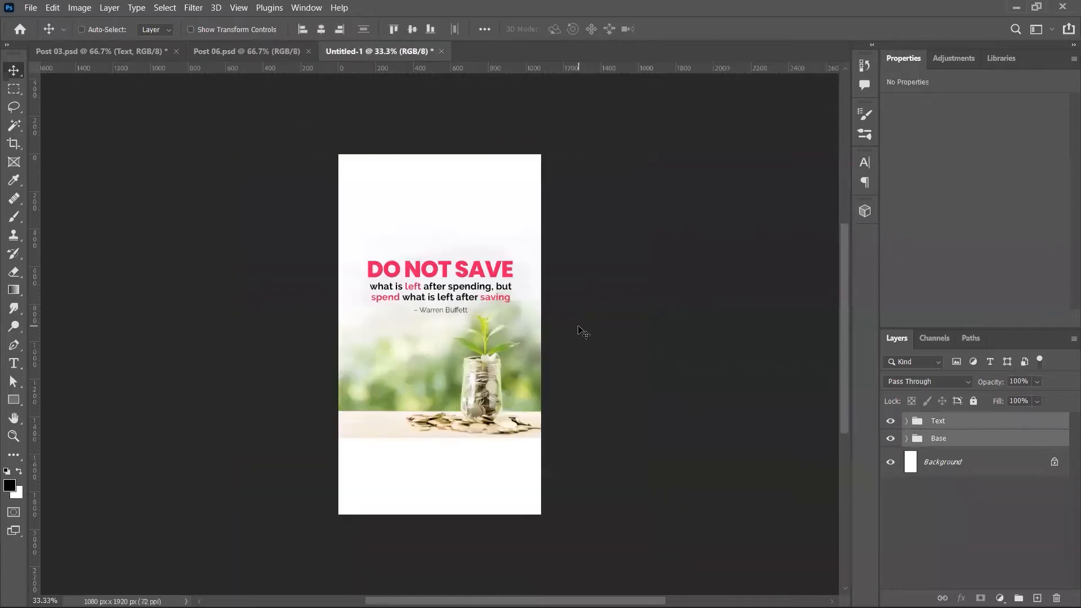
key(ctrl+t)
drag(597, 334, 624, 336)
key(Return)
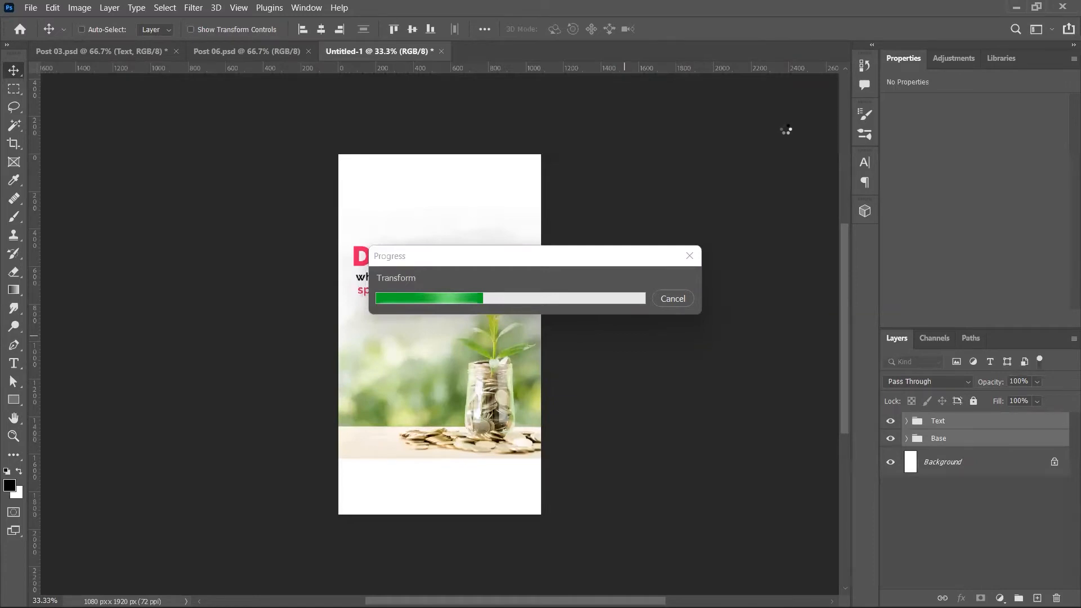
Step: Enlarge the plant-in-jar photo to about 153% and shift it left and down
click(906, 439)
click(979, 472)
key(ctrl+t)
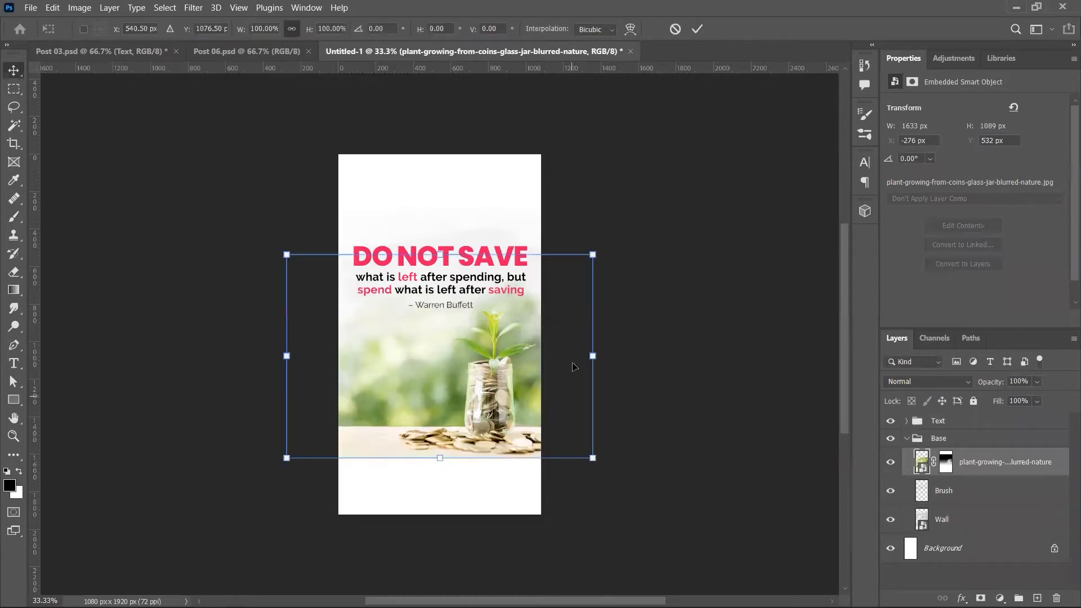
drag(593, 356, 684, 357)
drag(606, 389, 570, 401)
key(Return)
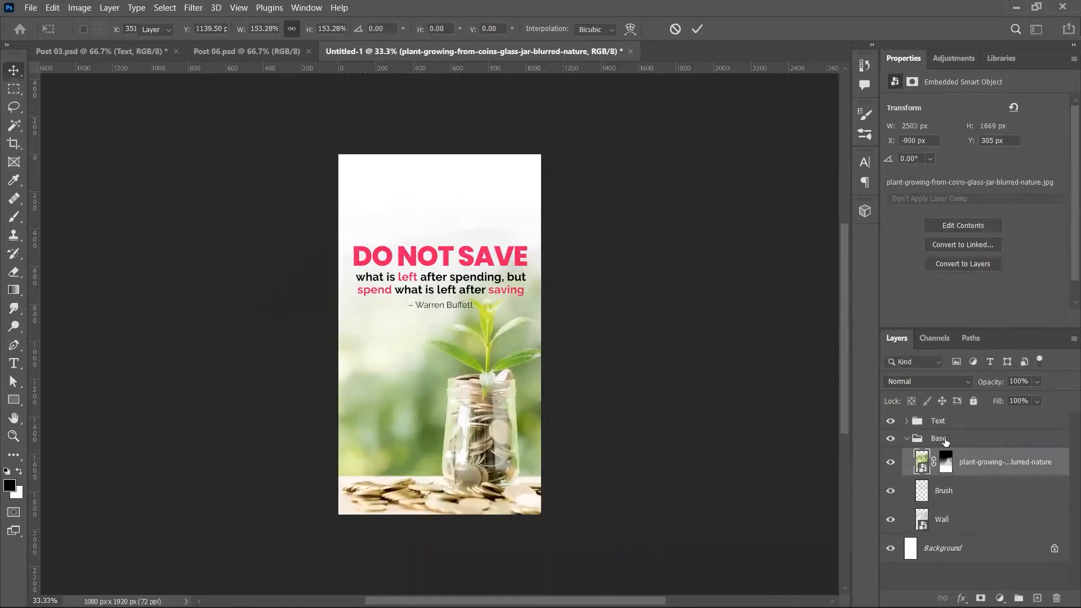
Step: Raise the quote slightly, enlarge the Wall texture to about 324%, and reposition the Brush layer
click(944, 424)
drag(543, 334, 544, 337)
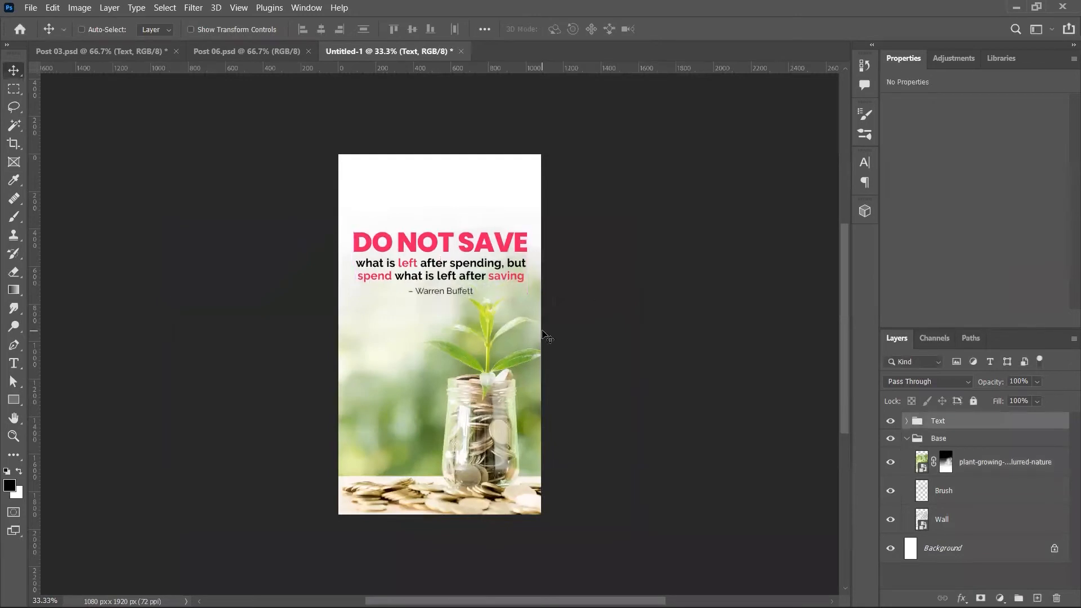
click(960, 528)
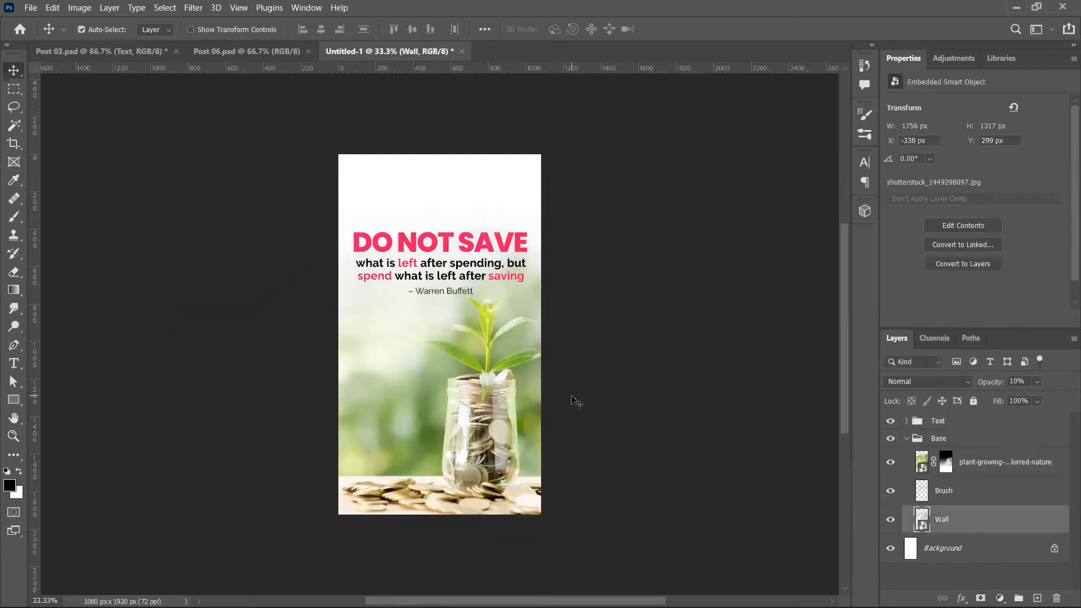
key(ctrl+t)
drag(604, 326, 731, 309)
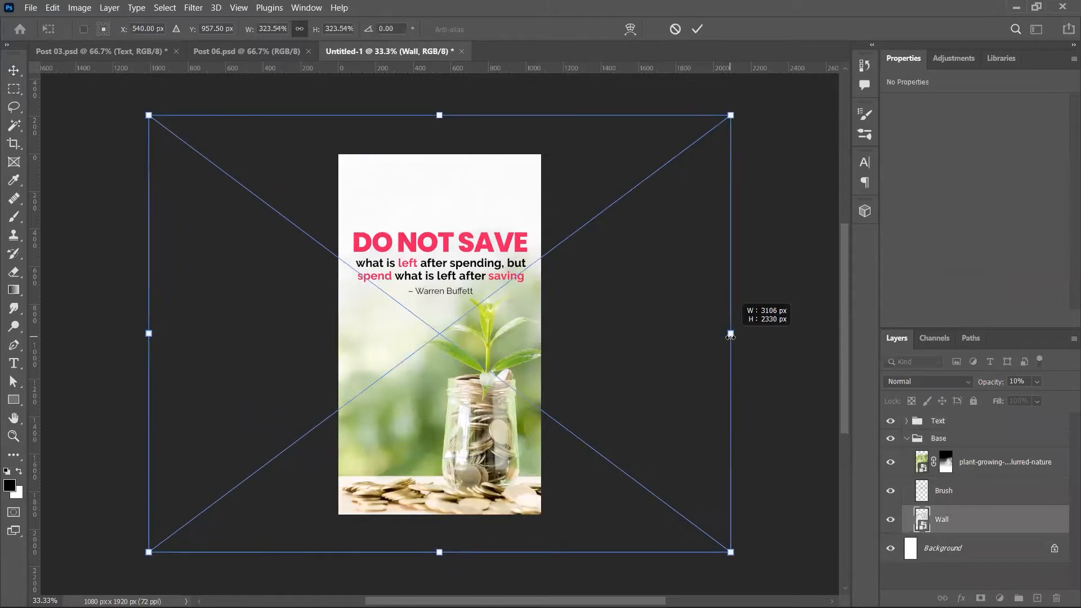
key(Return)
click(944, 490)
mouse_move(683, 374)
mouse_down()
mouse_move(675, 328)
mouse_move(684, 370)
mouse_up()
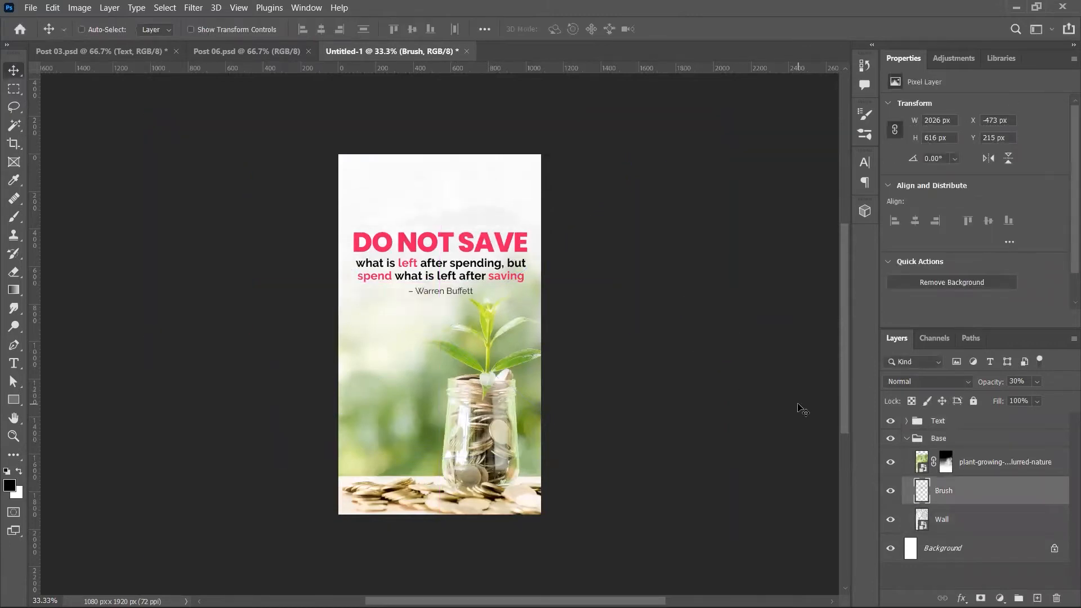
click(906, 439)
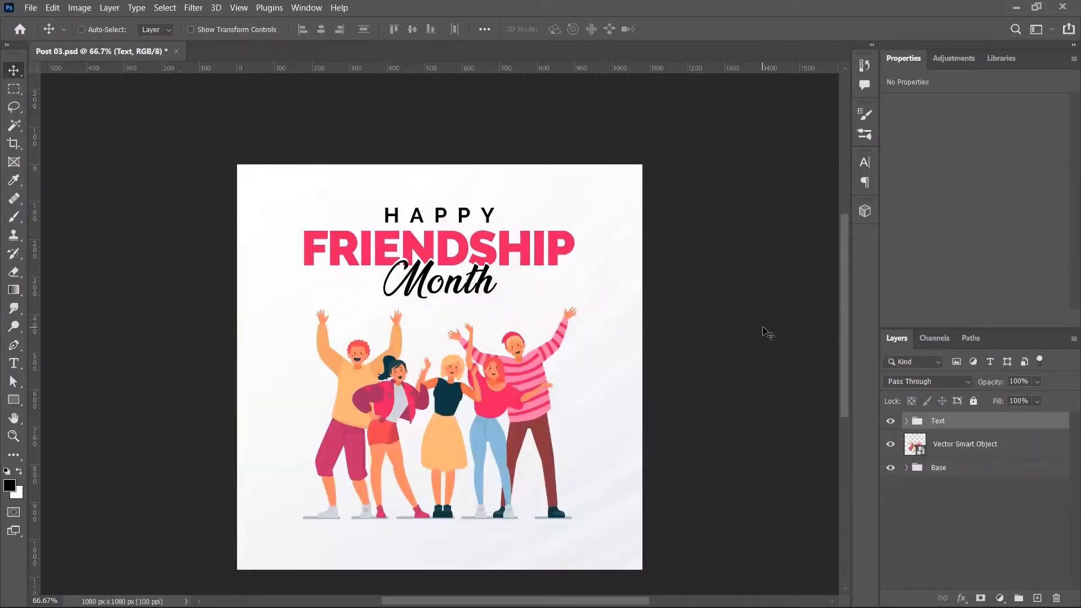
Step: Close Post 06, open Post 09.psd, and create a blank 1080×1920 canvas beside it
key(ctrl+w)
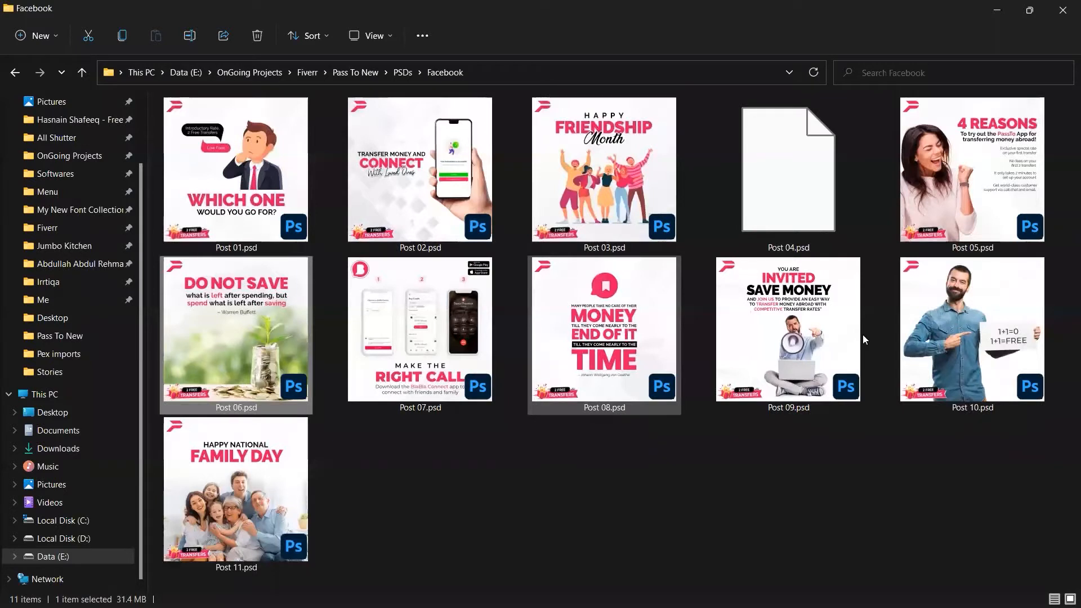
double_click(864, 338)
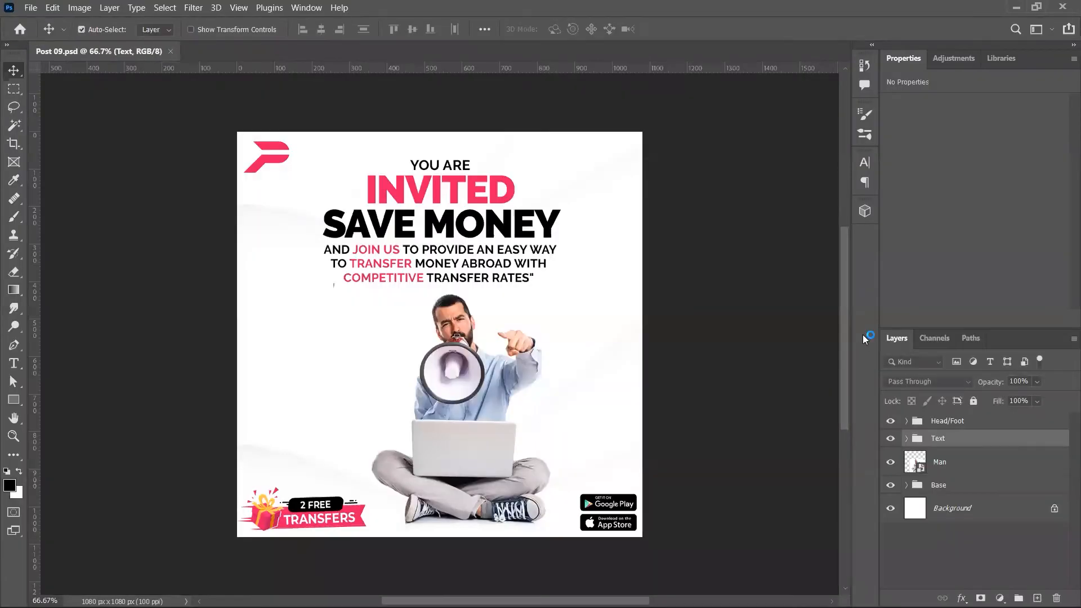
key(ctrl+n)
key(Return)
key(ctrl+Tab)
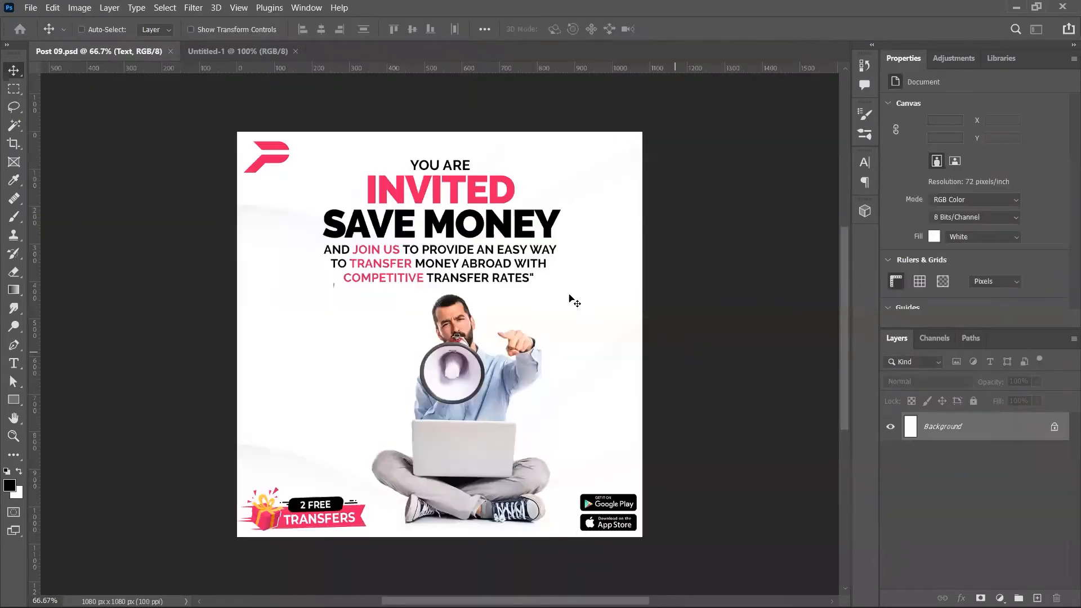
drag(498, 174, 517, 315)
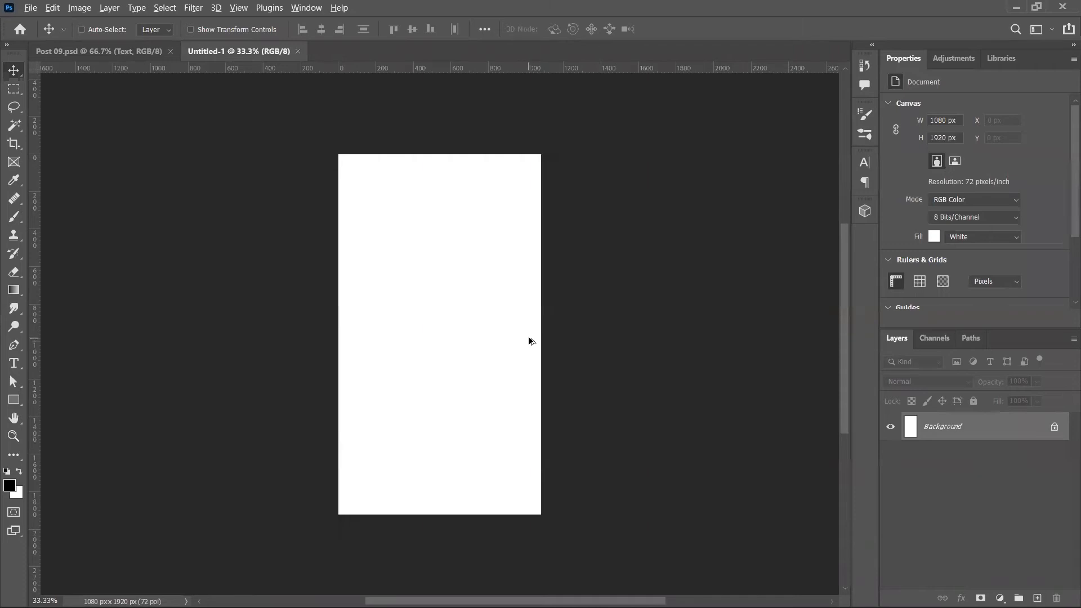
Step: Drag Post 09's headline text group into the story canvas and scale it up
key(ctrl+Tab)
drag(459, 253, 509, 475)
key(ctrl+t)
key(Return)
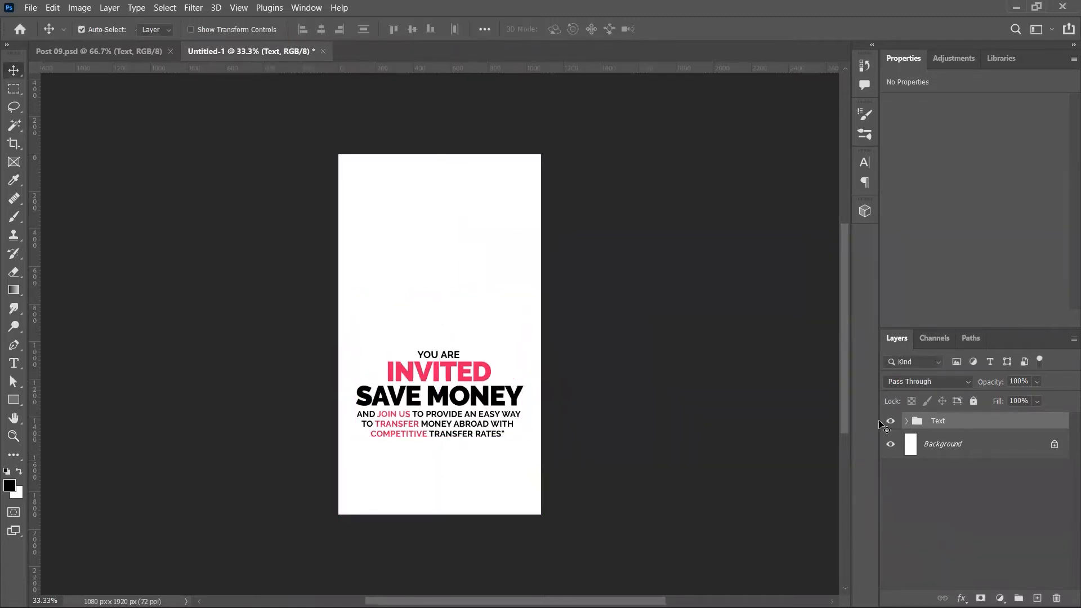
Step: Bring Post 09's man-with-megaphone layer onto the tall story canvas
key(ctrl+Tab)
click(945, 462)
drag(610, 326, 489, 372)
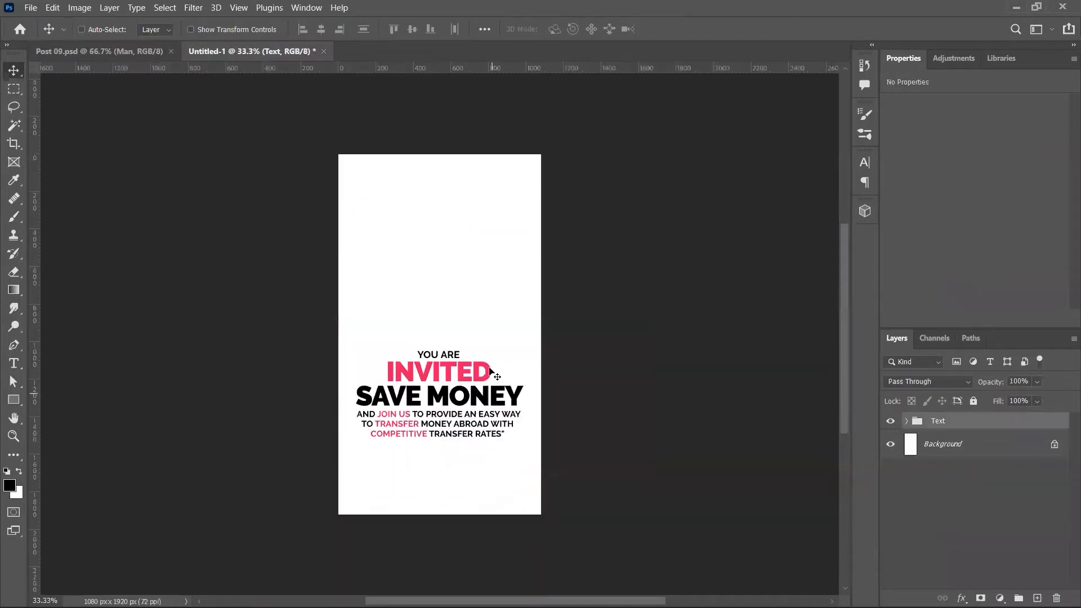
drag(491, 454, 475, 268)
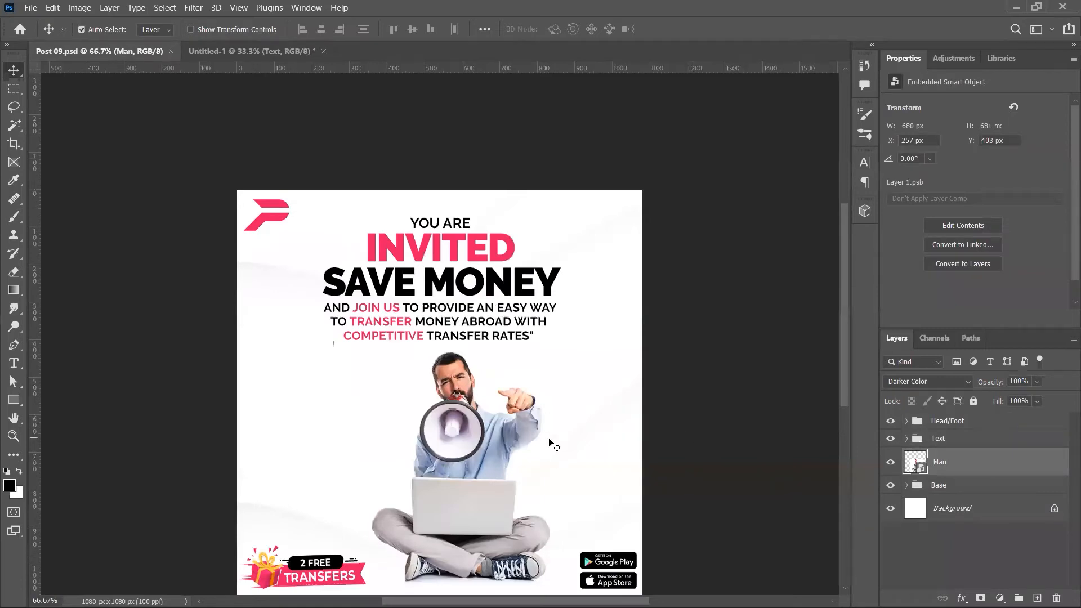
drag(550, 442, 481, 203)
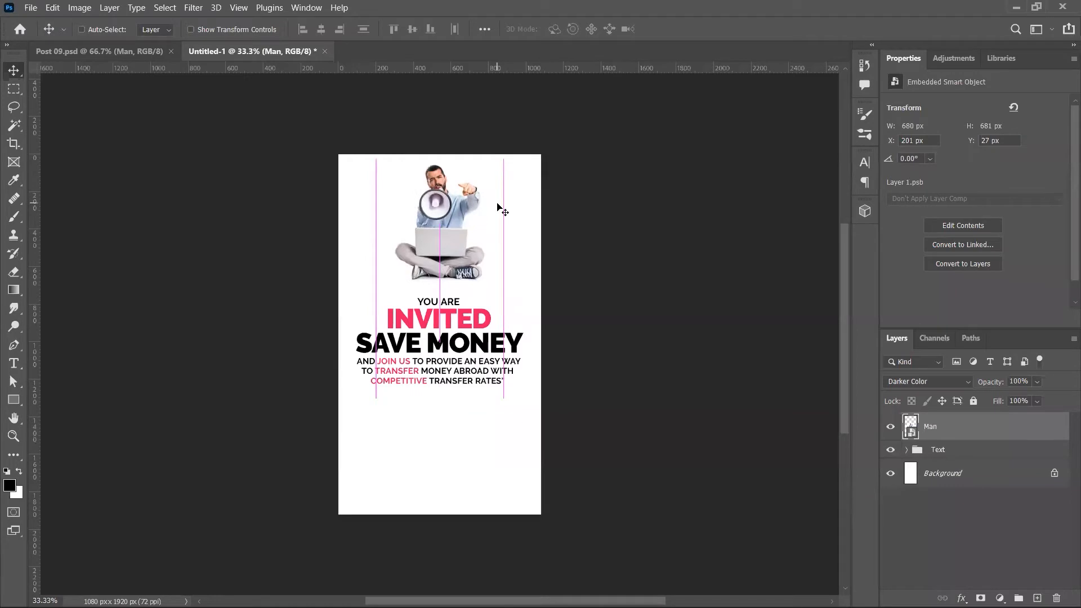
Step: Lower the man and headline together, then enlarge the man and raise it above the headline
ctrl+click(980, 450)
drag(560, 351, 559, 427)
ctrl+click(450, 353)
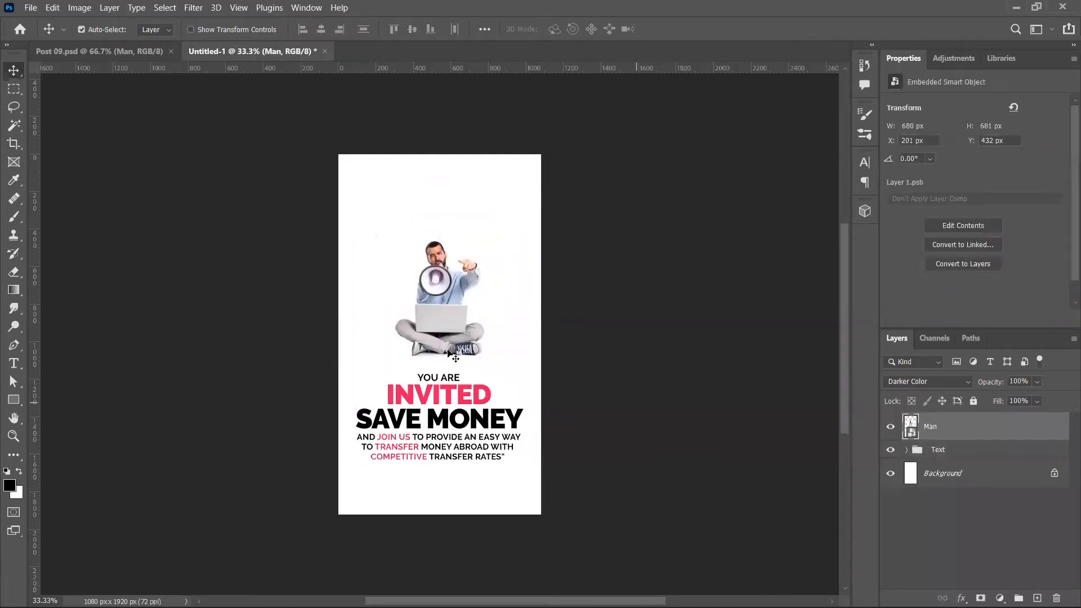
key(ctrl+t)
drag(504, 308, 545, 308)
drag(480, 321, 478, 291)
key(Return)
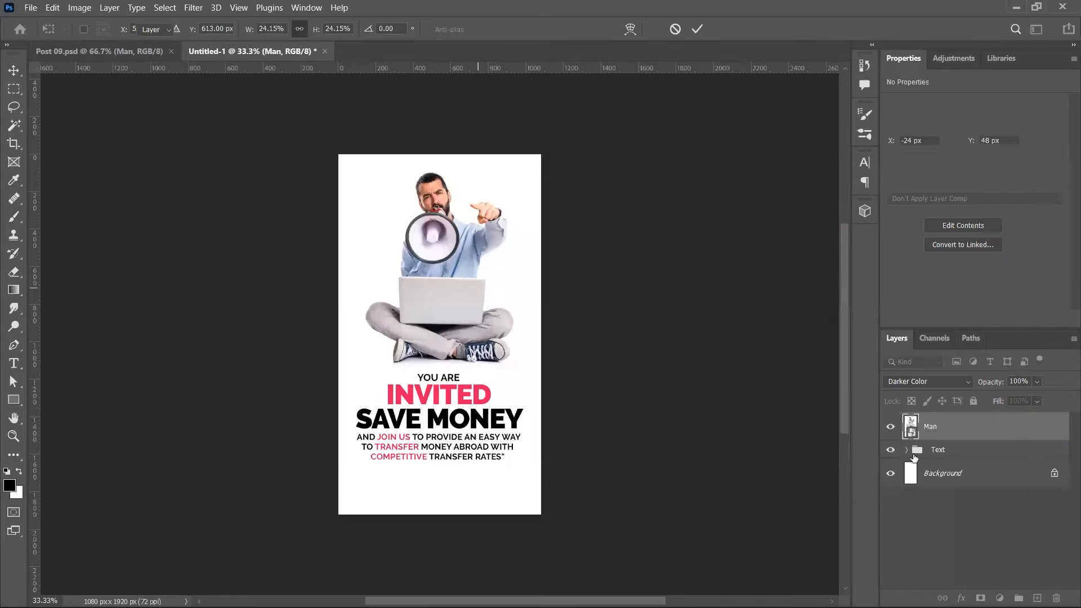
Step: Move the man and headline down 114 px and scale them together to about 90%
ctrl+click(949, 455)
drag(577, 385, 577, 407)
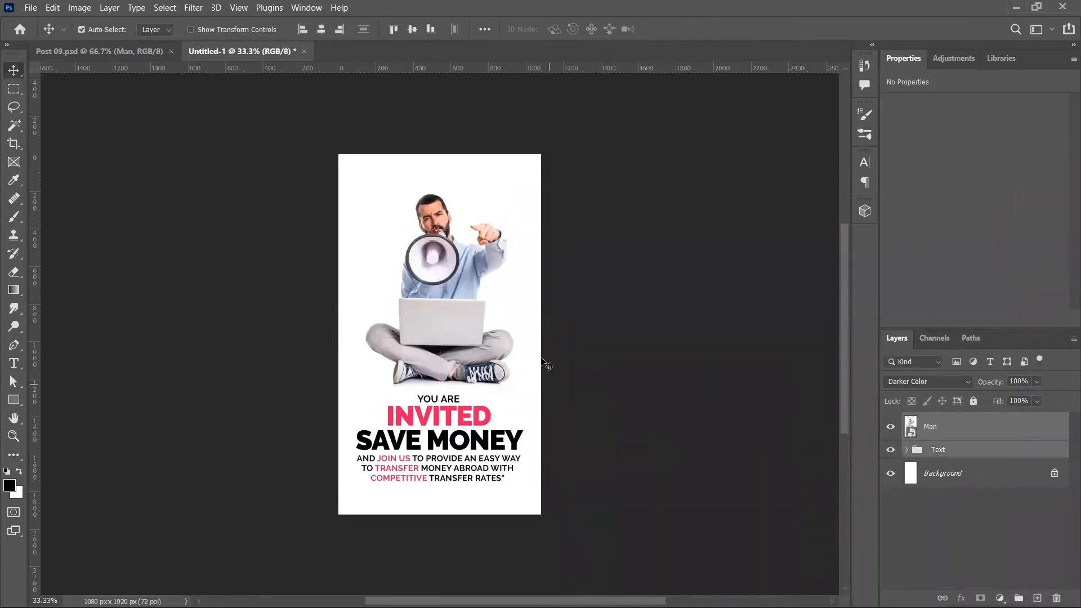
key(ctrl+t)
drag(543, 332, 530, 335)
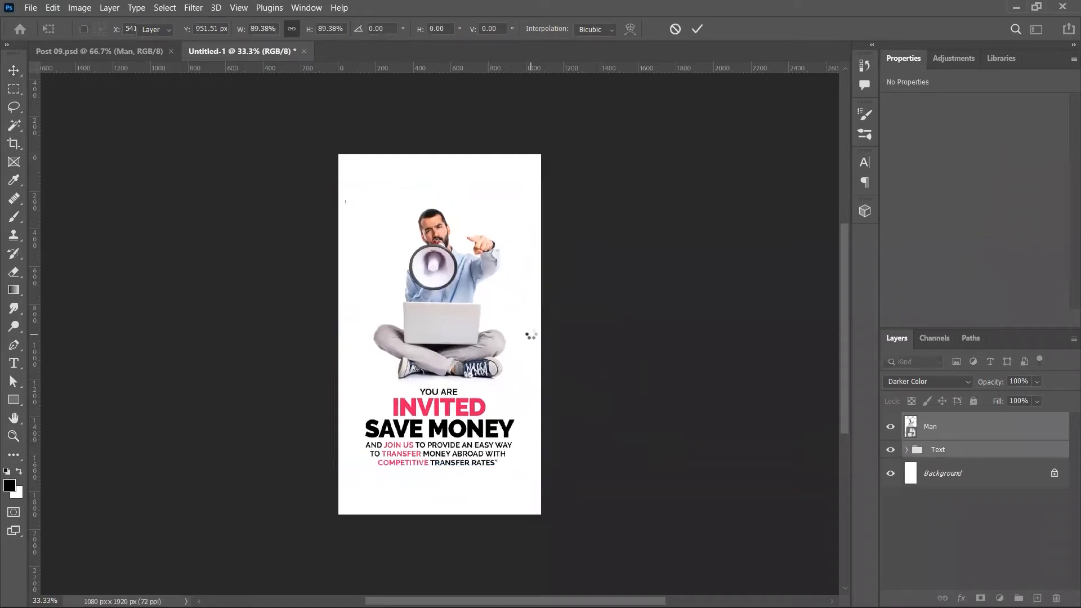
key(ctrl+Tab)
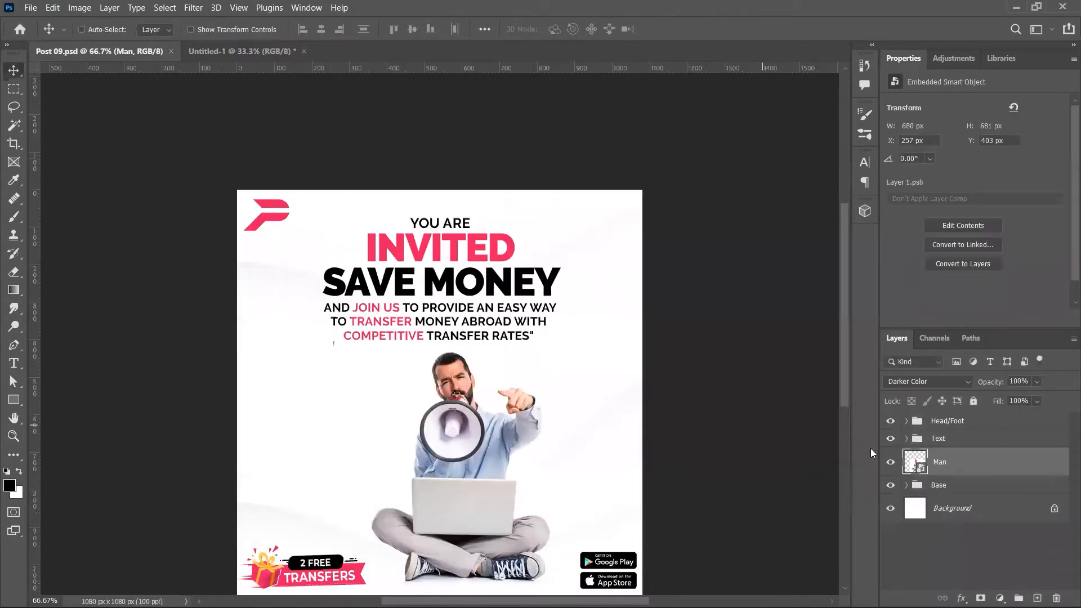
Step: Bring the Base group into the story, resize it, and send it just above Background
click(926, 485)
drag(511, 241, 706, 343)
key(ctrl+t)
key(Return)
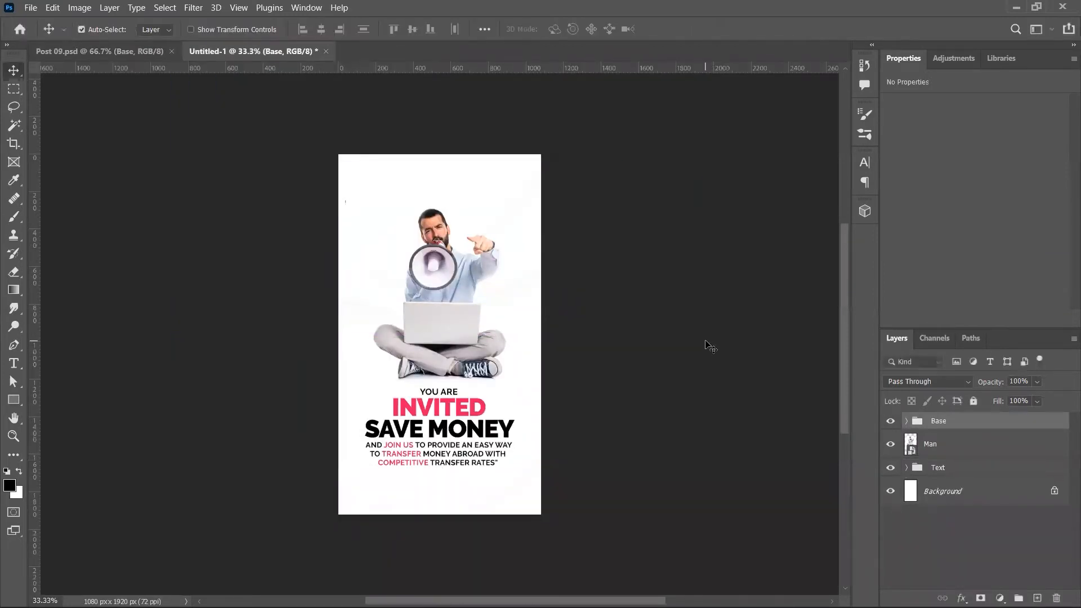
key(ctrl+shift+bracketleft)
Step: Delete the Man, Text and Base layers, then open Post 07.psd
click(958, 416)
key(Delete)
key(Delete)
key(Delete)
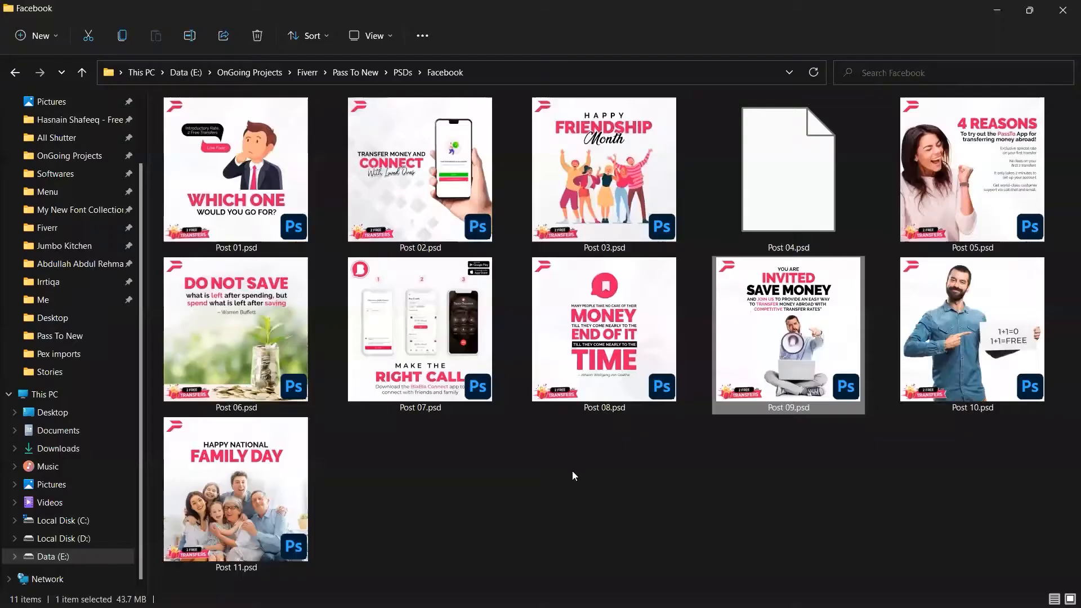
click(462, 356)
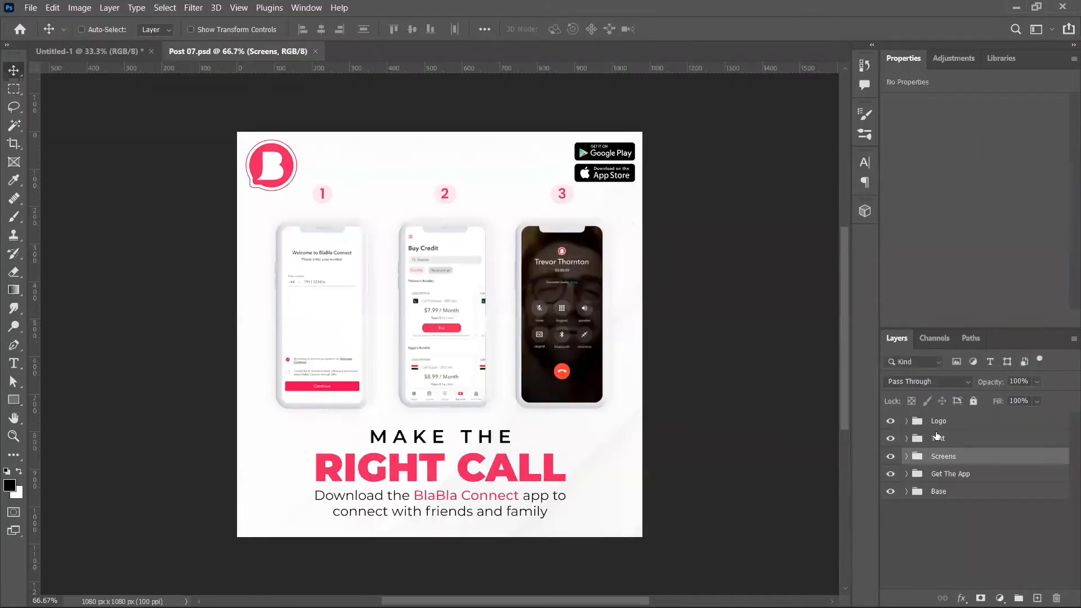
Step: Drag Post 07's Text, Screens and Base groups together into the story canvas
click(938, 439)
shift+click(953, 475)
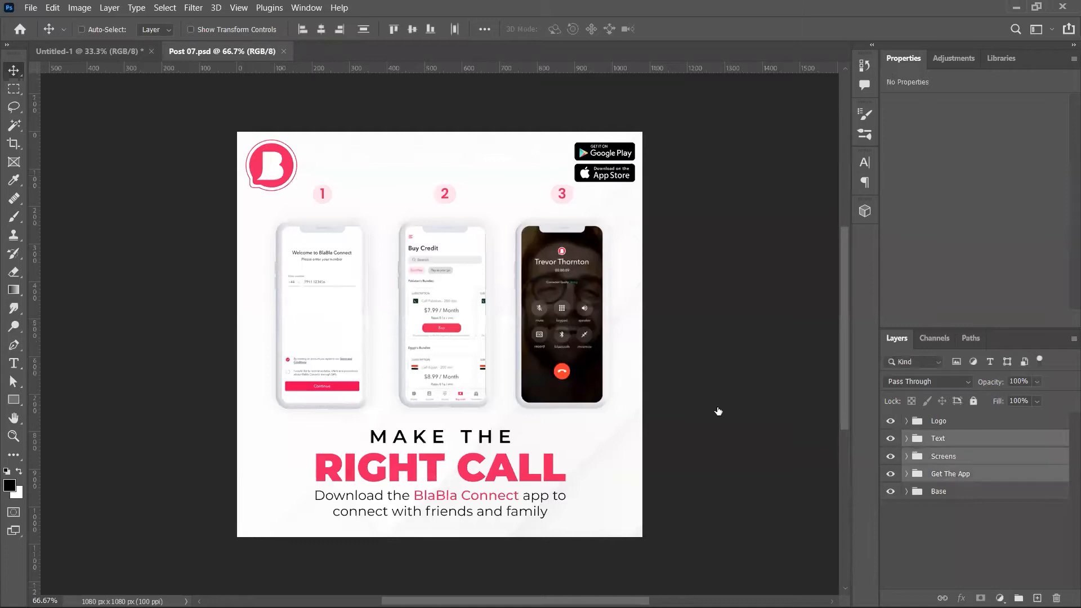
ctrl+click(962, 491)
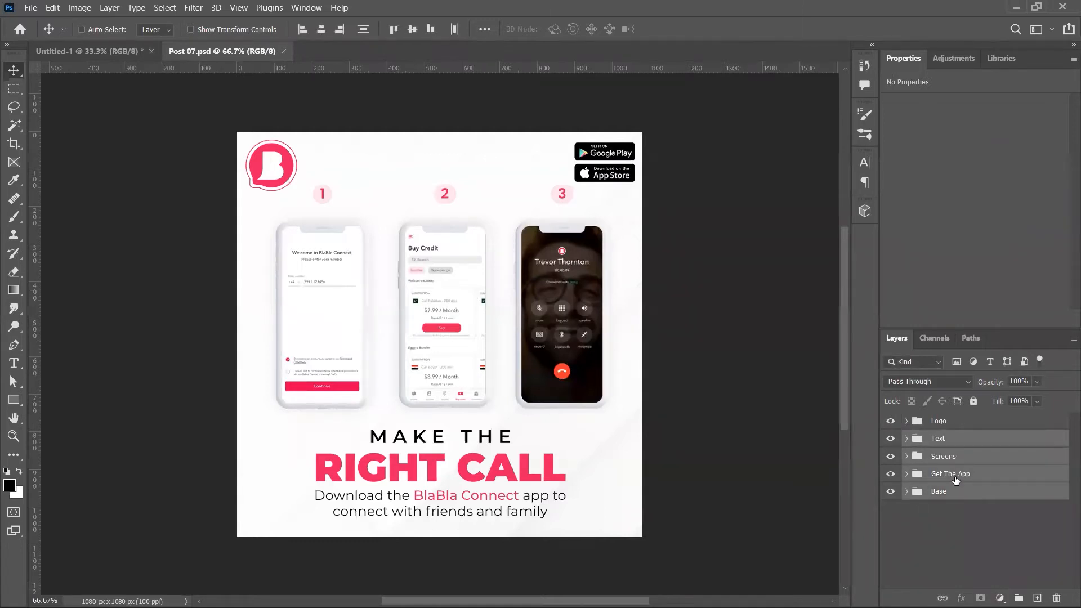
ctrl+click(952, 474)
mouse_move(495, 242)
mouse_down()
mouse_move(458, 178)
mouse_move(139, 34)
mouse_move(326, 96)
mouse_move(502, 225)
mouse_up()
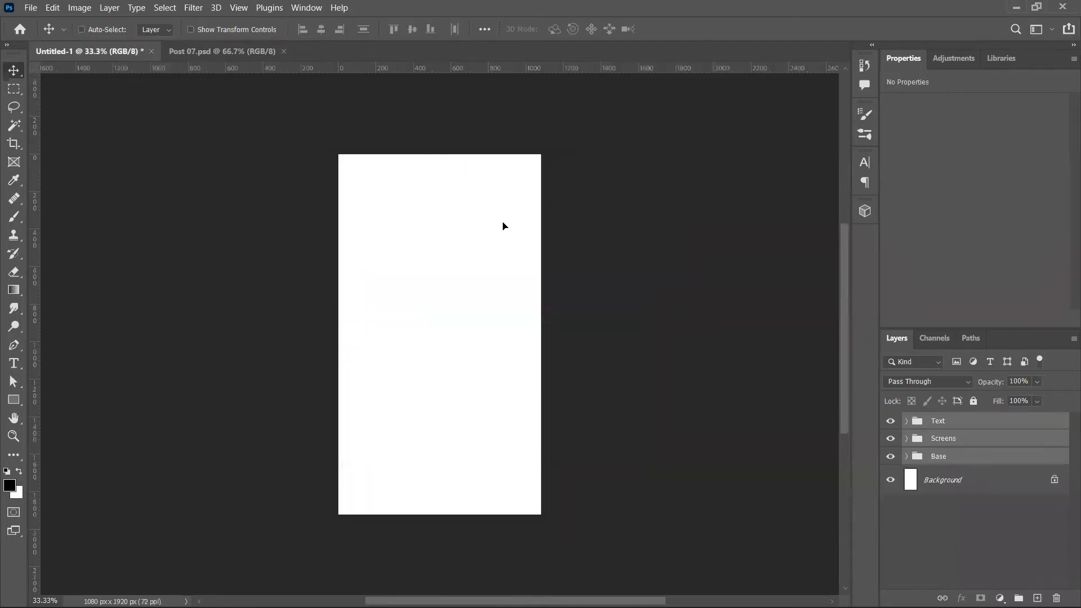
Step: Enlarge the headline Text group toward about 153%
click(949, 426)
key(ctrl+t)
drag(504, 412, 526, 412)
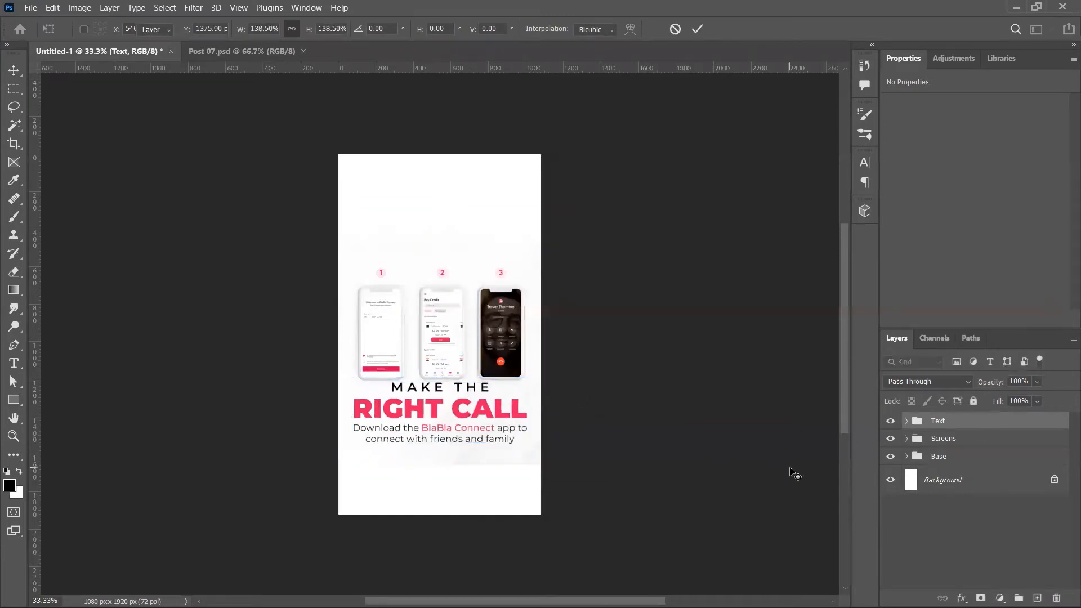
Step: Commit the headline resize, then stretch the Base background group to about 212% wide
key(Return)
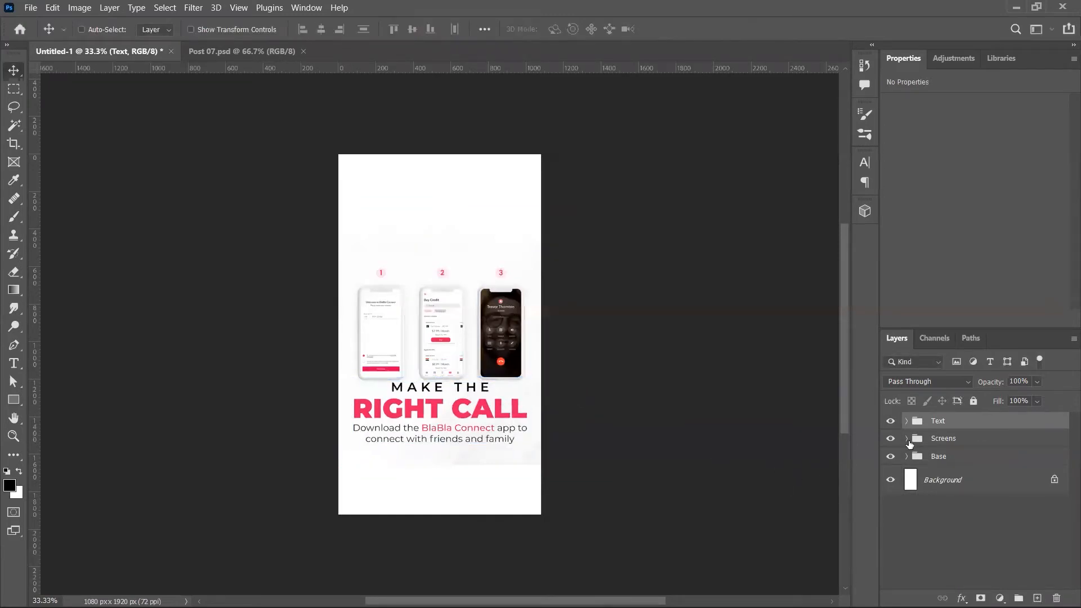
click(922, 458)
key(ctrl+t)
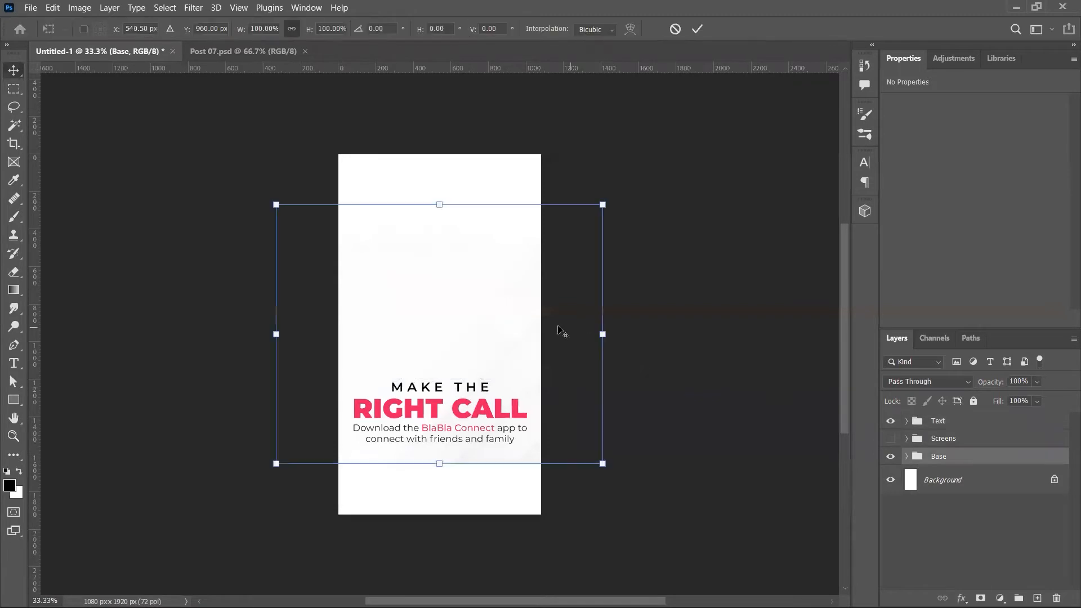
drag(607, 338, 788, 355)
key(Return)
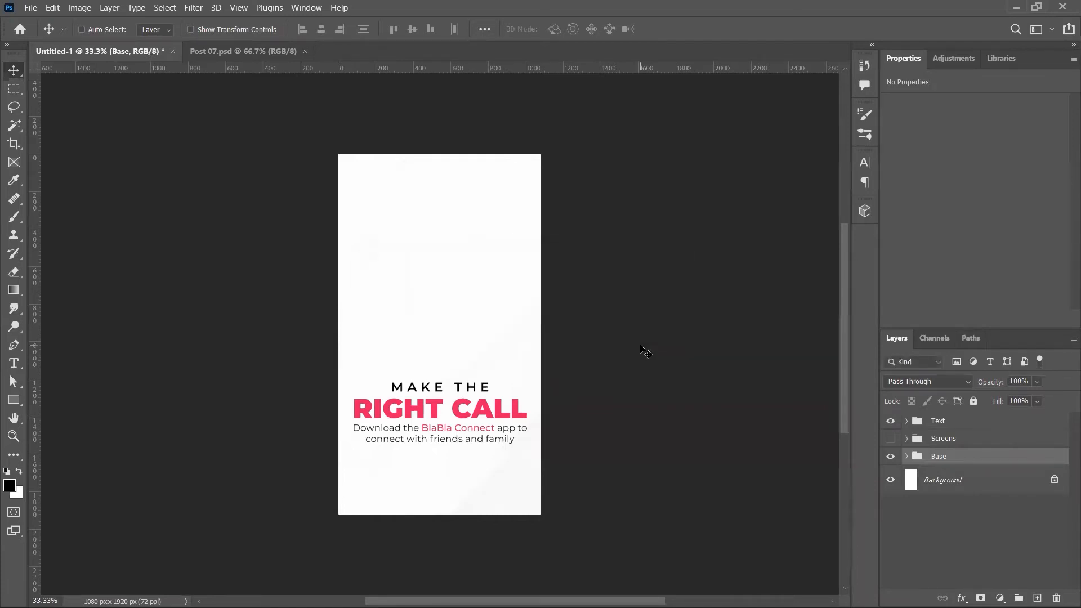
Step: Show and expand the Screens group, trying and undoing deletions of badge and phone layers
click(891, 440)
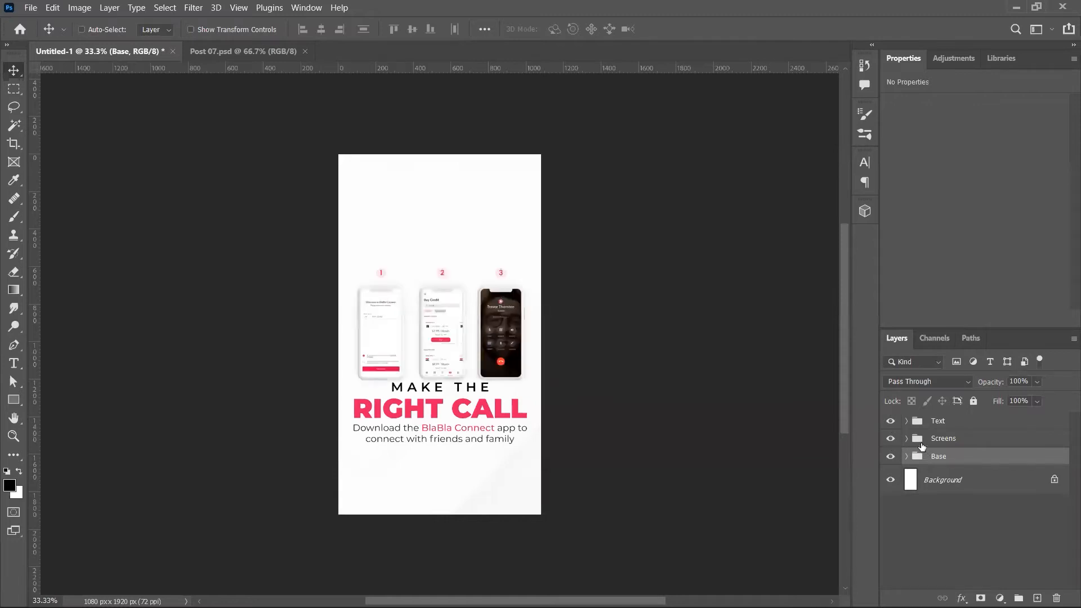
click(922, 442)
click(907, 438)
click(955, 463)
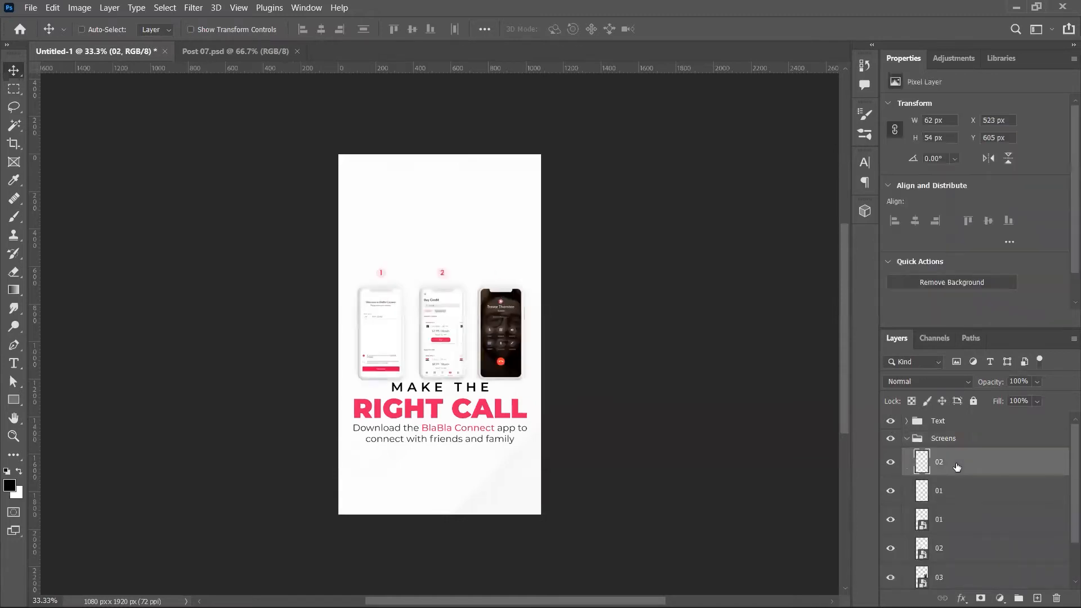
key(Delete)
key(ctrl+z)
key(ctrl+z)
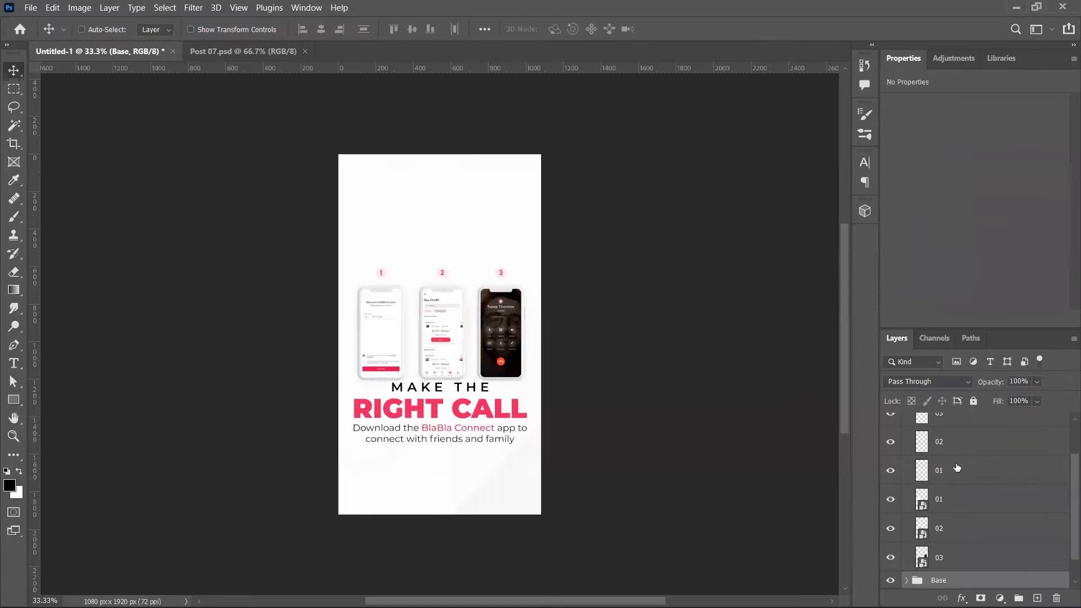
click(956, 452)
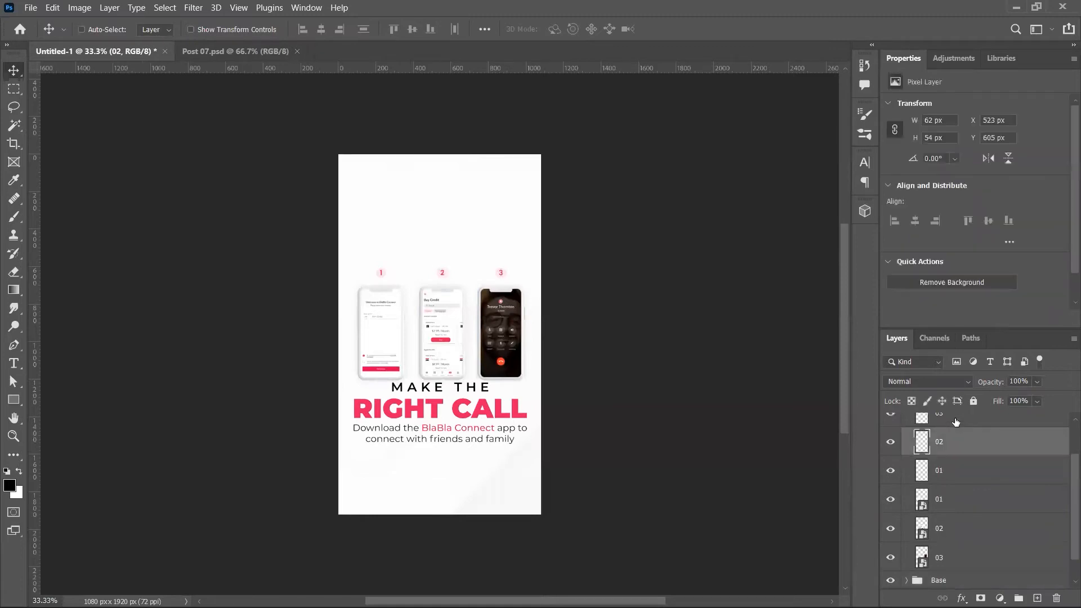
ctrl+click(955, 420)
ctrl+click(963, 537)
ctrl+click(964, 564)
key(Delete)
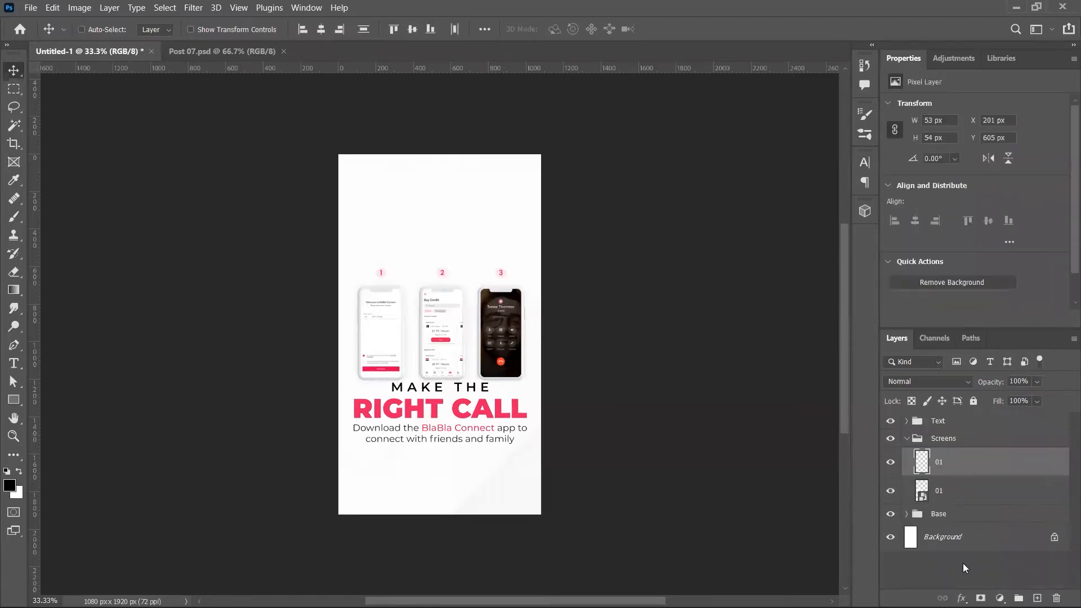
key(ctrl+z)
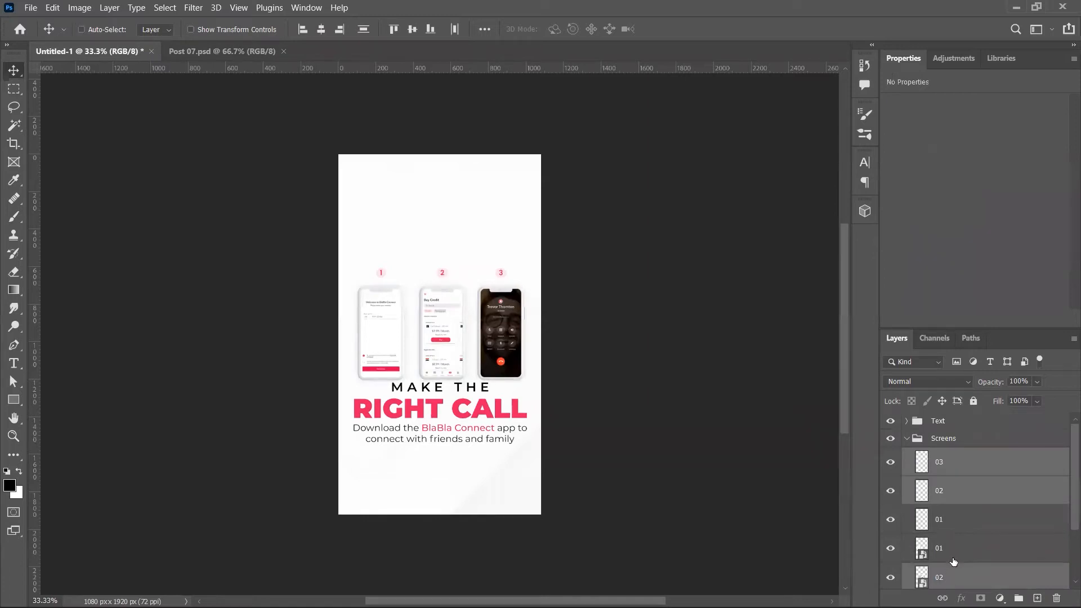
Step: Delete the 1, 2 and 3 number badges and phones 01 and 02, keeping the call screen
click(952, 517)
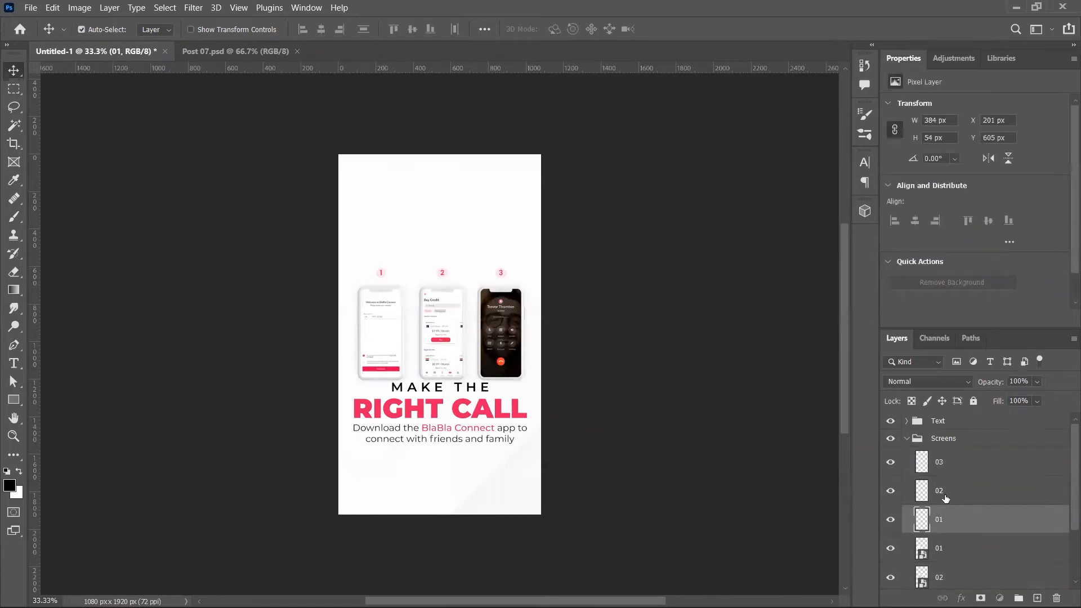
ctrl+click(947, 493)
key(Delete)
click(940, 470)
key(Delete)
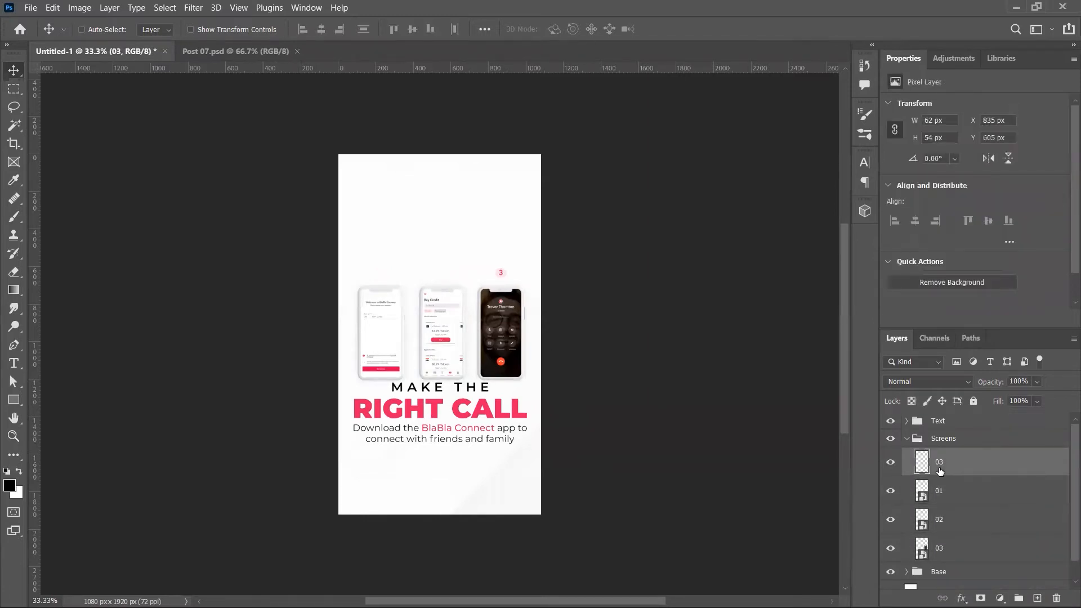
key(Delete)
key(Delete)
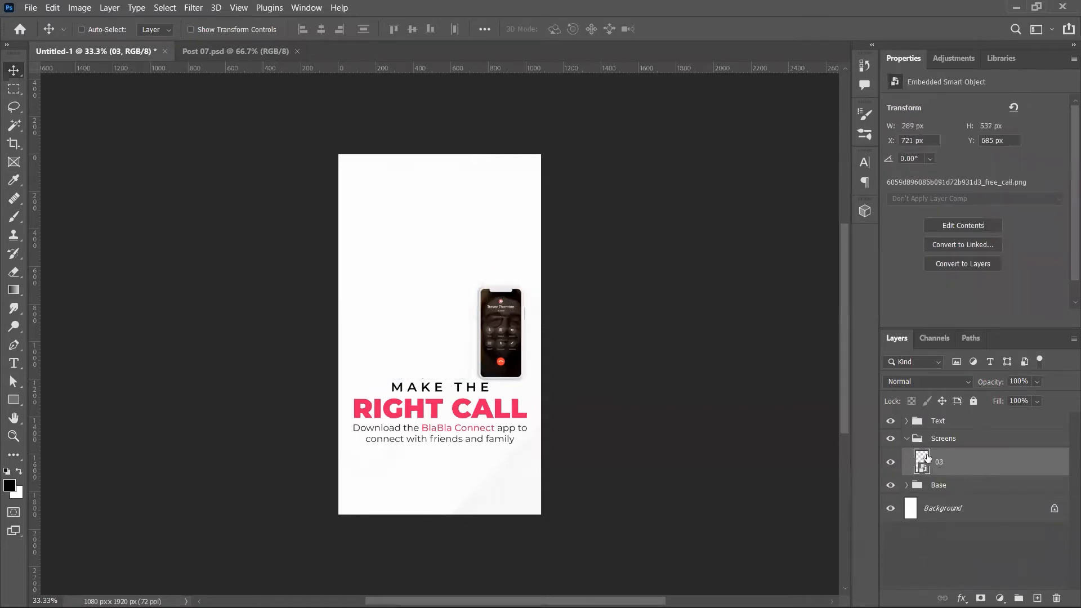
Step: Move the call-screen phone up and left and enlarge it to about 330%
drag(450, 321, 447, 270)
key(ctrl+t)
key(Return)
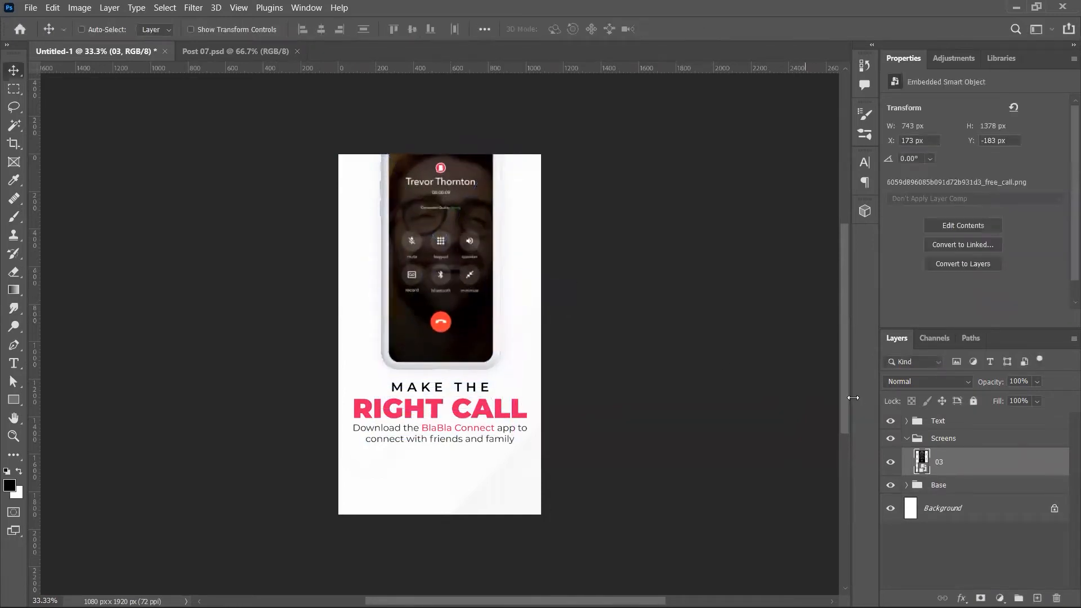
click(908, 438)
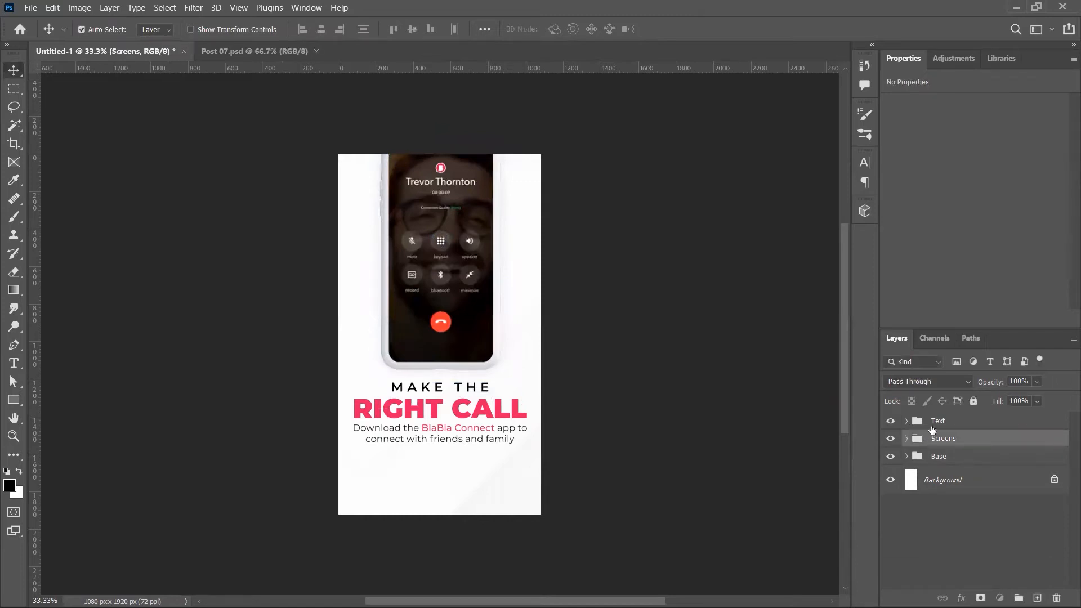
Step: Move the phone and headline down 232 px and shrink them together around their centre
shift+click(932, 426)
drag(544, 338, 546, 382)
key(ctrl+t)
drag(522, 332, 478, 284)
key(Return)
Step: Lower the phone and headline another 21 px, then switch back to Post 07.psd
click(459, 329)
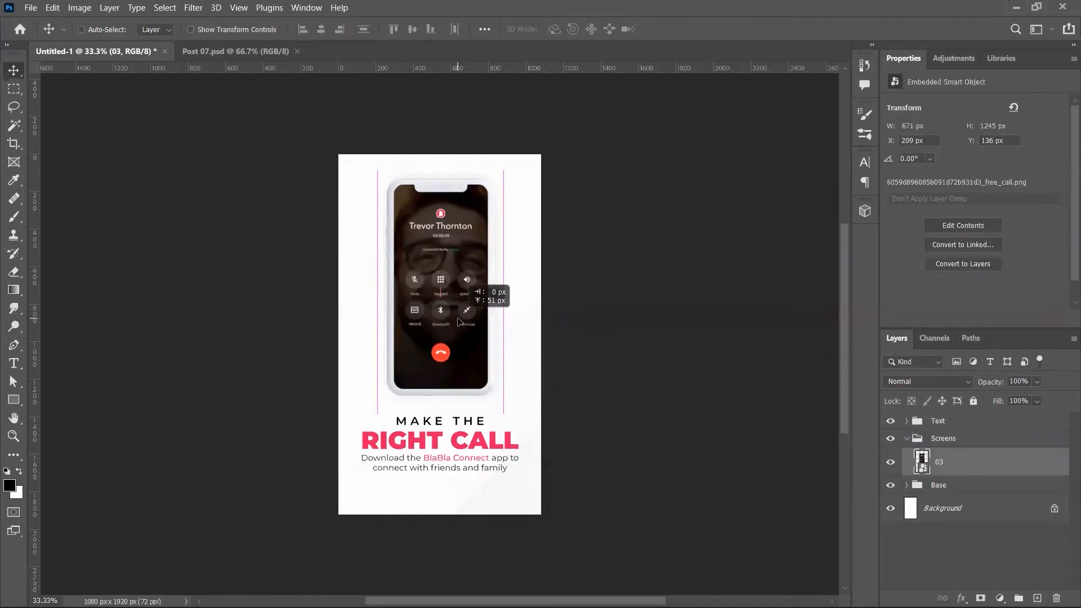
click(907, 438)
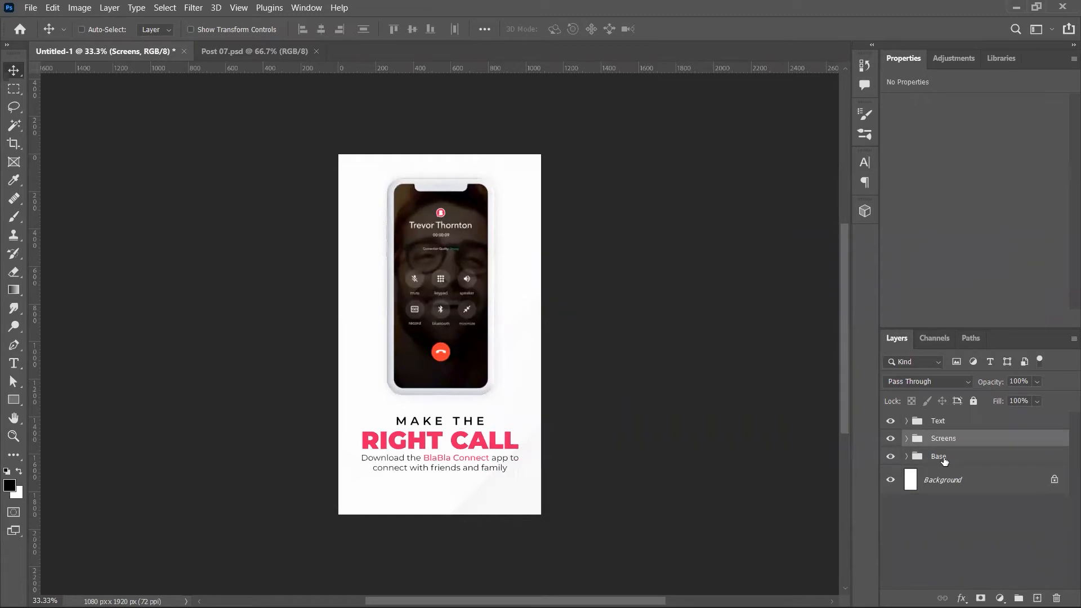
shift+click(949, 427)
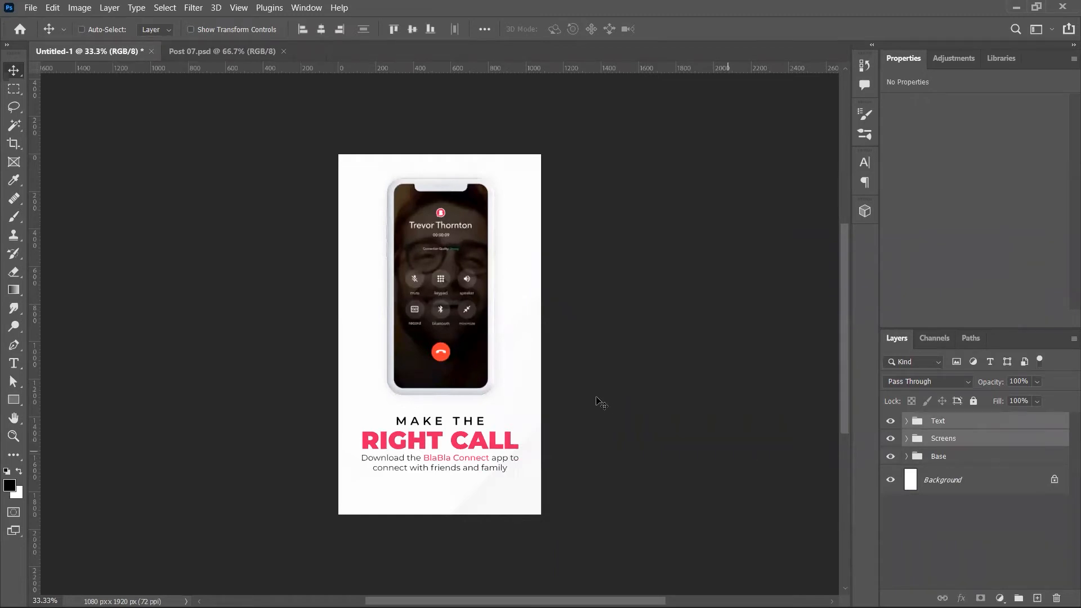
key(ctrl)
drag(510, 344, 505, 356)
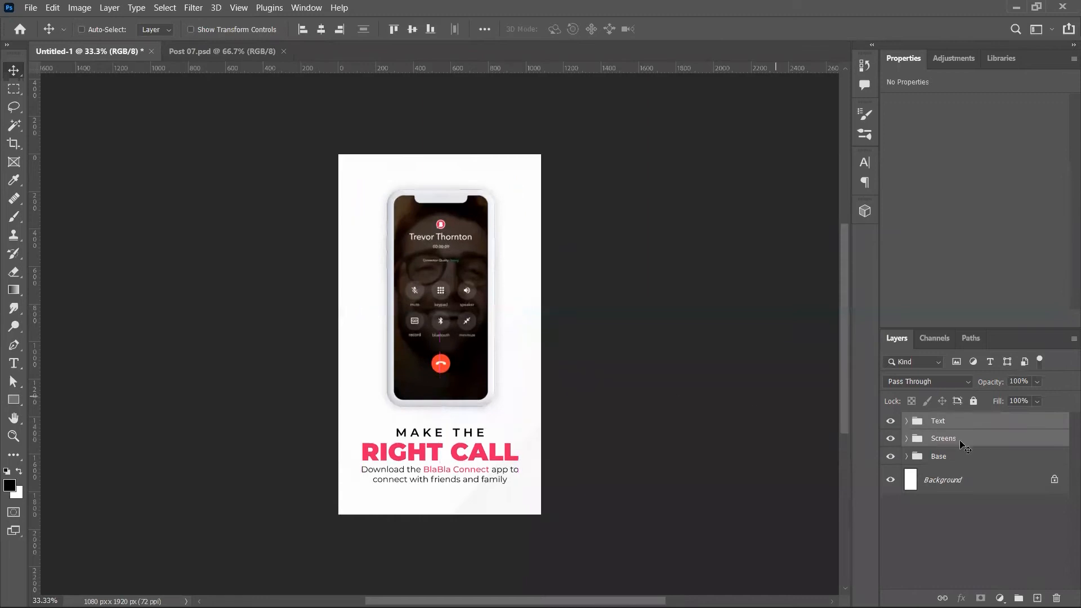
click(957, 455)
key(ctrl+Tab)
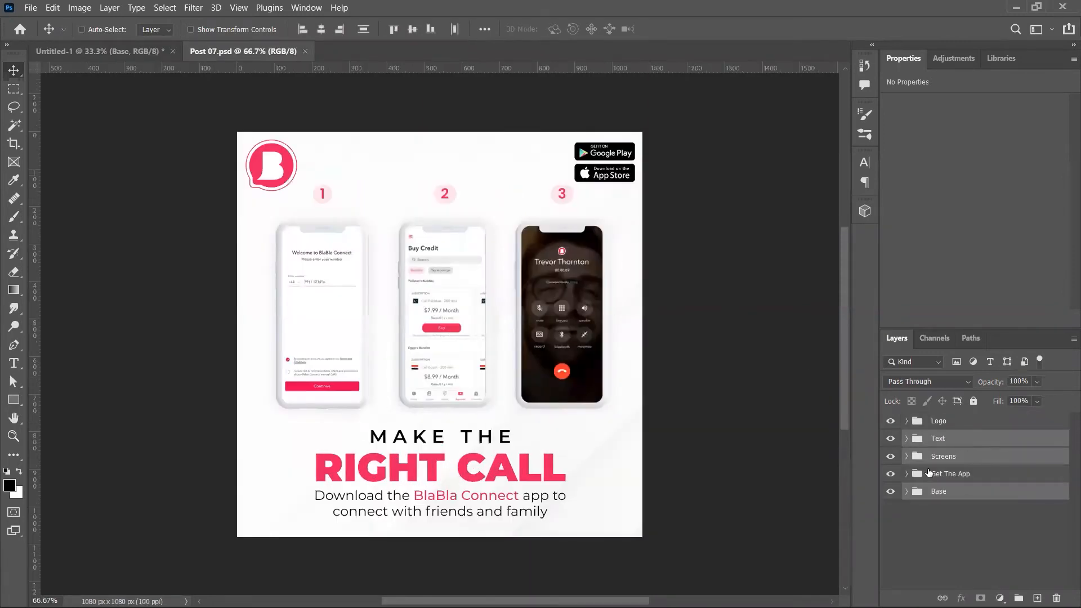
Step: Drag Post 07's Screens group with its three numbered phones onto the Untitled-1 story canvas
click(944, 461)
drag(557, 256, 148, 50)
drag(235, 68, 462, 206)
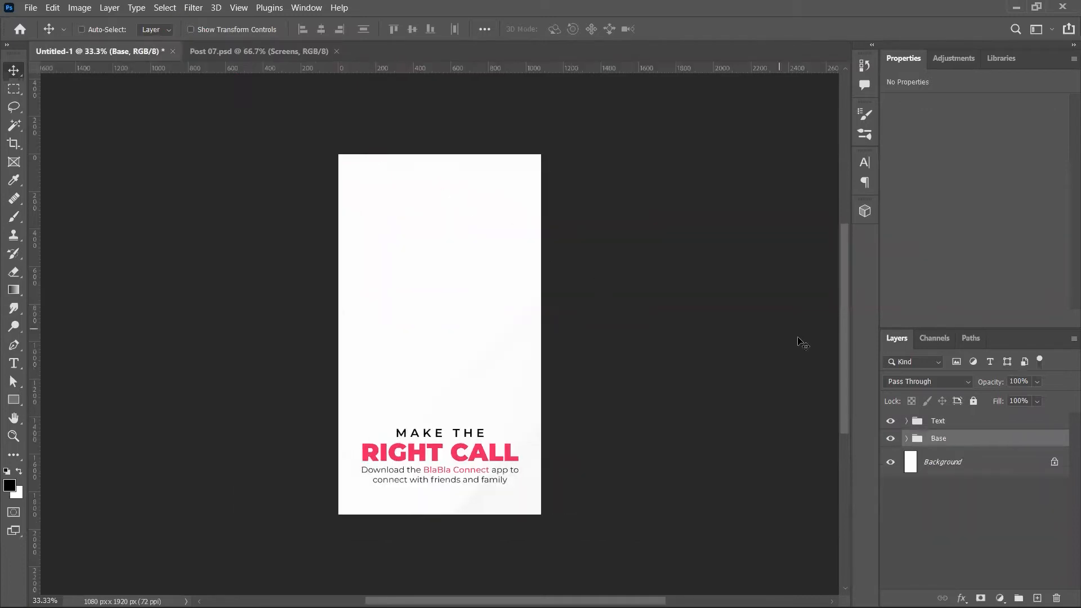
drag(590, 309, 474, 228)
key(ctrl+Tab)
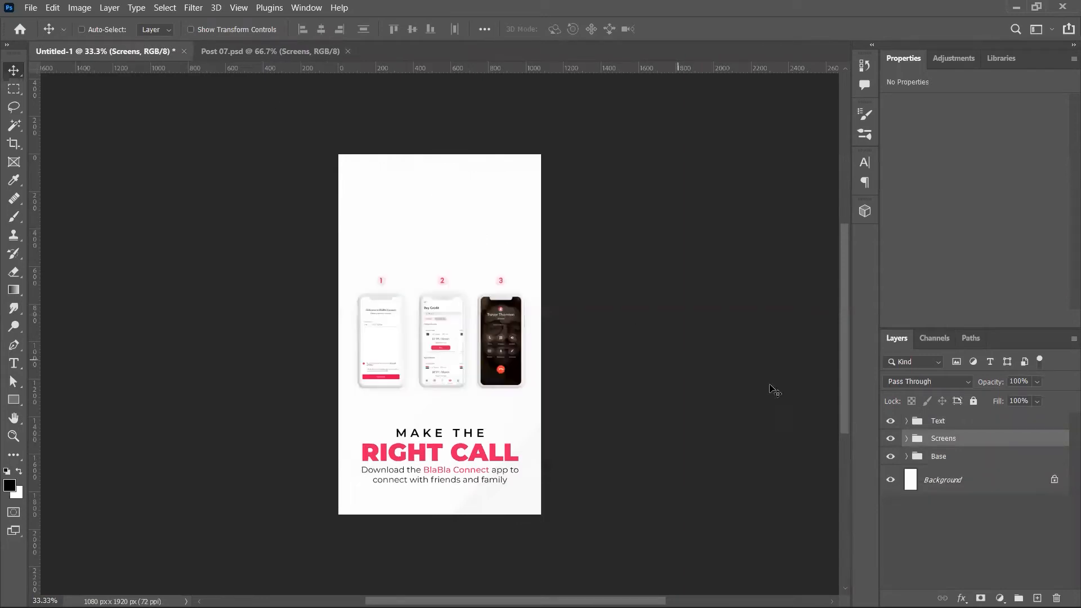
Step: Delete the numbered badge layers from the Screens group
click(906, 439)
click(947, 459)
key(Delete)
key(Delete)
key(Delete)
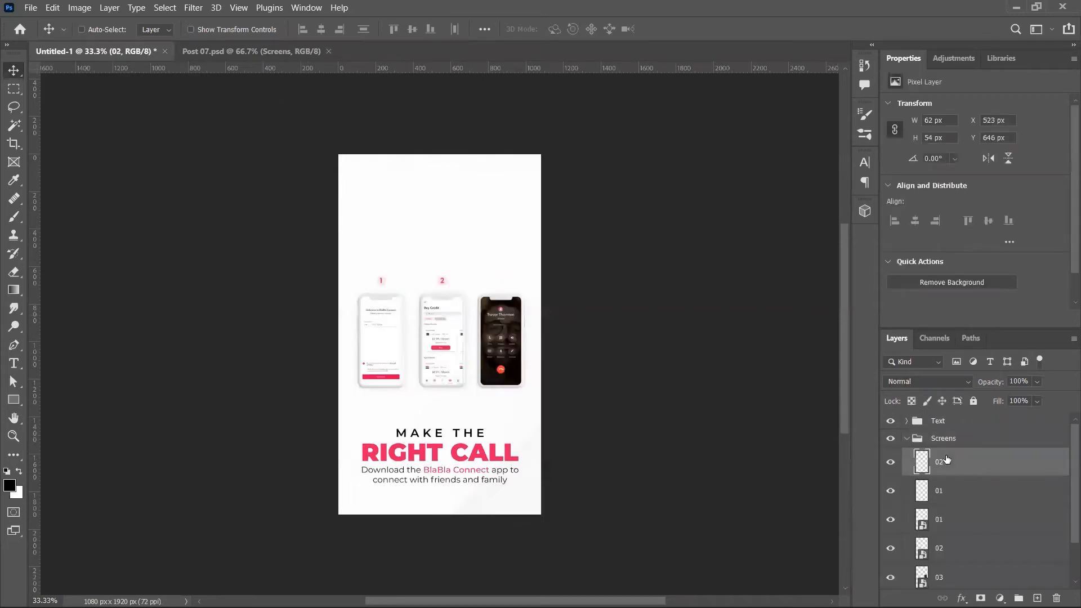
click(911, 443)
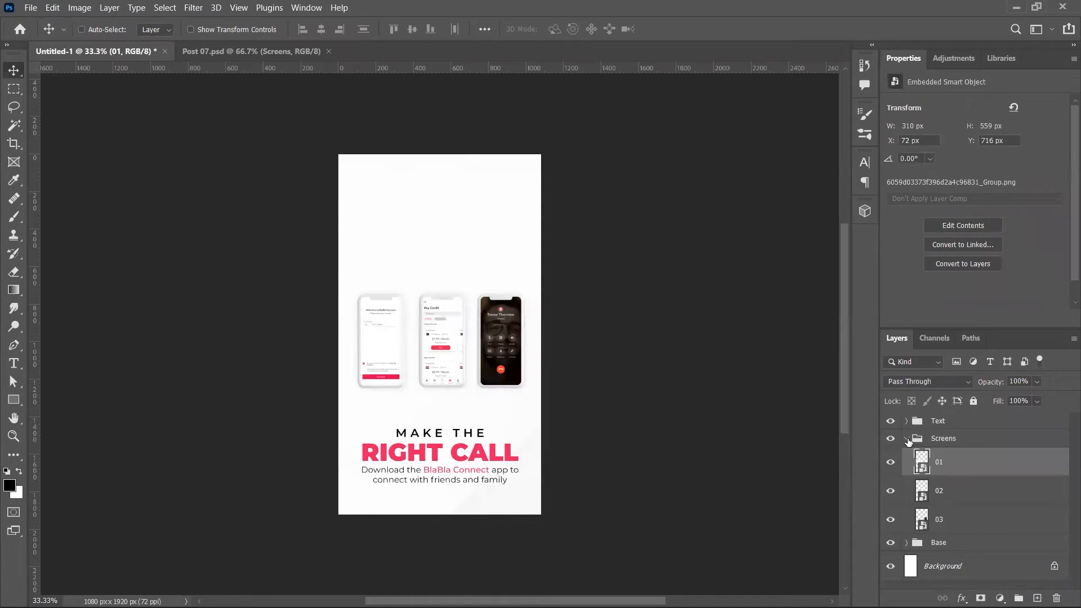
click(907, 439)
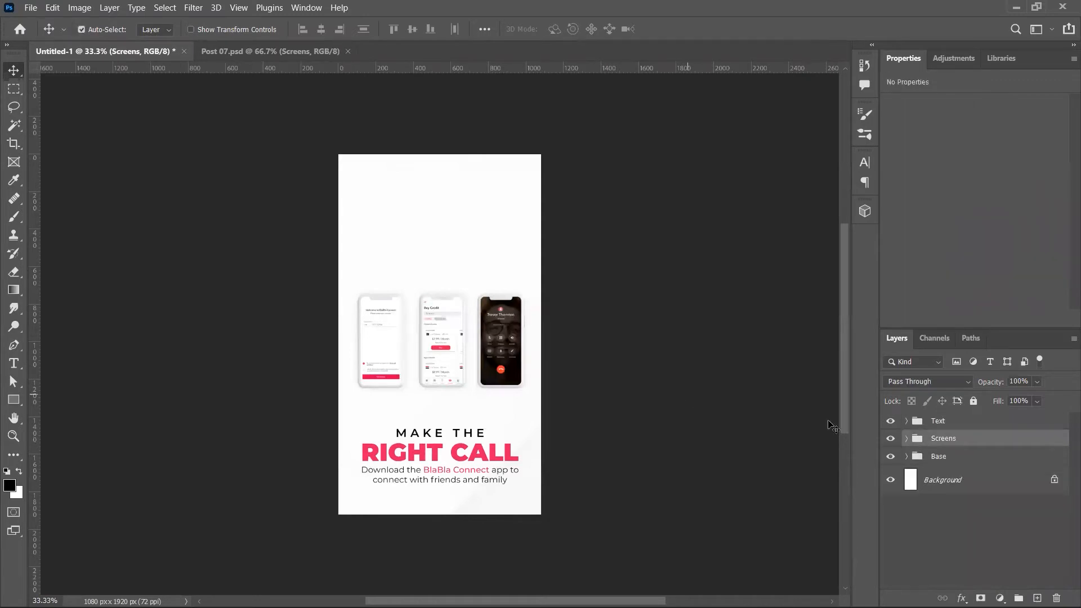
Step: Stack the three phones centred on each other, enlarge them to about 244% and raise them 207 px
click(906, 439)
click(945, 462)
shift+click(963, 523)
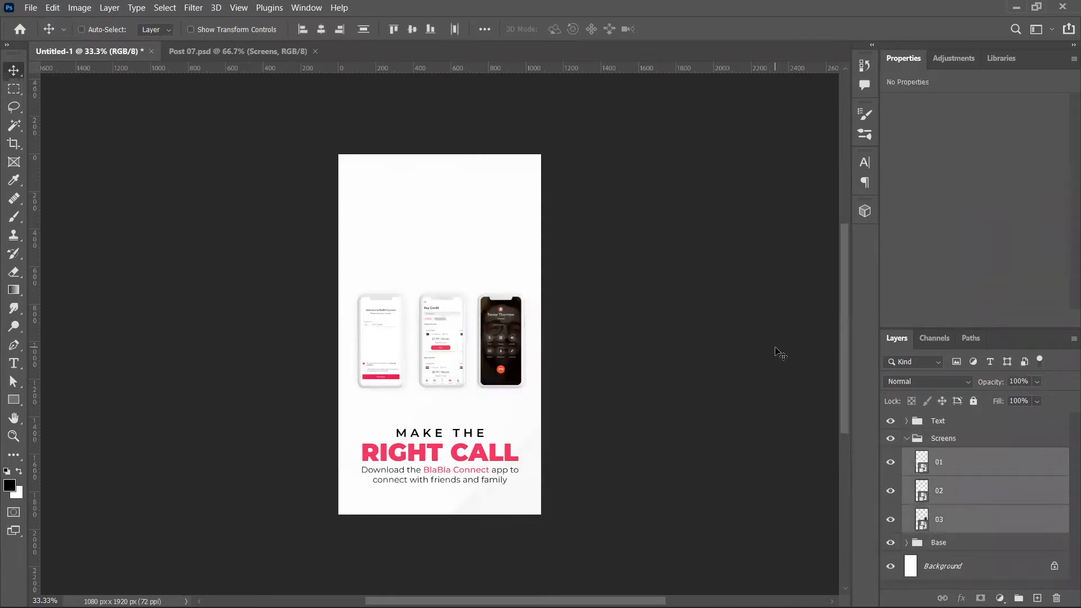
click(322, 30)
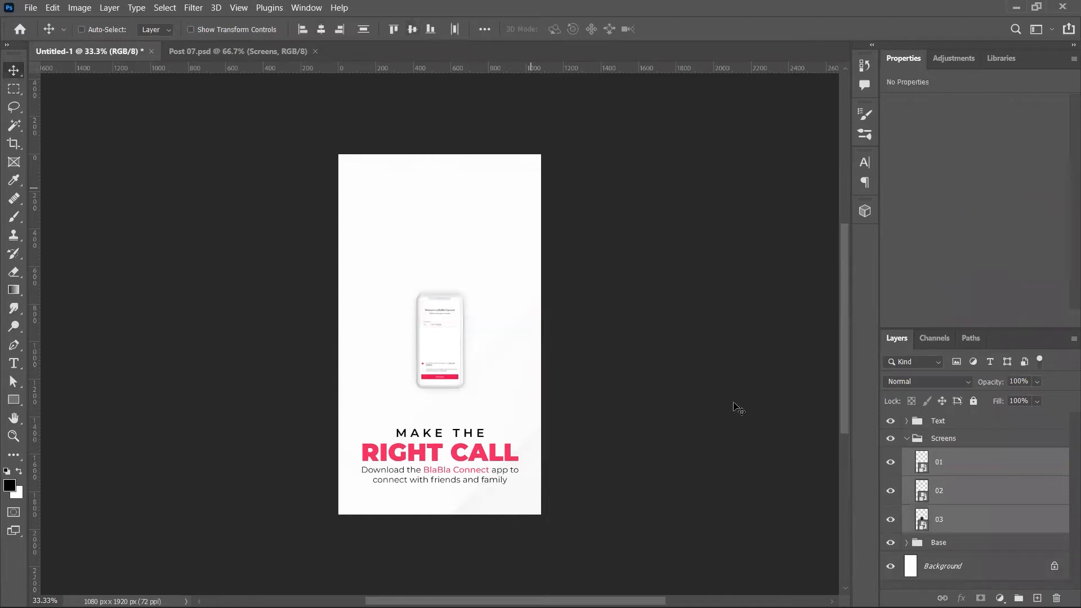
key(ctrl+t)
drag(468, 289, 510, 213)
drag(482, 271, 479, 234)
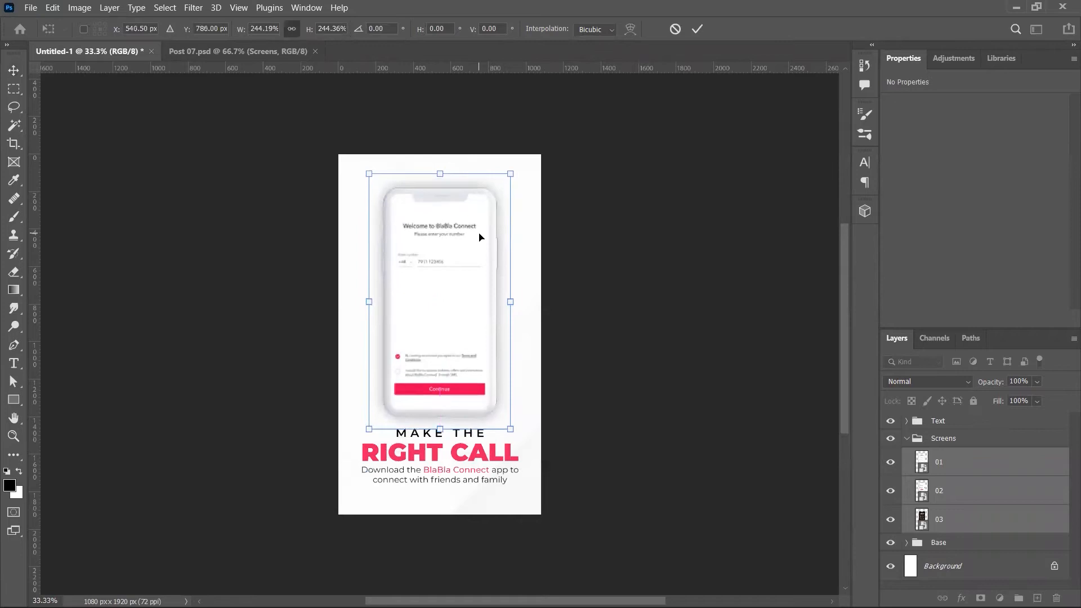
key(Return)
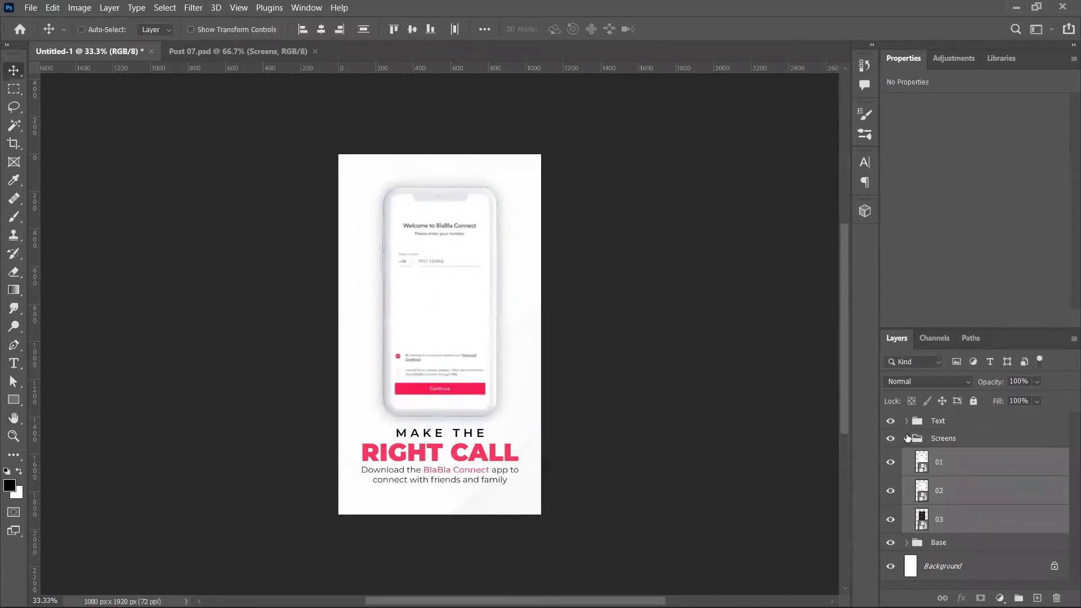
Step: Shrink the phones and headline together to about 91% and lower them 16 px
ctrl+click(952, 422)
key(ctrl+t)
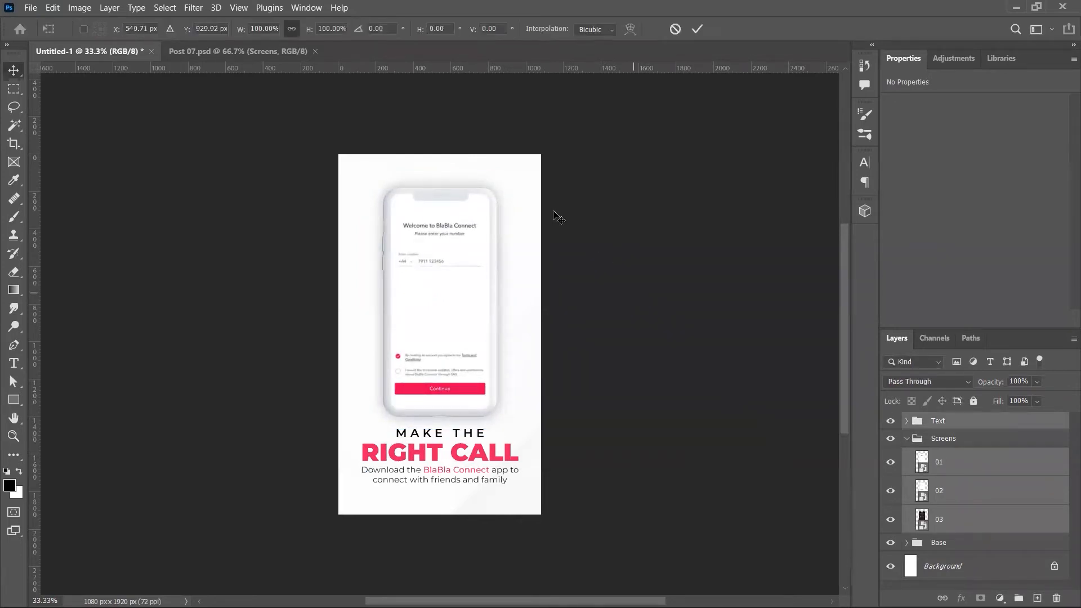
mouse_move(518, 174)
mouse_down()
mouse_move(532, 166)
mouse_move(510, 188)
mouse_up()
drag(484, 225, 484, 235)
key(Return)
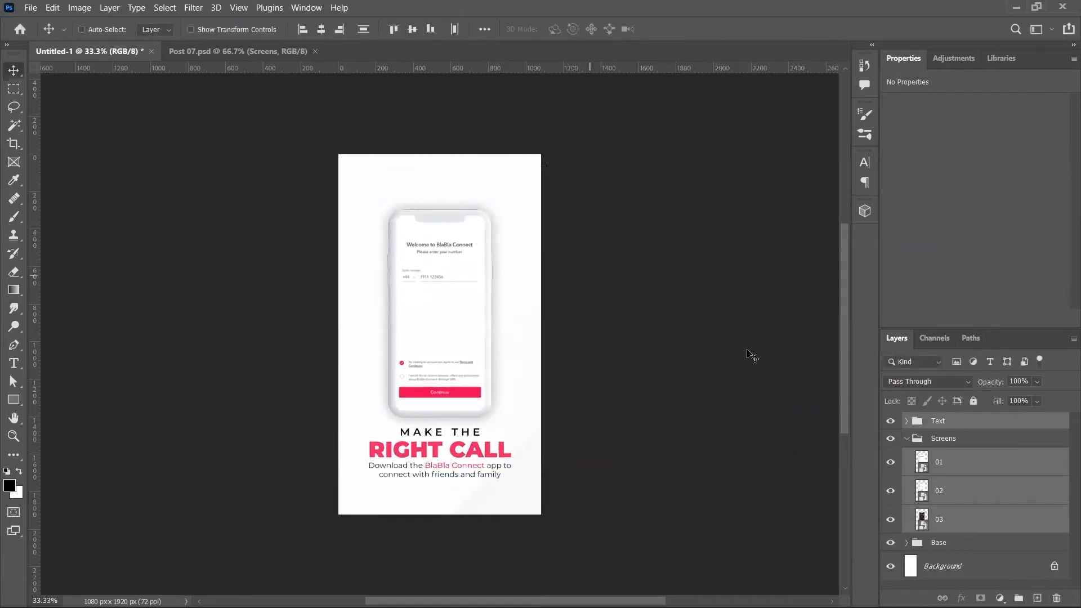
Step: Preview screens 01, 02 and 03 by toggling visibility, ending with all shown and Welcome on top
click(891, 462)
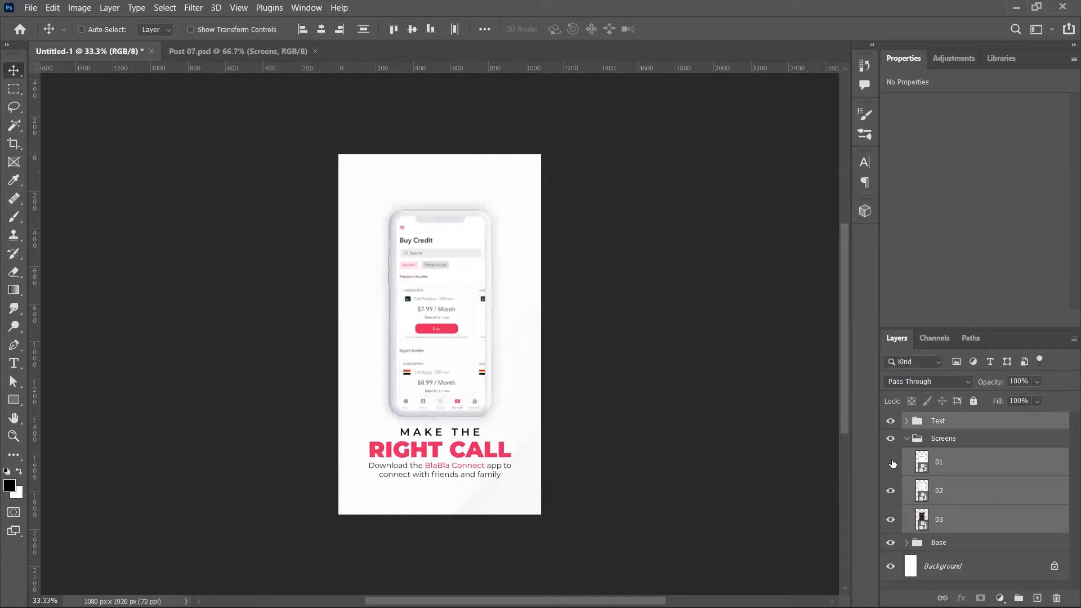
click(892, 487)
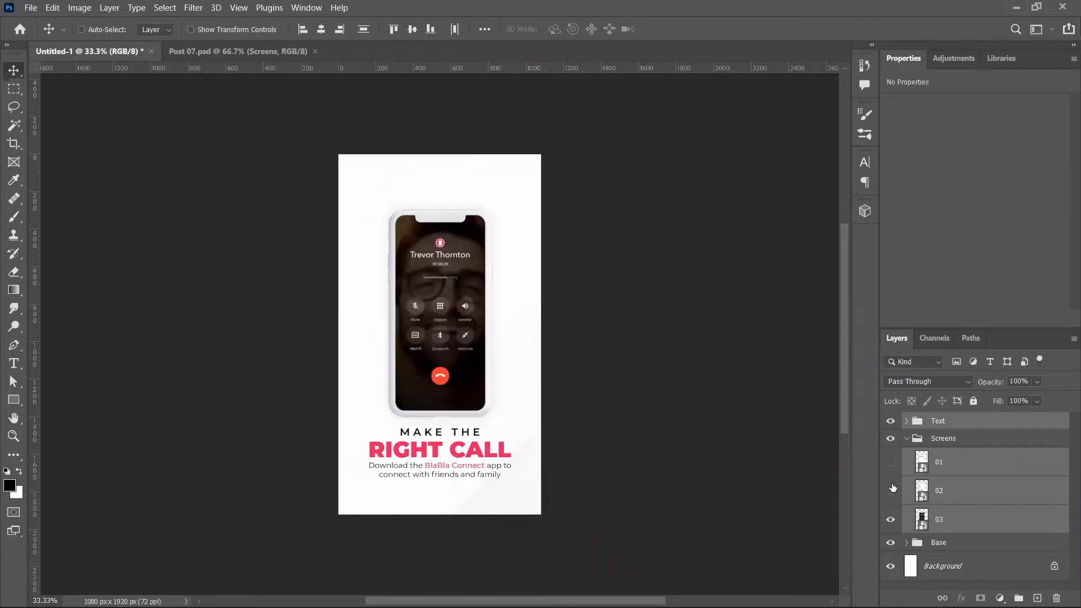
click(892, 488)
click(891, 463)
click(891, 462)
click(892, 489)
click(890, 519)
click(891, 519)
click(891, 491)
click(890, 462)
click(890, 463)
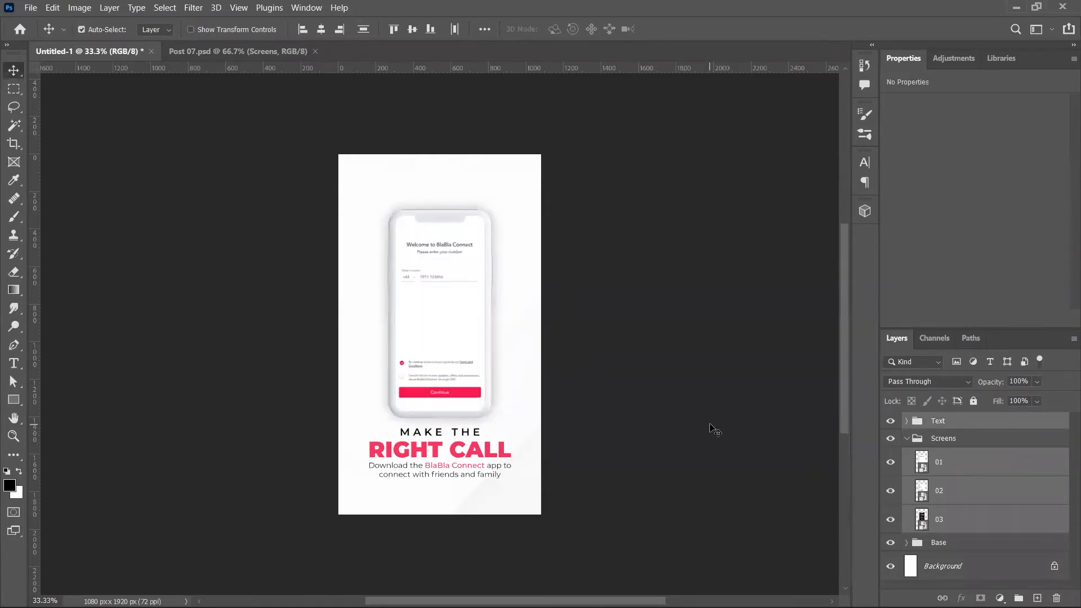
key(ctrl+w)
Step: Discard the story, close Post 07.psd, and open Post 05.psd from the Facebook folder
key(n)
key(ctrl+w)
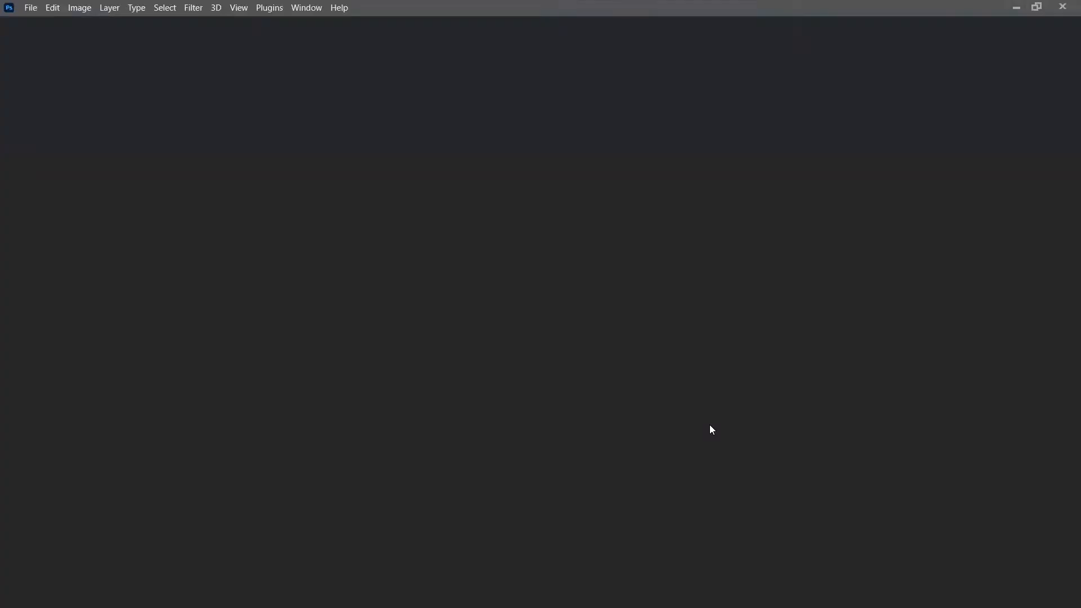
key(alt+Tab)
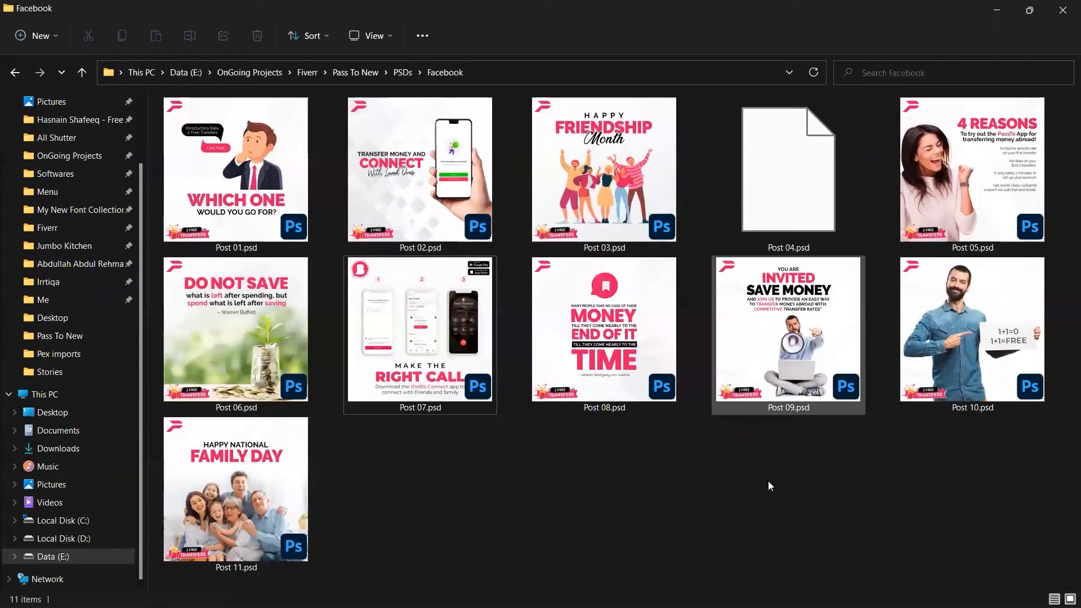
click(998, 212)
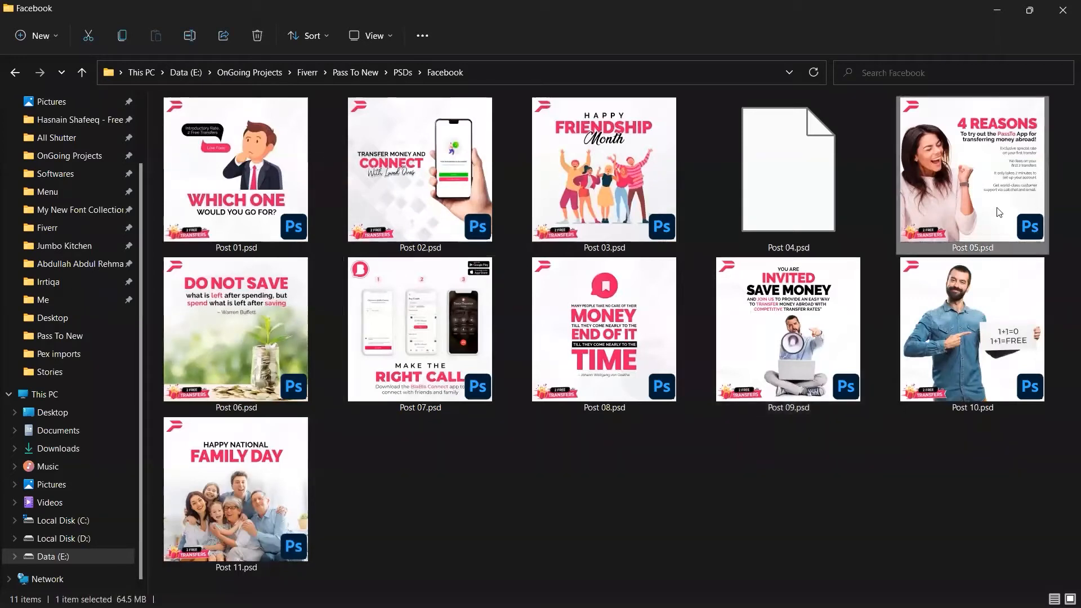
double_click(912, 364)
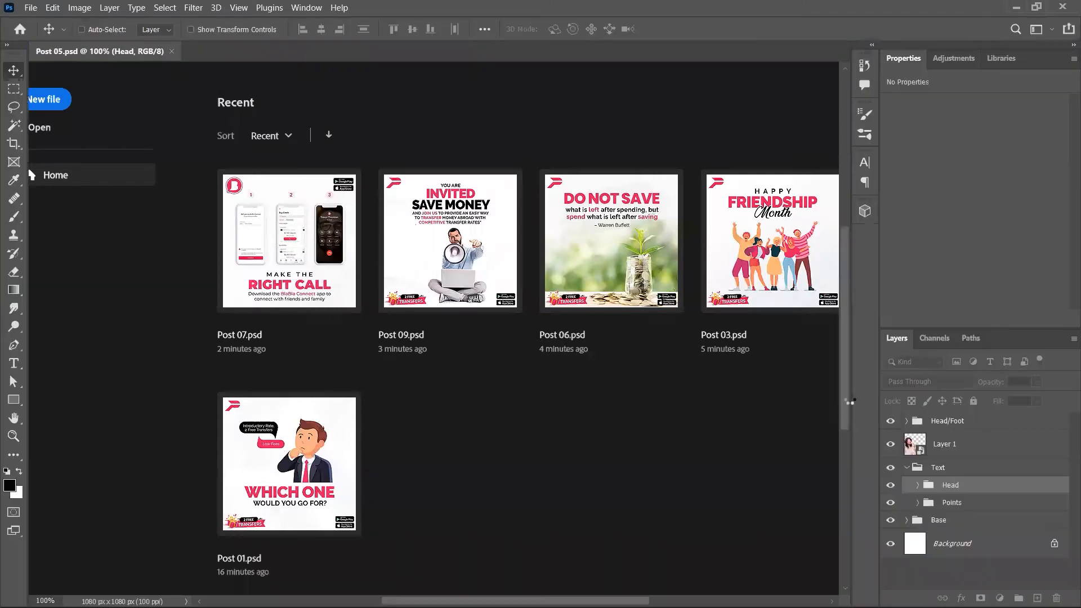
Step: Go up to the PSDs folder, enter Stories, and open Story 04.psd in Photoshop
key(ctrl+n)
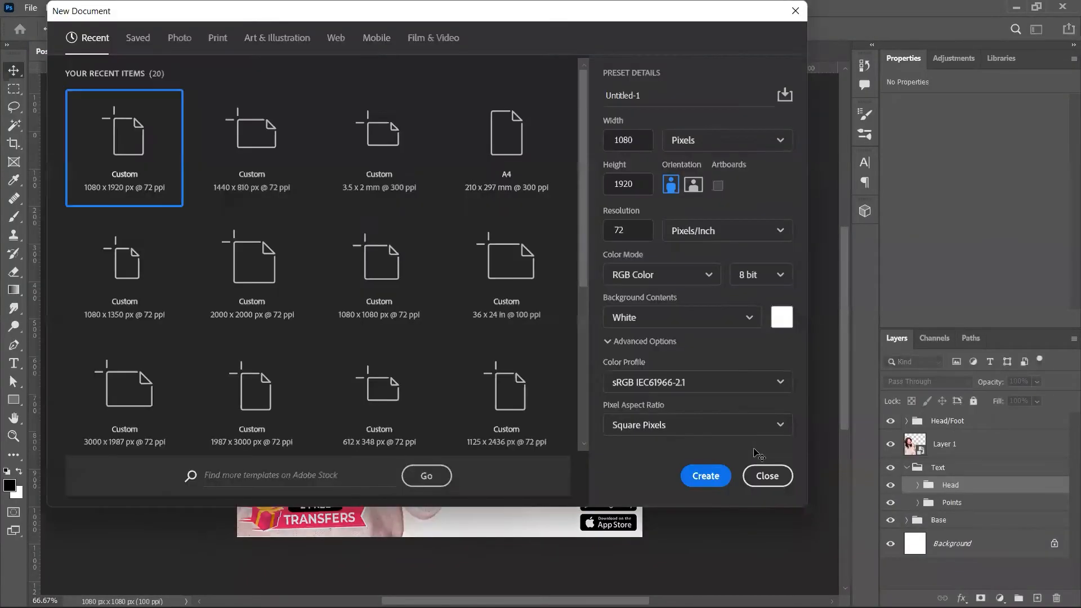
key(alt+Tab)
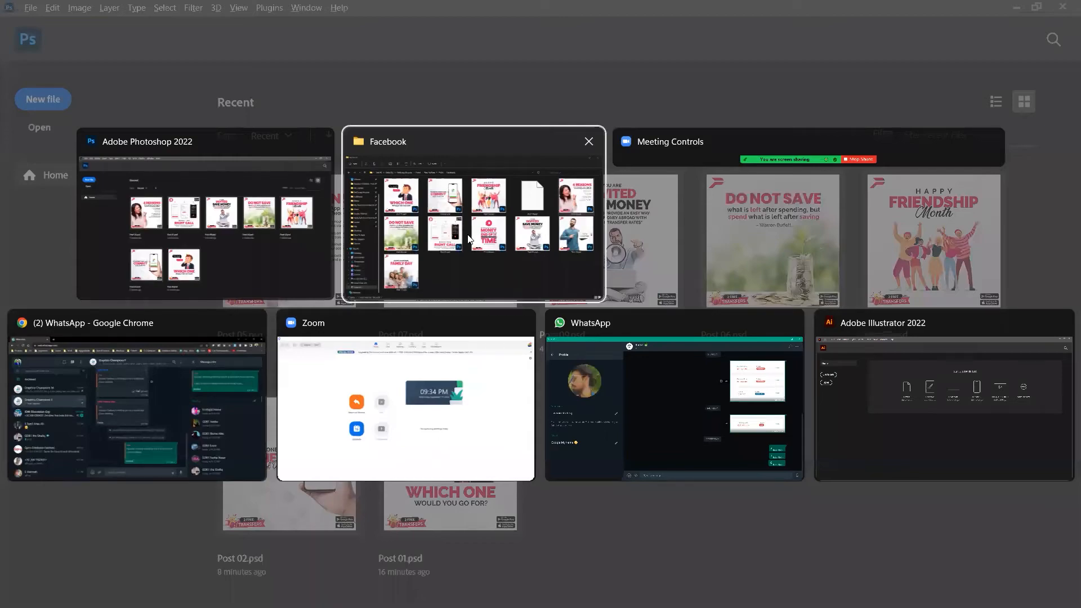
key(alt+Up)
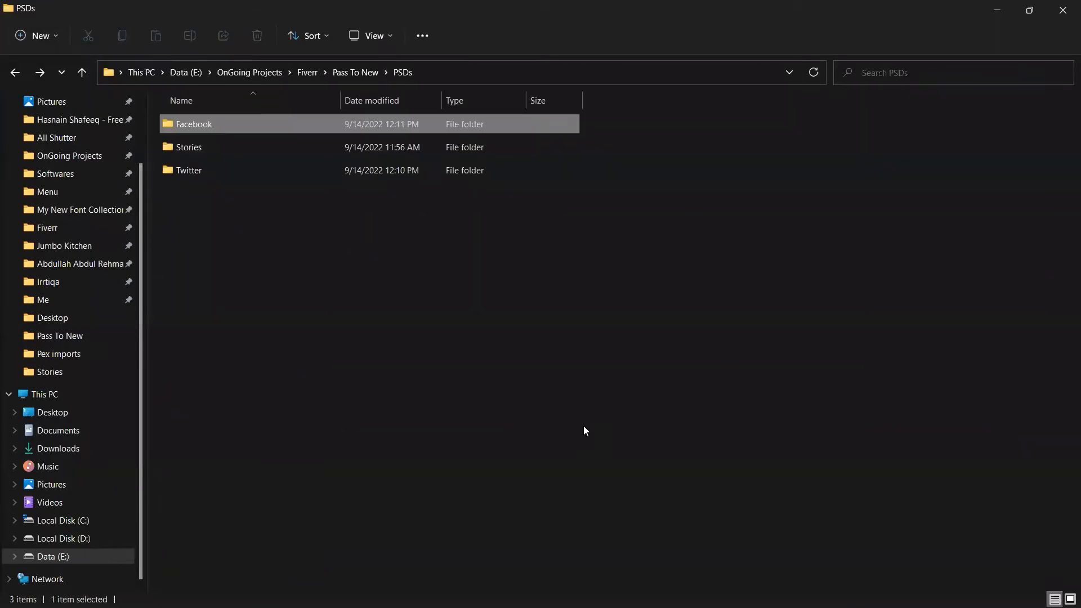
key(Down)
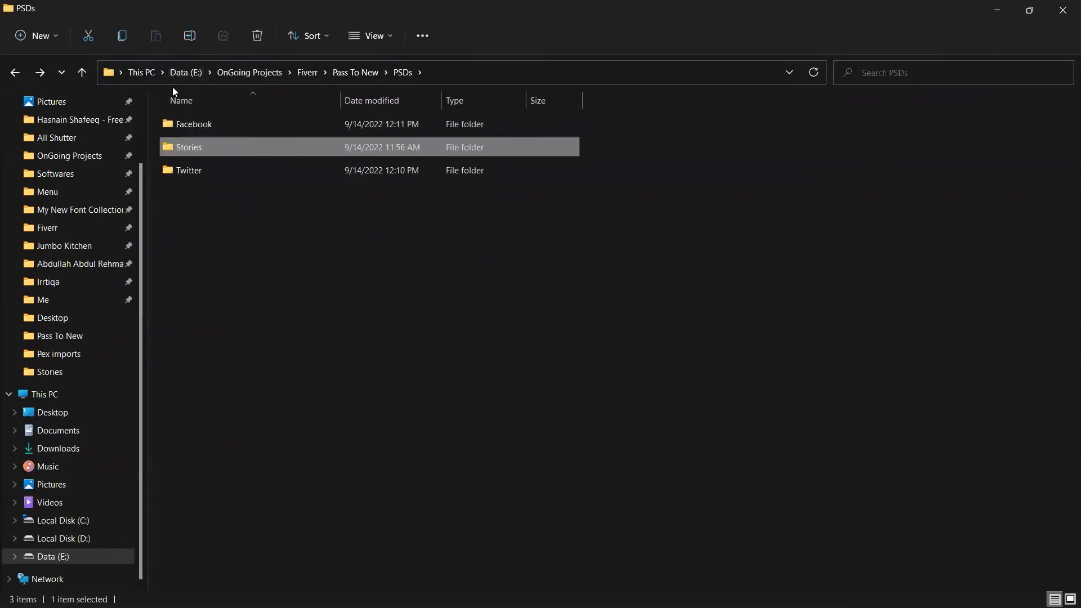
double_click(510, 148)
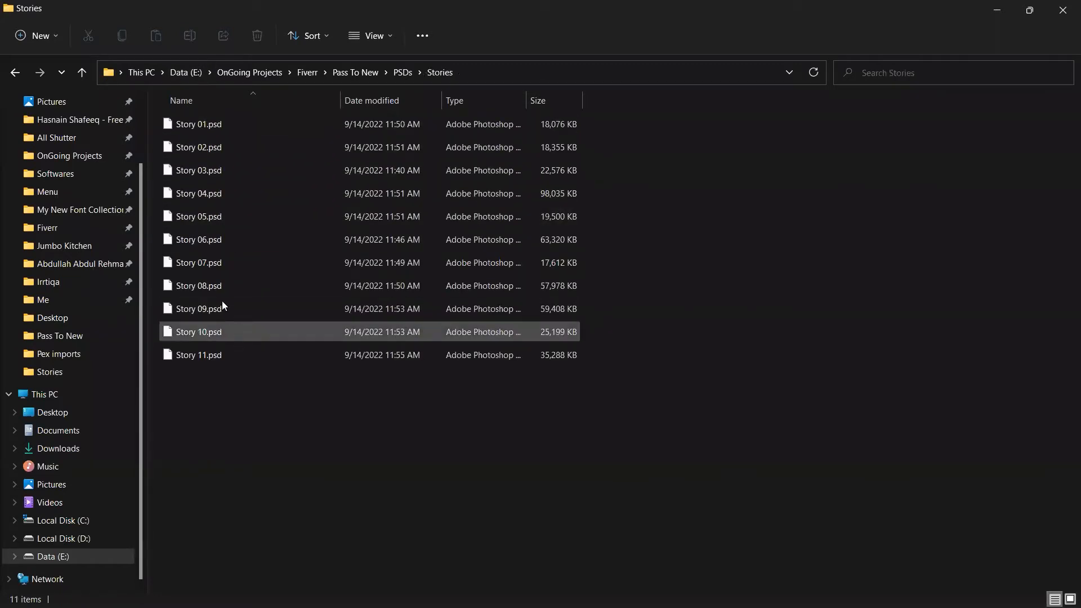
double_click(198, 202)
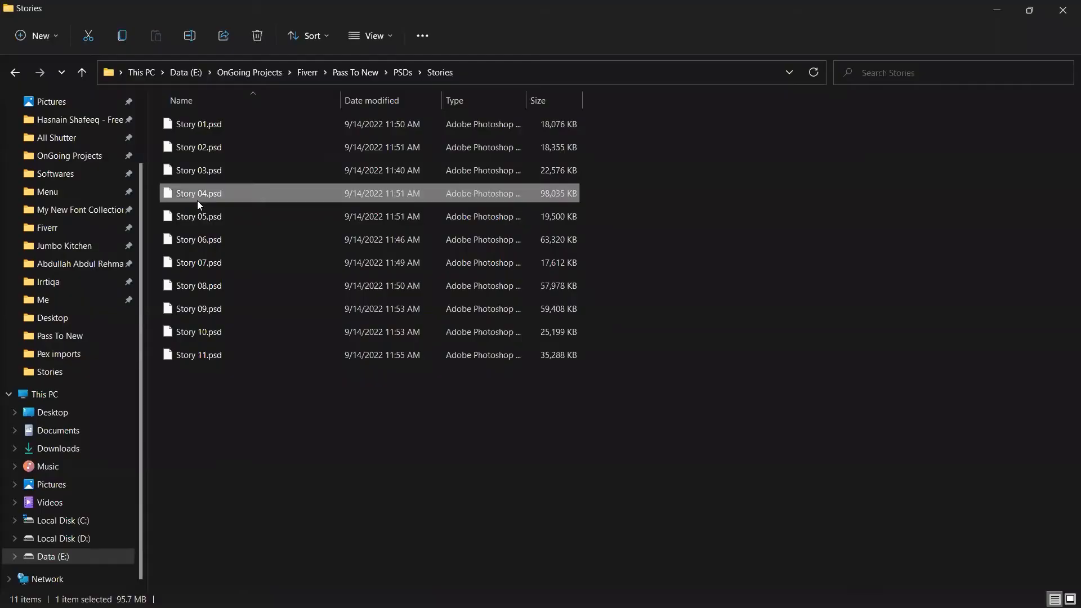
Step: Open Story 05.psd, zoom in on the 4 REASONS text and back out, then close it
key(Down)
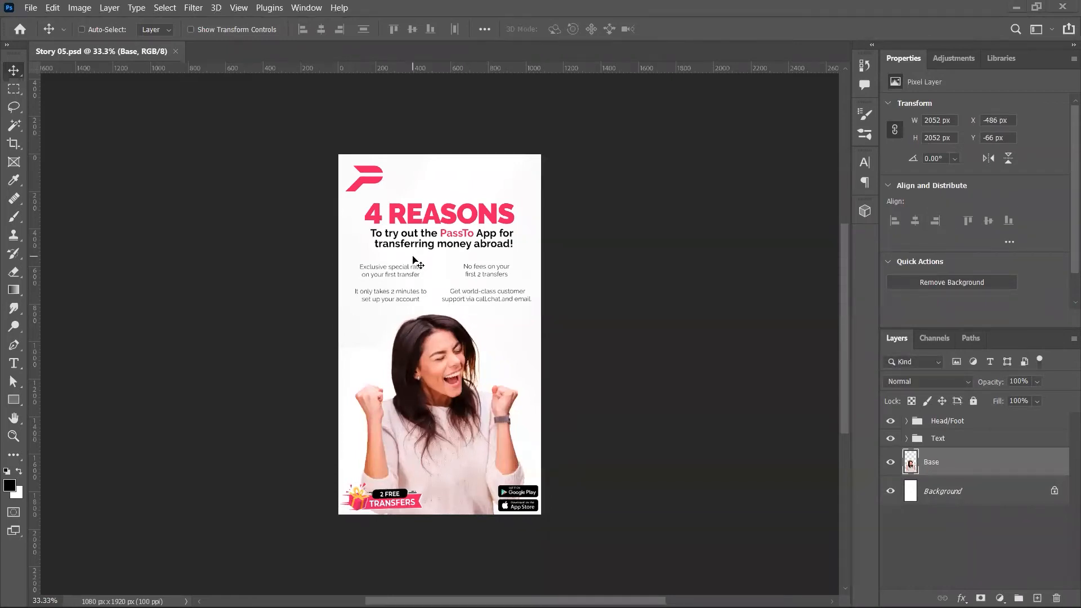
key(z)
drag(392, 270, 425, 285)
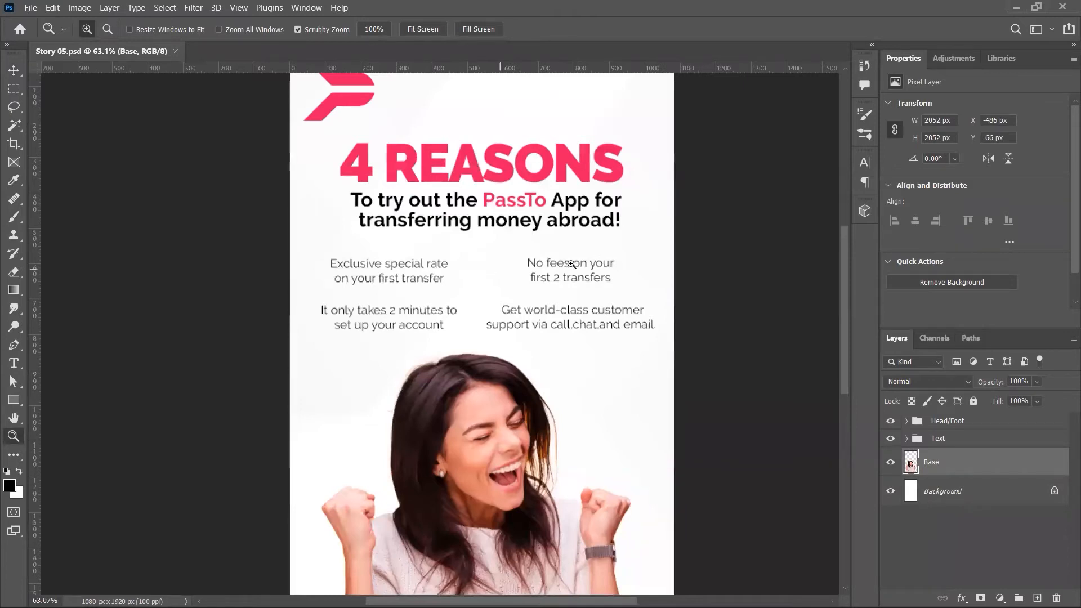
drag(536, 336, 561, 424)
scroll(562, 424, down, 5)
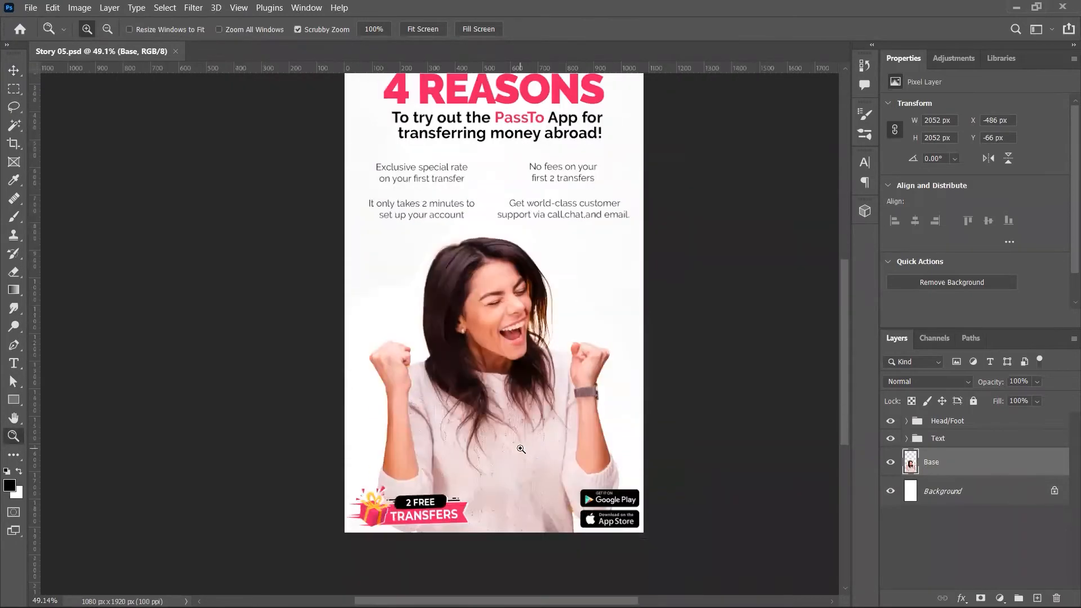
scroll(520, 449, up, 7)
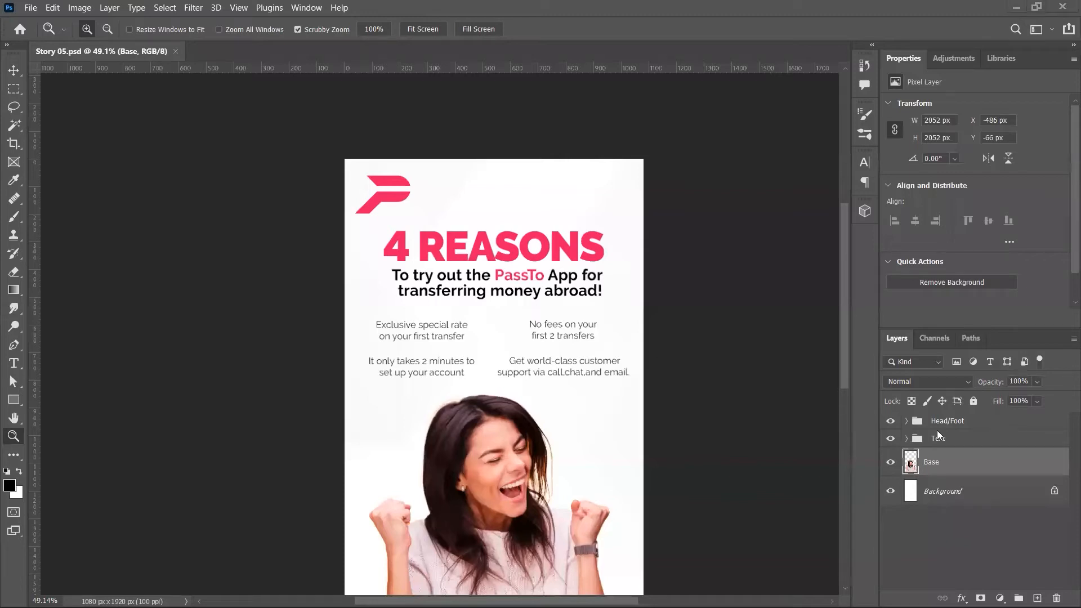
key(ctrl+w)
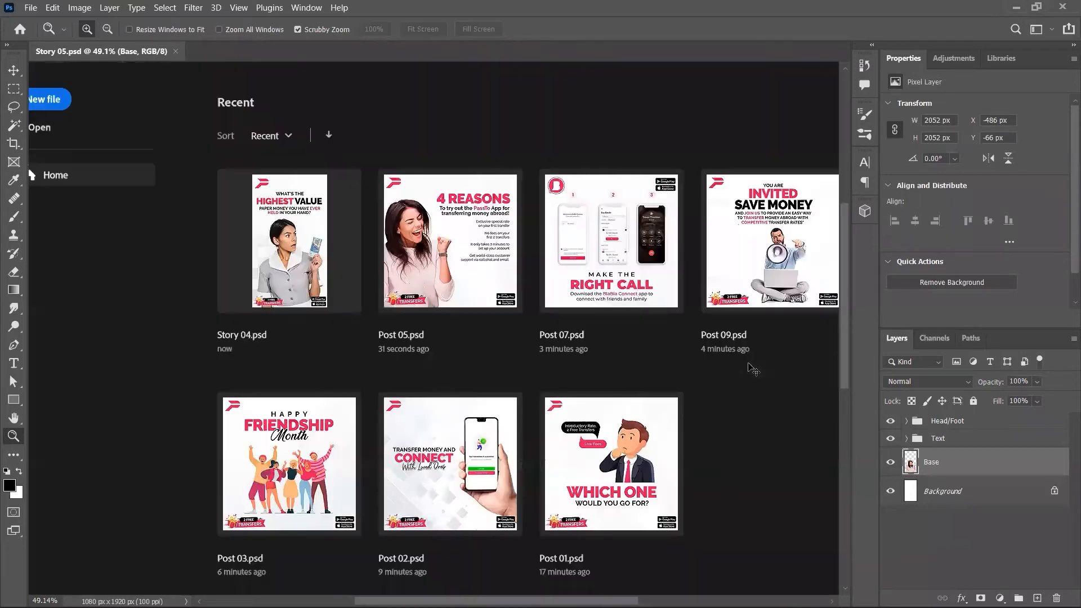
Step: Show the Stories folder's story designs as large icon thumbnails
key(alt+Tab)
click(673, 352)
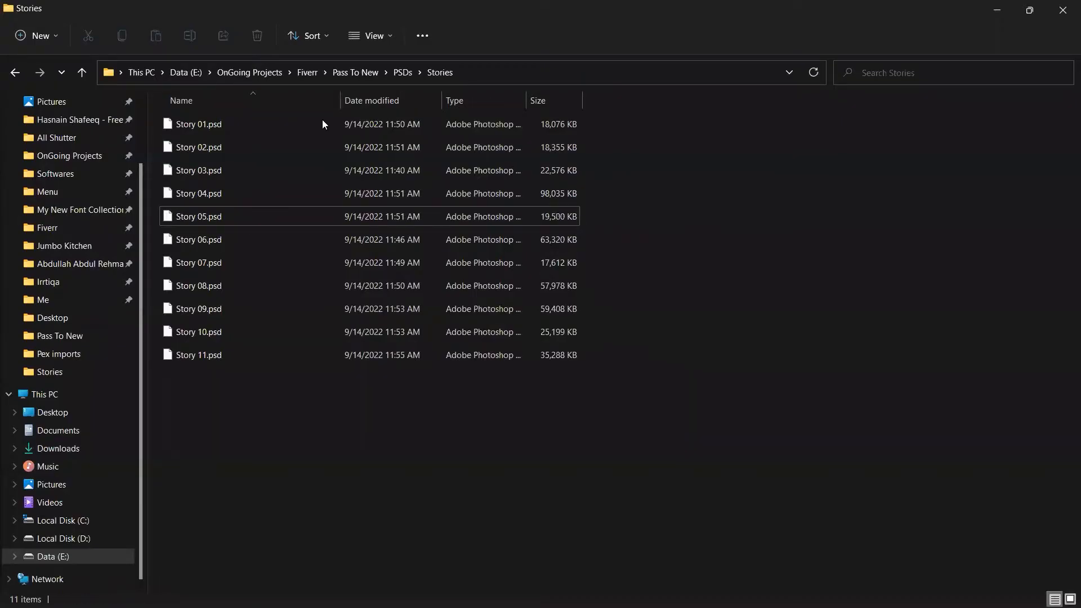
click(1070, 599)
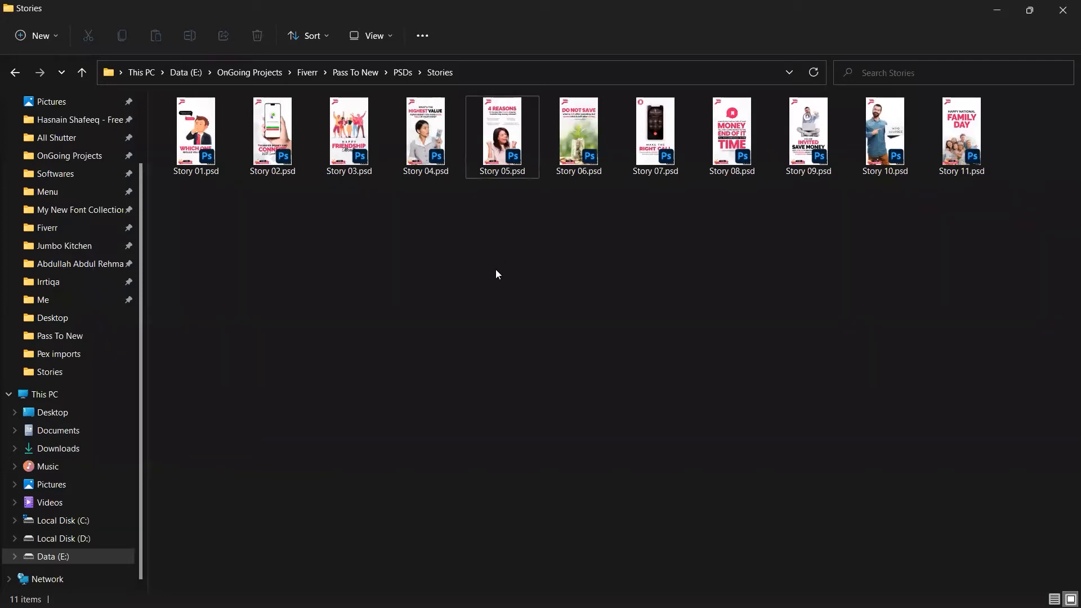
Step: Go back up to the PSDs folder, select Twitter, and return to Photoshop
key(alt+Up)
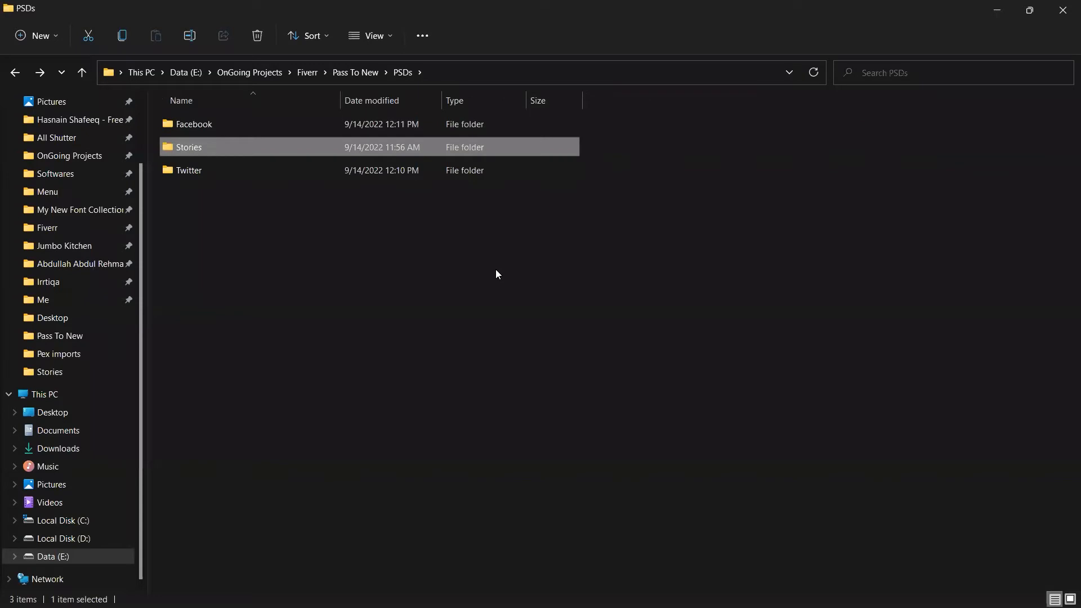
key(Down)
key(alt+Tab)
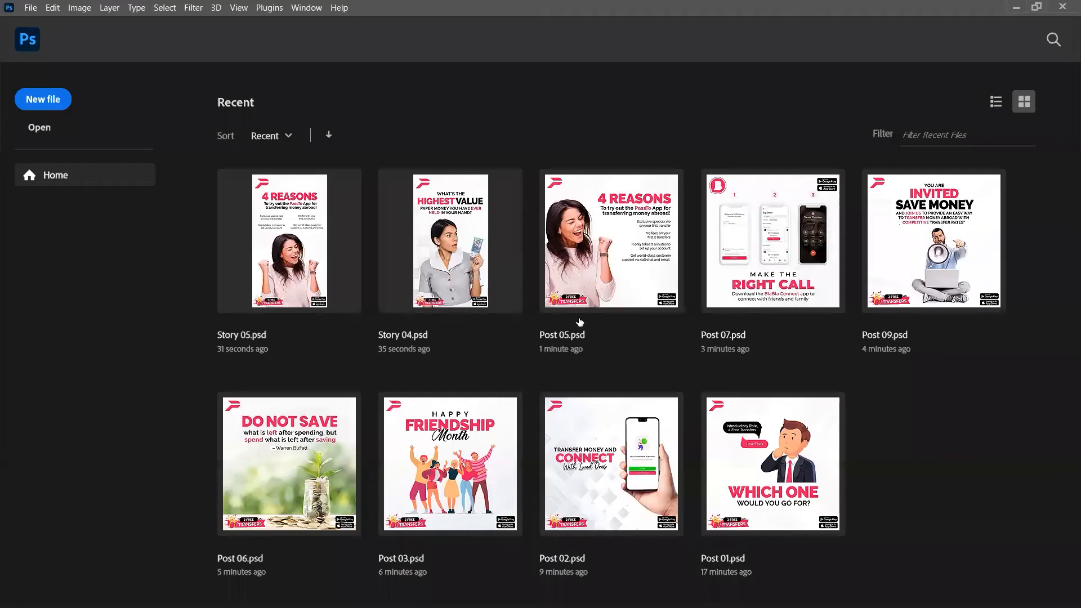
Step: Open Post 01.psd from the Twitter folder
click(31, 8)
key(alt)
key(alt+Tab)
double_click(362, 175)
Step: Check in Image Size that it is 1200 × 656 pixels, cancel, and close it
key(ctrl+alt+i)
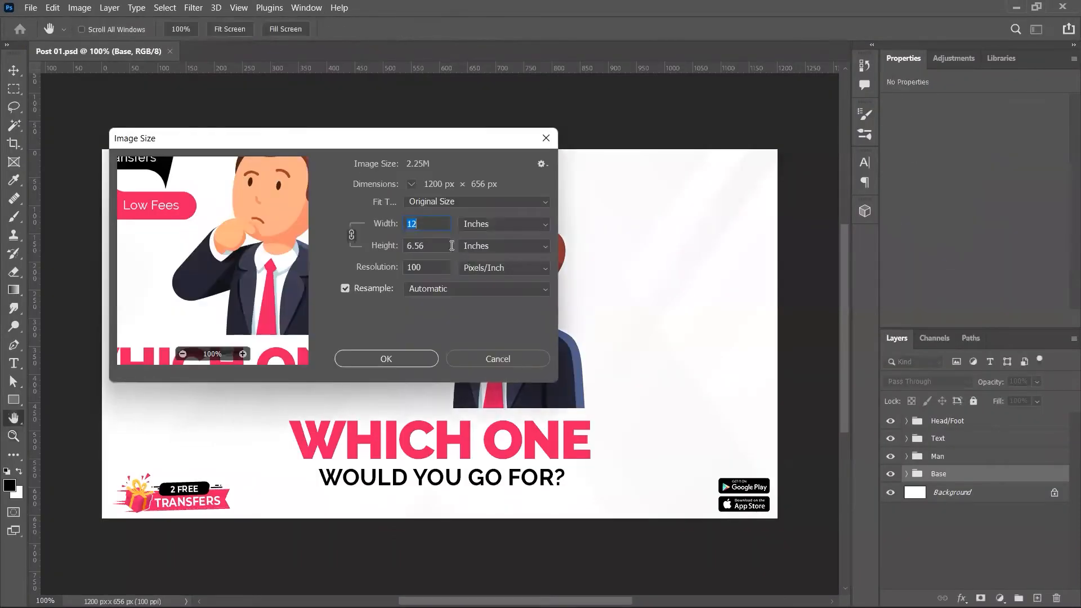
click(487, 228)
click(487, 246)
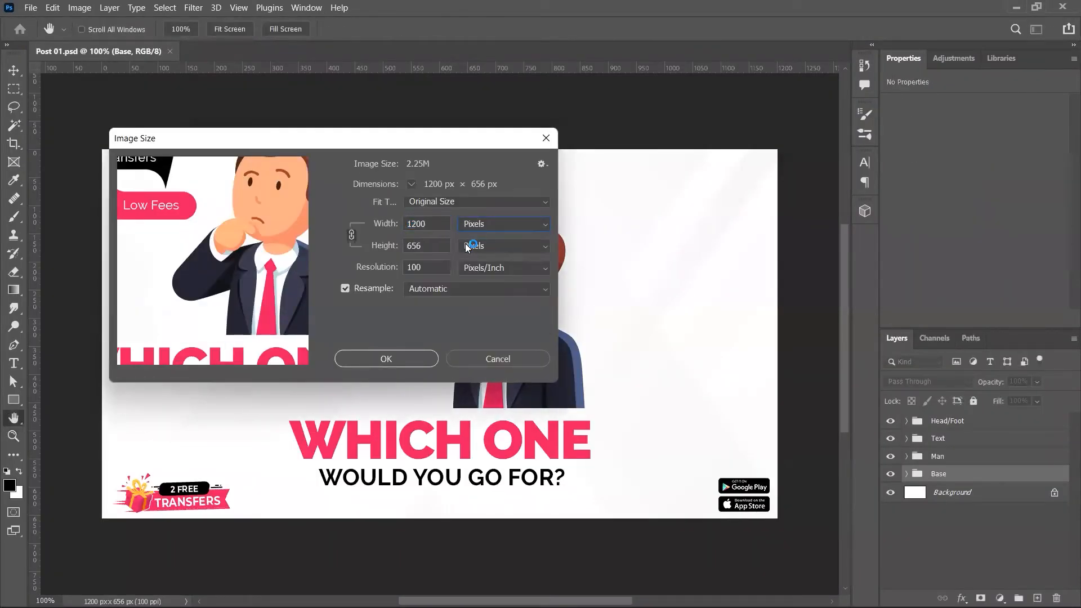
click(523, 360)
key(ctrl+w)
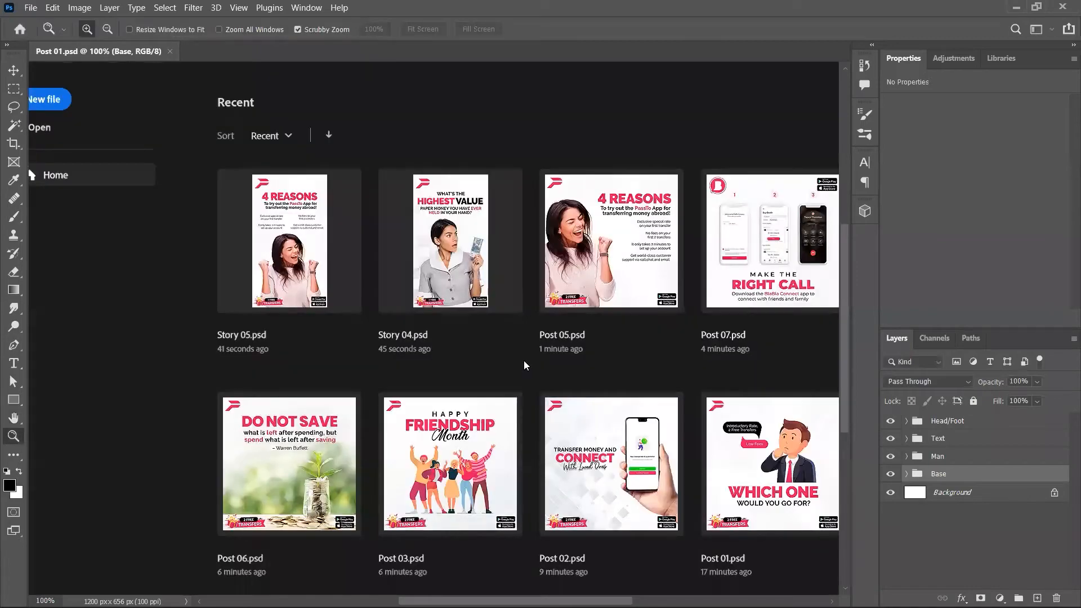
Step: Open Post 01.psd from the Facebook folder in Photoshop
key(alt+Tab)
key(alt+Up)
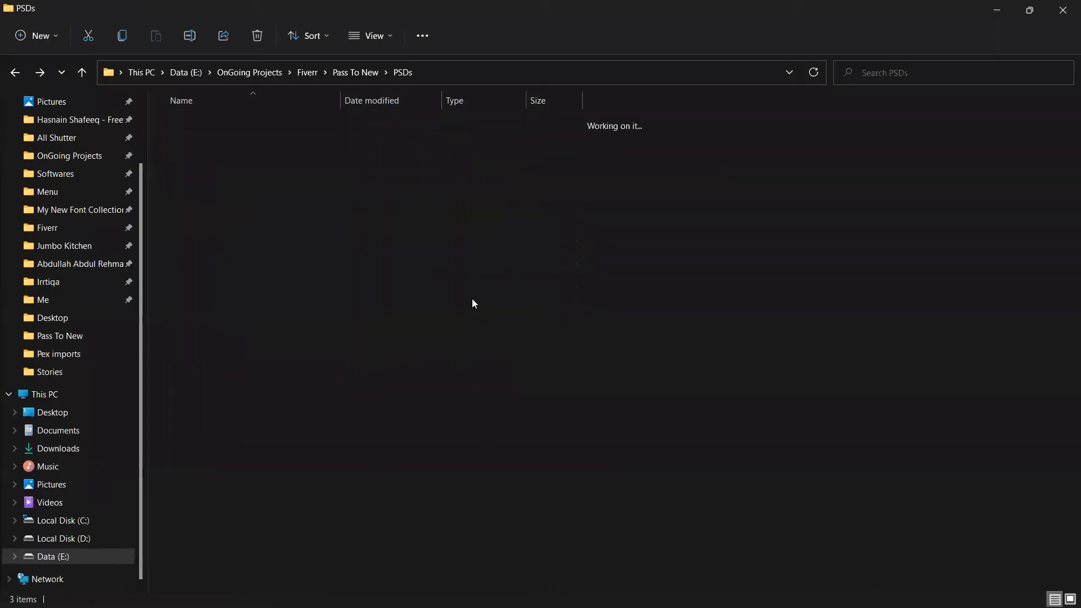
key(alt+Up)
key(Return)
key(Return)
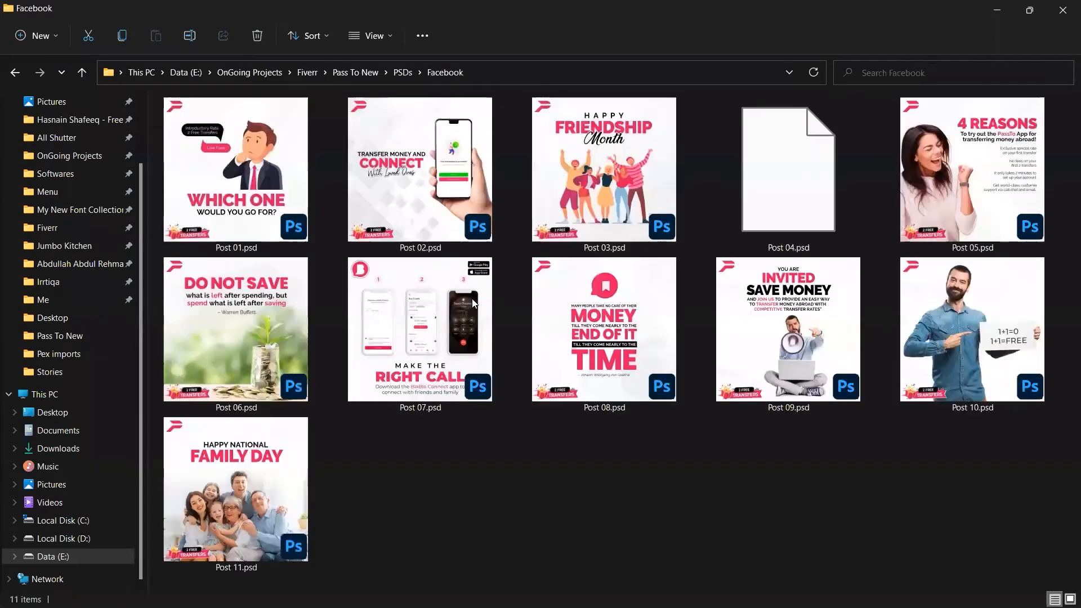
key(Down)
key(Up)
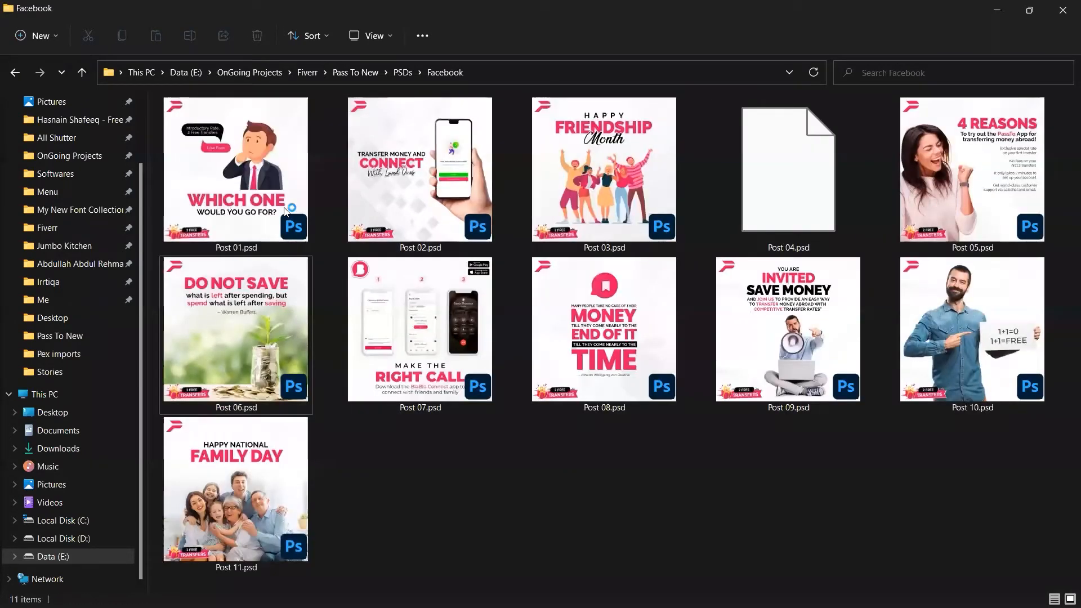
key(Return)
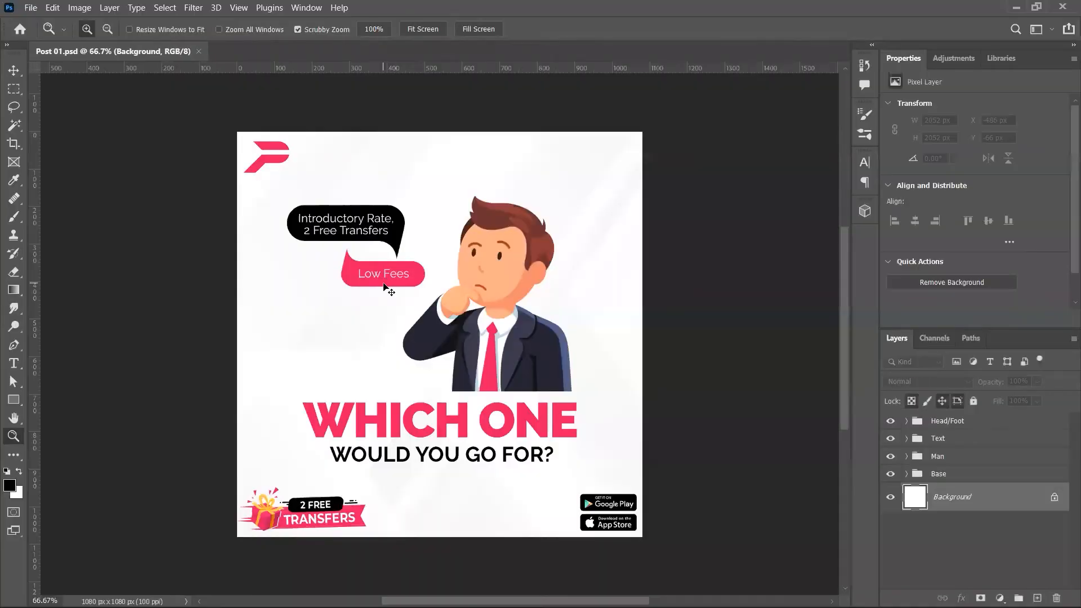
Step: Create a new blank 1000 × 656 px document, then return to Post 01 with the Move tool
key(ctrl+n)
double_click(638, 139)
text(1000)
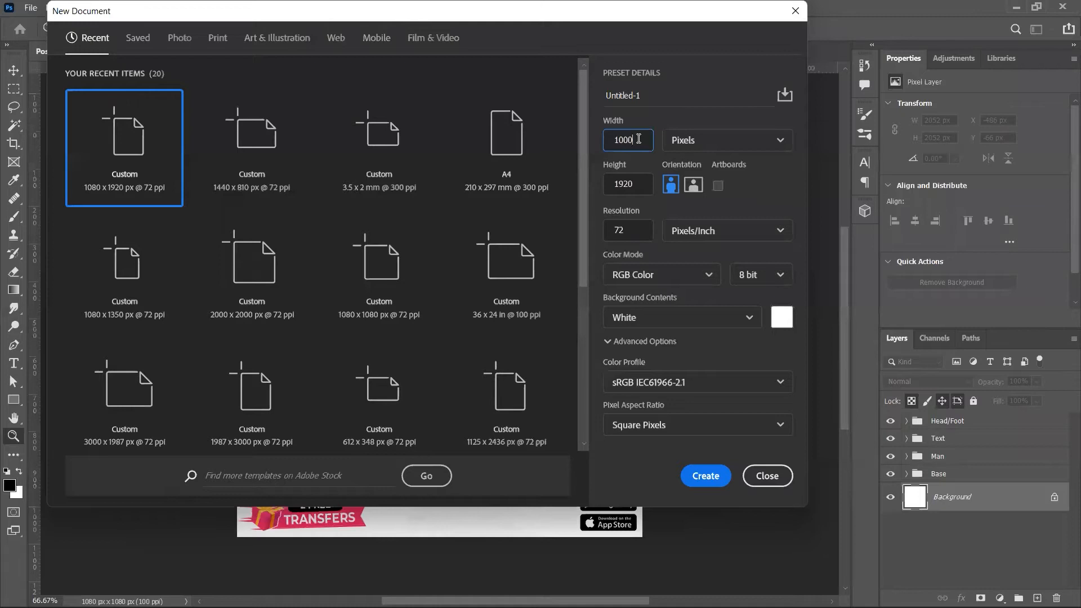
key(Tab)
text(656)
key(Return)
scroll(676, 246, left, 3)
scroll(676, 246, right, 8)
scroll(676, 246, left, 2)
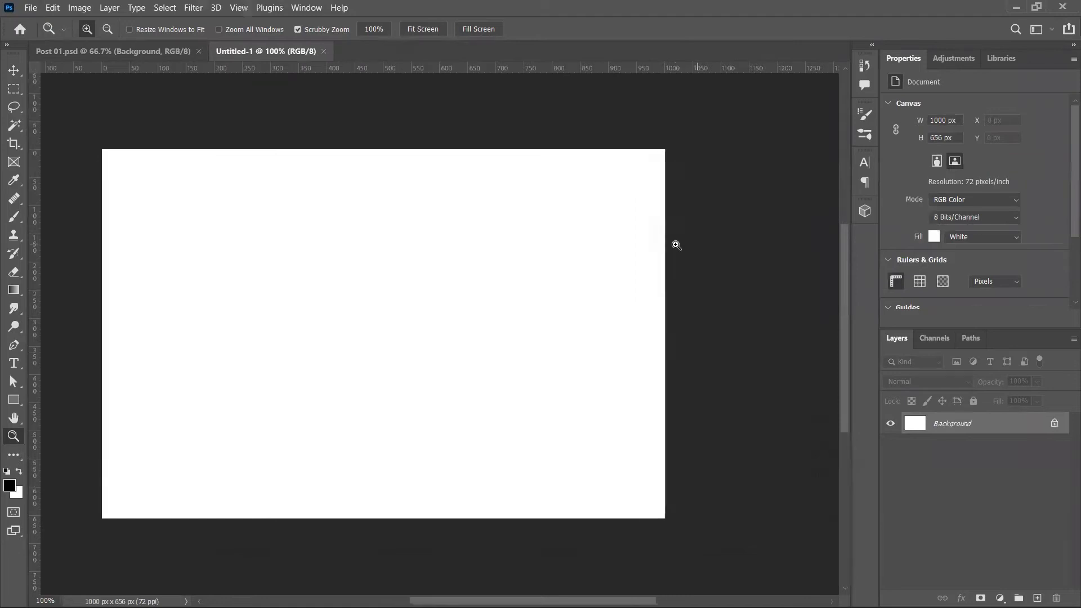
key(v)
key(ctrl+Tab)
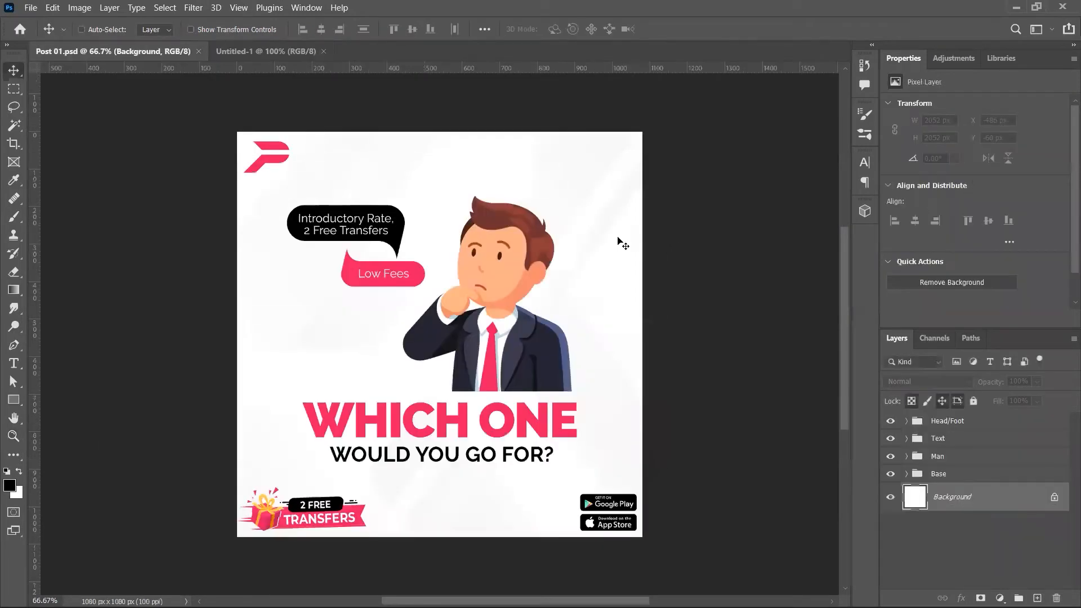
key(alt+Tab)
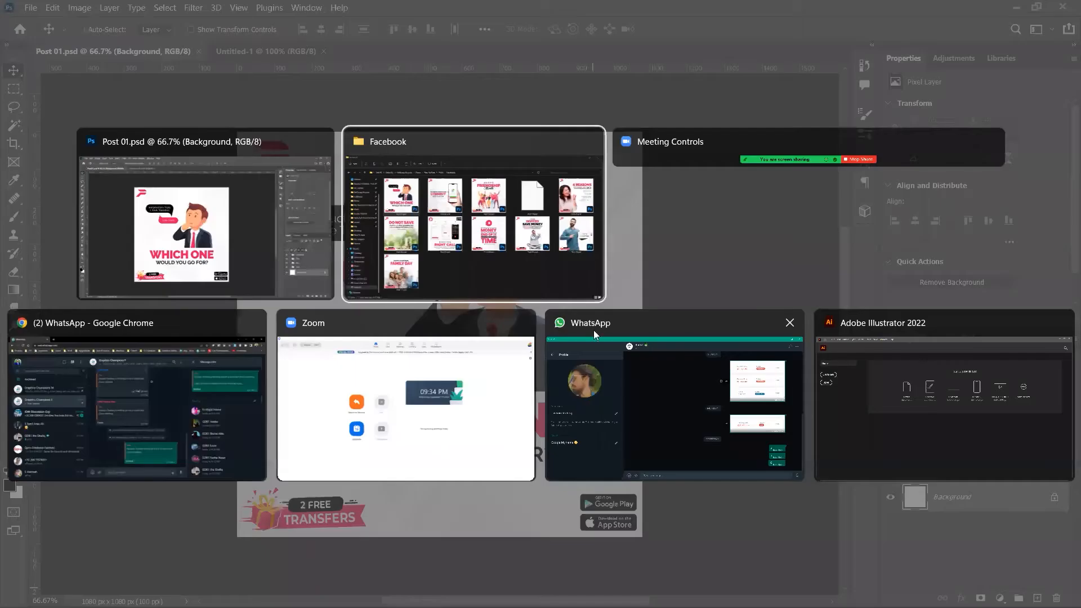
Step: Search Google in a new Chrome tab for 'twitter post size'
click(152, 439)
key(ctrl+t)
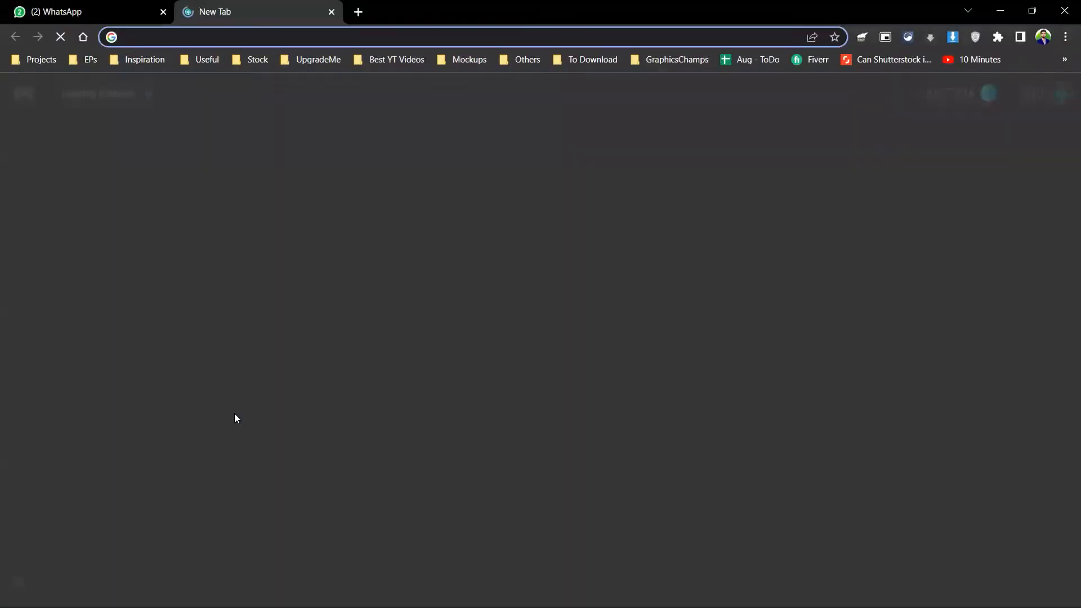
text(twitter post size)
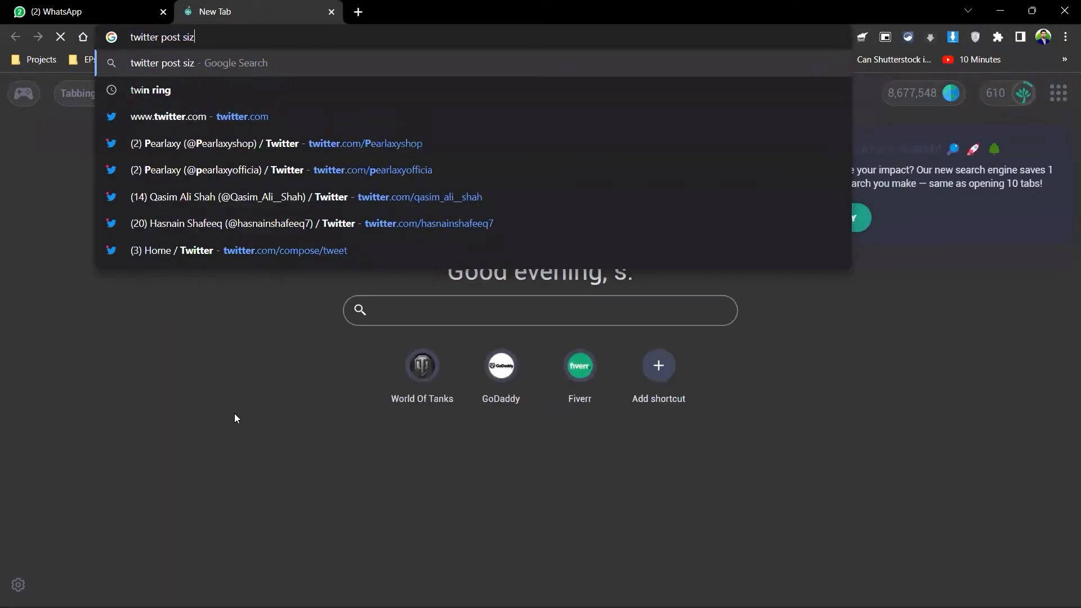
key(Return)
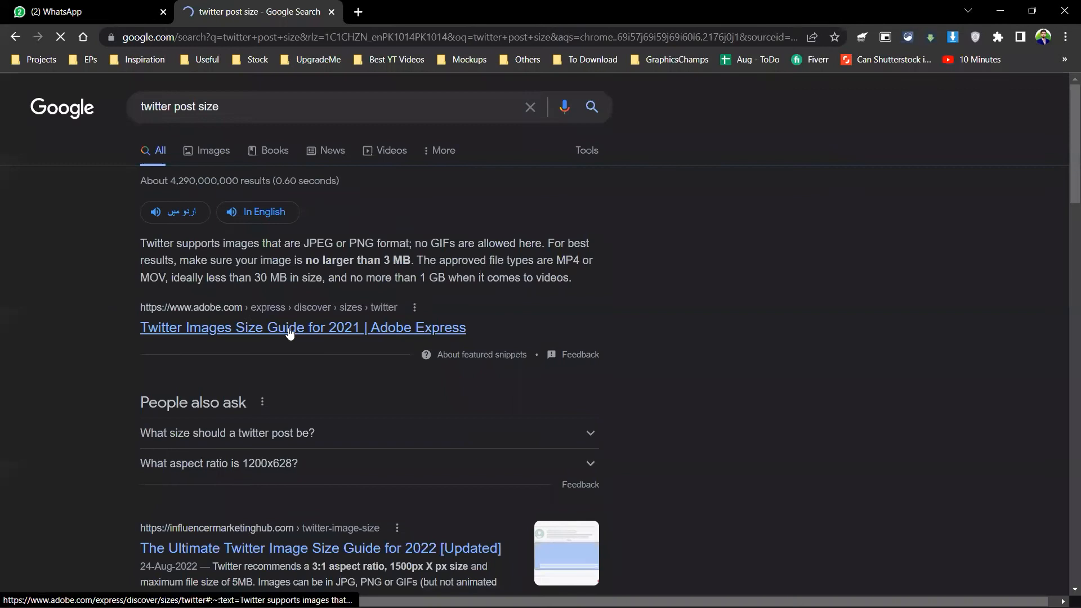
scroll(453, 263, down, 1)
scroll(452, 263, down, 1)
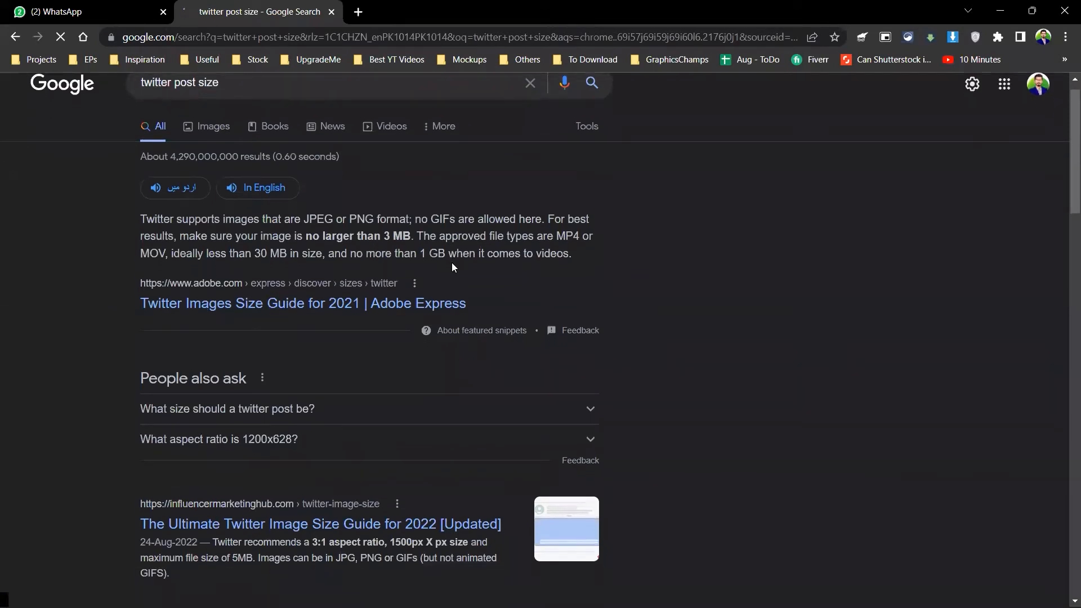
scroll(452, 263, up, 2)
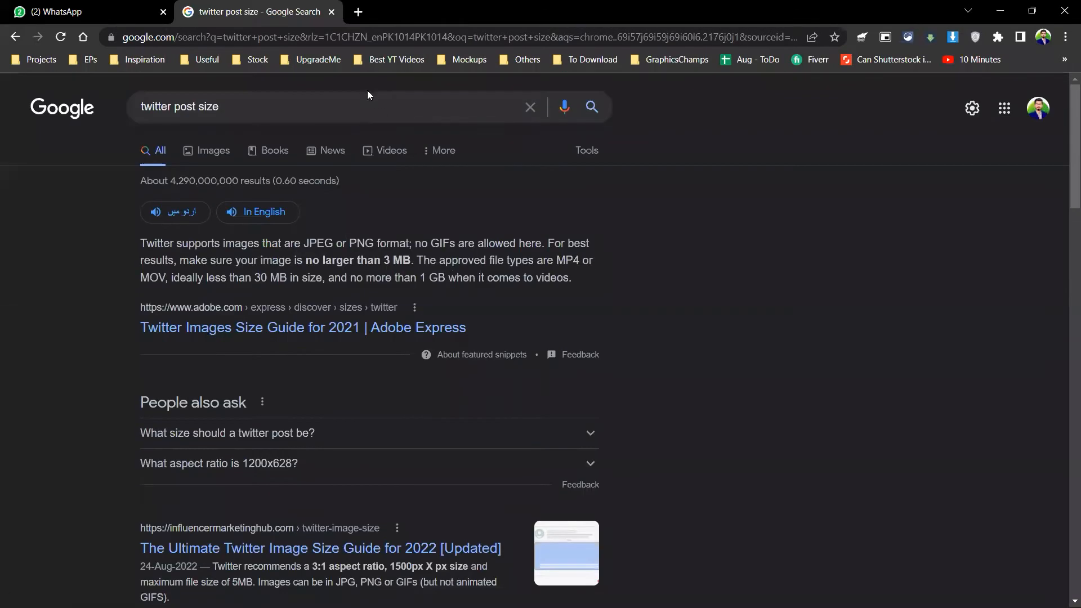
Step: Refine the search to 'twitter post dimensions' and highlight 1600 x 900 in the snippet
double_click(366, 107)
click(366, 107)
text(dime)
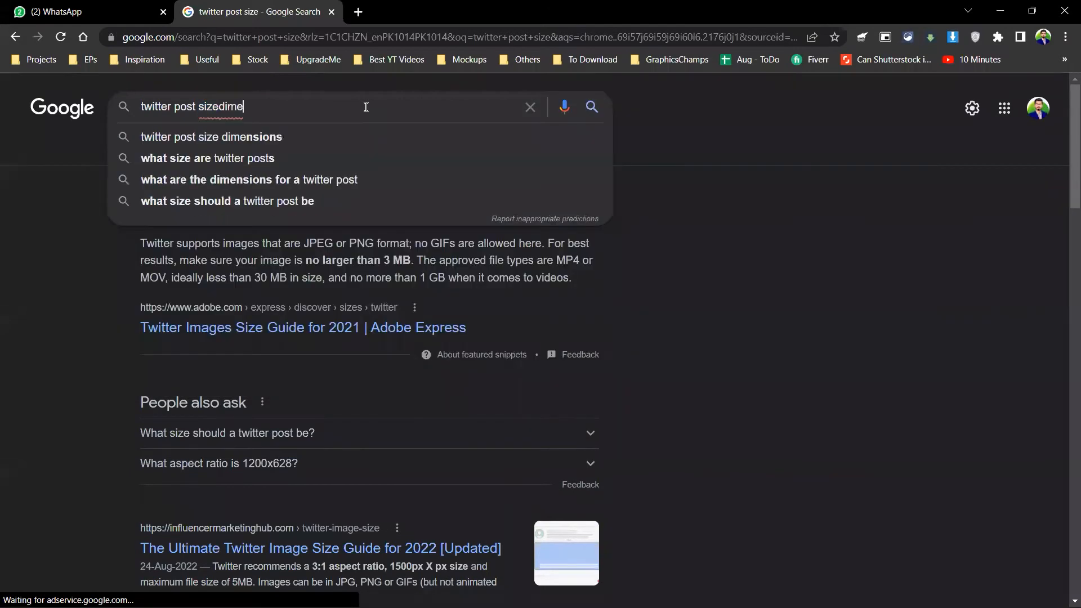
key(ctrl+BackSpace)
text(dime)
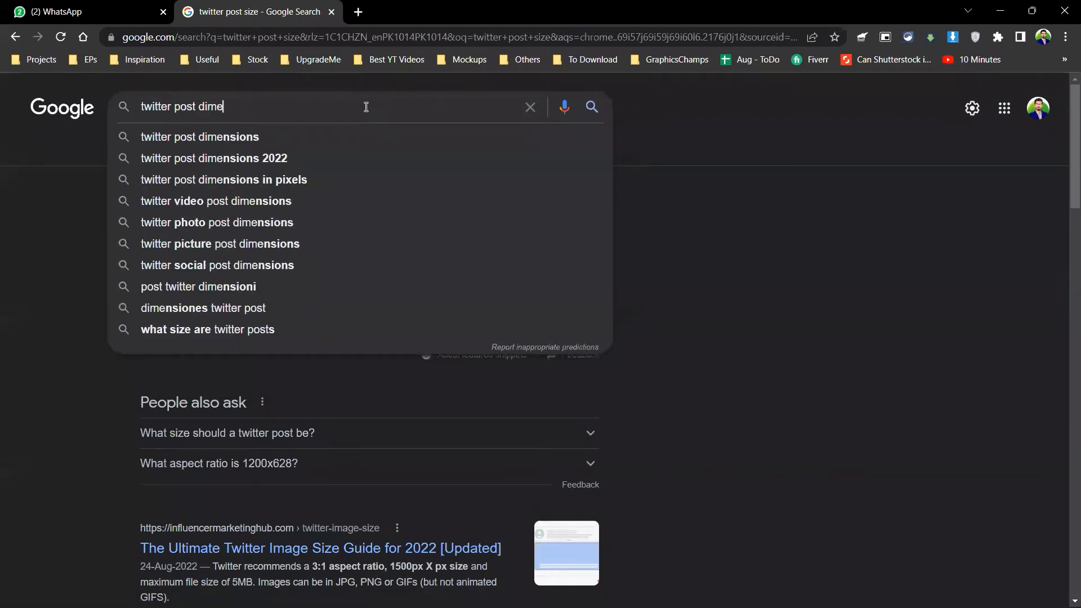
key(Down)
key(Return)
click(366, 107)
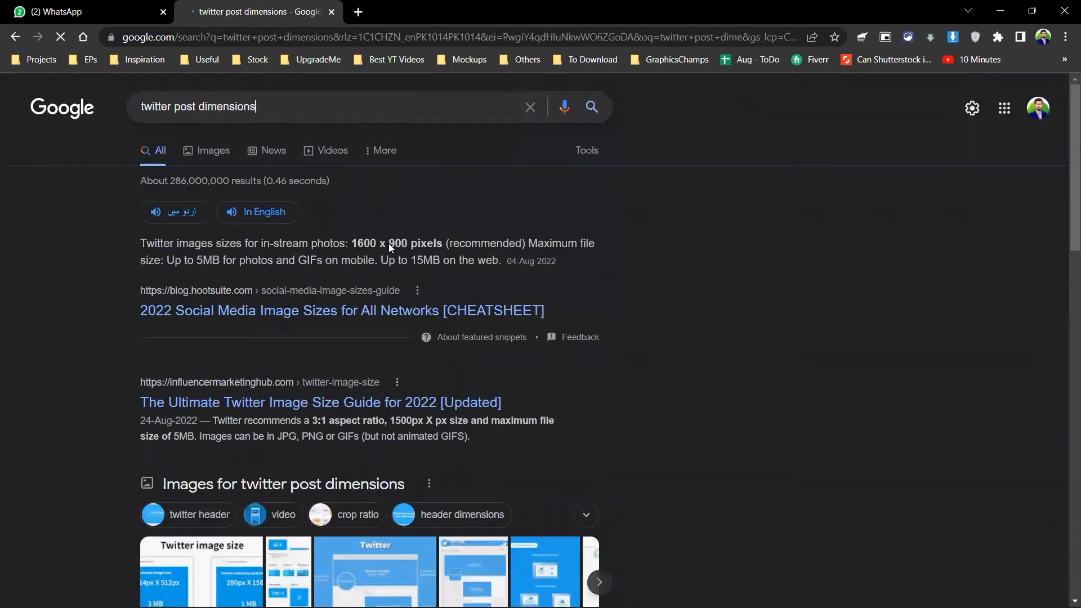
click(71, 399)
drag(352, 243, 407, 243)
Step: Create a new 1600 × 900 px document
key(alt+Tab)
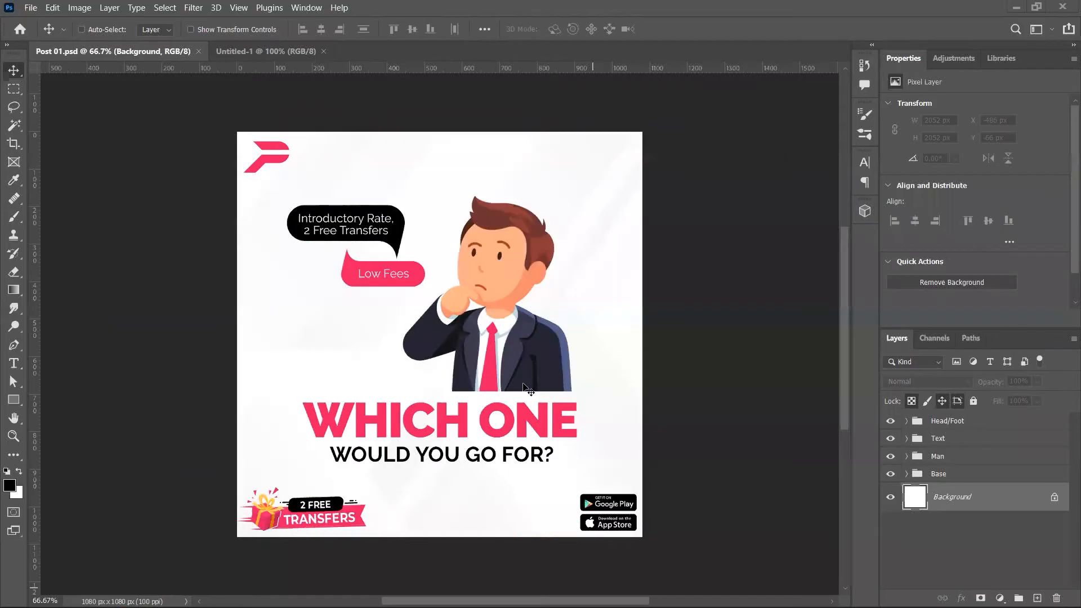
key(ctrl+n)
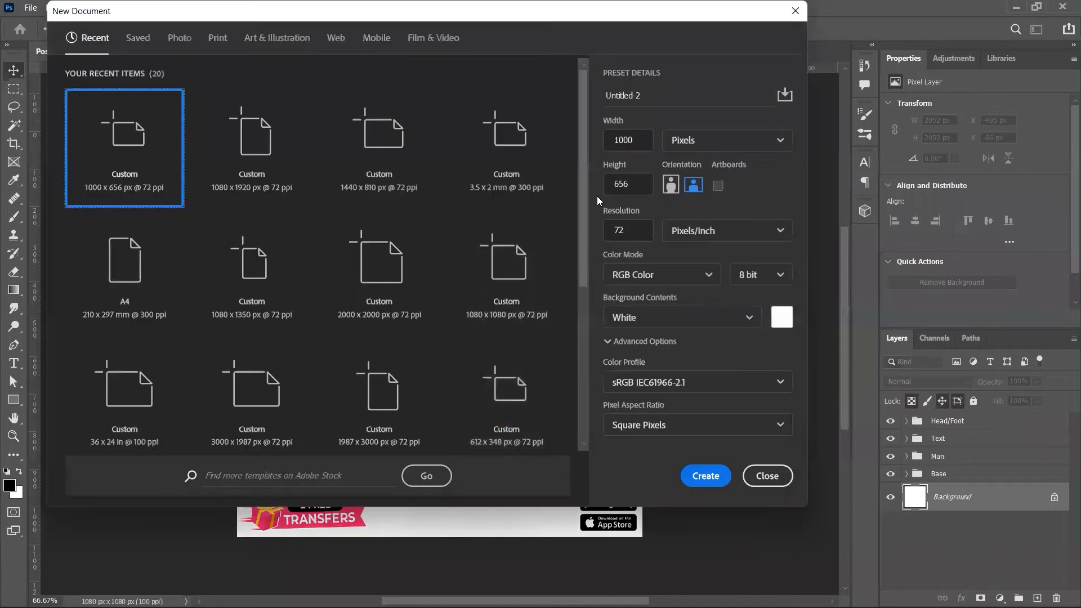
double_click(630, 139)
text(1600)
key(Tab)
text(900)
key(Return)
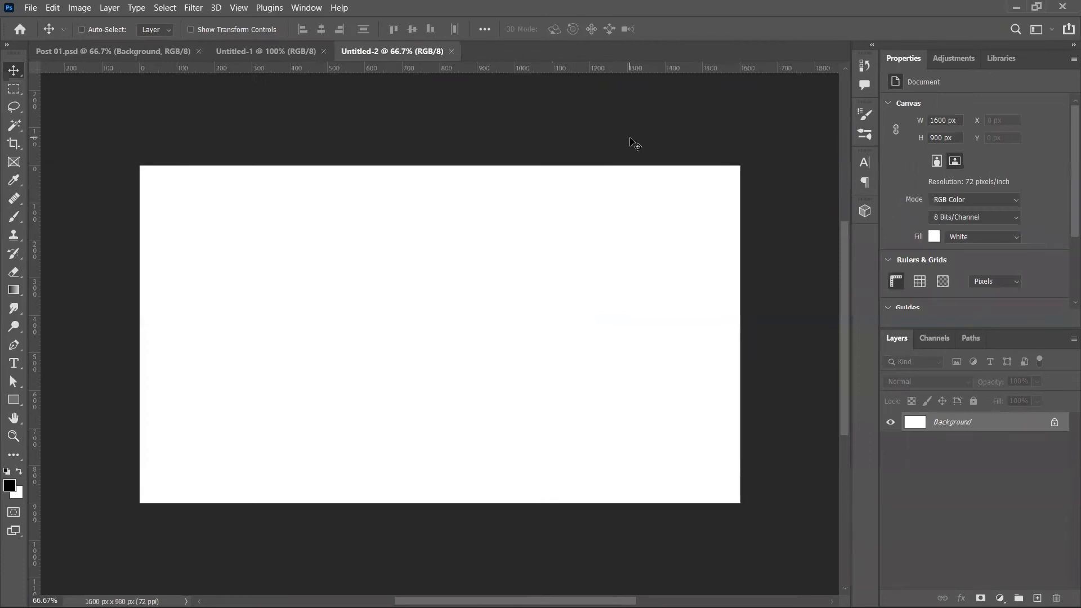
Step: Resize the image in pixels to width 3200, making it 3200 × 1800
key(ctrl+alt+i)
key(Tab)
key(Down)
key(Up)
key(Up)
key(shift+Tab)
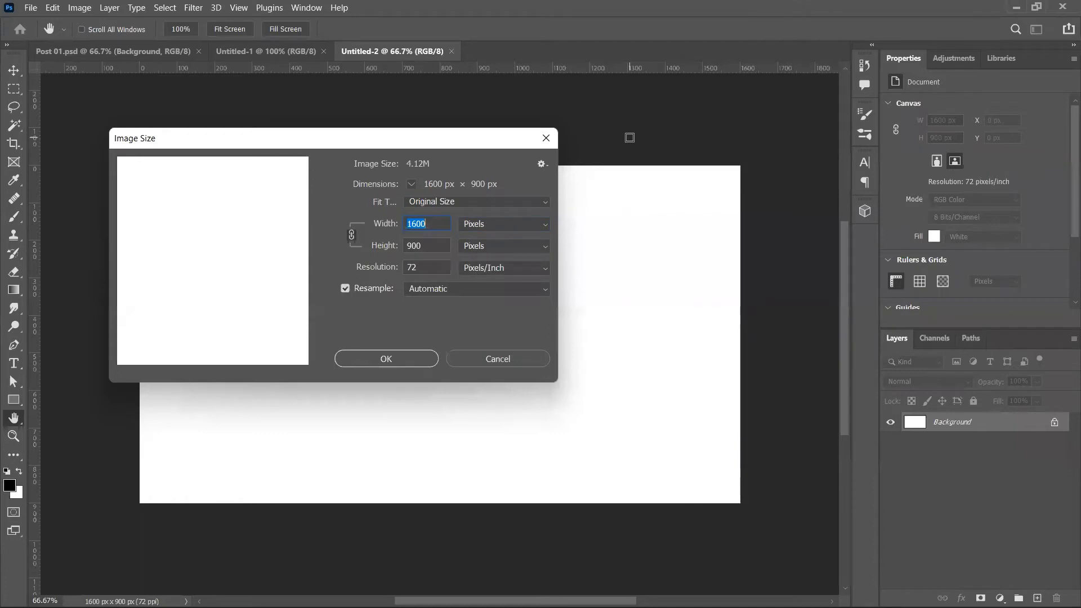
text(1000)
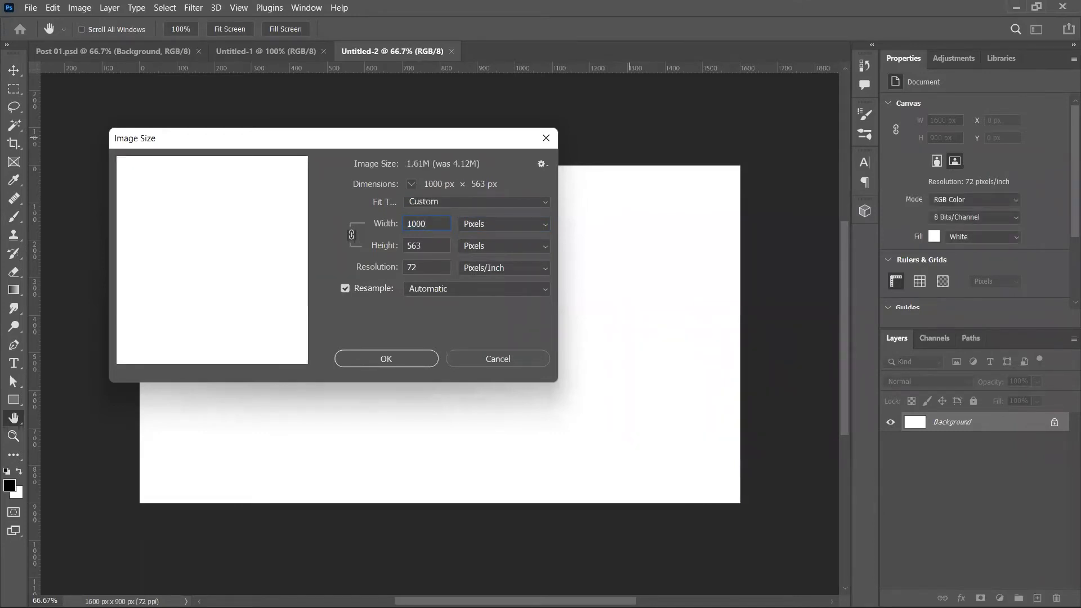
key(ctrl+a)
key(BackSpace)
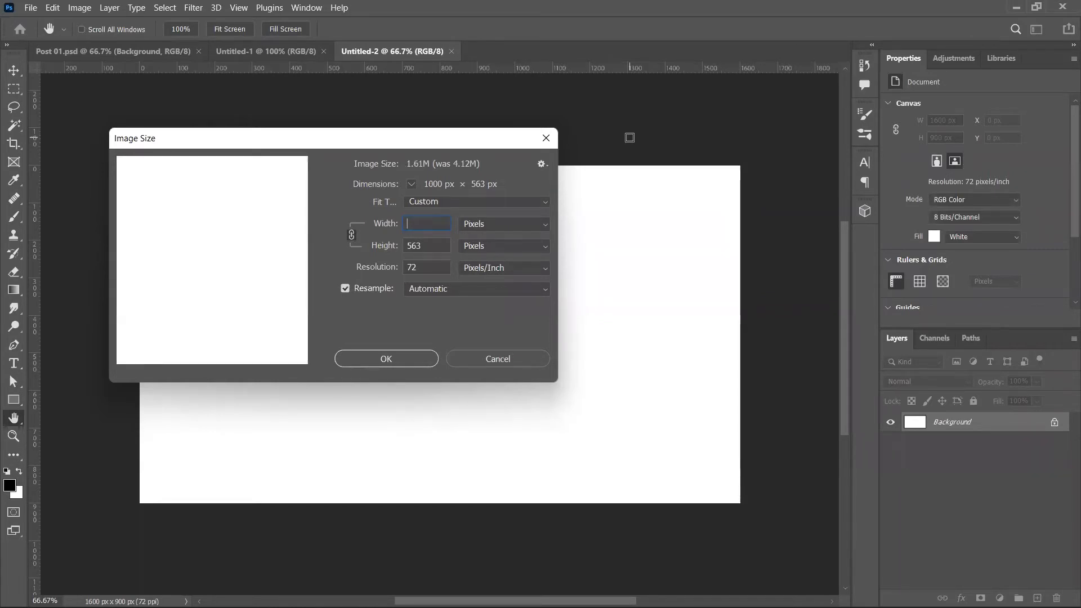
text(1600)
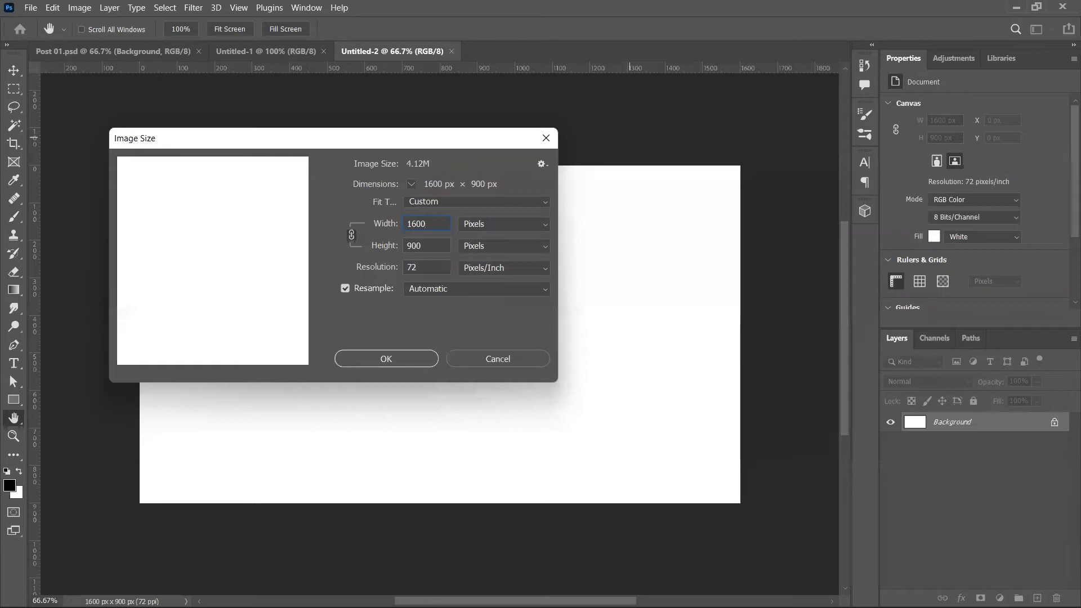
key(ctrl+a)
text(3200)
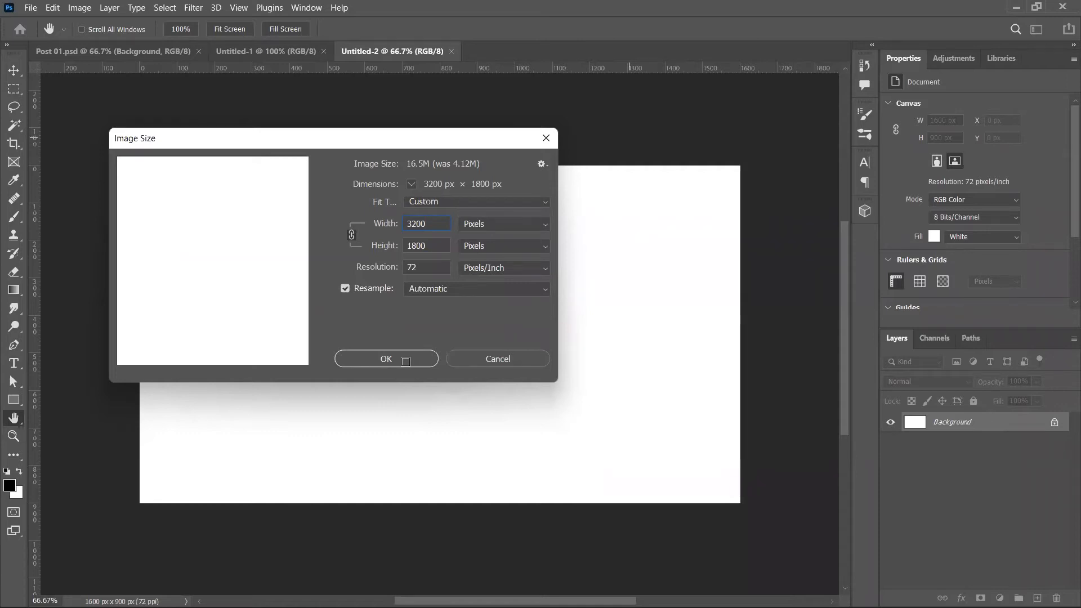
click(386, 358)
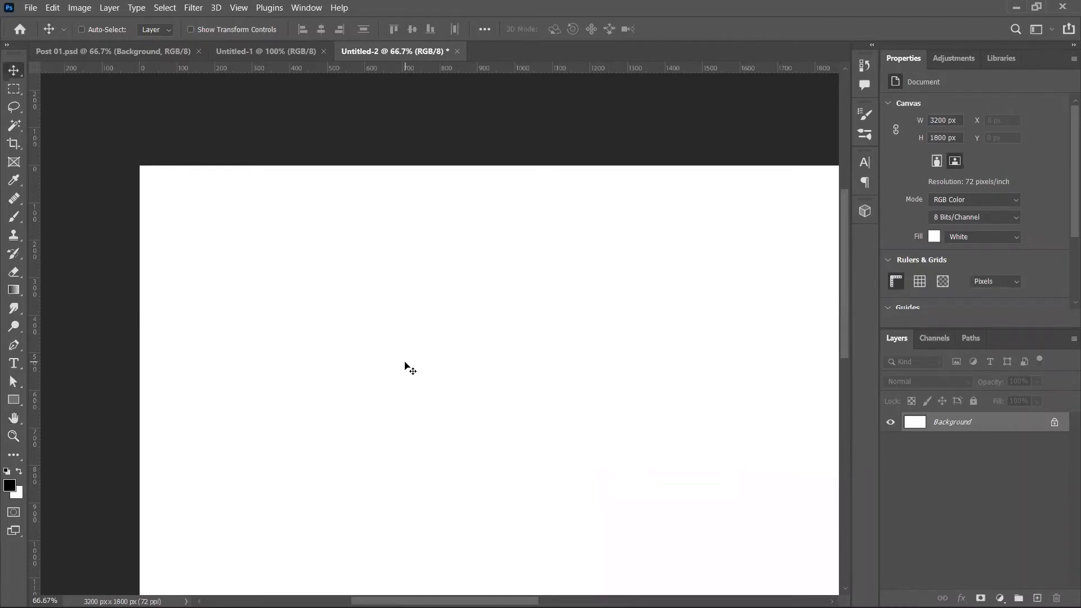
Step: Zoom out, close the resized document without saving, and start a new document
key(ctrl+minus)
key(ctrl+minus)
key(ctrl+minus)
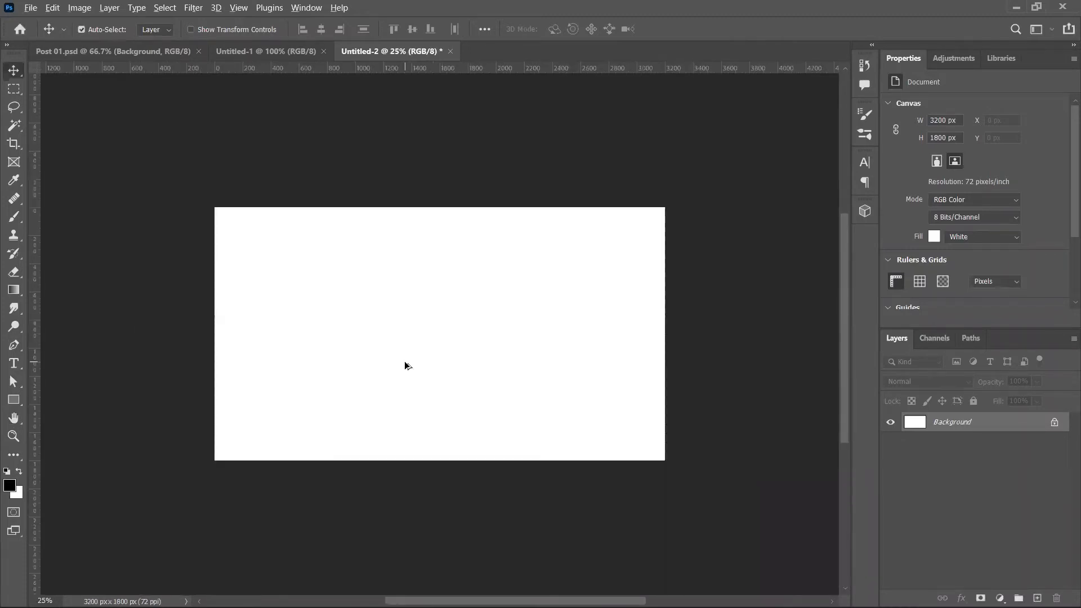
key(ctrl+w)
key(n)
key(alt+Tab)
key(alt+Tab)
key(ctrl+n)
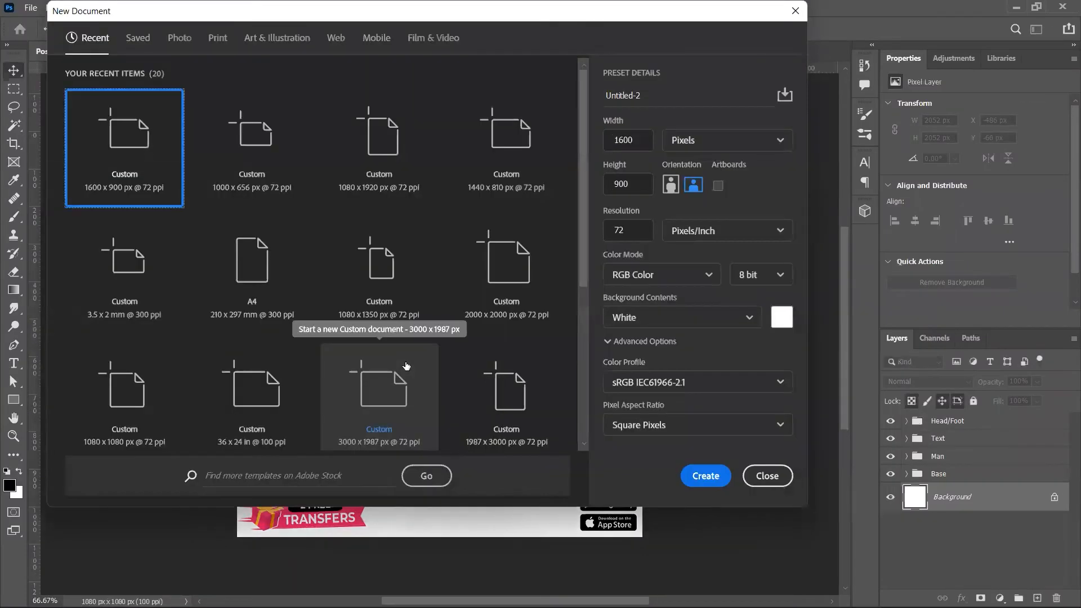
Step: Create the 1600 × 900 Untitled-2 document, copy Post 01's Base group into it, and close Untitled-1
click(637, 185)
key(Return)
key(ctrl+Tab)
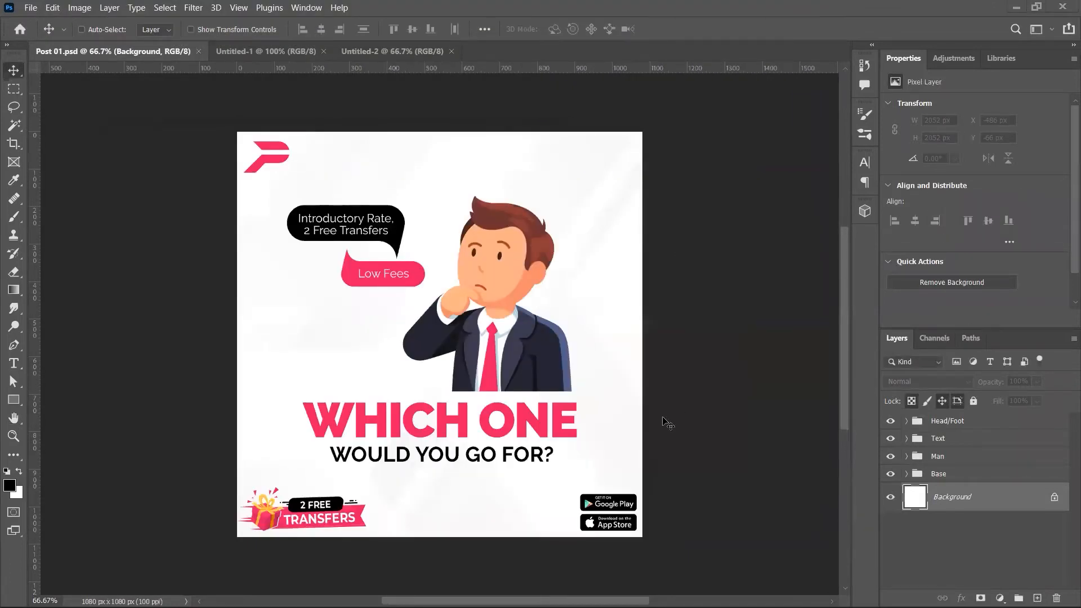
click(958, 438)
click(958, 473)
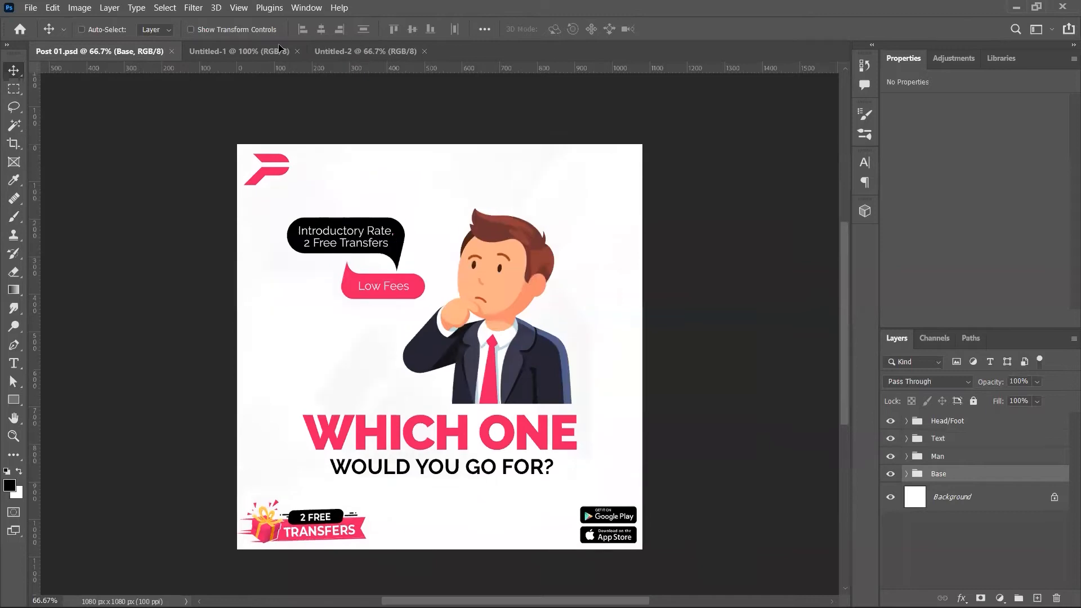
click(278, 47)
drag(362, 52, 509, 403)
click(267, 50)
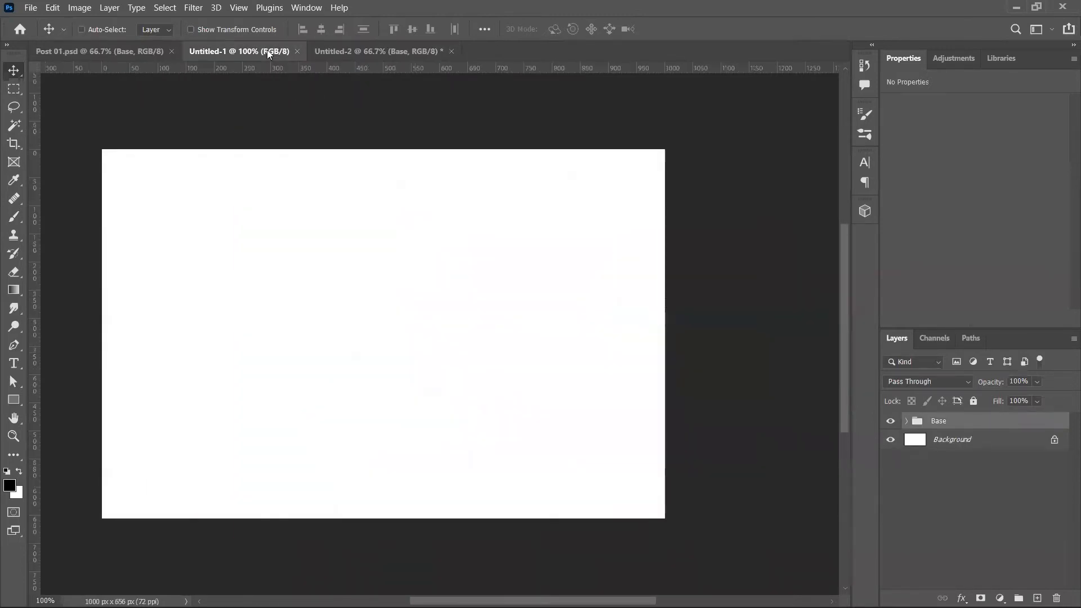
key(ctrl+w)
key(ctrl+w)
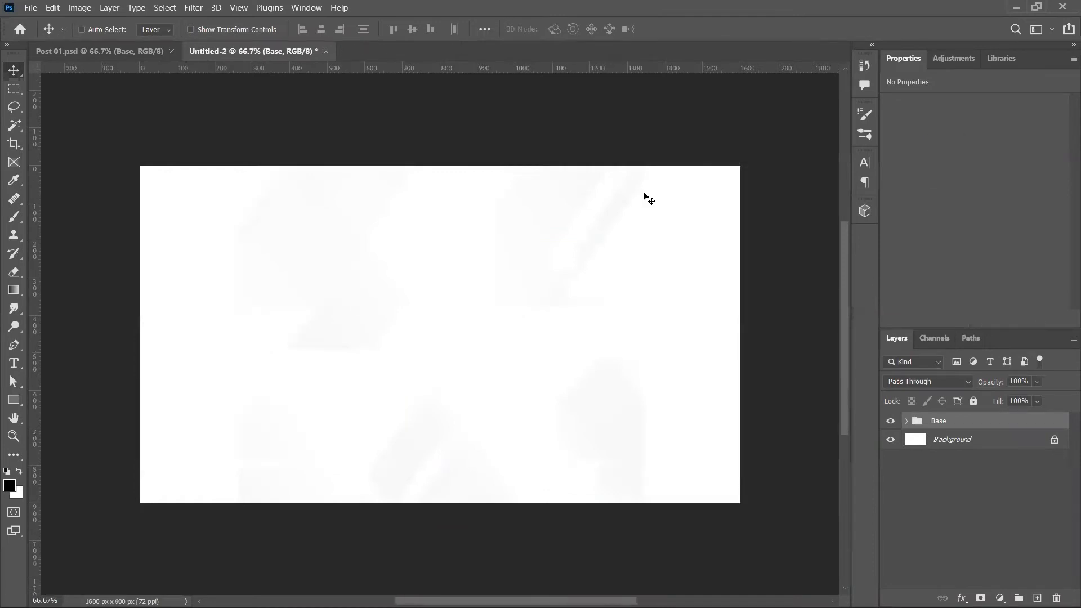
Step: Scale the Base background up to cover the wide canvas
key(ctrl+t)
drag(238, 336, 82, 347)
key(Return)
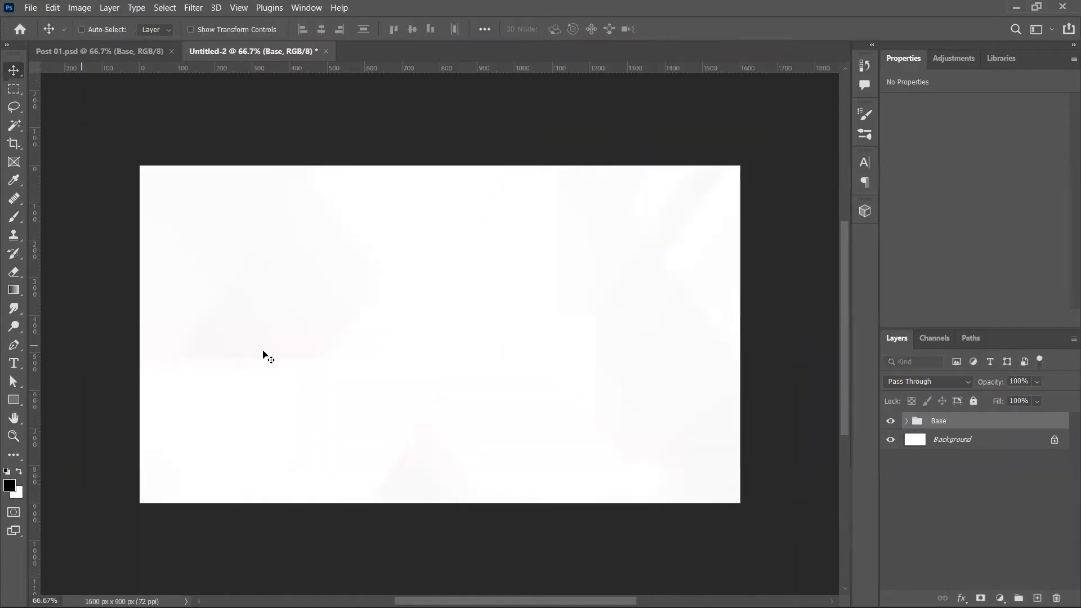
Step: Copy the Text, Man and Head/Foot groups from Post 01 into Untitled-2
key(ctrl+Tab)
click(956, 458)
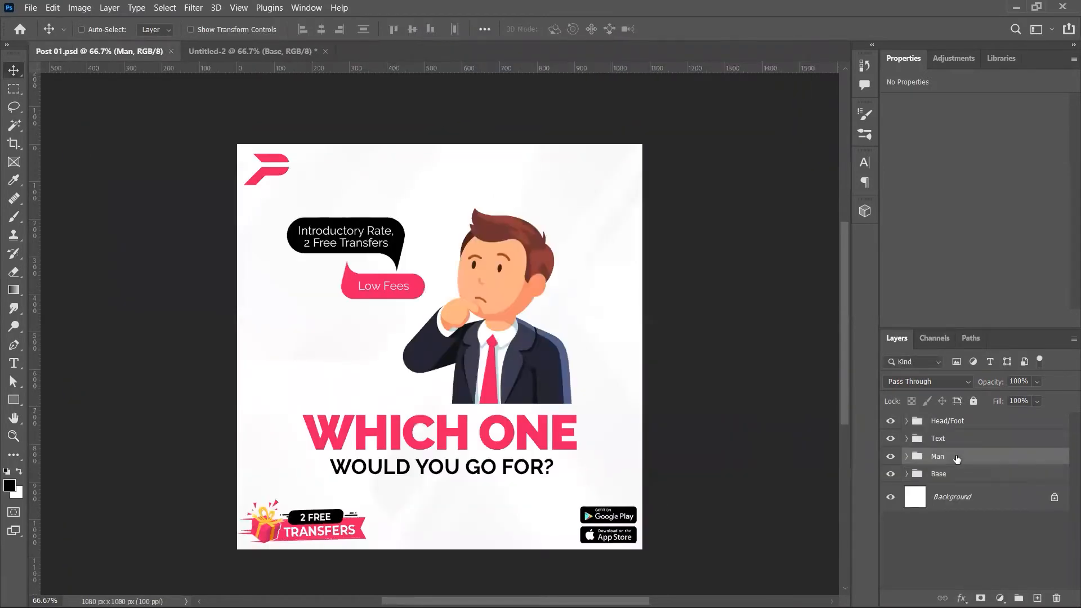
click(968, 442)
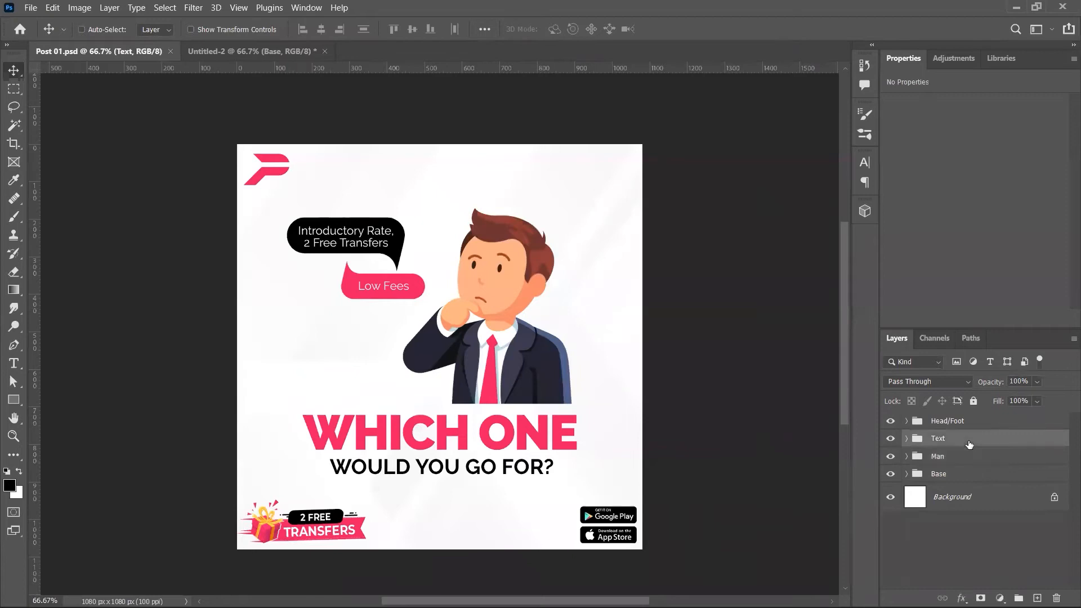
drag(272, 51, 532, 403)
key(Tab)
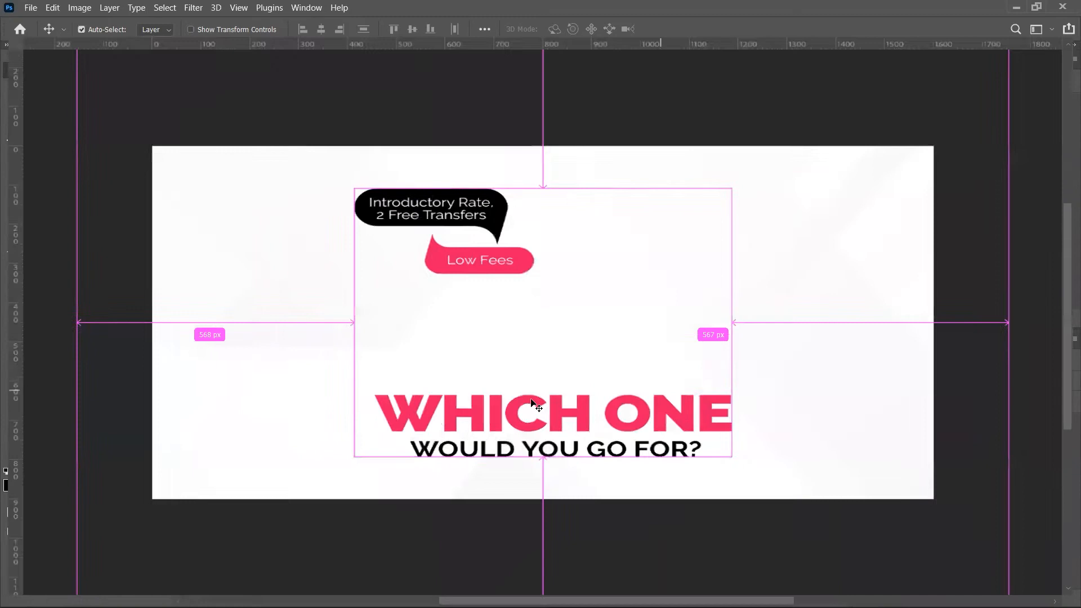
key(Tab)
key(ctrl+Tab)
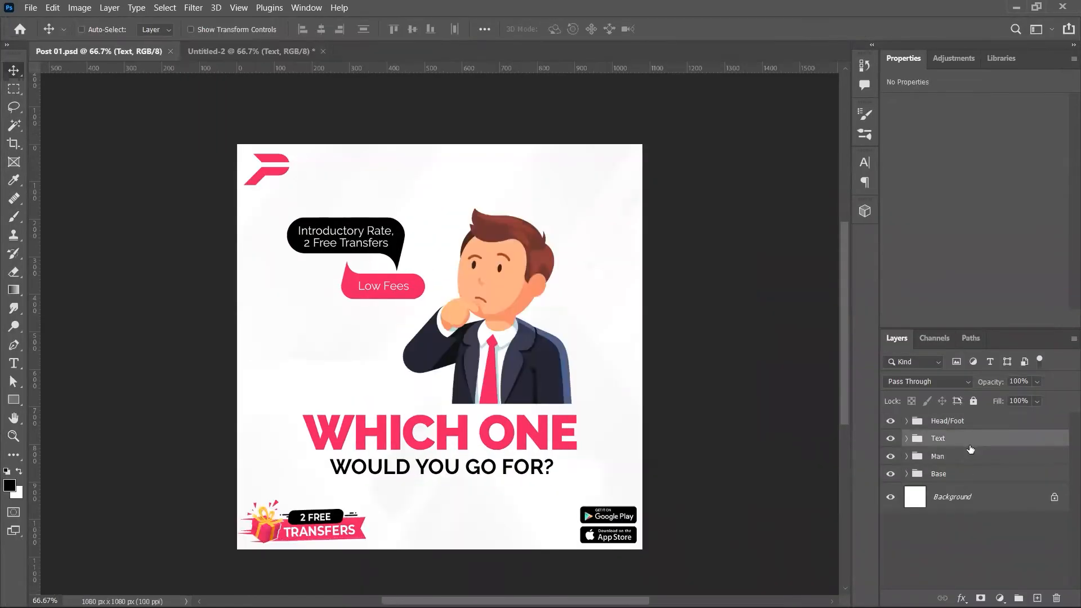
click(964, 456)
ctrl+click(960, 425)
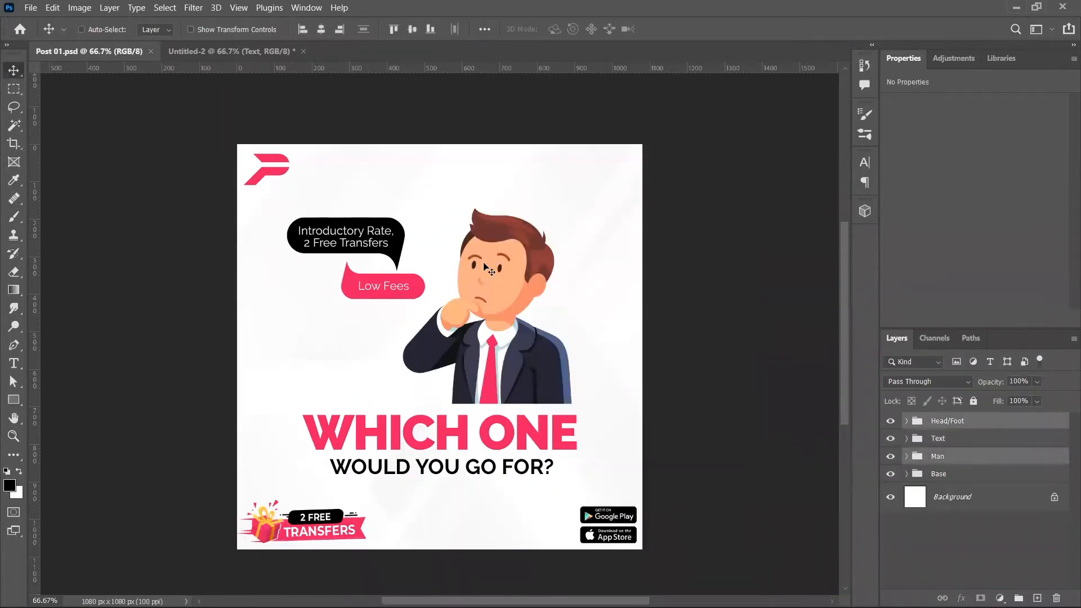
drag(347, 79, 571, 354)
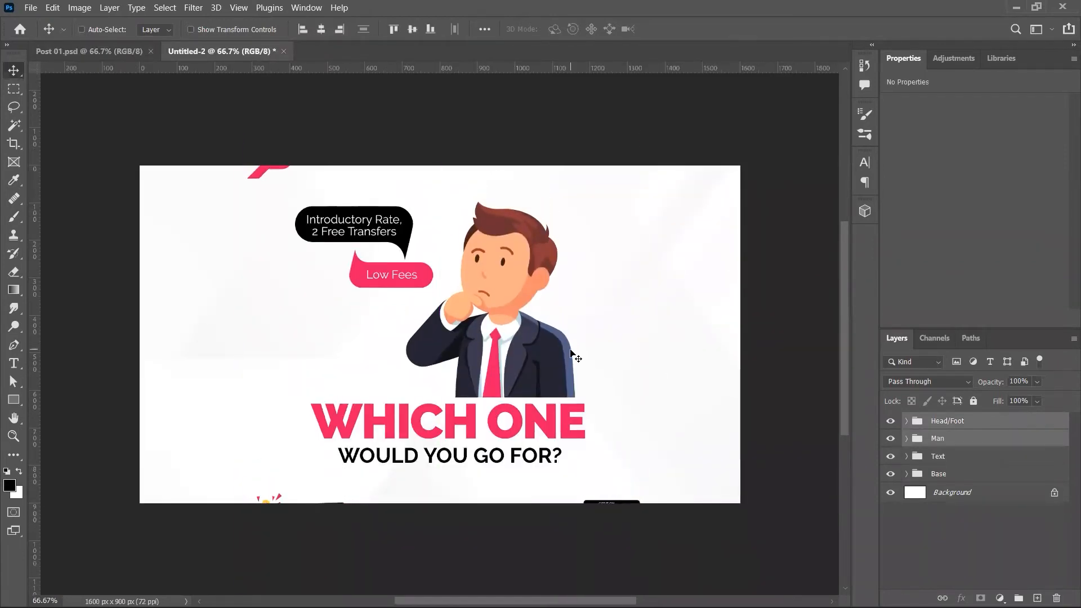
Step: Expand Head/Foot and move the Logo into the top-left corner
click(959, 424)
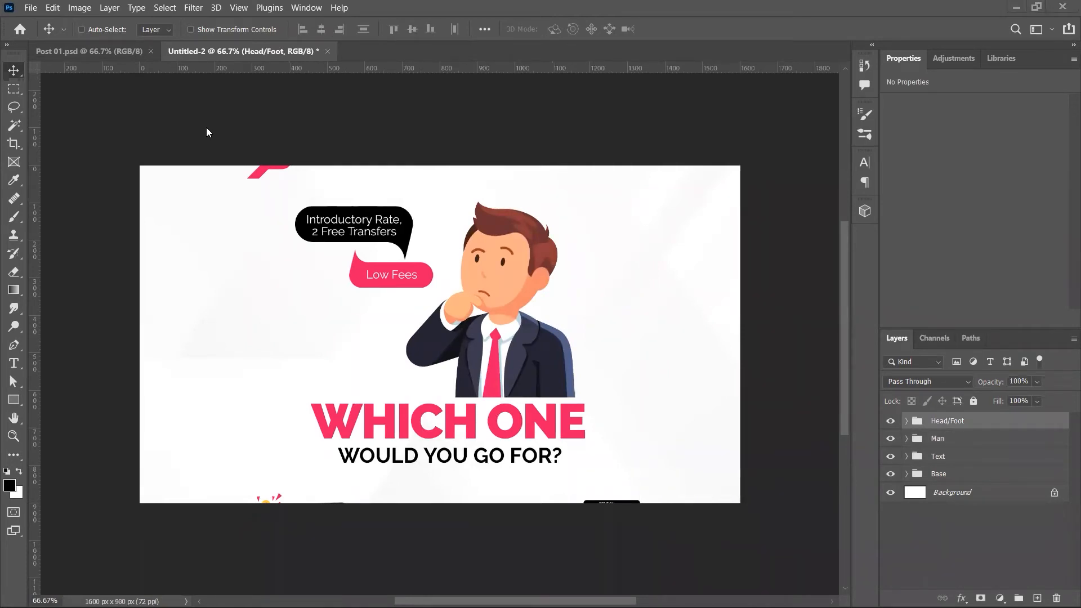
click(906, 421)
click(938, 438)
drag(333, 148, 229, 174)
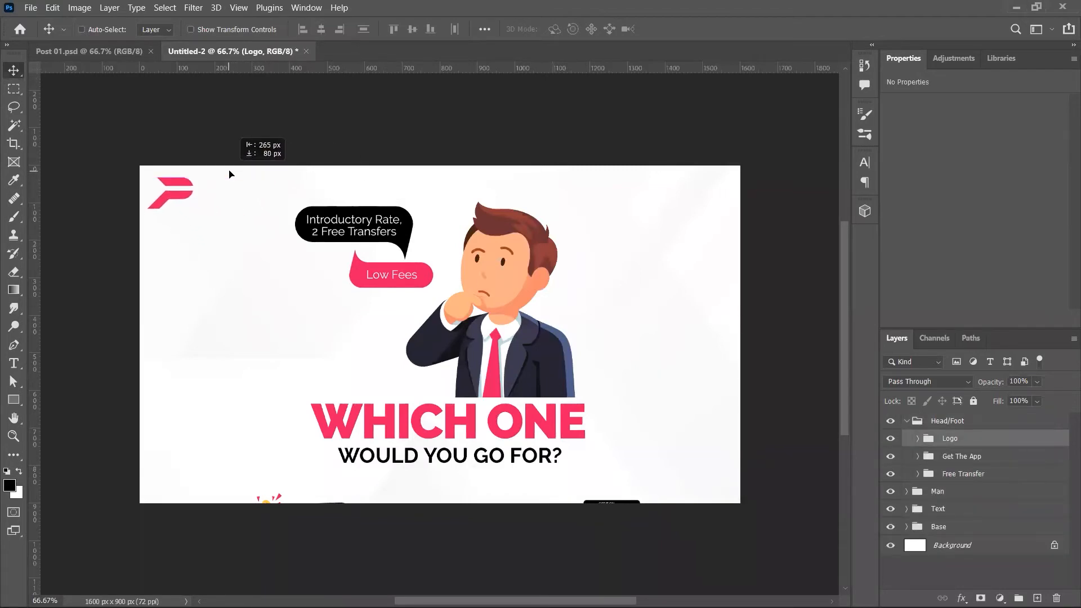
Step: Place the Get The App badges bottom-right and 2 FREE TRANSFERS bottom-left
click(951, 456)
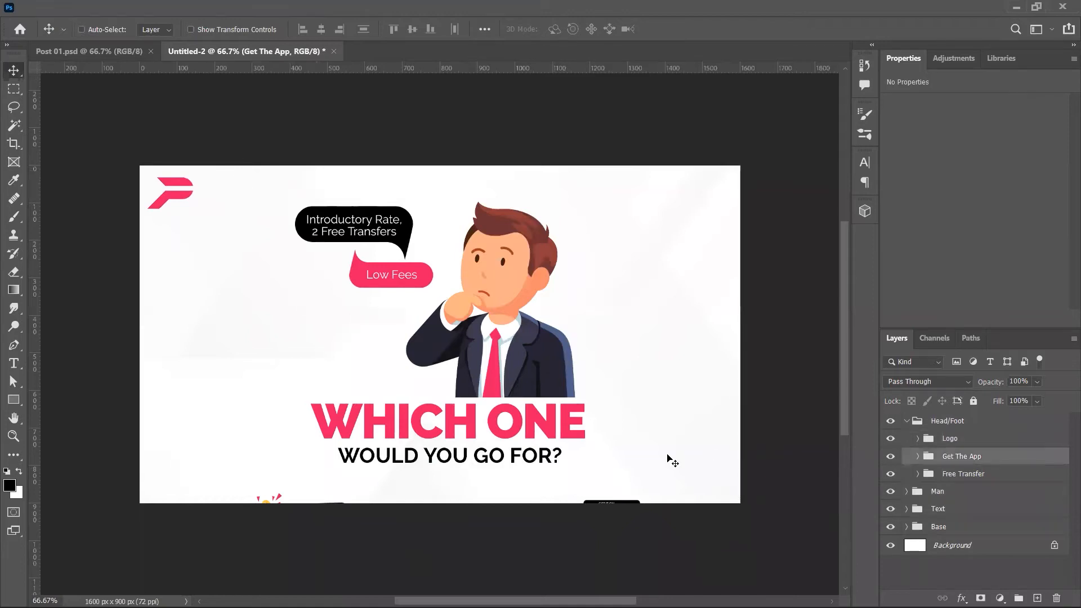
drag(669, 458, 685, 412)
drag(756, 421, 757, 419)
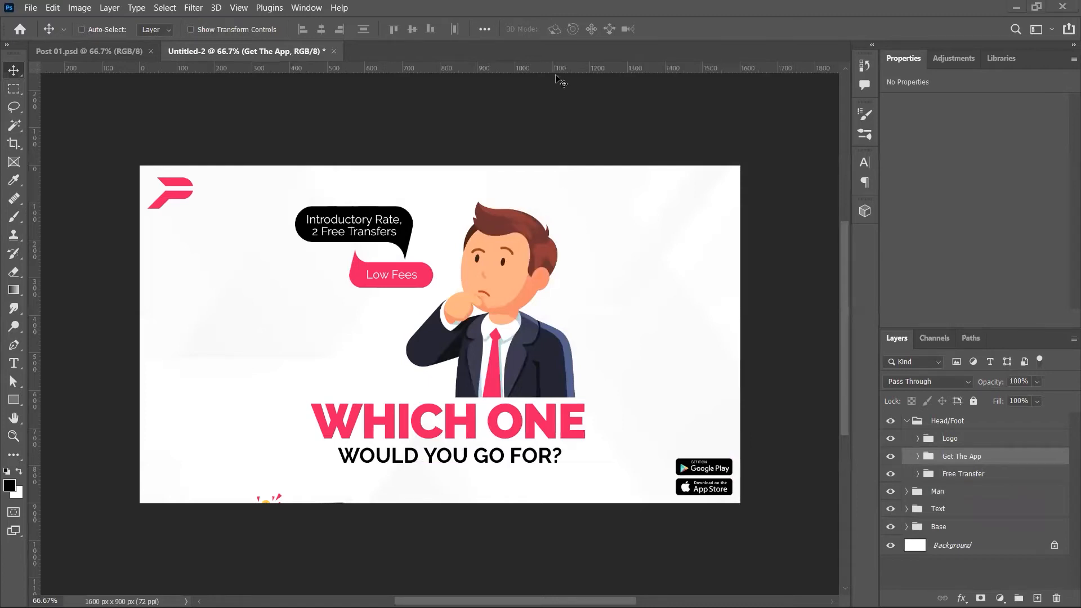
click(957, 473)
drag(331, 534, 226, 489)
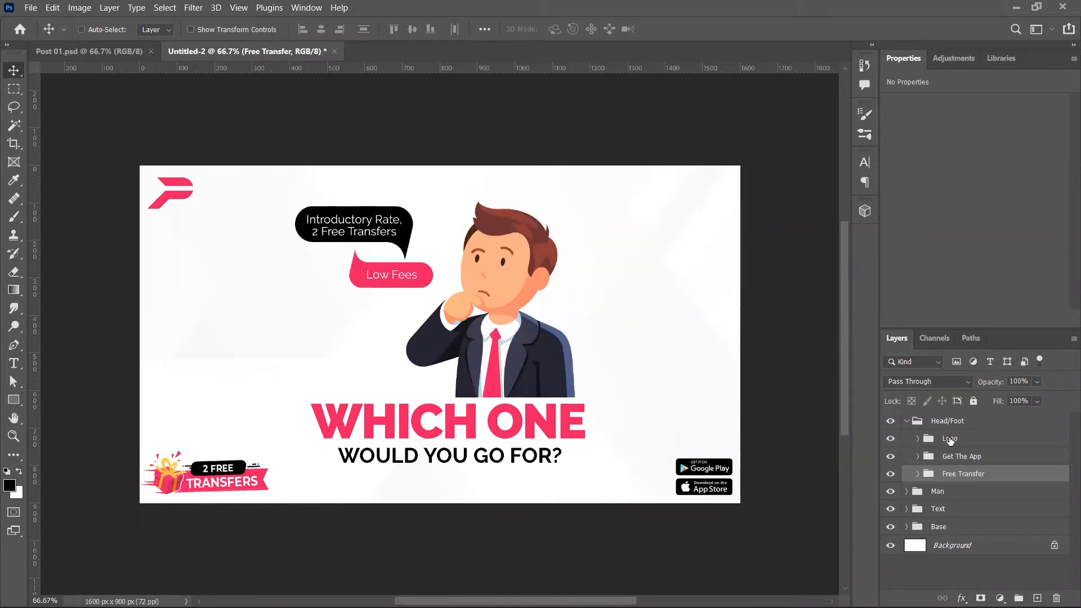
click(912, 423)
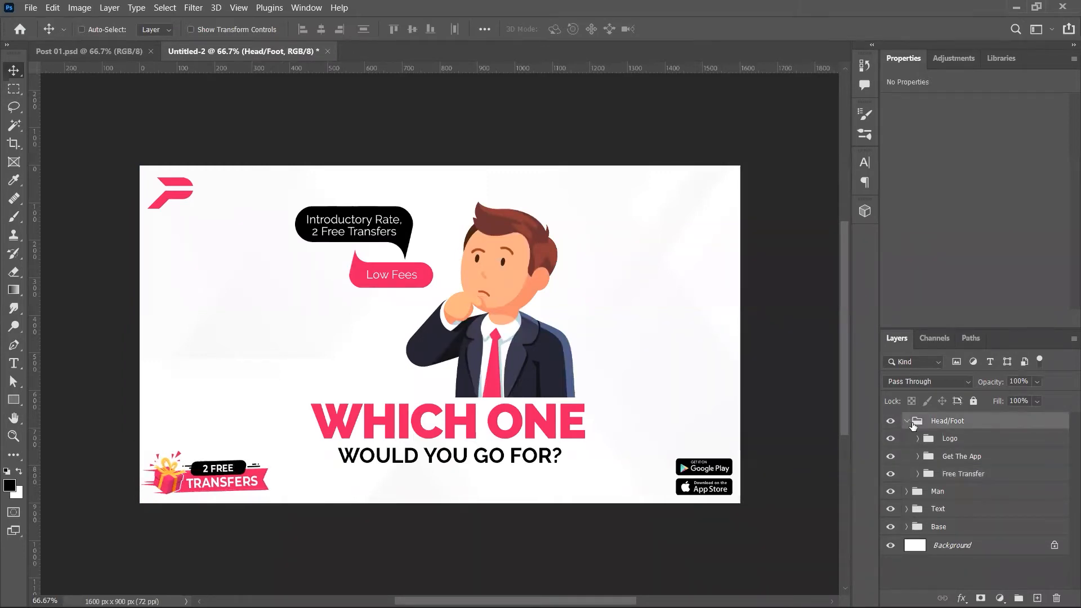
click(963, 475)
key(shift+Right)
key(shift+Right)
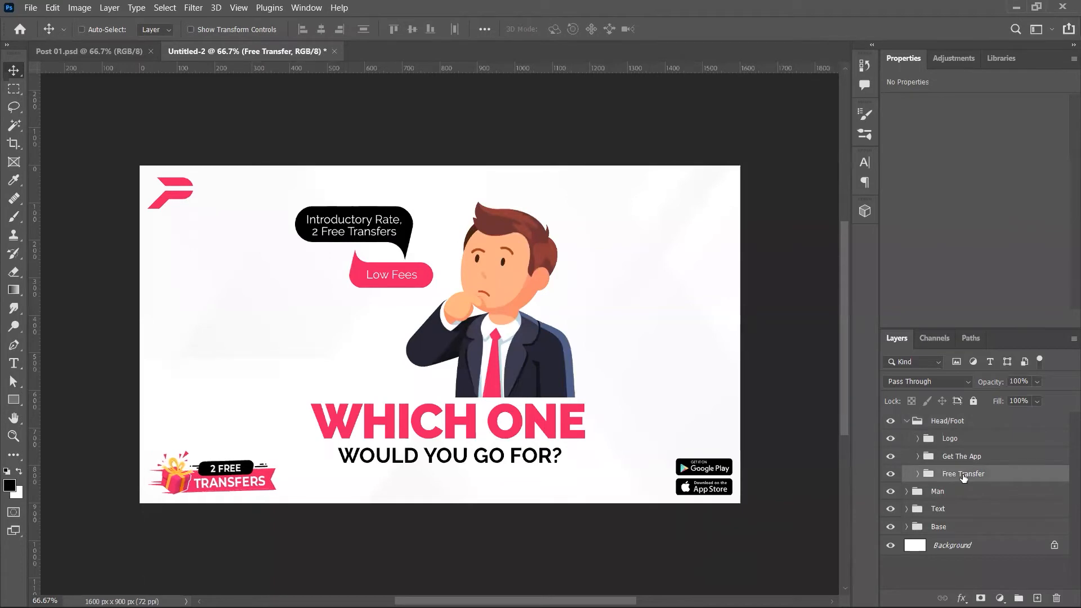
click(907, 421)
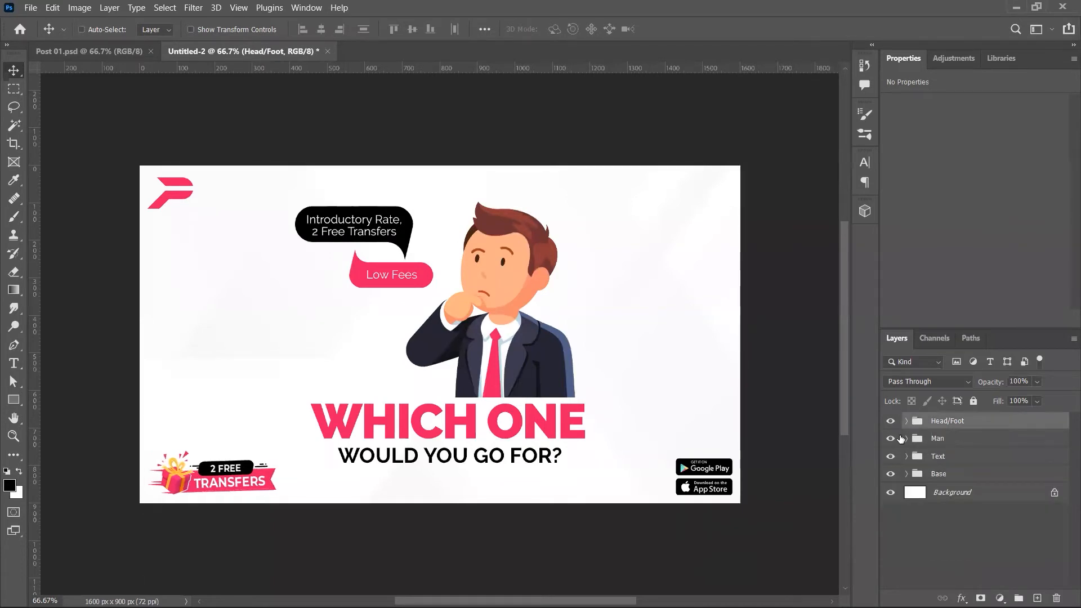
Step: Select the Man and Text groups together and delete them
click(925, 439)
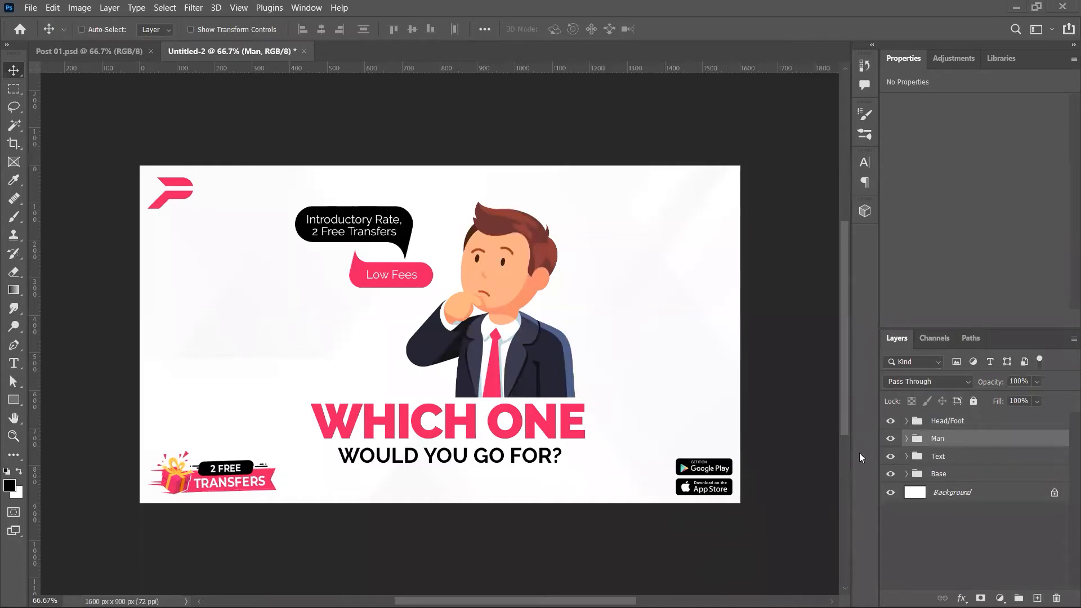
drag(535, 447, 535, 443)
ctrl+click(945, 457)
drag(688, 450, 687, 459)
key(Down)
key(Down)
key(Down)
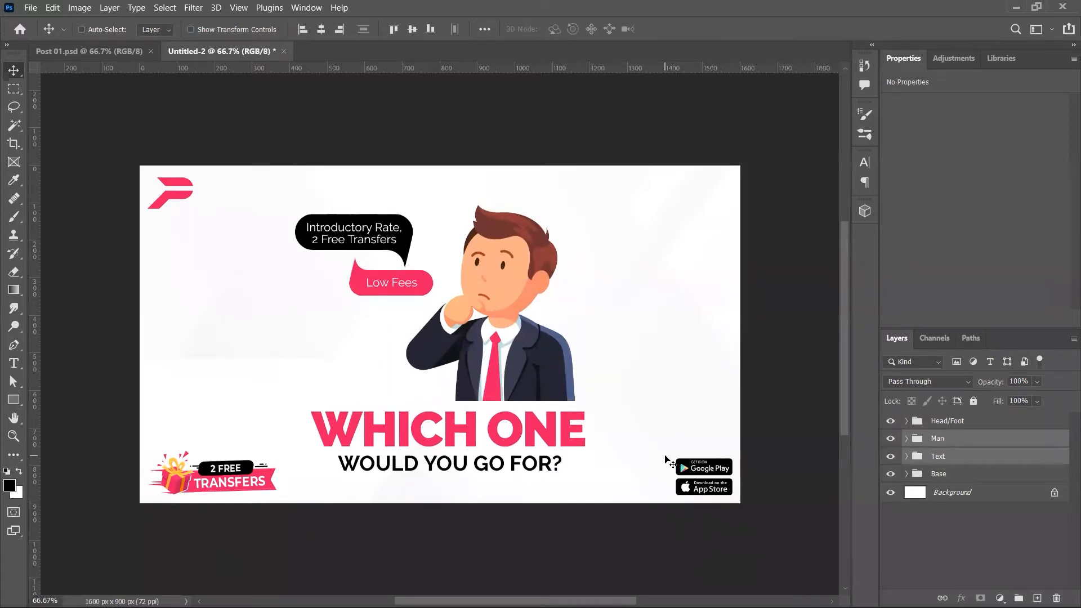
key(Delete)
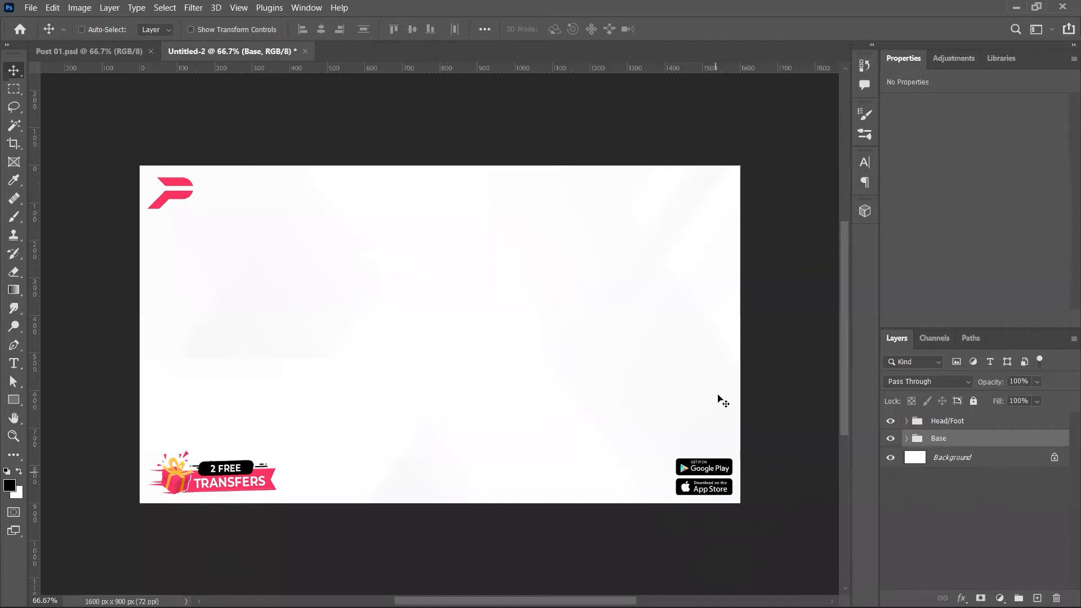
Step: Delete the old Base group and open Post 09.psd from the Facebook folder
key(Delete)
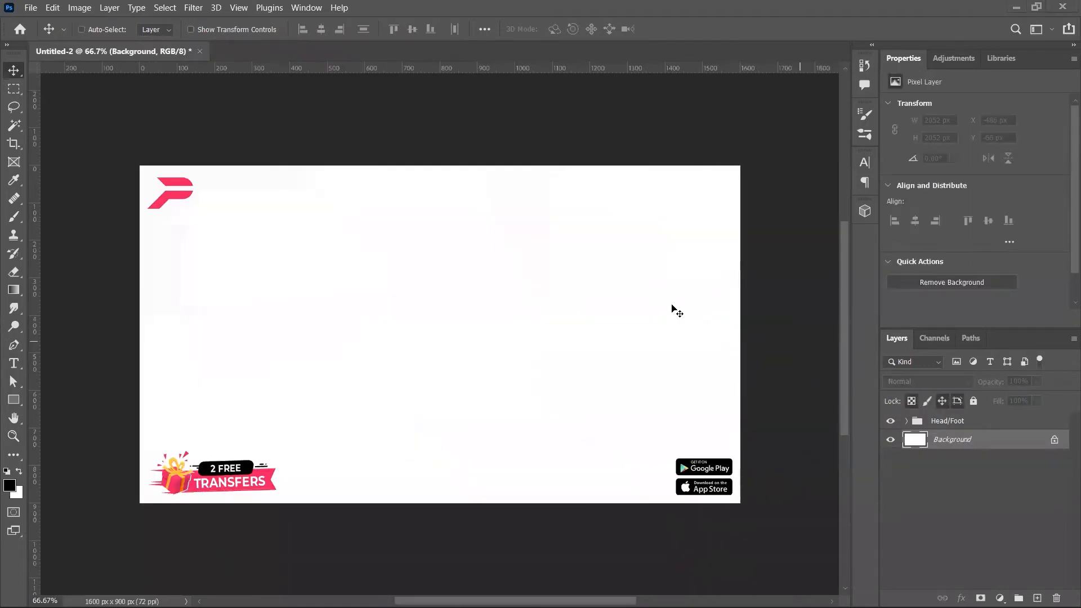
key(alt+Tab)
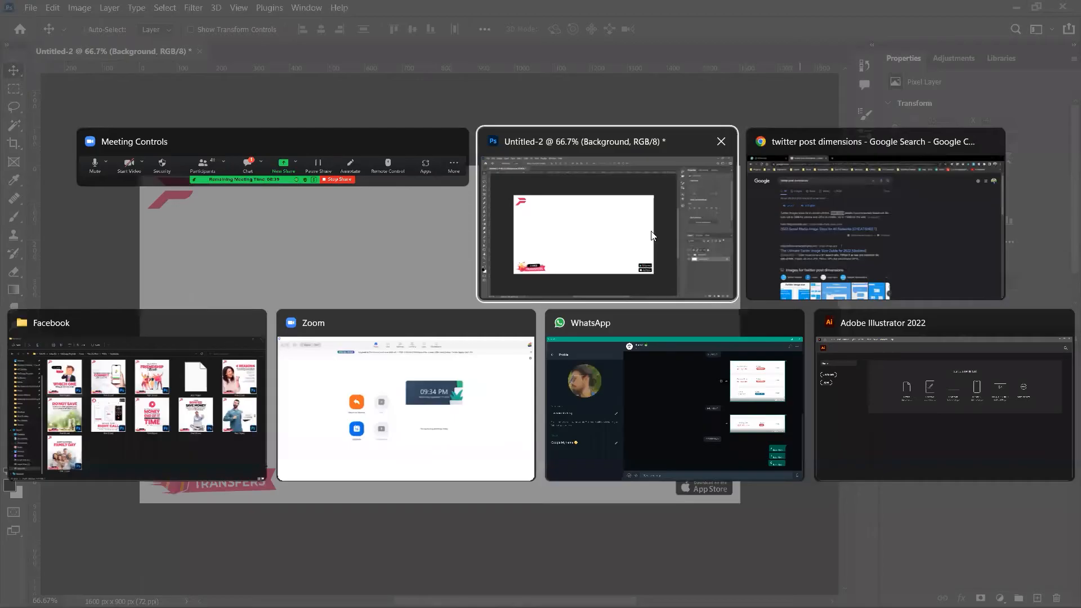
key(alt+Tab)
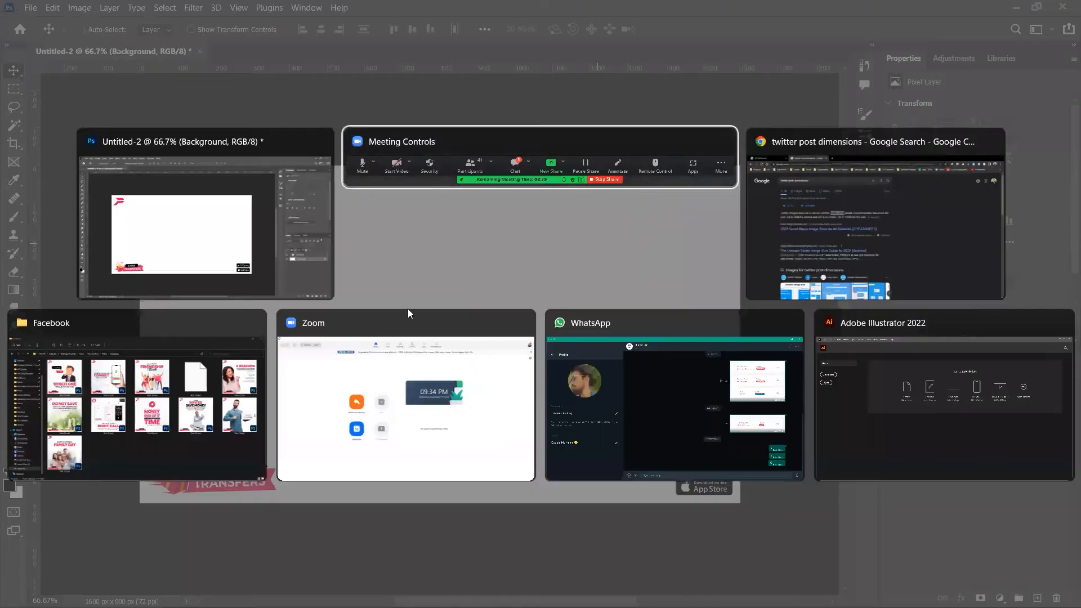
click(198, 422)
double_click(761, 348)
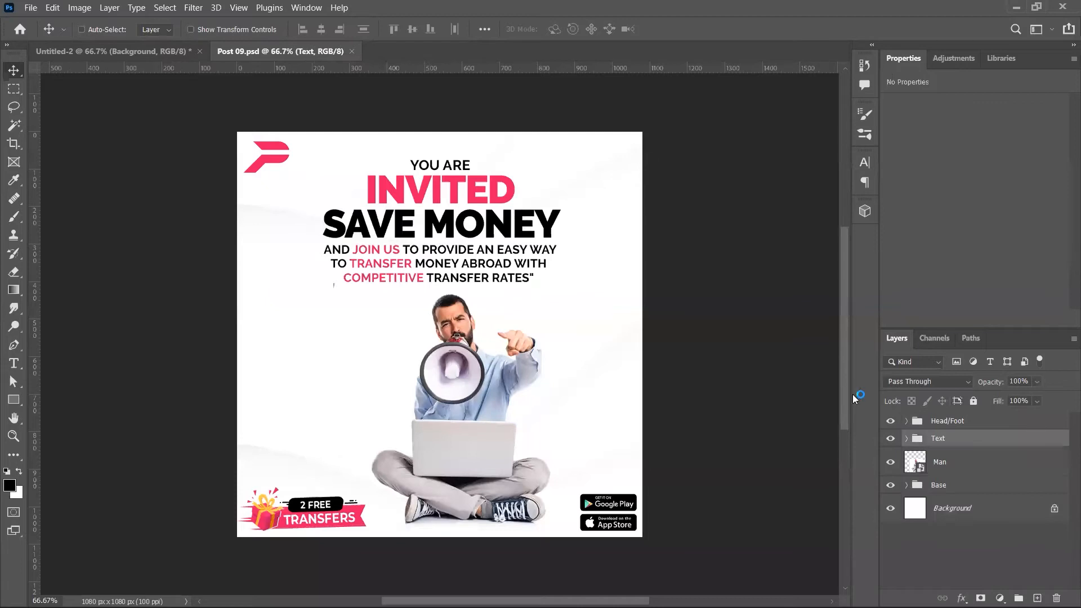
Step: Drag Post 09's Text, Man and Base layers together into Untitled-2
ctrl+click(958, 474)
drag(406, 276, 423, 237)
key(ctrl+z)
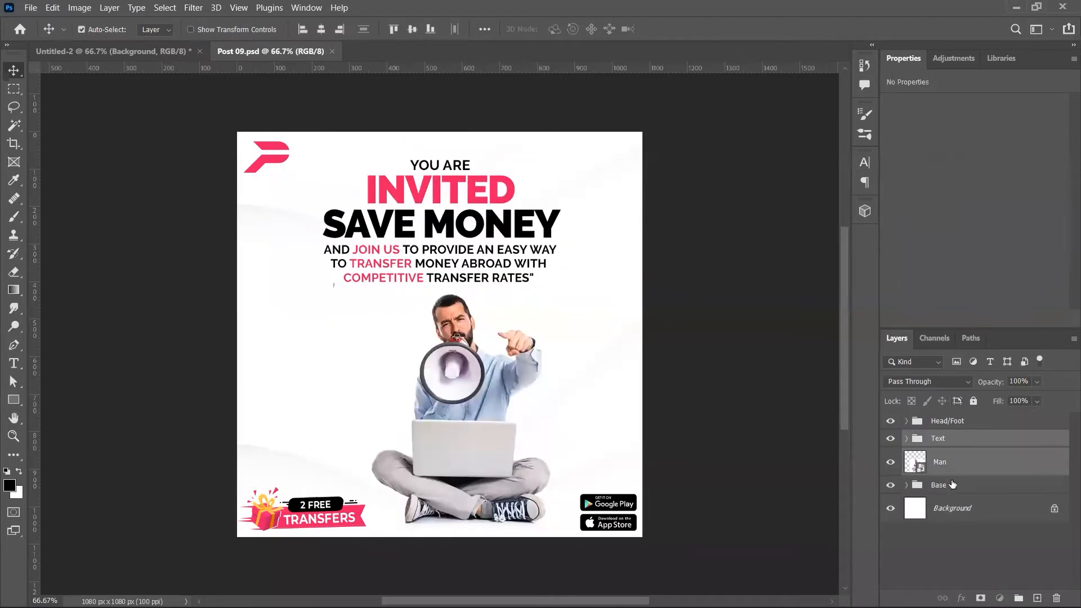
ctrl+click(952, 485)
drag(362, 169, 709, 363)
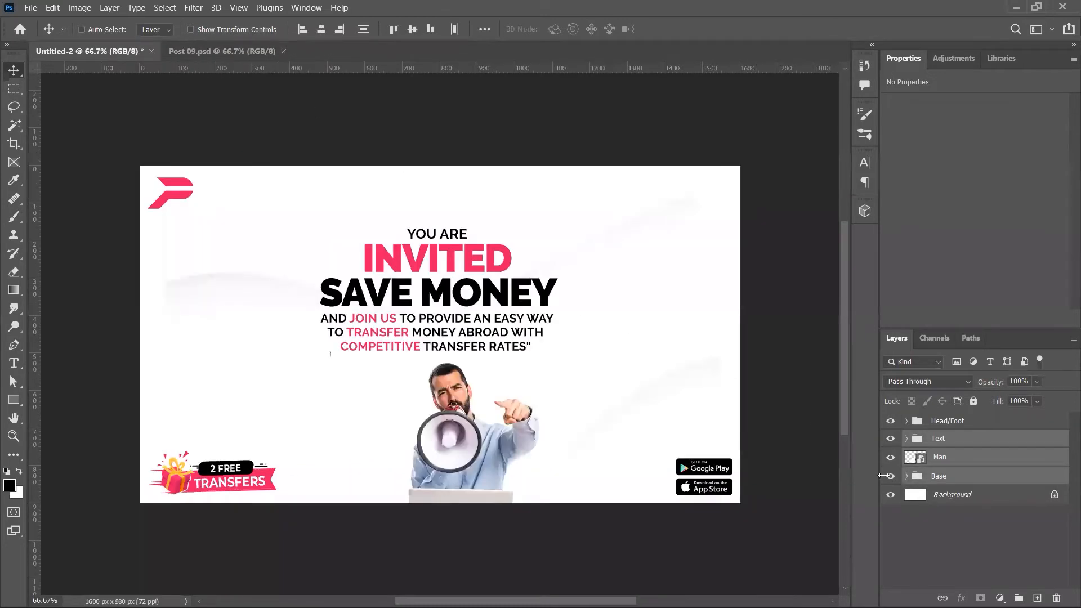
Step: Stretch the Base background wider with Free Transform so it fills the landscape frame
click(937, 481)
key(ctrl+t)
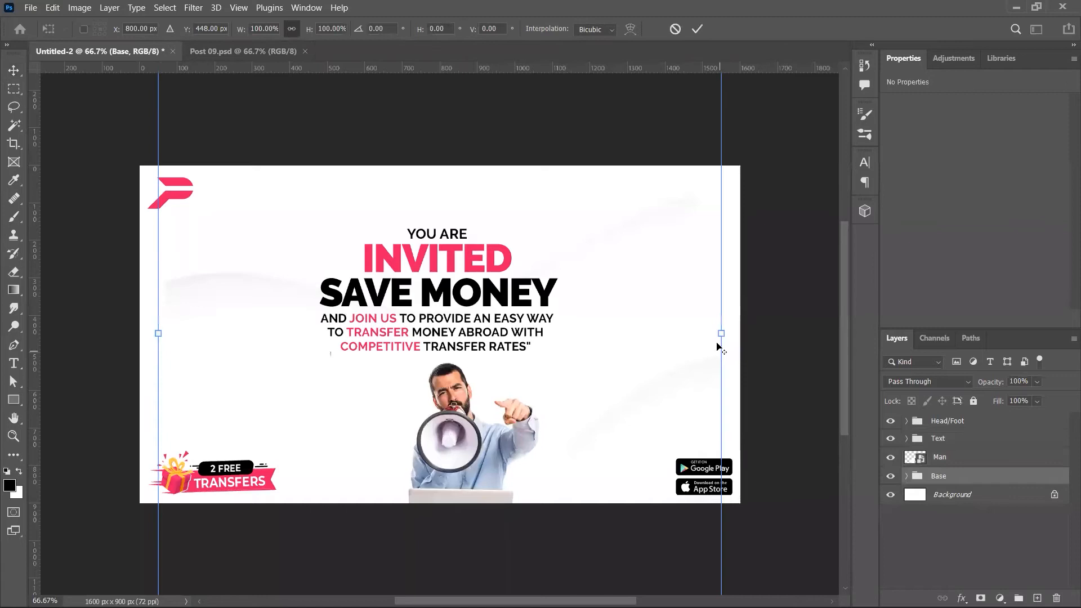
drag(721, 340, 773, 338)
key(Return)
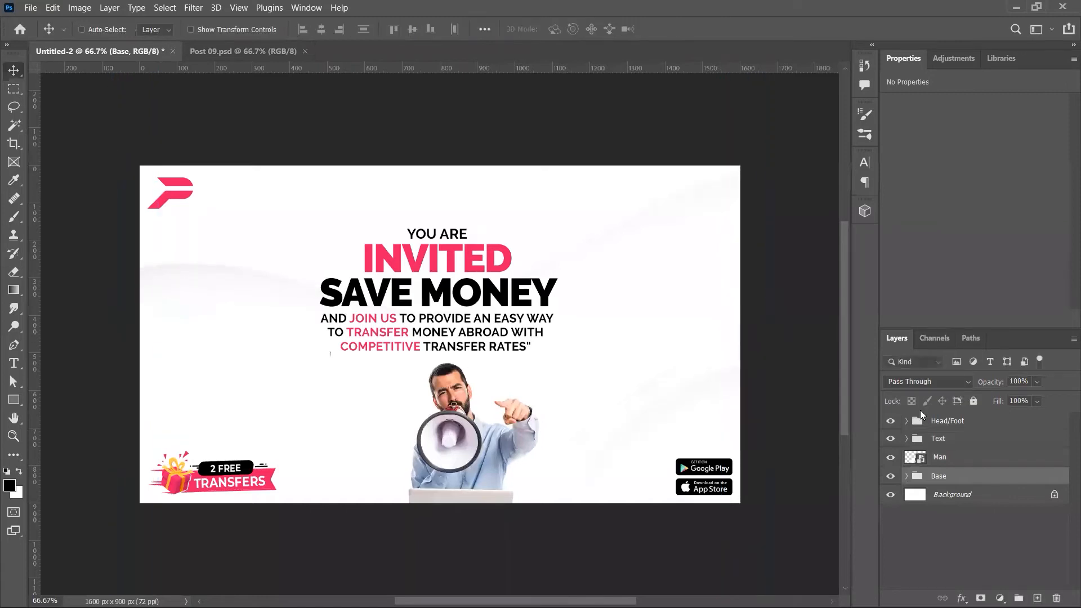
Step: Move the megaphone man up and over to the right side of the canvas
click(940, 457)
drag(557, 446, 670, 314)
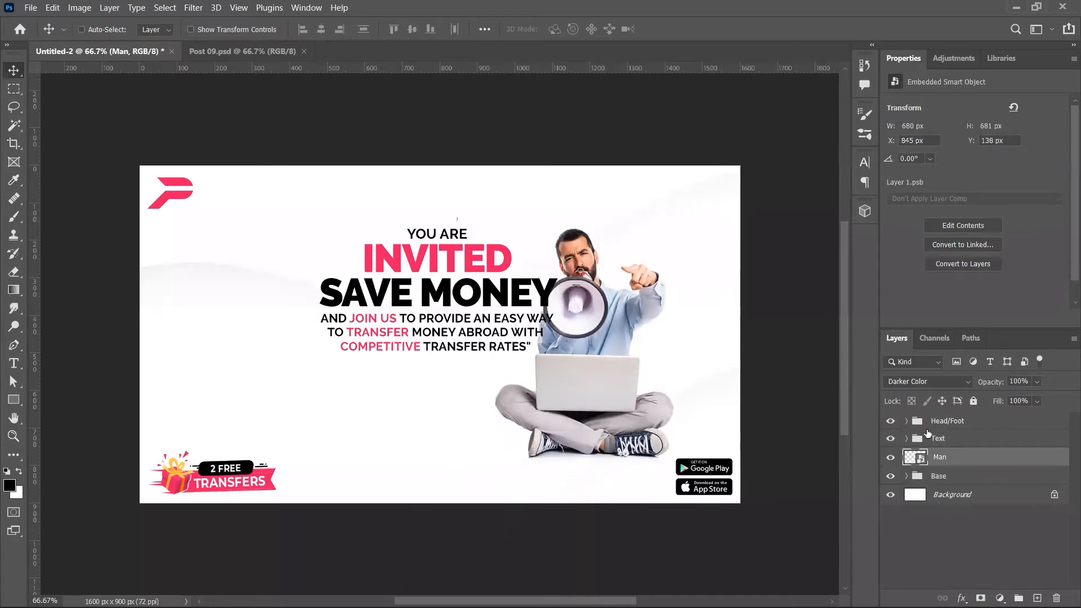
drag(484, 324, 431, 365)
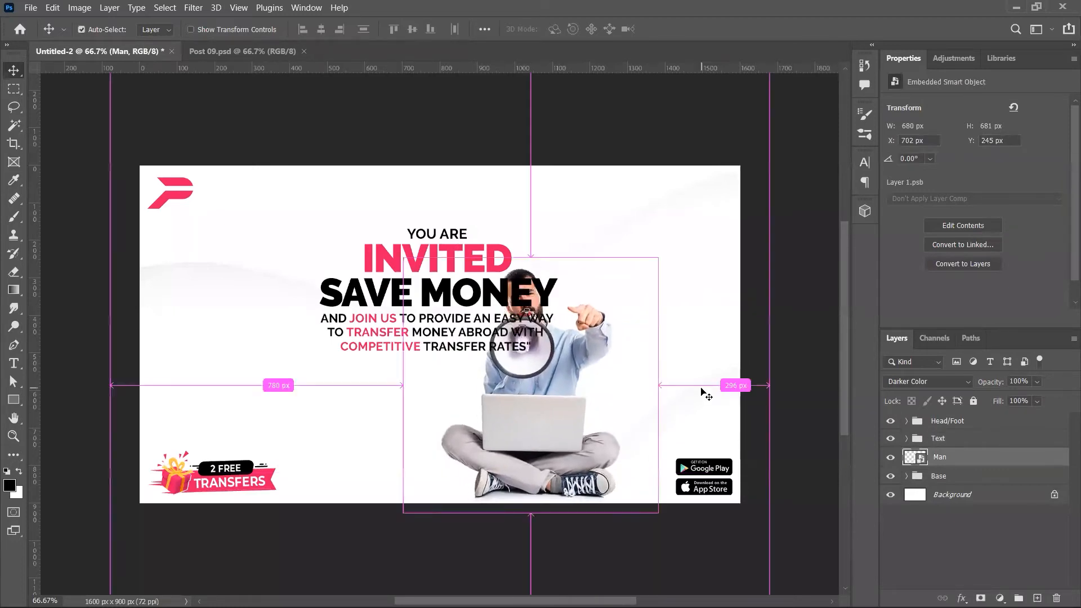
key(ctrl+z)
drag(484, 434, 618, 302)
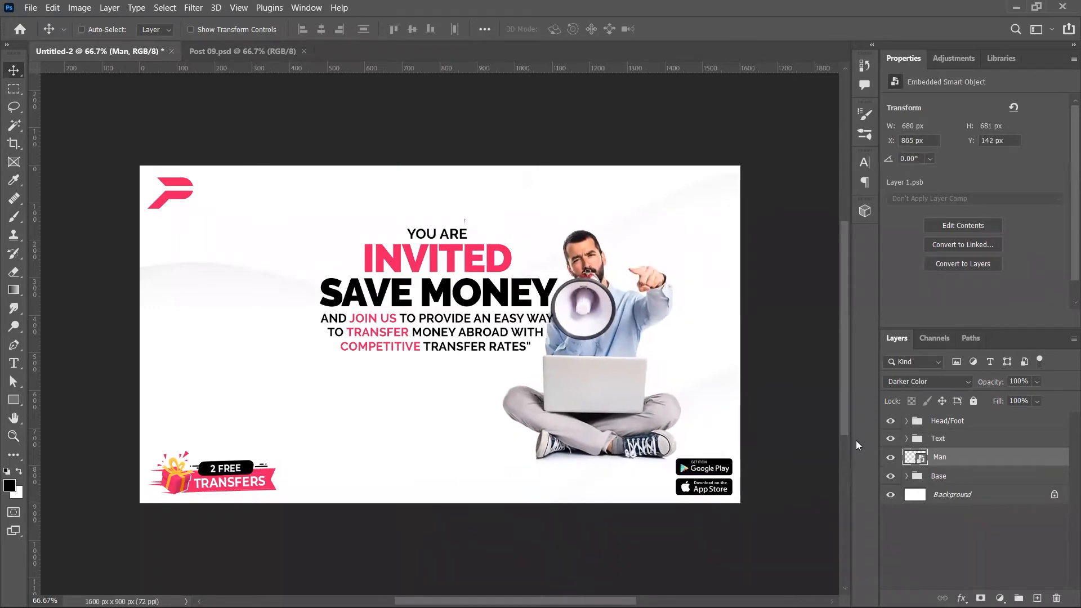
Step: Place the YOU ARE INVITED headline group on the left, with the man just beside it
click(950, 442)
drag(481, 339, 371, 377)
ctrl+click(567, 375)
drag(589, 375, 542, 379)
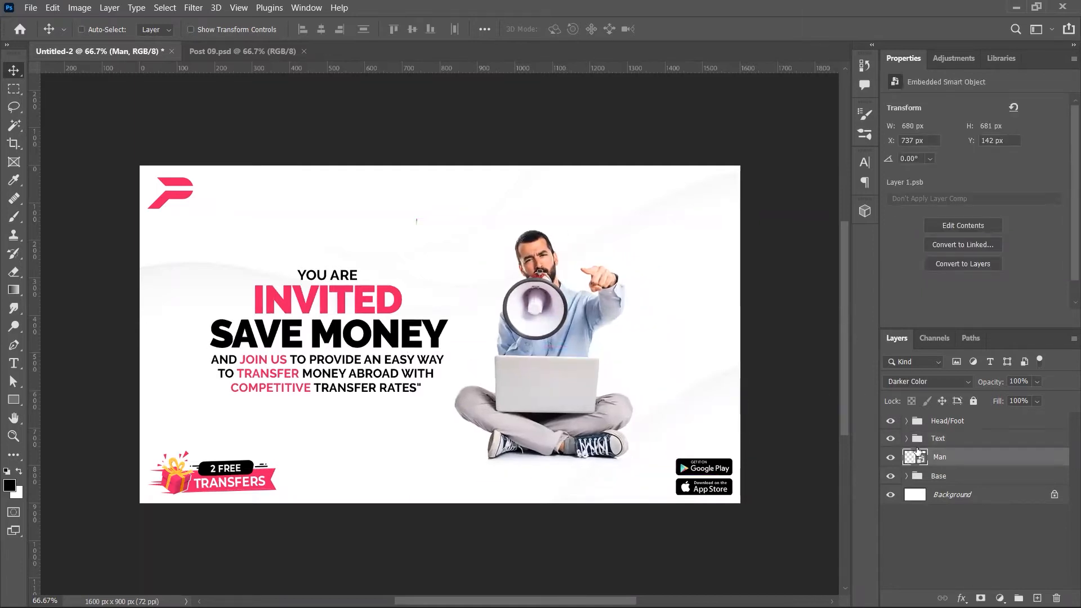
click(939, 441)
drag(549, 421, 552, 417)
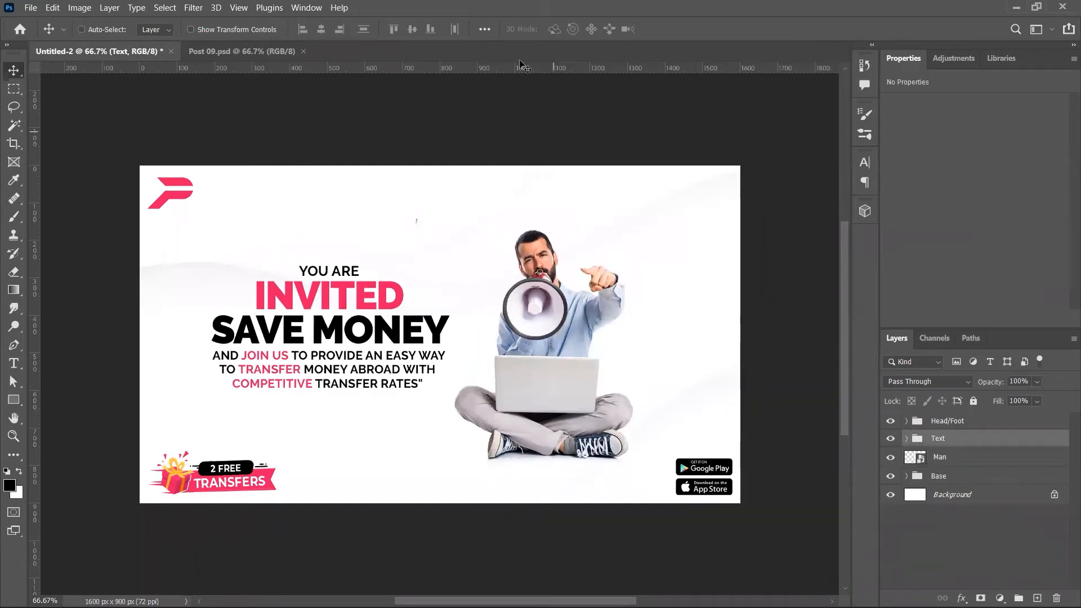
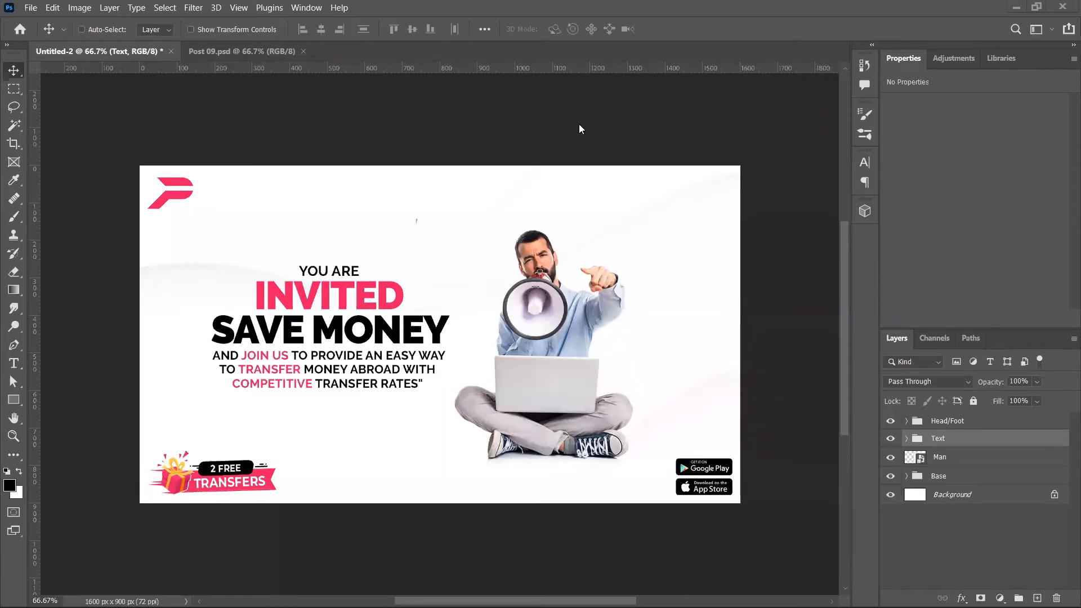
Step: Close Post 09, bring up Post 06.psd, and delete its quote Text group
key(ctrl+Tab)
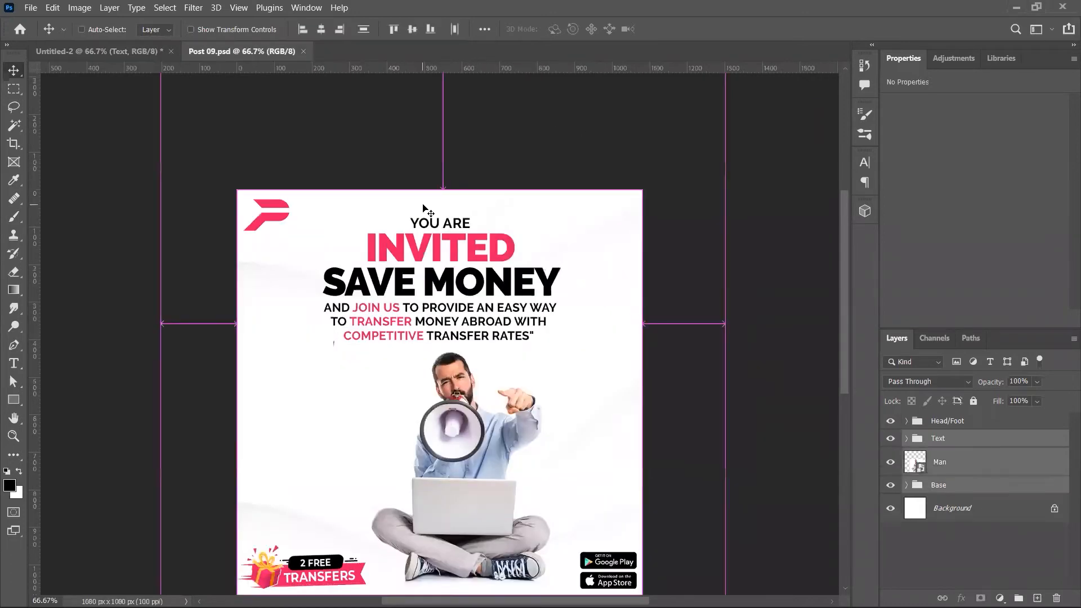
key(ctrl+w)
key(alt+Tab)
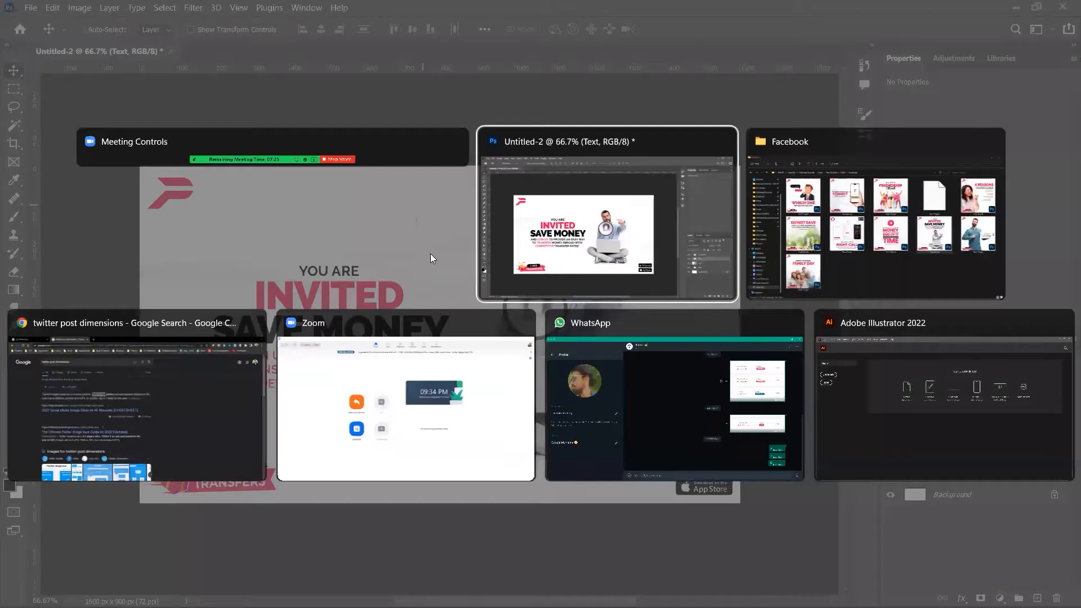
key(alt+Tab)
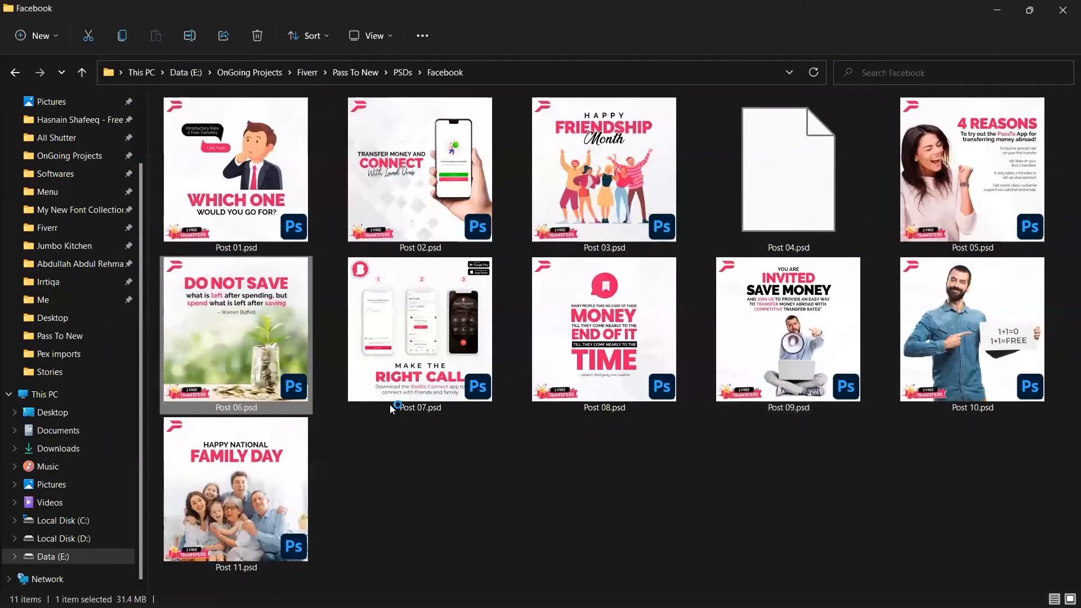
key(alt+Tab)
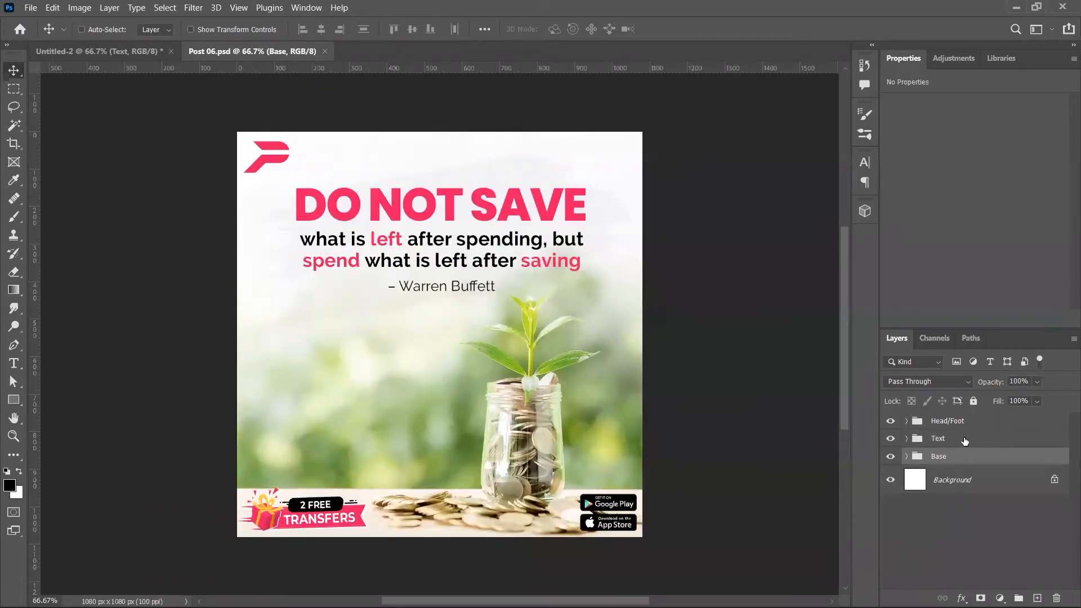
click(964, 441)
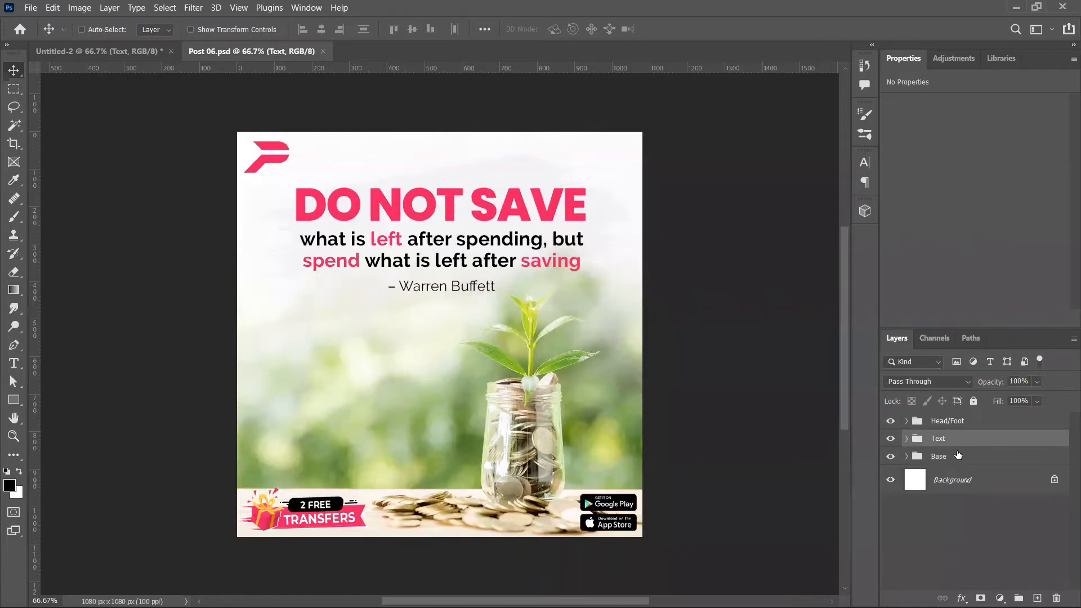
key(Delete)
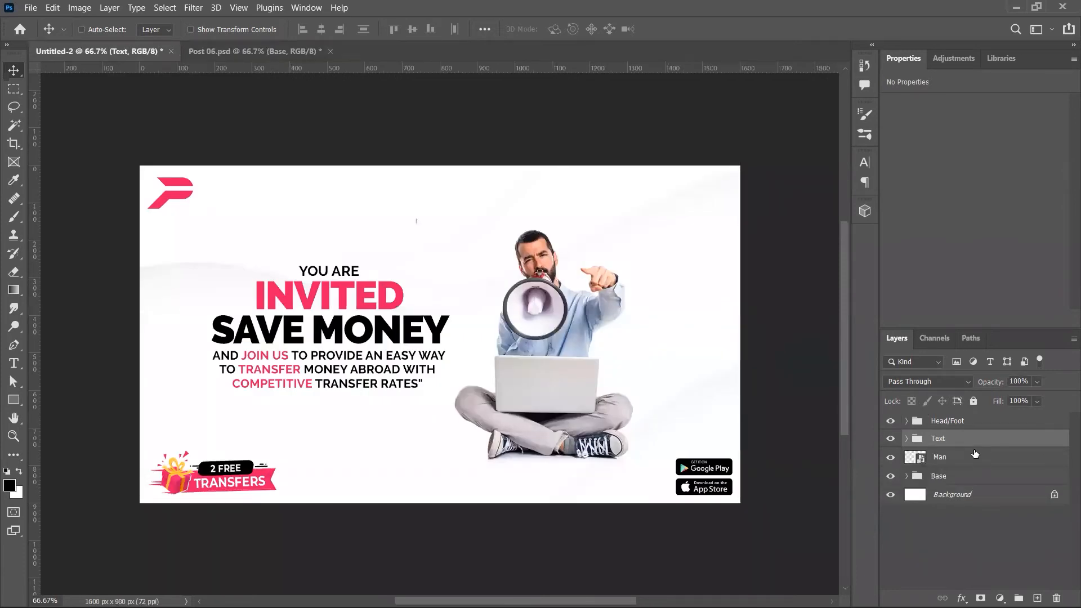
Step: Replace the banner's Text, Man and Base with Post 06's Base group, enlarged to about 105%
shift+click(978, 457)
key(Delete)
key(Delete)
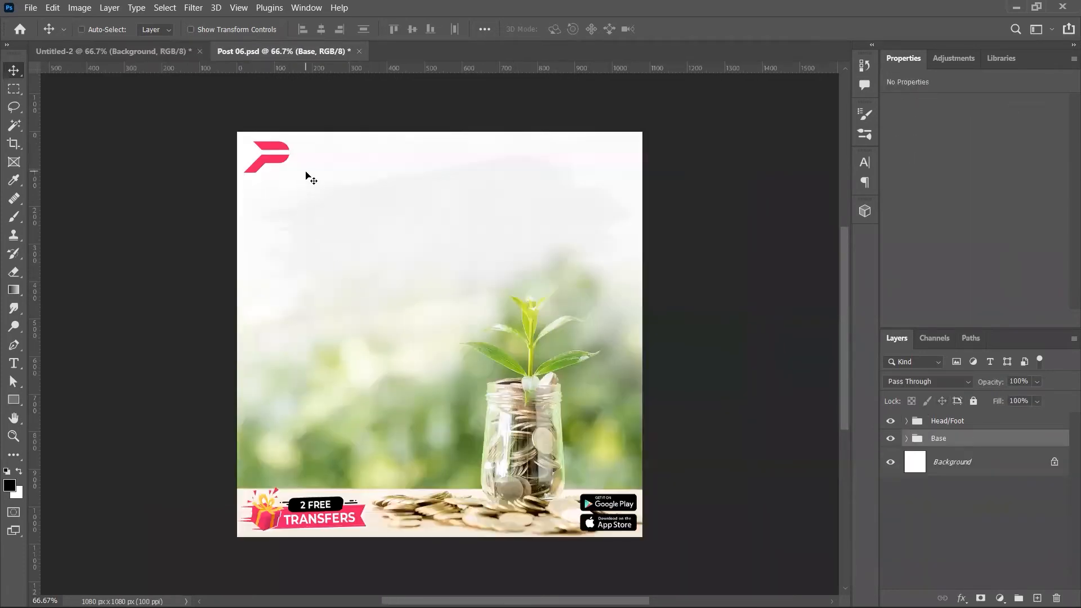
drag(305, 171, 532, 331)
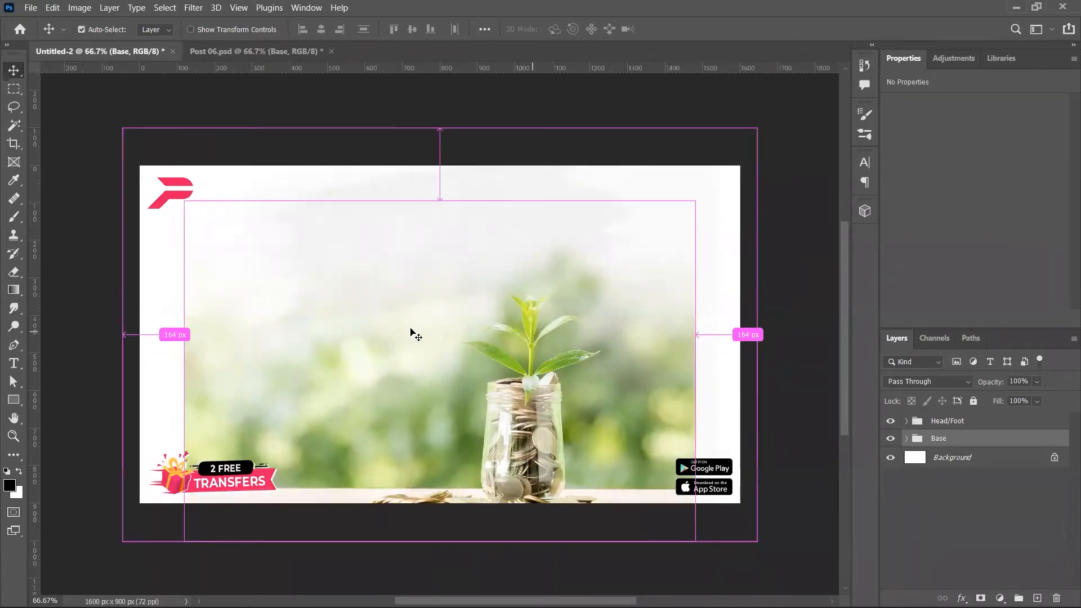
key(t)
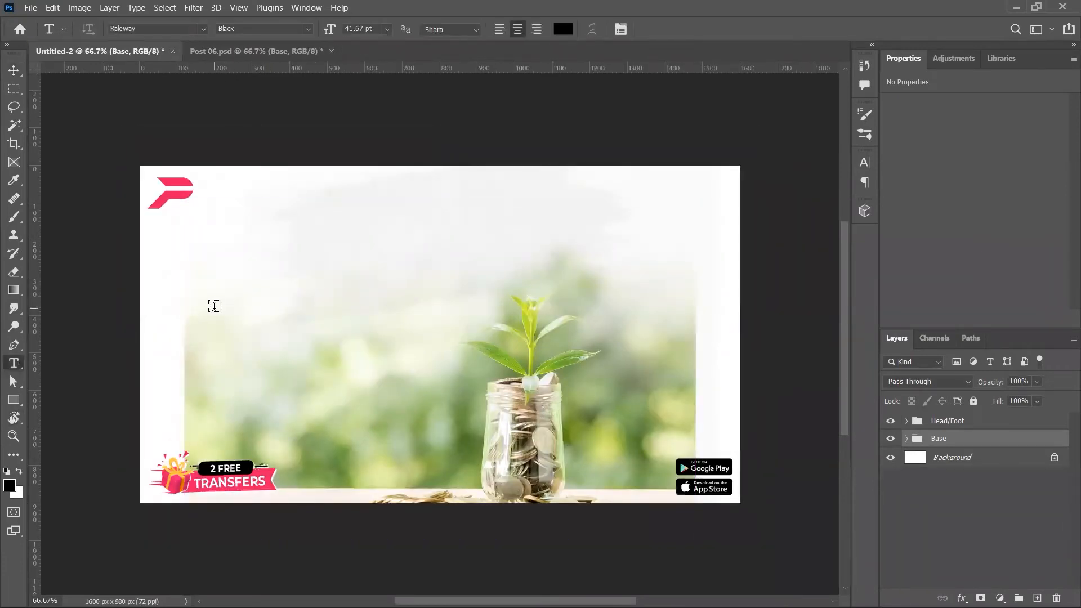
key(v)
key(ctrl+t)
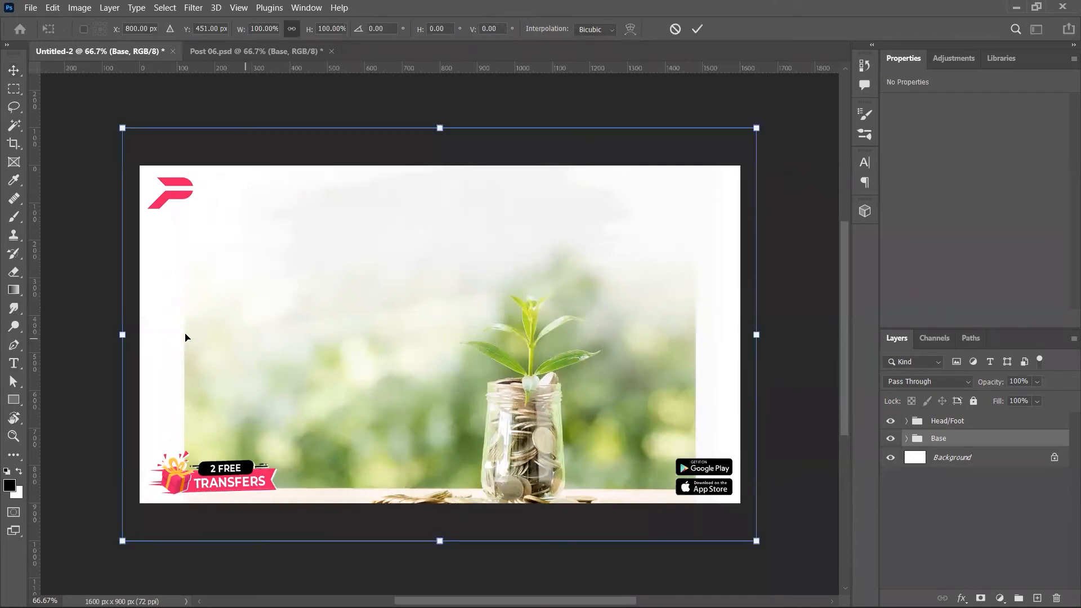
drag(122, 336, 51, 339)
key(Return)
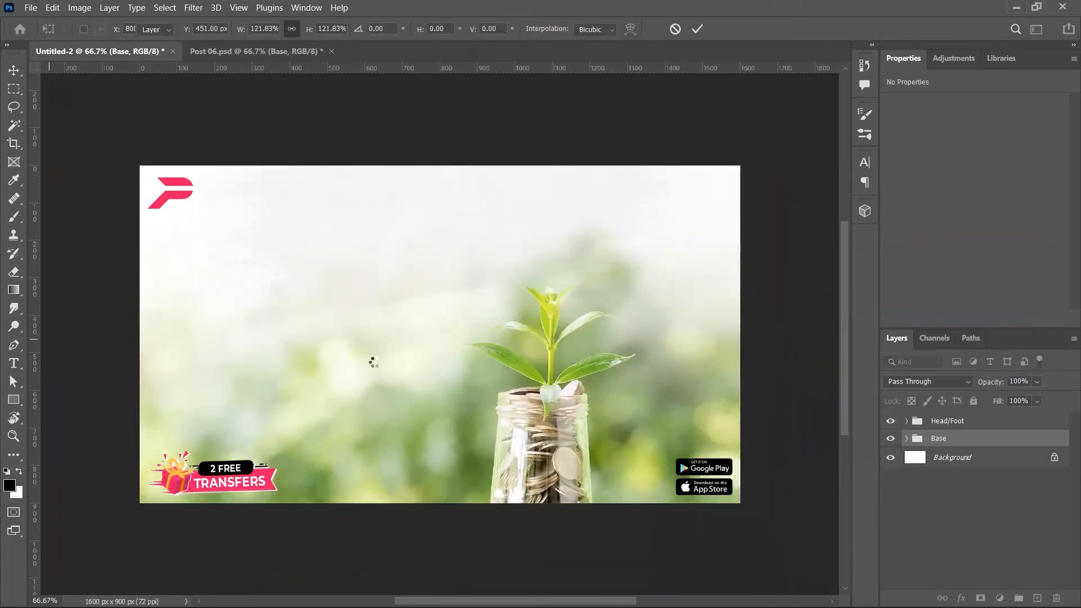
Step: Raise the plant photo to fill the frame, and shrink the Brush layer to about 69%, shifted left
click(907, 438)
click(991, 458)
drag(499, 442, 499, 375)
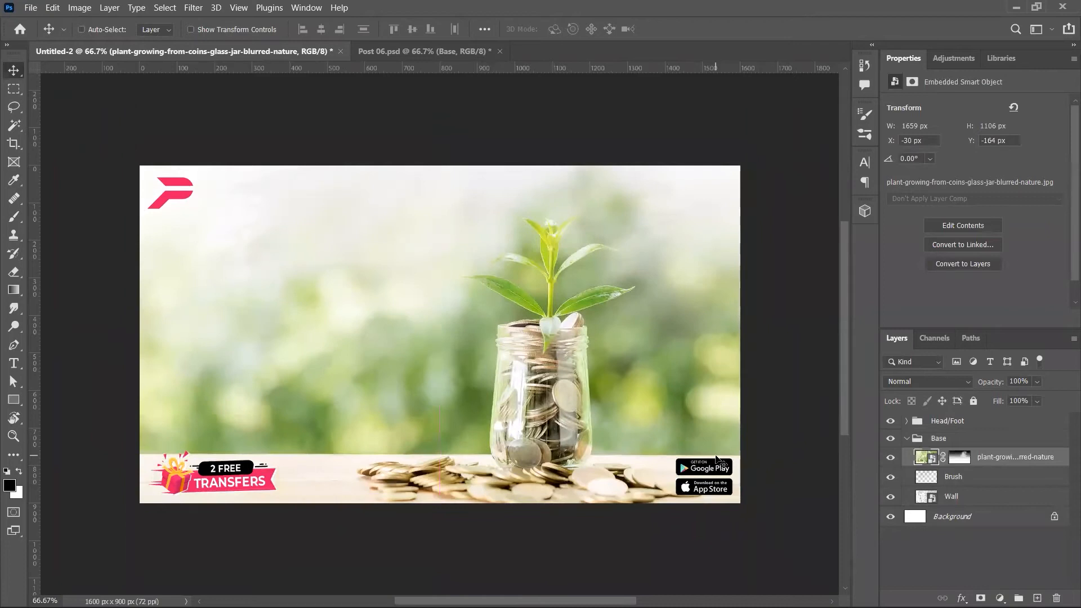
click(950, 477)
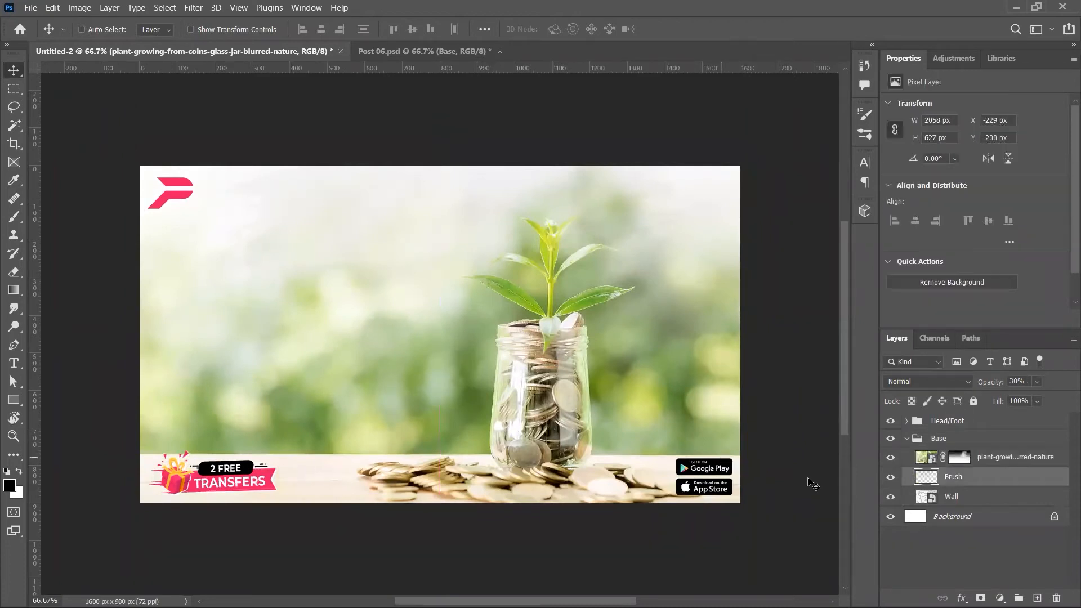
mouse_move(456, 401)
mouse_down()
mouse_move(456, 383)
mouse_move(456, 419)
mouse_up()
key(ctrl+t)
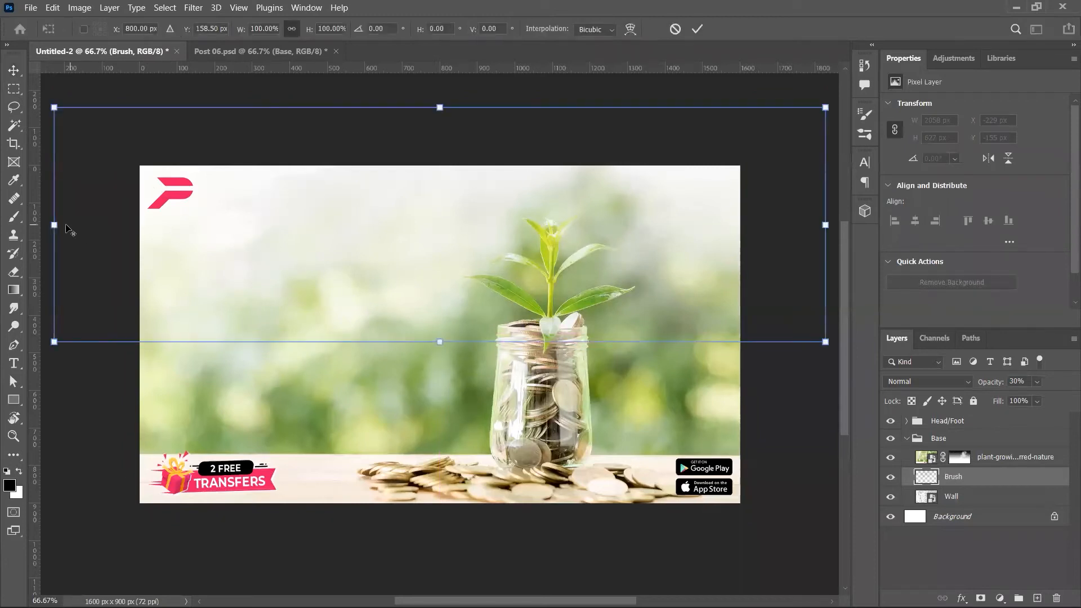
drag(54, 225, 172, 224)
drag(369, 194, 293, 200)
key(Return)
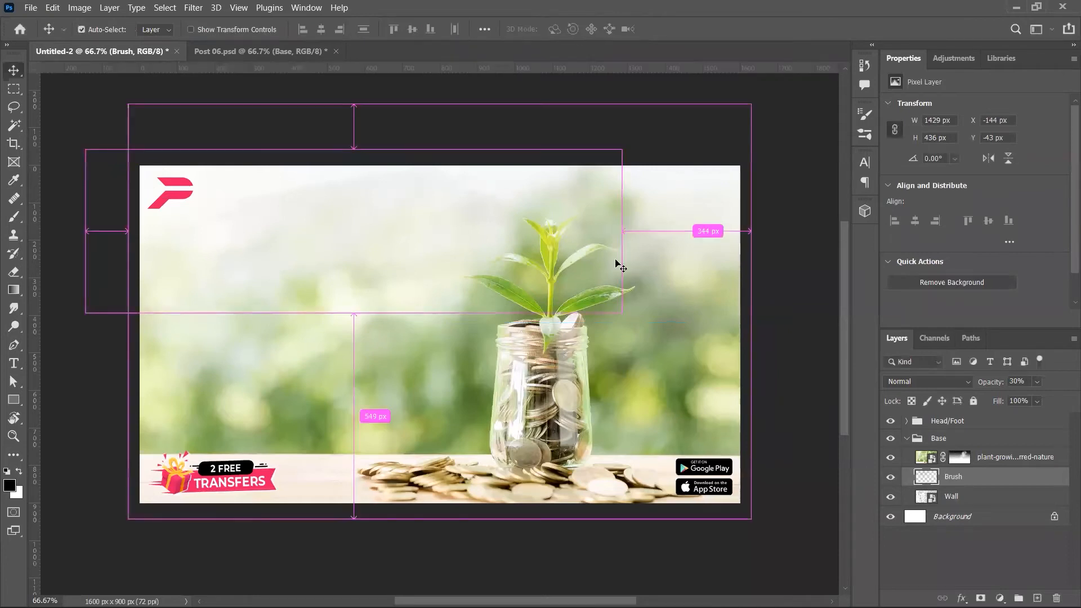
key(ctrl+Tab)
click(950, 424)
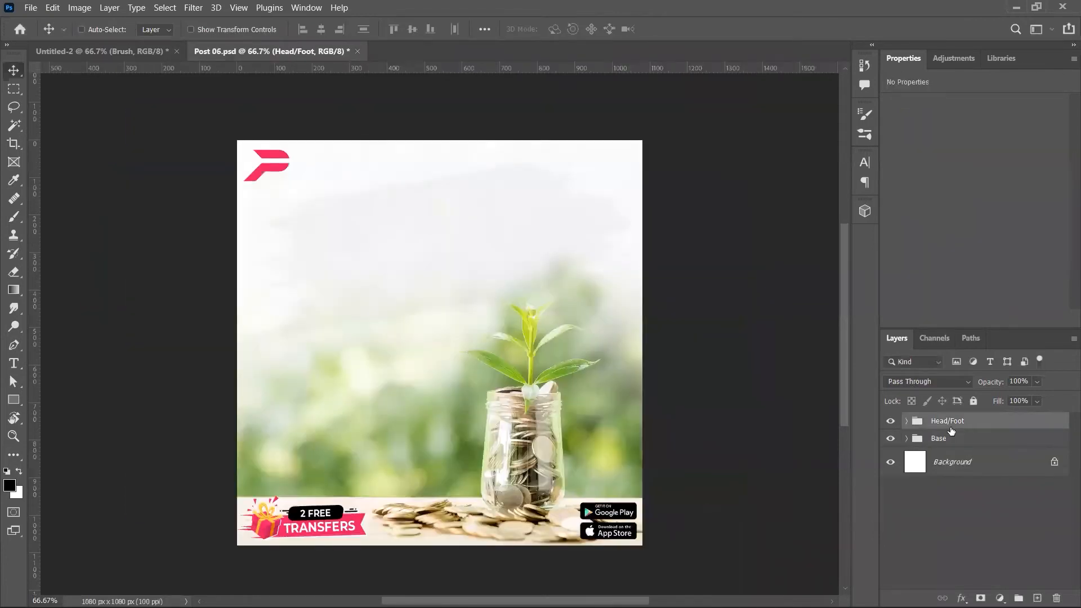
Step: Restore Post 06's quote Text group and carry it into the banner above Base, placed higher
key(ctrl+z)
click(946, 439)
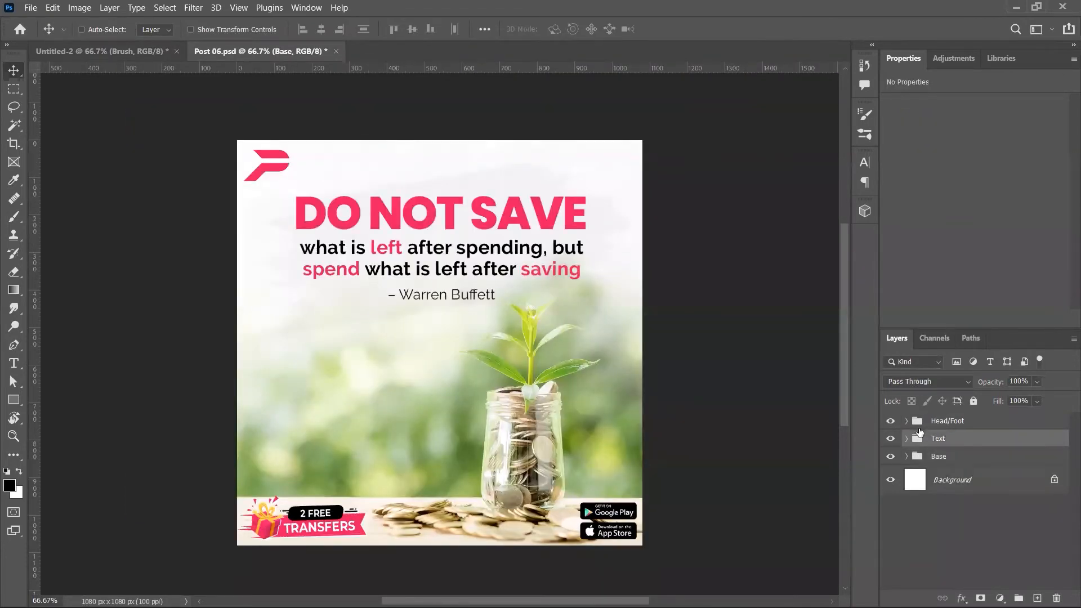
drag(919, 433, 495, 252)
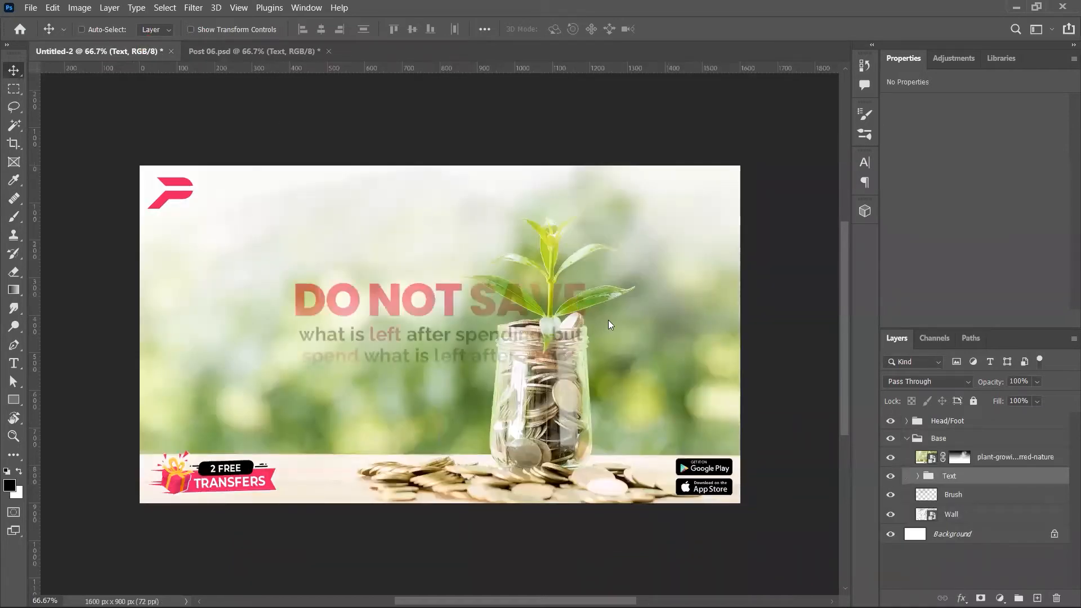
key(ctrl+bracketright)
key(ctrl+bracketright)
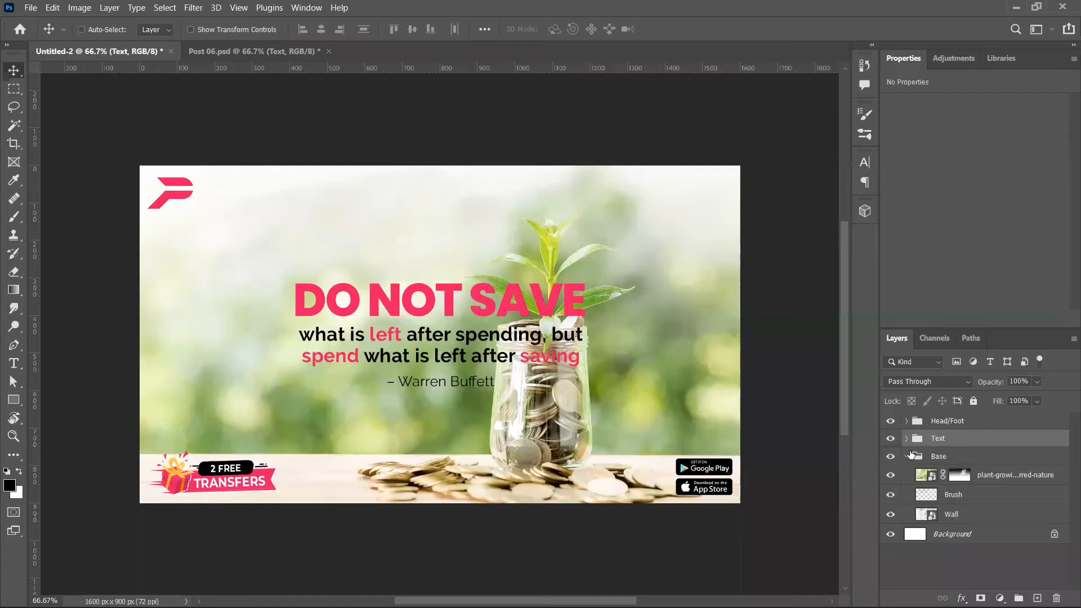
click(906, 456)
drag(487, 337, 470, 263)
Step: Scale the quote to about 72% and move it left, then enlarge it to ~118% and raise it 75 px
key(ctrl+t)
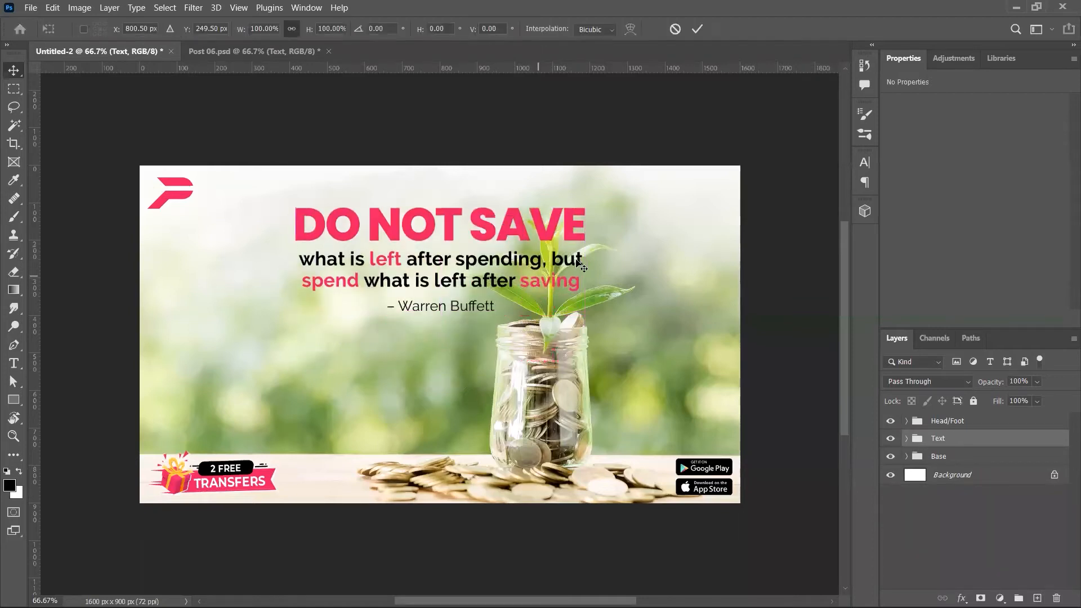
drag(585, 259, 544, 259)
drag(405, 244, 363, 322)
key(Return)
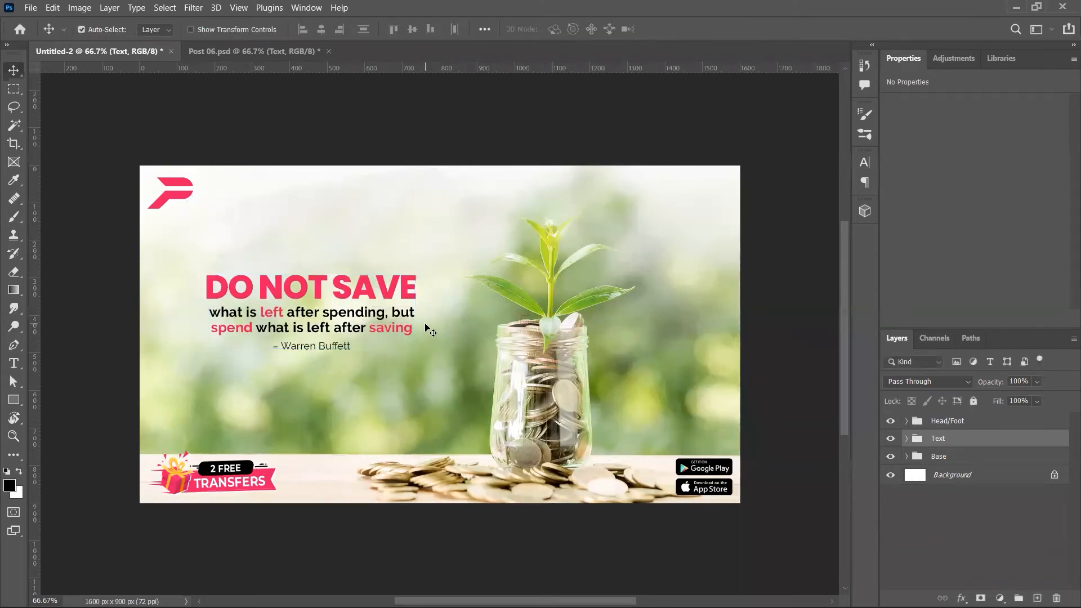
key(ctrl+t)
drag(417, 312, 439, 311)
drag(372, 325, 371, 284)
key(Return)
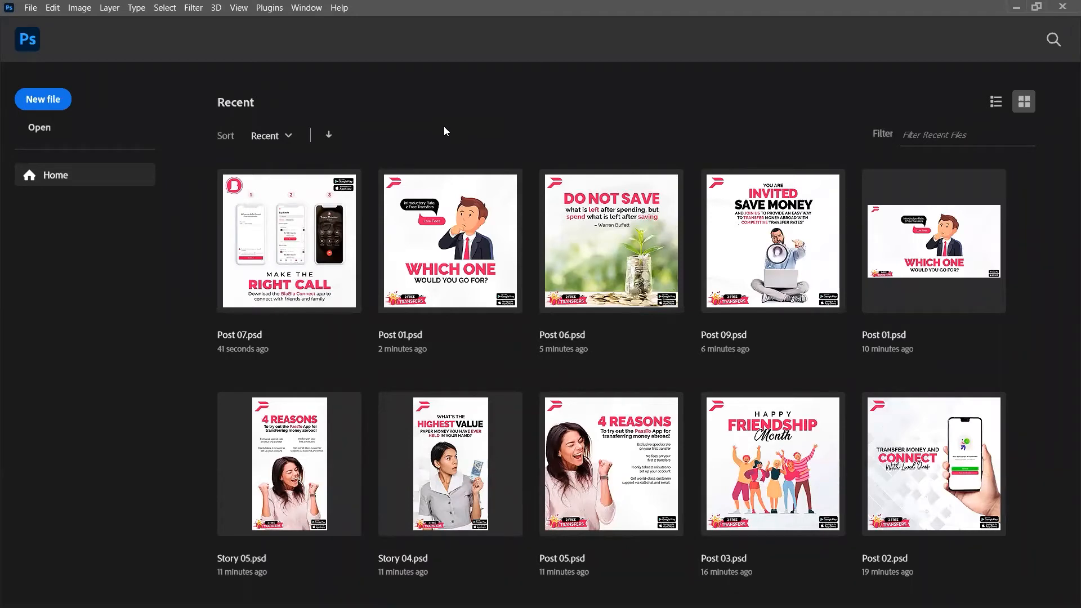
Step: Open ImportedGovt-Tshirt1.png from the IK folder on the Desktop
key(super+d)
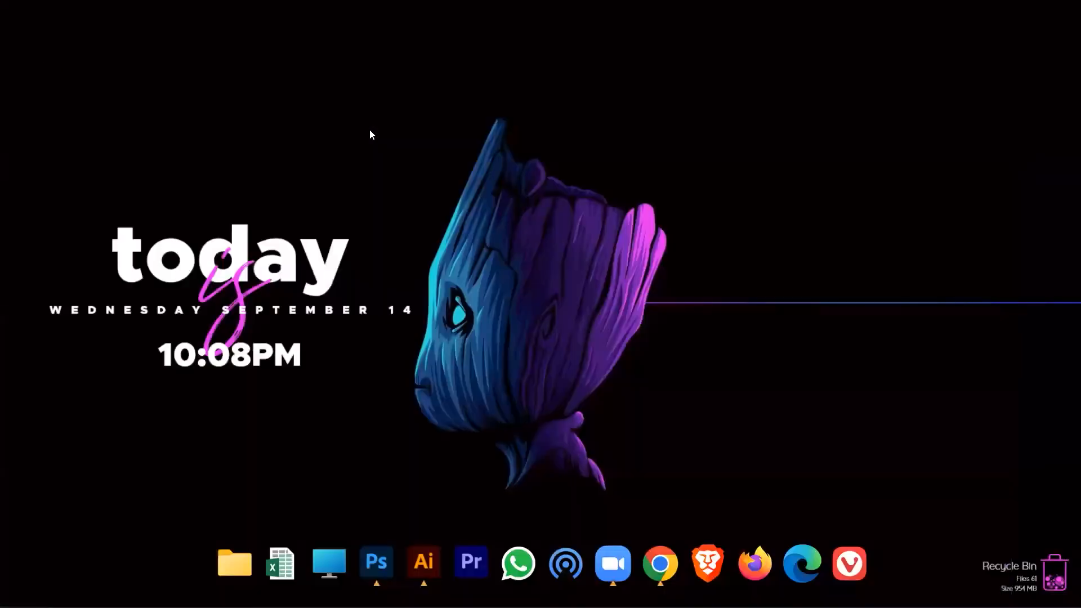
key(super+e)
key(alt+F4)
click(237, 573)
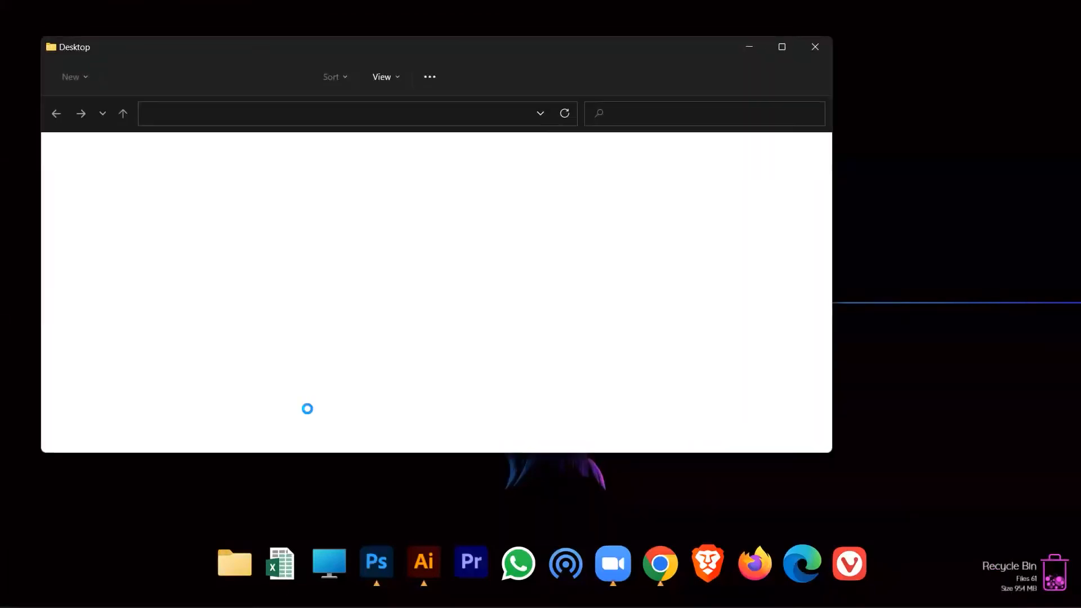
scroll(306, 345, down, 2)
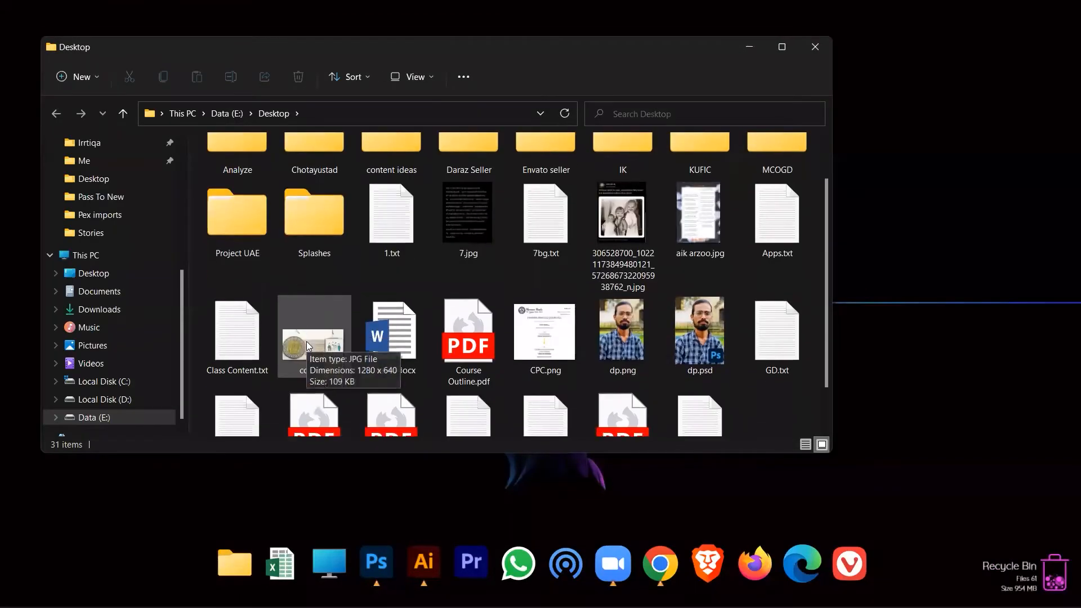
scroll(308, 346, up, 2)
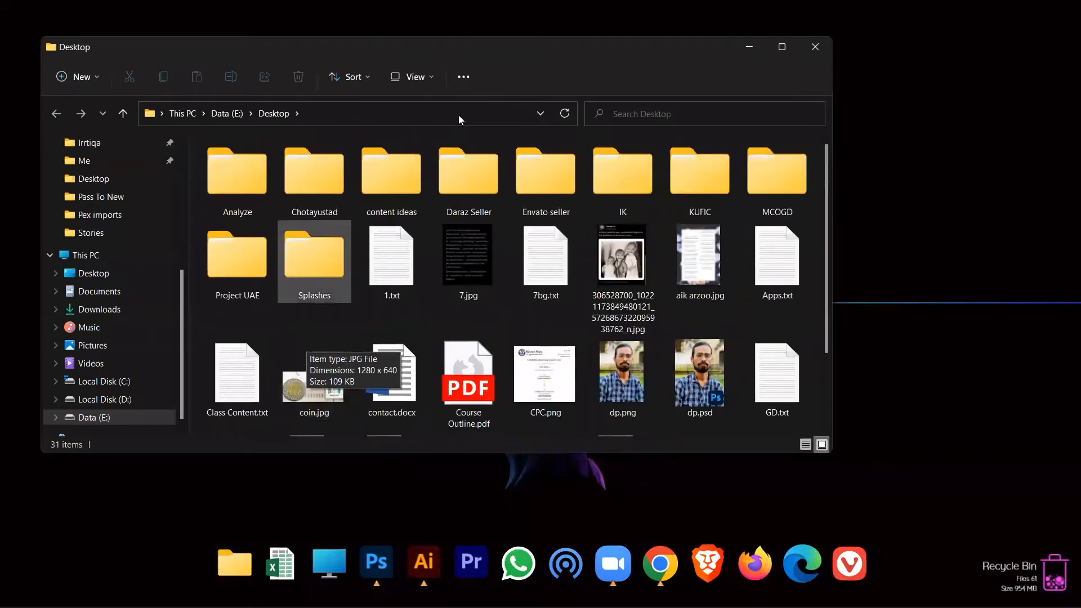
click(642, 169)
double_click(642, 167)
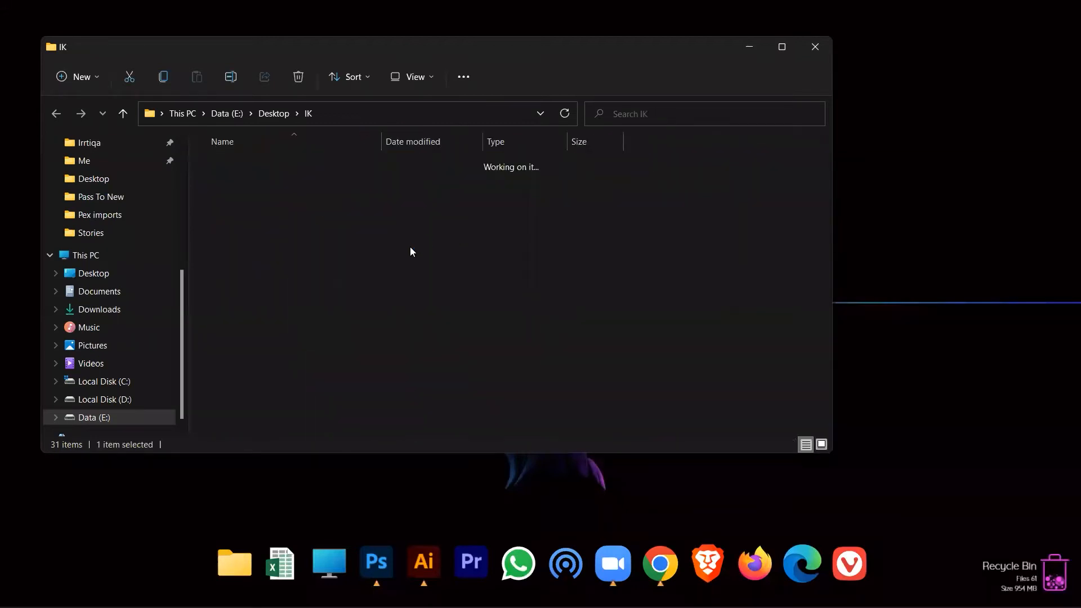
click(458, 172)
double_click(456, 171)
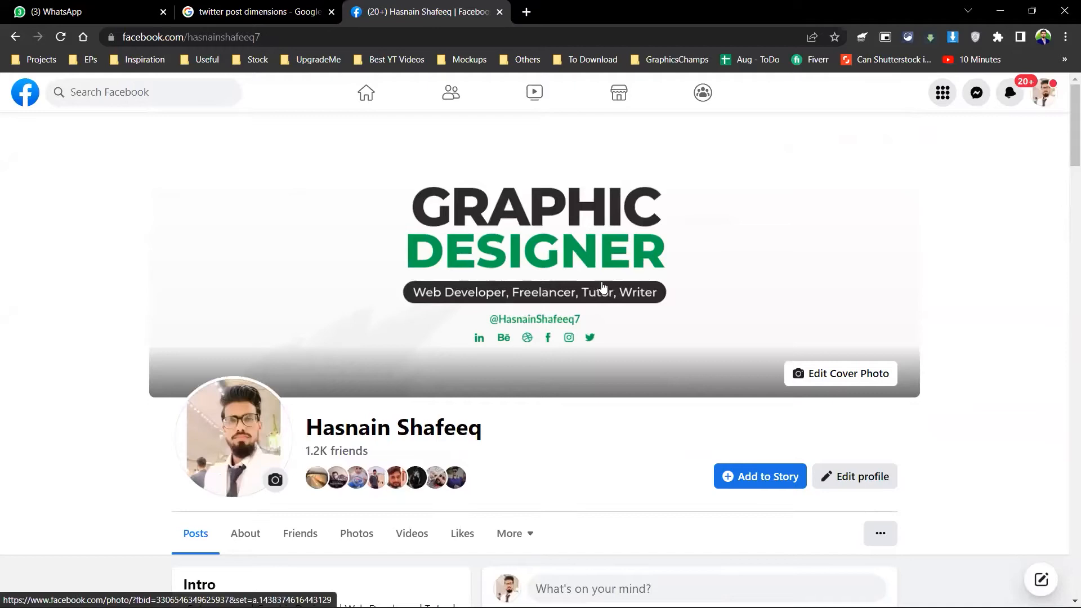
Step: View the Facebook cover photo full size, return to the profile, and open This PC
click(603, 287)
key(alt+Left)
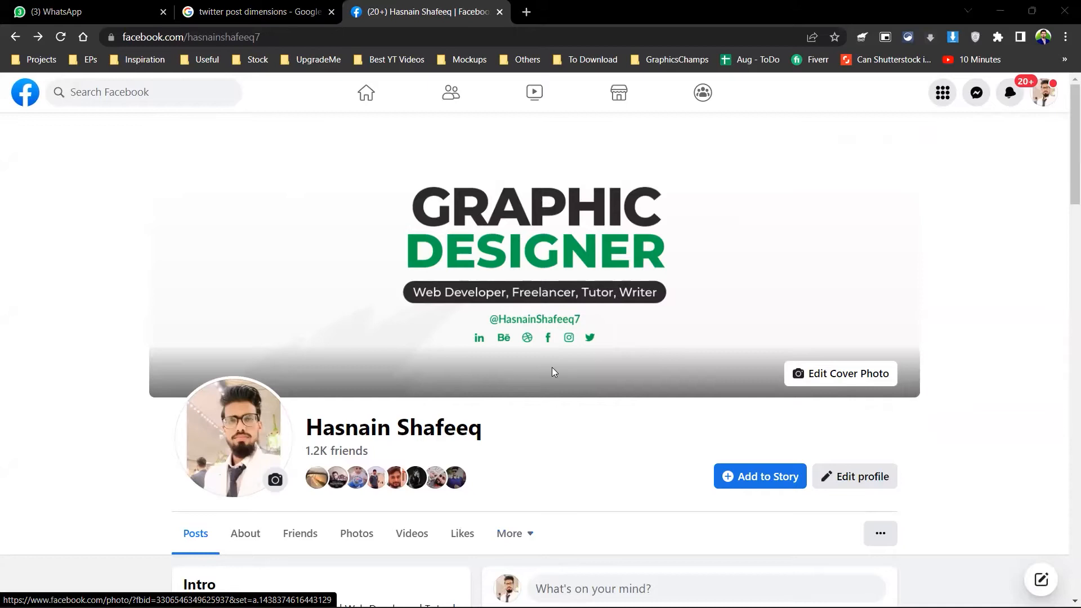
key(super+e)
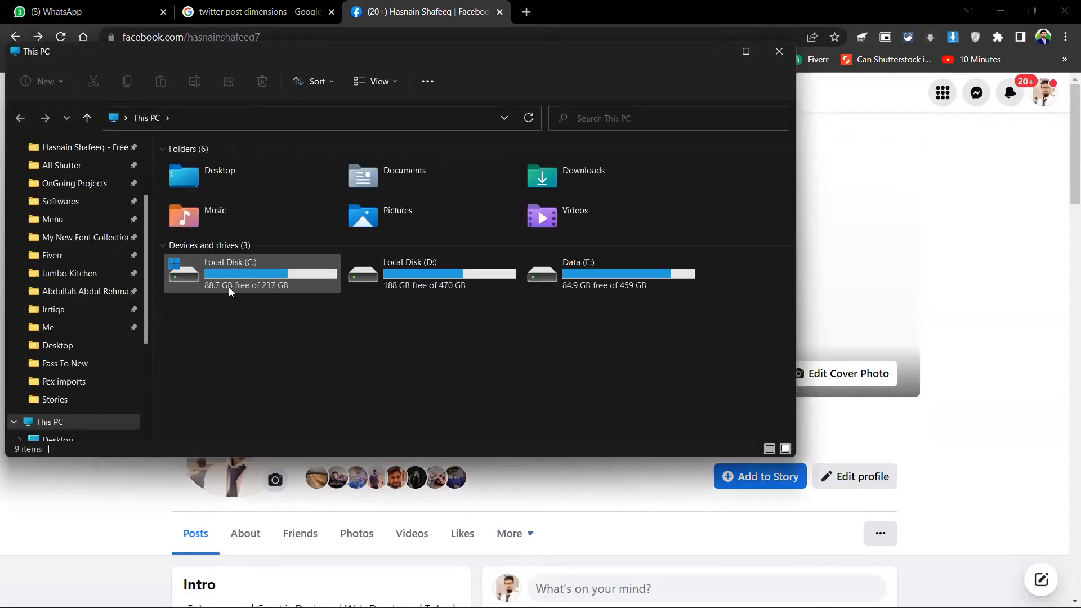
key(alt+space)
text(x)
click(234, 316)
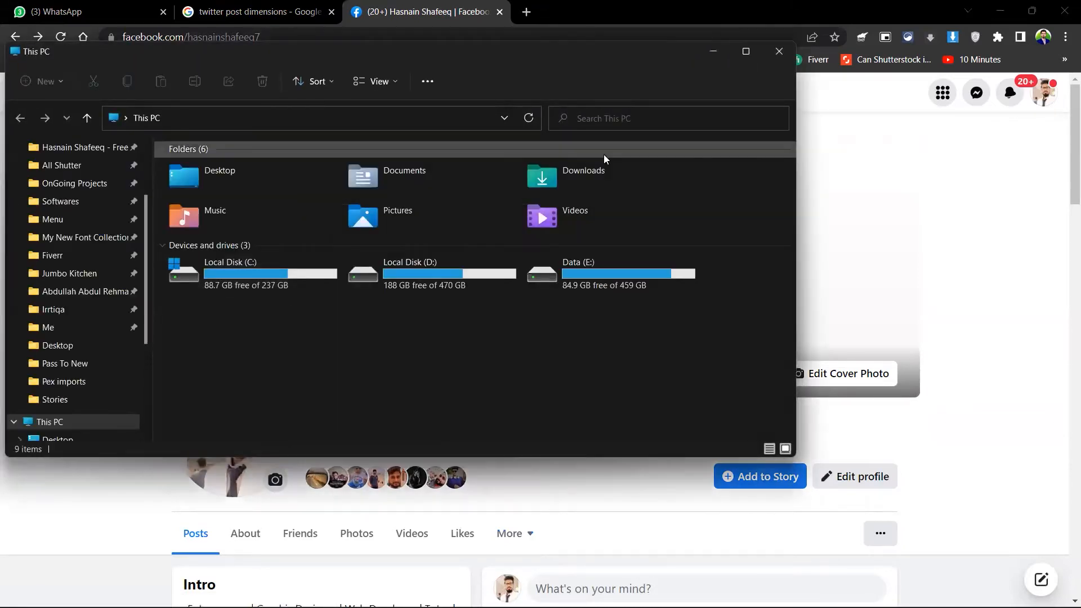
click(746, 51)
click(71, 227)
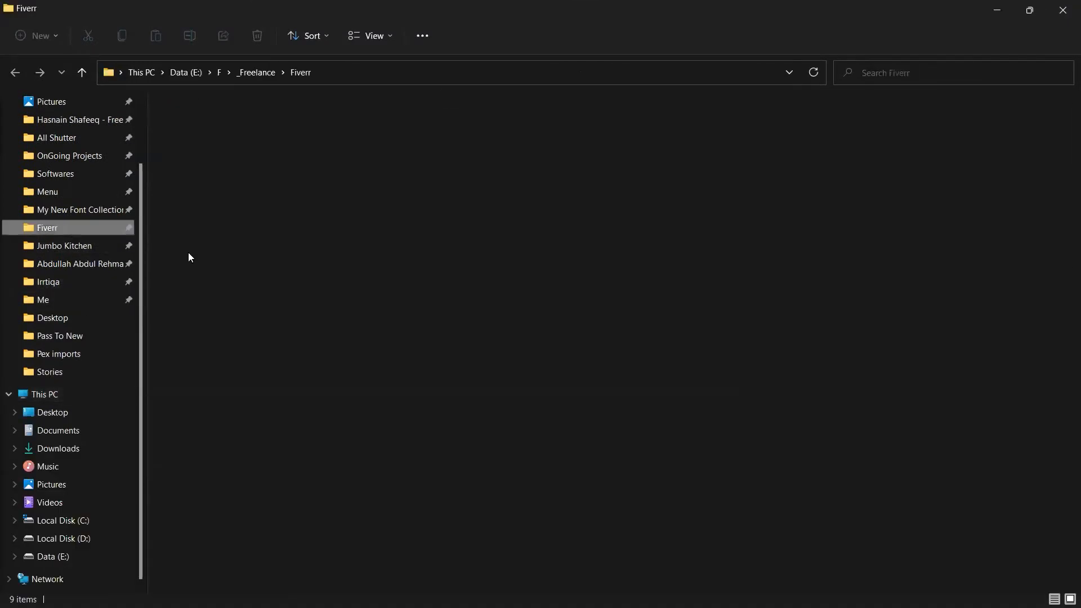
double_click(230, 168)
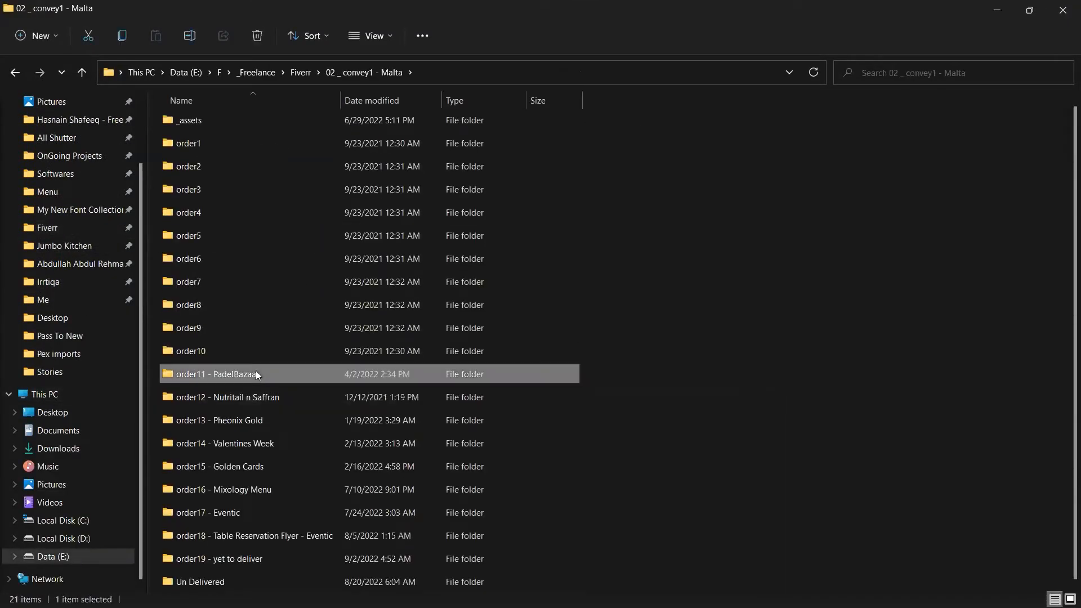
double_click(256, 376)
double_click(208, 172)
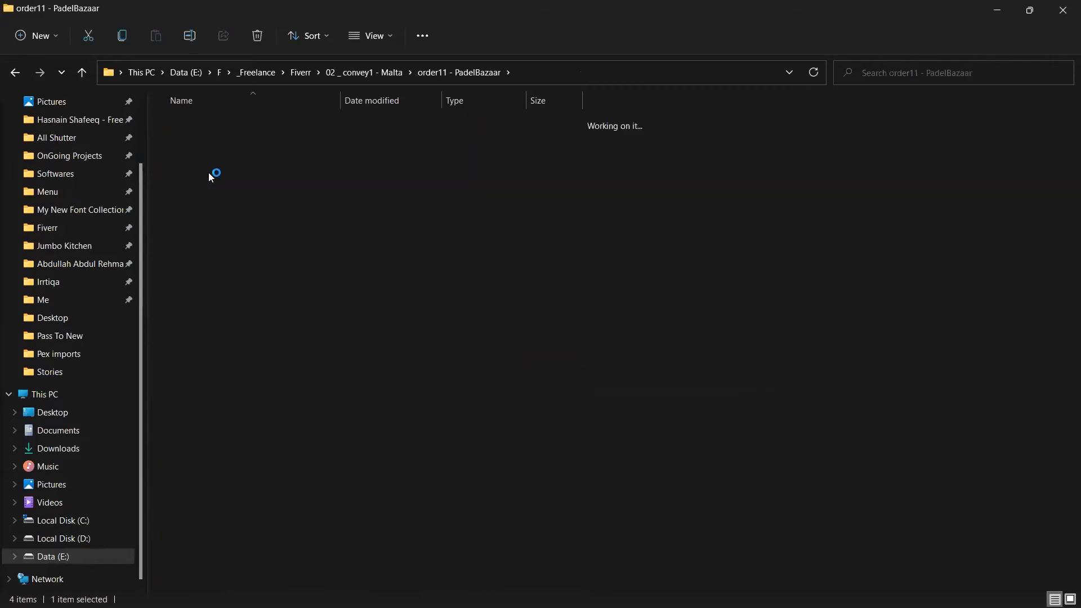
double_click(357, 151)
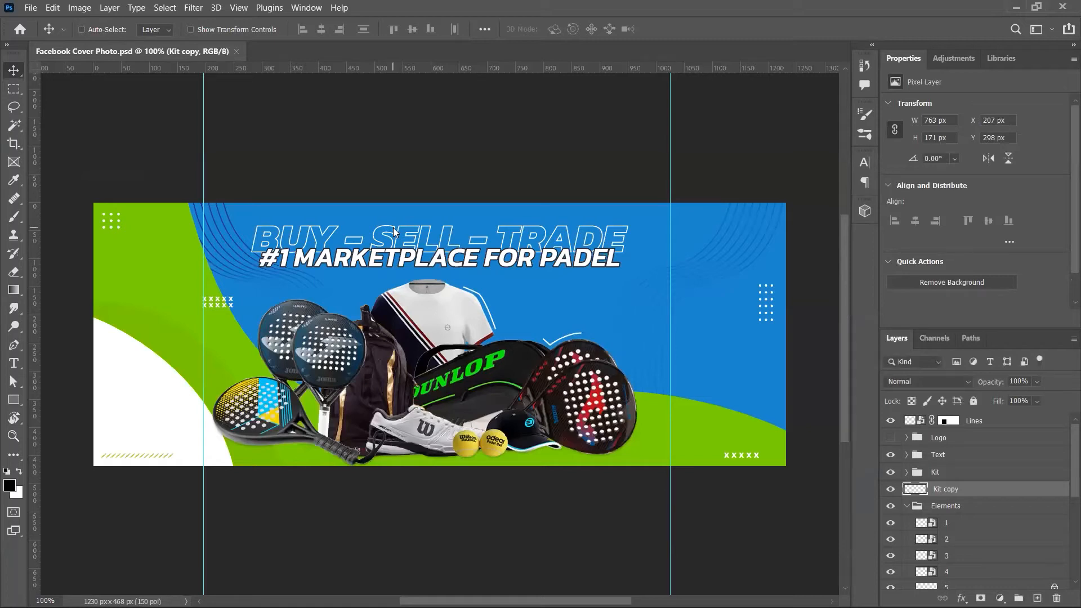
Step: Try two rectangular marquee selections on the padel banner's top corners, then close the document
key(m)
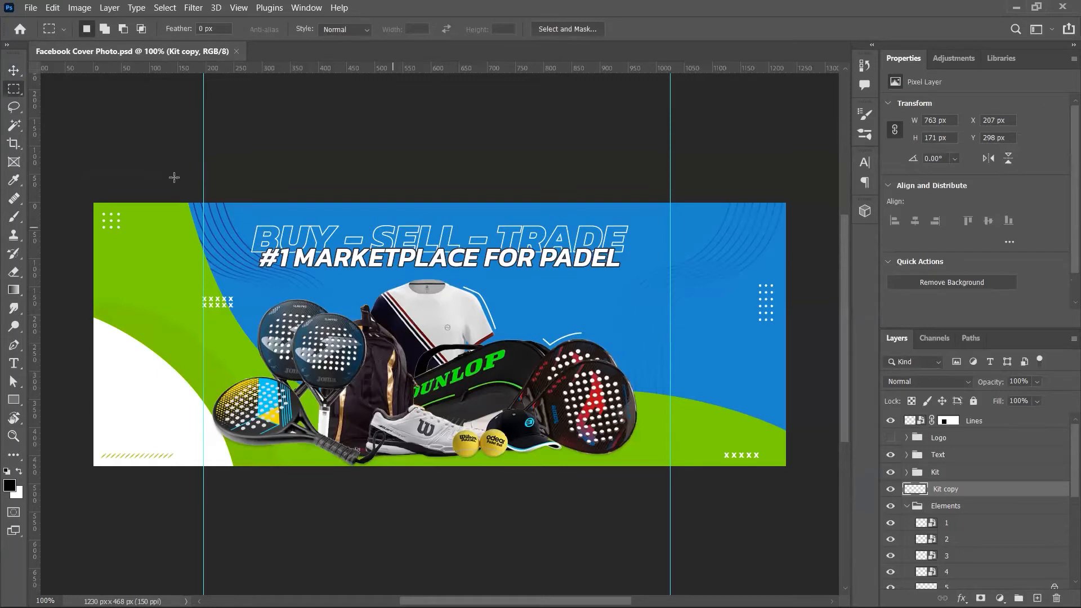
drag(92, 202, 203, 269)
drag(671, 202, 812, 308)
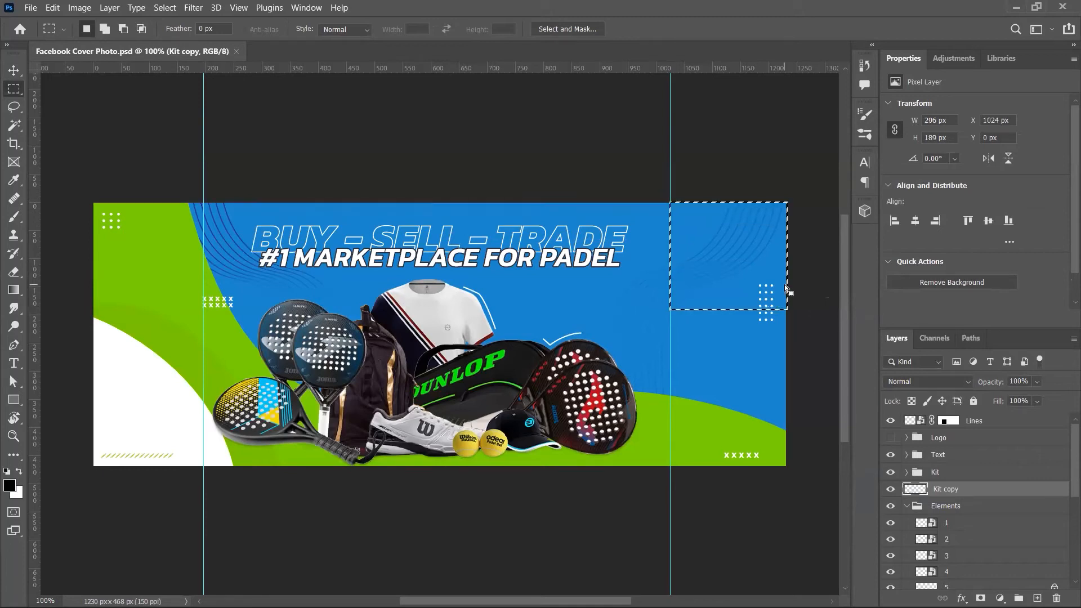
key(ctrl+w)
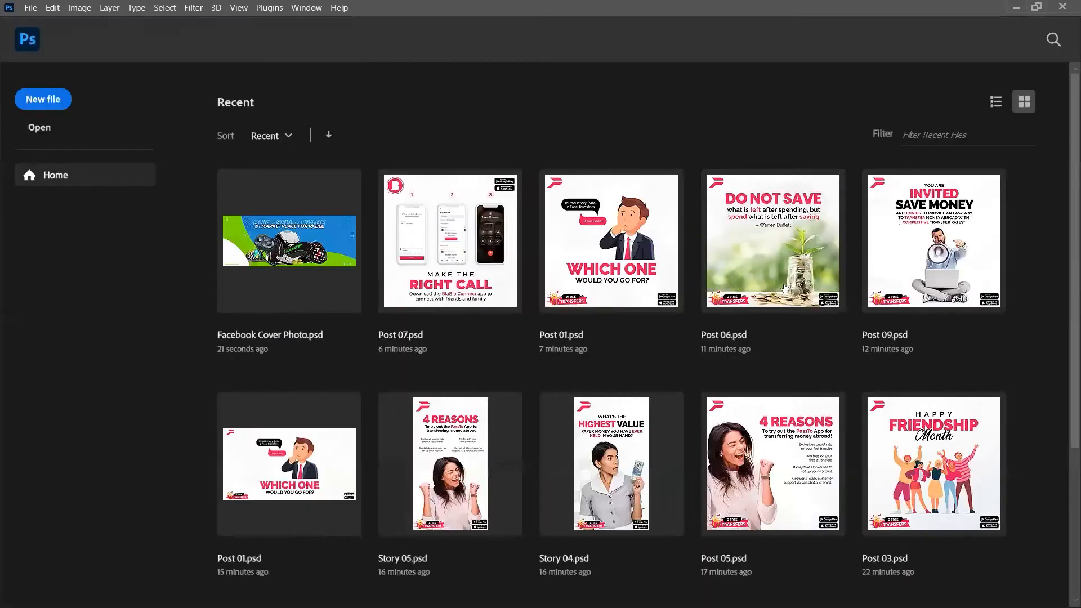
Step: View Facebook Cover Photo.png in the photo viewer, then close it
key(alt+Tab)
click(656, 250)
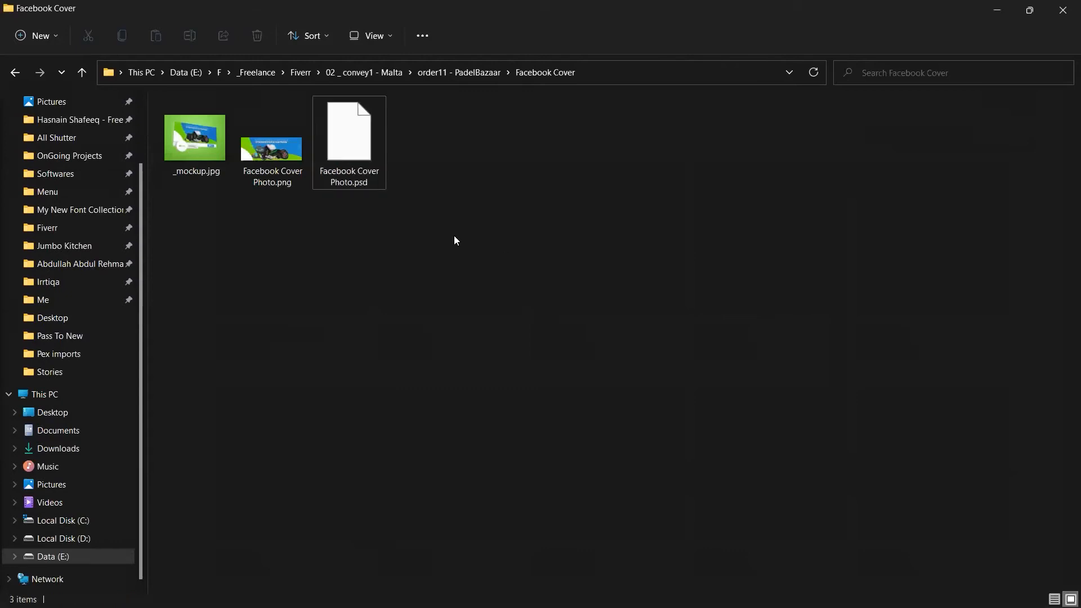
double_click(258, 152)
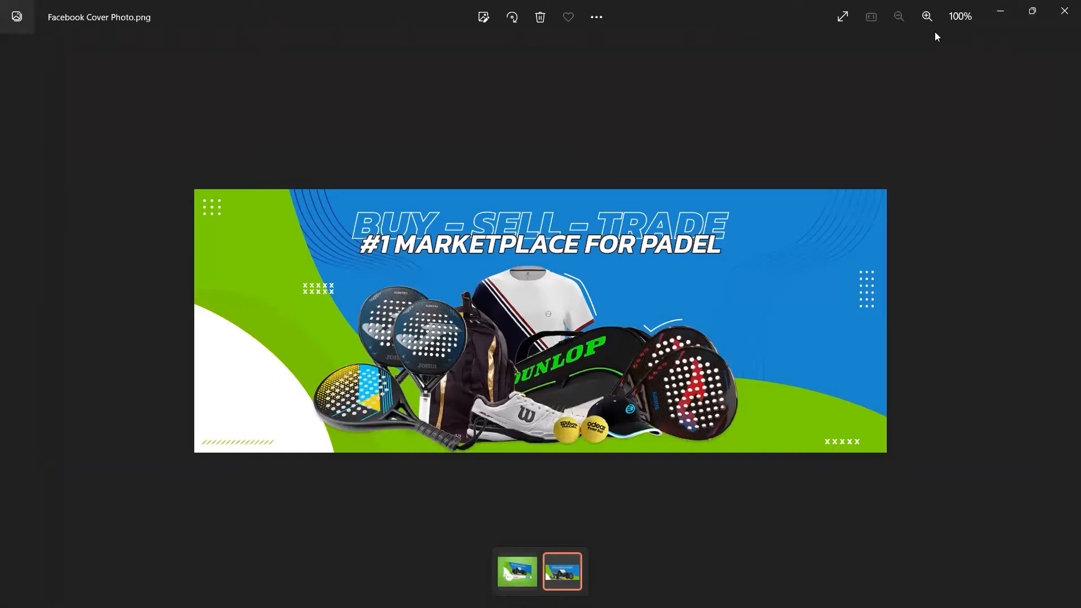
click(1065, 6)
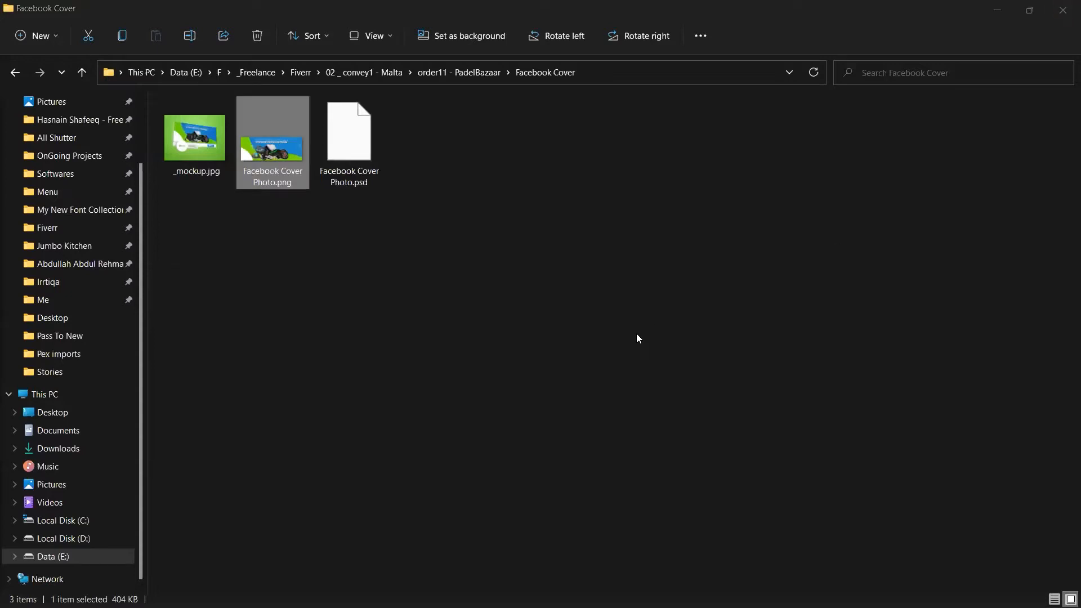
Step: Close the Zoom recording folder and cycle through Notepad and Photoshop to the browser's Facebook profile
key(alt+Tab)
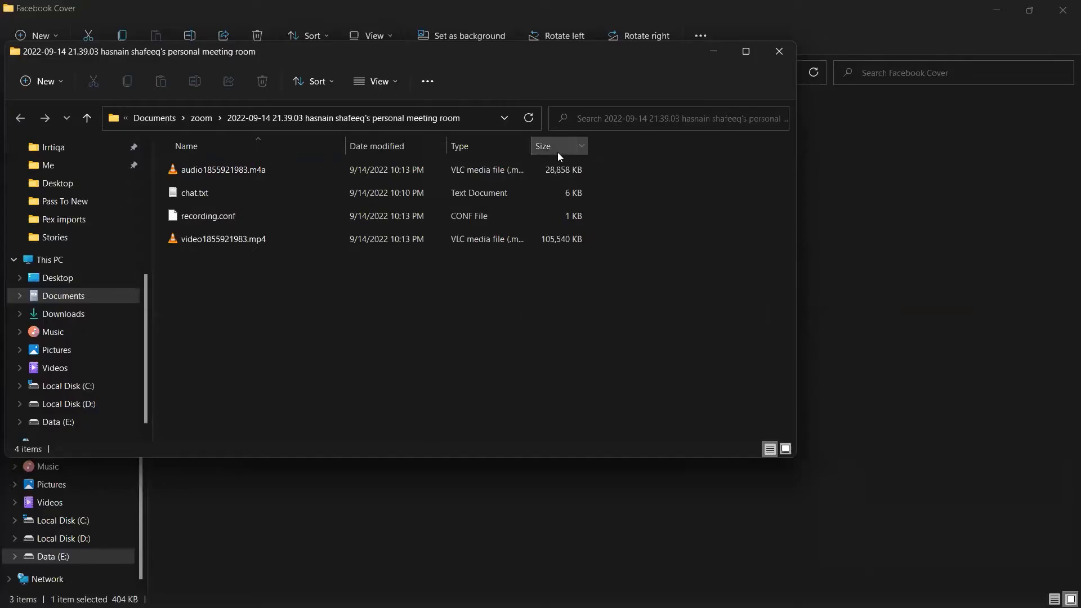
click(779, 51)
key(alt+Tab)
click(531, 294)
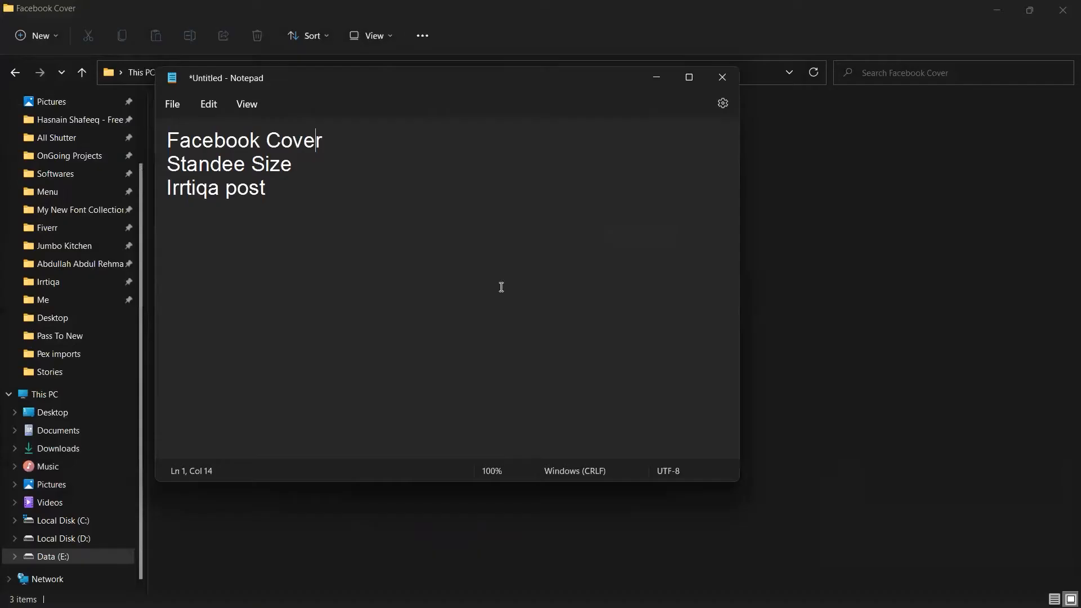
key(alt+Tab)
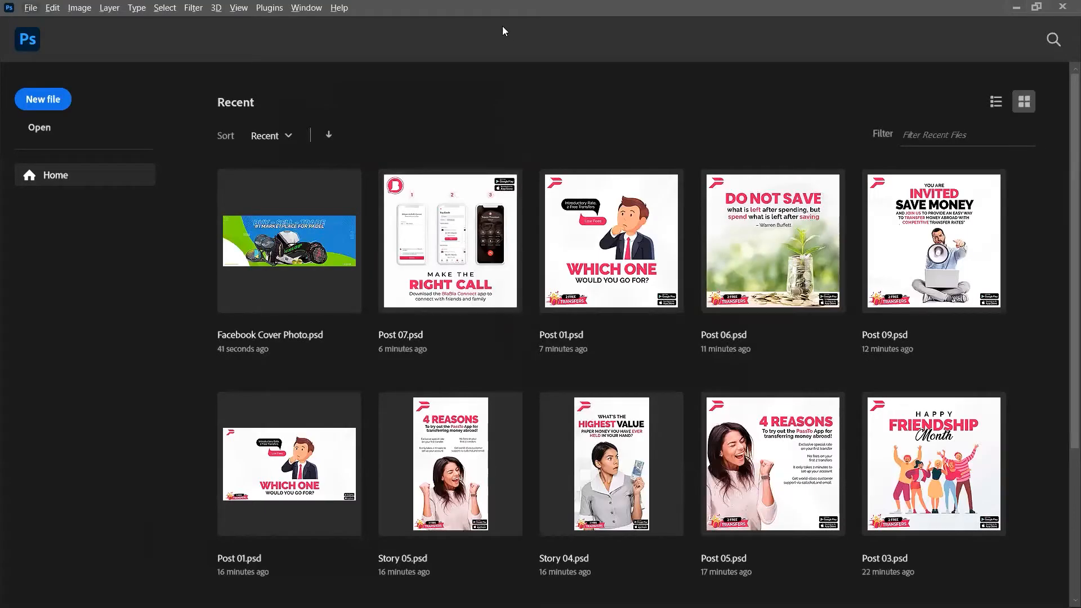
key(alt+Tab)
key(alt+shift+Tab)
key(alt+Tab)
click(881, 131)
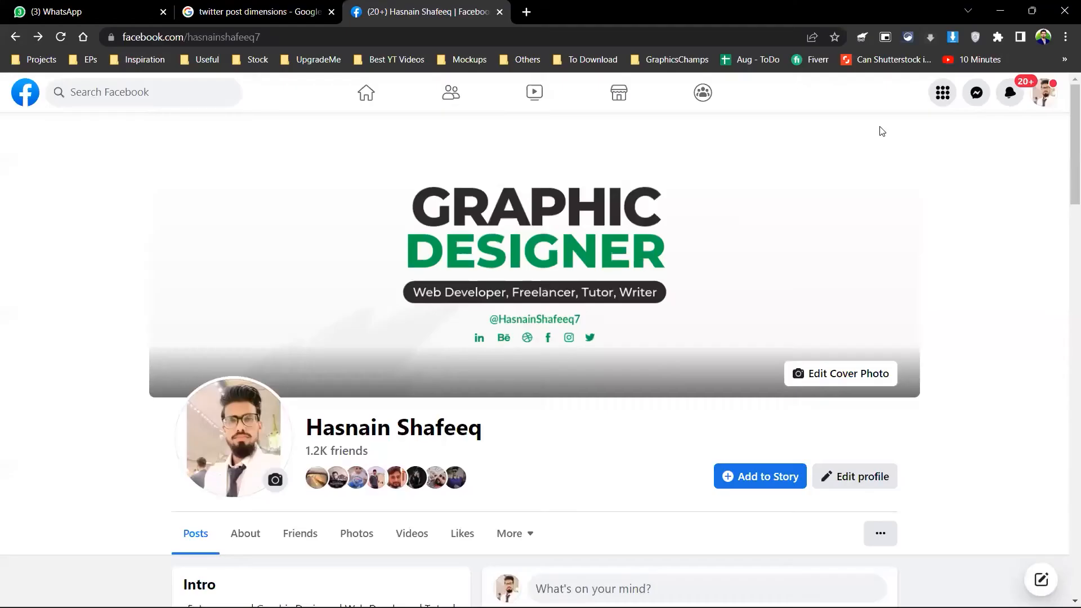
Step: Search Google for 'facebook cover' in a new tab and glance at the image results
key(ctrl+t)
text(facebook cover)
key(Return)
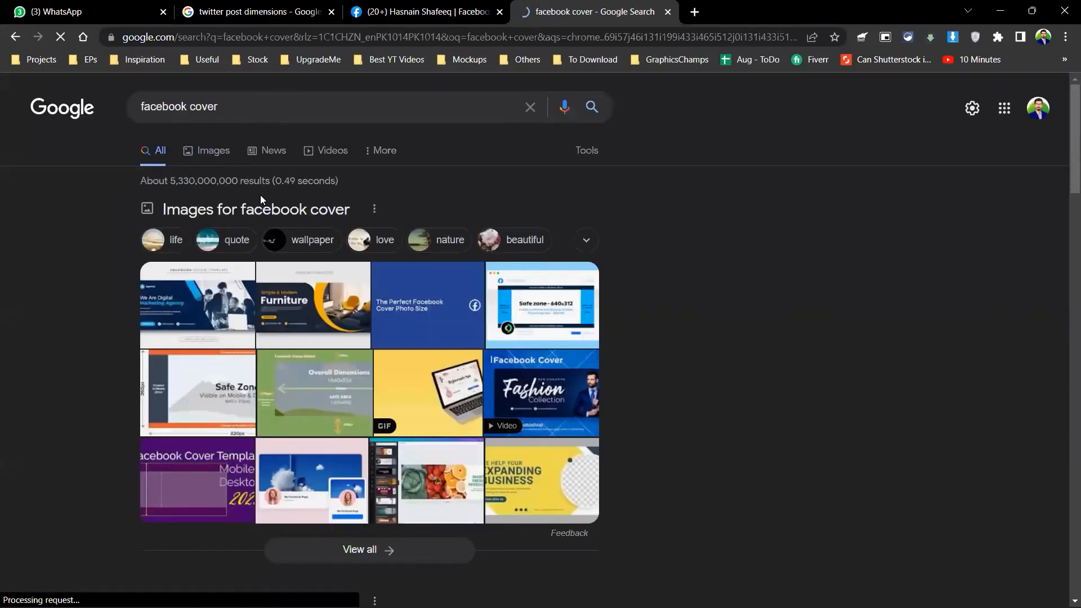
click(204, 151)
click(149, 150)
scroll(280, 194, down, 2)
scroll(311, 197, up, 2)
Step: Refine the search to 'facebook cover dimensions 2022' and highlight the recommended 820px by 360px size
click(308, 99)
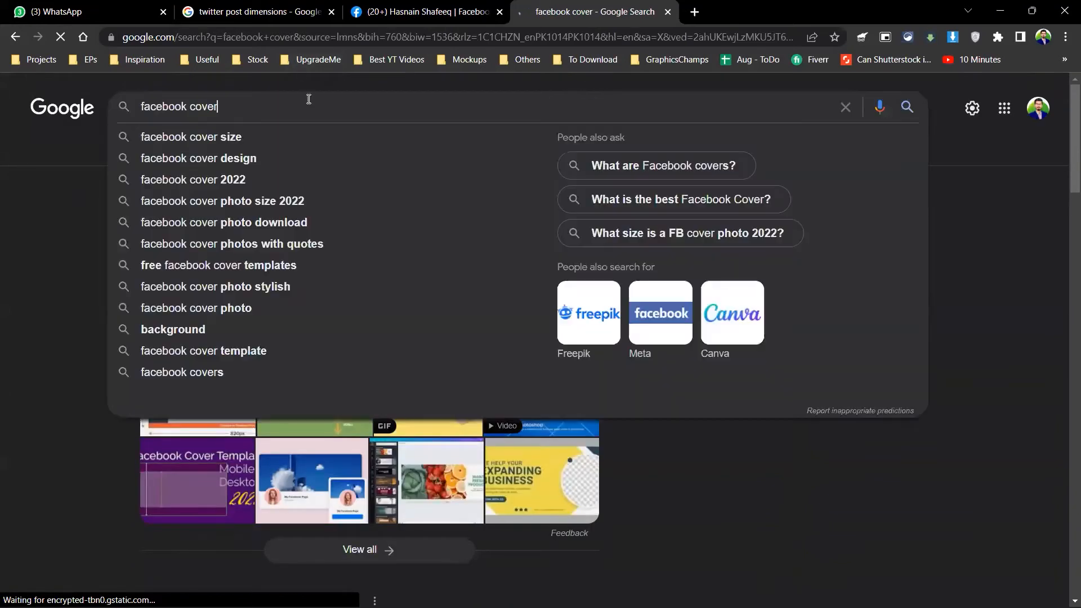
text(dimensions 2022)
key(Return)
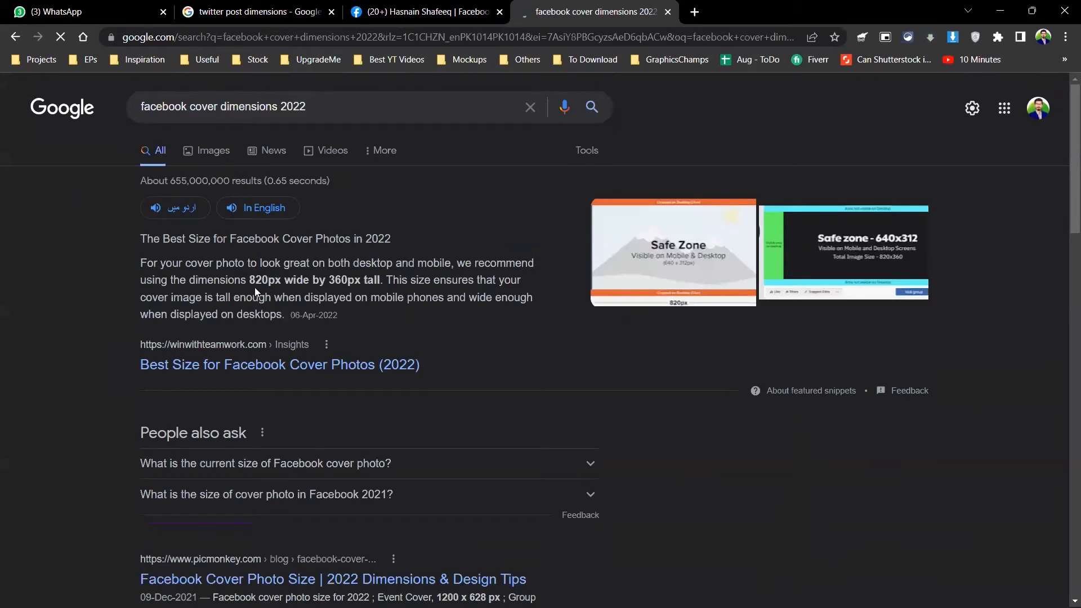
drag(249, 279, 367, 272)
click(391, 280)
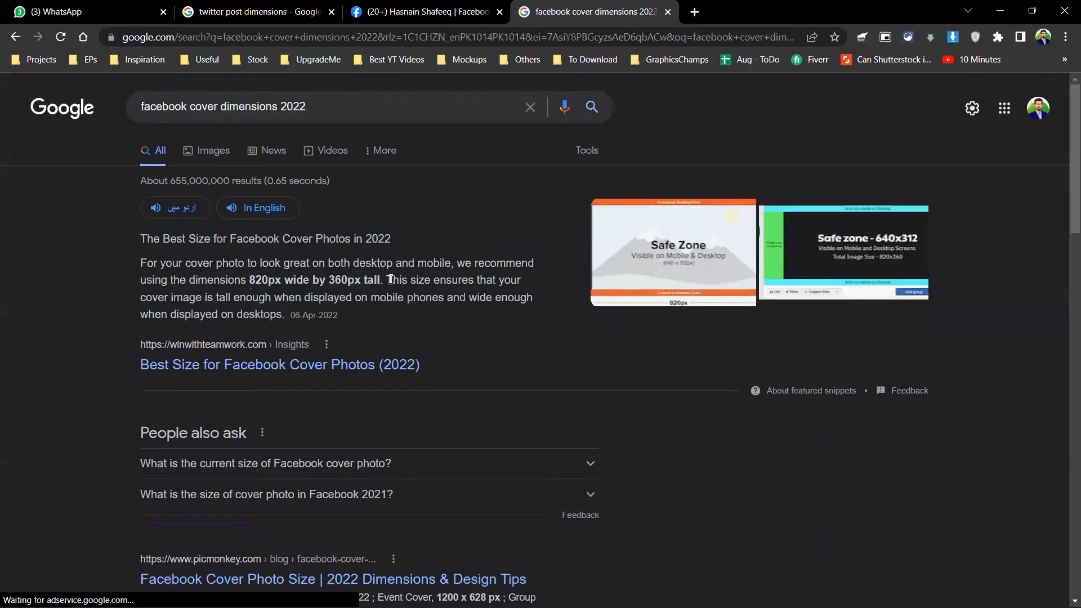
key(alt+Tab)
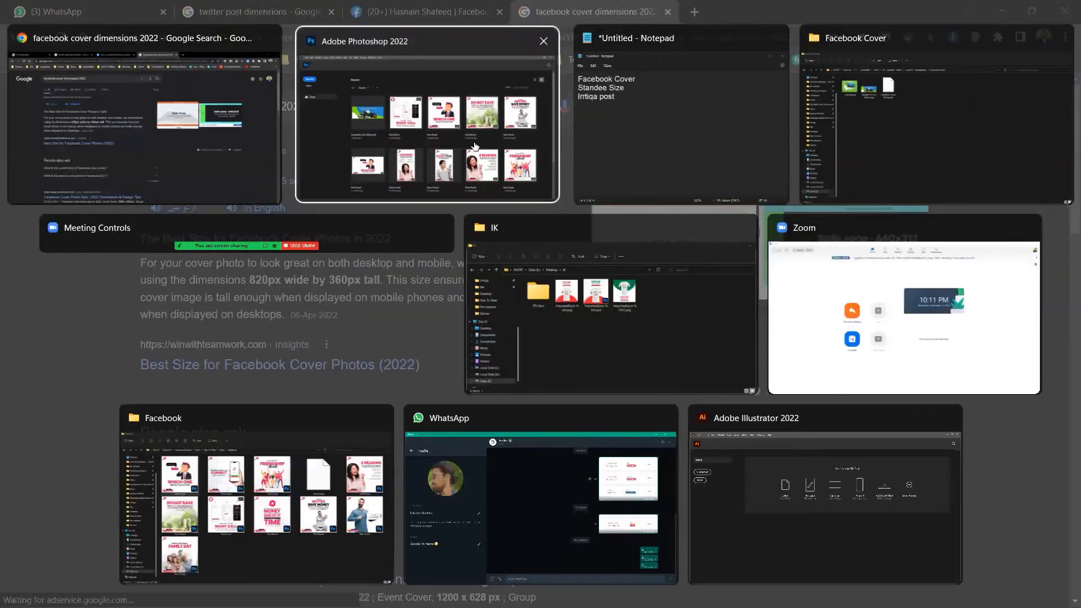
Step: Create a new 820 × 360 px document in Photoshop
click(474, 143)
key(ctrl+n)
text(820)
key(Tab)
text(360)
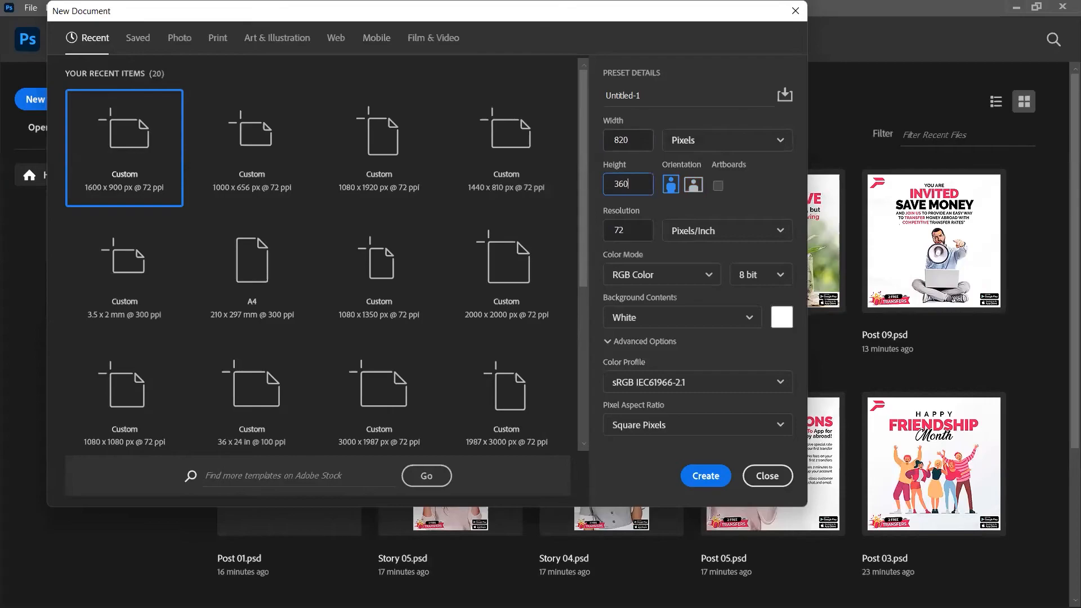
key(Return)
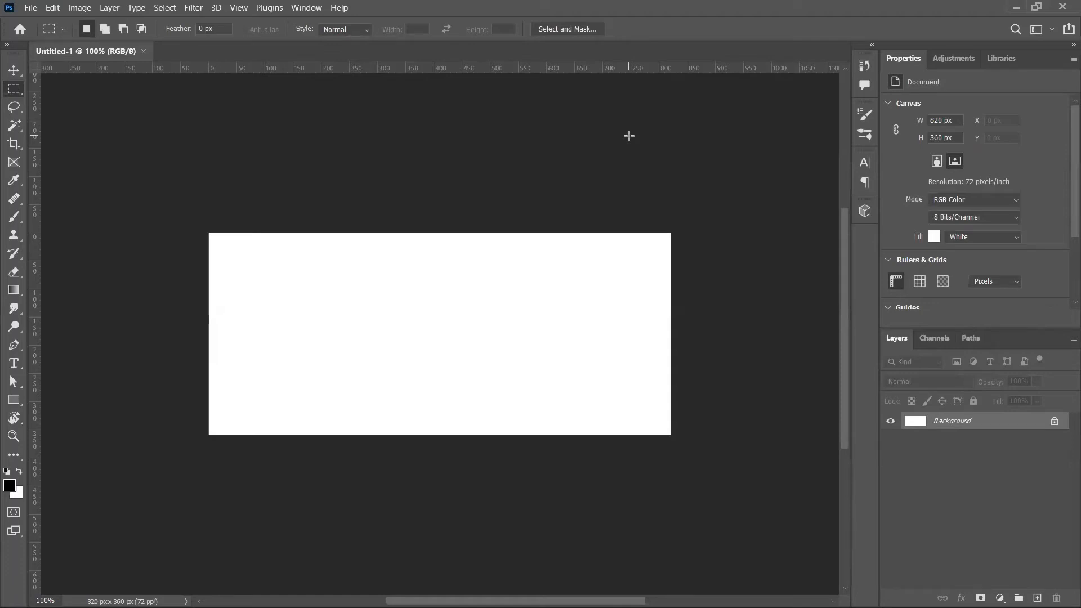
Step: After a glance at the Facebook profile, resize Untitled-1 to 1600 px wide and fit it in view
key(alt+Tab)
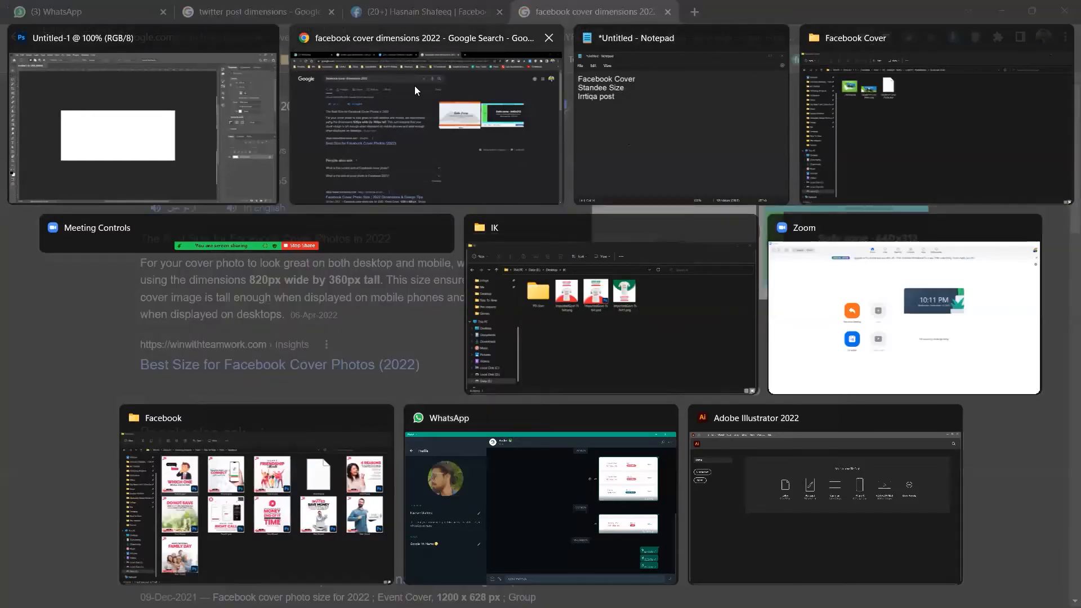
key(ctrl+shift+Tab)
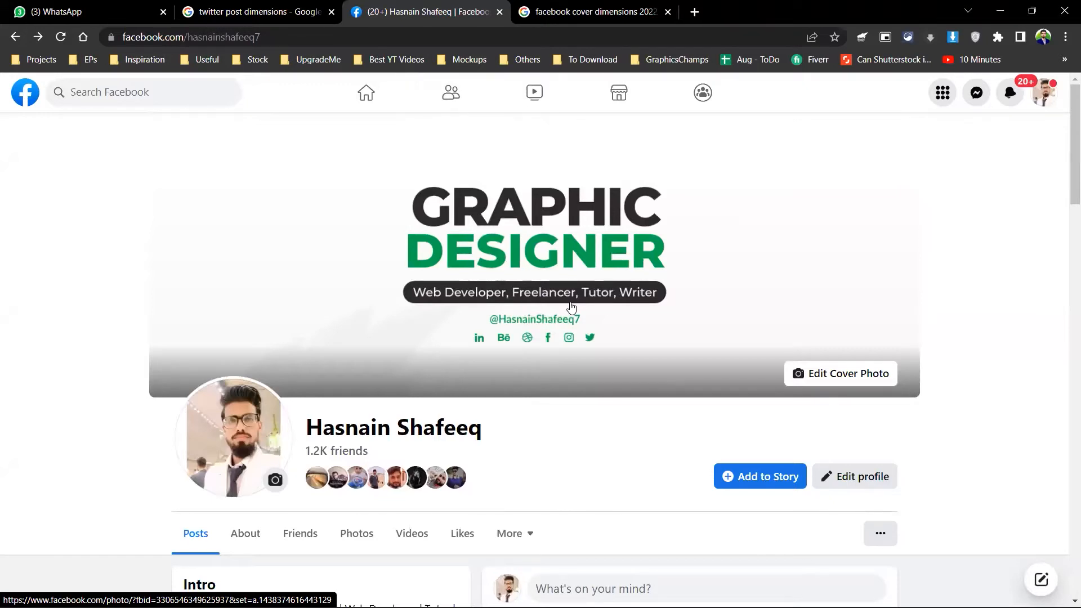
key(alt+Tab)
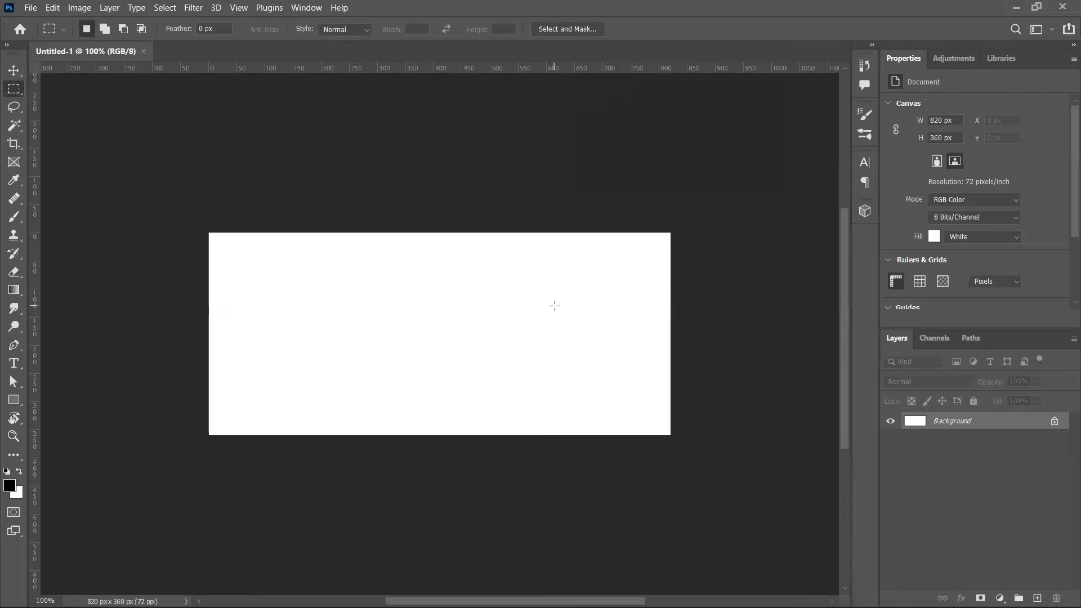
key(ctrl+alt+i)
text(1600)
key(Return)
key(m)
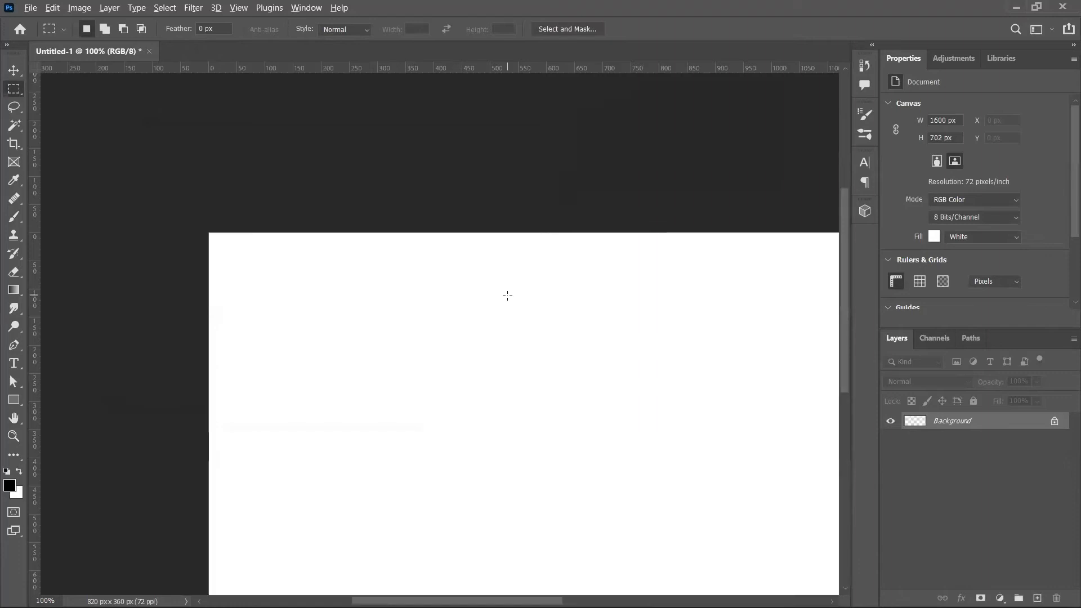
key(ctrl+0)
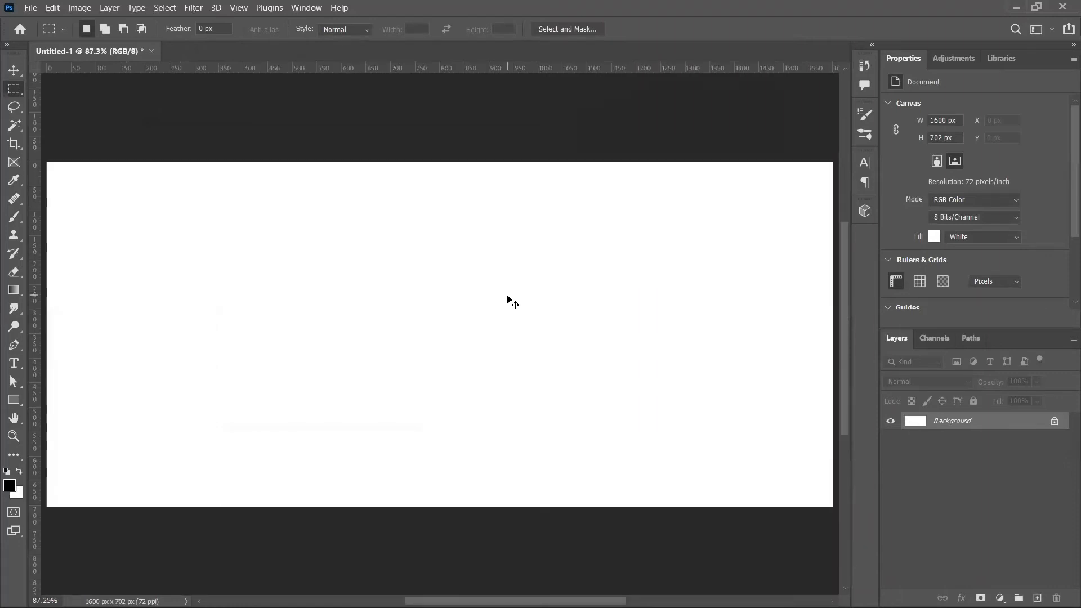
key(ctrl+minus)
key(ctrl+minus)
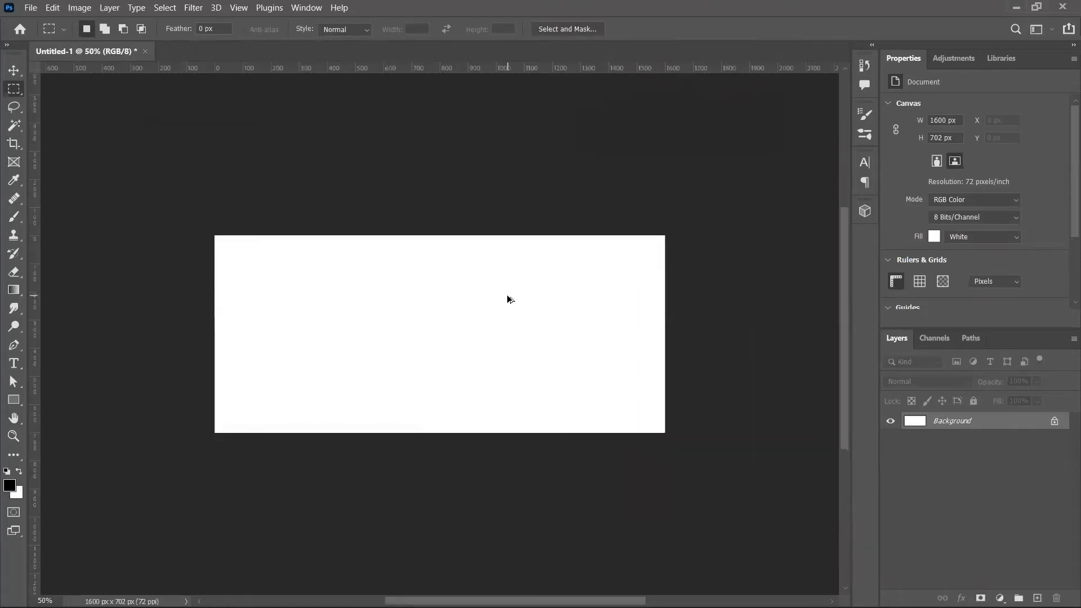
Step: Resize the canvas to 200 px wide, then to 20000 px wide, and fit it in view
key(ctrl+alt+i)
text(200)
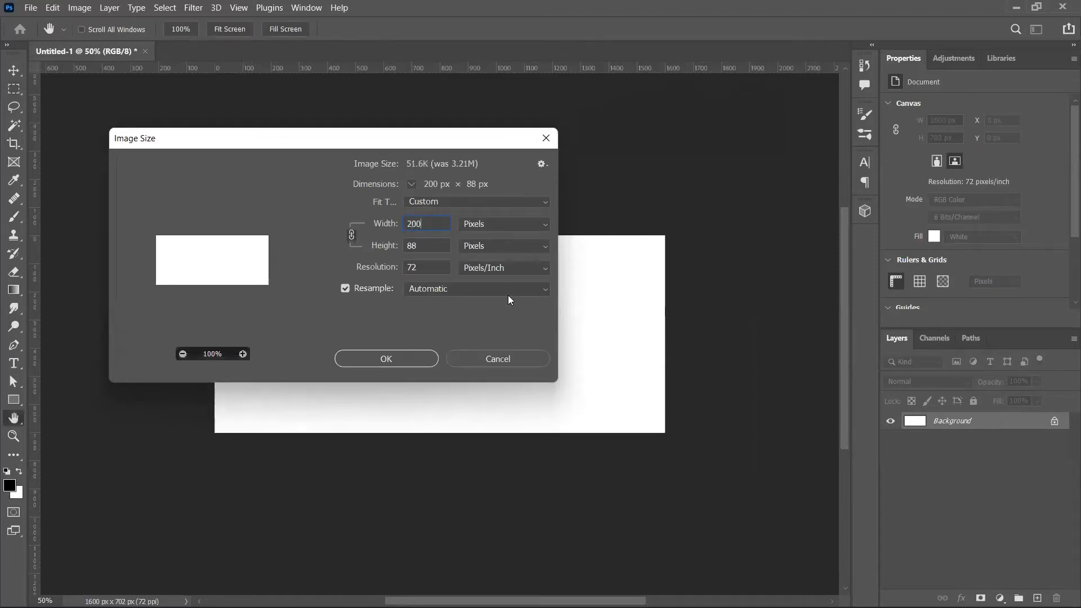
key(Return)
key(ctrl+alt+i)
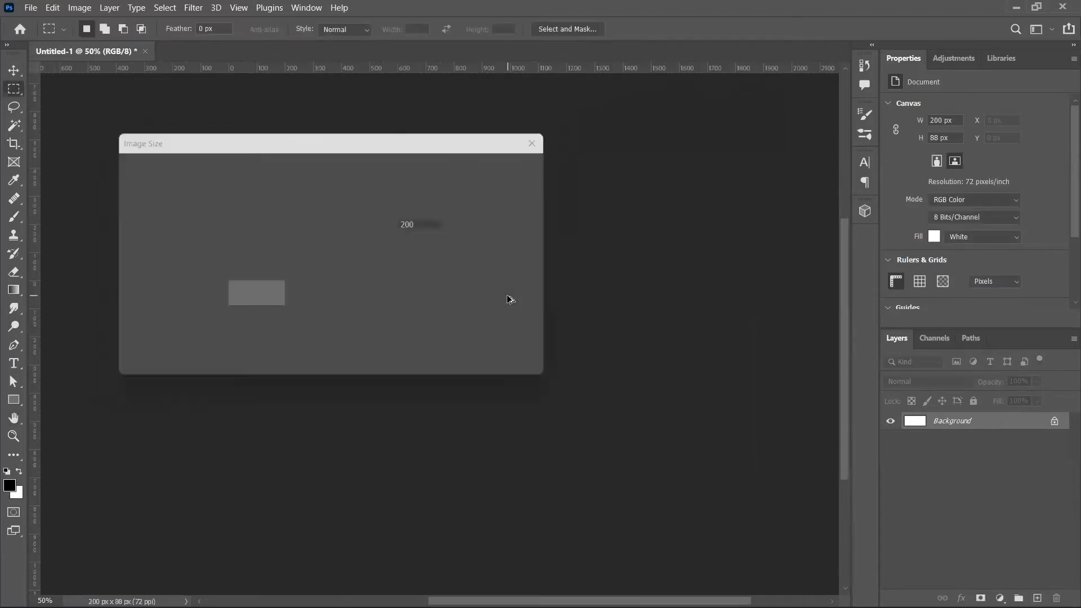
text(20000)
key(Return)
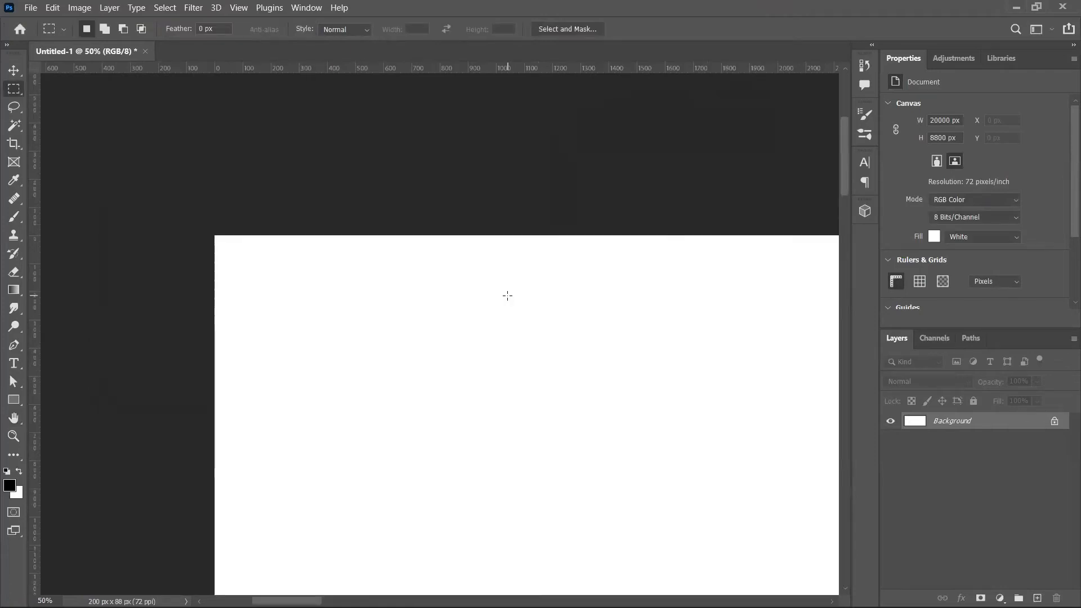
key(ctrl+0)
key(ctrl+minus)
key(ctrl+minus)
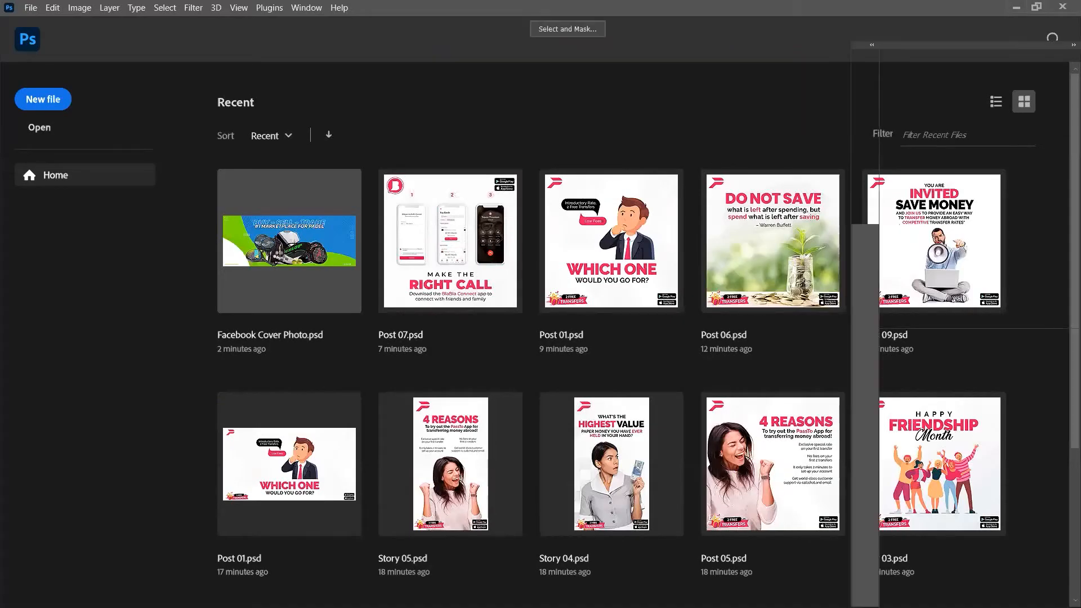
Step: Confirm Facebook Cover Photo.psd's Image Size reads 1230 × 468 px, then close it
key(super+Tab)
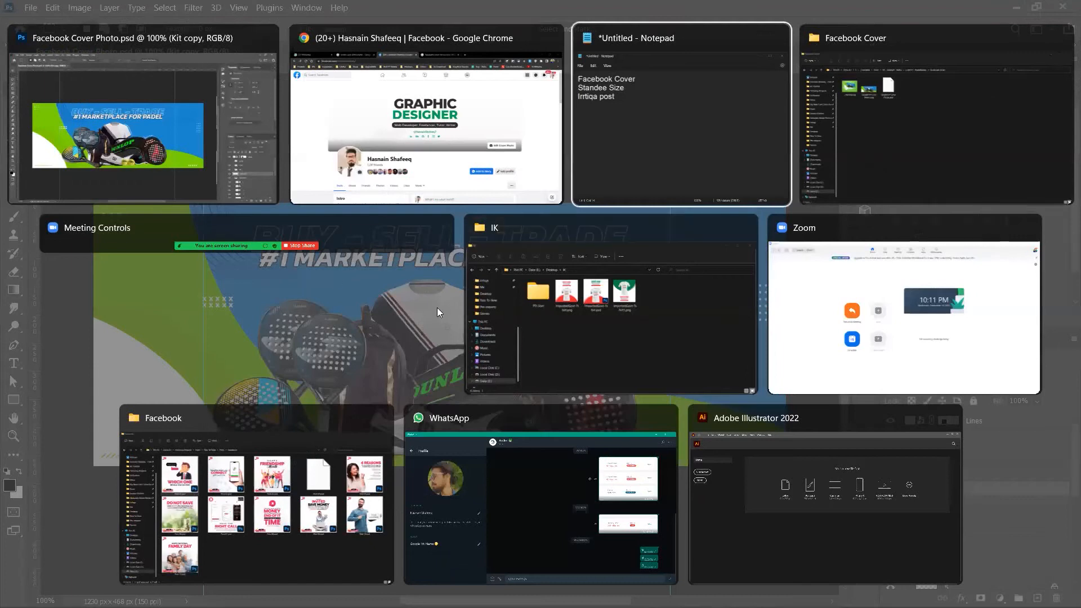
click(87, 143)
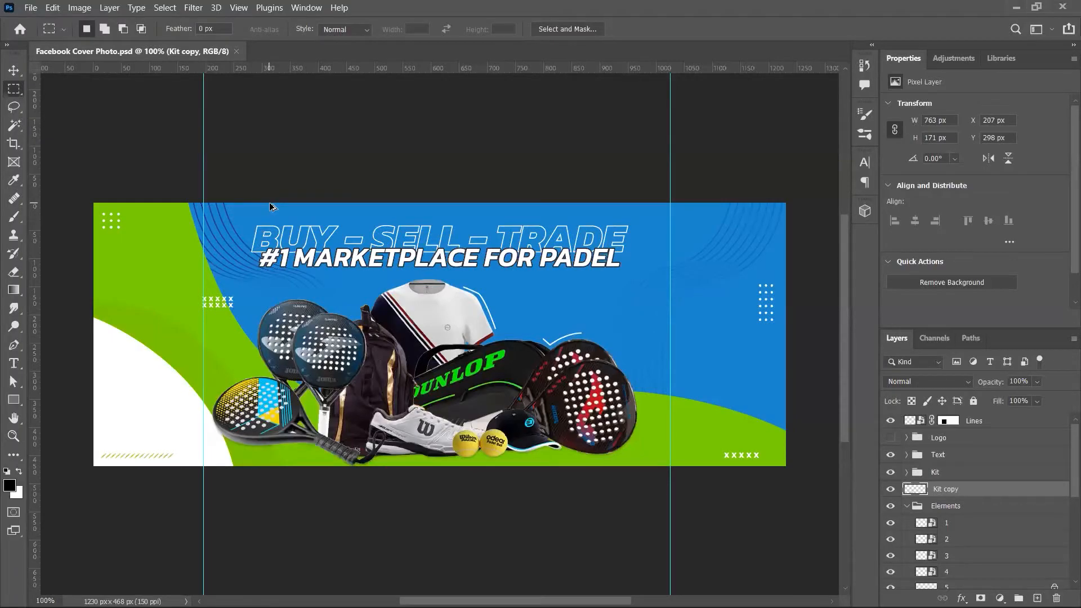
key(ctrl+alt+i)
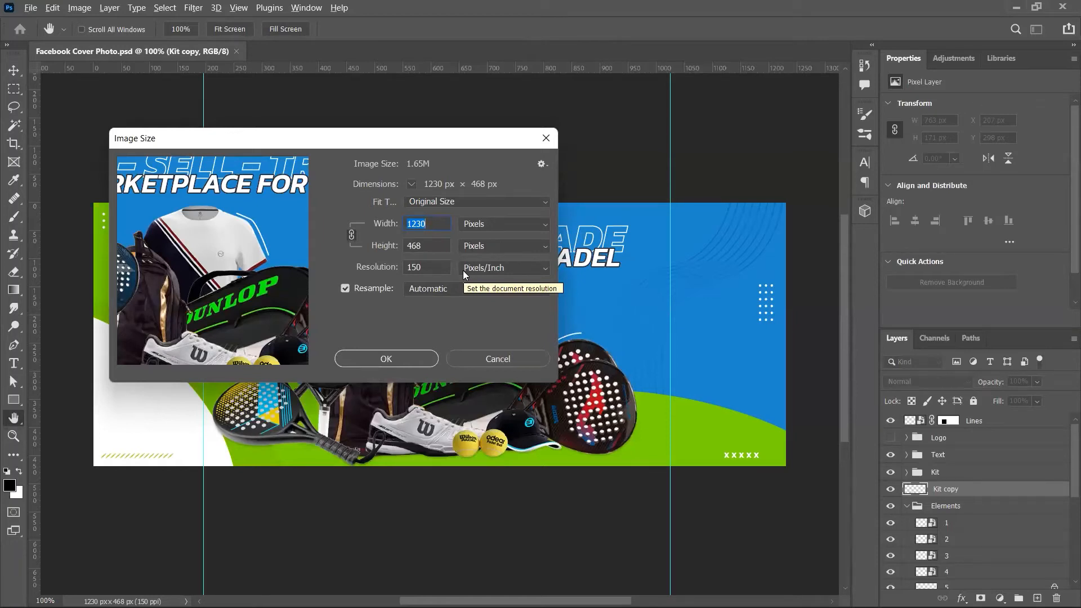
key(Escape)
key(ctrl+w)
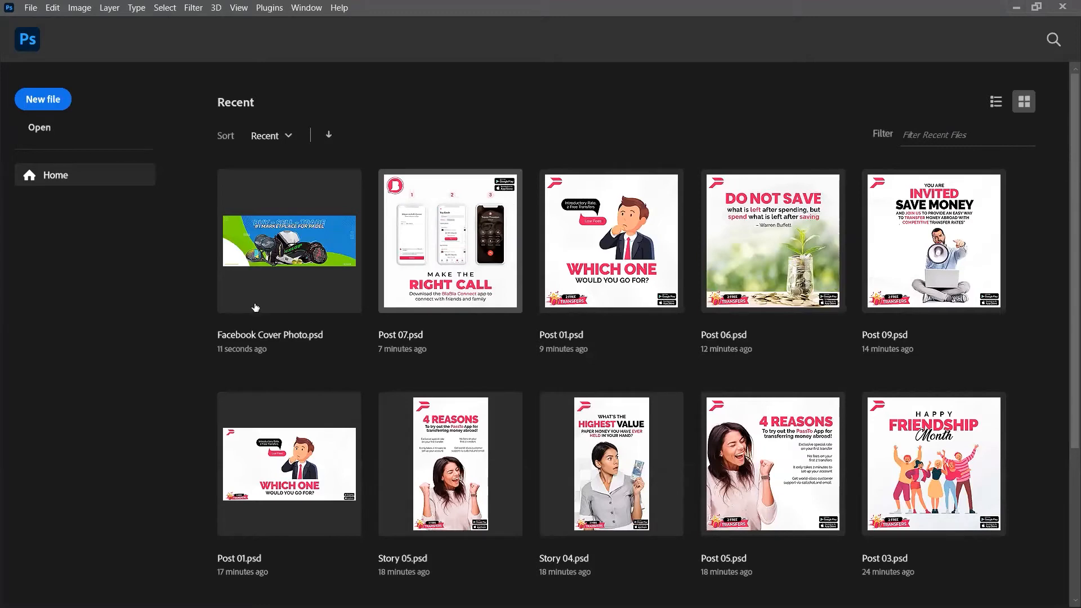
Step: Reopen the cover PSD, review its File > Export options, close it and return to the browser
click(241, 249)
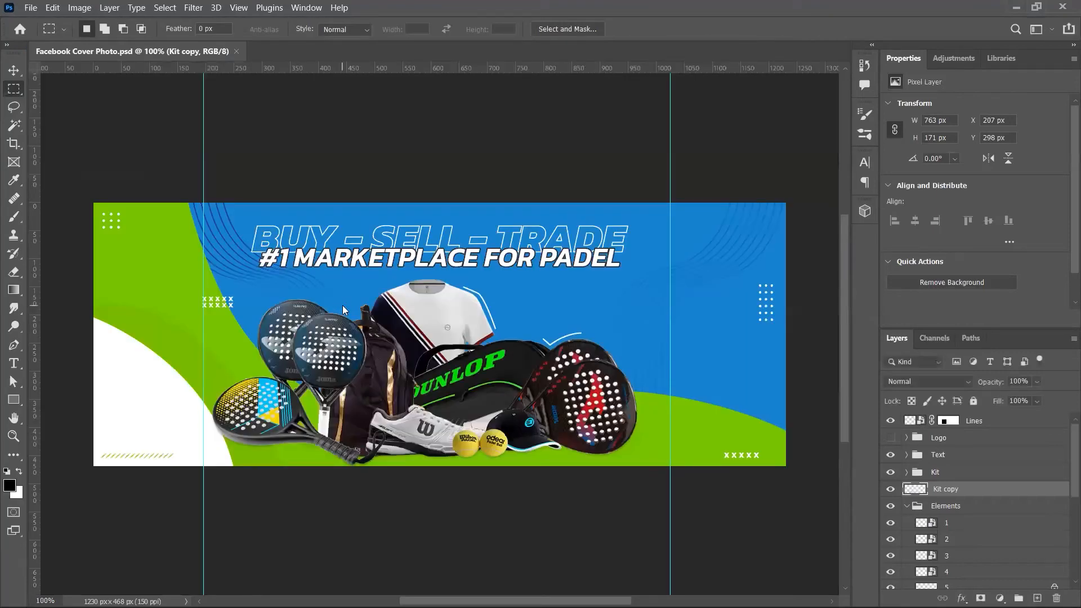
key(alt+f)
key(e)
key(Escape)
key(Escape)
key(ctrl+w)
key(alt+Tab)
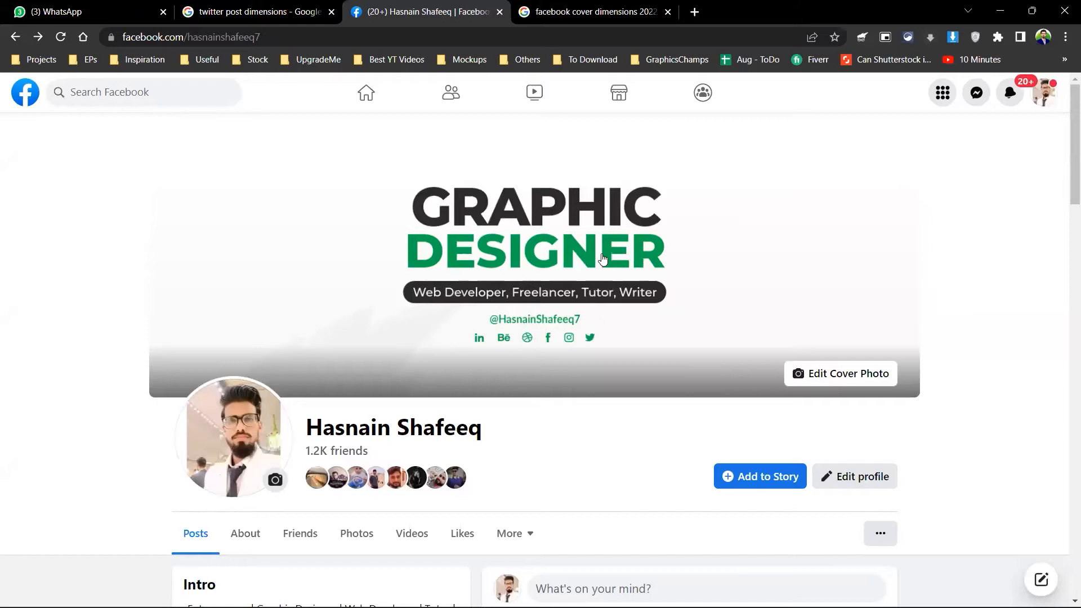
Step: Open the Facebook cover photo in full view and drag it into the IK folder as a PNG
click(600, 261)
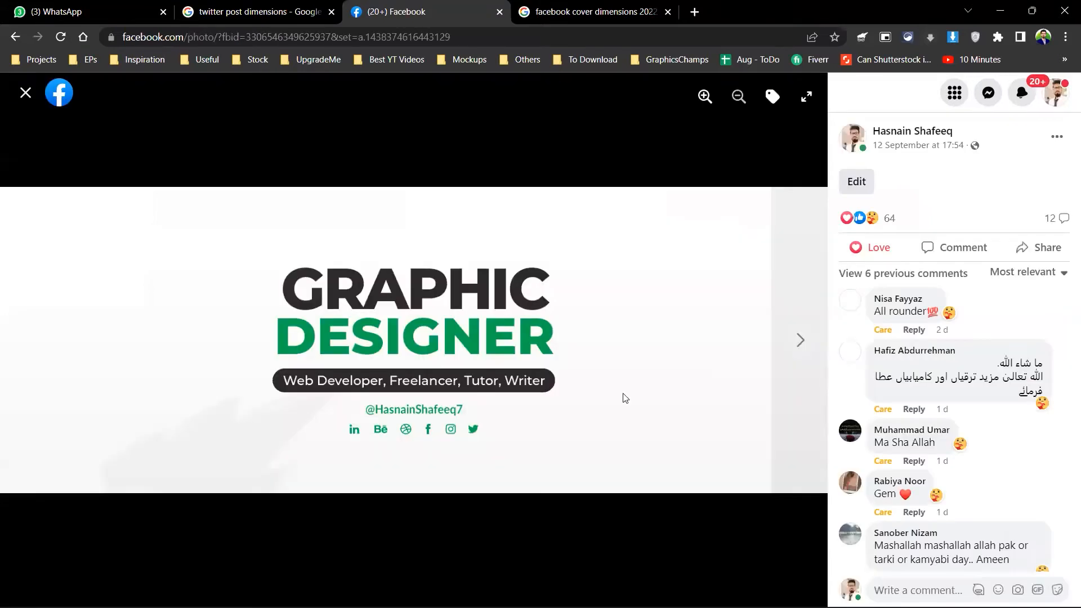
mouse_move(732, 607)
drag(1080, 606, 567, 313)
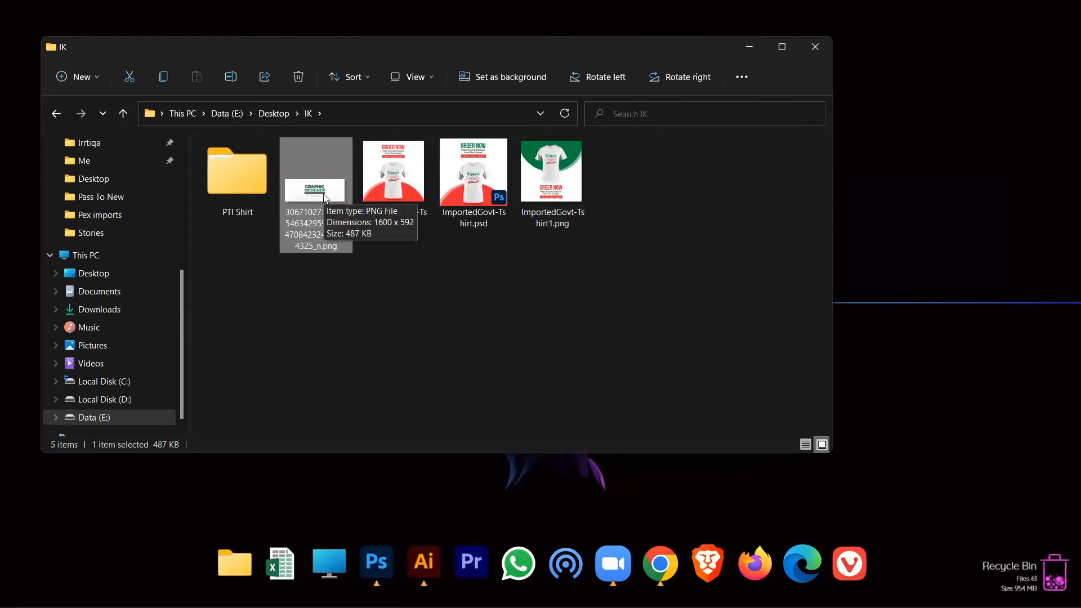
Step: Check the saved cover PNG's Details properties show 1600 × 592 pixels
key(alt+Return)
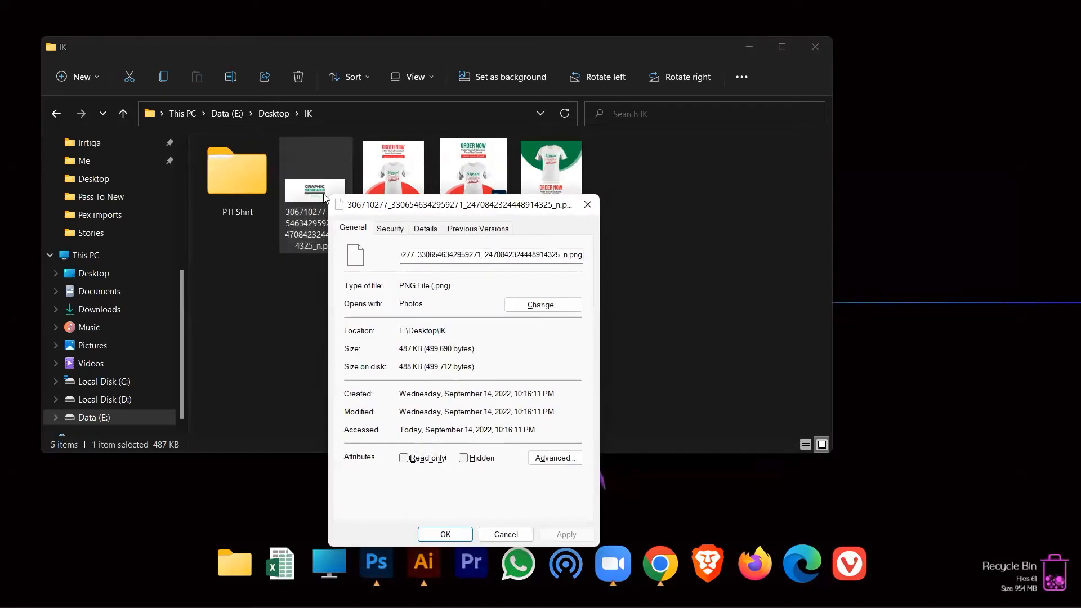
click(587, 204)
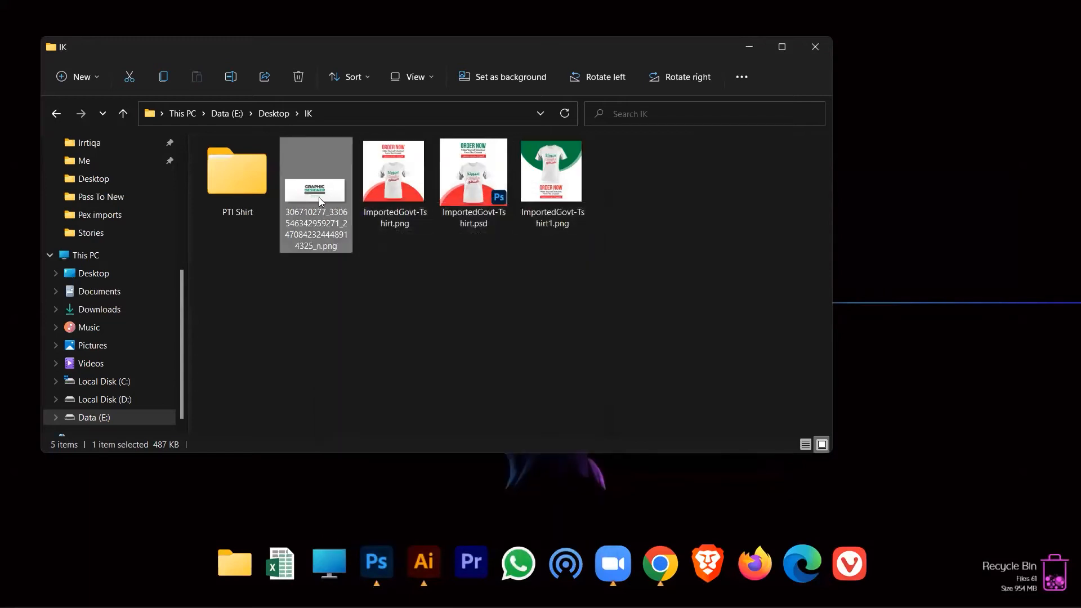
key(alt+Return)
click(421, 231)
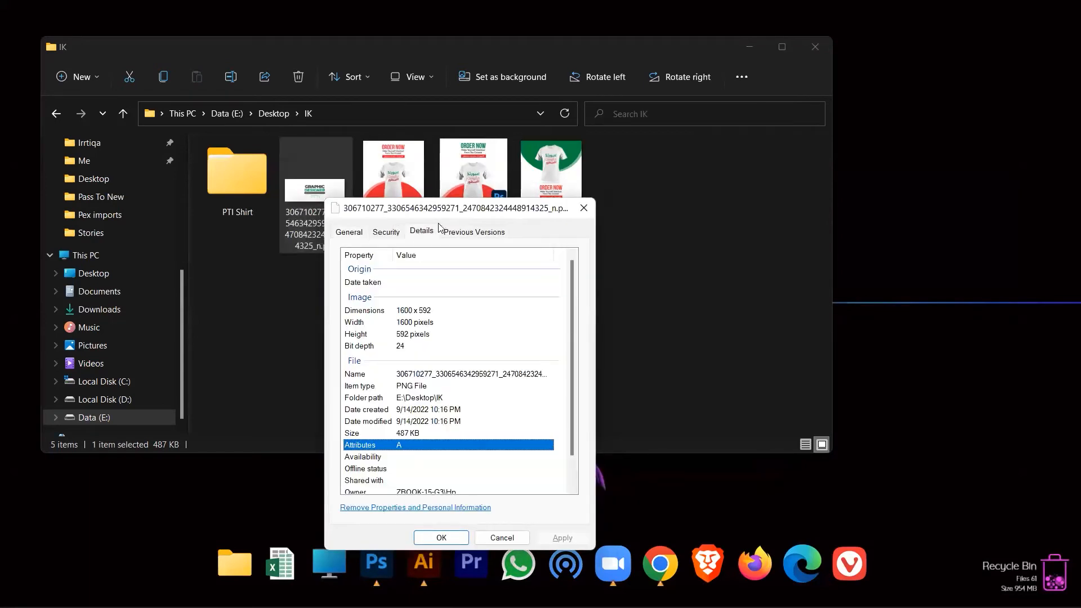
drag(448, 209, 432, 106)
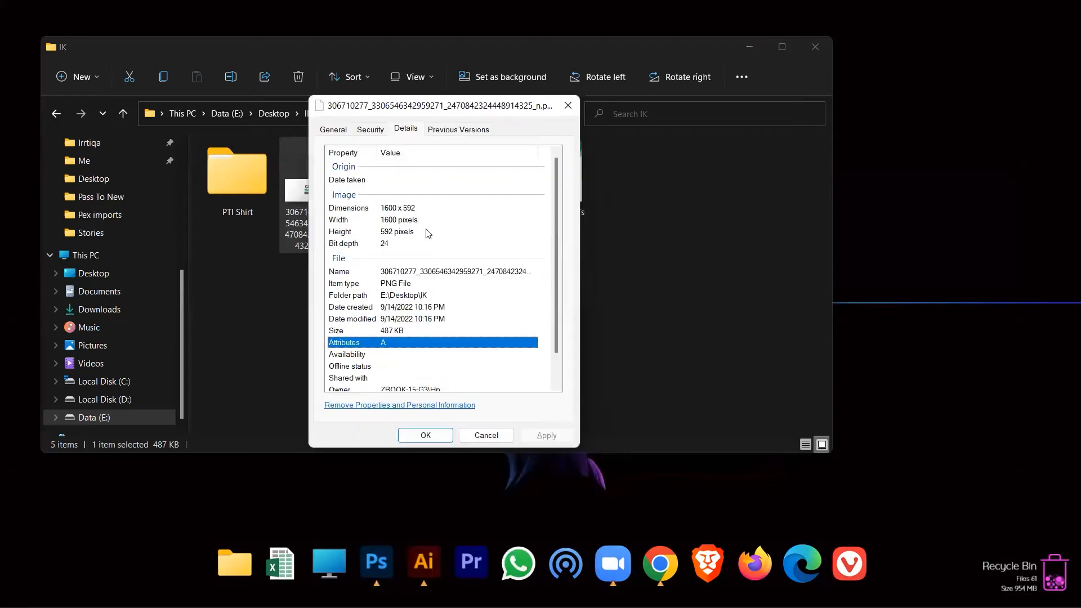
click(397, 221)
click(396, 209)
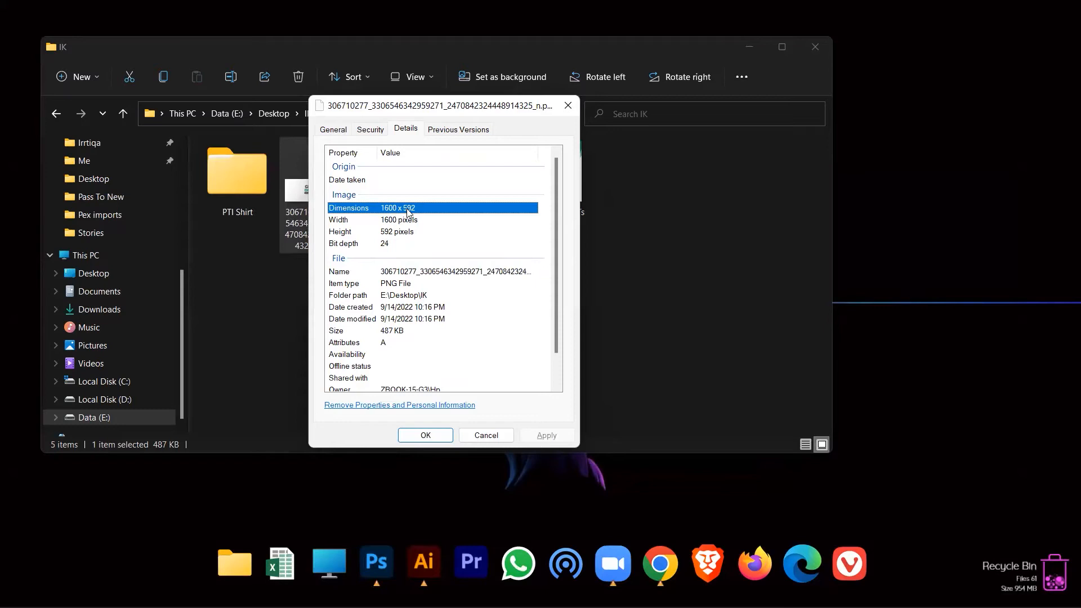
click(567, 105)
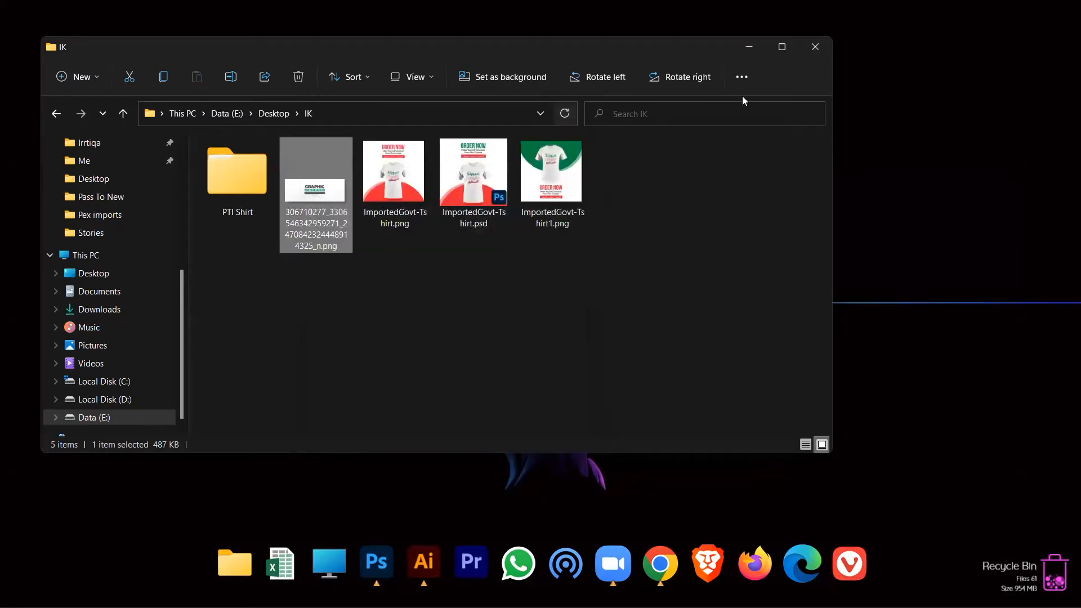
Step: Close the IK window and browse to Data (E:) > OnGoing Projects > Local in a new Explorer window
click(803, 54)
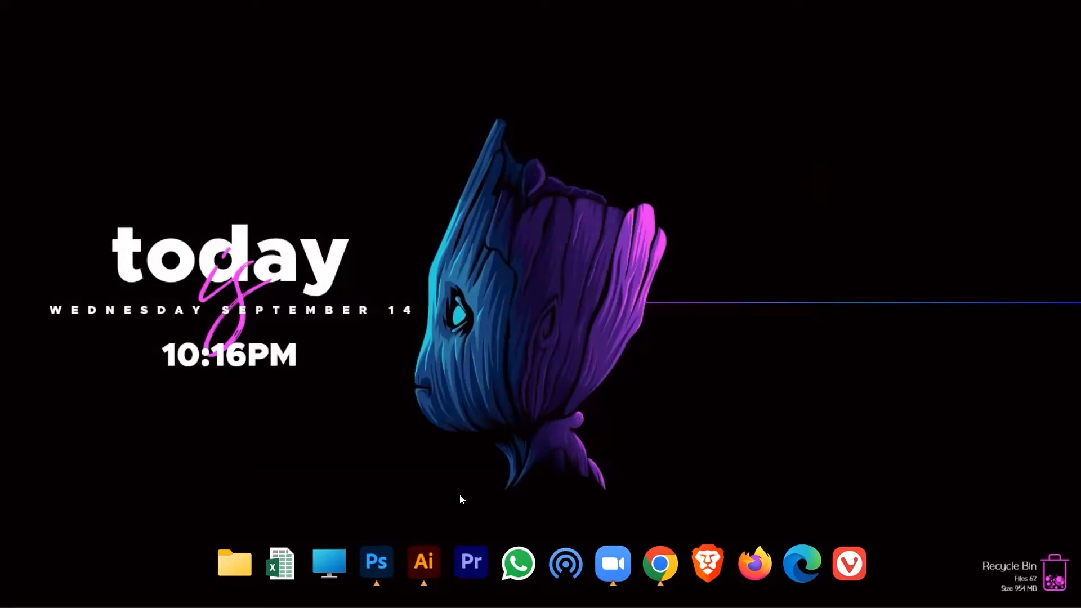
key(super+Tab)
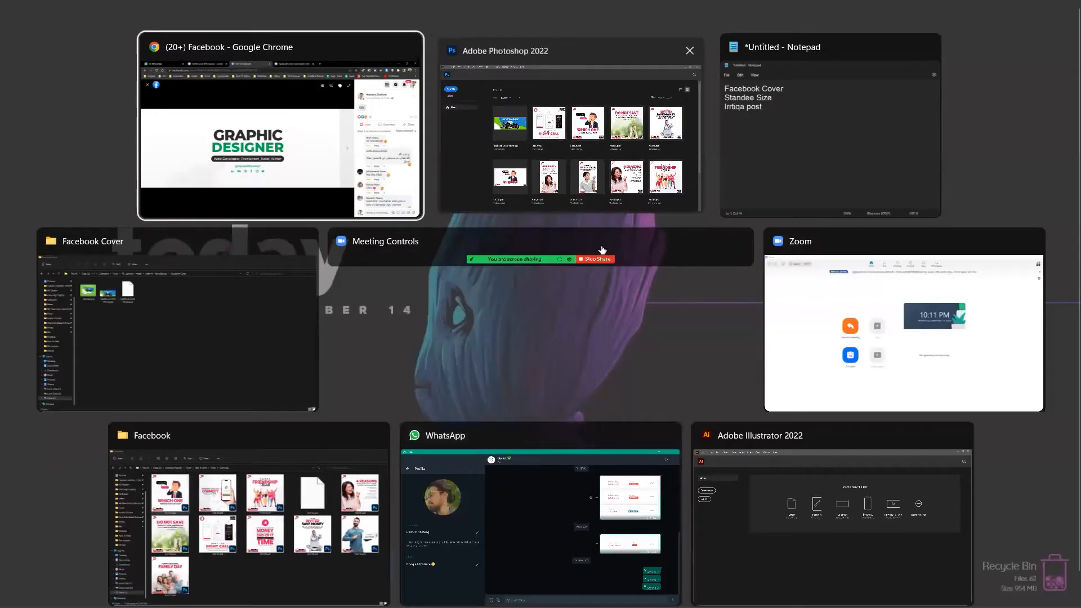
click(593, 137)
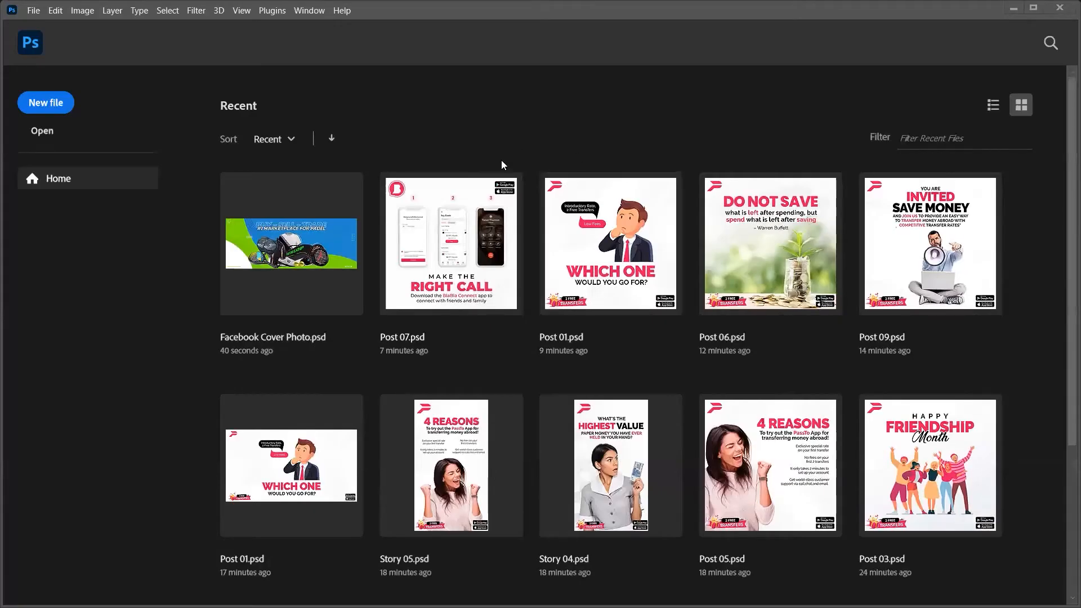
key(super+e)
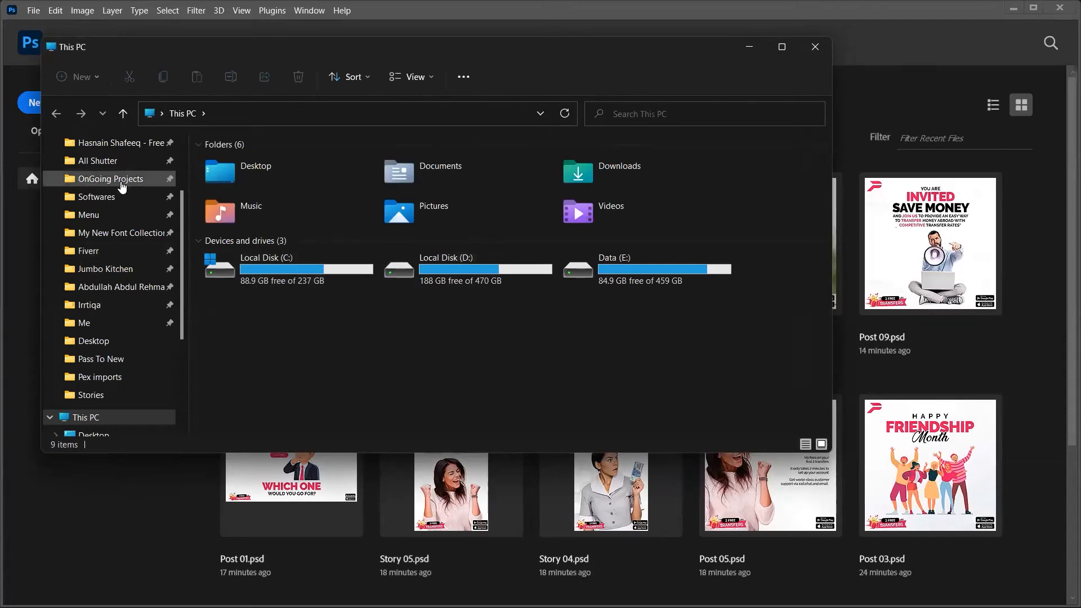
click(122, 186)
click(324, 171)
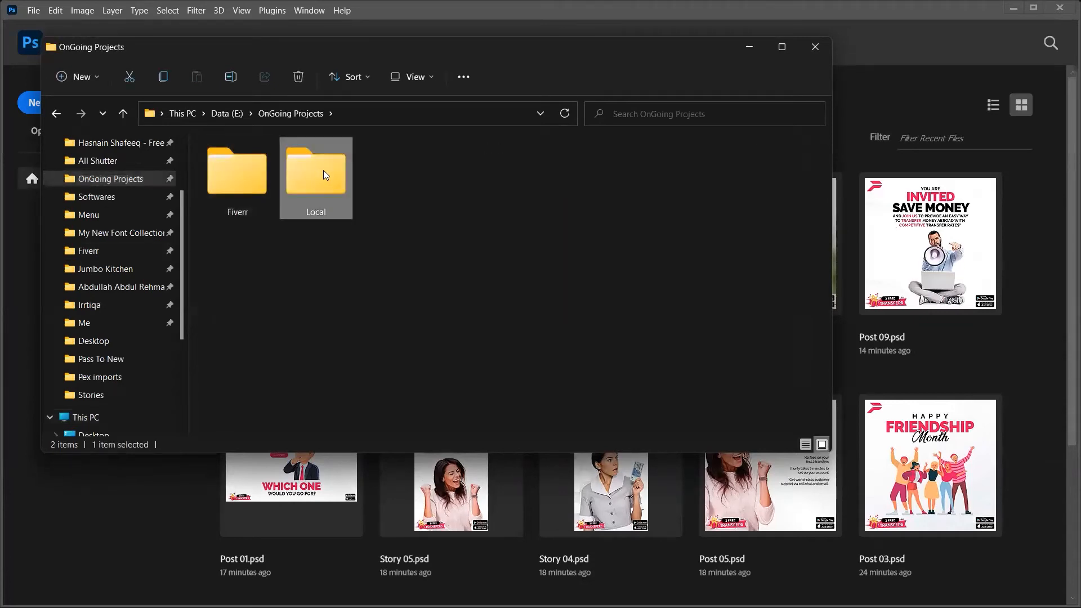
double_click(323, 170)
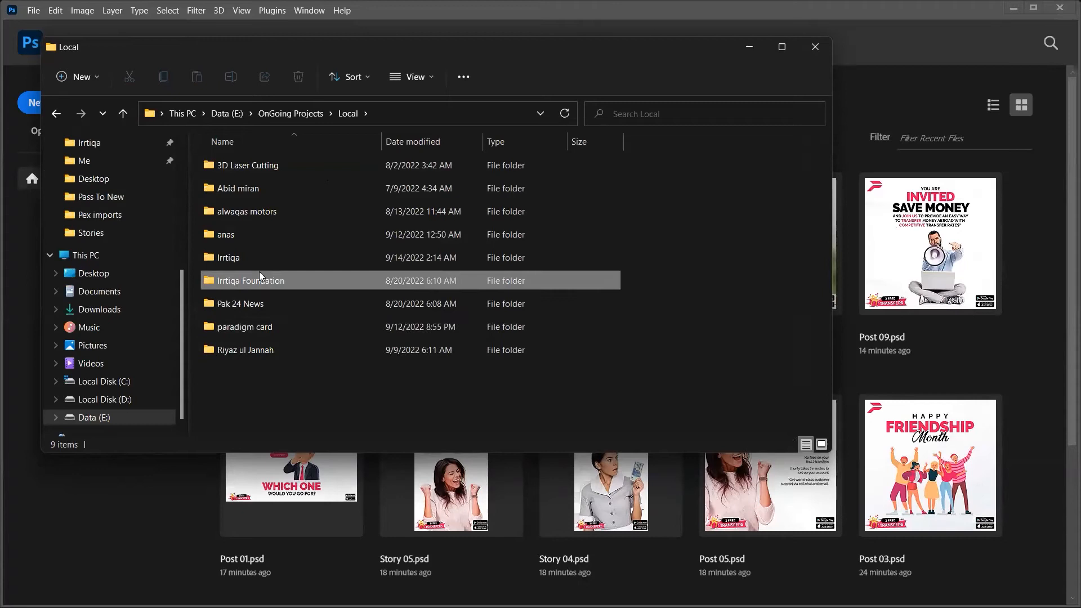
Step: Open the Irrtiqa folder and view Post.png, the Goal Setting poster, in Photos
double_click(240, 259)
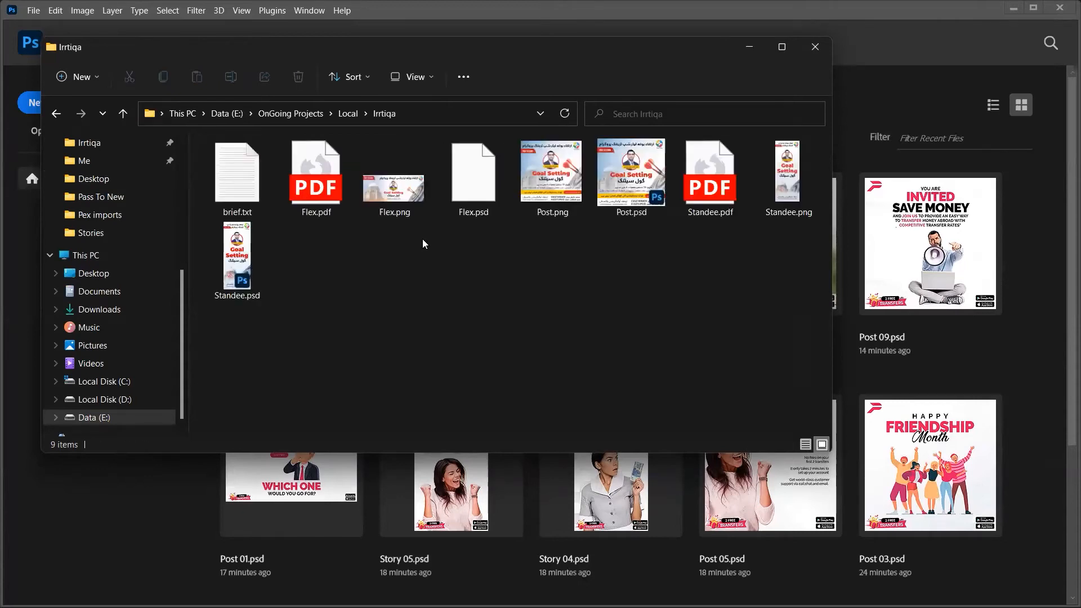
click(572, 184)
double_click(573, 185)
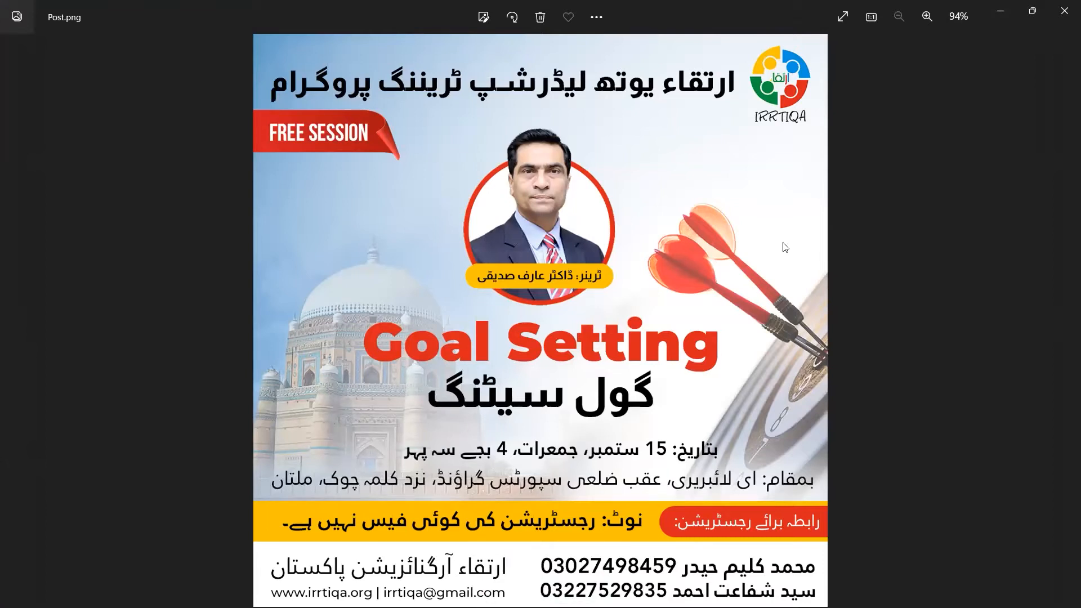
Step: Close Post.png and open Flex.png, zooming in and out to inspect the banner
click(1064, 10)
double_click(412, 202)
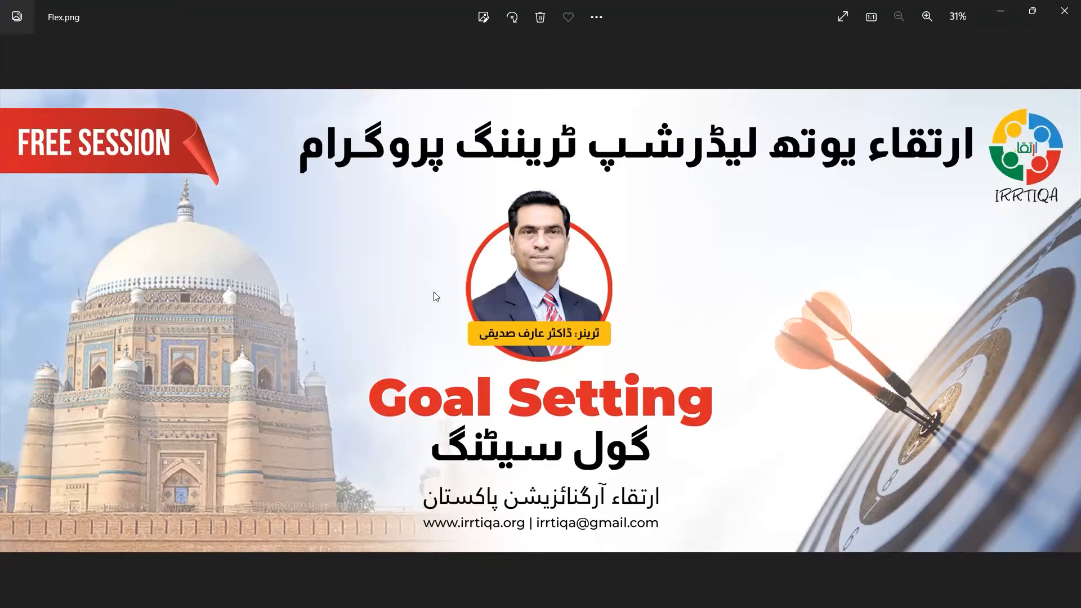
scroll(436, 296, up, 2)
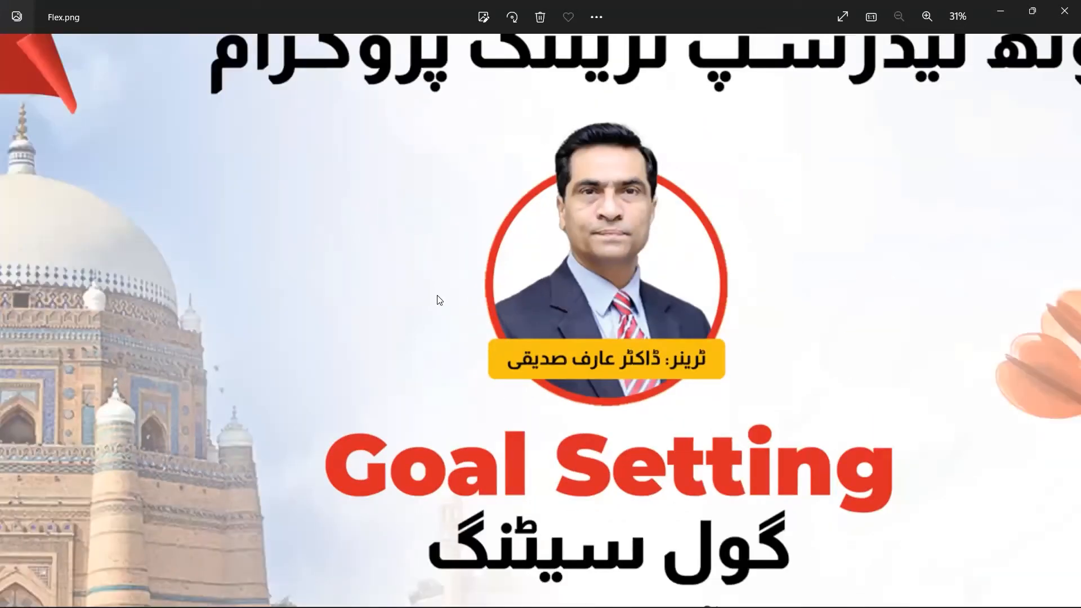
scroll(440, 300, down, 2)
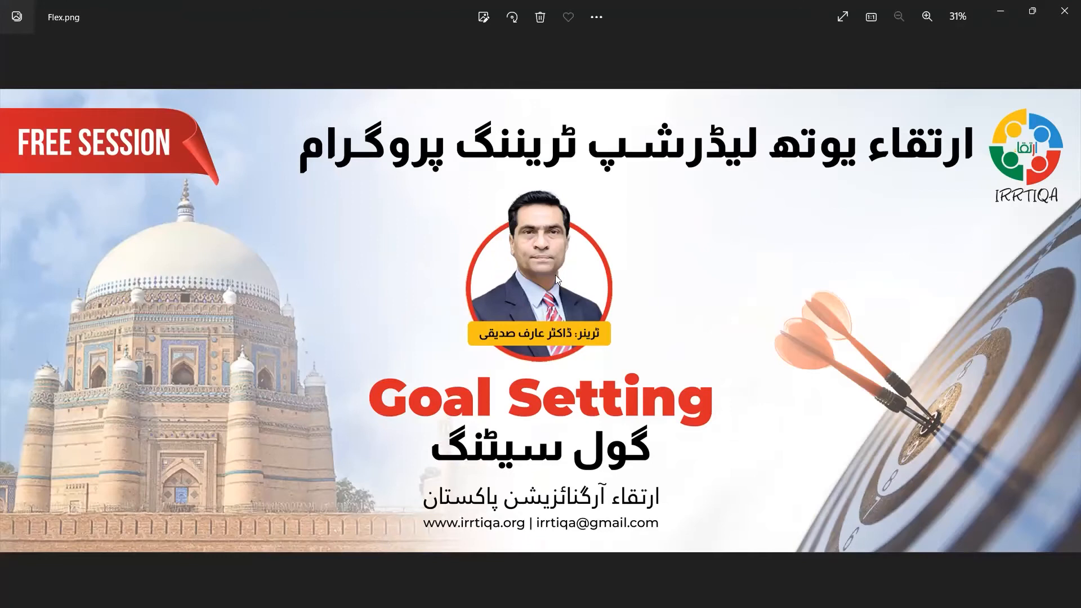
Step: Close Flex.png and open Standee.png in Photos
click(1064, 6)
key(Right)
key(Right)
key(Right)
key(Right)
key(Right)
key(Return)
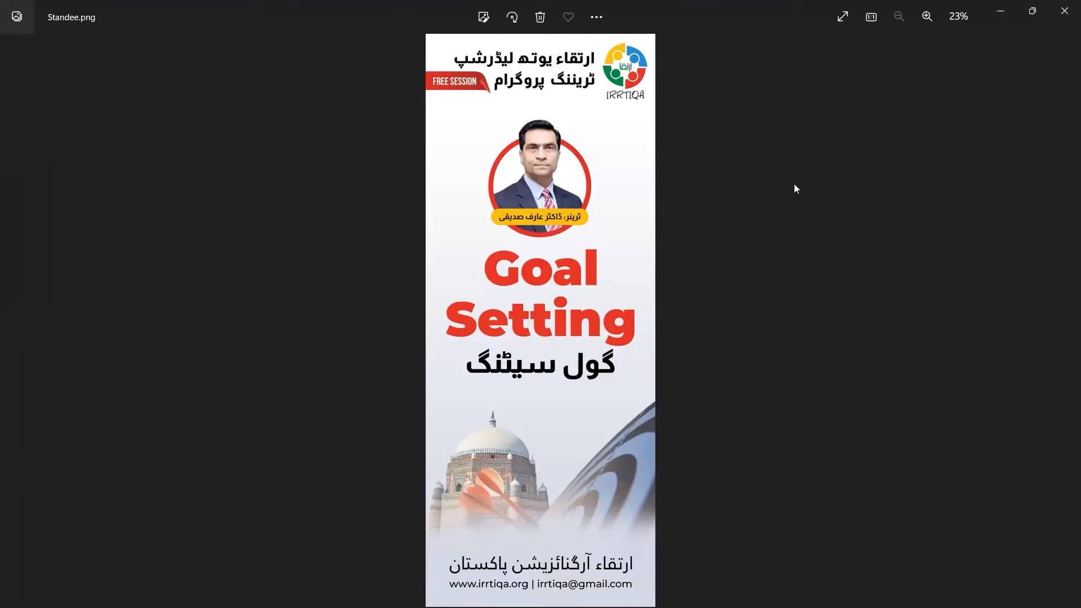
Step: Cycle between Standee.png, Post.png and Flex.png to compare them, ending on Post.png
key(Right)
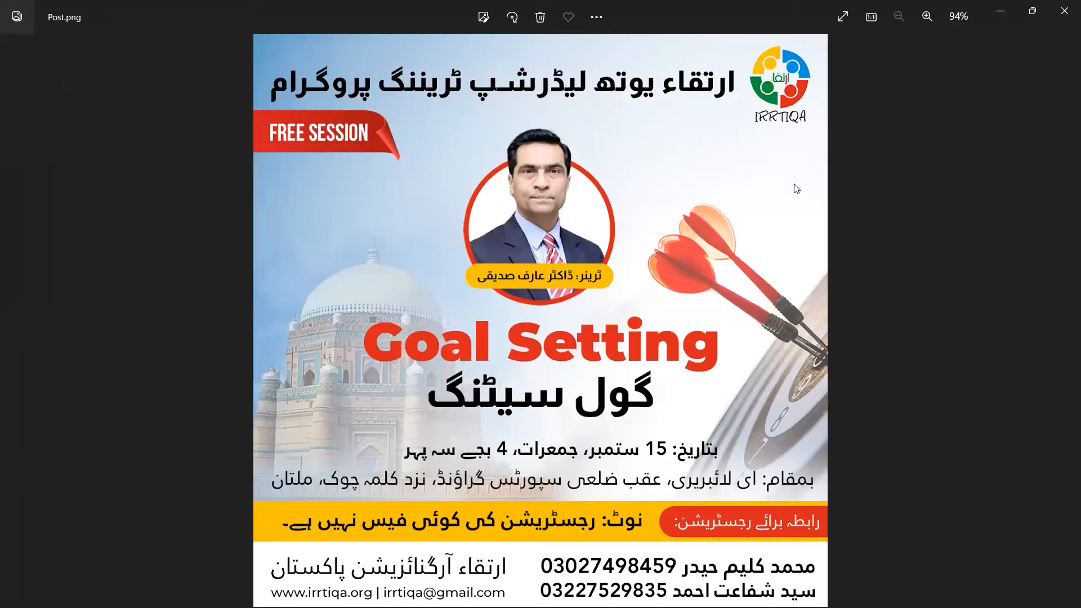
key(Left)
key(Right)
key(Left)
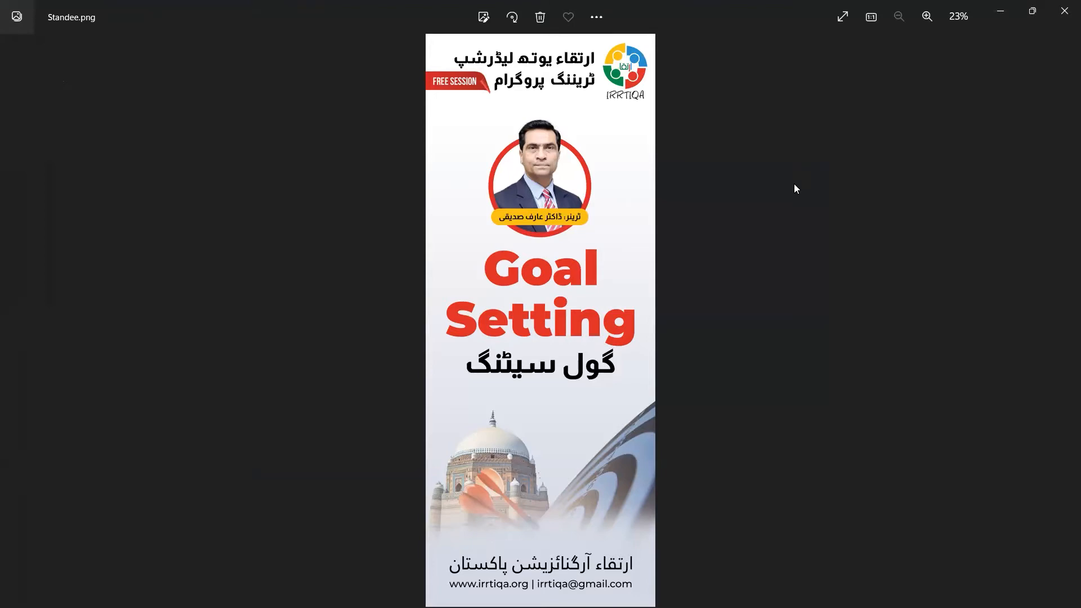
key(Left)
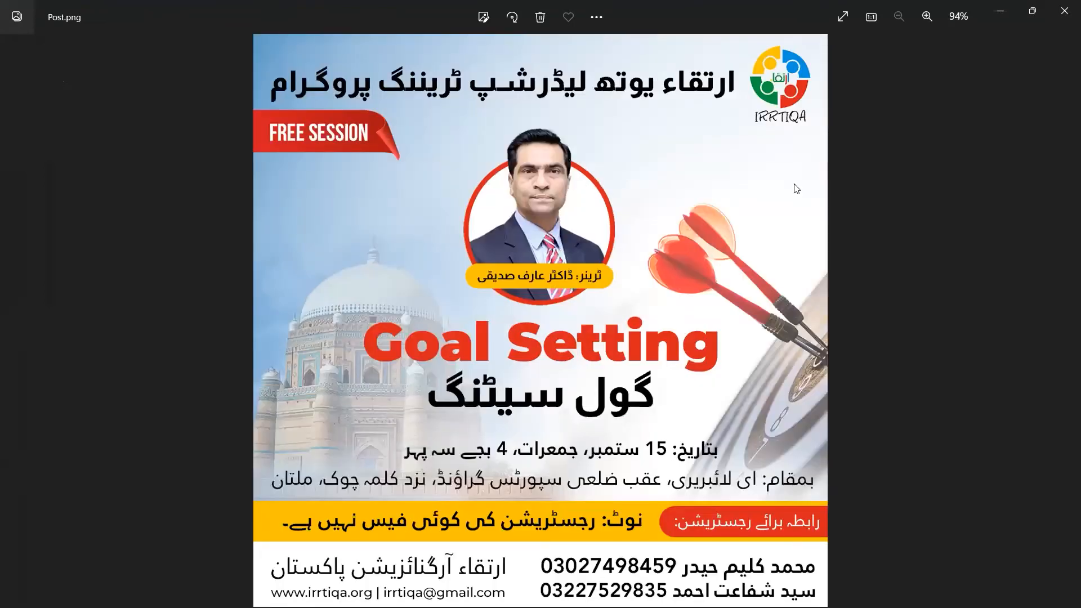
key(Left)
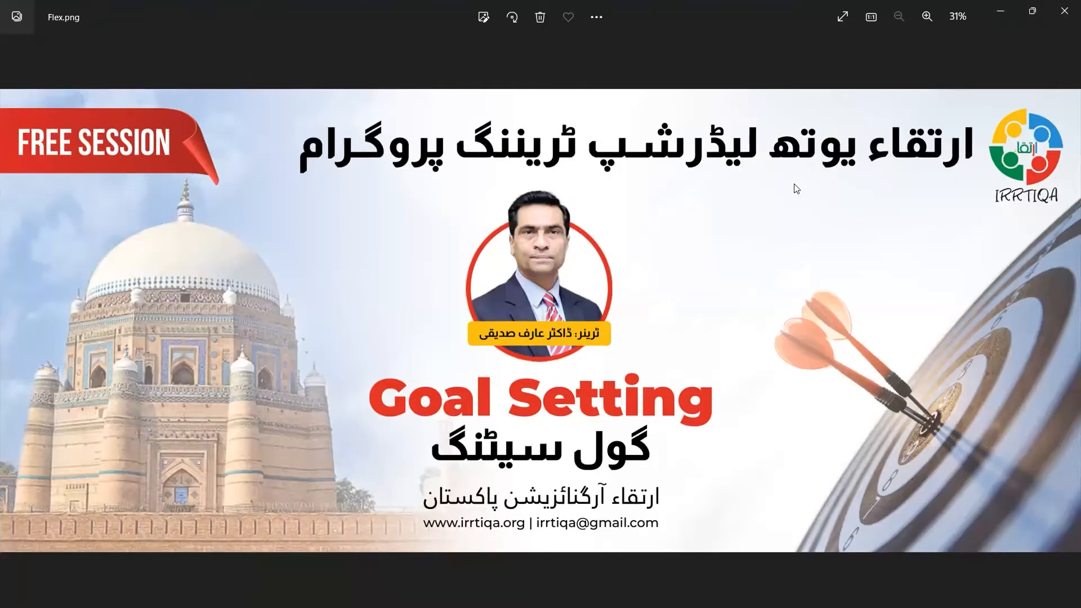
key(Right)
key(Right)
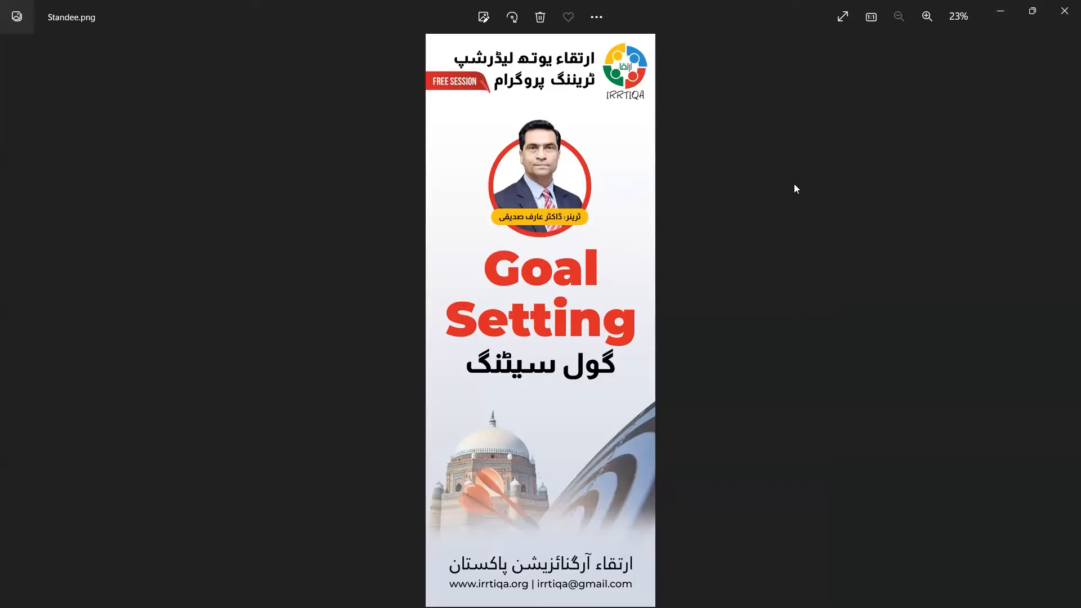
key(Left)
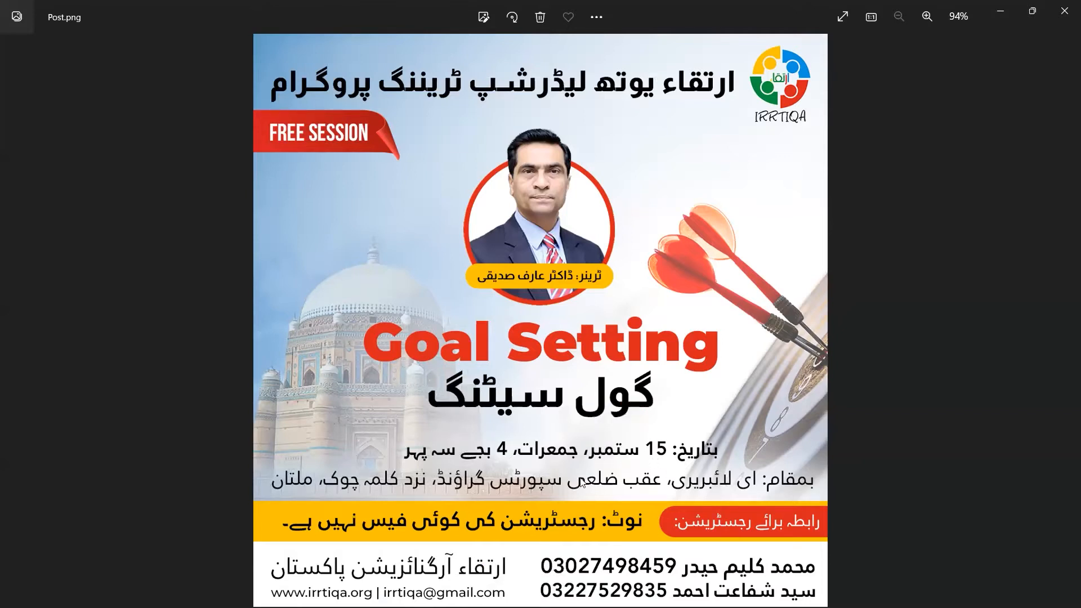
Step: Step again through Standee.png and Flex.png, then return to Post.png
key(Right)
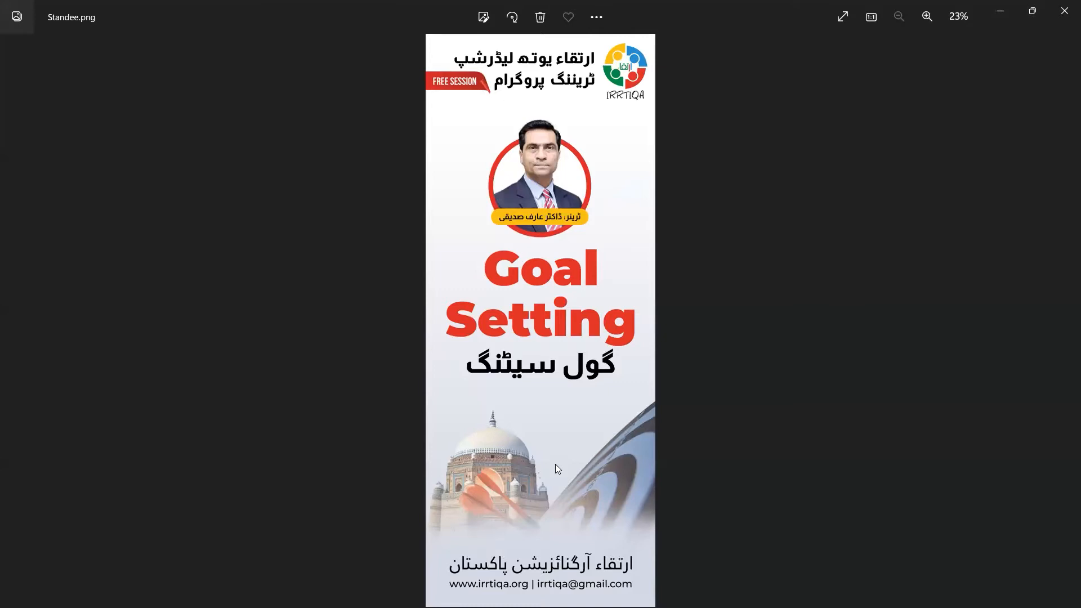
key(Right)
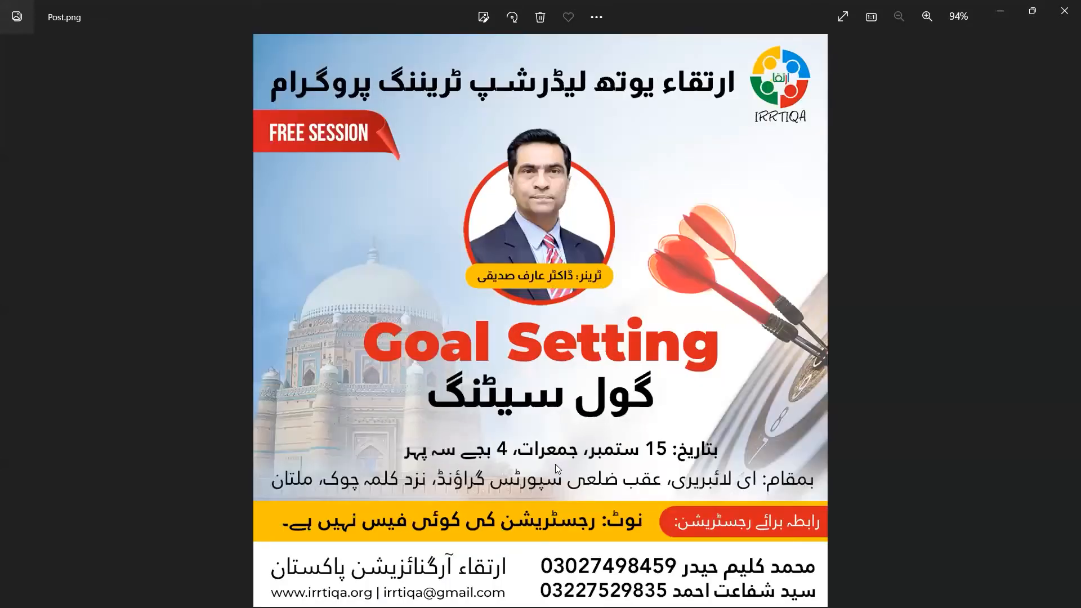
key(Left)
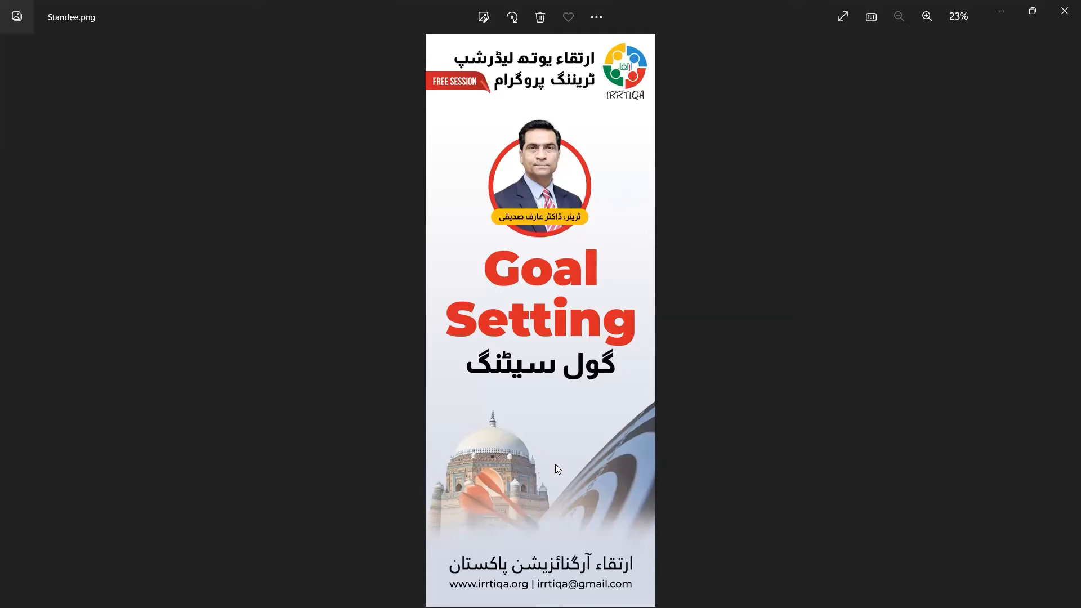
key(Left)
key(Left)
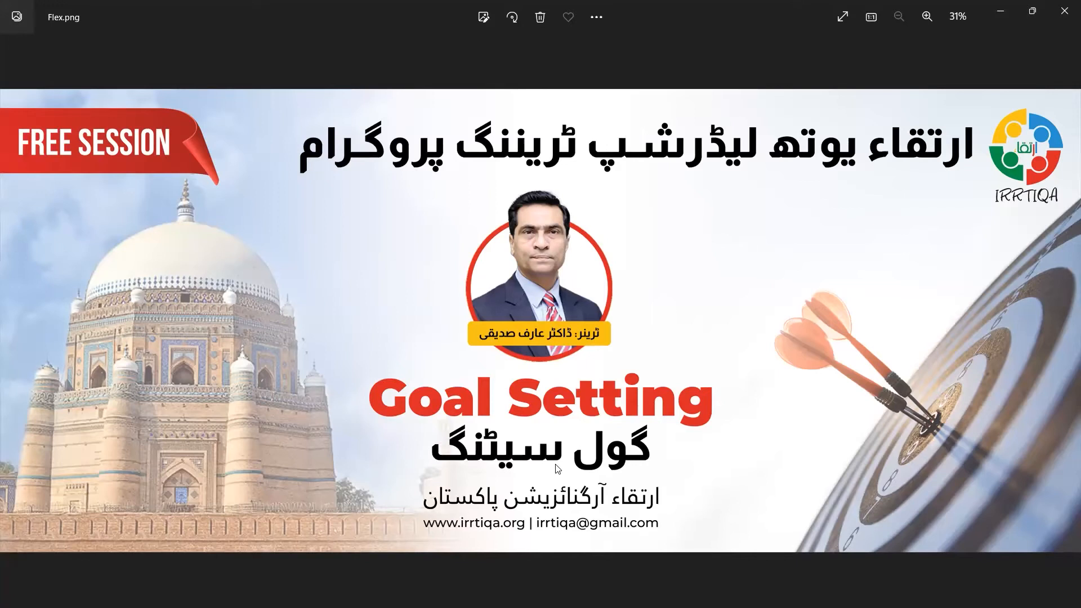
key(Right)
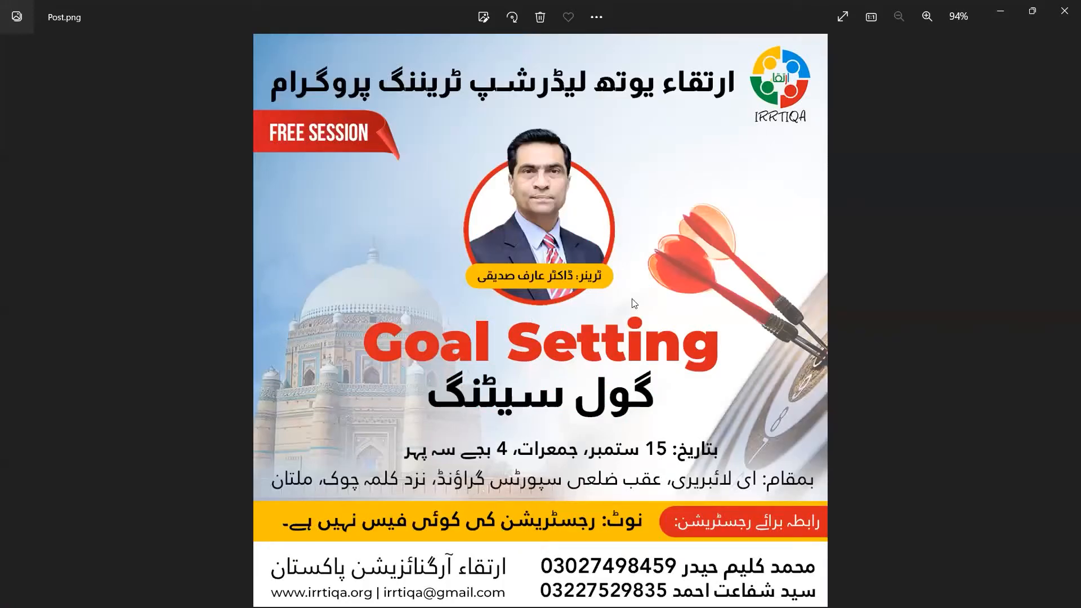
Step: Close Photos and open Standee.psd from the Irrtiqa folder
click(1064, 11)
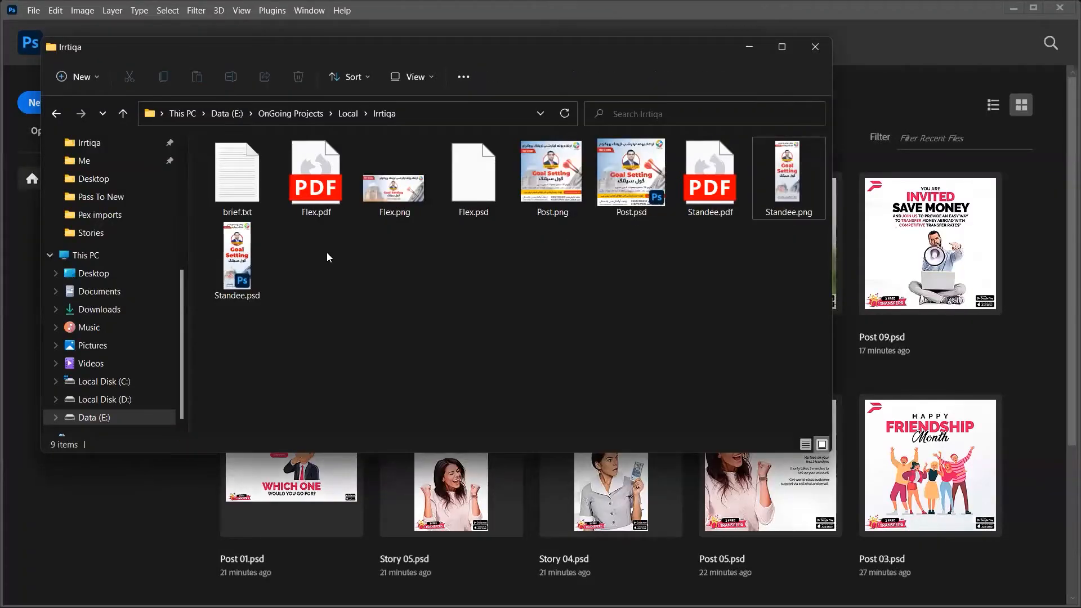
double_click(256, 269)
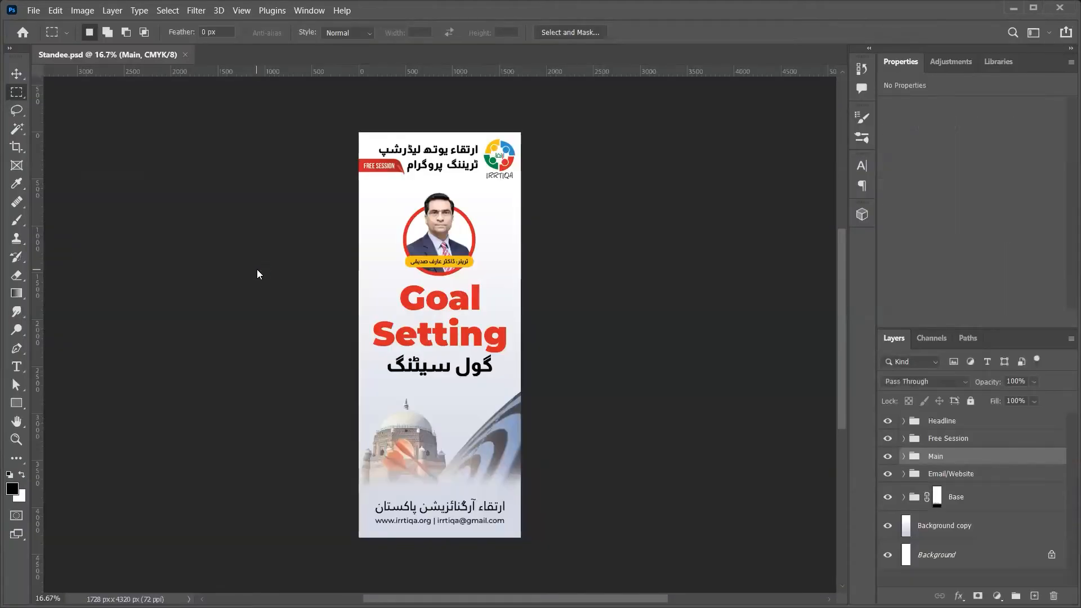
Step: Switch Image Size units to Inches to confirm the standee is 24 × 60 inches, without resizing
key(ctrl+alt+i)
key(Tab)
key(Down)
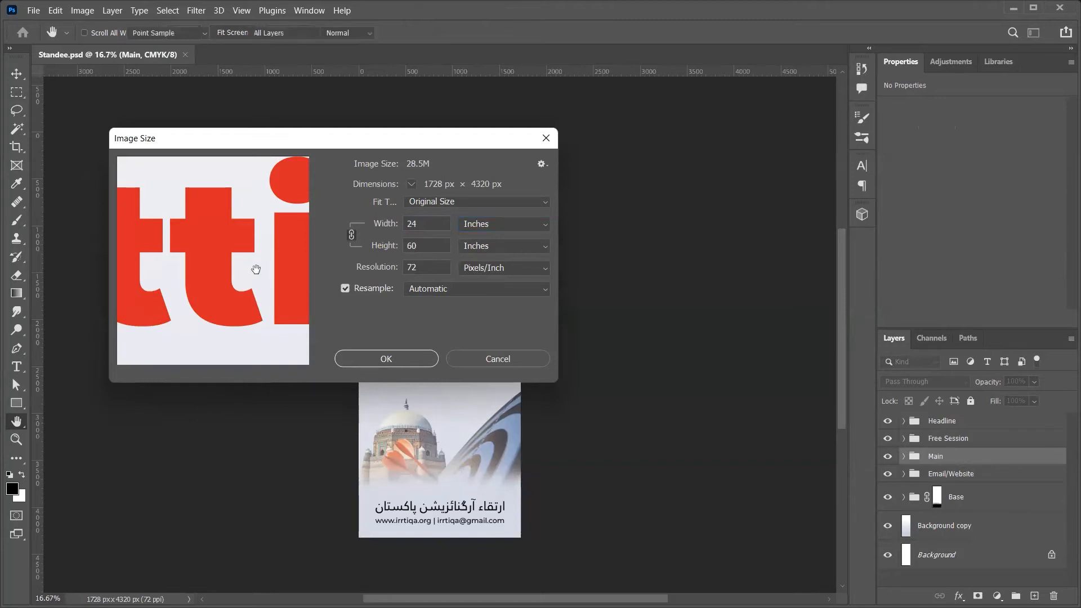
key(Escape)
Step: Compute the height as 60/12 = 5 feet, cancel without resizing, and close Standee.psd
key(ctrl+alt+i)
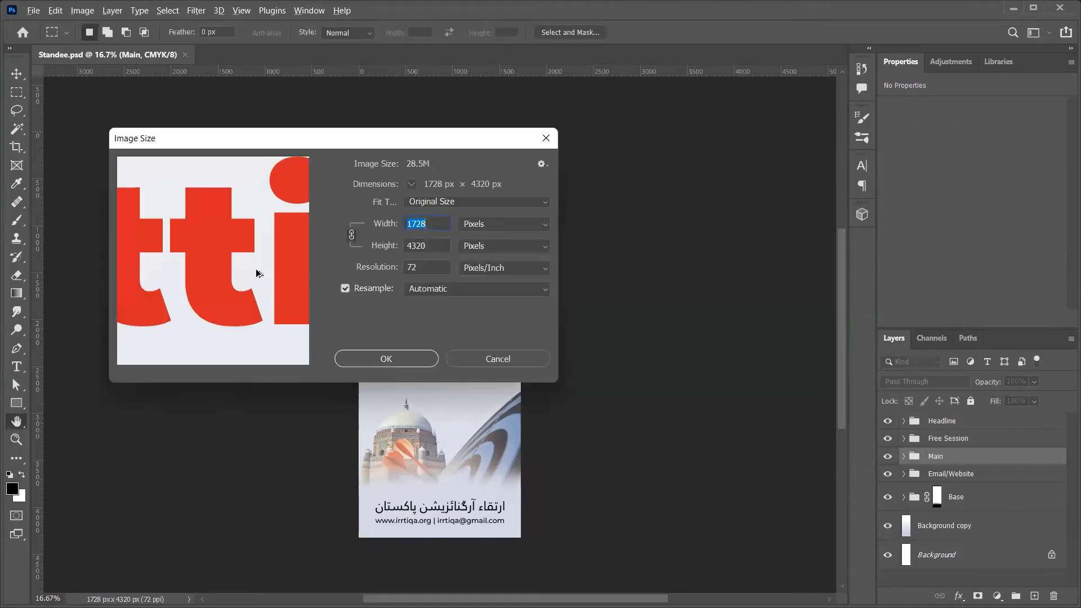
key(Tab)
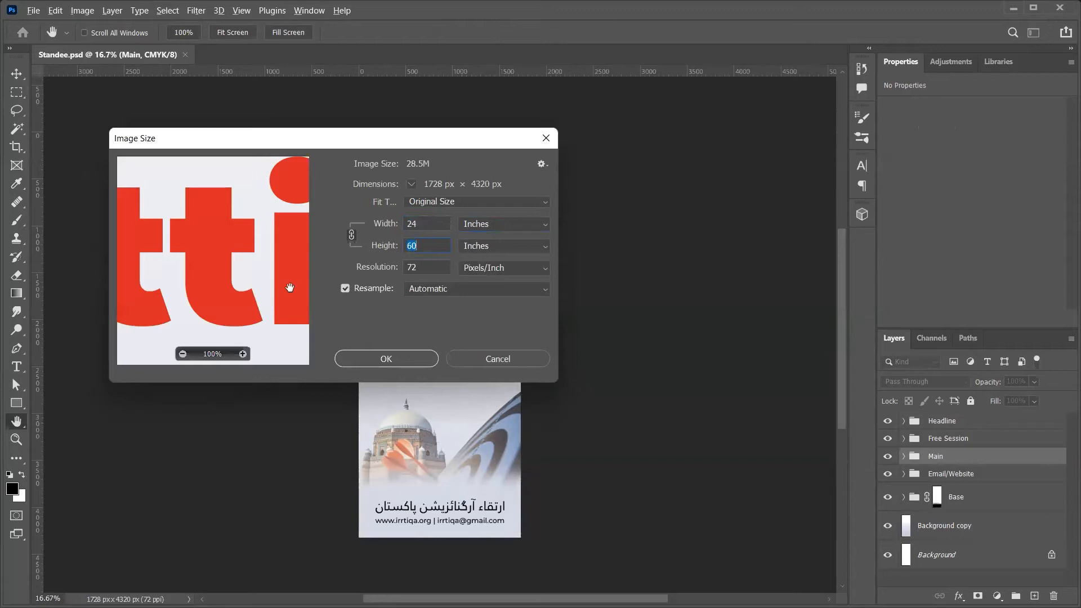
text(60/12)
key(Tab)
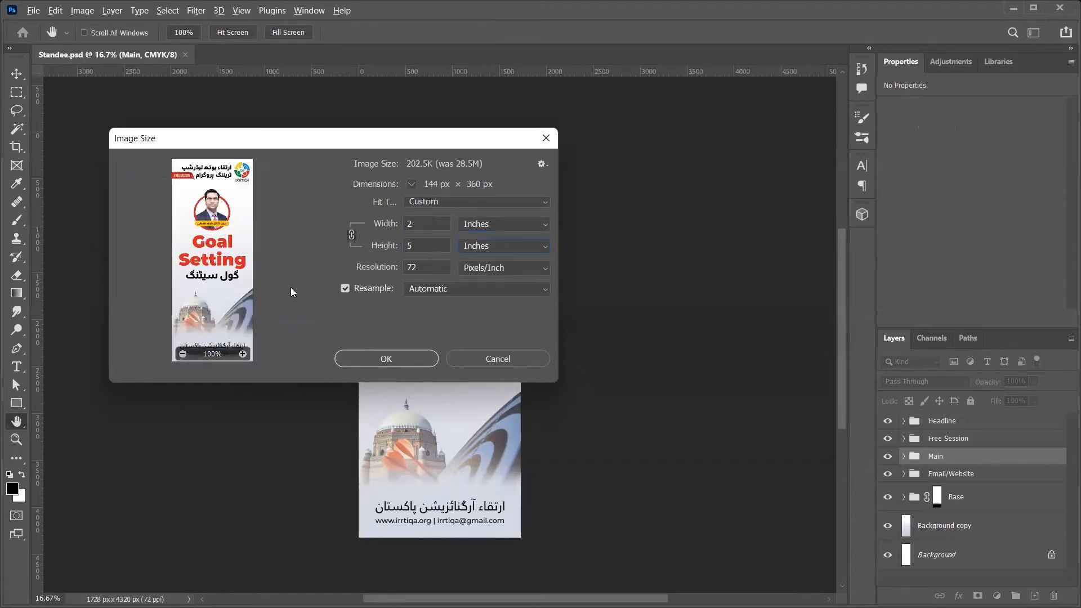
key(Escape)
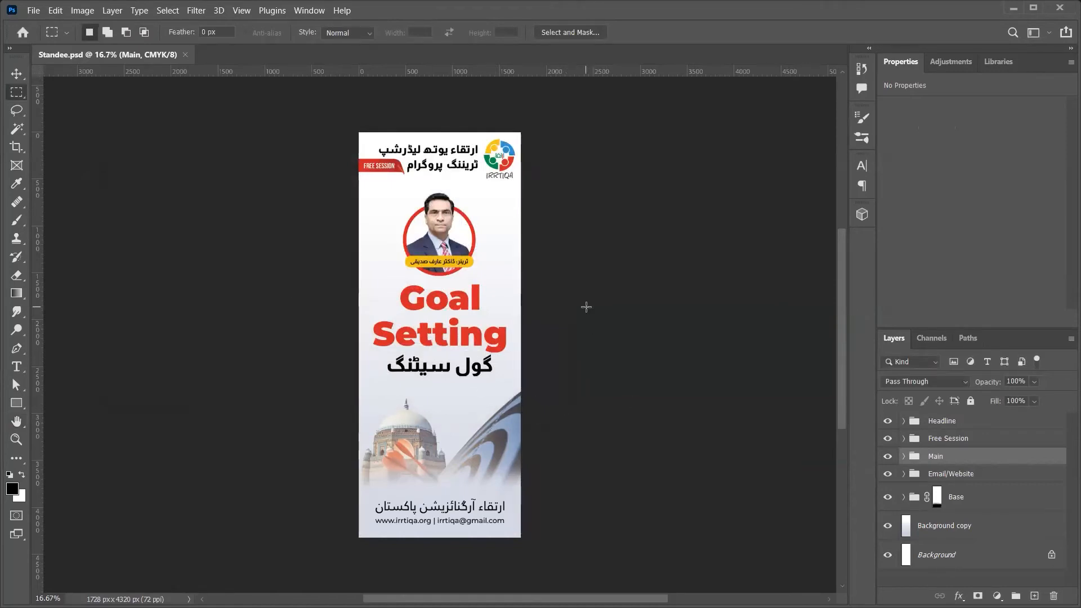
key(v)
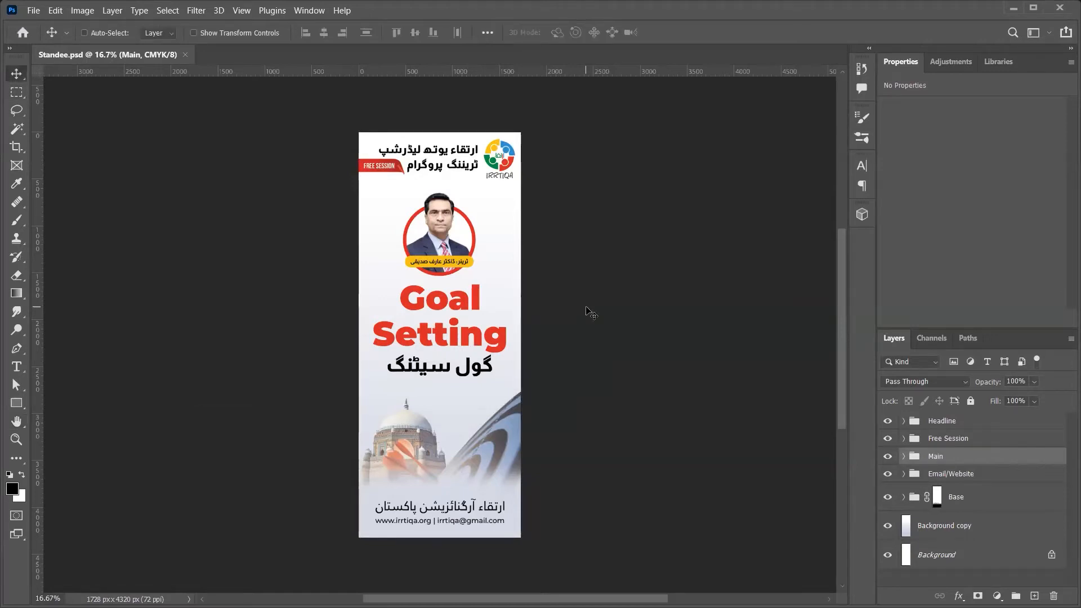
key(ctrl+w)
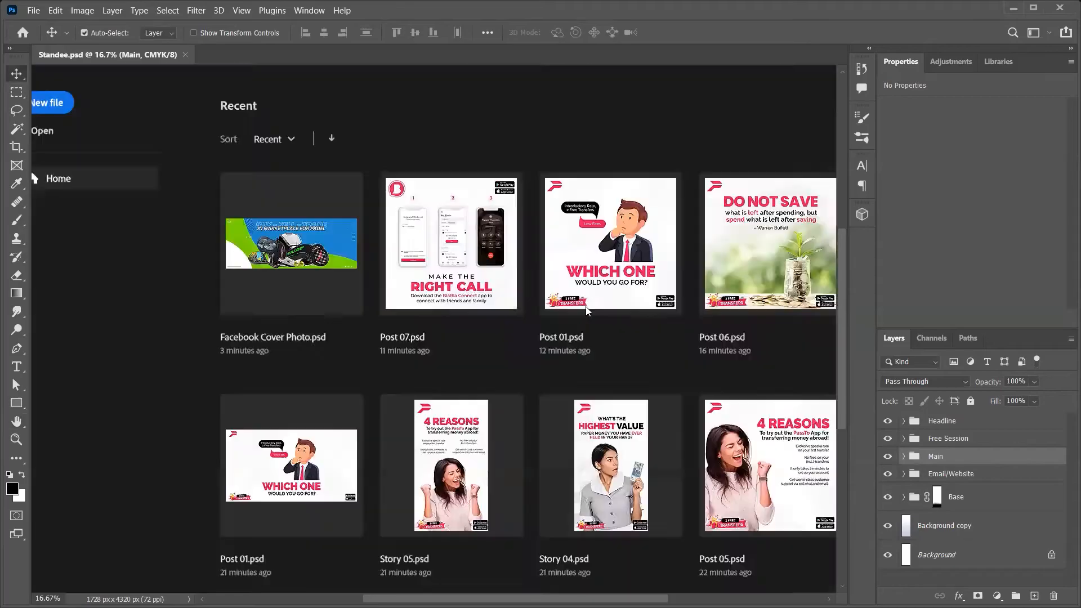
click(586, 310)
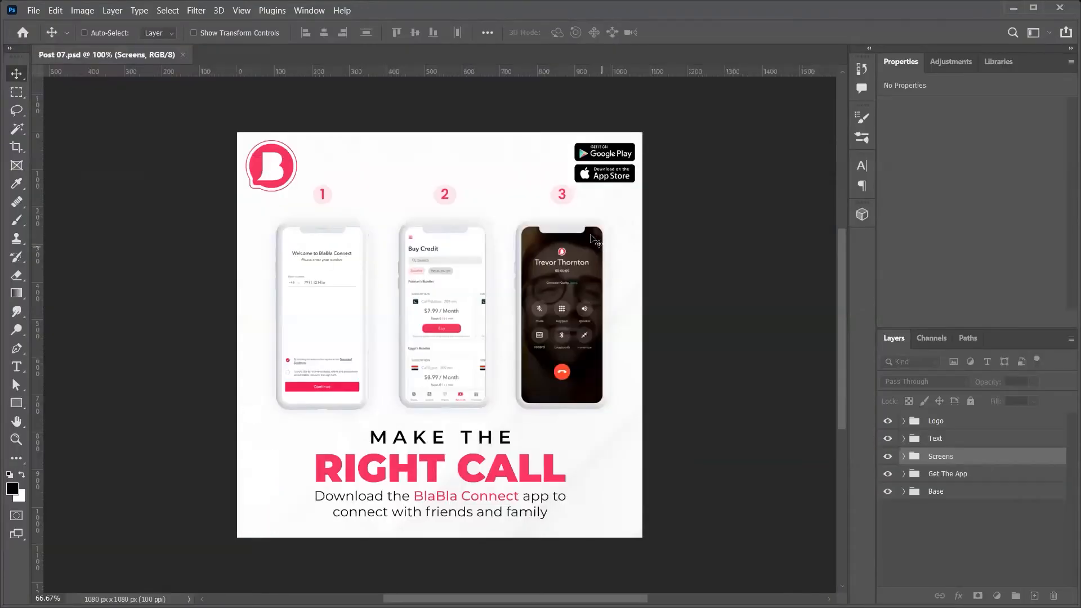
key(ctrl+n)
click(794, 11)
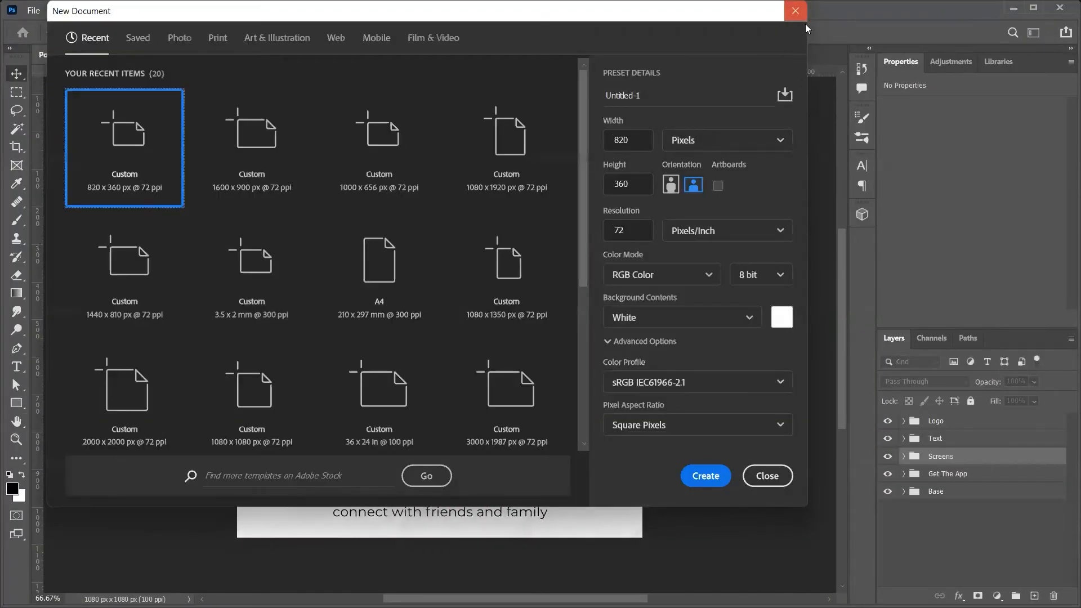
key(ctrl+w)
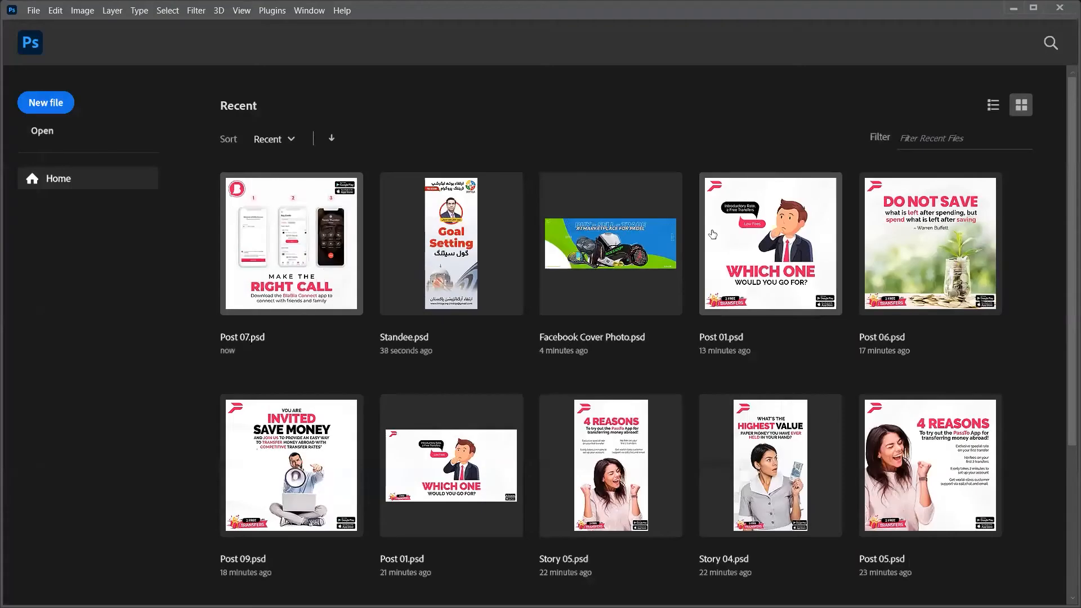
key(ctrl+n)
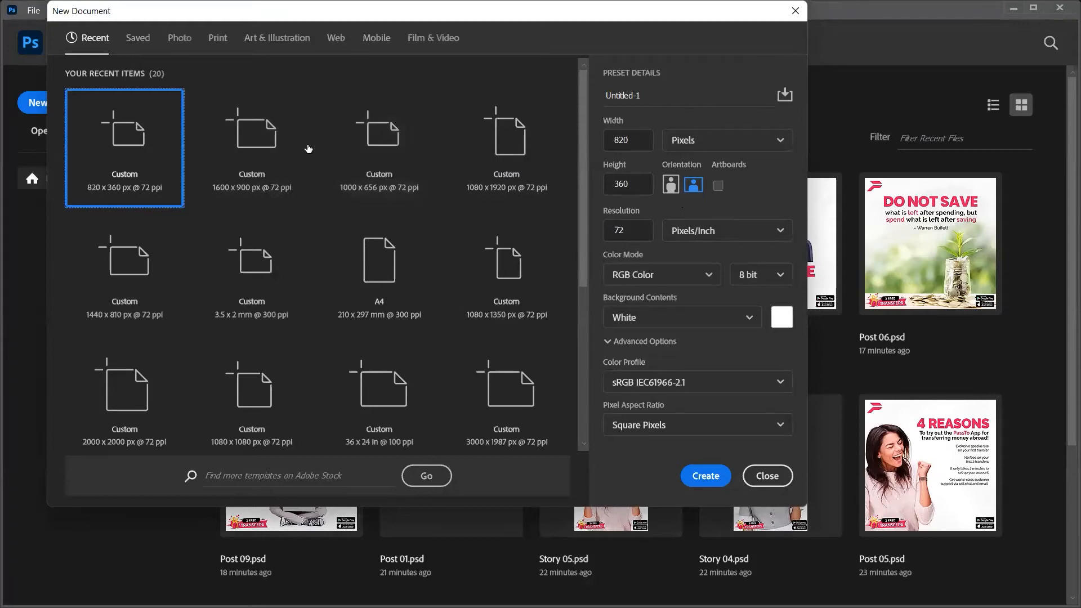
click(633, 146)
key(Tab)
key(Down)
key(Down)
key(Down)
key(Return)
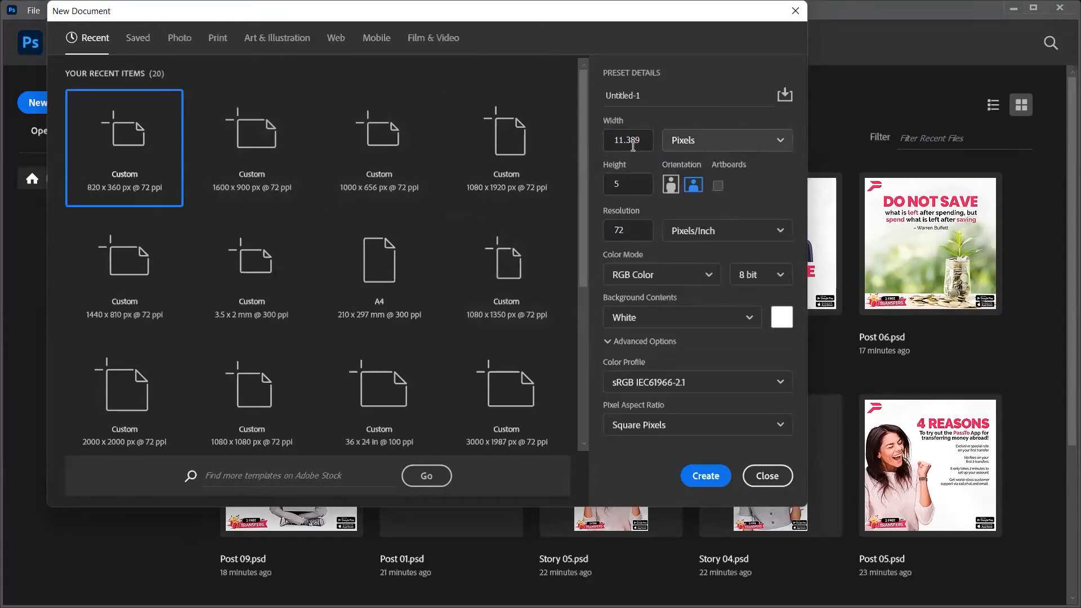
click(633, 147)
double_click(633, 147)
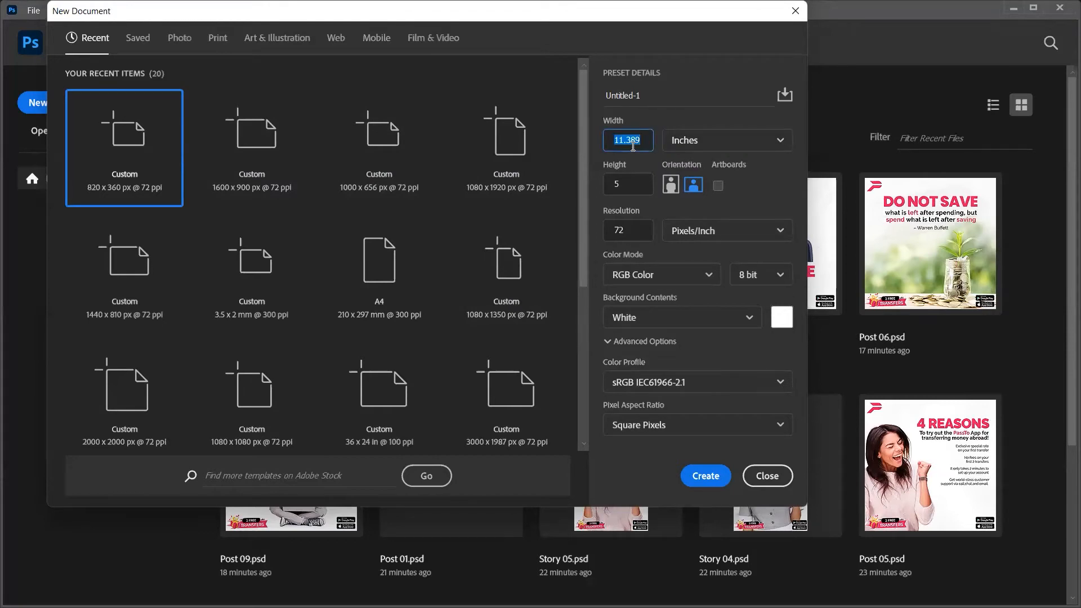
text(2*12)
key(Tab)
key(Tab)
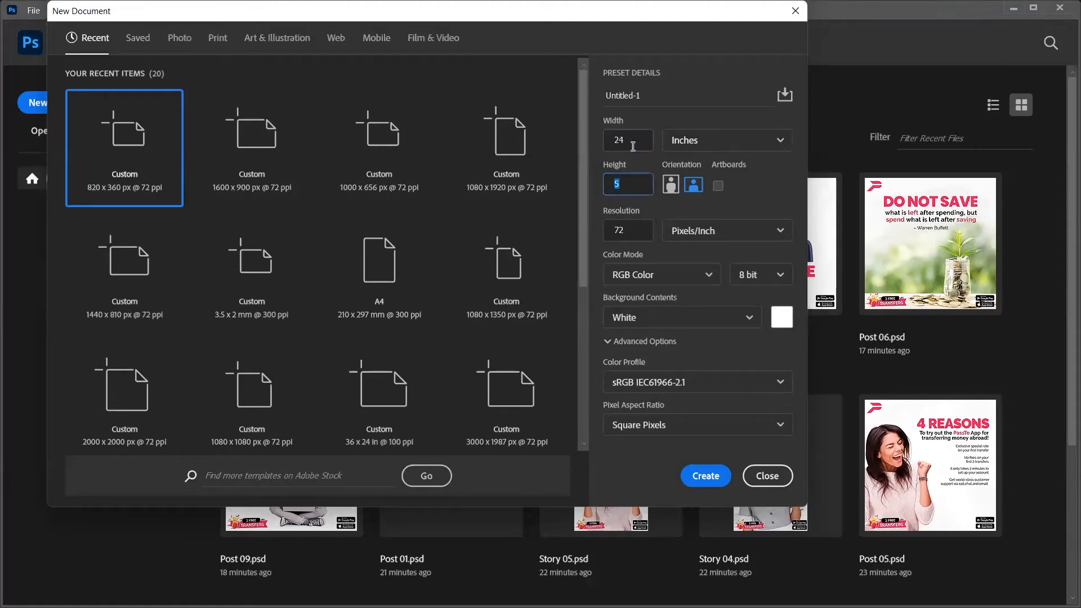
text(5*12)
key(Tab)
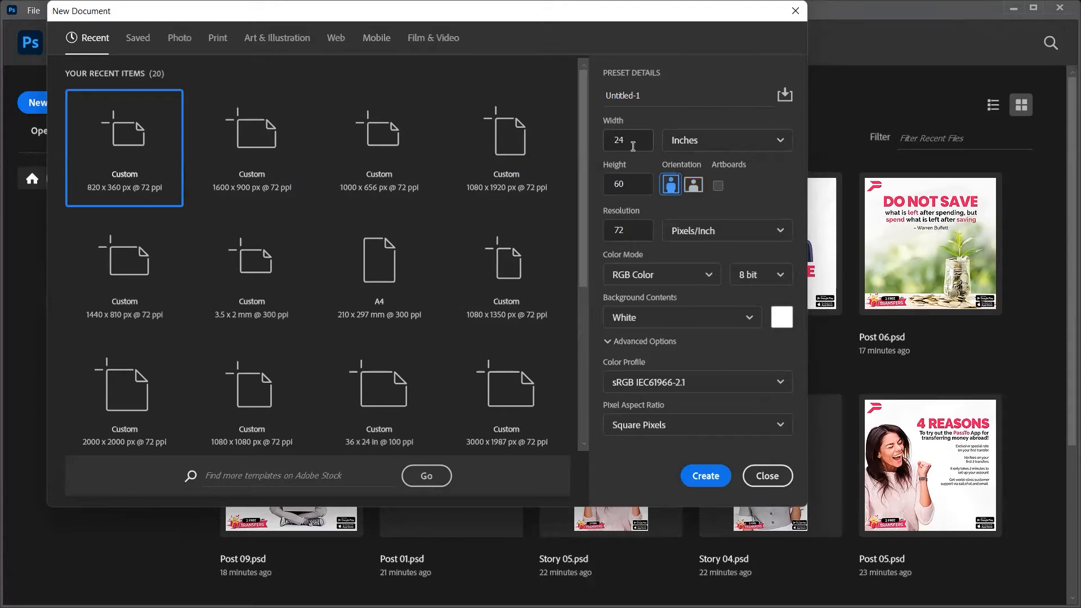
key(Tab)
click(590, 180)
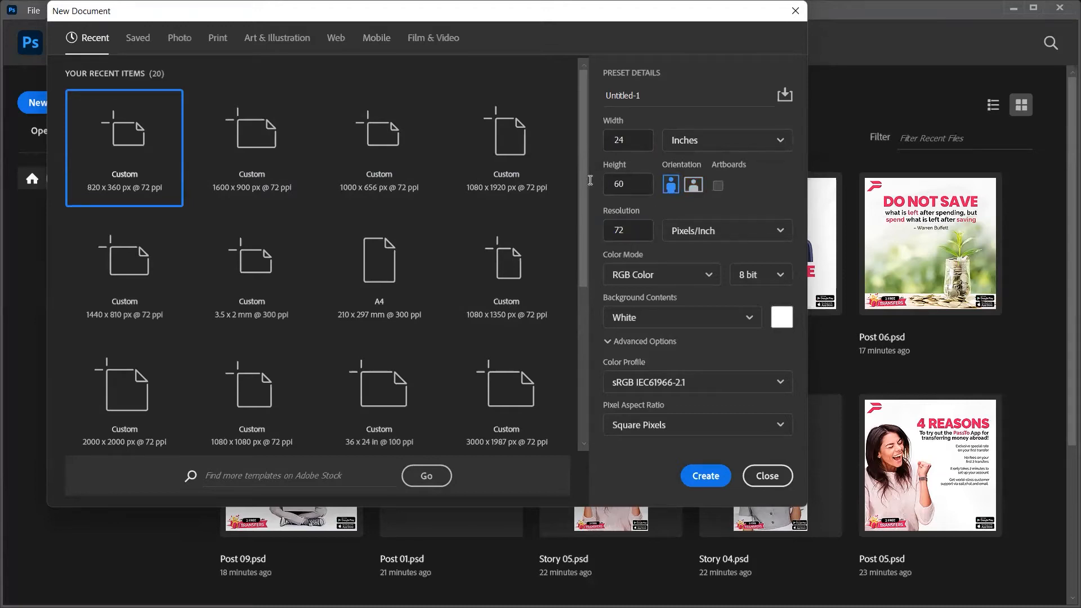
click(629, 230)
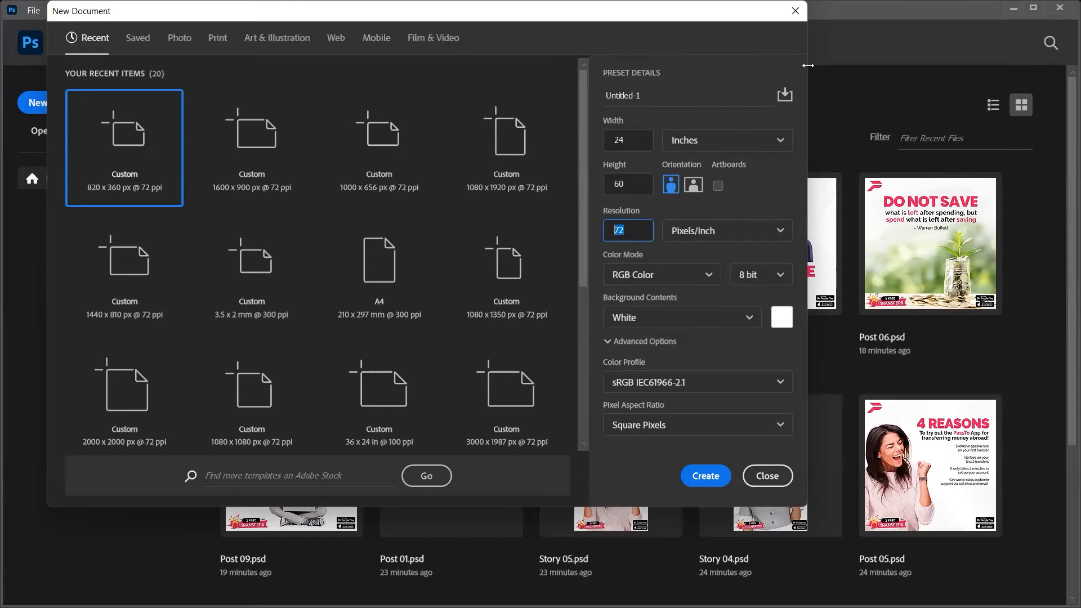
click(796, 11)
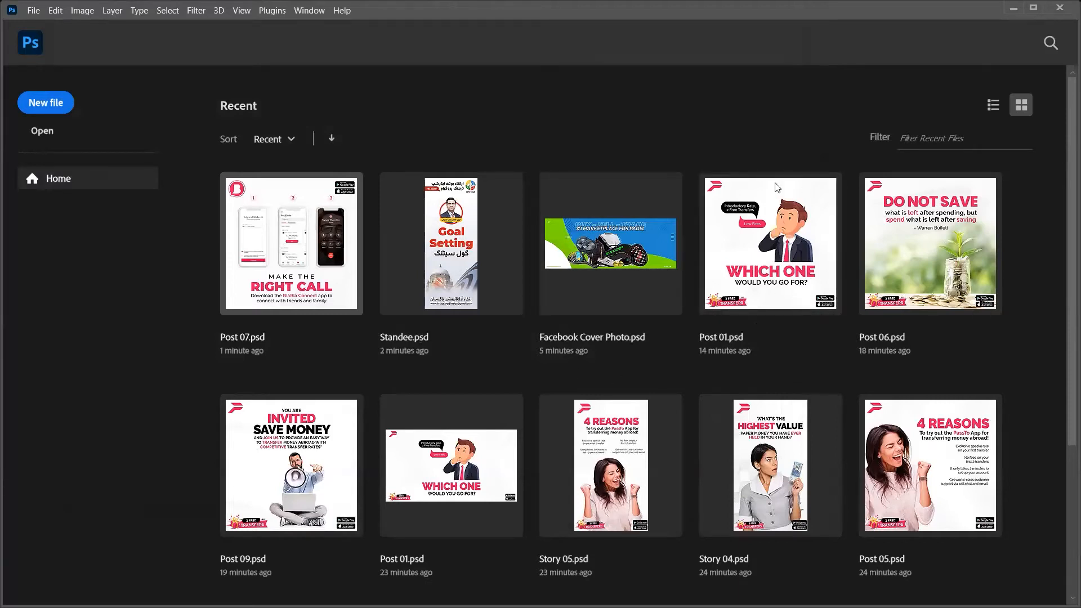
Step: Stay in Photoshop and bring up the New Document dialog showing the 820 × 360 px default
key(alt+Tab)
key(Escape)
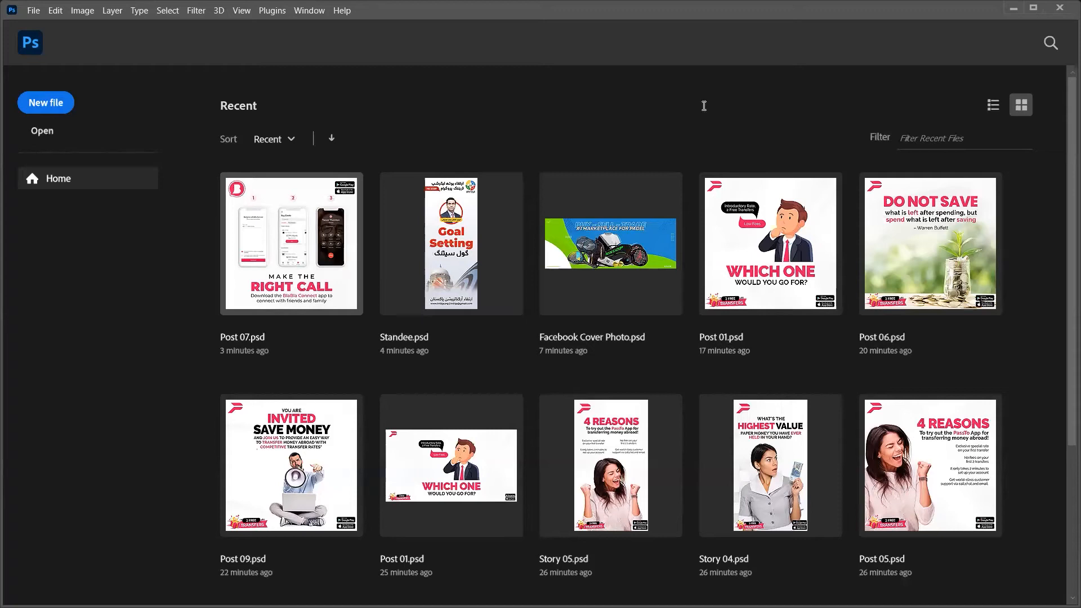
key(ctrl+n)
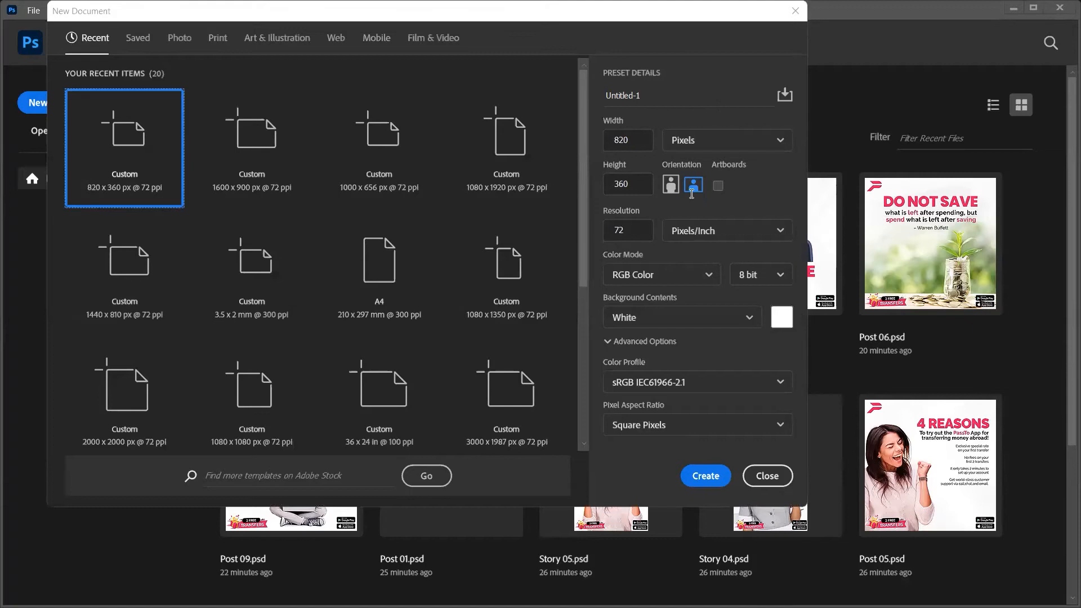
click(619, 238)
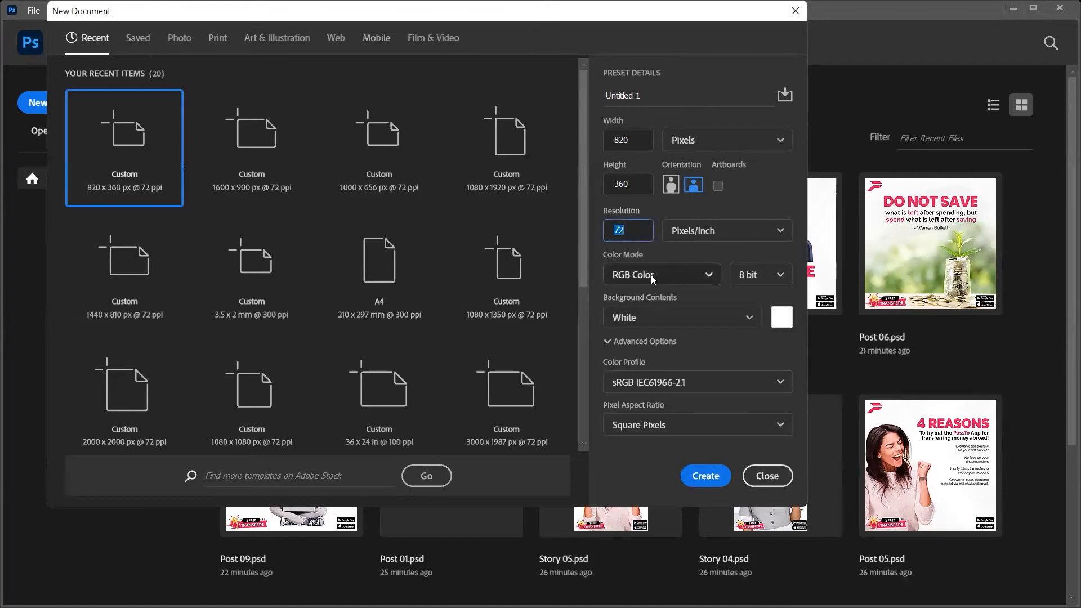
click(651, 276)
Step: Create a 1080 × 1350 px CMYK Color document at 300 pixels/inch
click(635, 232)
click(535, 238)
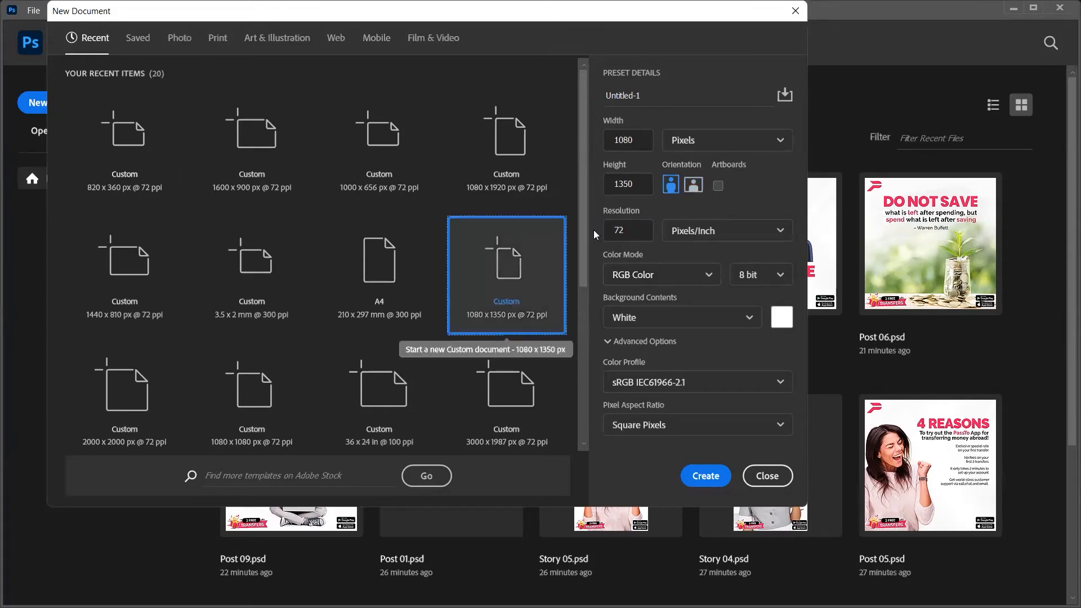
click(623, 236)
text(300)
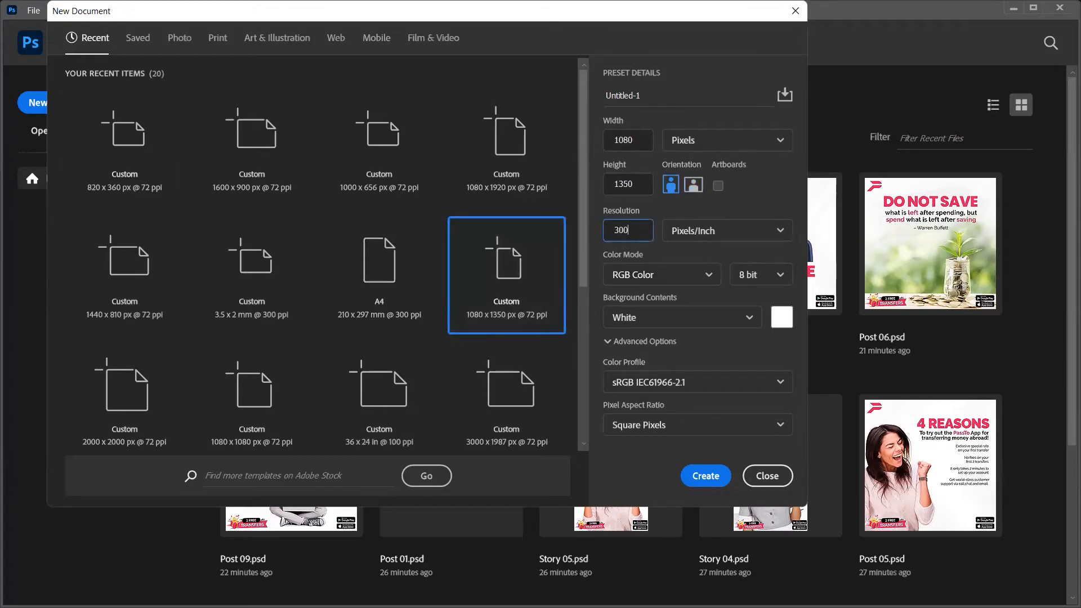
click(669, 275)
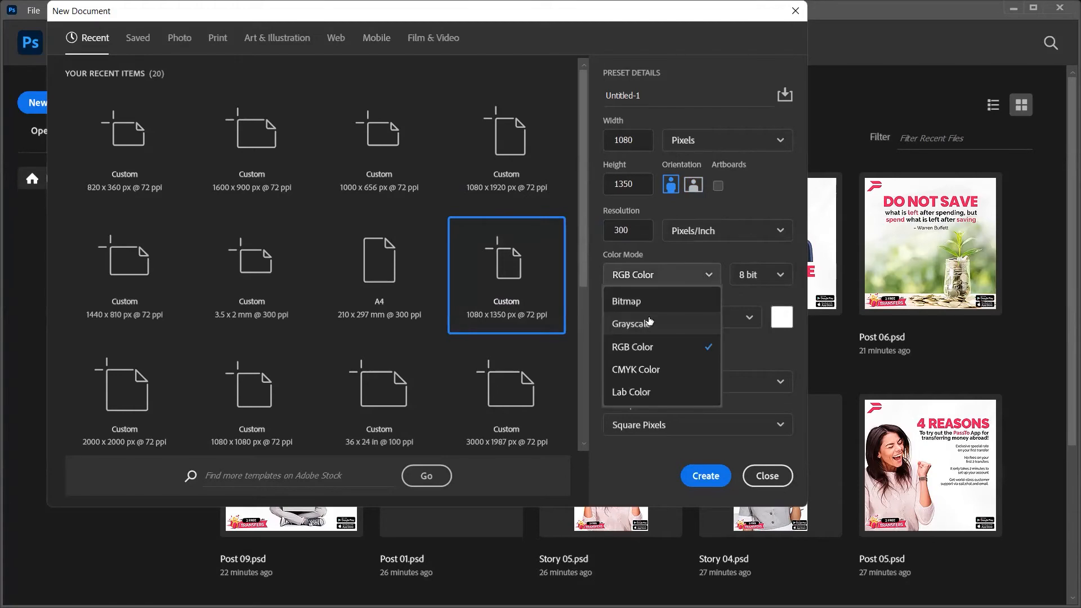
click(646, 369)
click(712, 476)
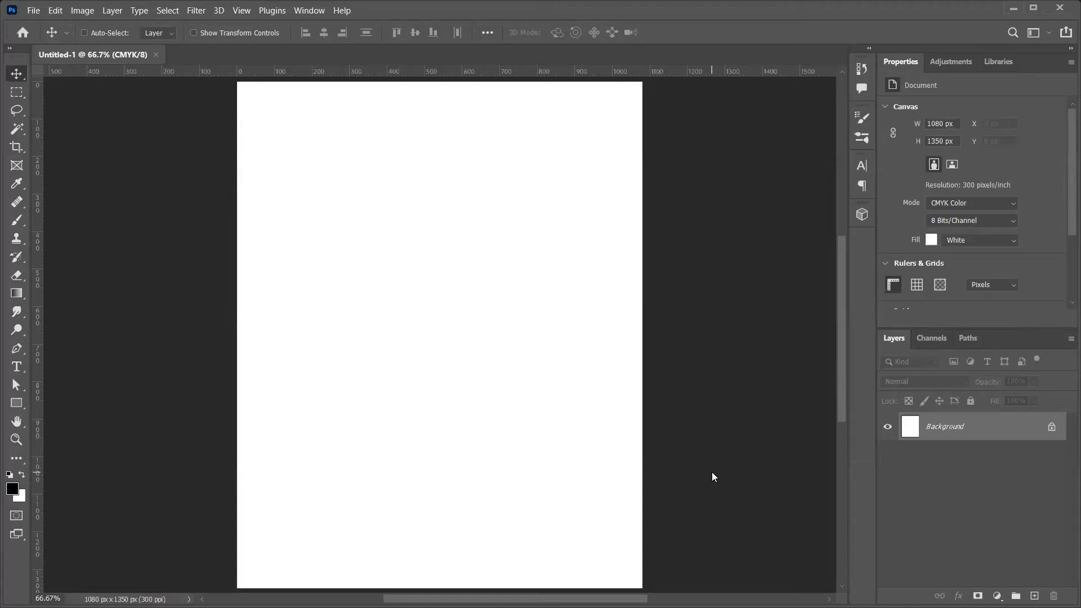
Step: In Image Size, change the resolution to 72 pixels/inch
key(ctrl)
key(ctrl+alt+i)
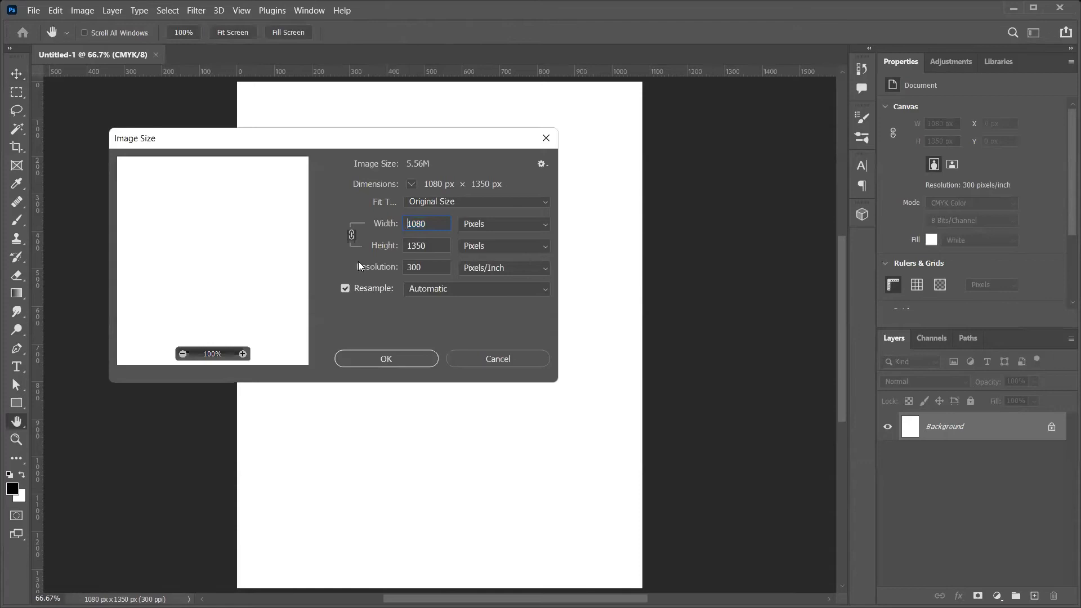
key(Tab)
key(Tab)
text(72)
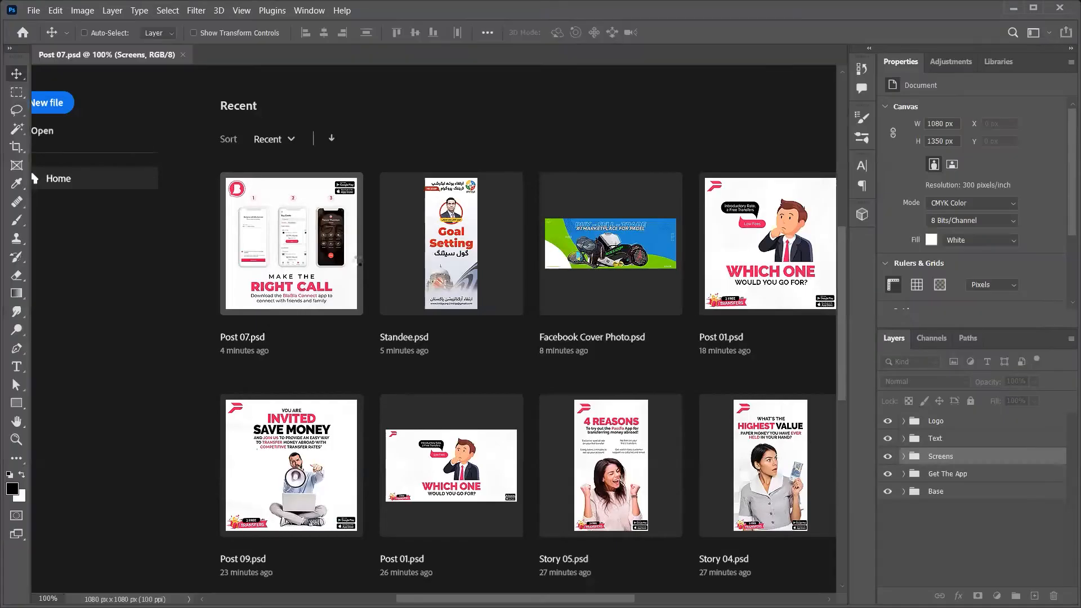
Step: Close Post 07 and create a 24 × 60 inch (2*12 × 5*12) CMYK document at 72 ppi
key(ctrl+n)
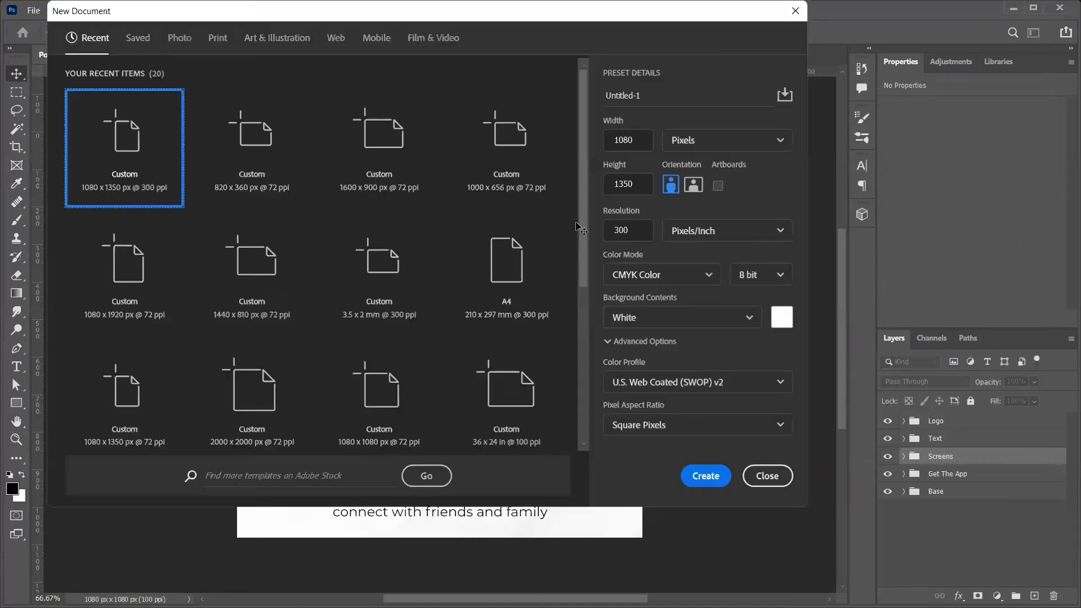
key(ctrl+w)
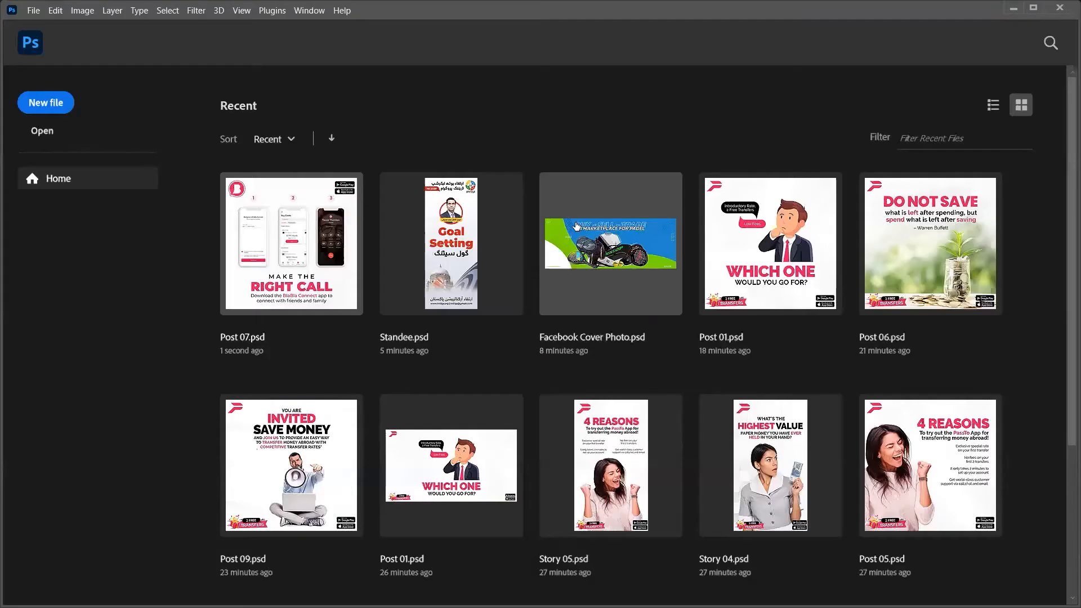
key(ctrl+n)
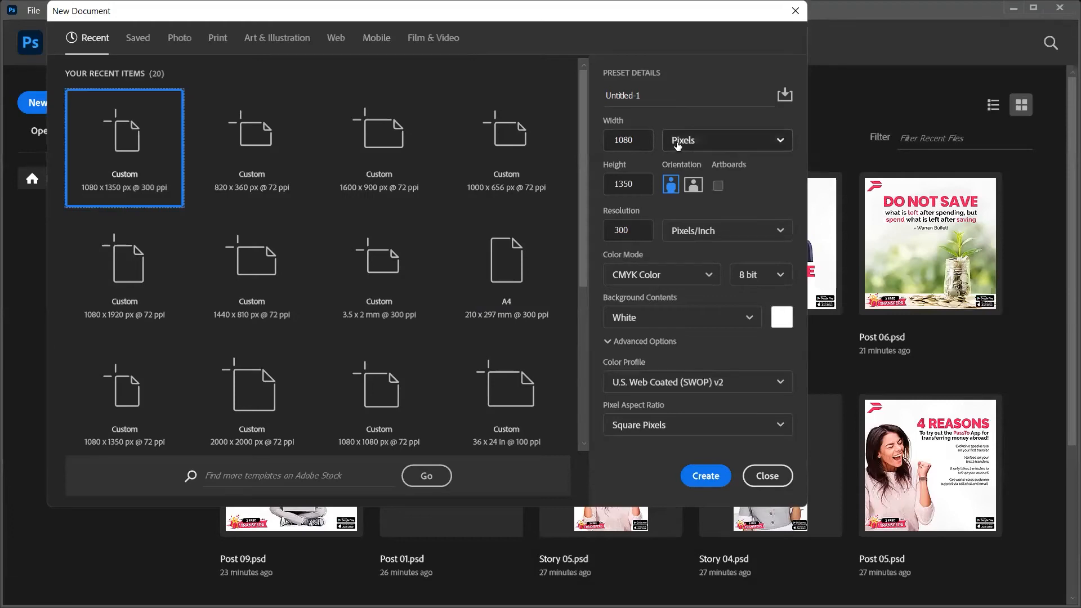
click(692, 188)
drag(638, 137, 582, 154)
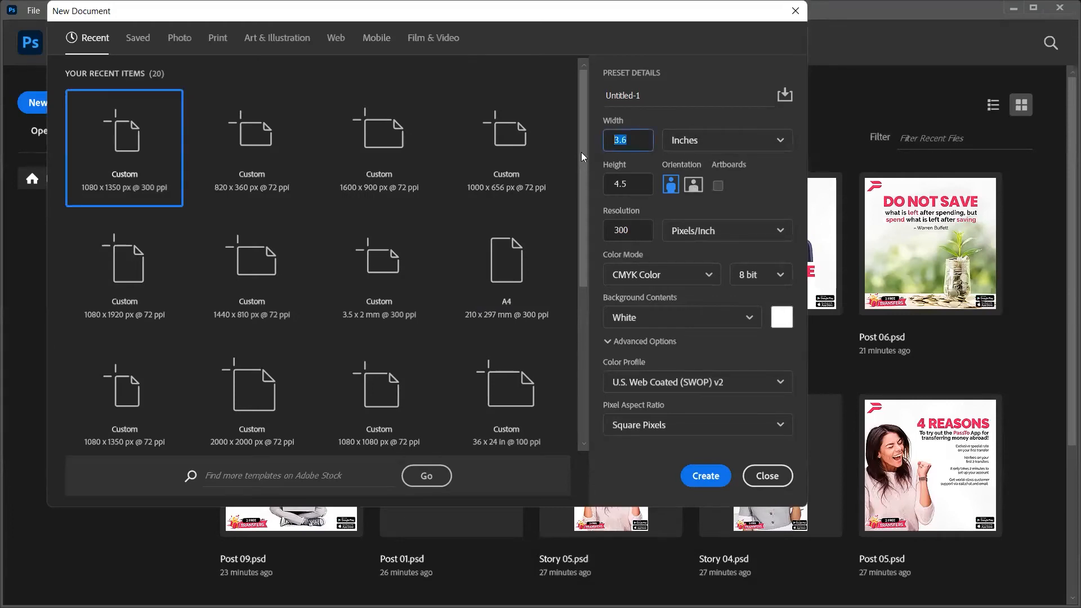
text(2*12)
key(Tab)
text(5)
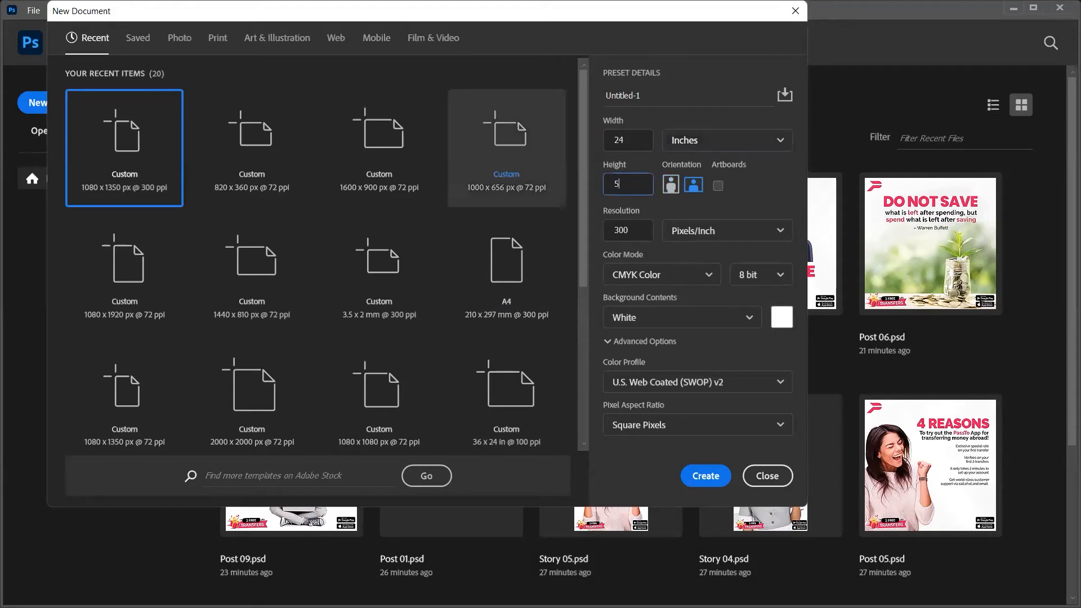
text(*12)
key(Tab)
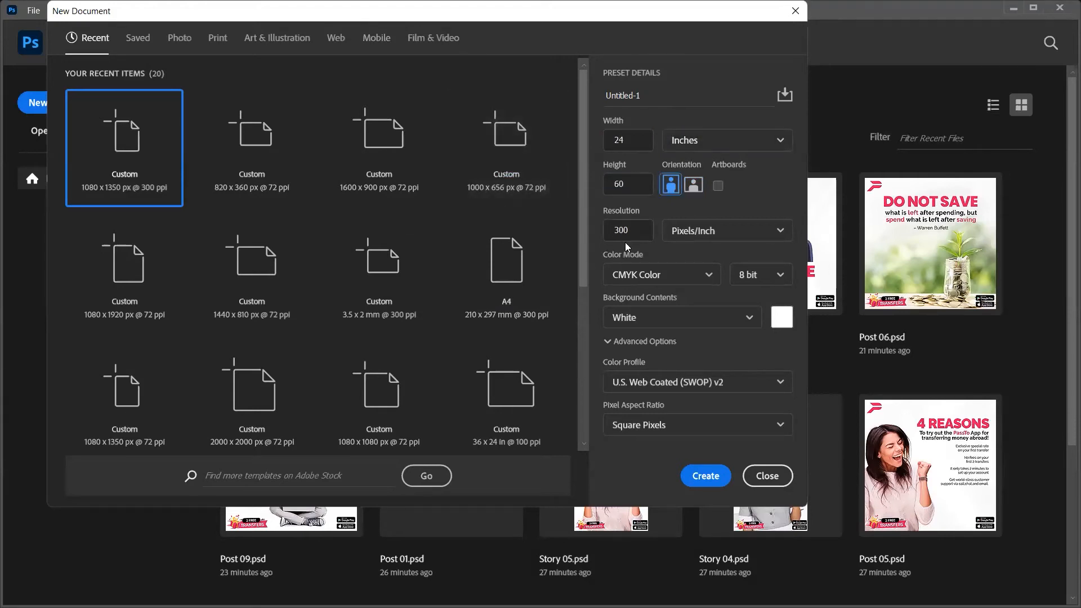
double_click(628, 228)
text(7)
click(707, 474)
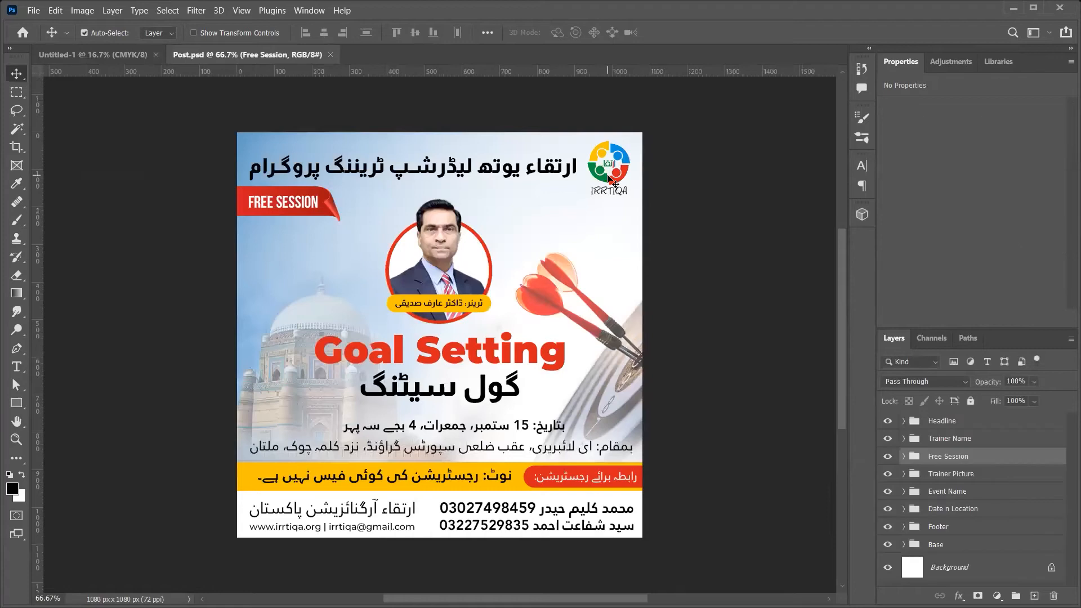
Step: Bring the Post's Base group into the standee and hide it there
key(ctrl+Tab)
click(943, 545)
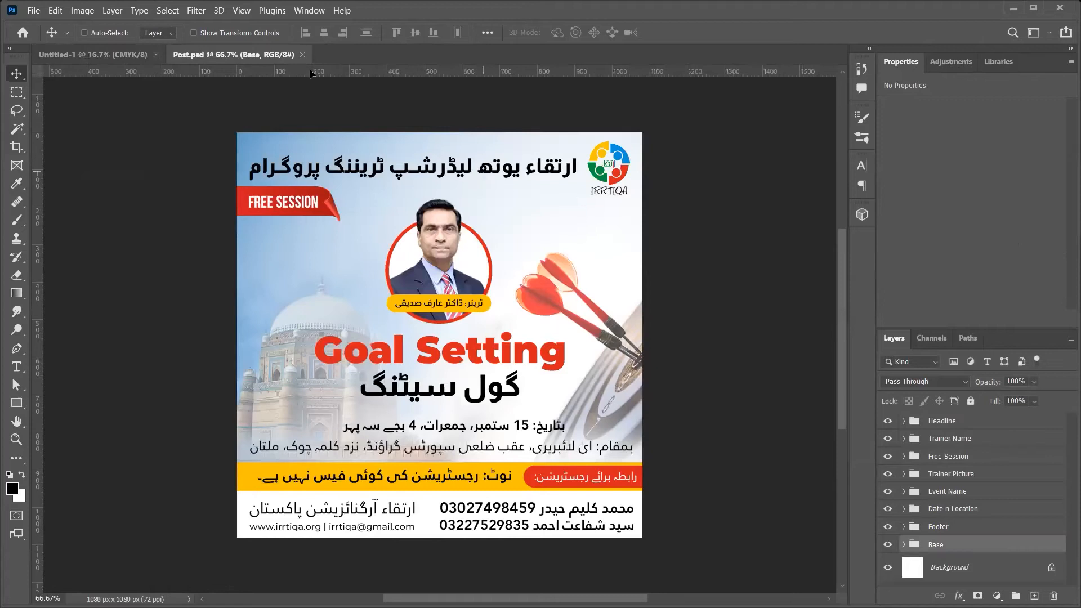
click(156, 56)
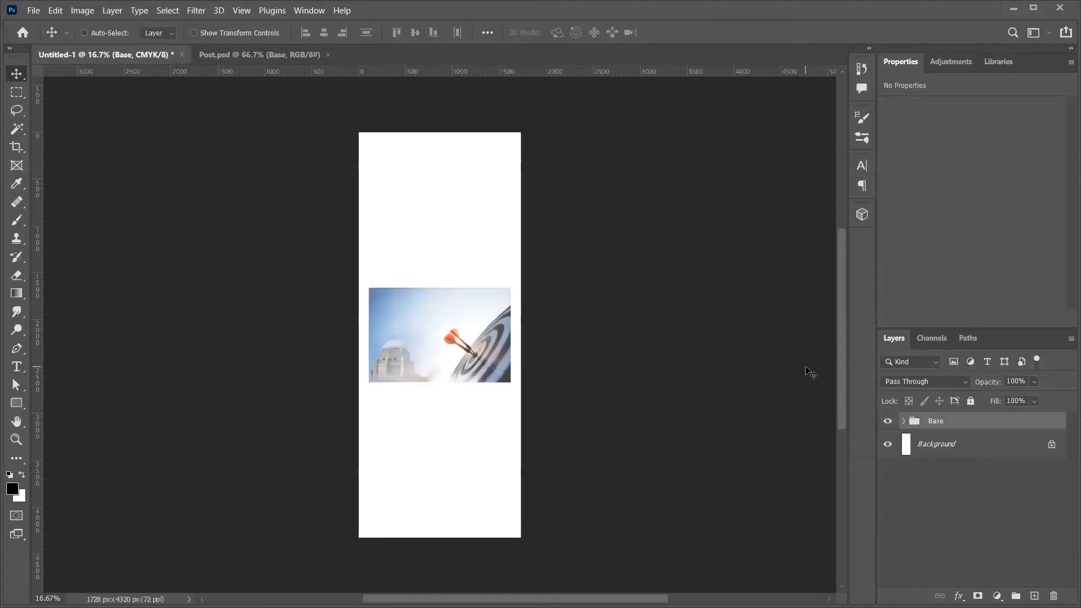
click(887, 422)
key(ctrl+Tab)
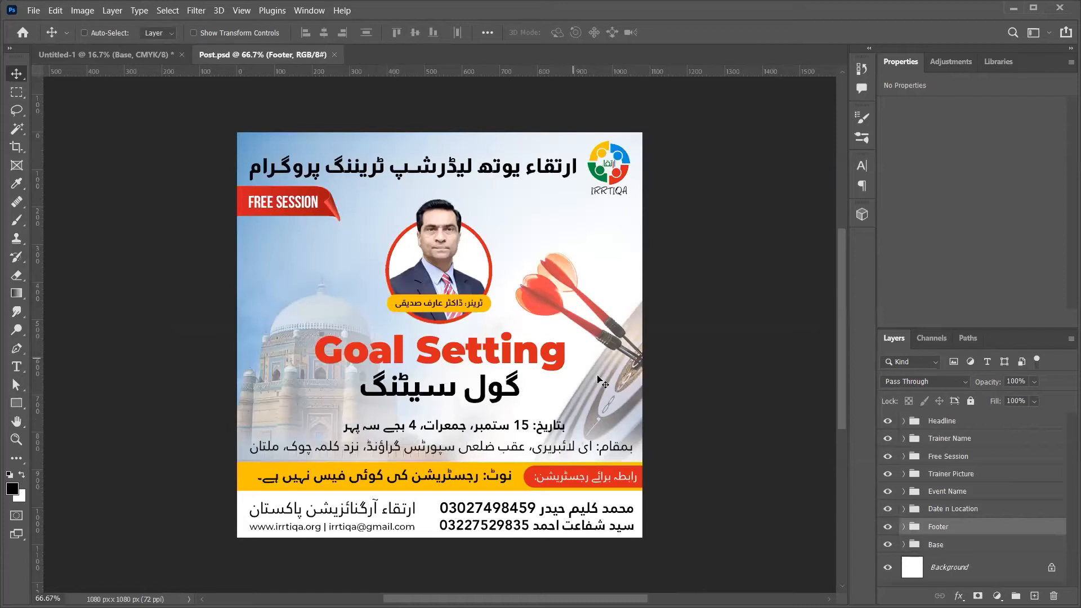
Step: Copy the Email/Website group into the standee and enlarge the contact text
click(904, 527)
scroll(944, 551, down, 1)
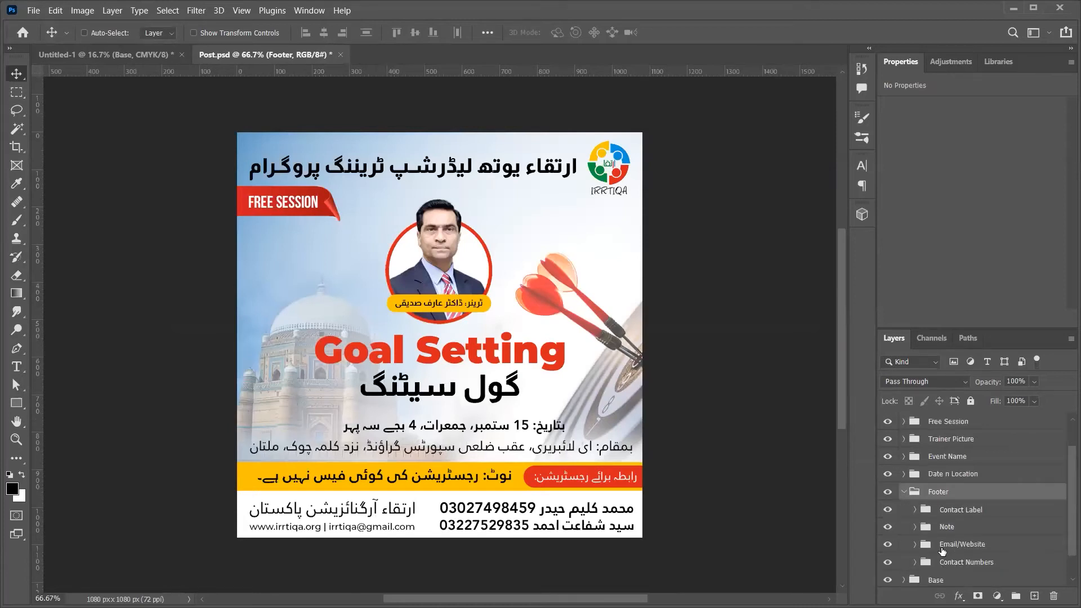
click(942, 549)
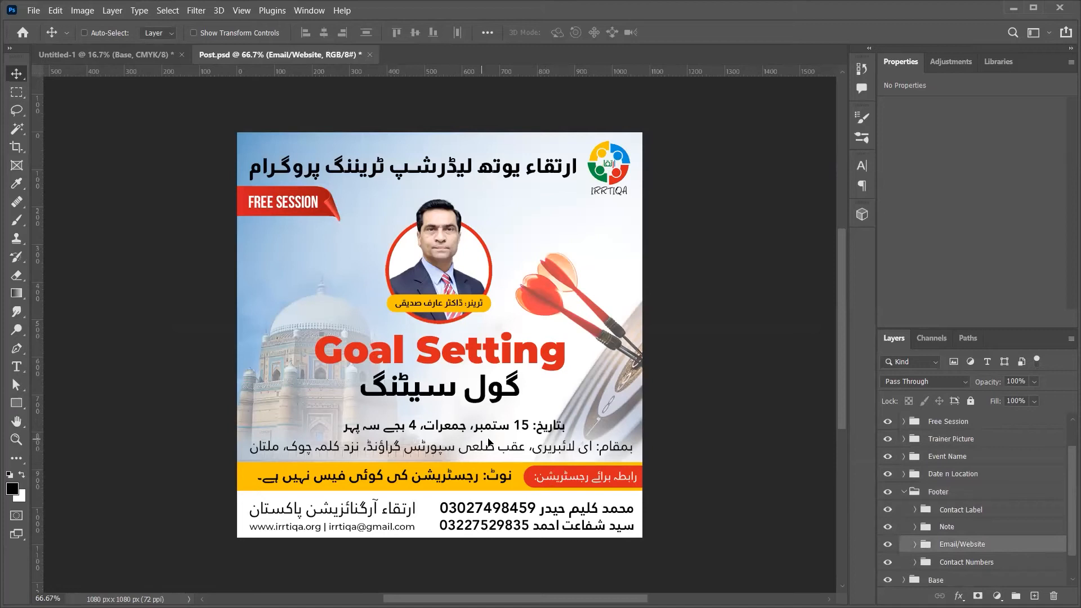
drag(459, 446, 498, 321)
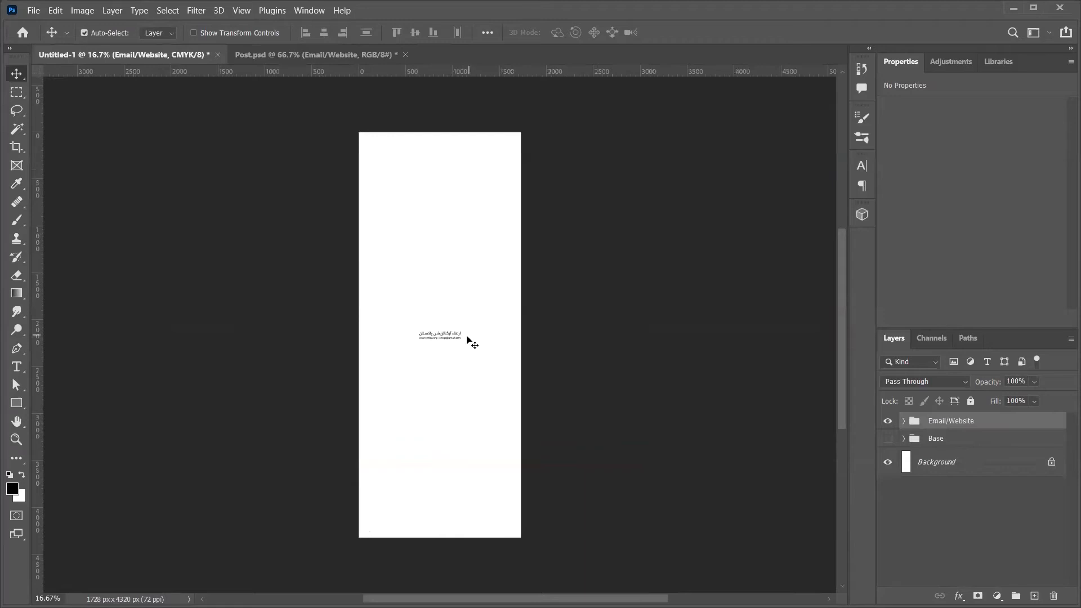
key(ctrl+t)
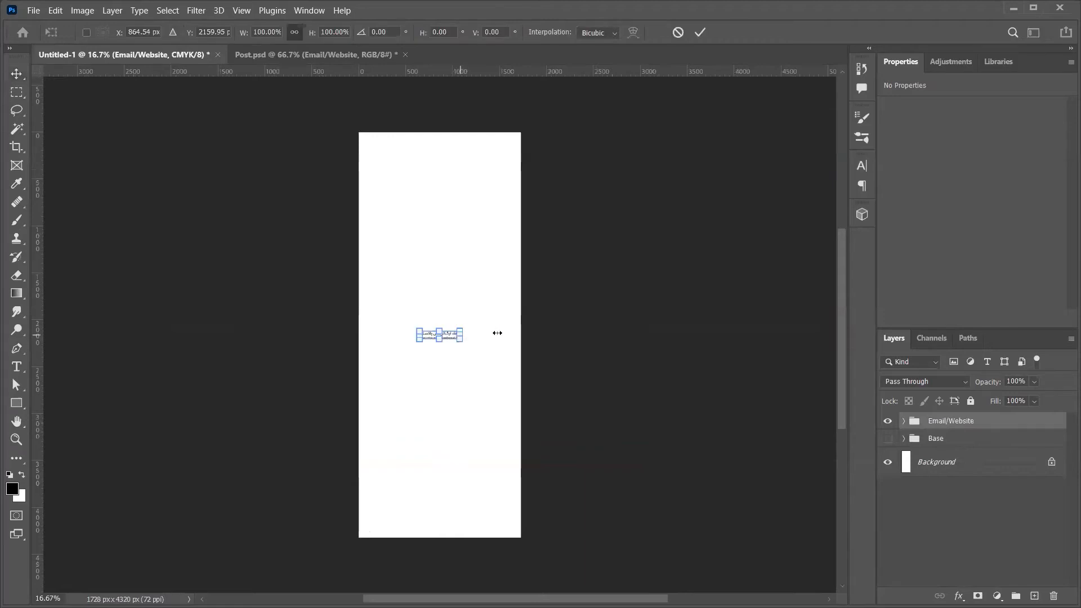
drag(460, 335, 502, 330)
key(Return)
Step: Hide Footer, Base and Date n Location in Post, then copy the Headline–Event Name groups over
key(ctrl+Tab)
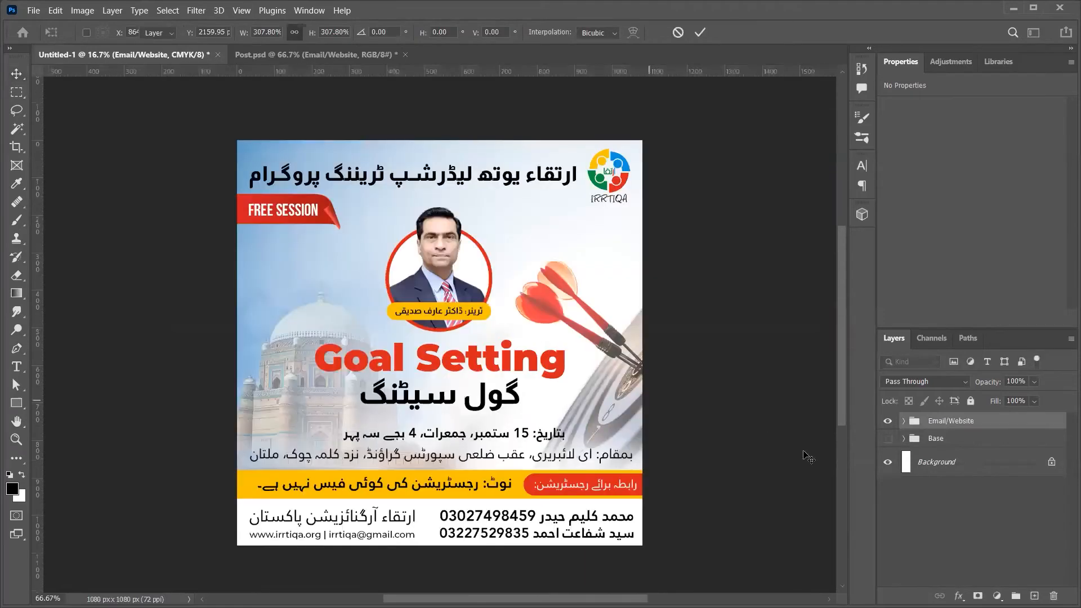
click(903, 525)
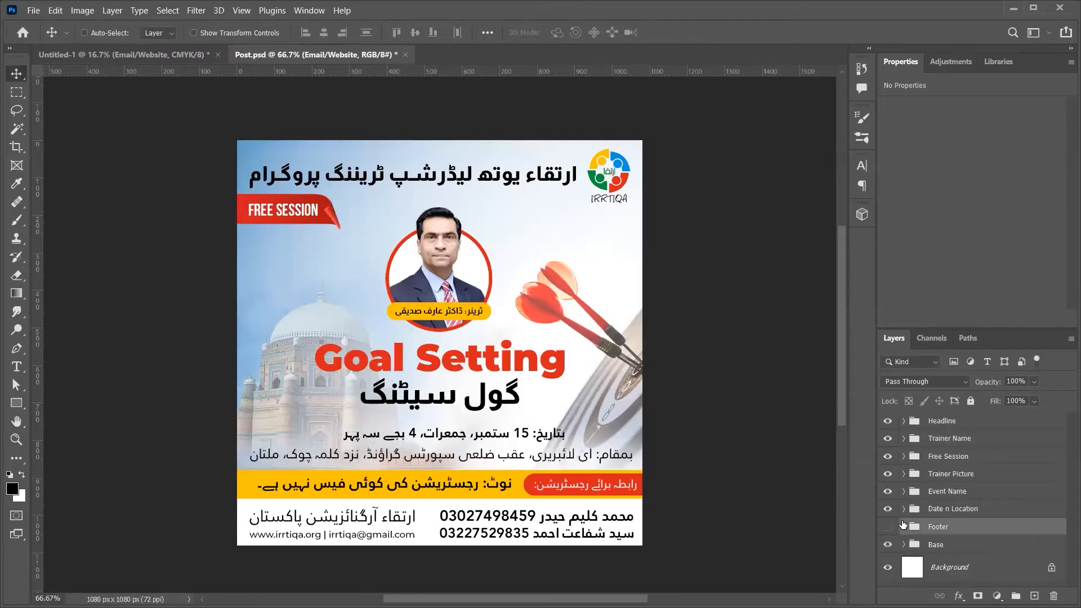
click(888, 526)
click(888, 543)
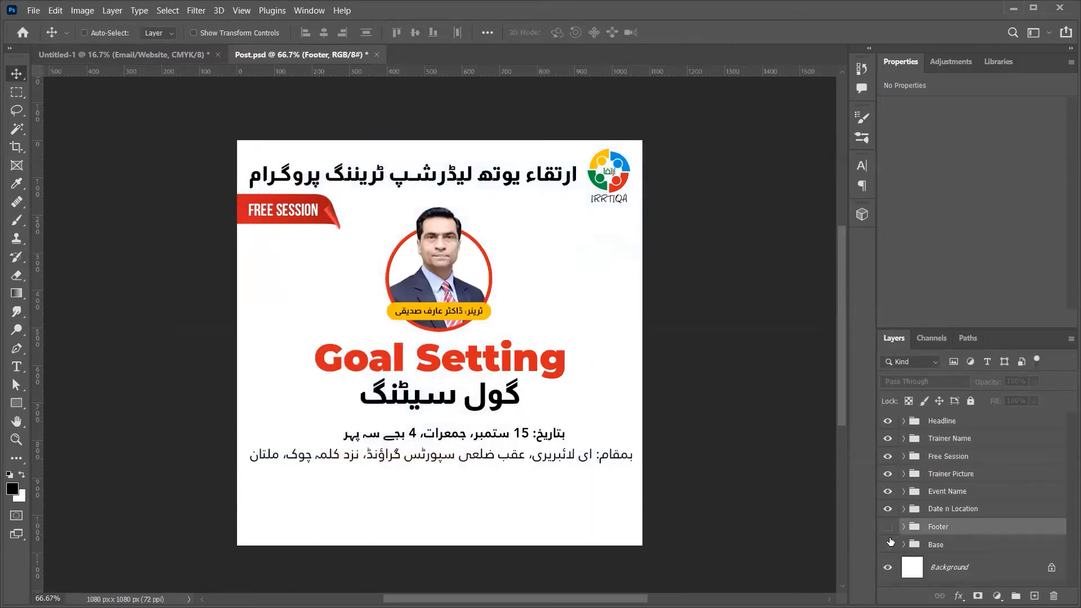
click(888, 508)
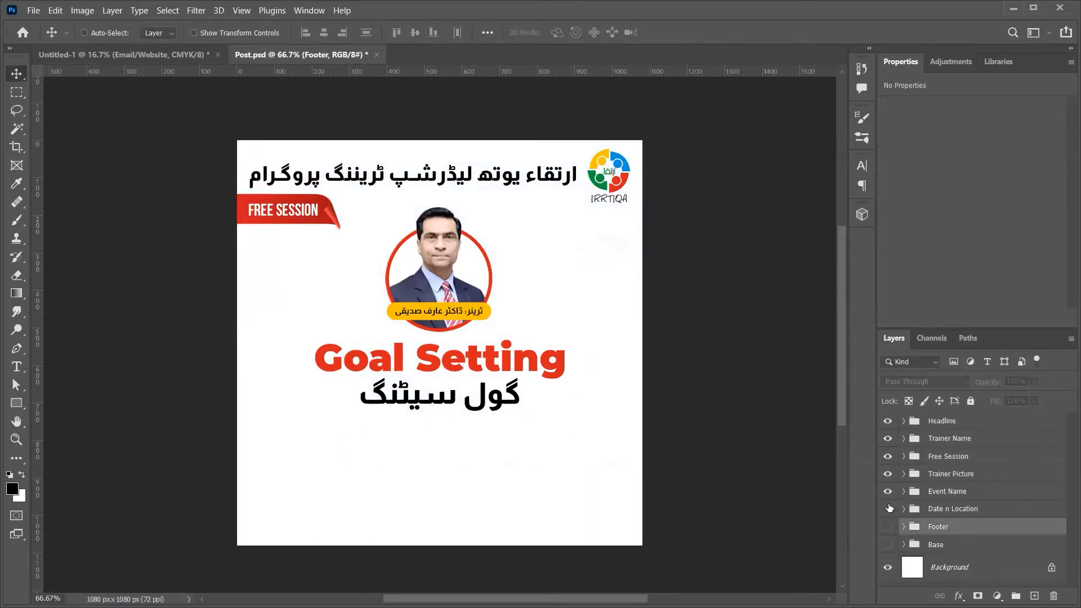
click(923, 491)
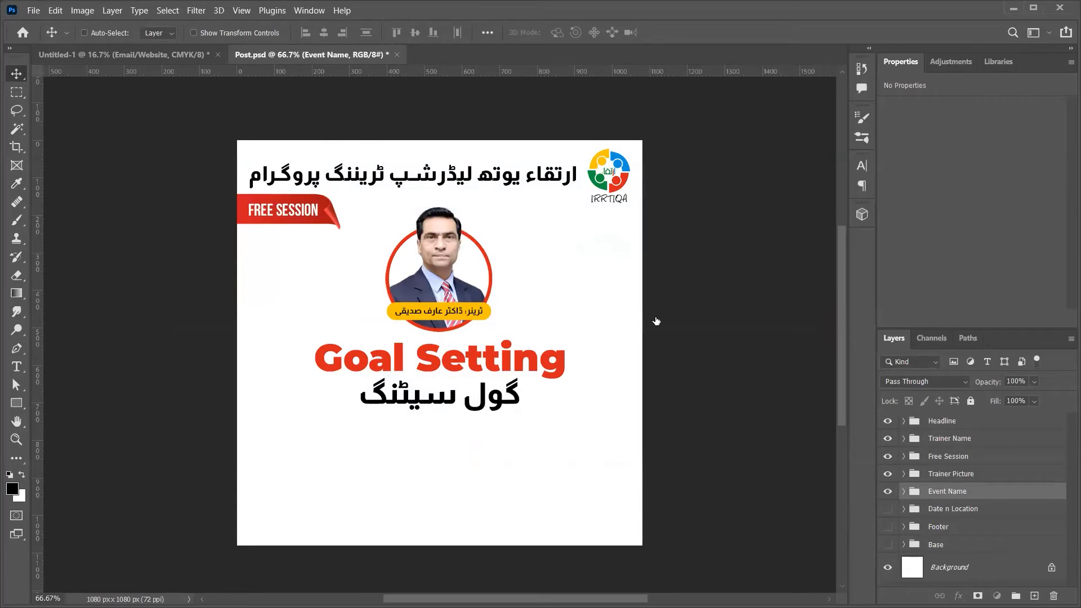
shift+click(975, 418)
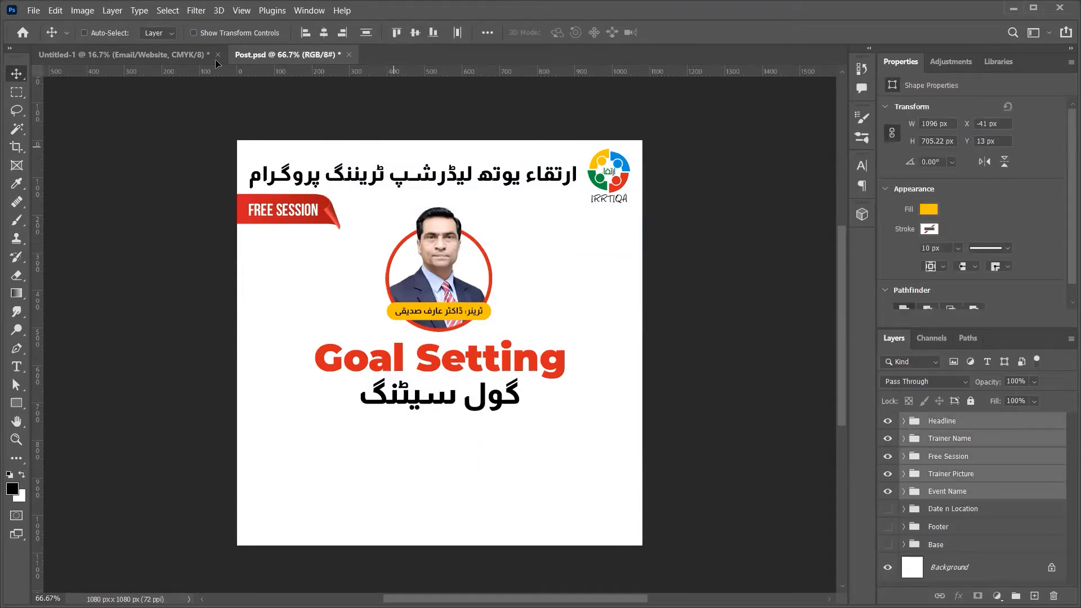
drag(215, 63, 559, 265)
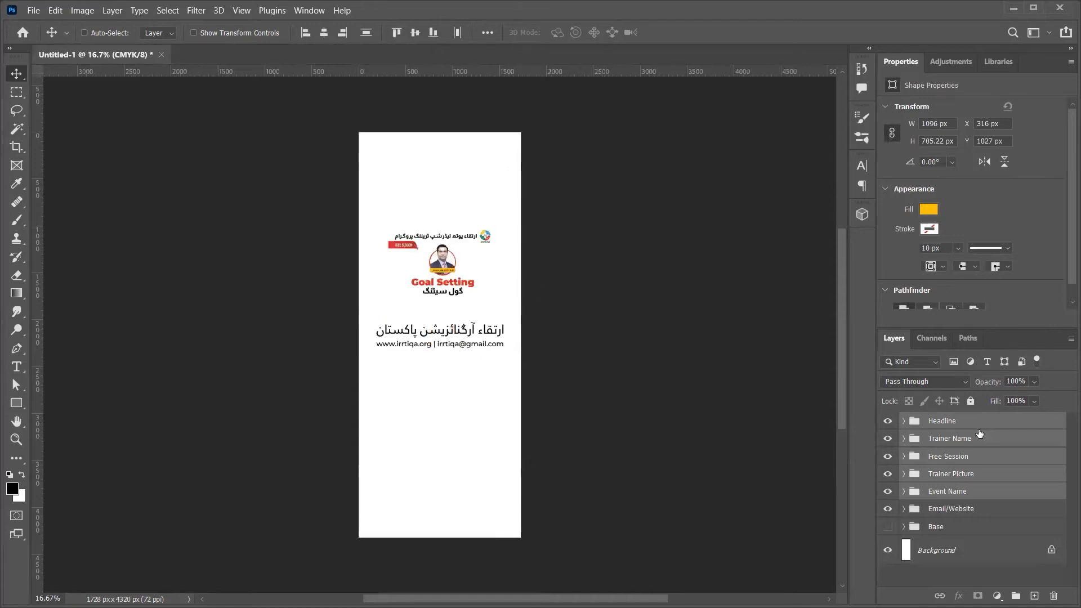
Step: Move the Headline group to the top right and scale it up to about 108%
click(979, 426)
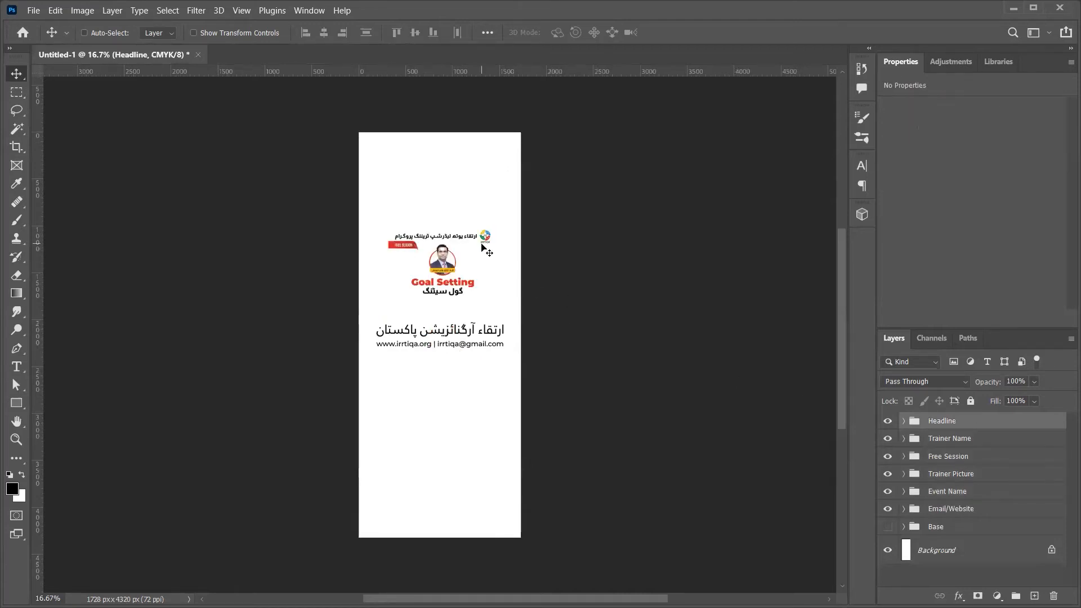
drag(482, 244, 506, 153)
key(ctrl+t)
drag(419, 152, 393, 173)
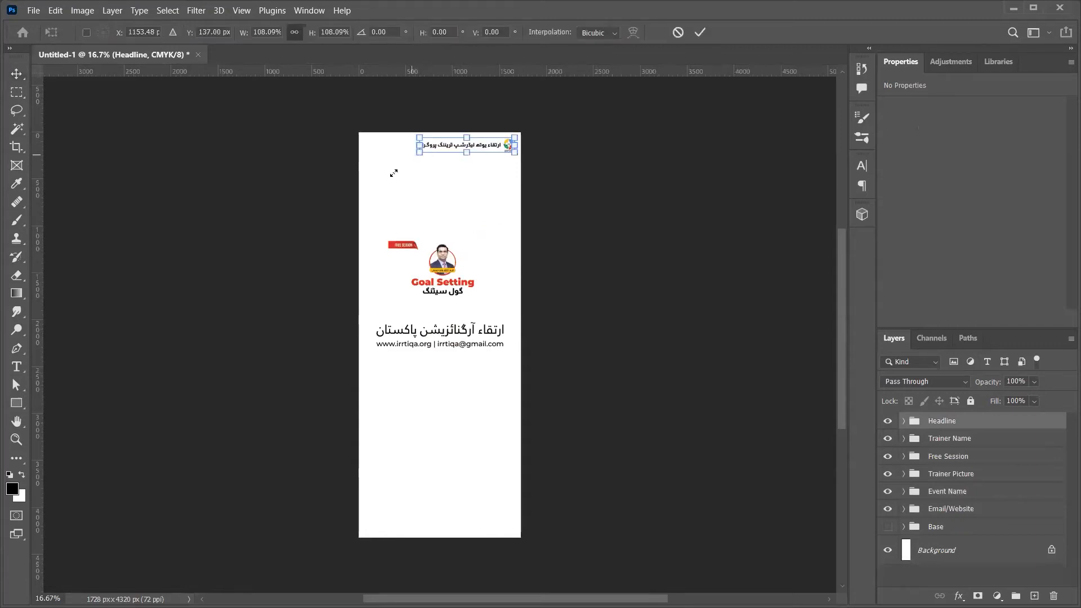
key(Return)
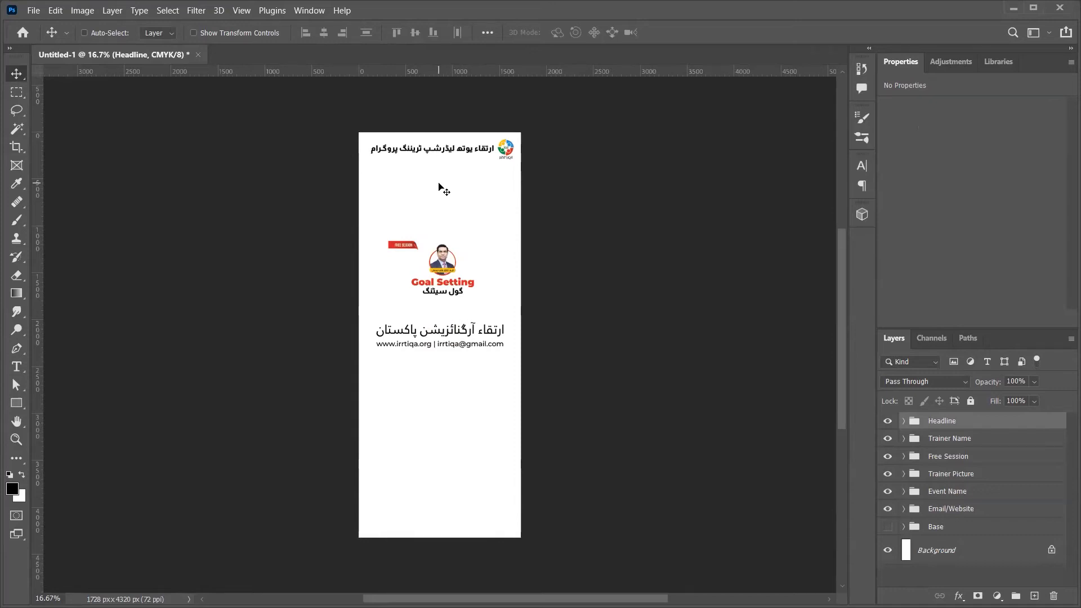
Step: Split the headline text onto two lines and right-align it
key(t)
click(424, 149)
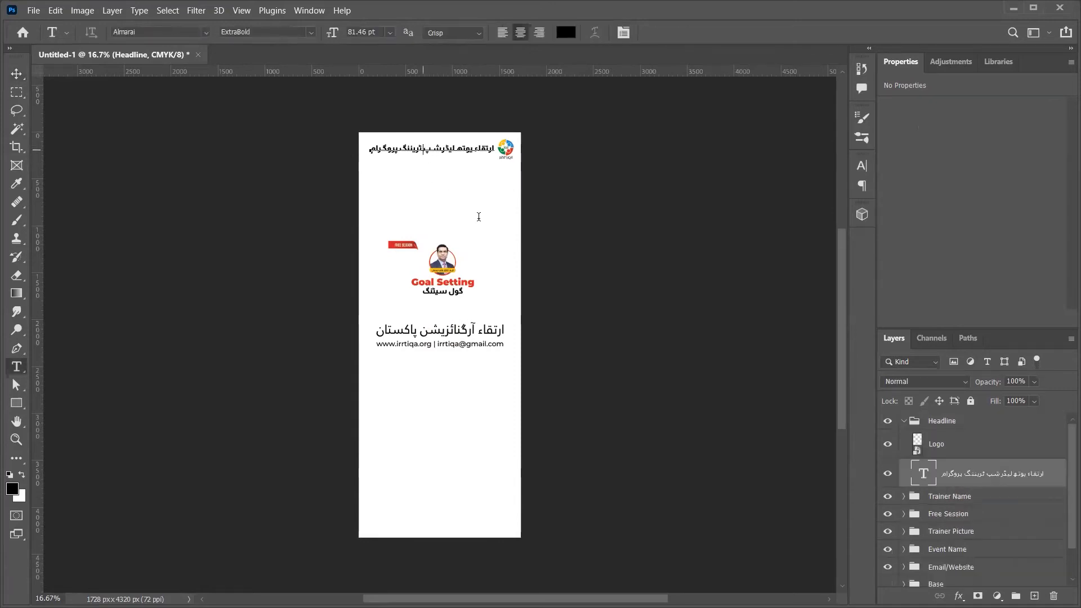
key(Return)
key(ctrl+a)
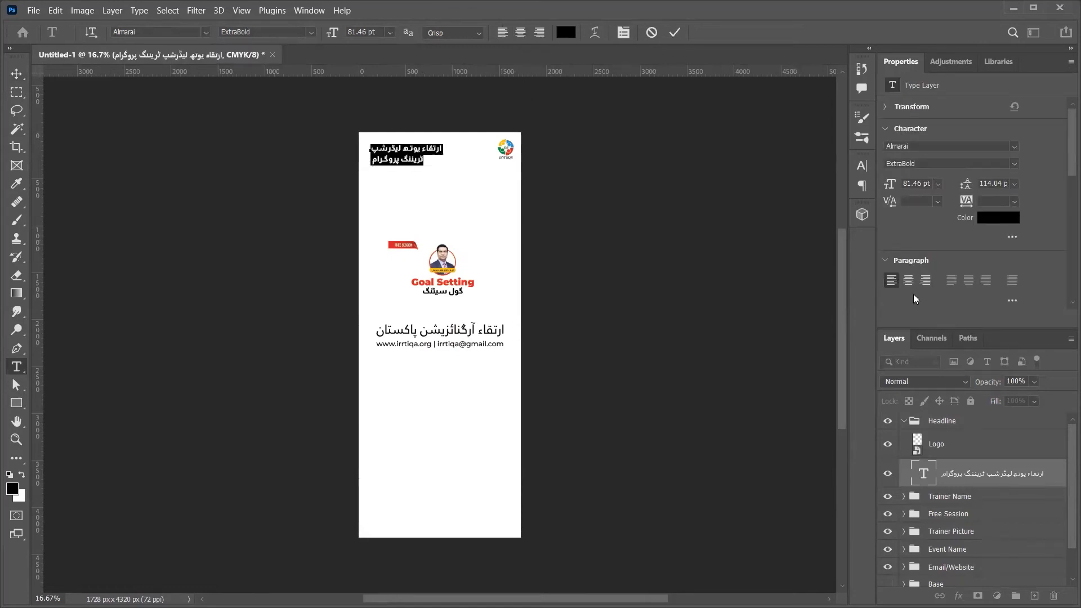
click(924, 280)
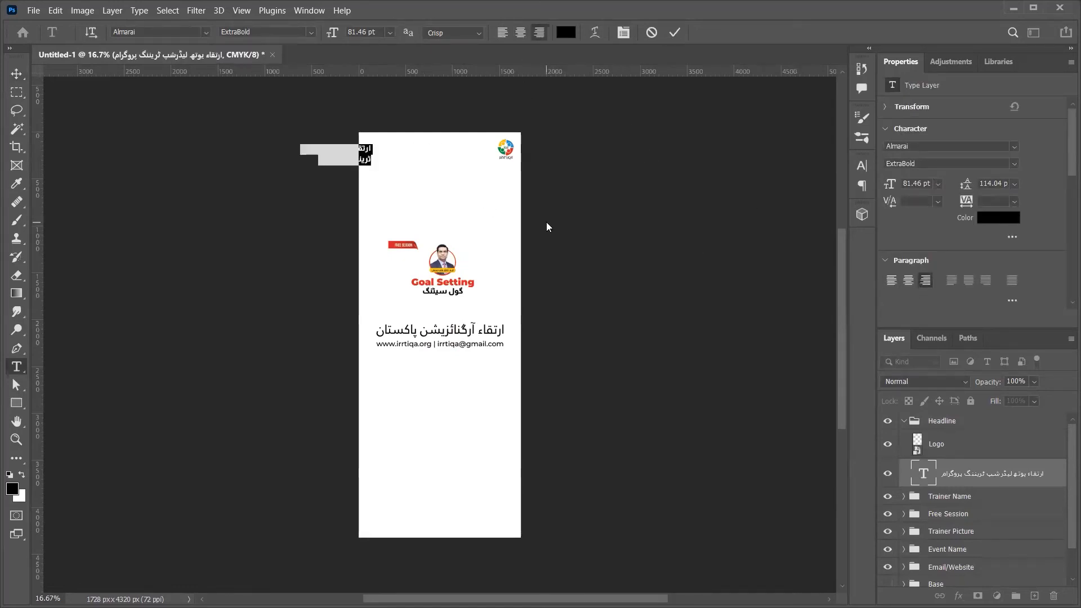
text(v)
key(ctrl+z)
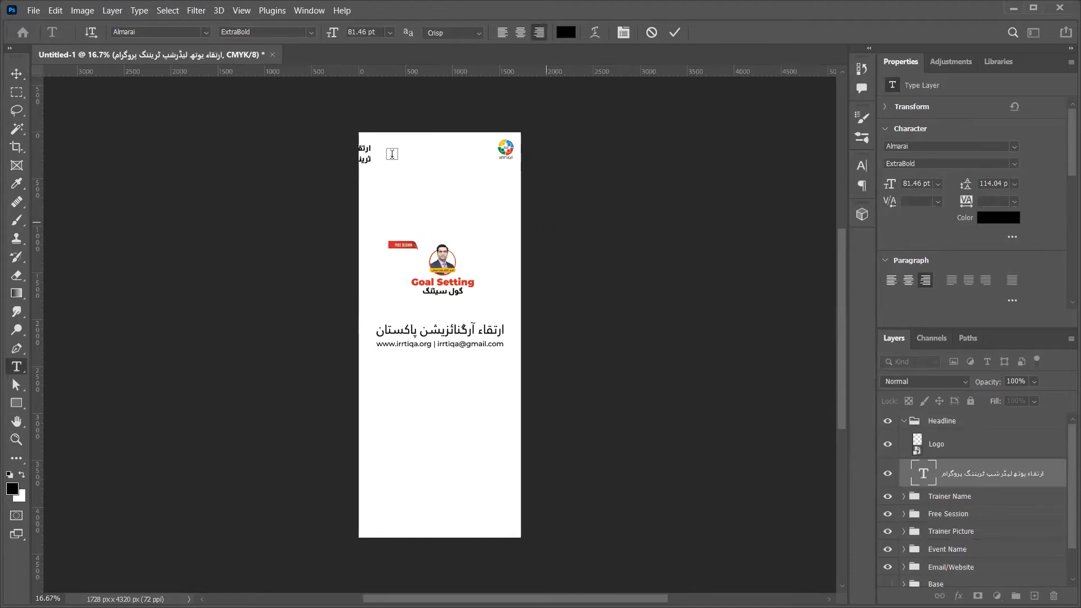
key(Escape)
Step: Move the two-line headline to sit just left of the logo at the top
key(v)
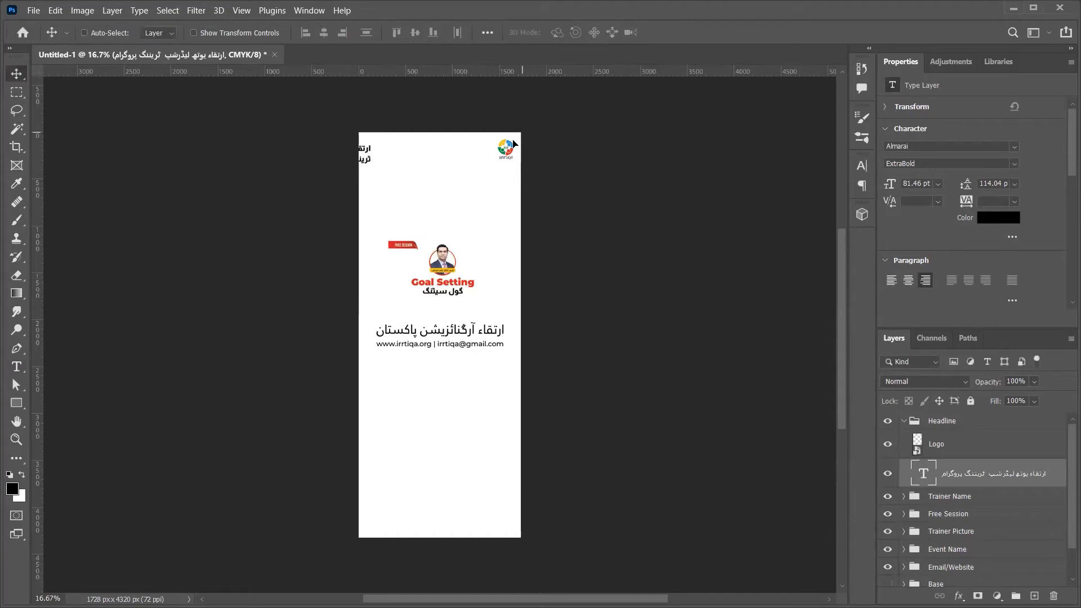
drag(389, 157, 510, 153)
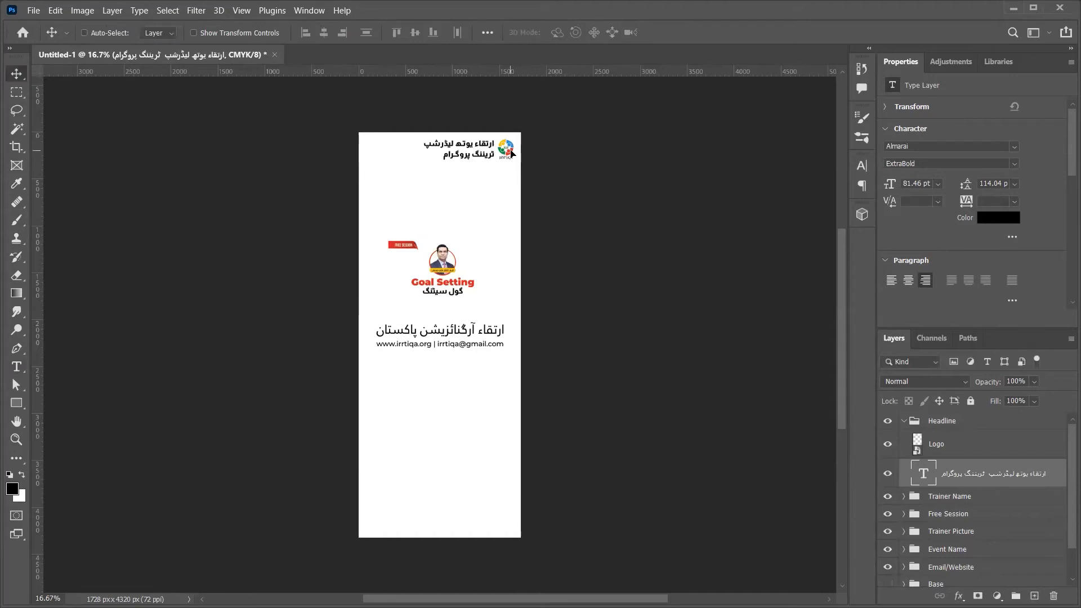
key(Up)
key(Up)
Step: Nudge the Headline group into place, cancelling a trial resize and undoing two moves
key(Right)
key(Right)
click(915, 422)
key(ctrl+t)
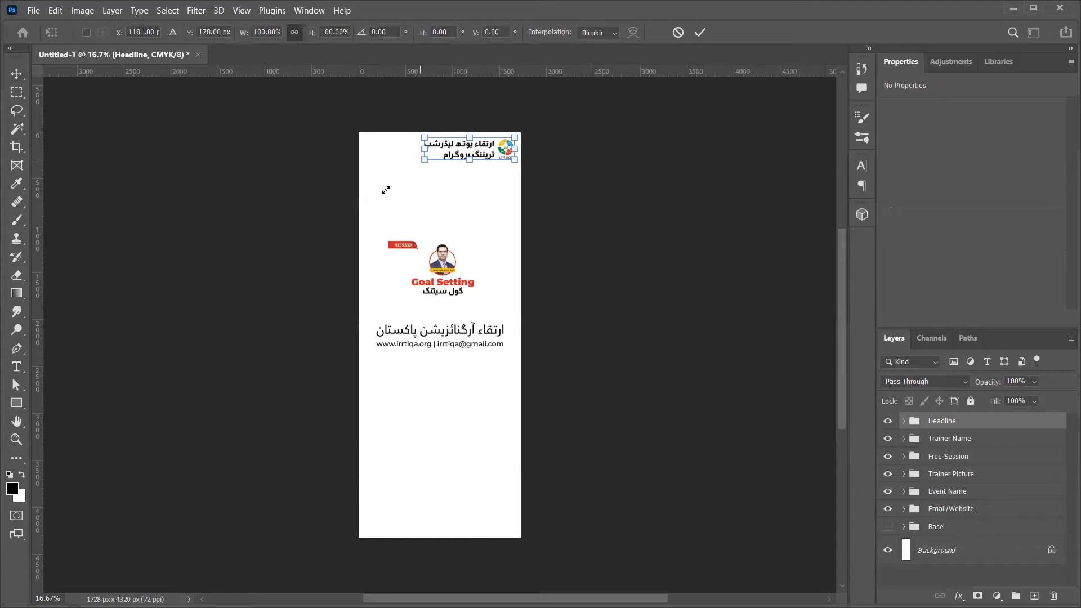
key(Escape)
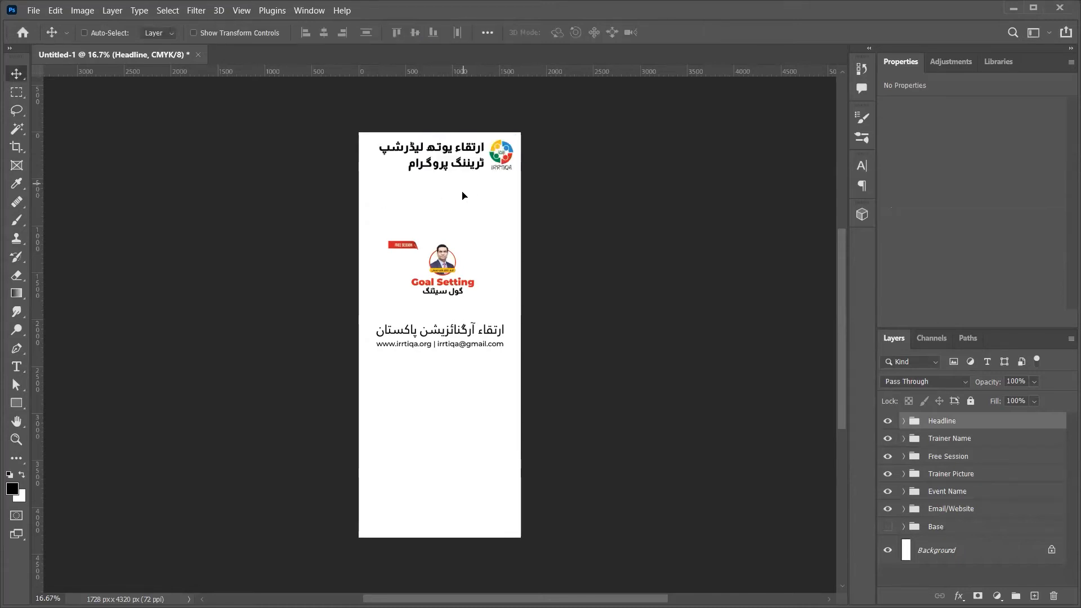
key(ctrl+z)
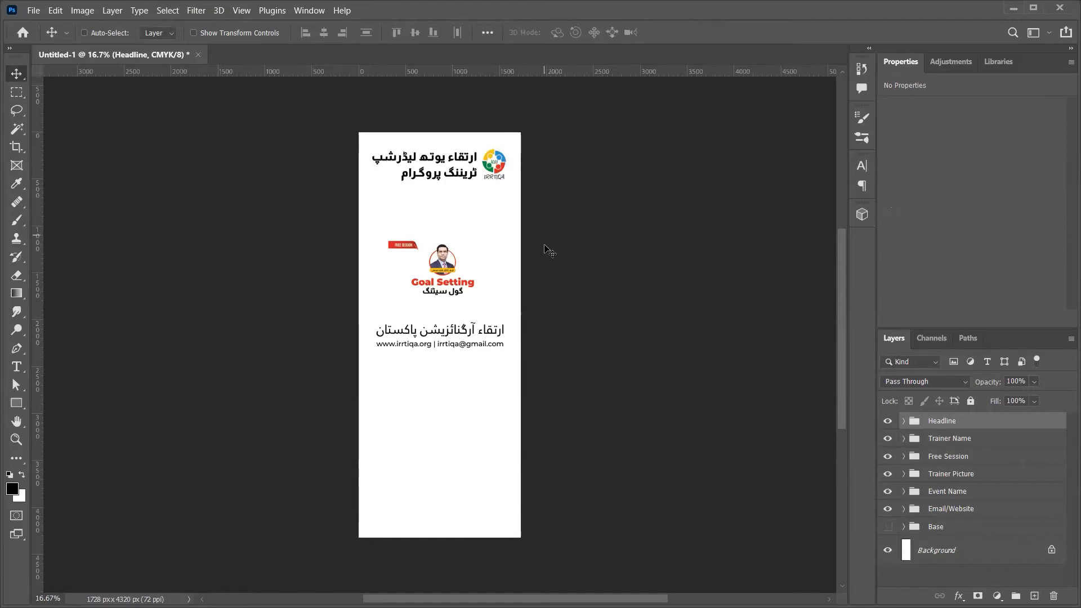
key(ctrl+z)
Step: Scale the Headline group to about 109% and raise Free Session above Trainer Name
key(ctrl+t)
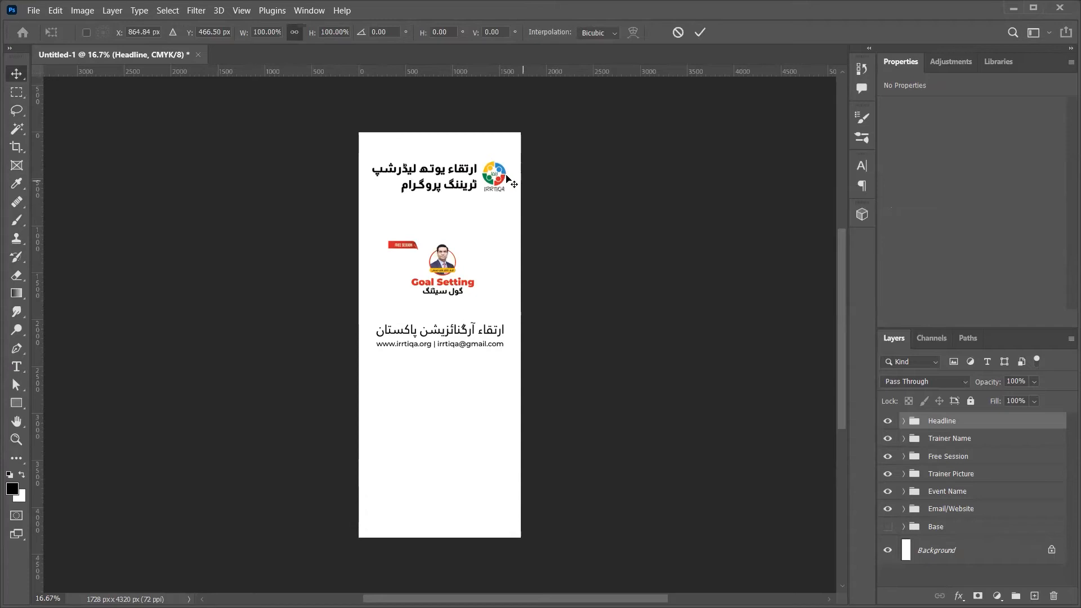
drag(510, 175, 512, 175)
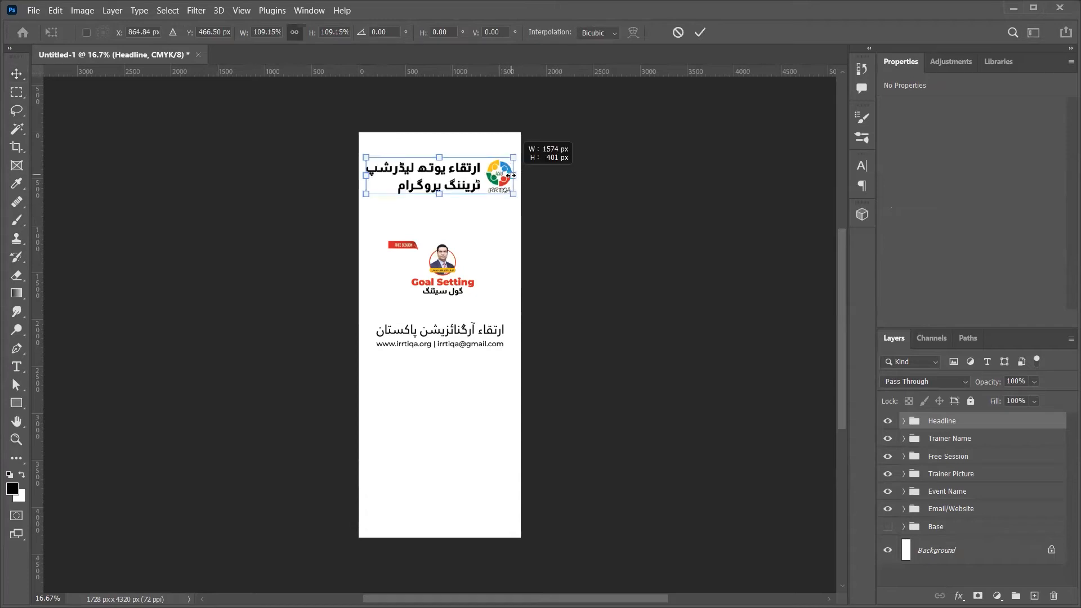
key(Return)
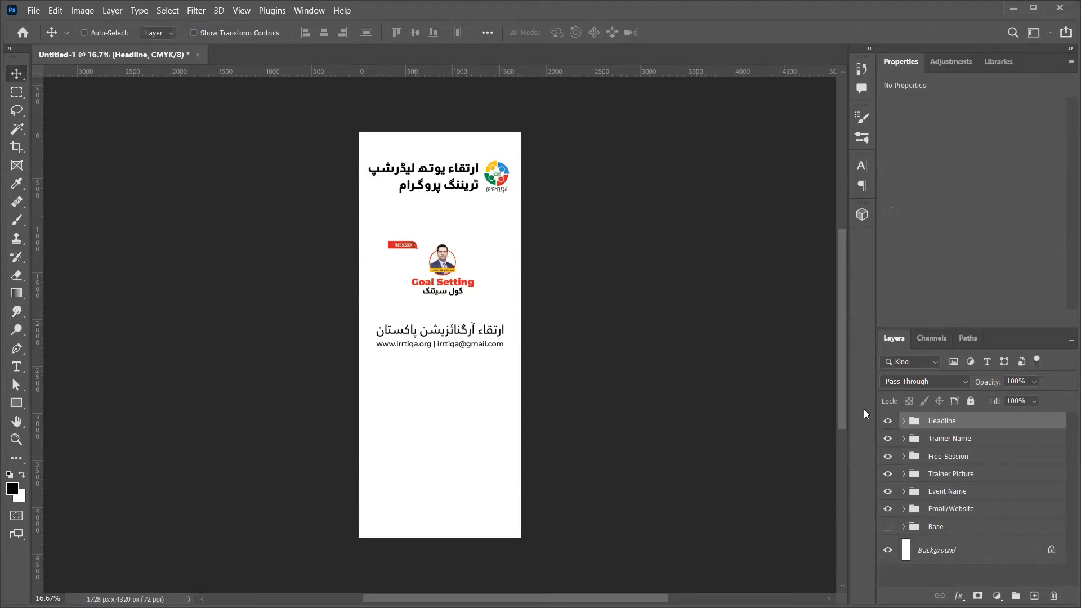
click(938, 462)
key(ctrl+bracketright)
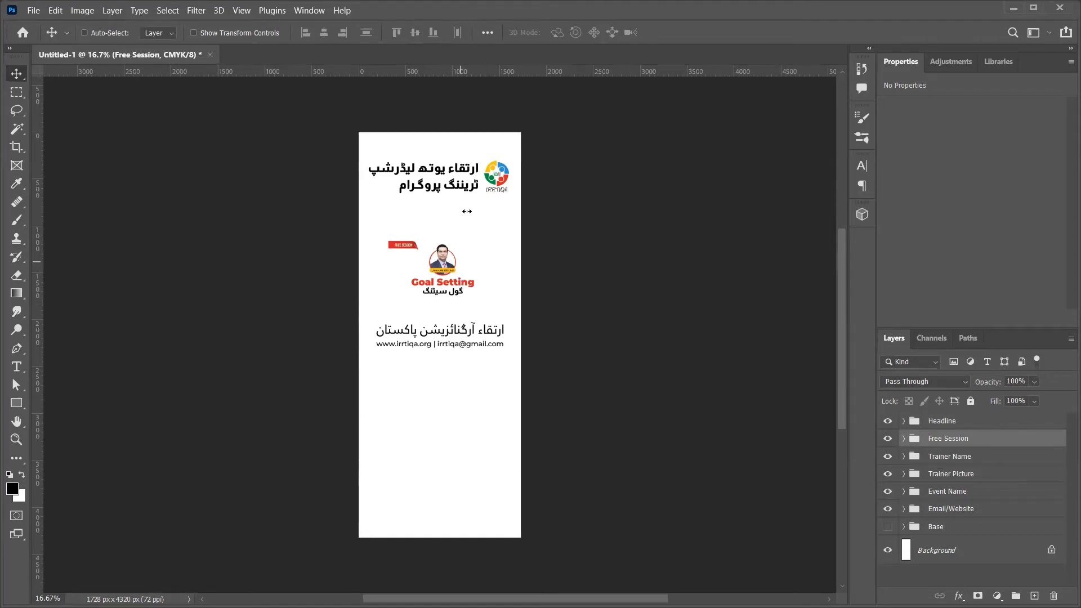
Step: Drag the FREE SESSION ribbon up to the top edge of the standee
key(Return)
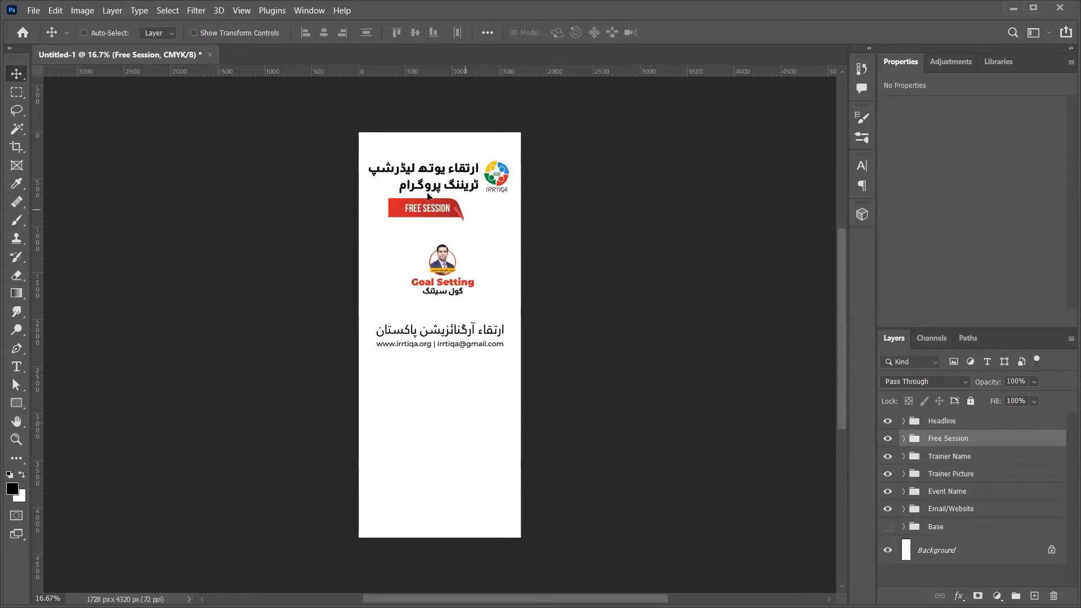
drag(407, 193, 497, 239)
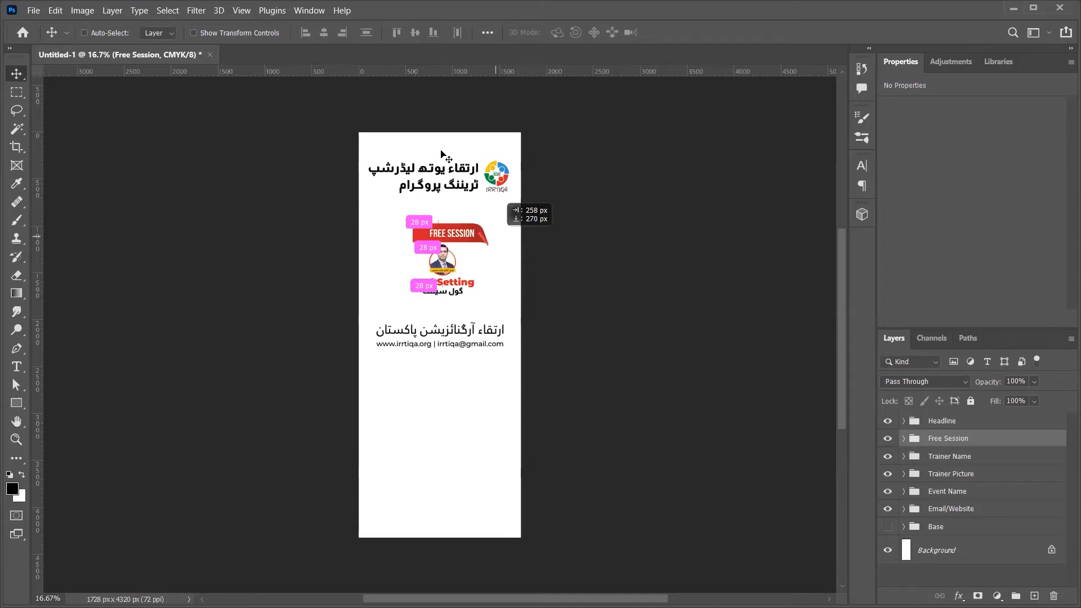
drag(441, 155, 442, 154)
Step: Shift the headline and logo down beneath the ribbon
click(924, 419)
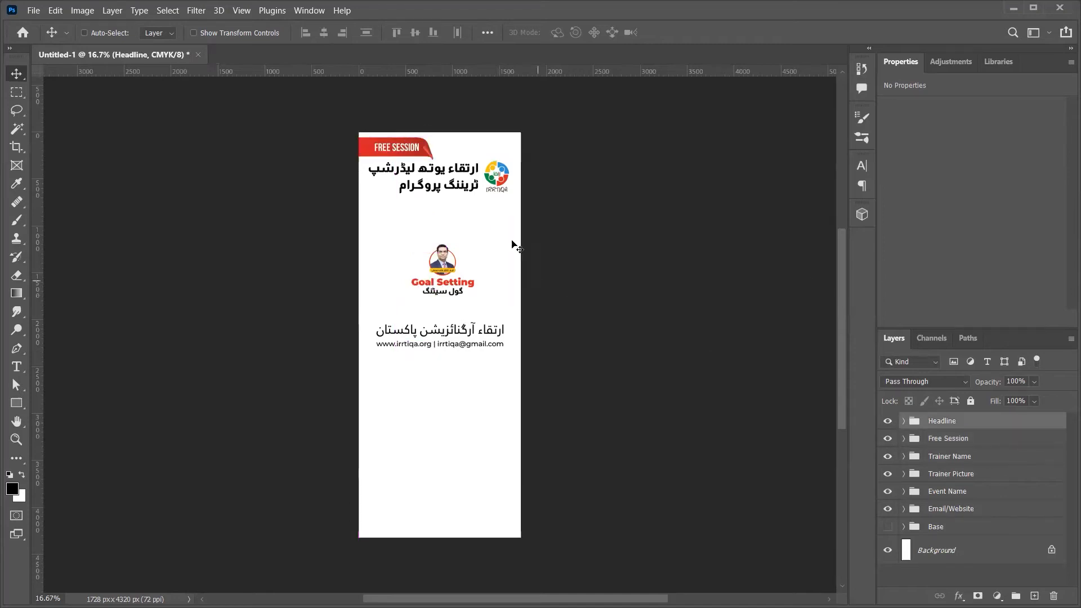
drag(509, 250, 509, 268)
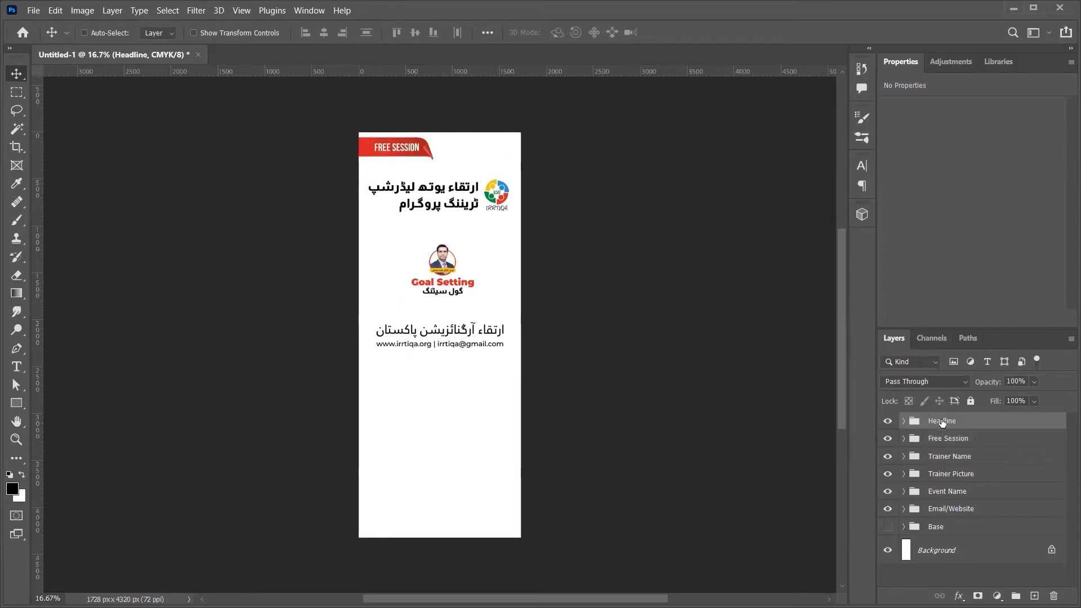
click(945, 439)
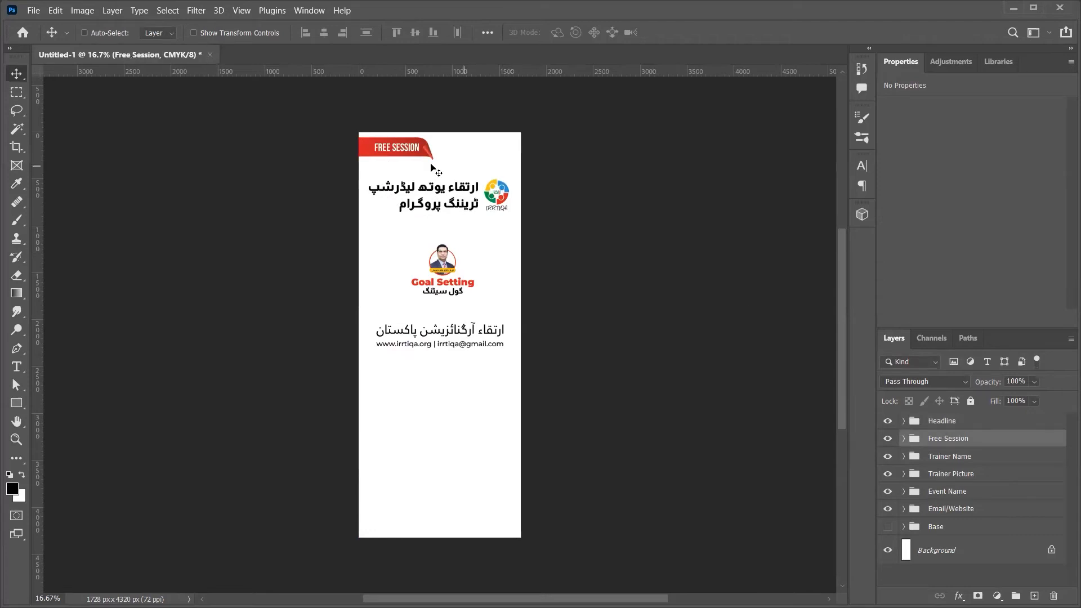
click(904, 438)
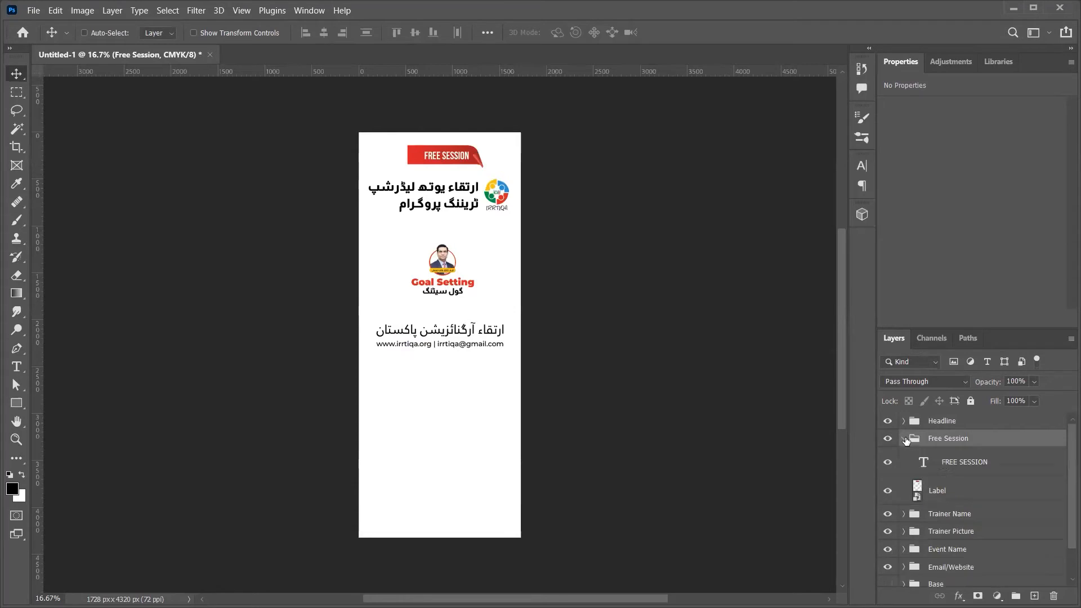
Step: Duplicate the ribbon Label layer to the left and flip the copy horizontally
click(964, 491)
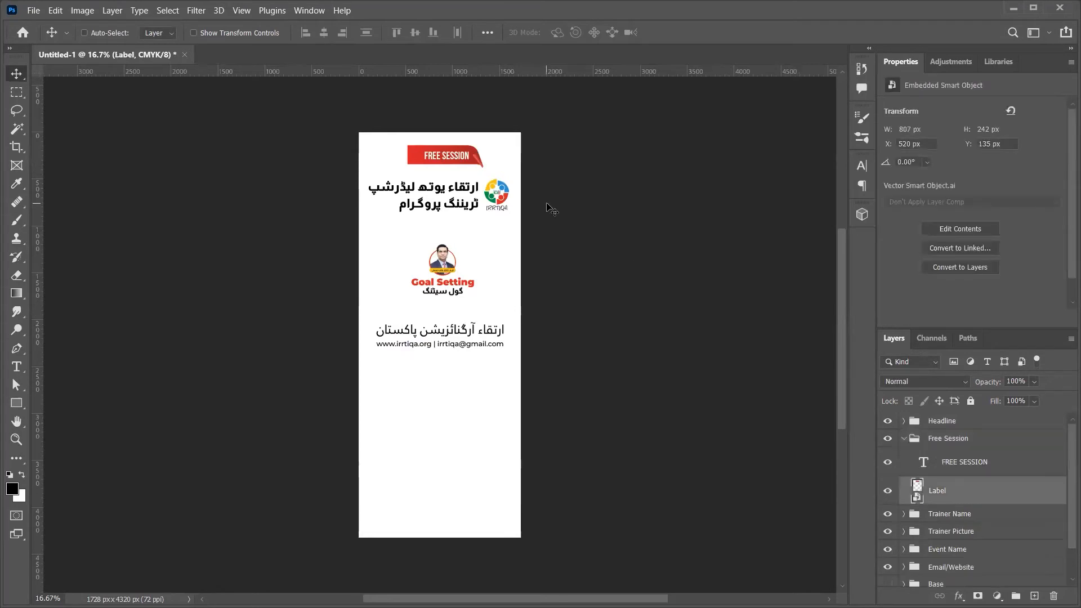
ctrl+alt+drag(457, 149, 382, 154)
key(ctrl+t)
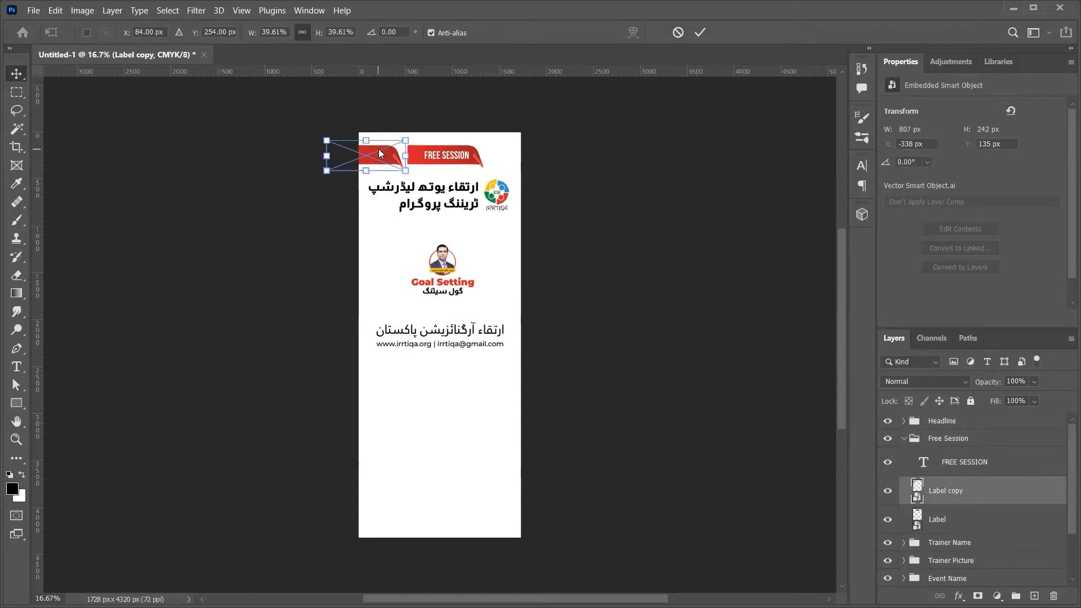
right_click(380, 151)
click(475, 410)
key(Return)
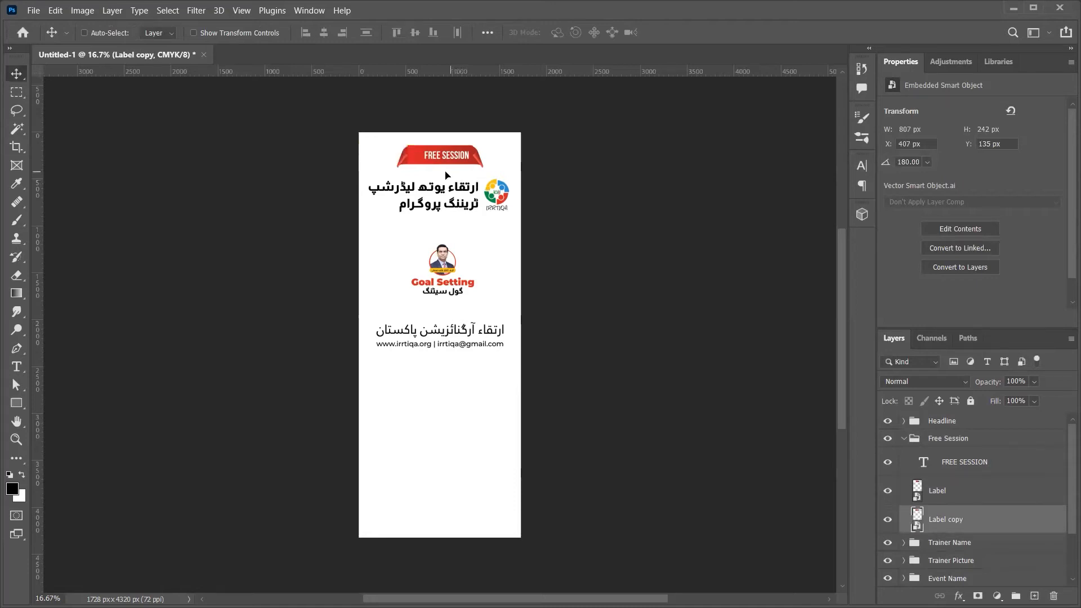
Step: Zoom in on the ribbon and toggle the original Label to inspect the flipped copy
key(z)
drag(443, 172, 488, 195)
key(v)
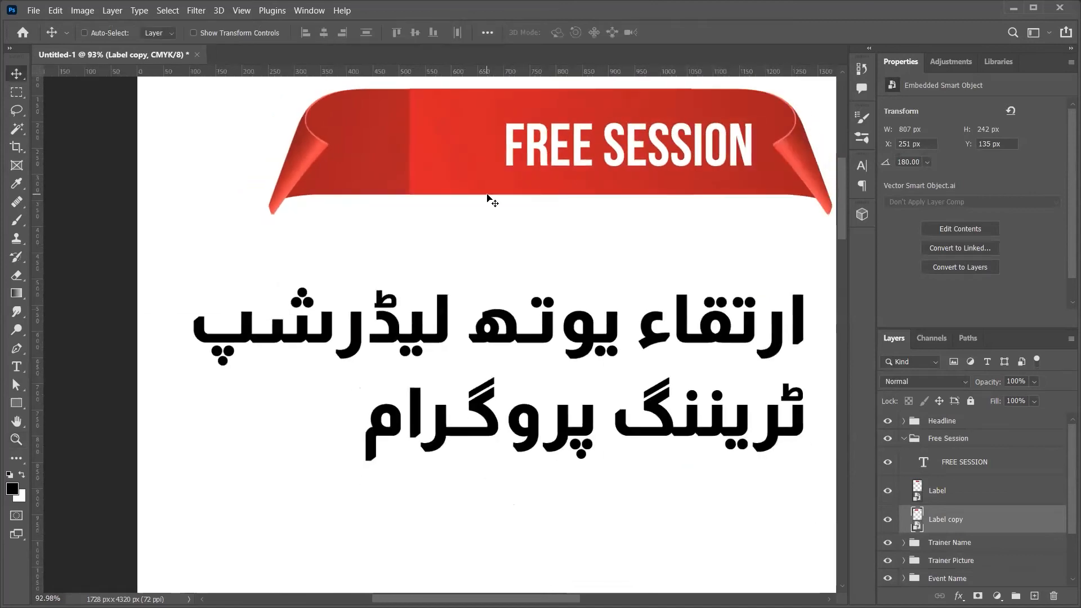
scroll(487, 195, up, 1)
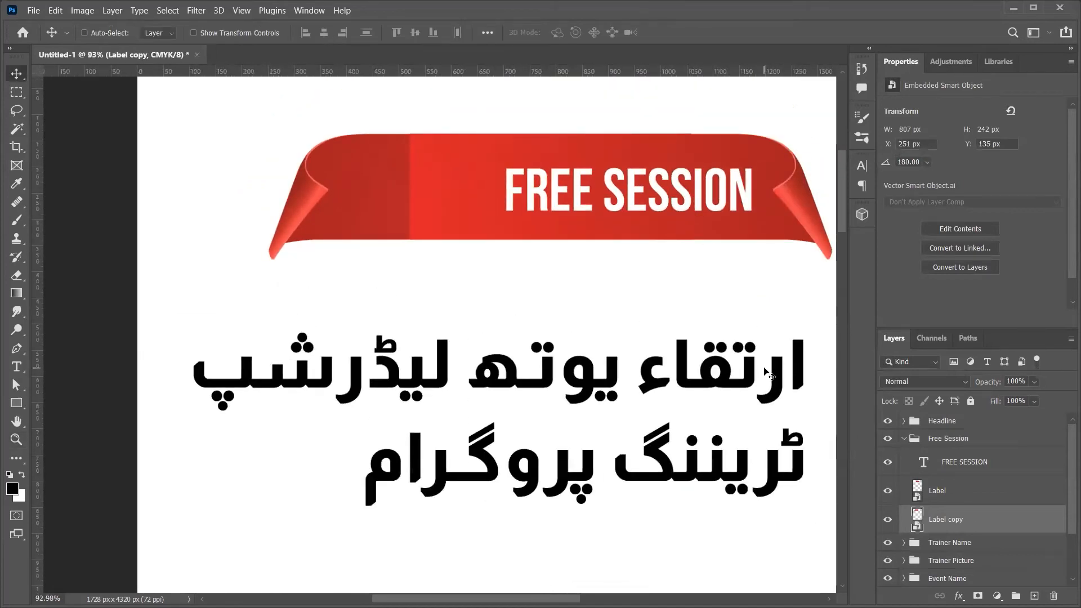
click(889, 488)
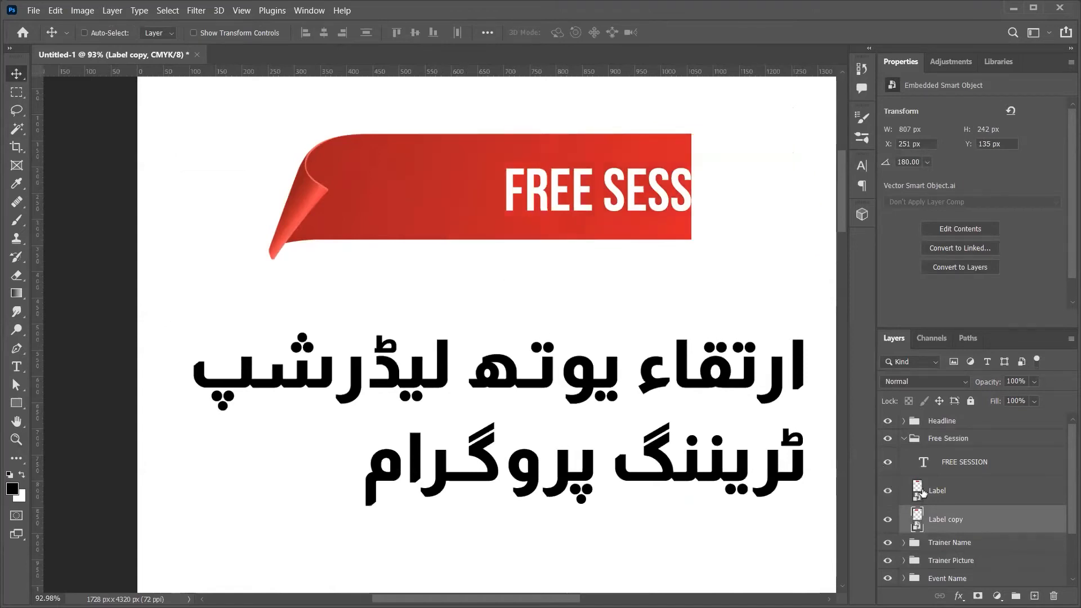
click(889, 490)
Step: Add a layer mask to Label and brush away the seam, then fit the standee on screen
click(918, 491)
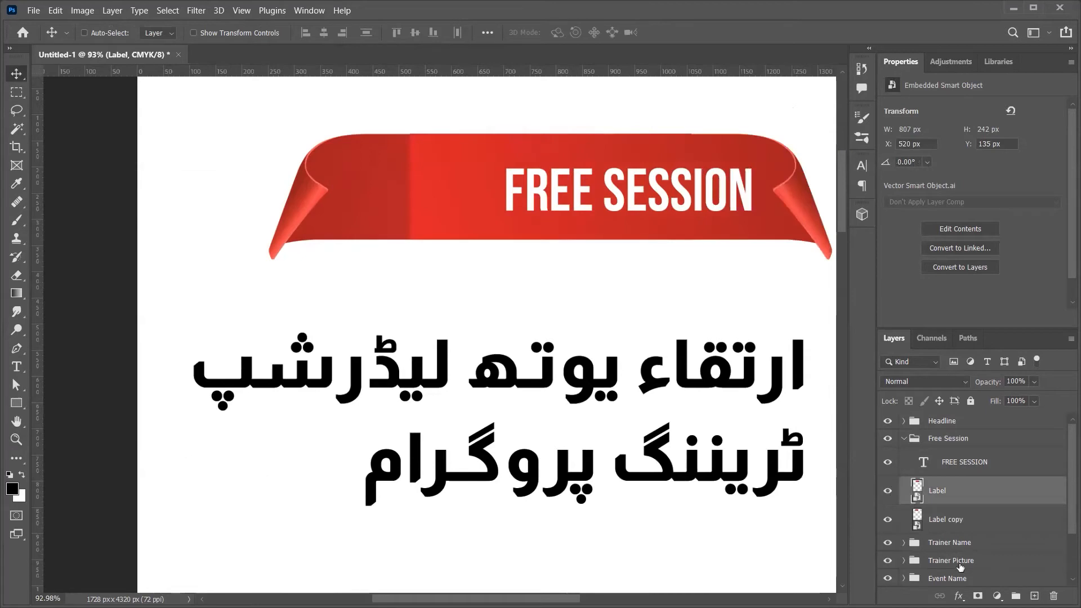
click(978, 595)
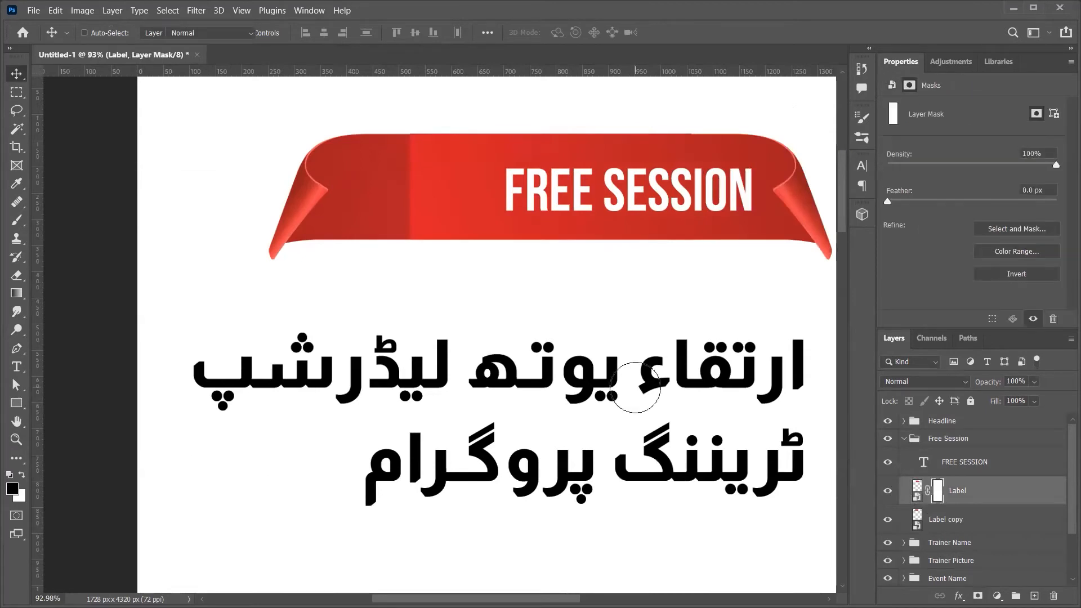
key(b)
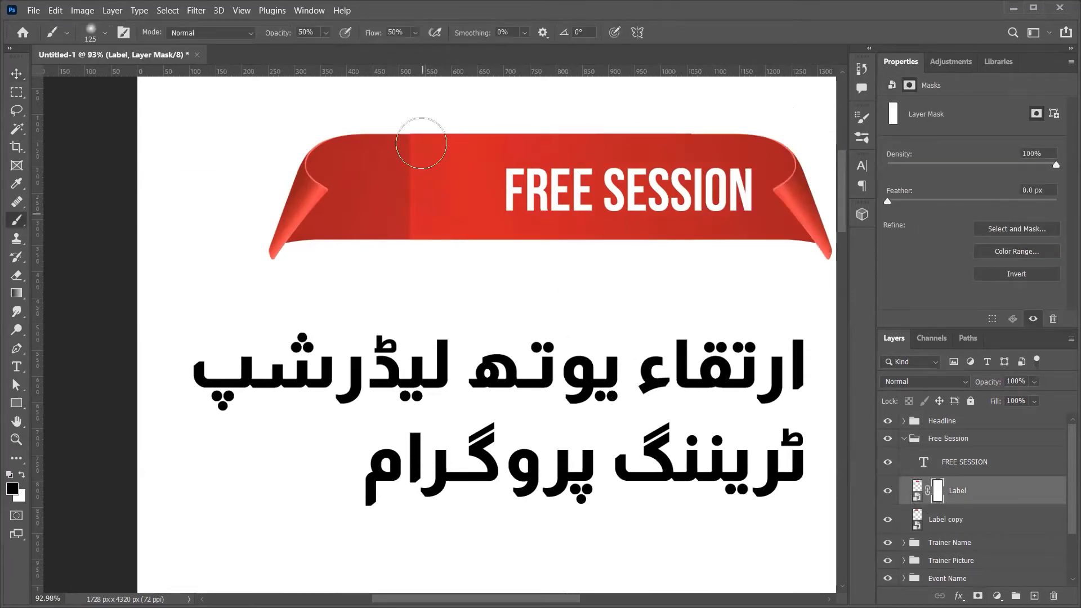
mouse_move(410, 135)
mouse_down()
mouse_move(414, 248)
mouse_move(402, 132)
mouse_move(429, 226)
mouse_move(415, 116)
mouse_up()
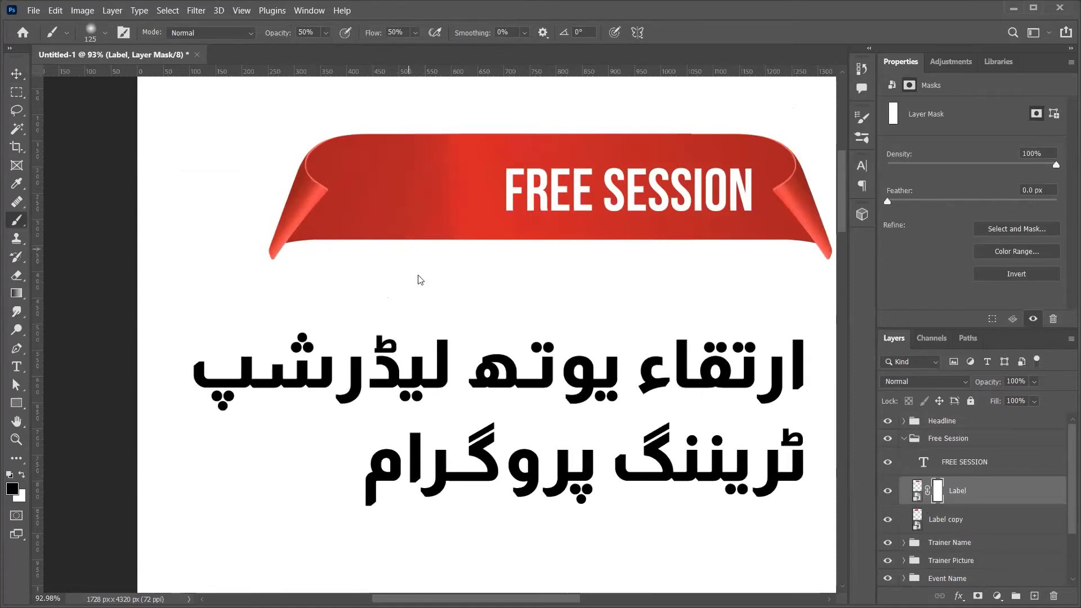
key(v)
key(ctrl+0)
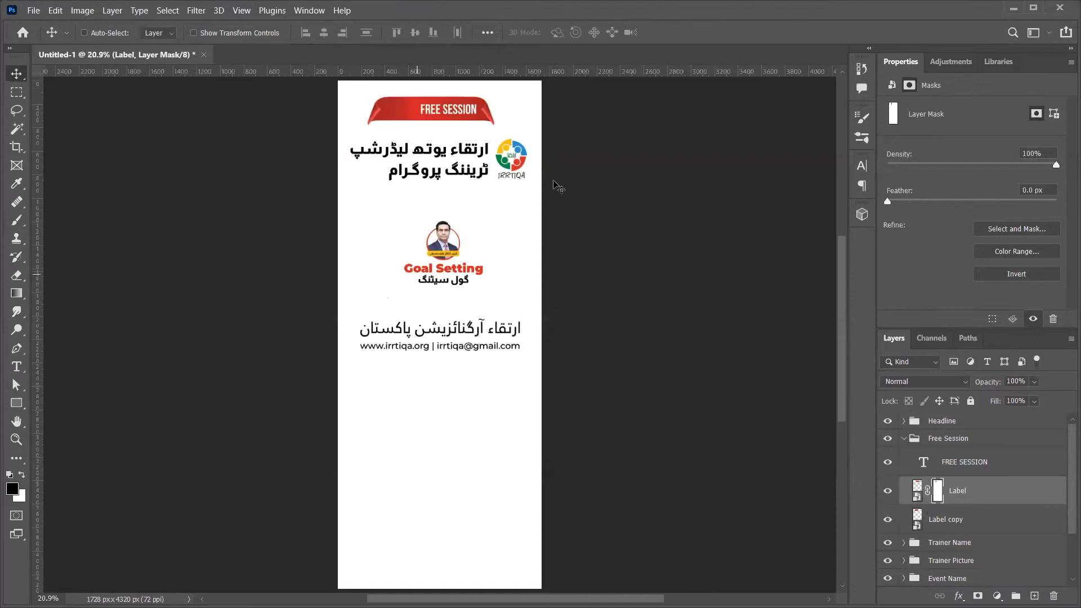
Step: Scale the FREE SESSION text up to about 120%
ctrl+click(453, 113)
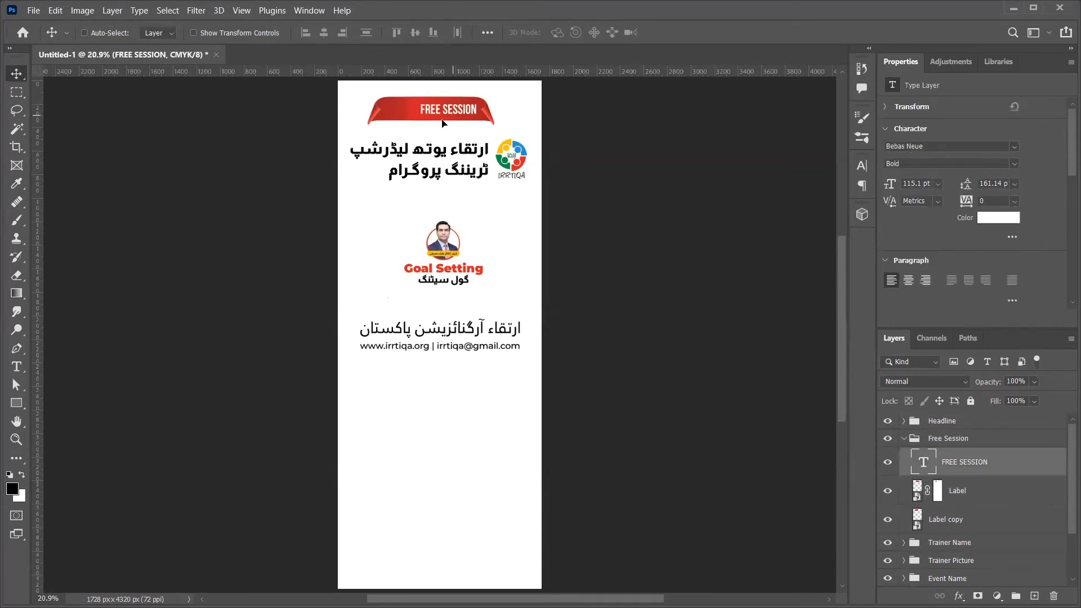
key(ctrl+t)
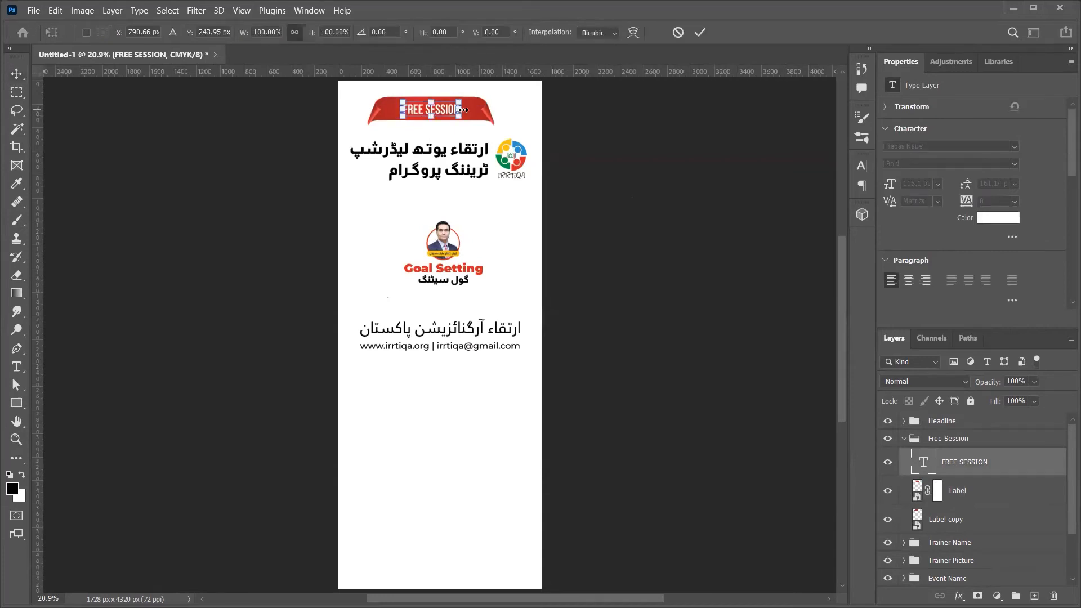
drag(463, 110, 469, 111)
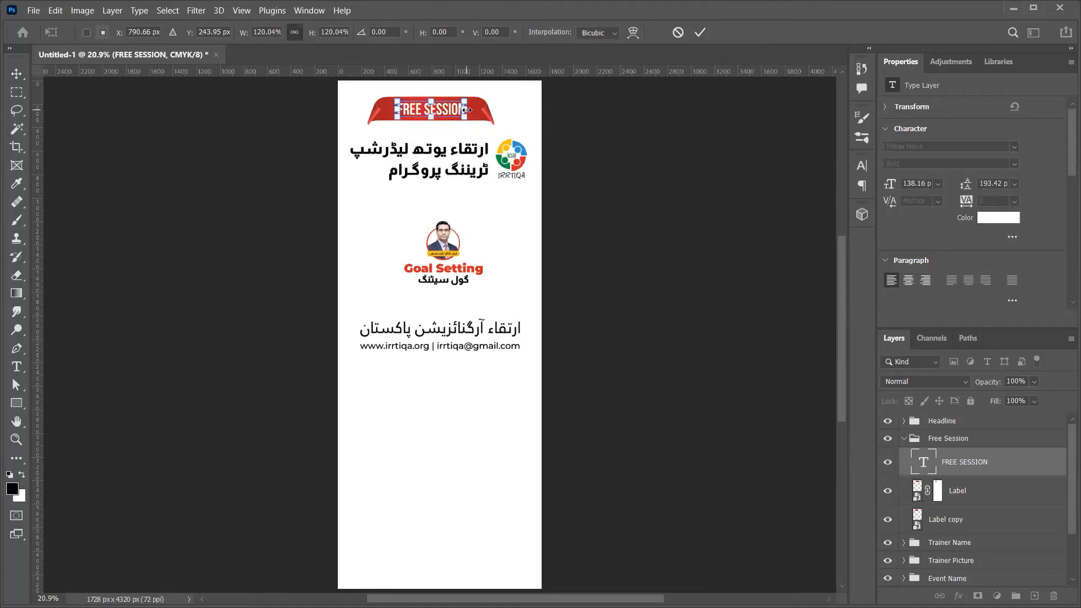
key(Return)
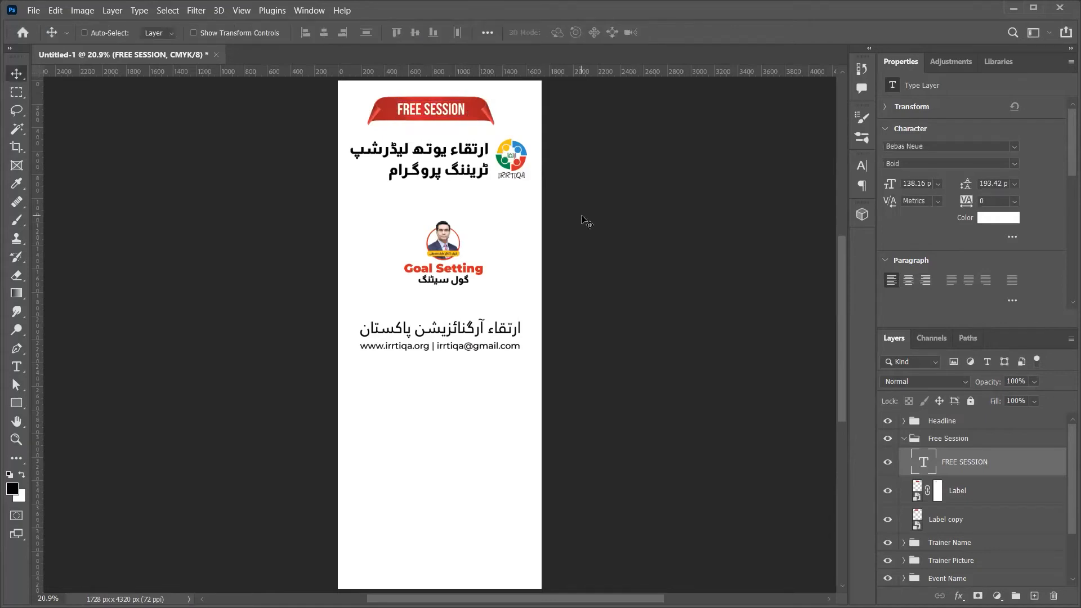
Step: Centre the Free Session banner horizontally against the Background and nudge it up
click(904, 440)
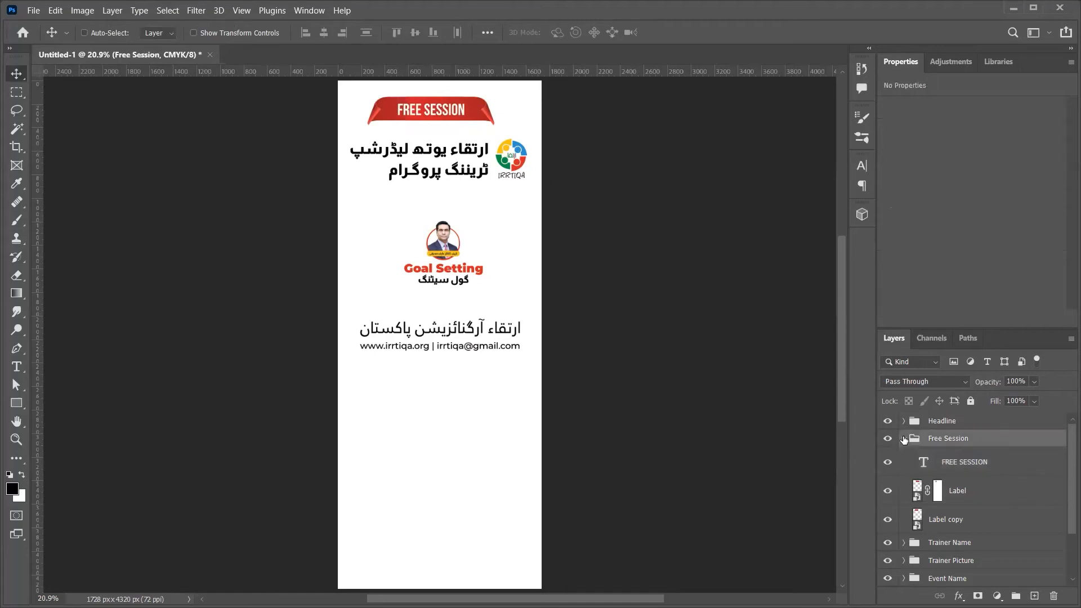
click(904, 439)
ctrl+click(958, 543)
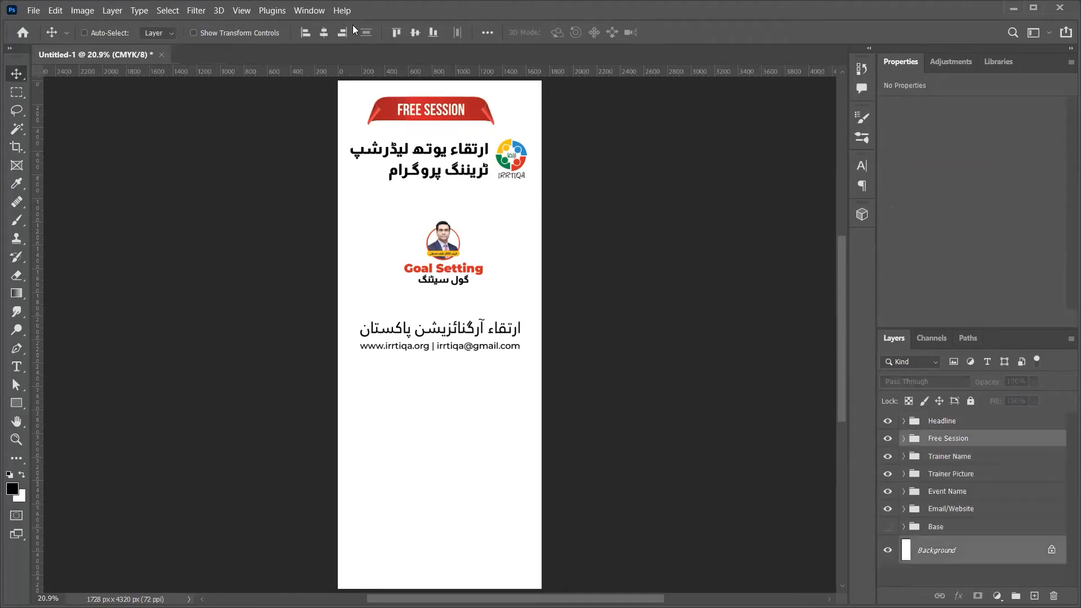
click(321, 37)
click(950, 437)
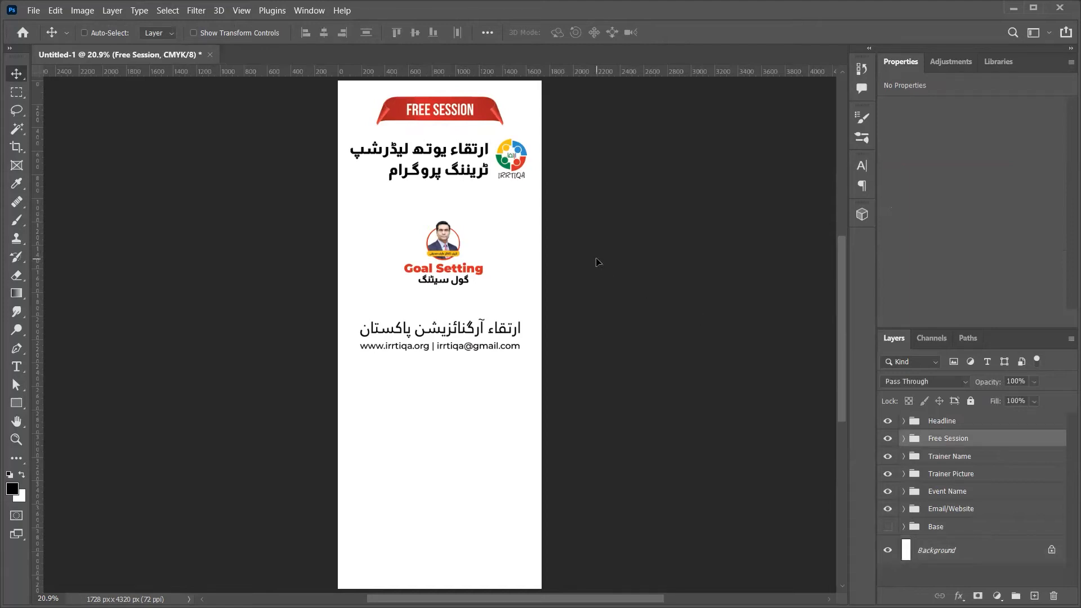
key(shift+Up)
key(shift+Up)
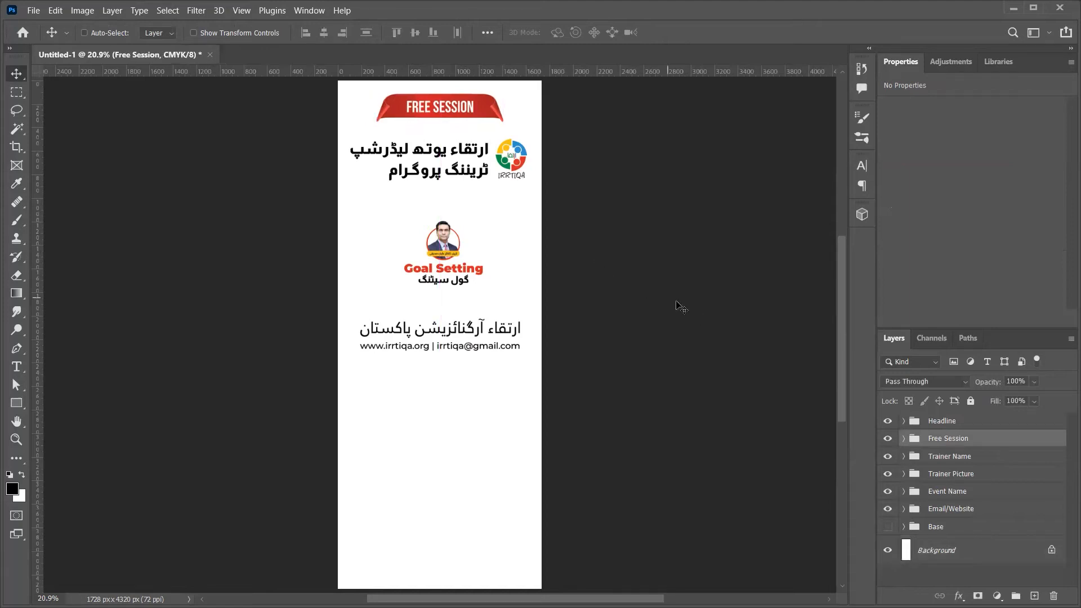
Step: Nudge the headline and logo up and hide the Email/Website contact line
click(966, 423)
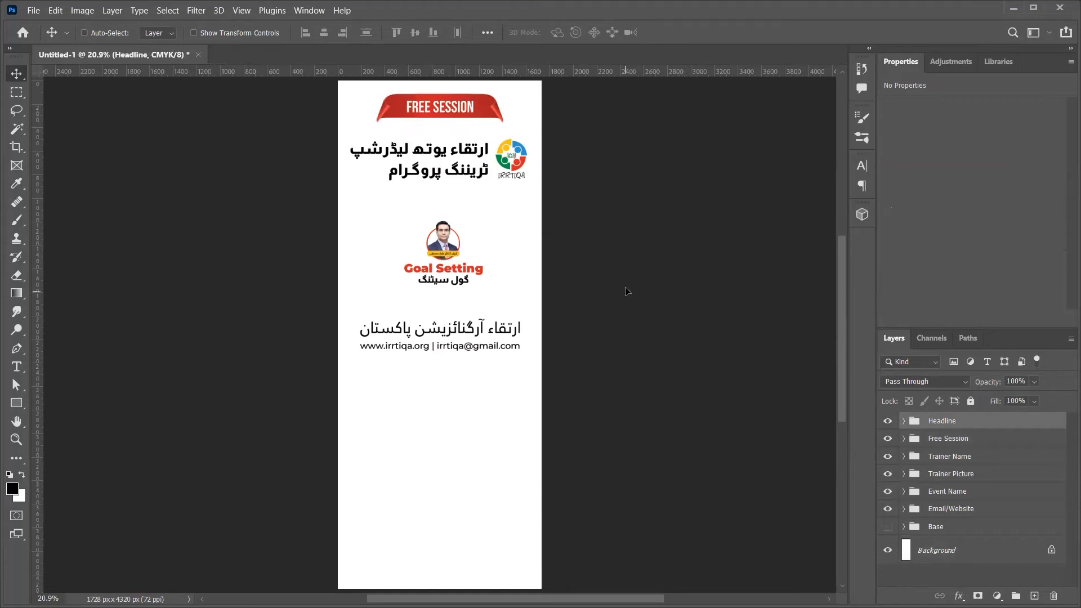
key(shift+Up)
key(shift+Up)
key(shift+Up)
key(shift+Up)
key(shift+Up)
key(shift+Up)
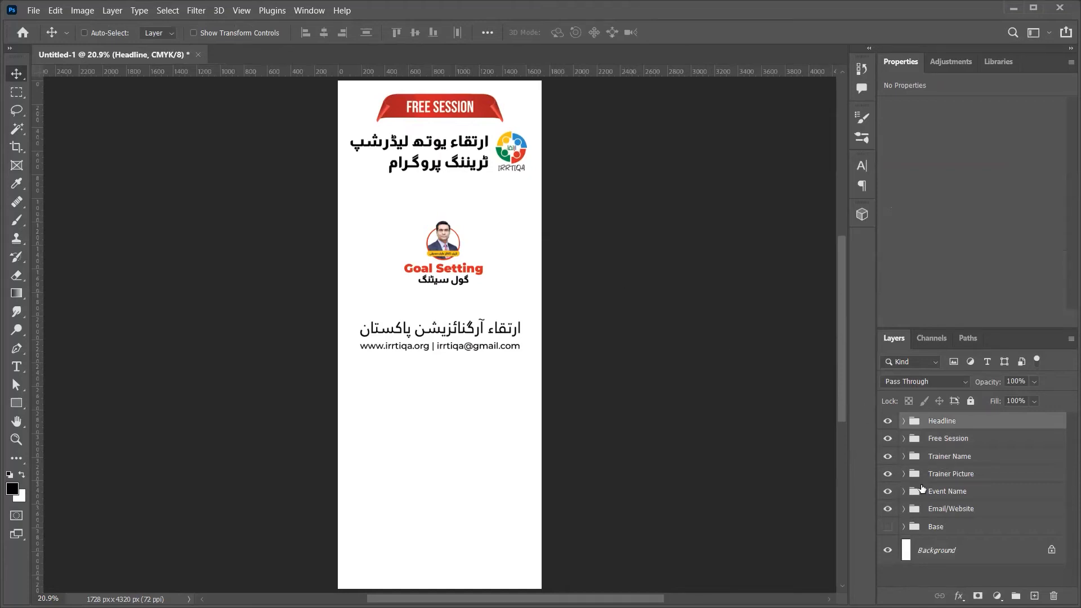
click(889, 509)
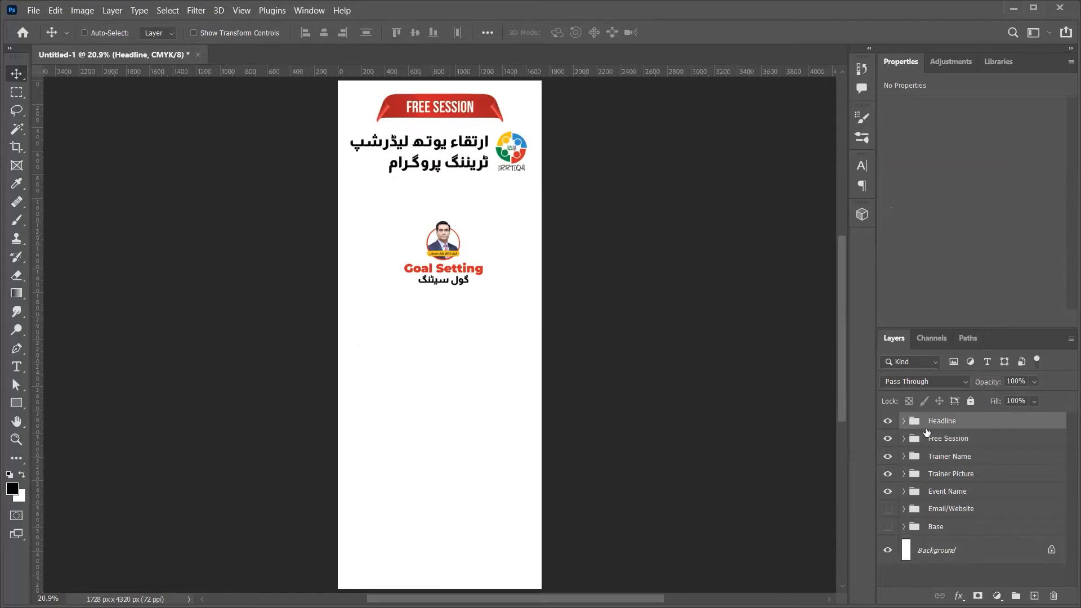
Step: Scale the Trainer Picture, Trainer Name and Event Name groups together to about 219%
click(955, 439)
click(955, 457)
shift+click(959, 492)
key(ctrl+t)
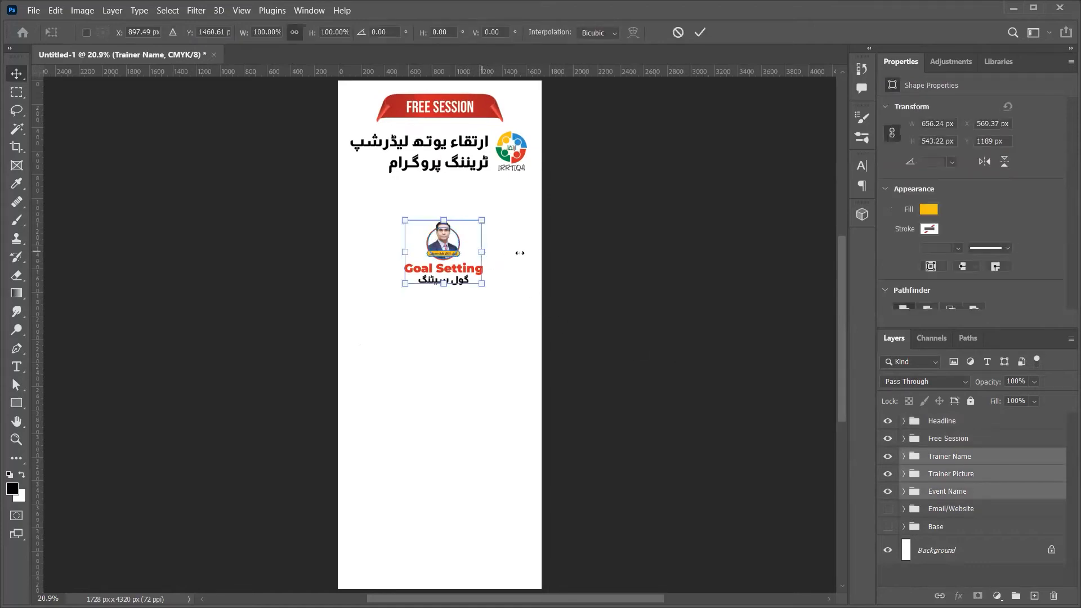
drag(481, 251, 528, 252)
key(Return)
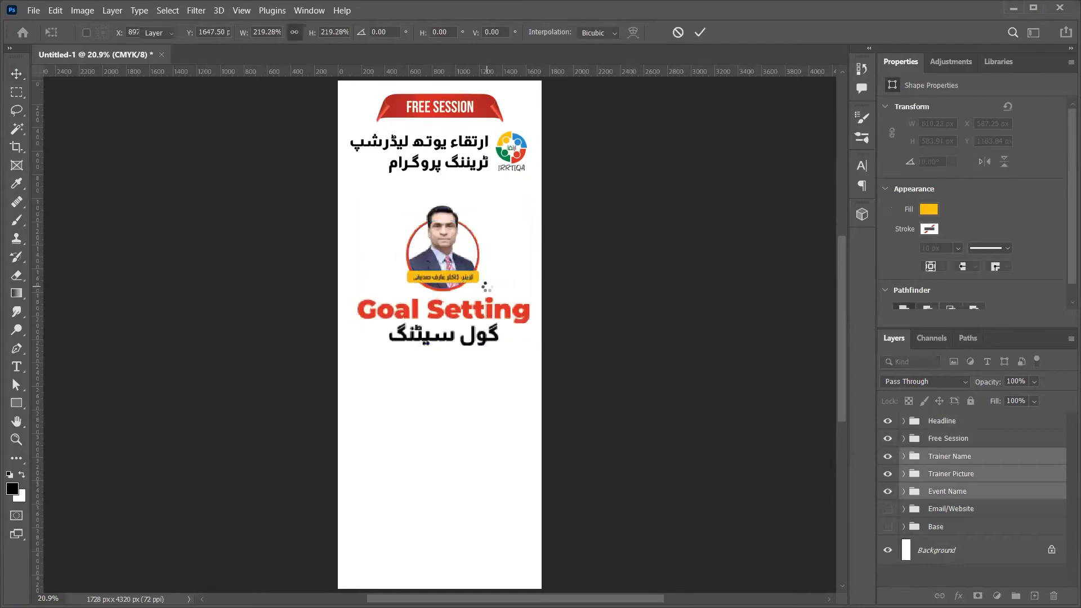
key(t)
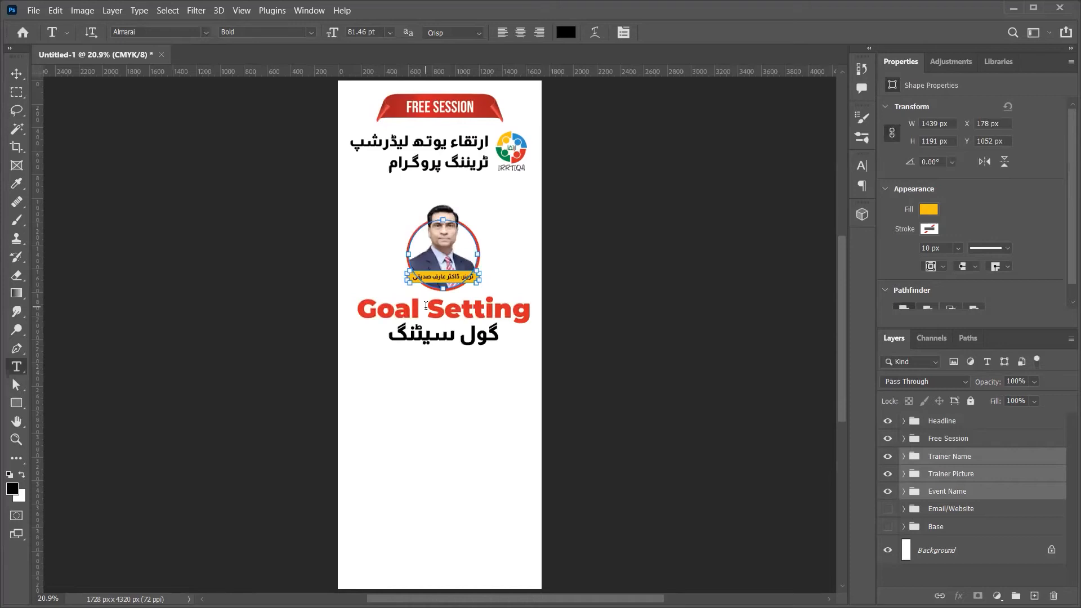
Step: Break Goal Setting onto two lines below the Urdu title and adjust the line spacing
click(425, 305)
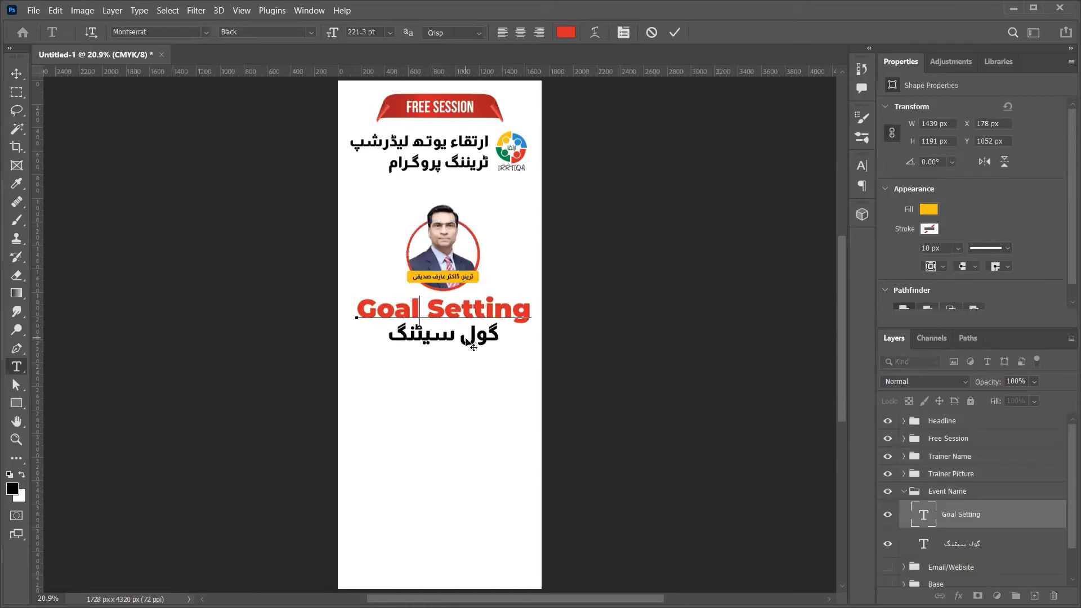
key(Return)
key(ctrl+a)
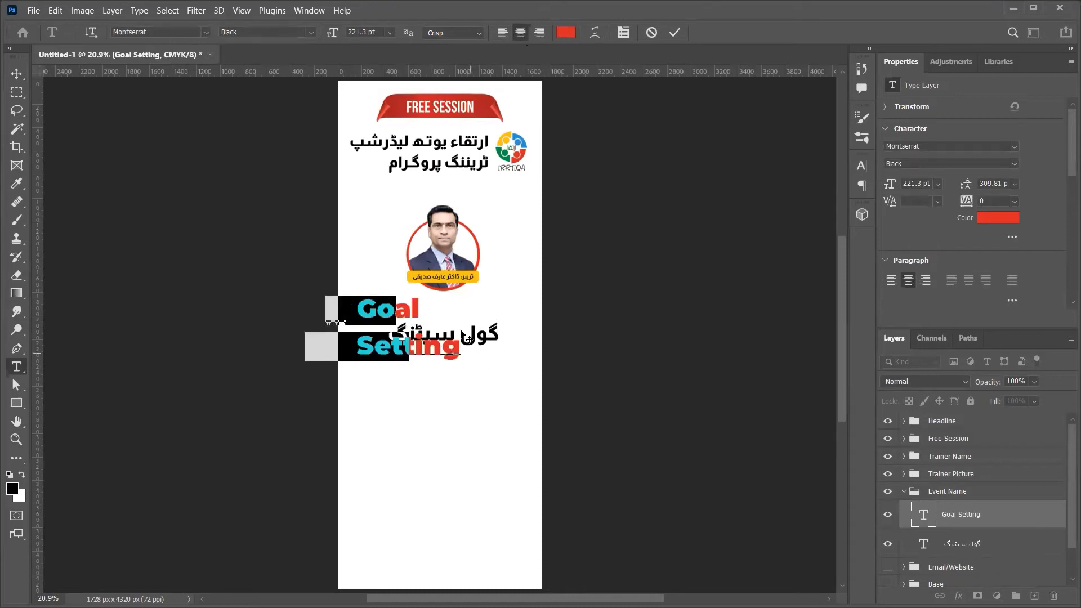
drag(449, 379, 524, 455)
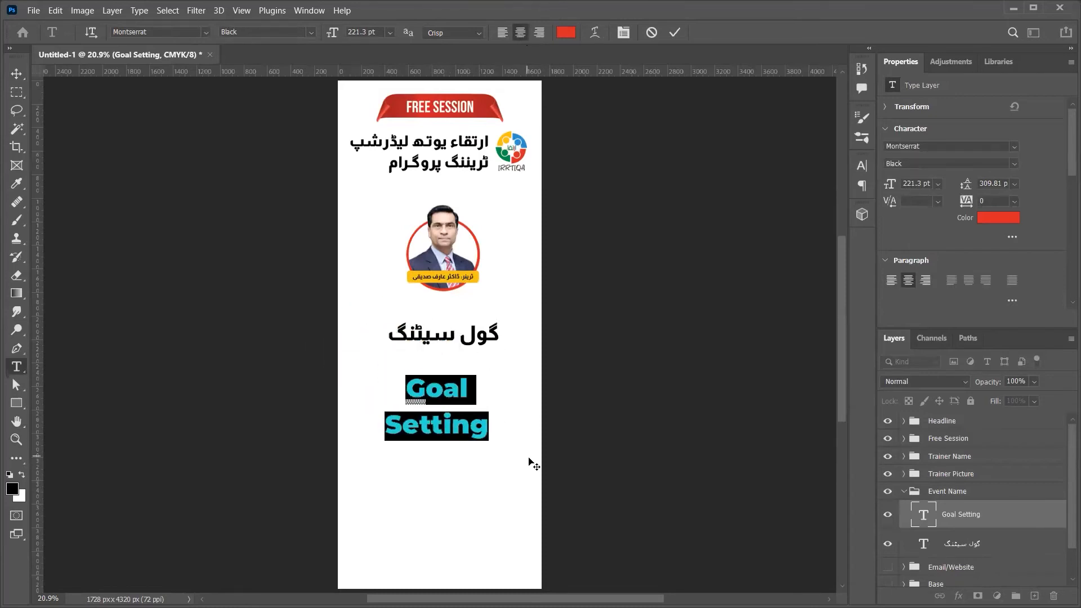
key(alt+Up)
key(alt+Up)
key(alt+Up)
key(alt+Up)
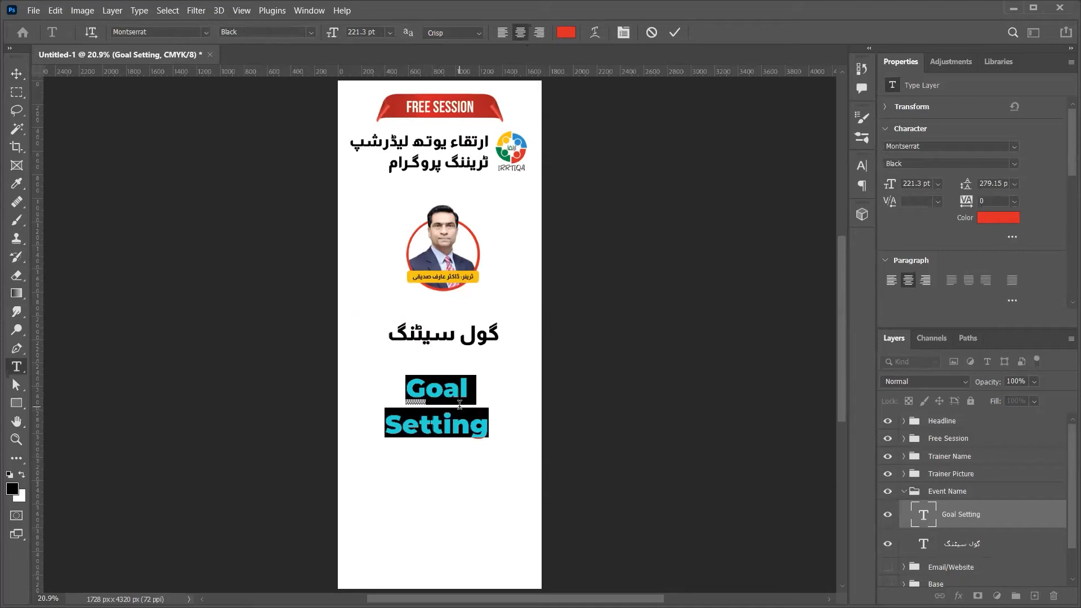
key(alt+Down)
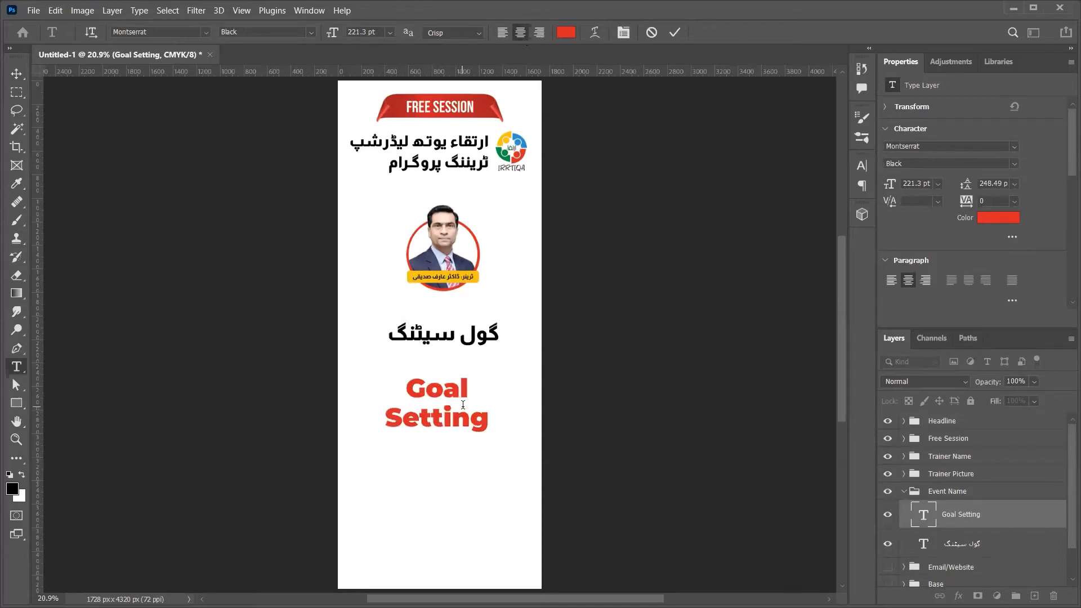
Step: Scale the Goal Setting title up to about 162%
key(ctrl+t)
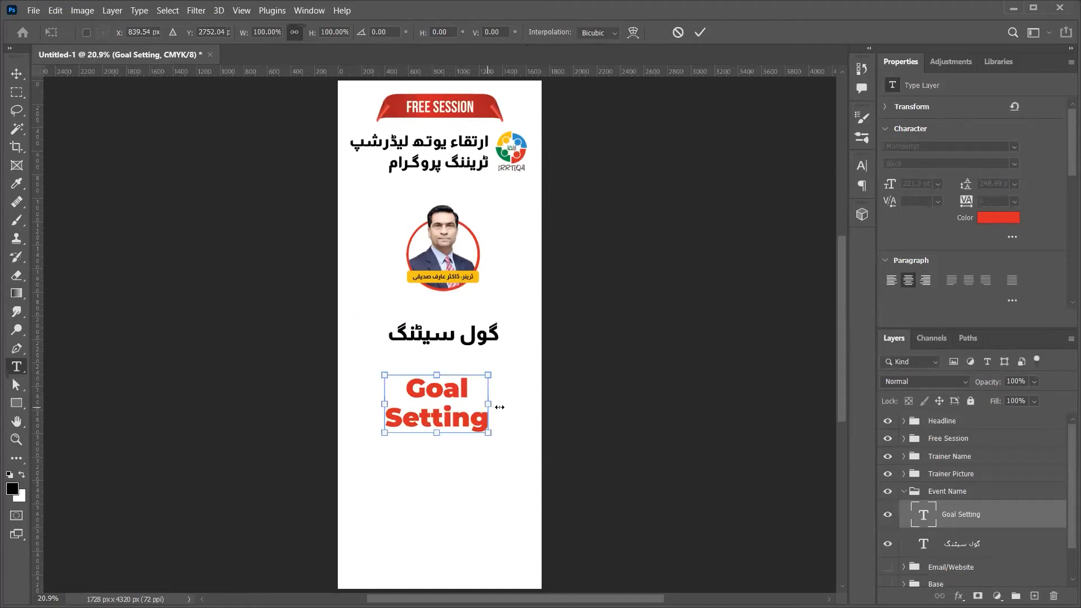
drag(518, 409, 490, 410)
key(Return)
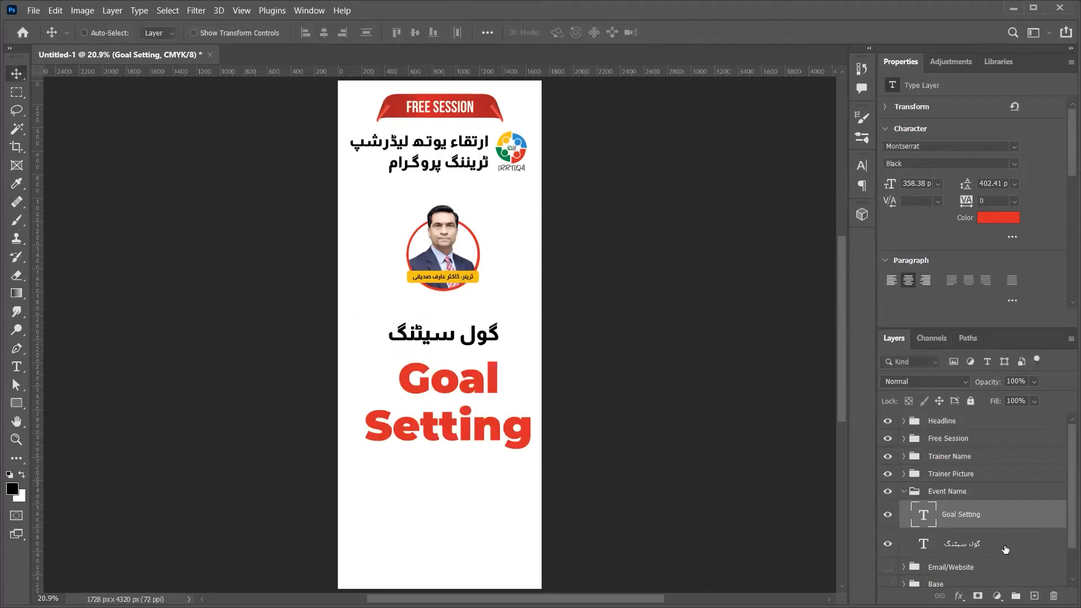
Step: Align the trainer picture, trainer name and title horizontally centred with the Background
ctrl+click(966, 471)
ctrl+click(967, 458)
scroll(966, 458, down, 2)
ctrl+click(971, 577)
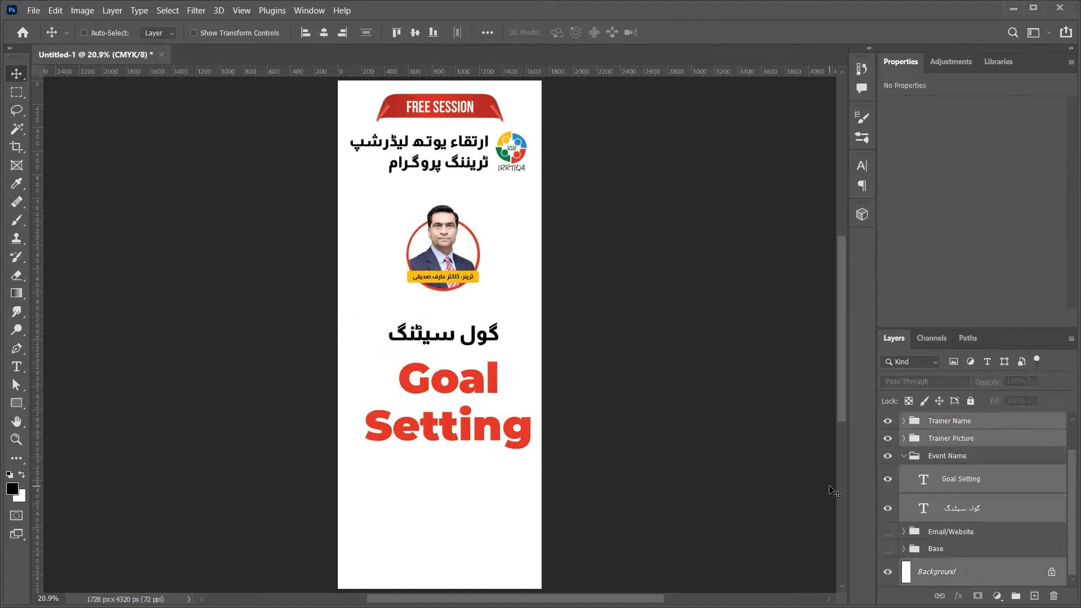
click(328, 32)
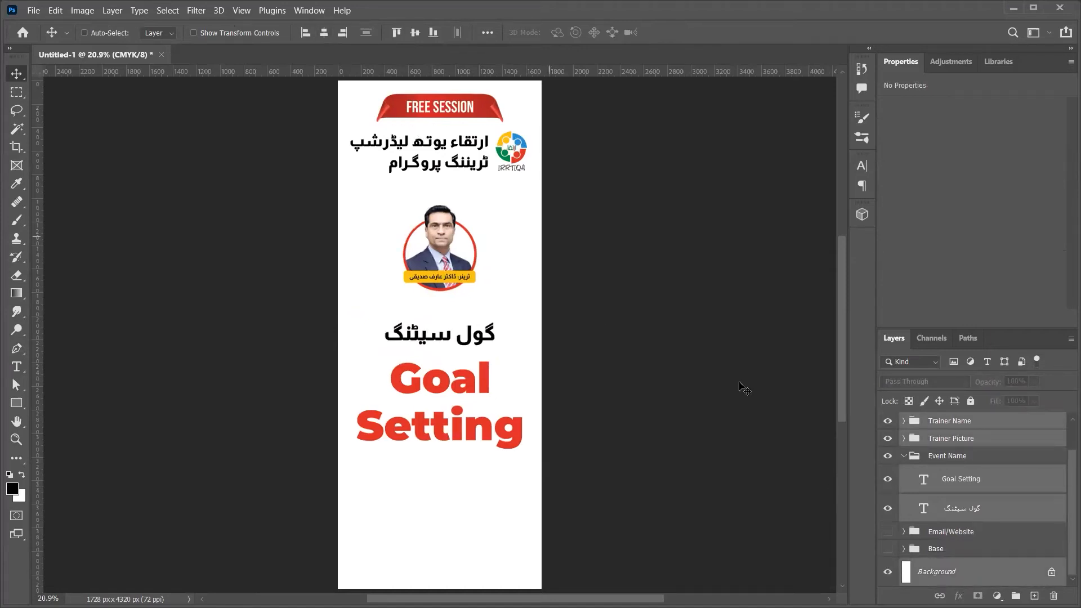
Step: Move the two-line Goal Setting text up above the Urdu title
click(905, 457)
click(905, 457)
click(905, 457)
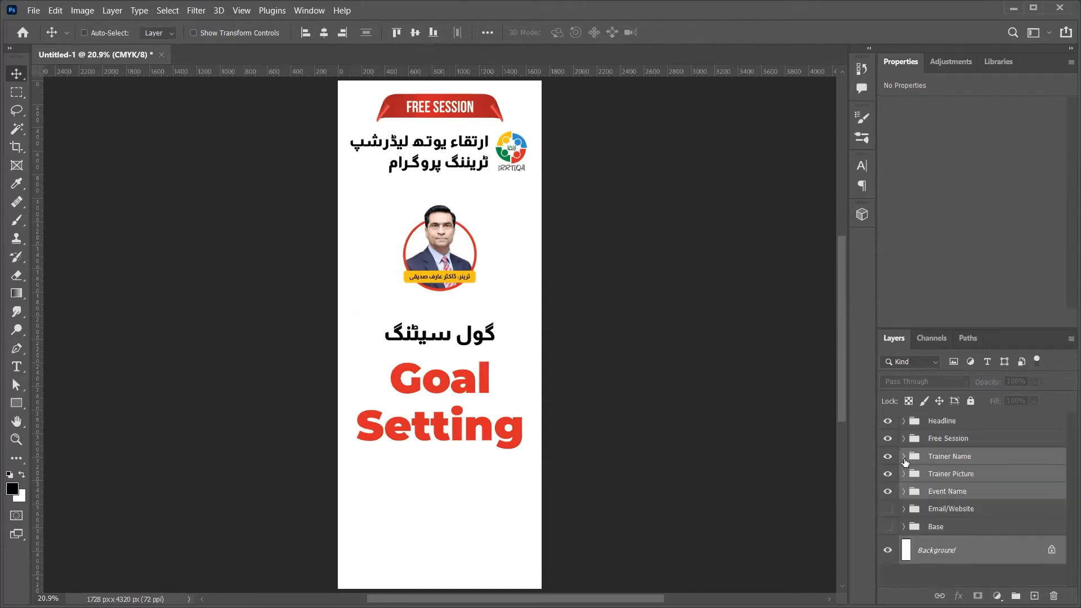
click(930, 493)
key(ctrl)
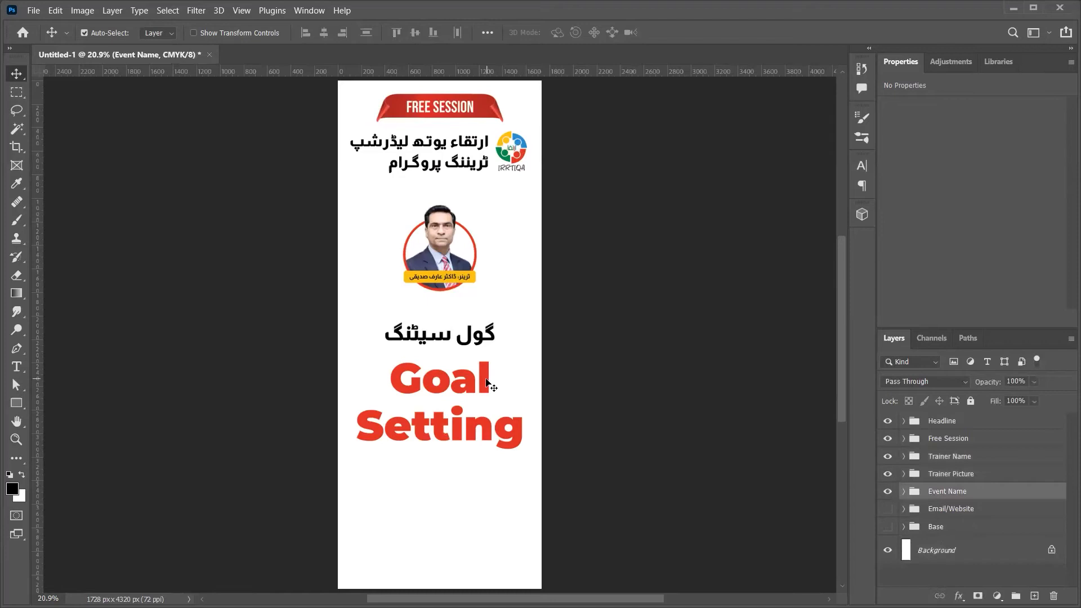
click(487, 383)
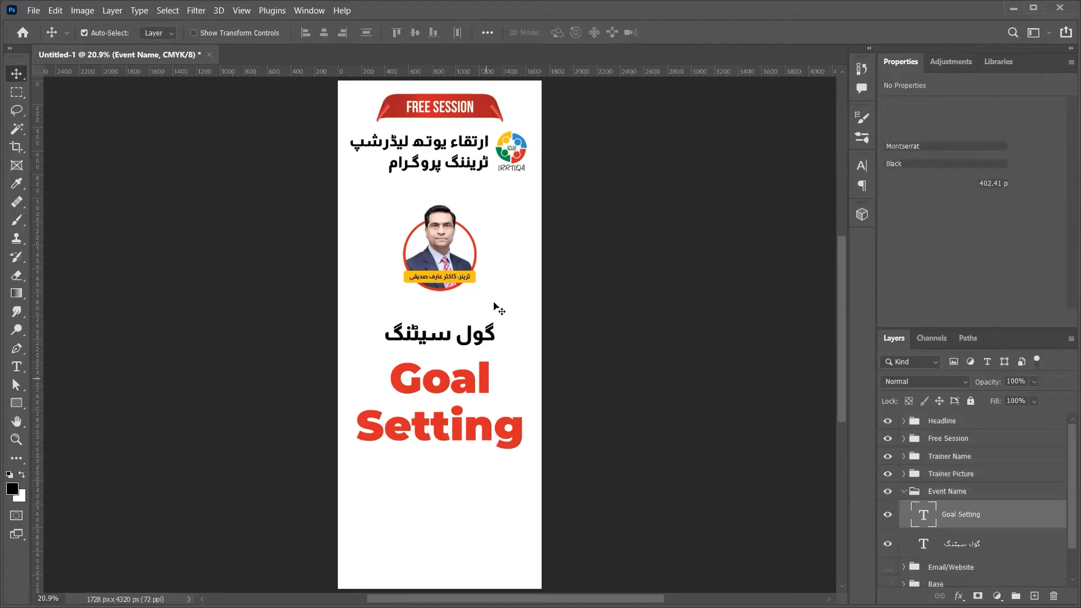
drag(491, 302, 494, 330)
Step: Move the Goal Setting and Urdu titles down together under the trainer picture
shift+click(484, 342)
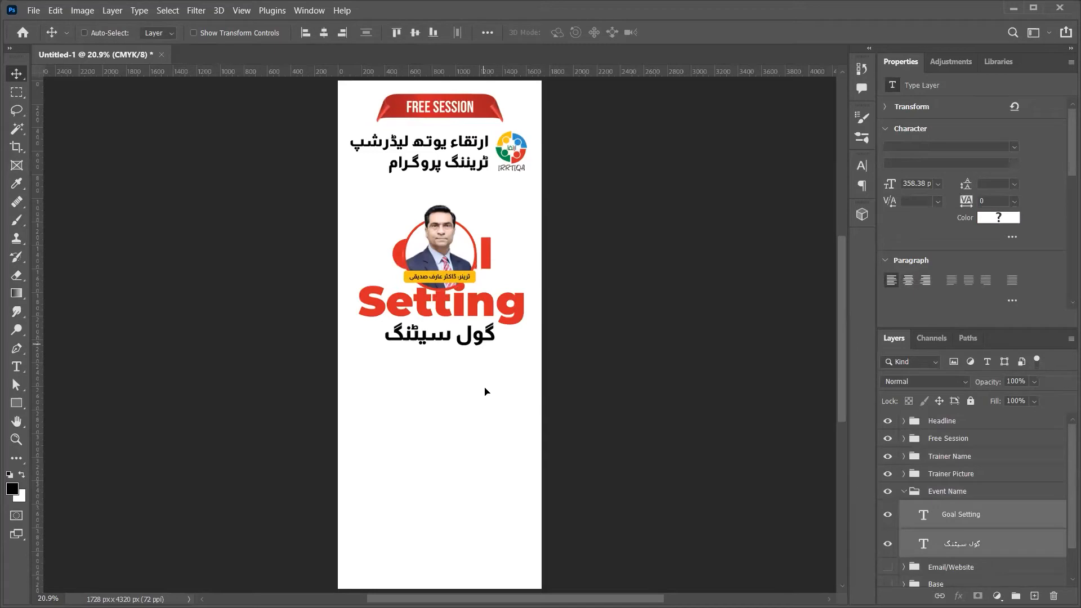
drag(484, 343, 486, 397)
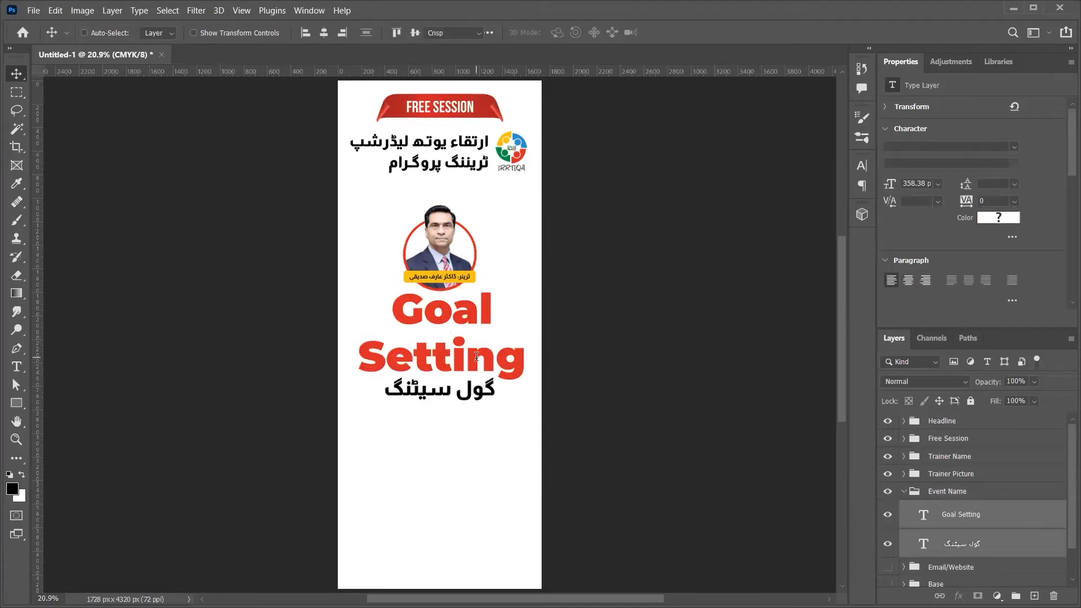
double_click(476, 356)
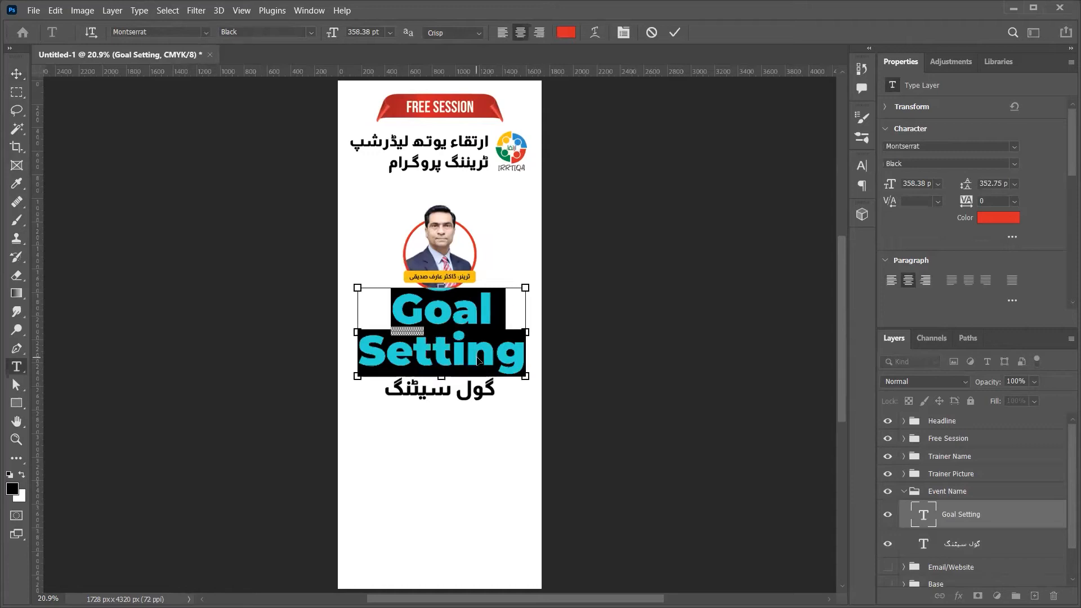
key(ctrl+Return)
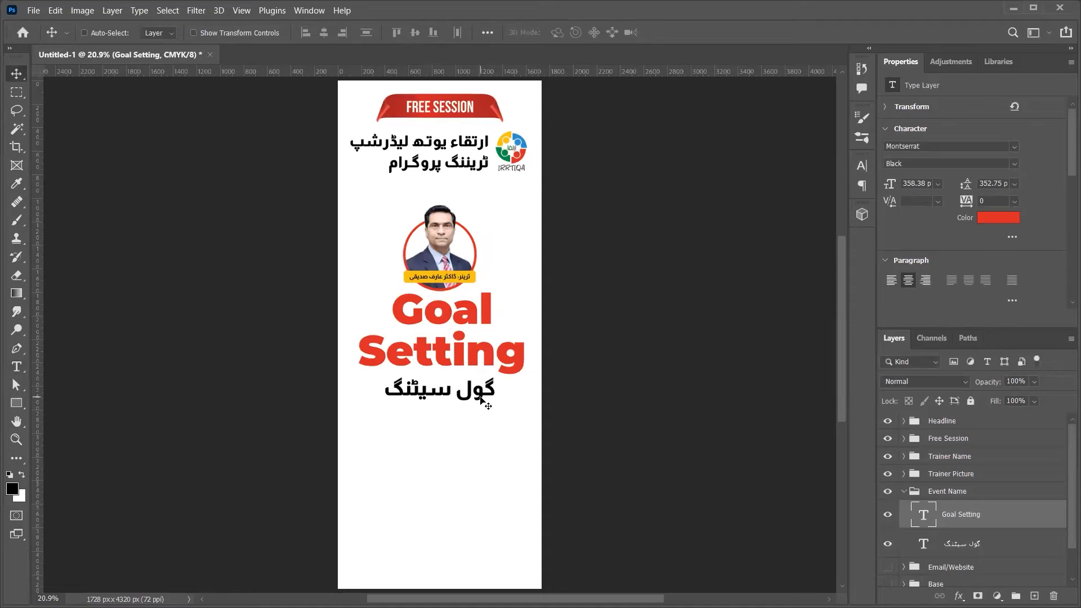
click(994, 540)
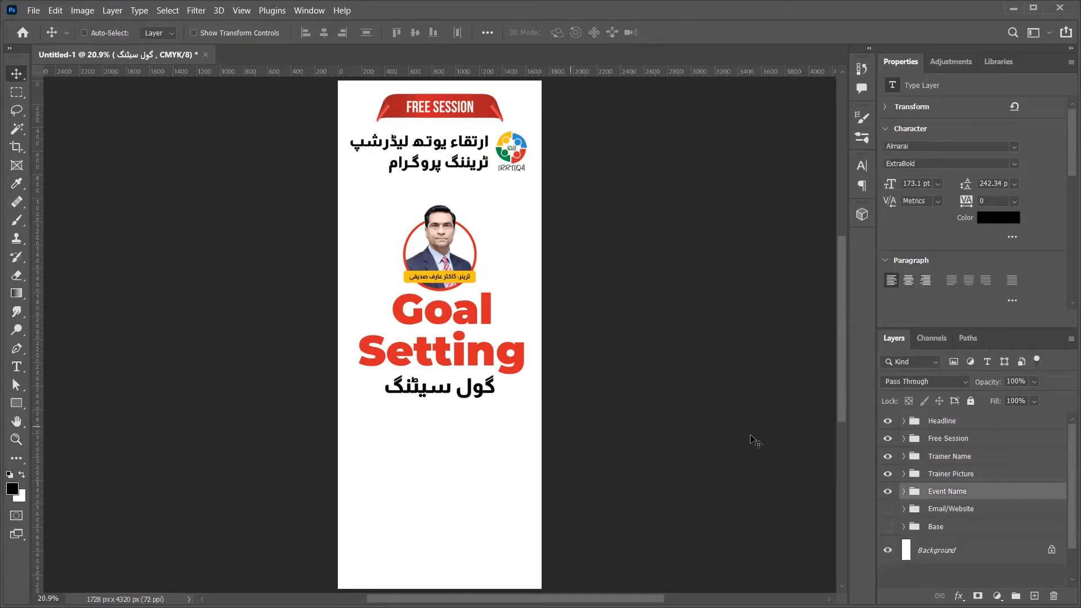
Step: Enlarge the trainer picture and name to about 135% and shift them up slightly
click(955, 456)
key(ctrl+t)
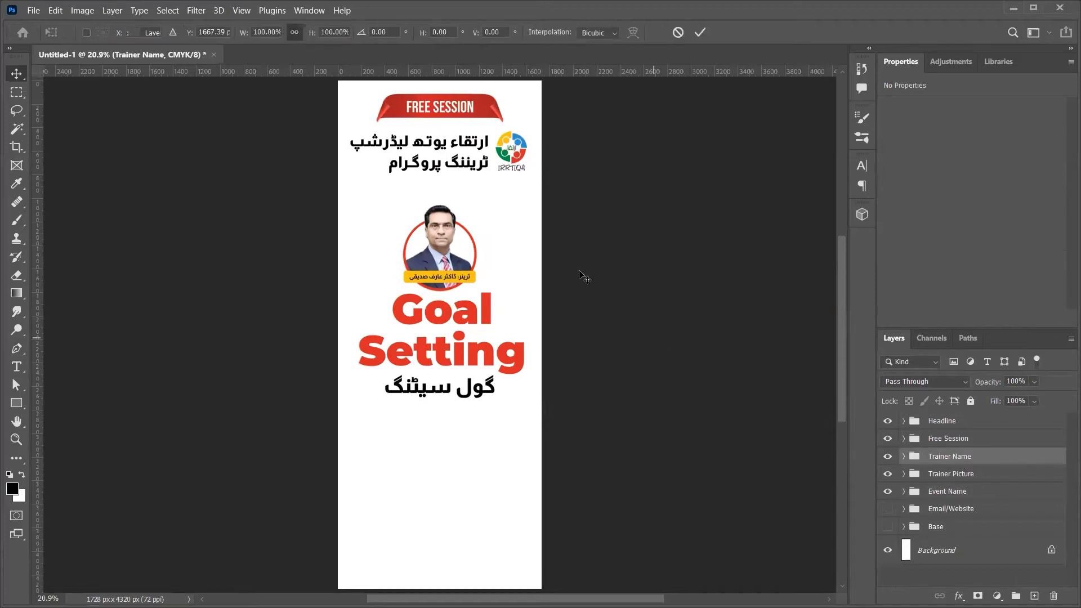
key(Return)
key(ctrl+t)
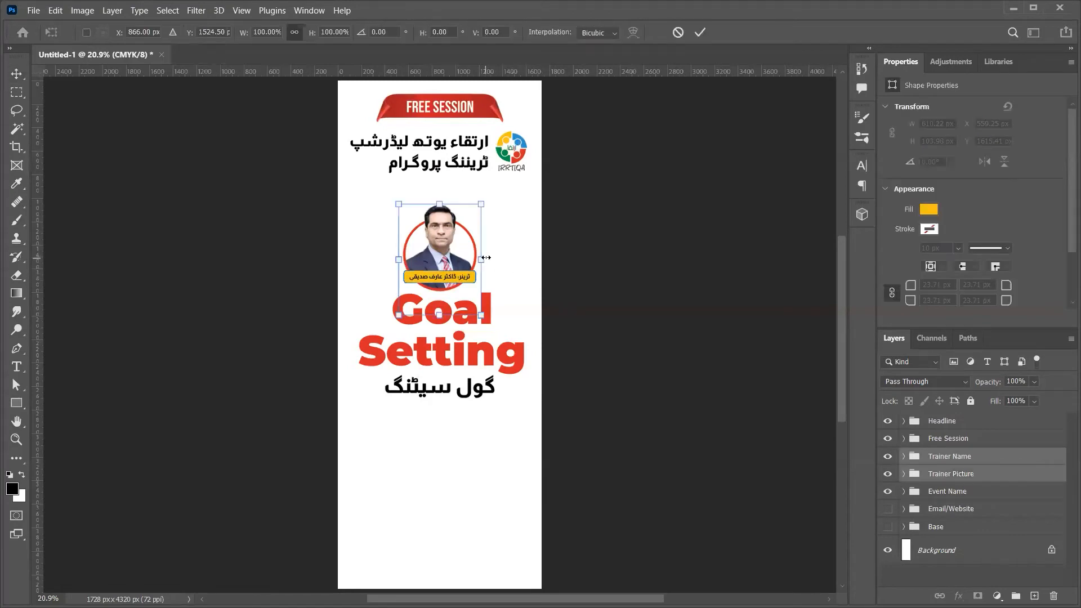
drag(500, 261, 515, 260)
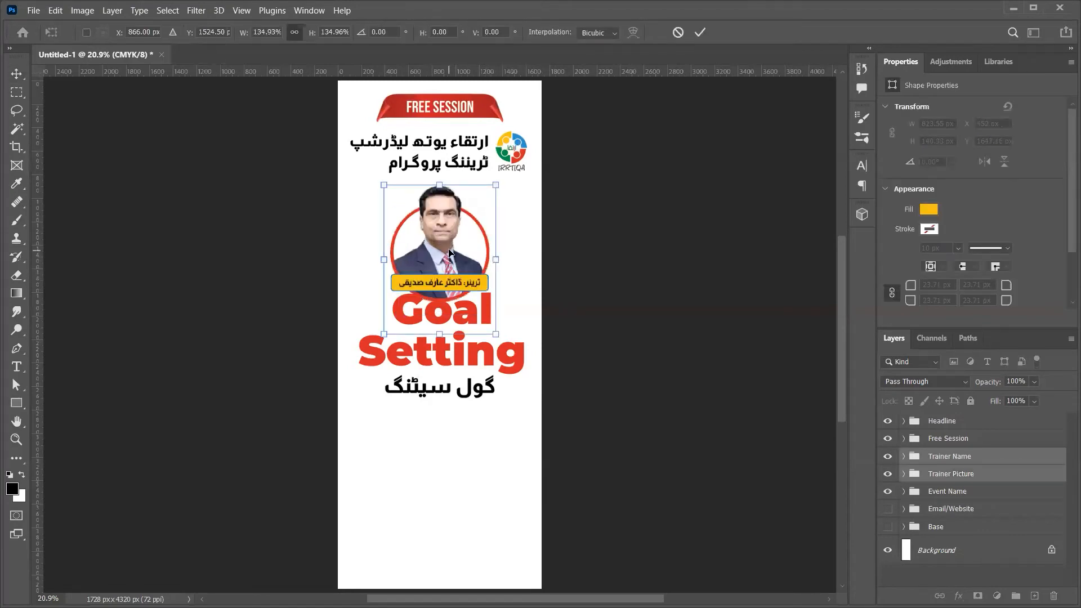
drag(449, 246, 448, 233)
key(Return)
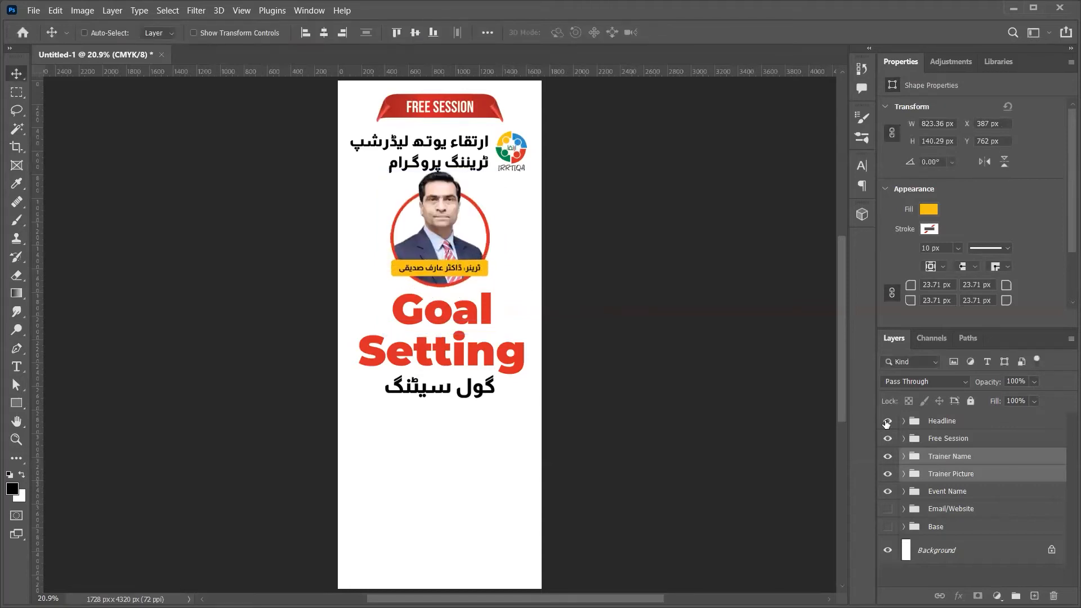
Step: Move the picture, name and titles lower and show the Email/Website contact group
key(ctrl+t)
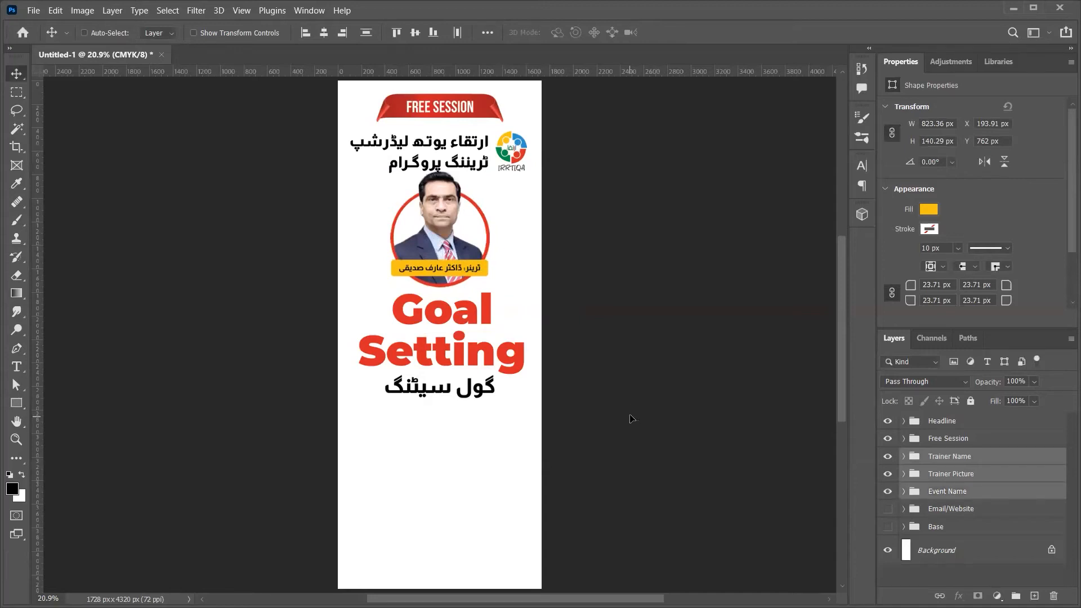
drag(632, 414, 632, 431)
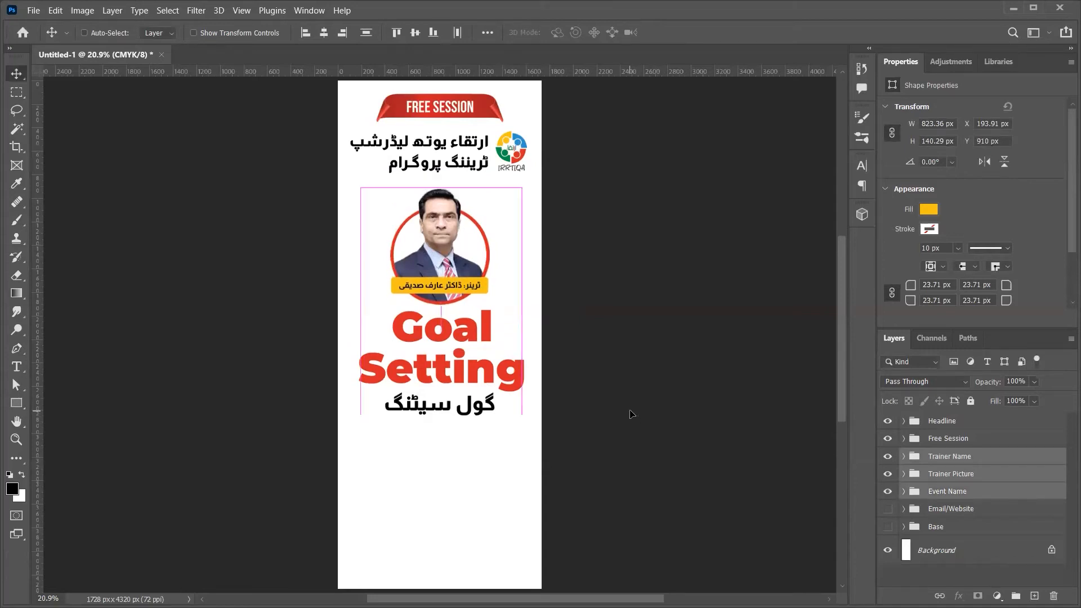
click(924, 511)
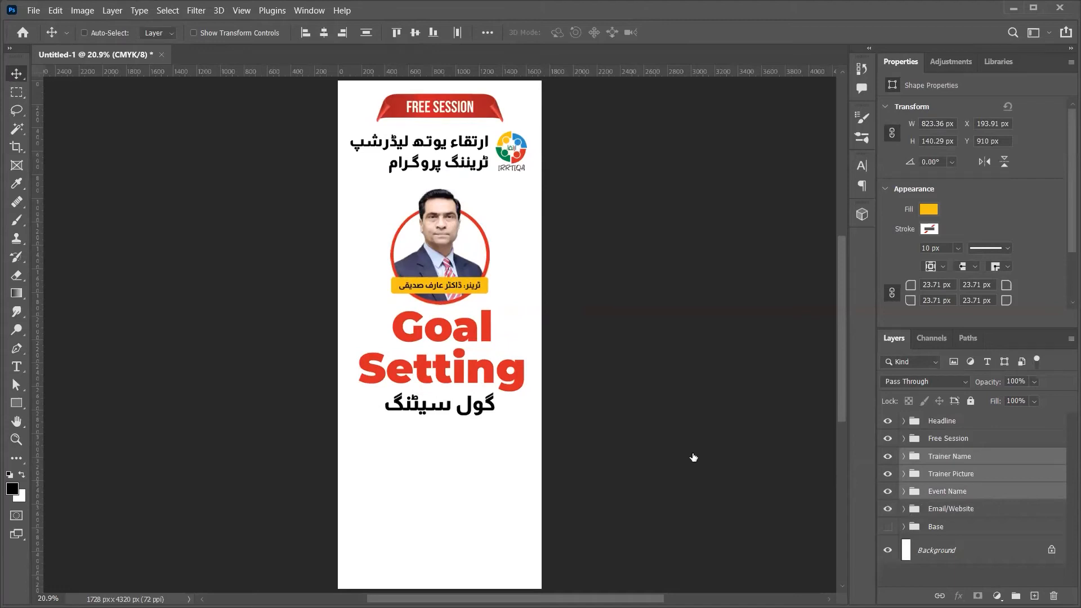
scroll(523, 434, down, 1)
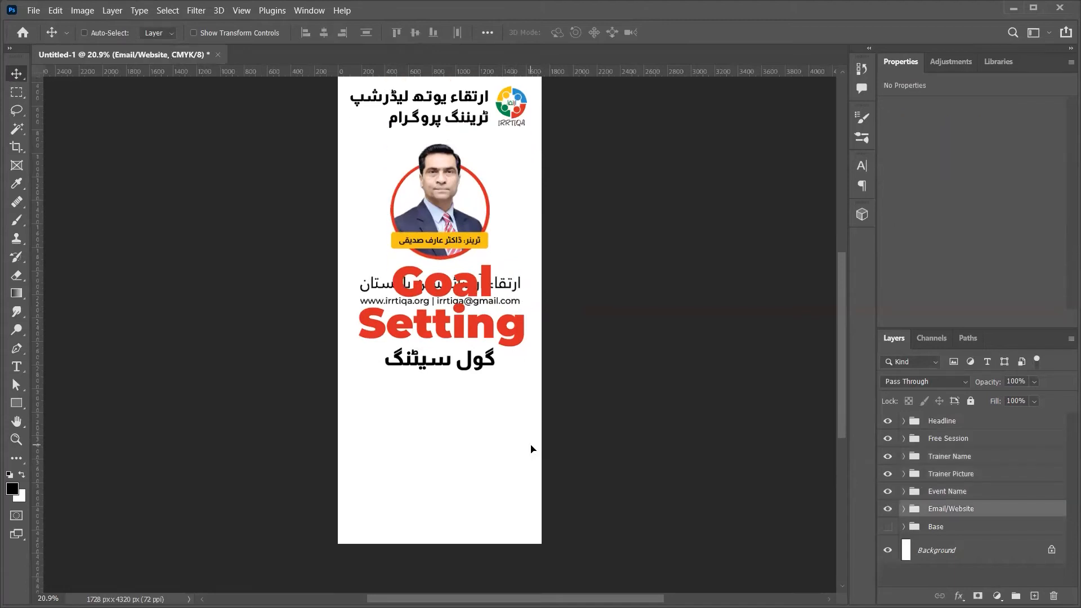
Step: Drop the contact line to the page bottom and enlarge the Base group's photo
mouse_move(534, 498)
mouse_down()
mouse_move(534, 462)
mouse_move(535, 495)
mouse_up()
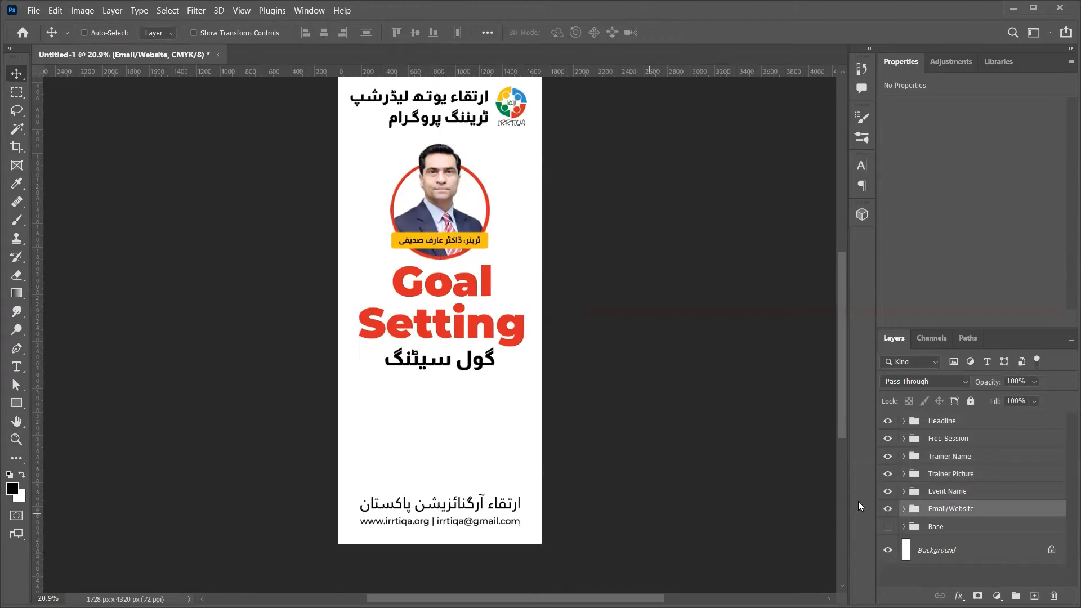
scroll(688, 406, up, 1)
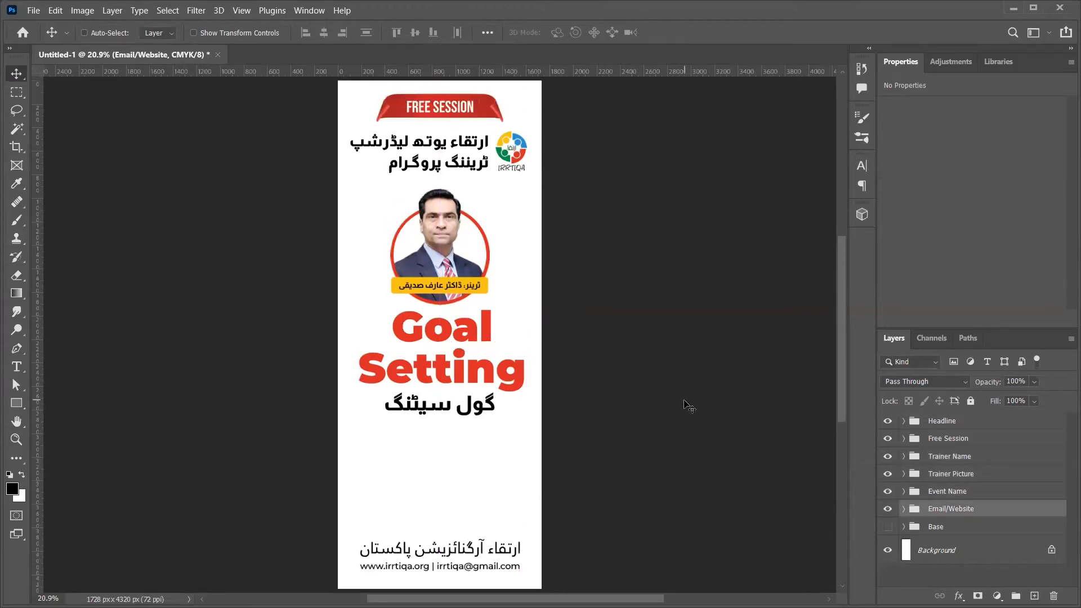
click(888, 526)
click(923, 527)
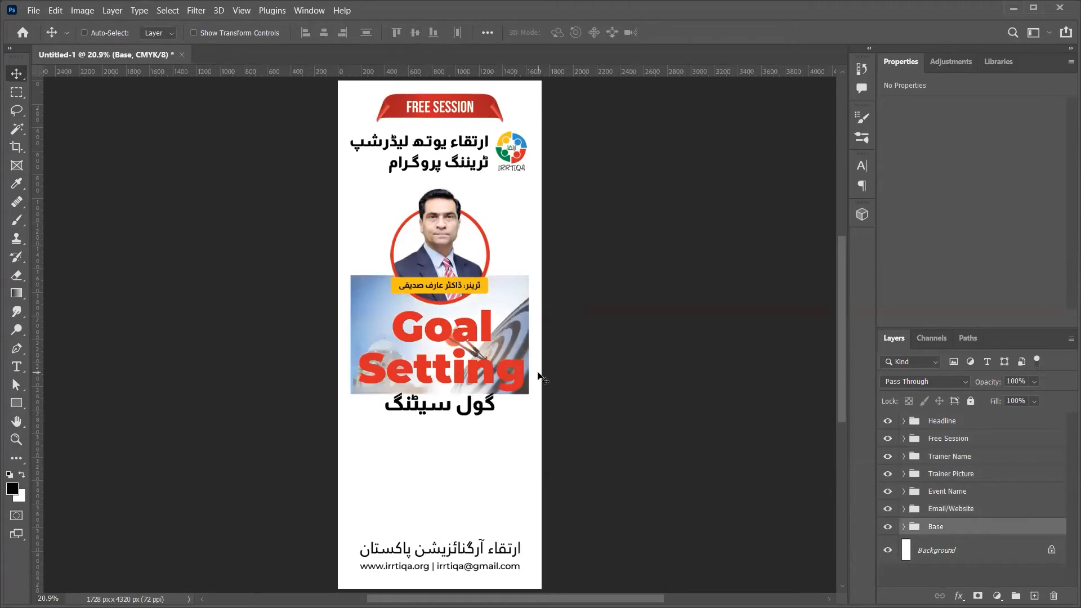
key(ctrl+t)
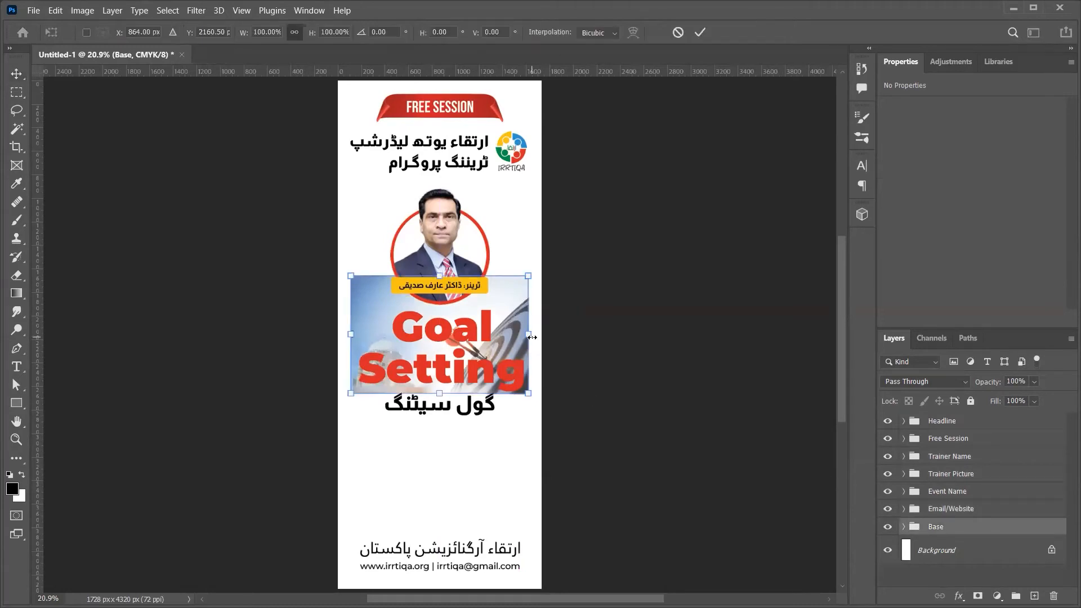
drag(530, 336, 637, 365)
key(Return)
Step: Move the Goal Concept dartboard photo down and right, and ready a 900 px mask brush
click(904, 527)
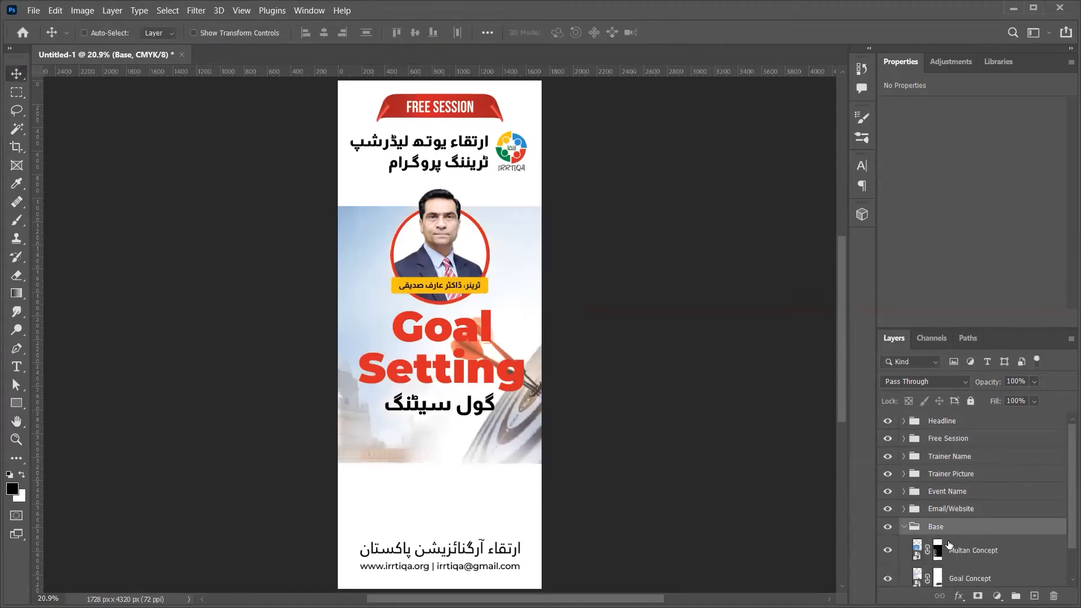
ctrl+click(460, 349)
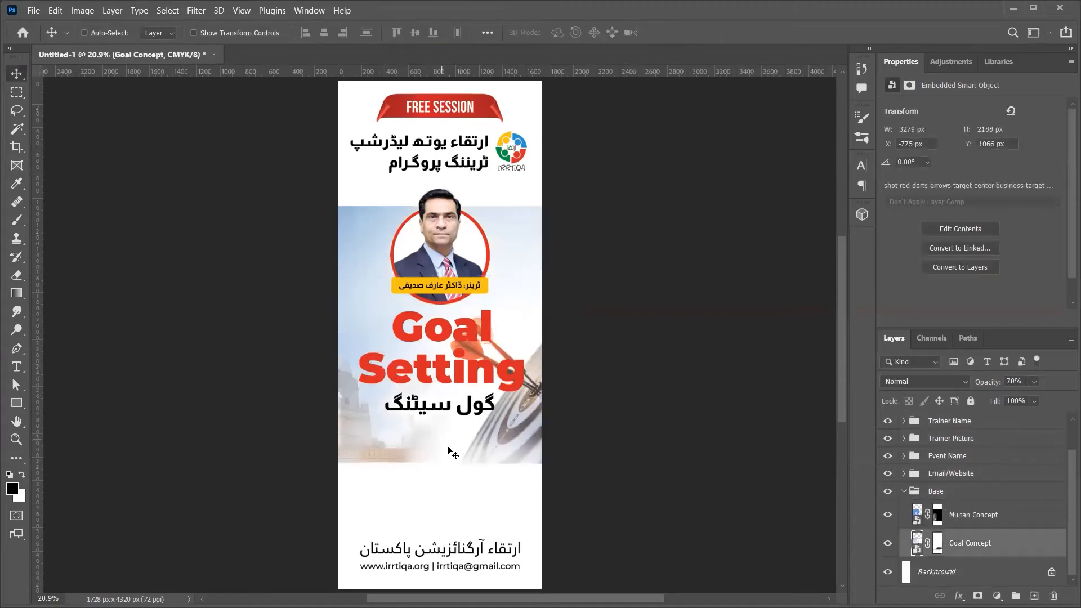
drag(451, 517, 528, 510)
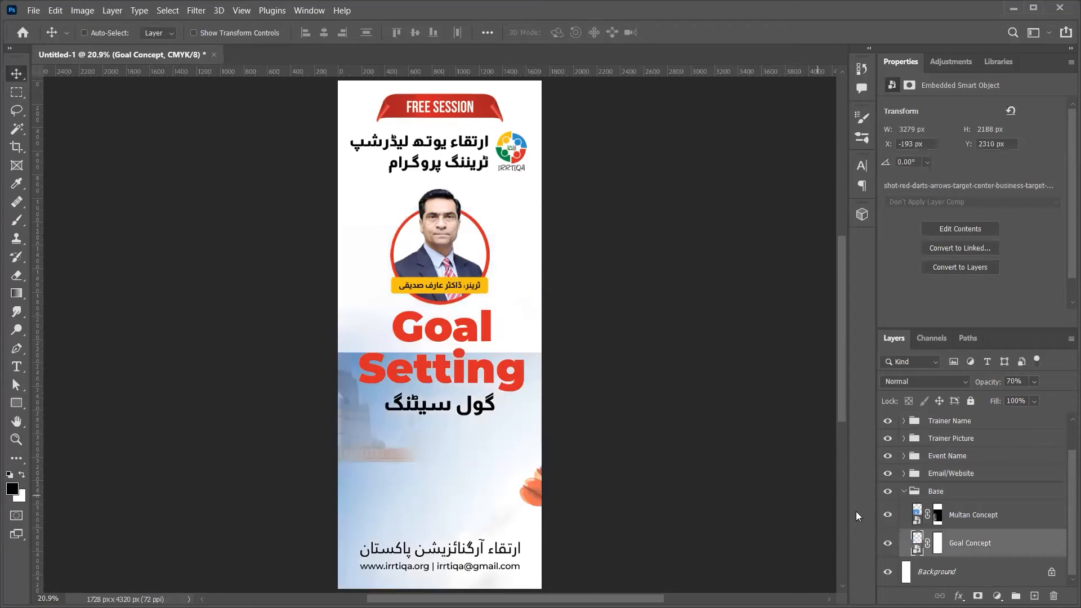
click(900, 517)
click(888, 515)
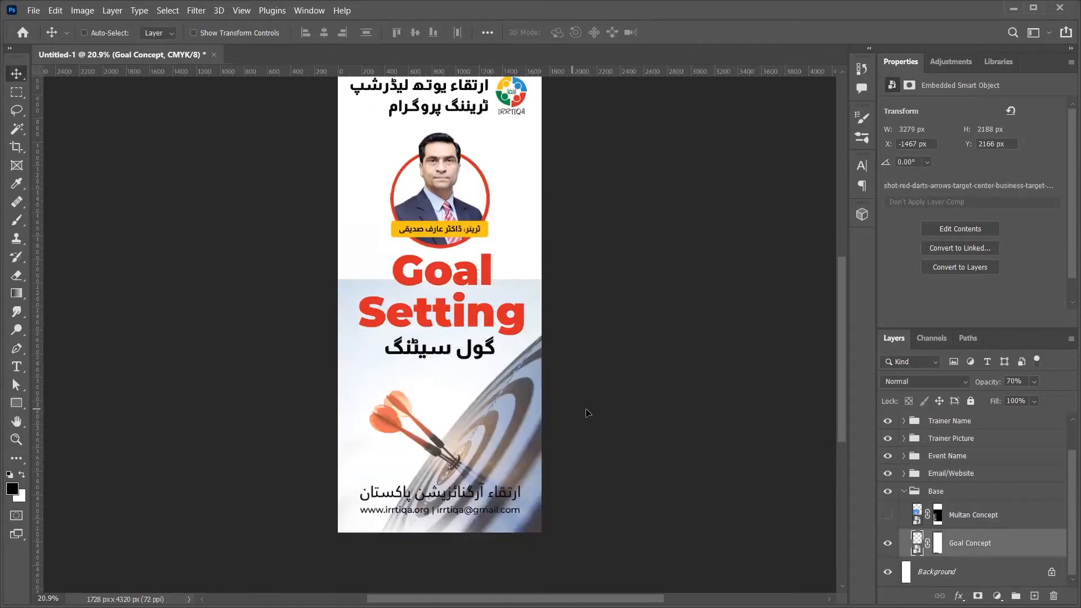
drag(589, 413, 611, 415)
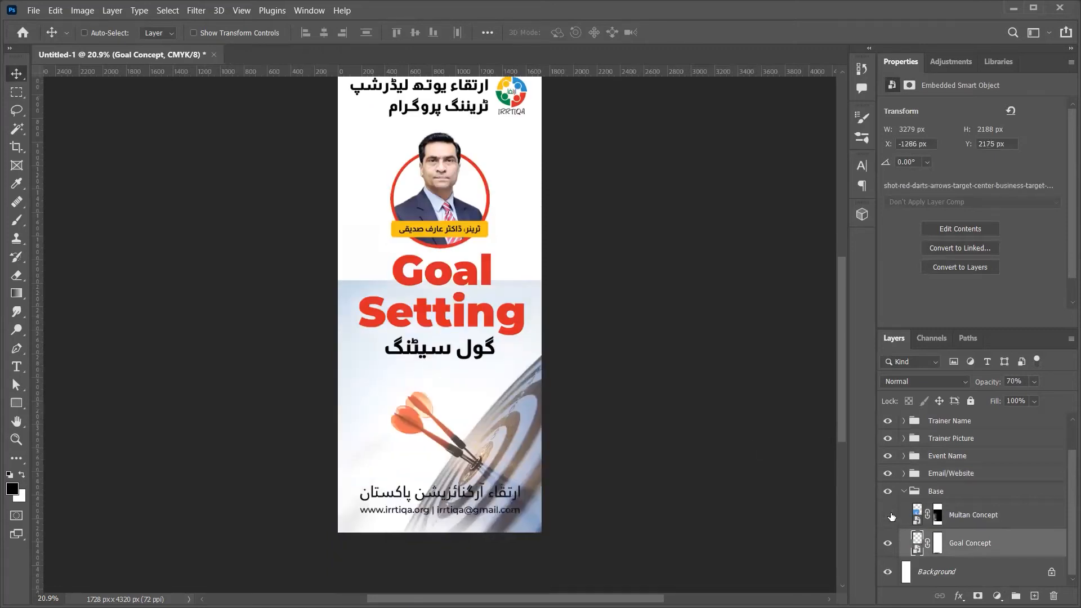
click(938, 544)
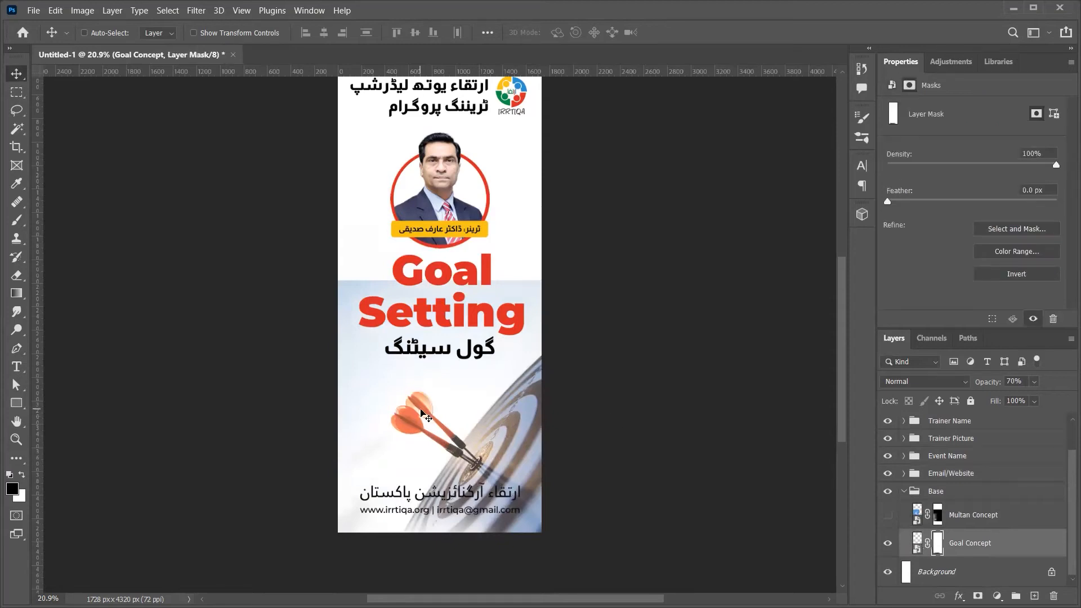
key(b)
key(bracketright)
key(bracketright)
key(bracketright)
key(bracketright)
key(bracketright)
key(bracketright)
key(bracketright)
key(bracketright)
key(bracketright)
key(bracketright)
key(bracketright)
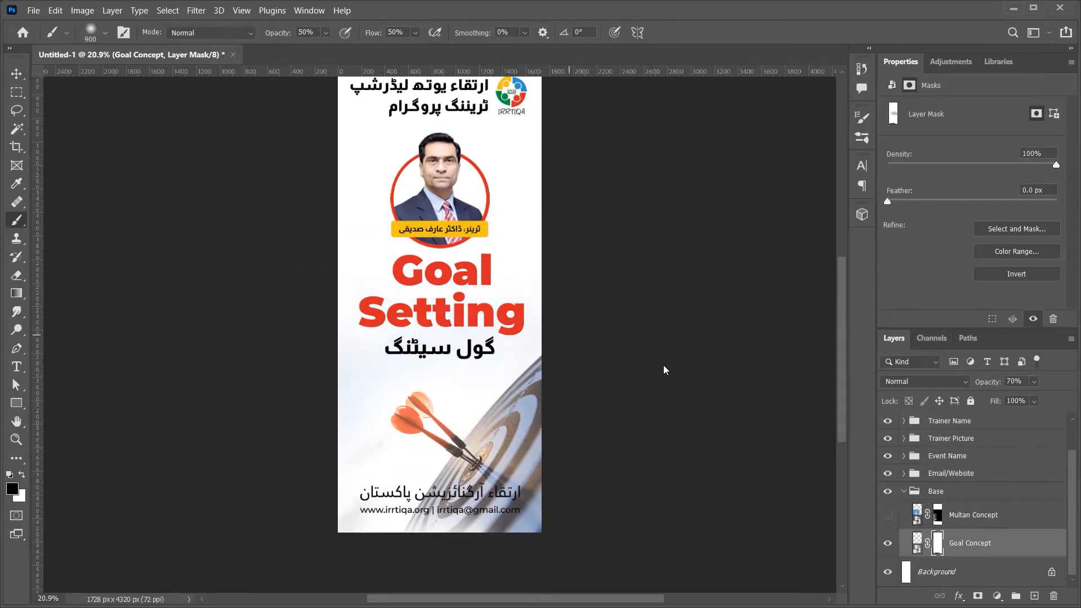
Step: Show the Multan Concept mosque photo, place it lower left and scale it to about 107%
click(891, 521)
click(973, 516)
key(v)
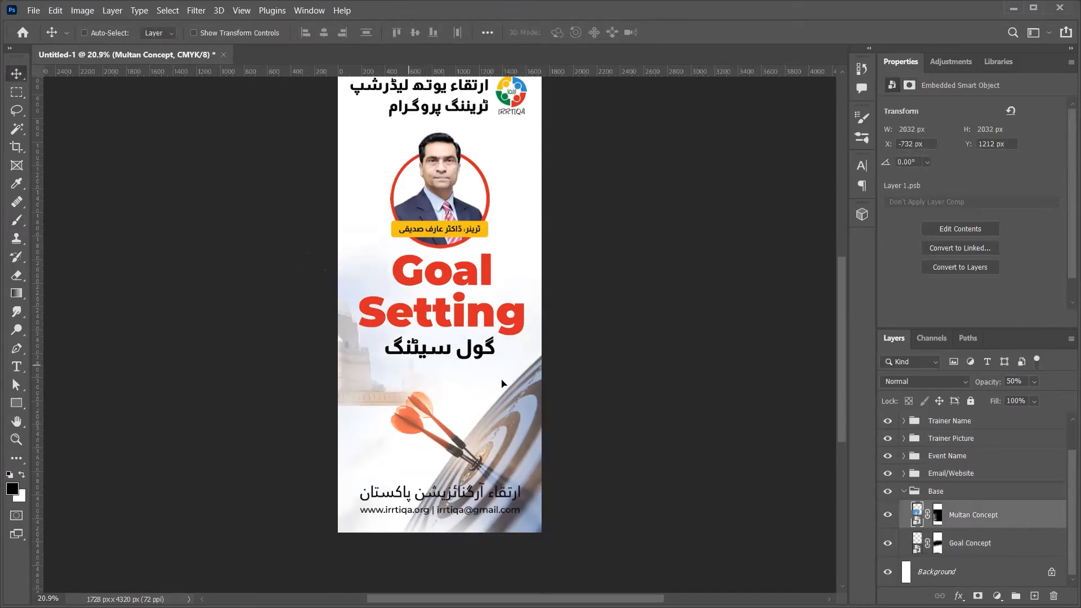
drag(482, 427, 554, 558)
key(ctrl+t)
drag(571, 291, 594, 275)
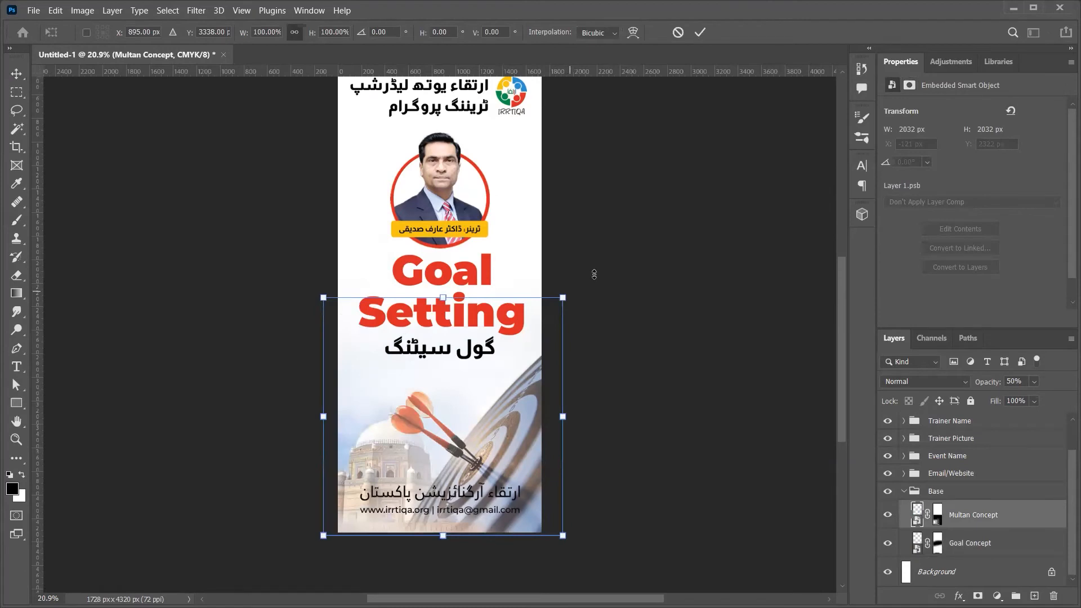
key(Return)
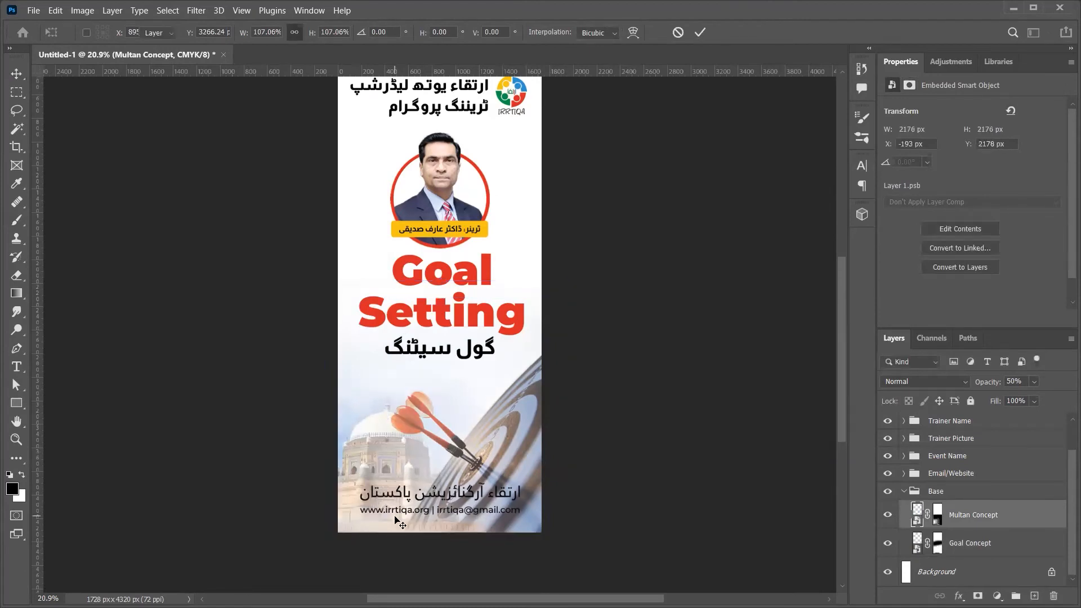
key(z)
drag(430, 473, 474, 447)
drag(481, 385, 521, 379)
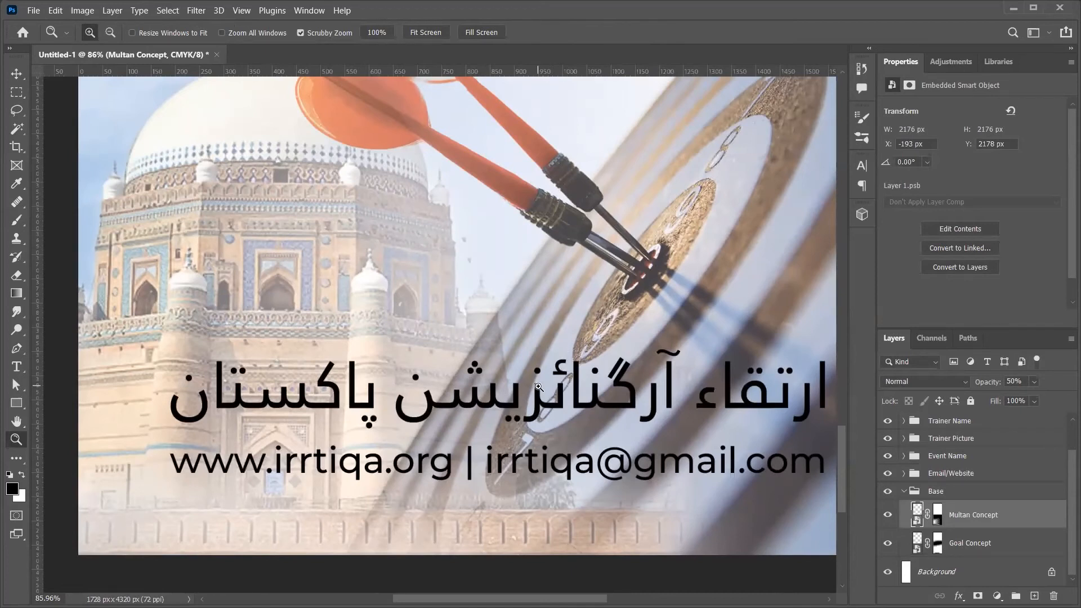
Step: Draw a closed curved Pen path around the dartboard on the Multan Concept mask
alt+click(539, 388)
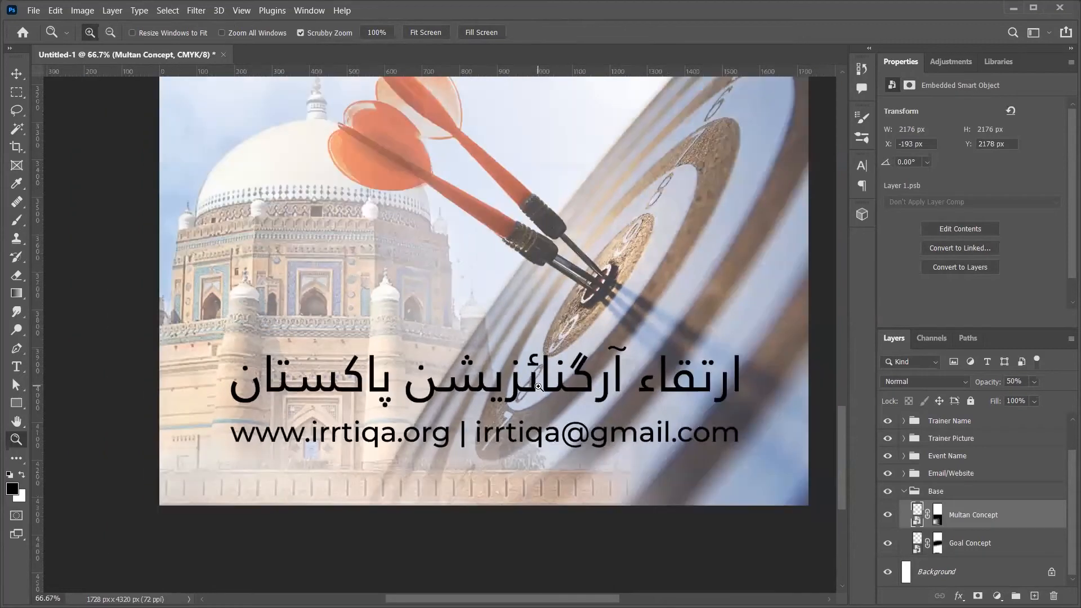
scroll(568, 403, right, 2)
scroll(569, 402, left, 3)
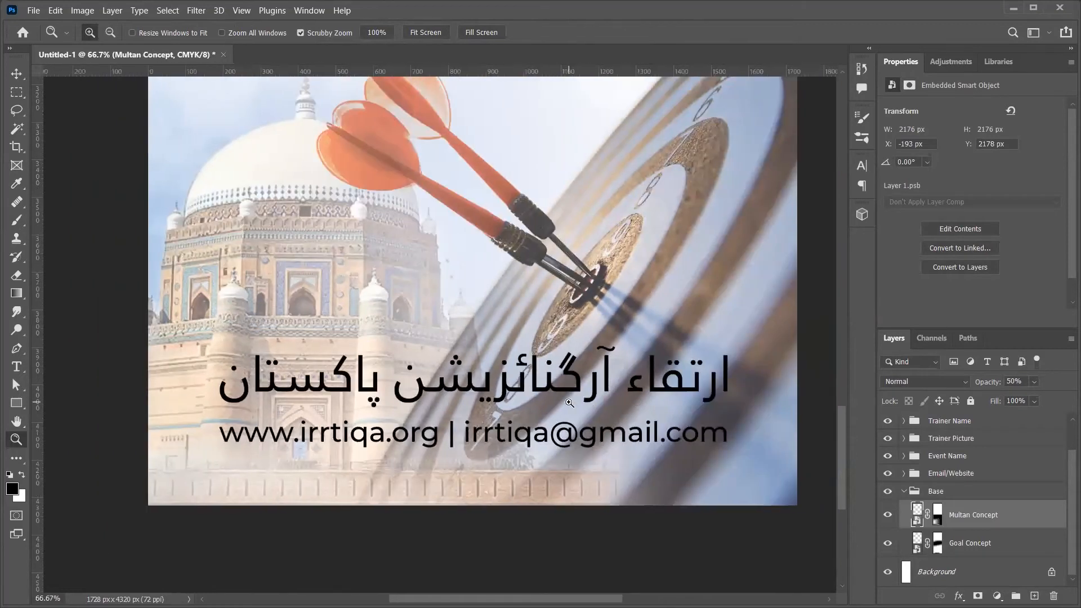
click(938, 516)
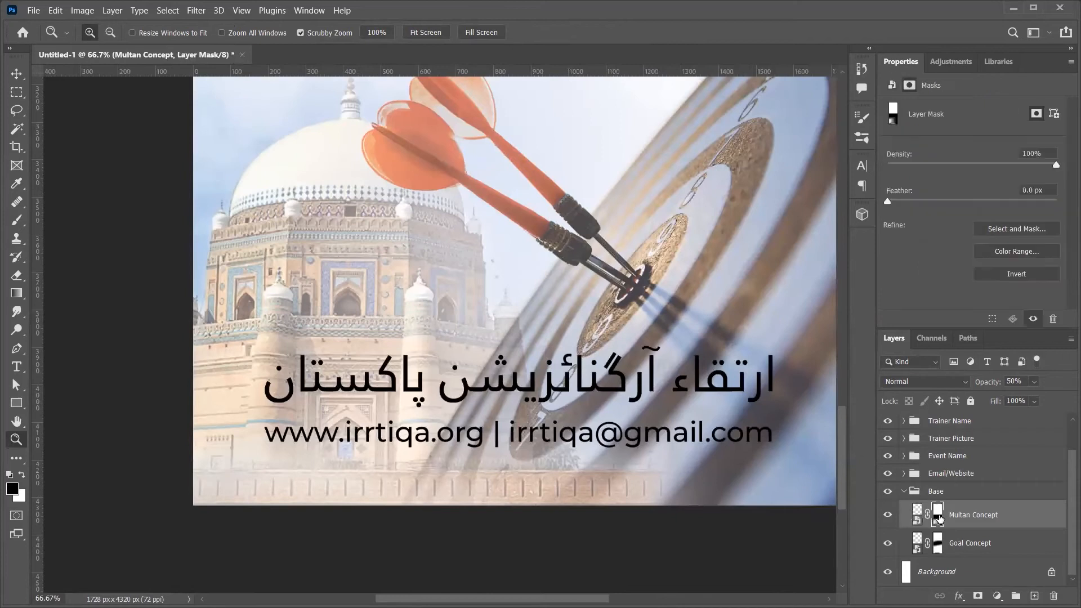
key(p)
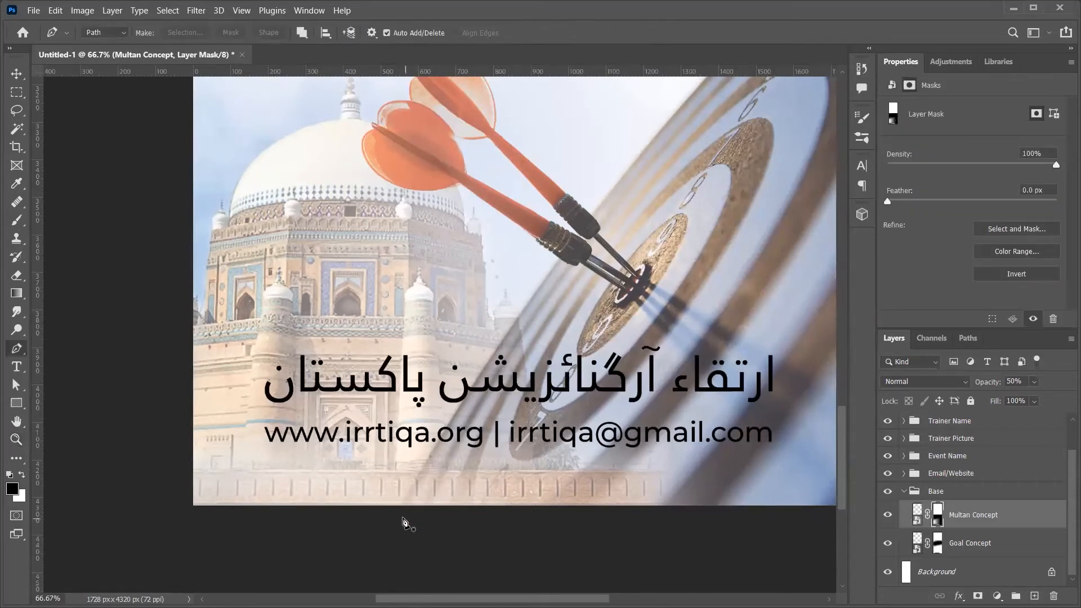
click(394, 514)
drag(557, 258, 575, 240)
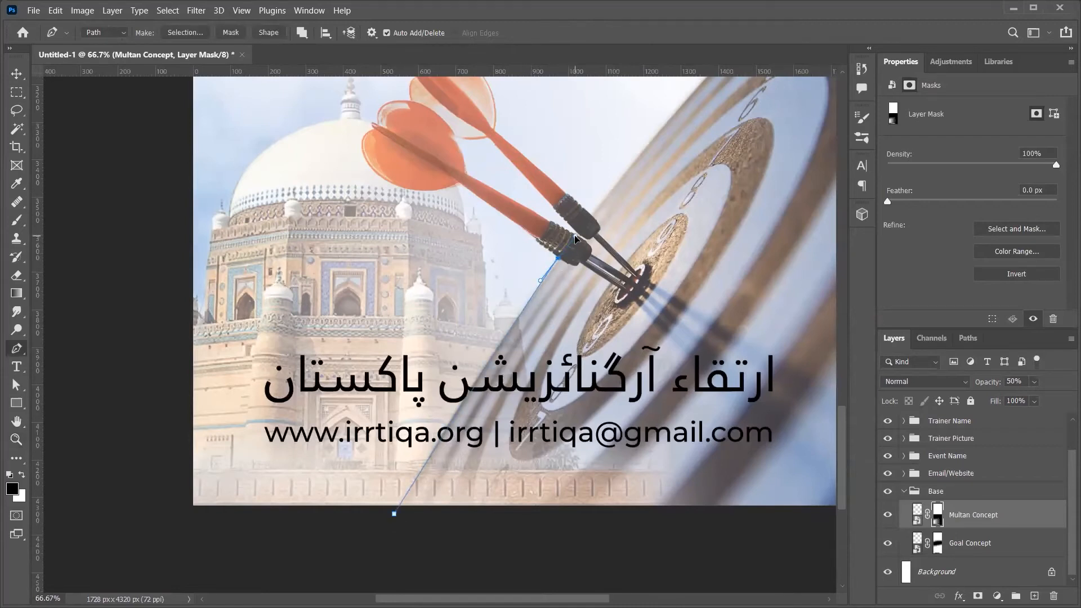
drag(706, 191, 580, 580)
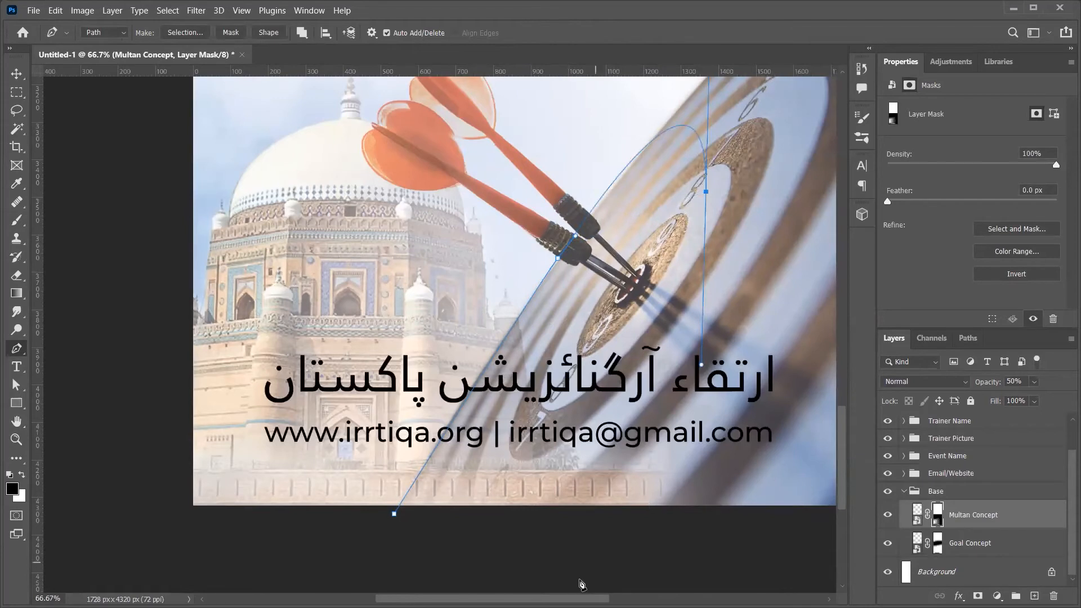
click(396, 515)
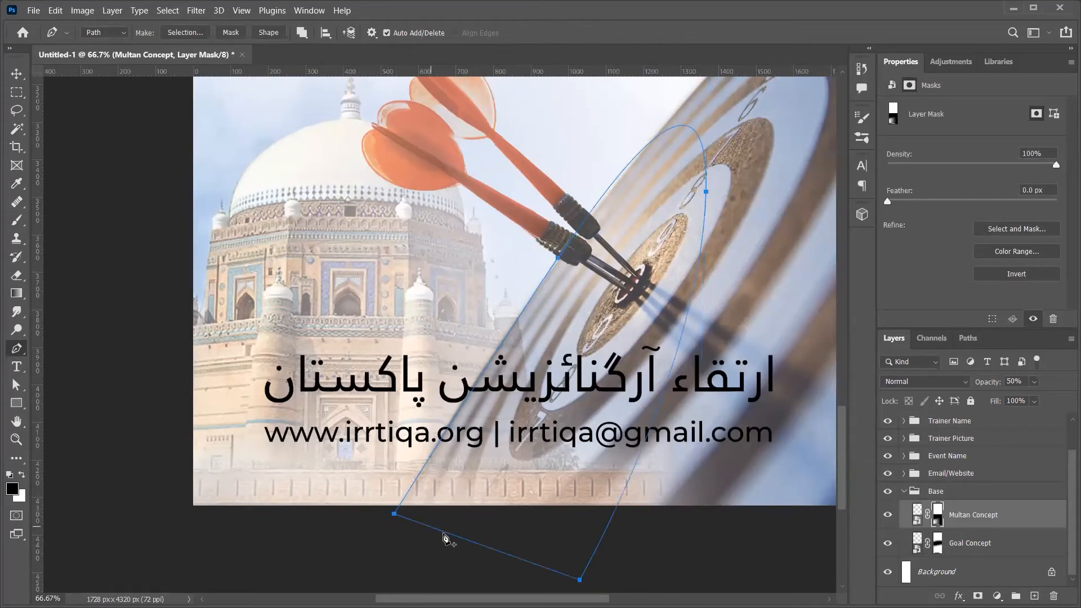
Step: Fill the path selection with black on the mask to hide the mosque photo there
key(ctrl+Return)
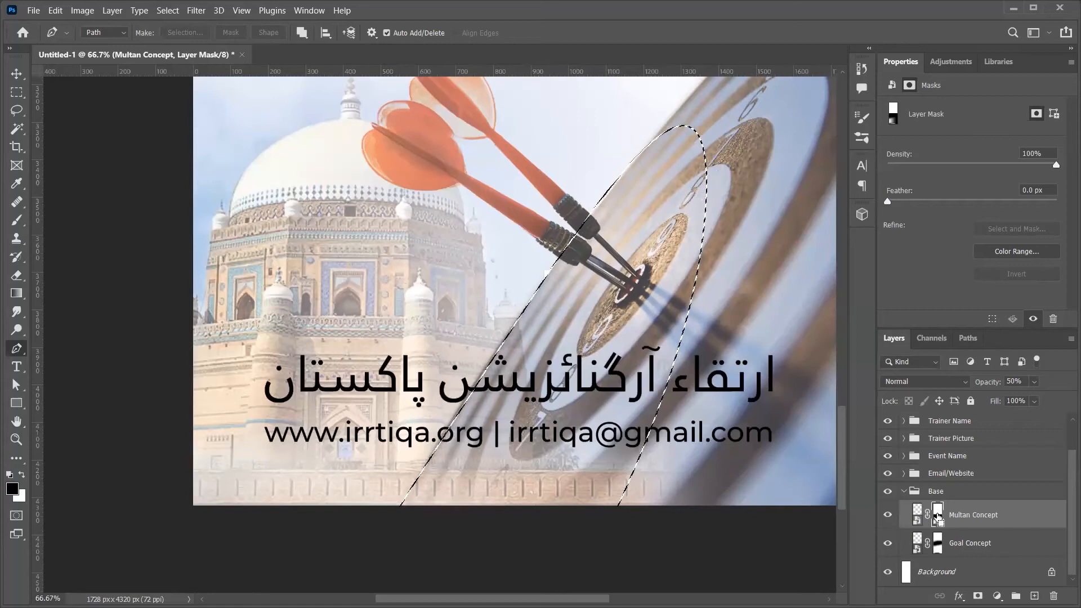
key(alt+BackSpace)
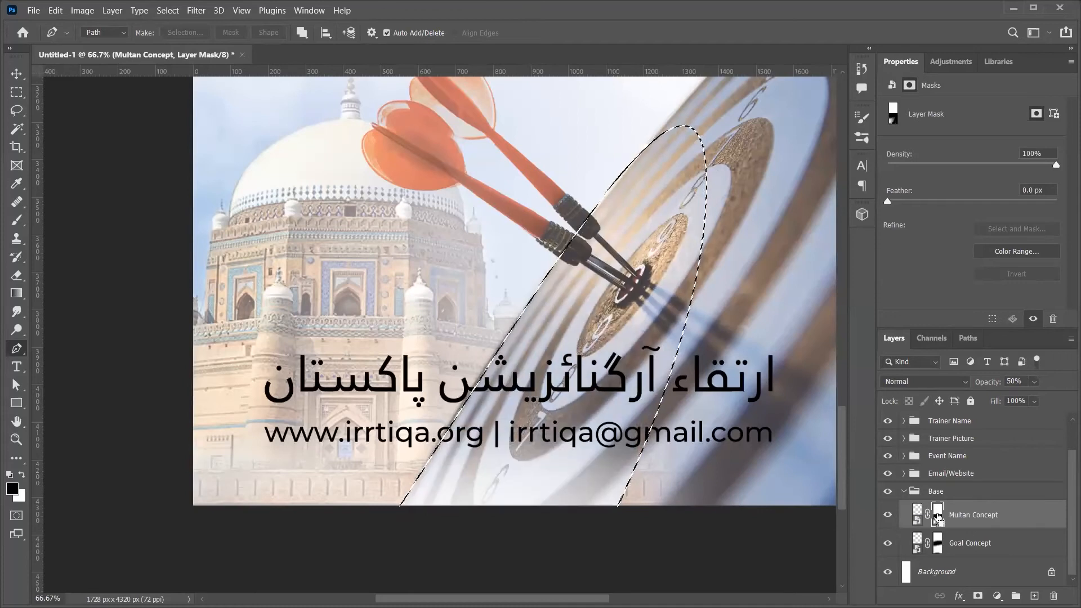
key(ctrl+d)
key(v)
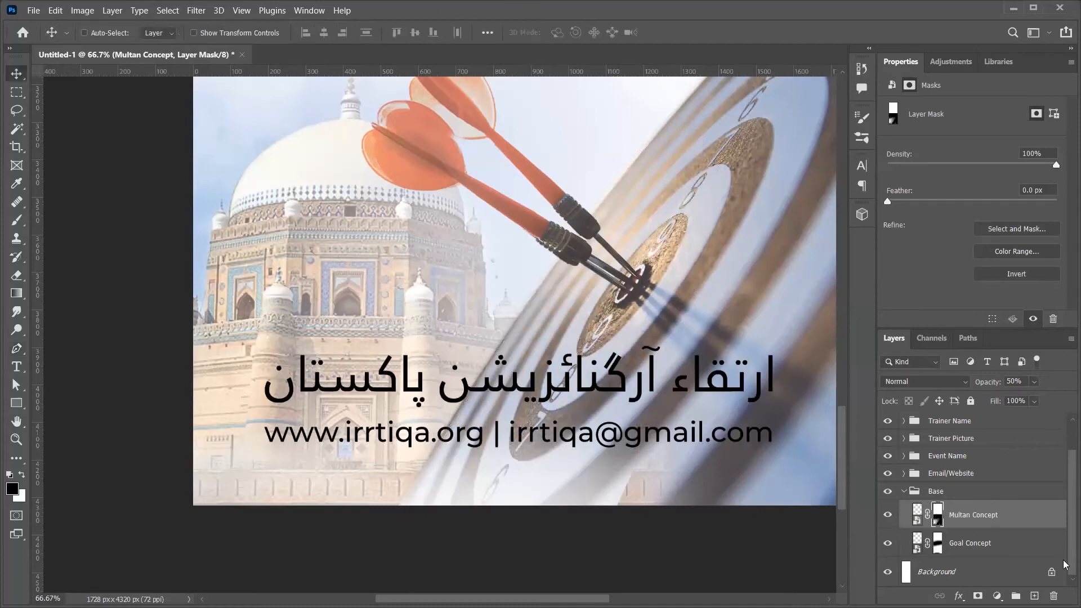
click(889, 545)
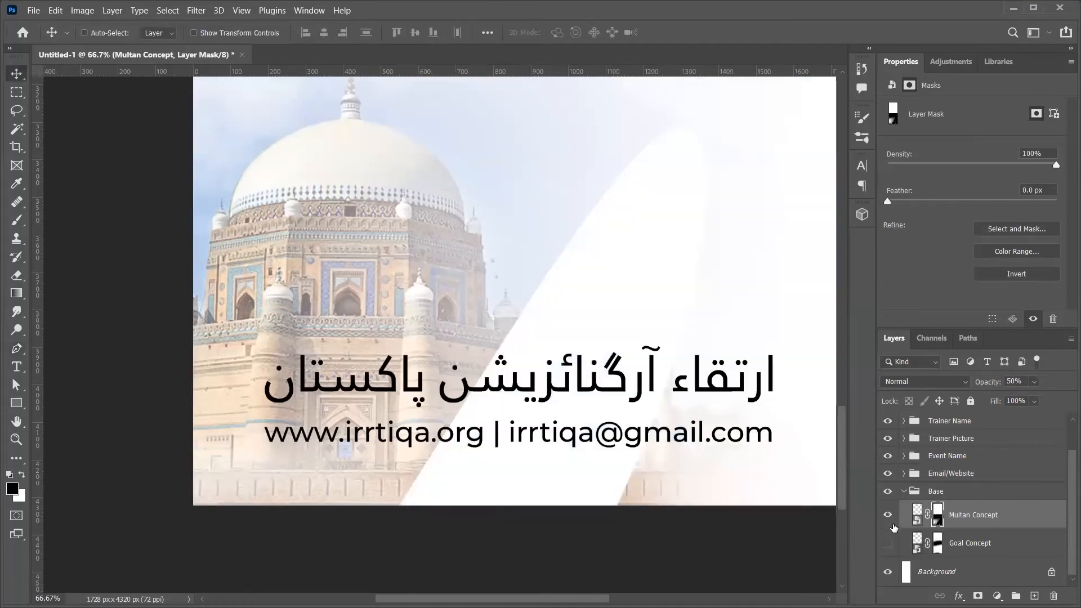
key(ctrl+minus)
key(ctrl+minus)
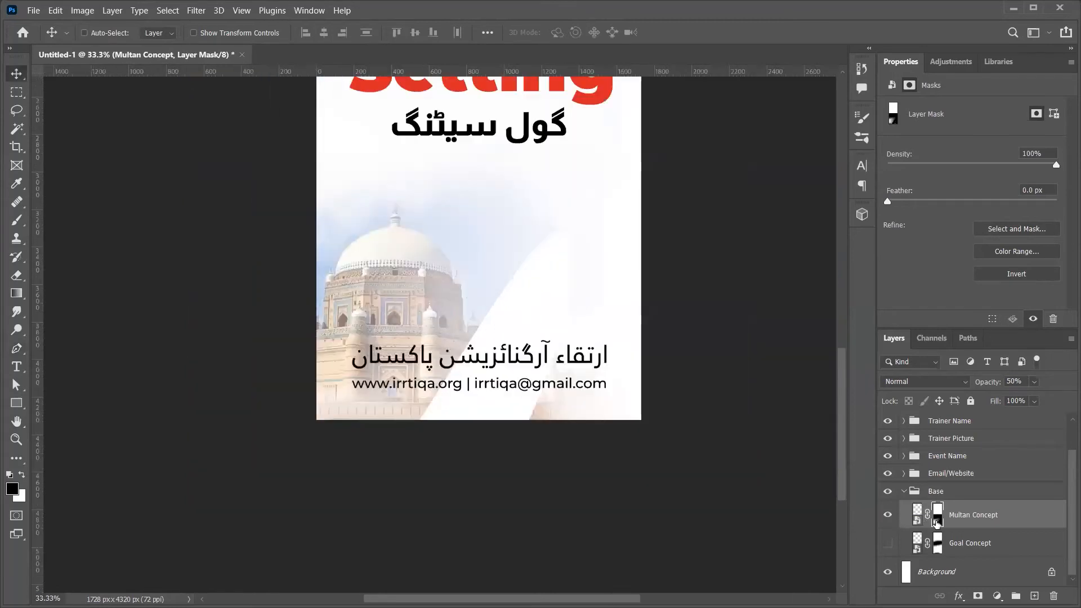
shift+click(938, 523)
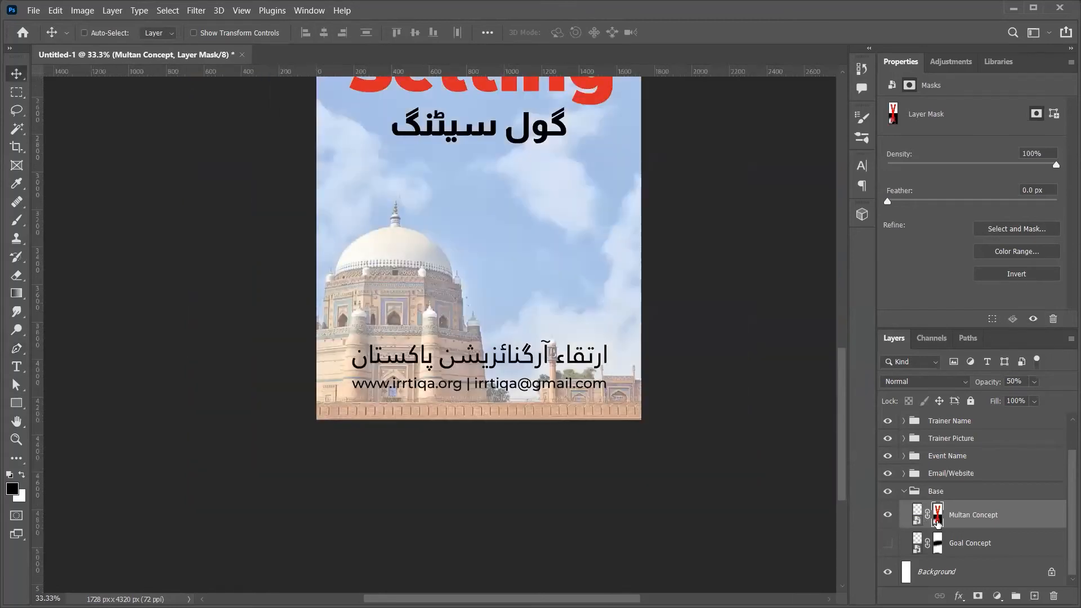
shift+click(937, 522)
Step: Compare the result with the dartboard photo toggled, then collapse Base and fit the standee on screen
scroll(670, 438, up, 1)
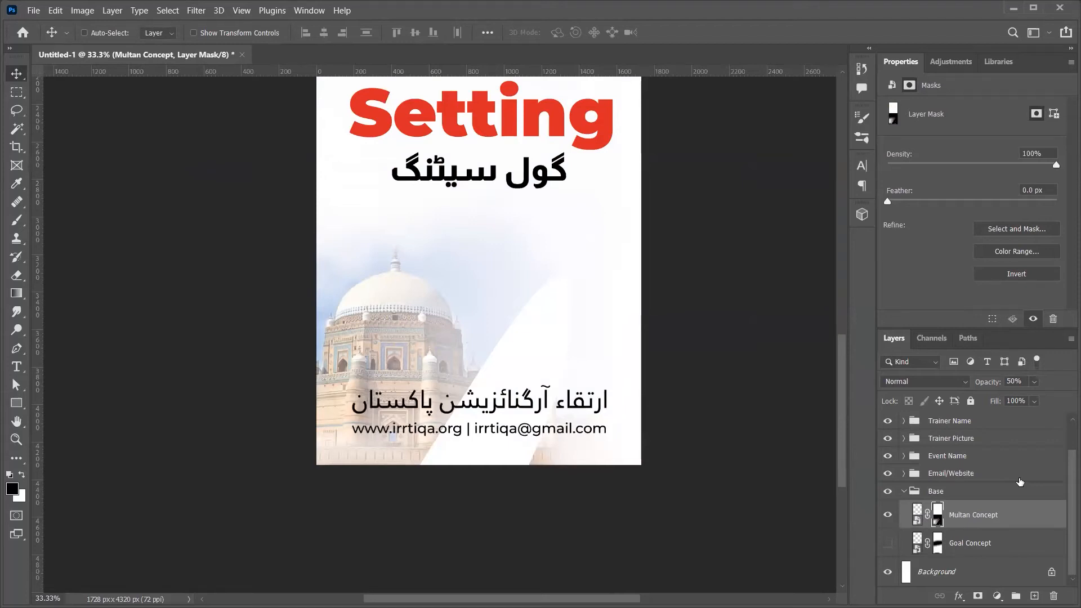
click(888, 543)
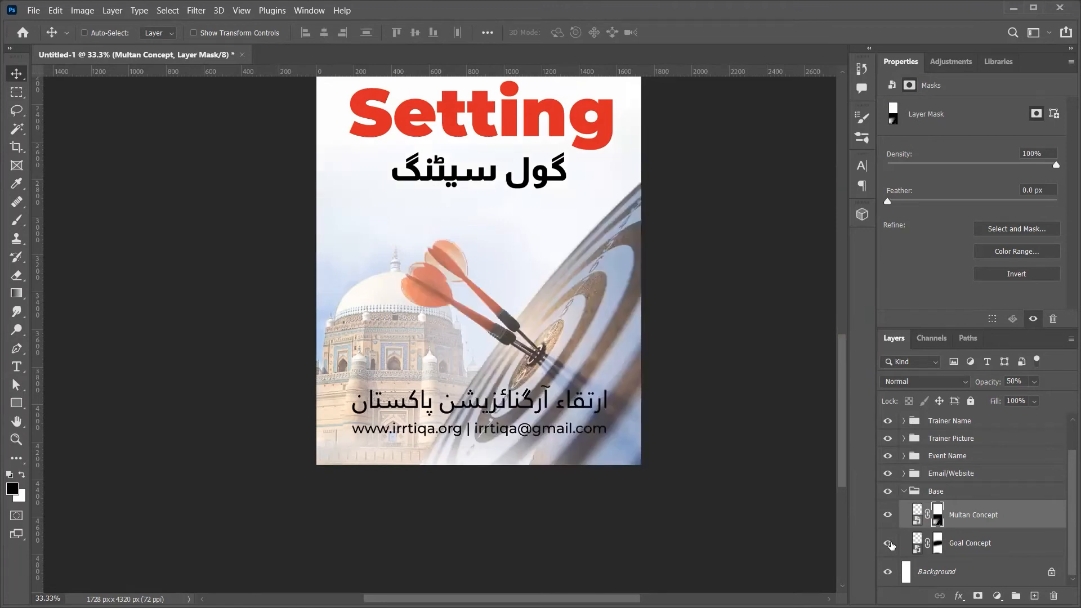
click(888, 544)
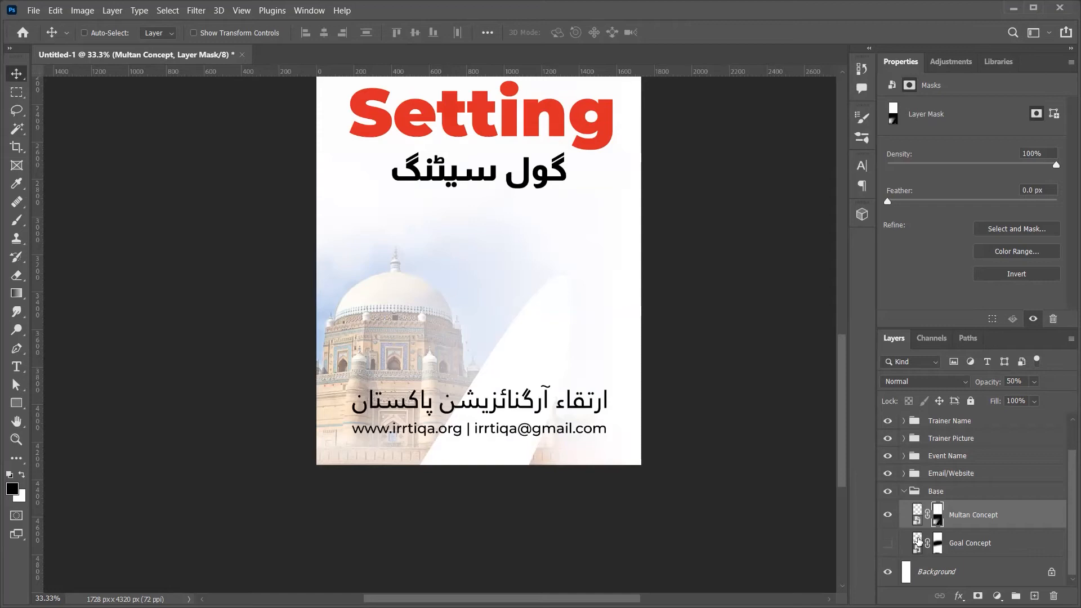
click(889, 543)
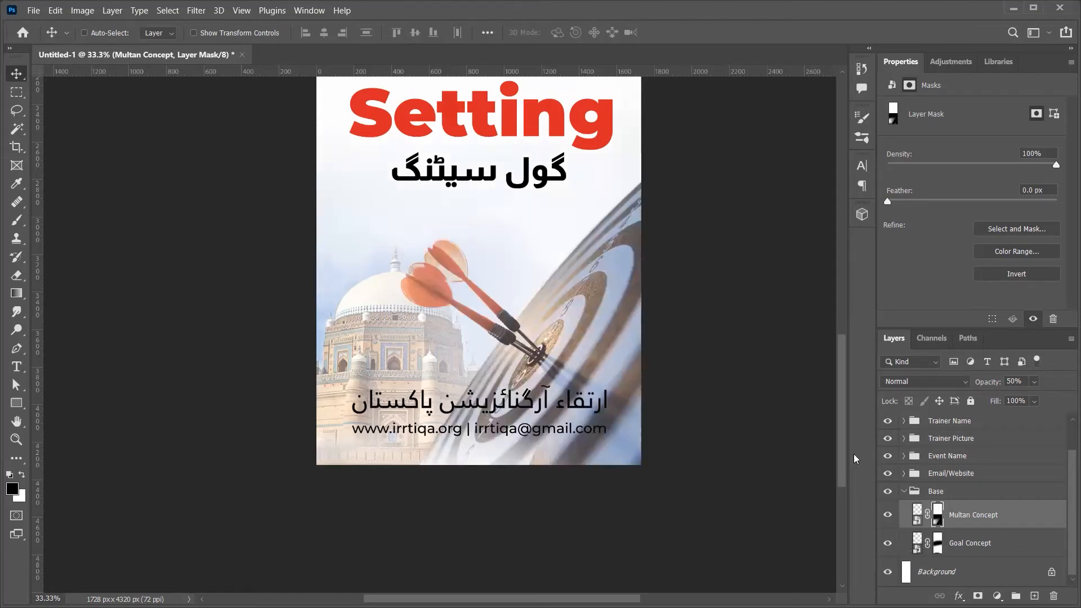
click(903, 491)
key(ctrl+0)
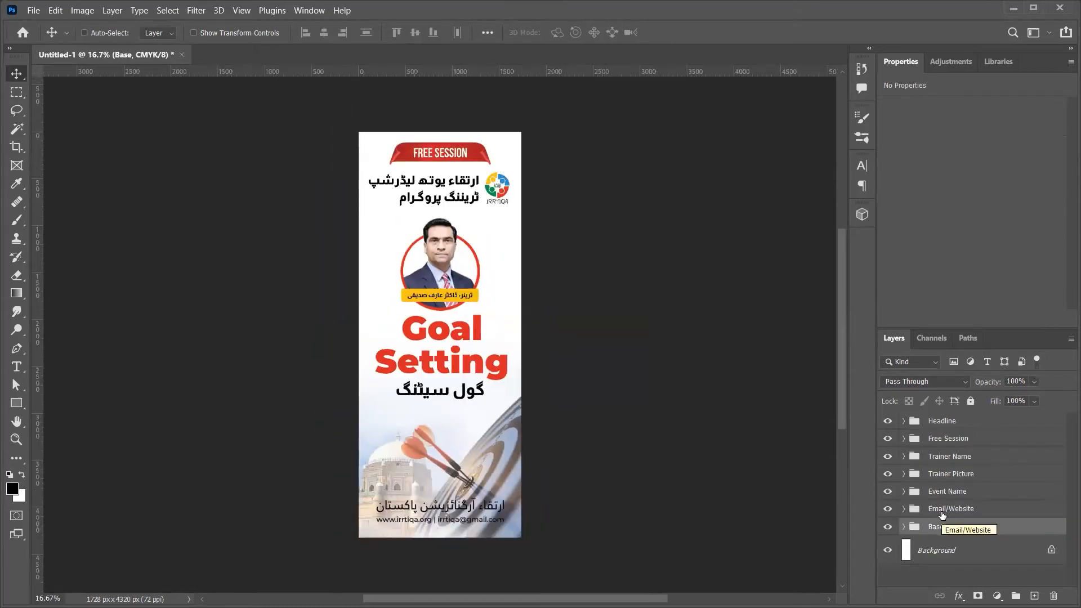
Step: Nudge the Headline, Free Session, Trainer Name, Trainer Picture and Event Name groups slightly lower
click(966, 423)
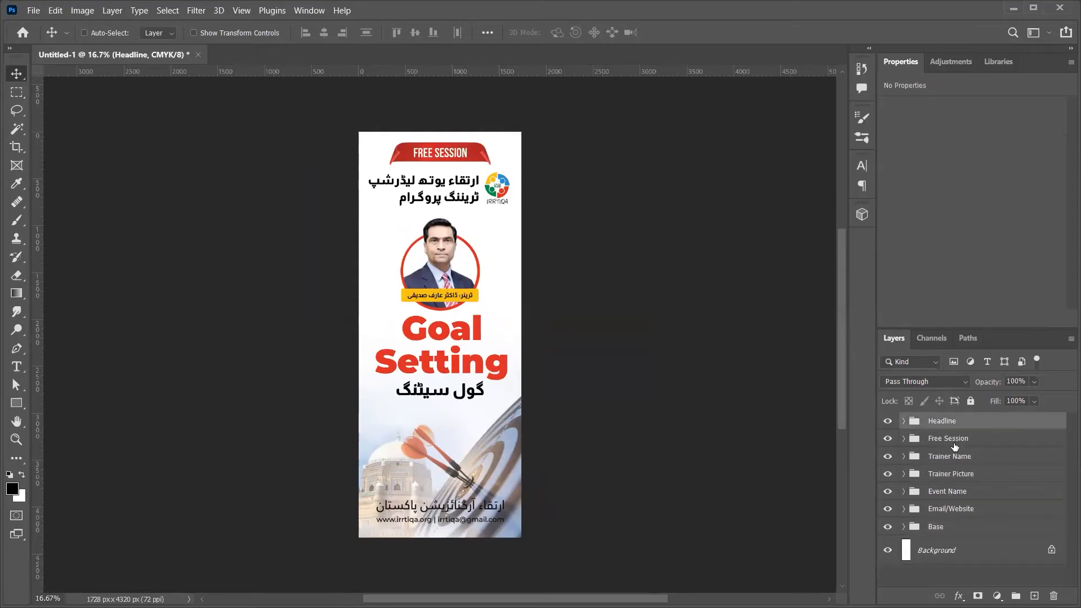
ctrl+click(955, 444)
ctrl+click(964, 457)
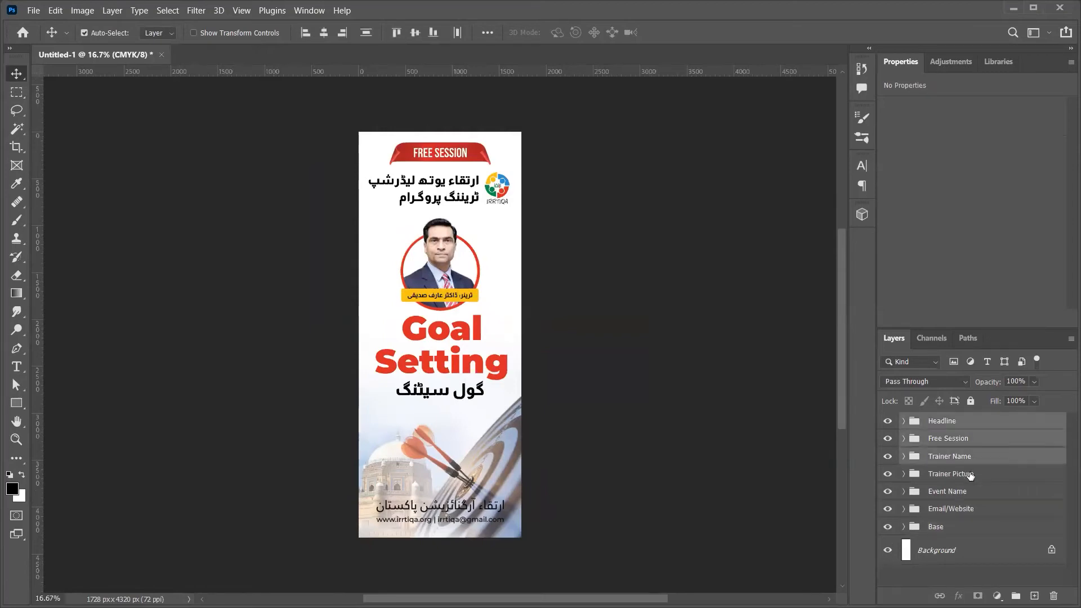
ctrl+click(970, 476)
ctrl+click(973, 492)
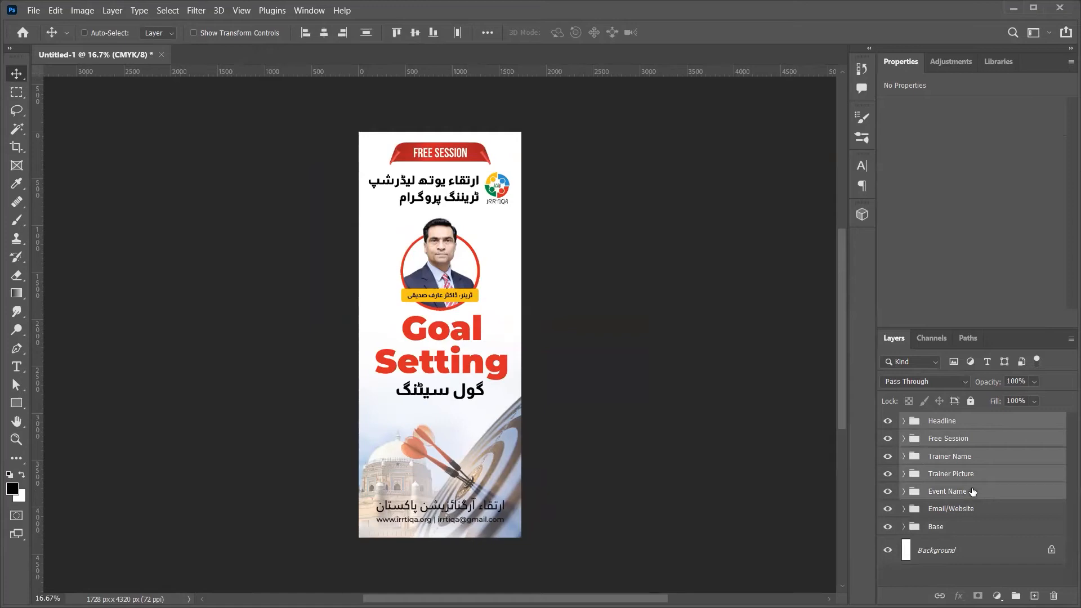
key(shift+Down)
key(shift+Down)
key(shift+Down)
key(shift+Down)
key(shift+Down)
key(shift+Down)
key(shift+Down)
key(shift+Down)
key(shift+Down)
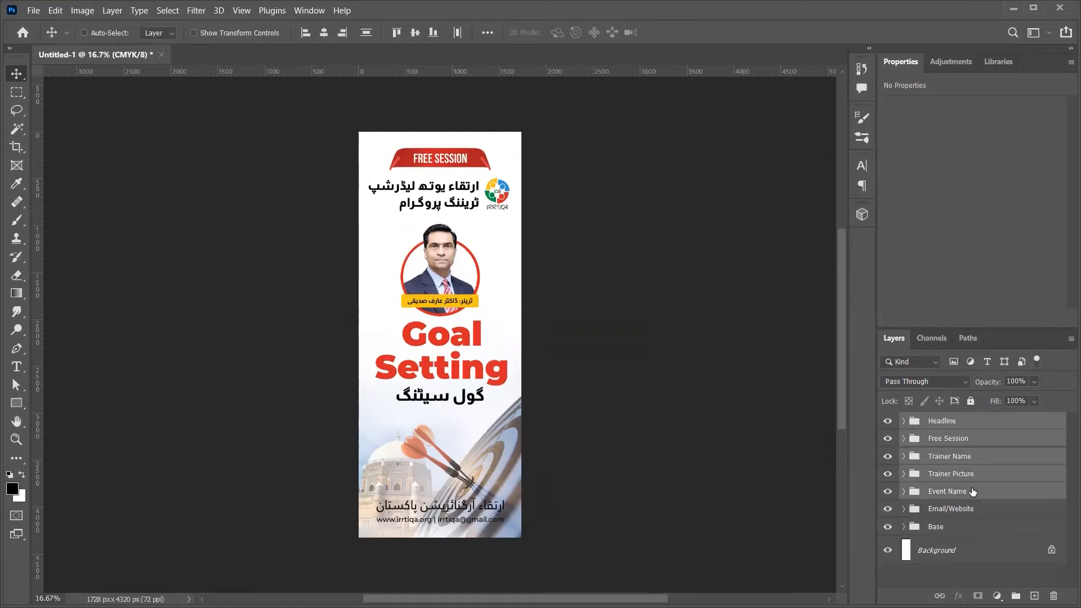
key(shift+Down)
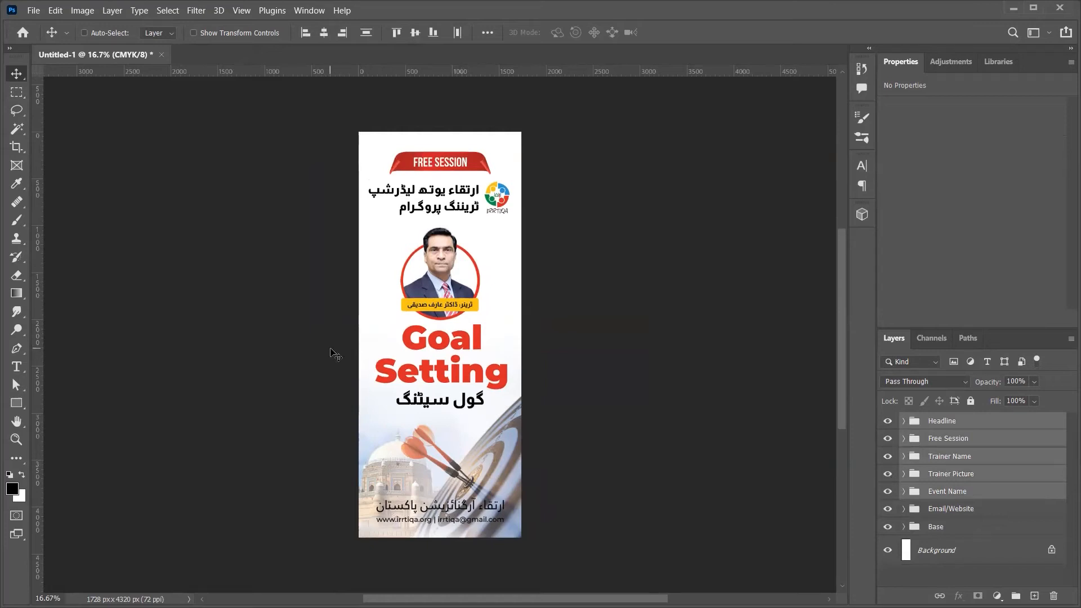
key(shift+Up)
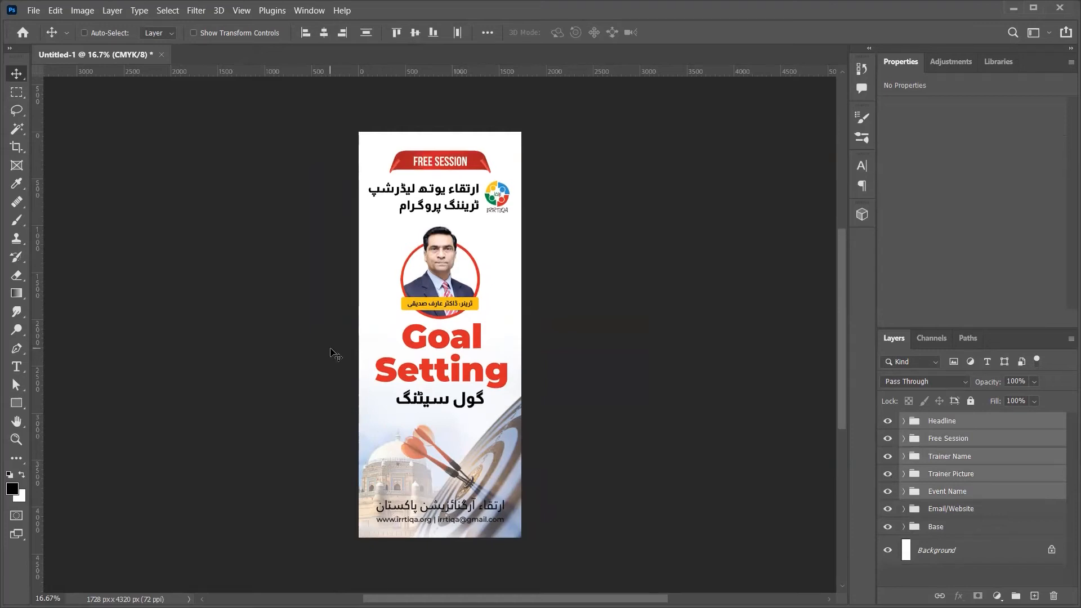
Step: Nudge the Email/Website footer group down a little
click(963, 509)
key(shift+Down)
key(shift+Down)
key(shift+Down)
key(shift+Down)
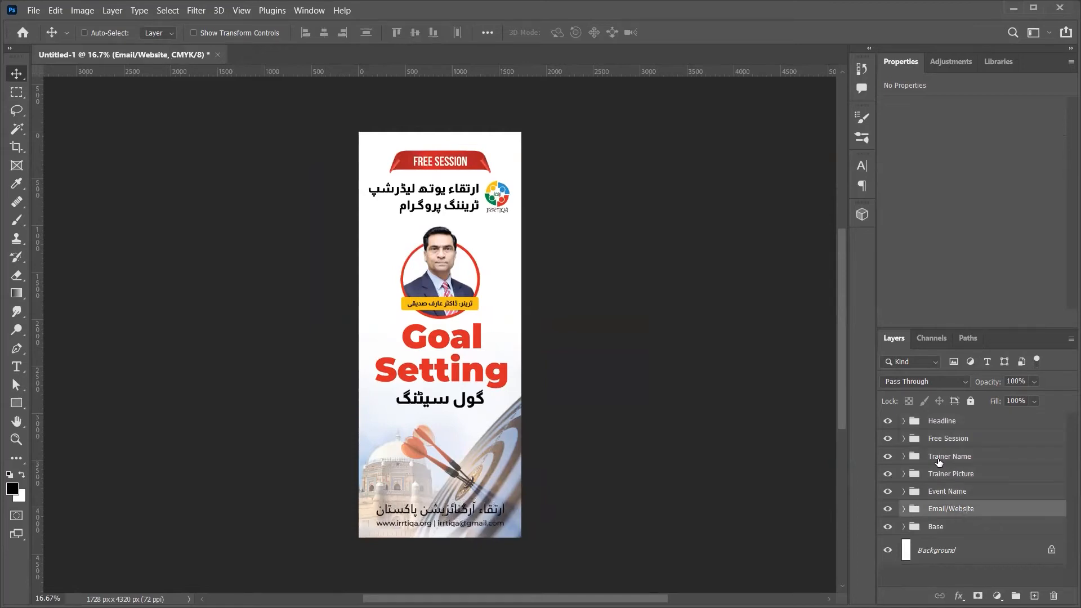
click(924, 427)
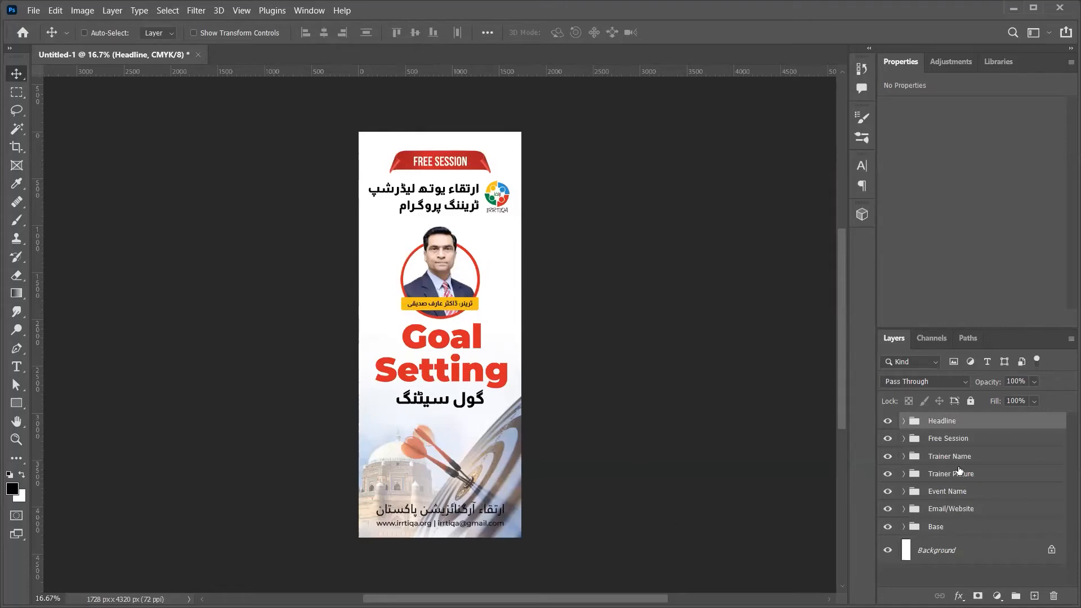
click(919, 512)
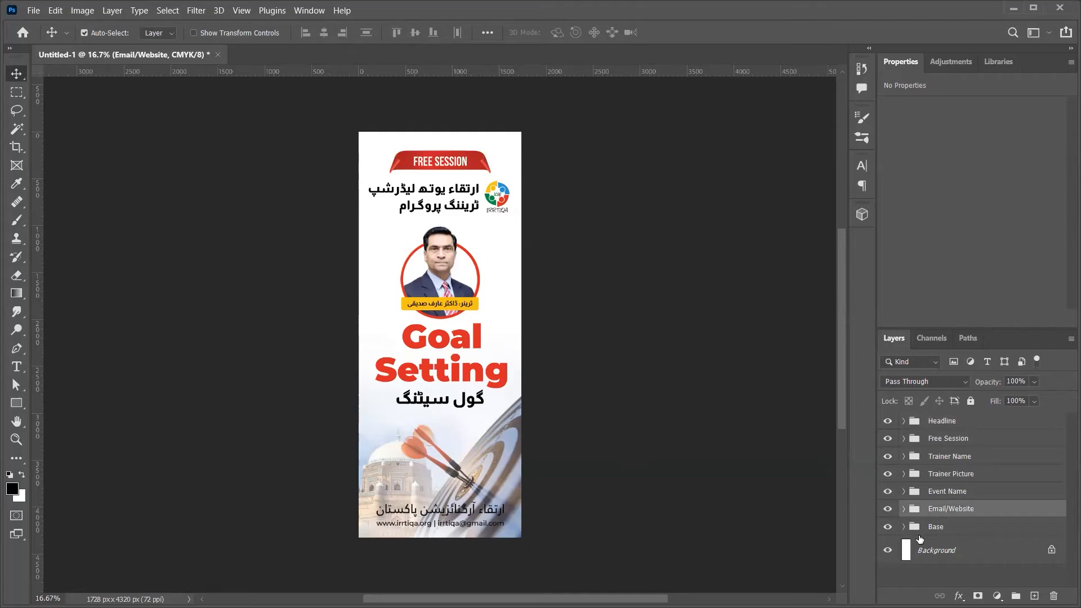
Step: Create a new white-filled layer placed just below the Email/Website group
key(ctrl+shift+alt+n)
key(ctrl+BackSpace)
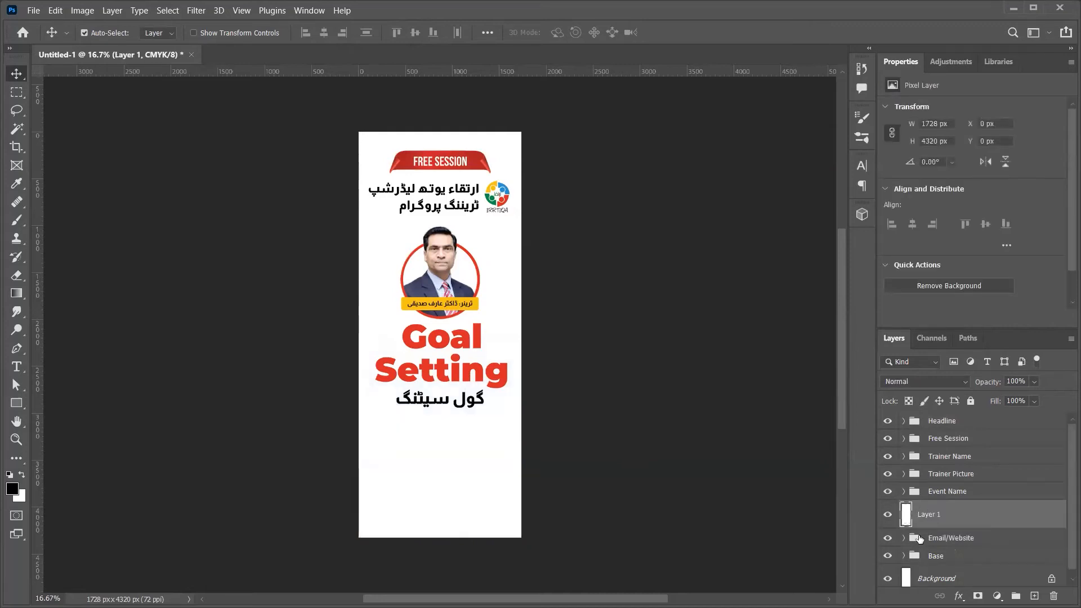
drag(918, 539, 919, 539)
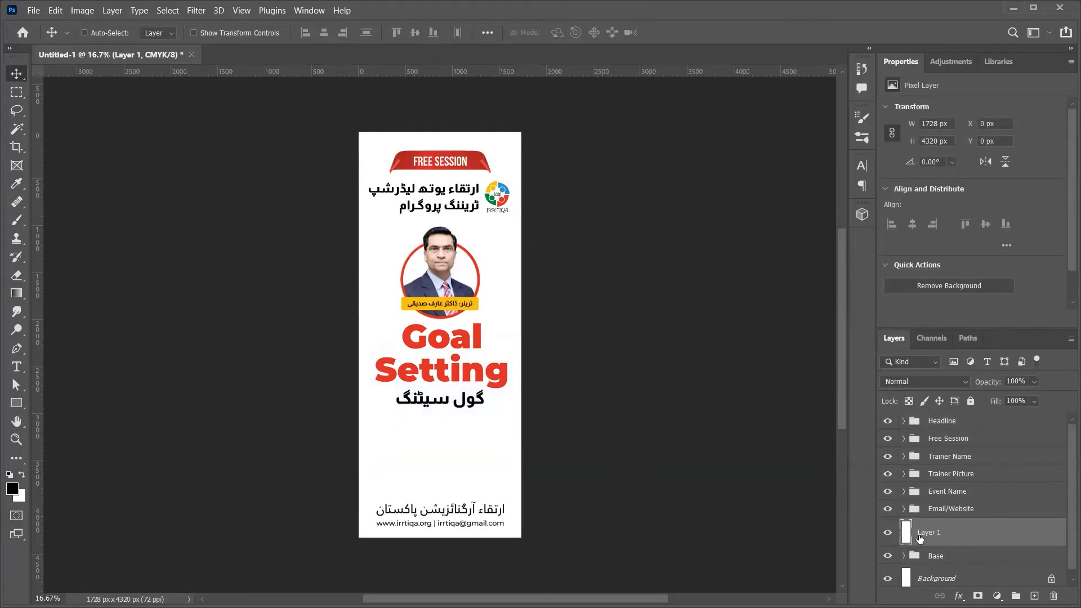
click(888, 510)
click(889, 510)
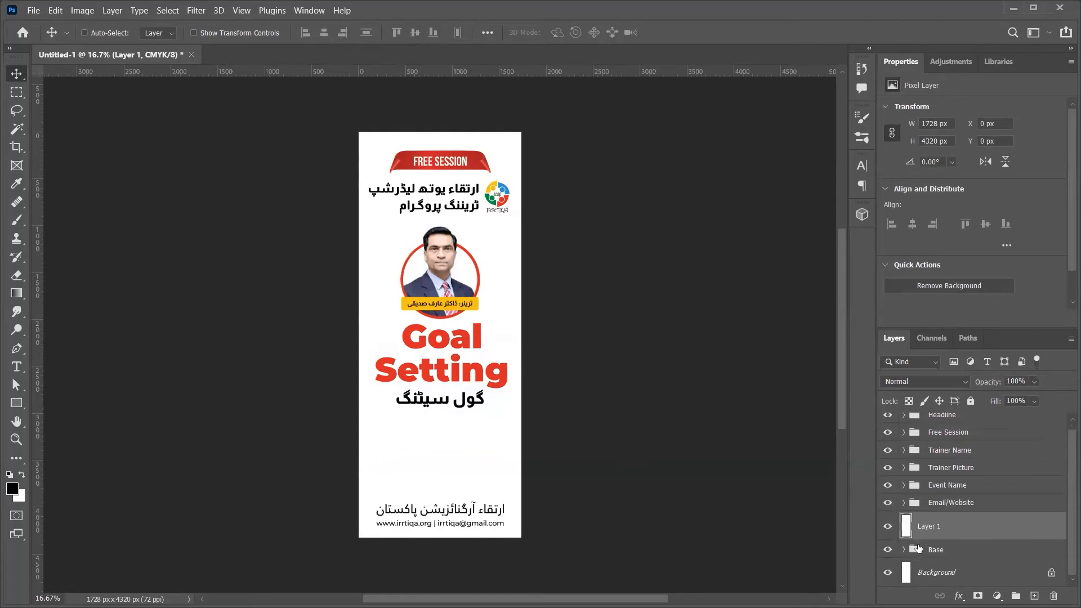
click(890, 529)
click(889, 528)
Step: Mask the white layer with a gradient that fades it upward from the poster bottom
click(978, 596)
key(g)
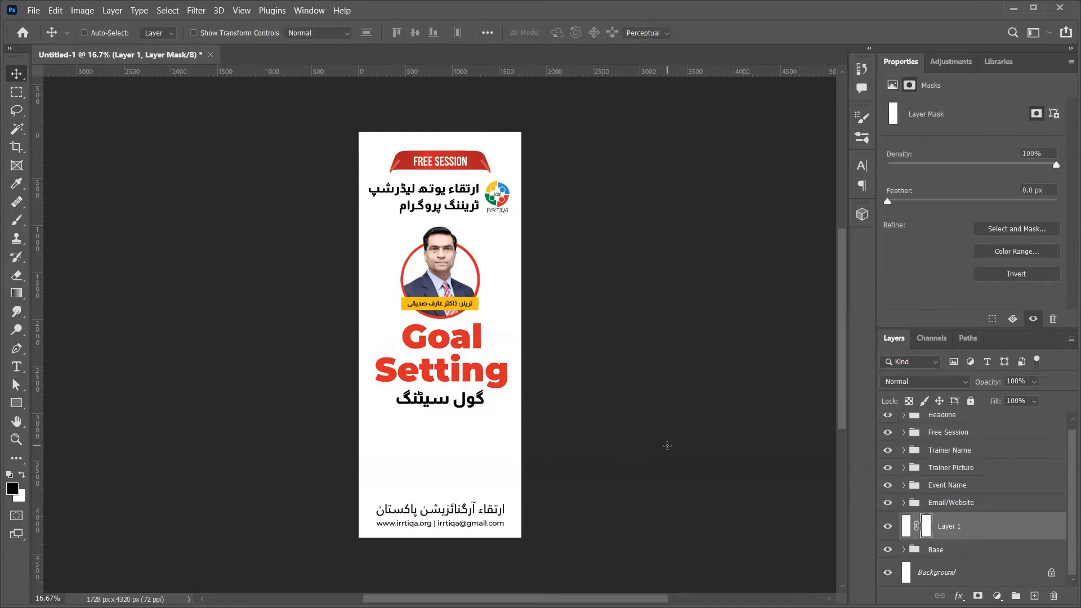
drag(492, 365, 507, 532)
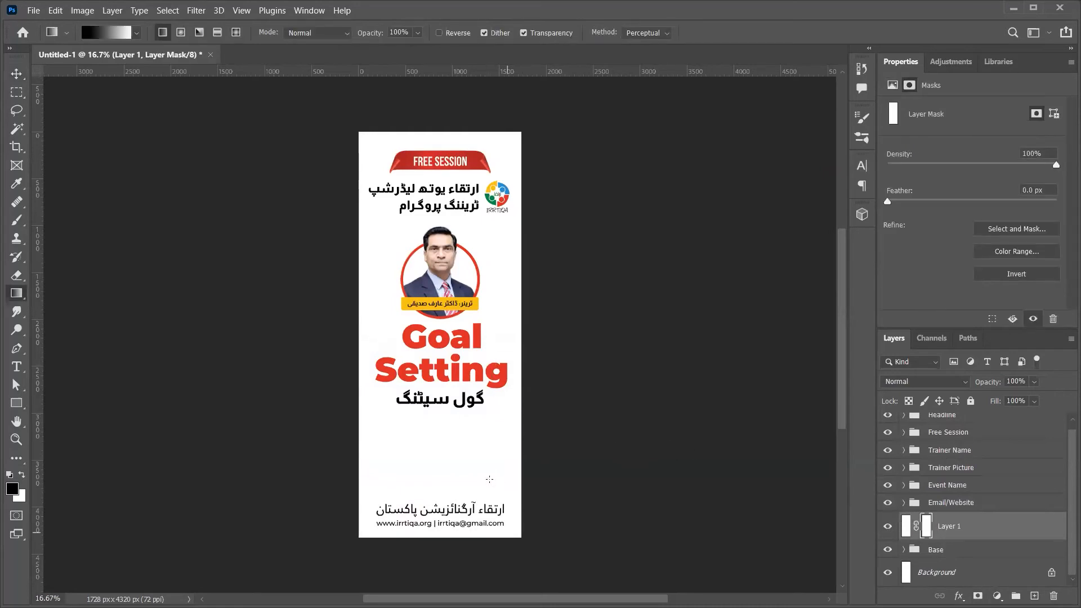
scroll(479, 394, down, 2)
drag(463, 362, 471, 479)
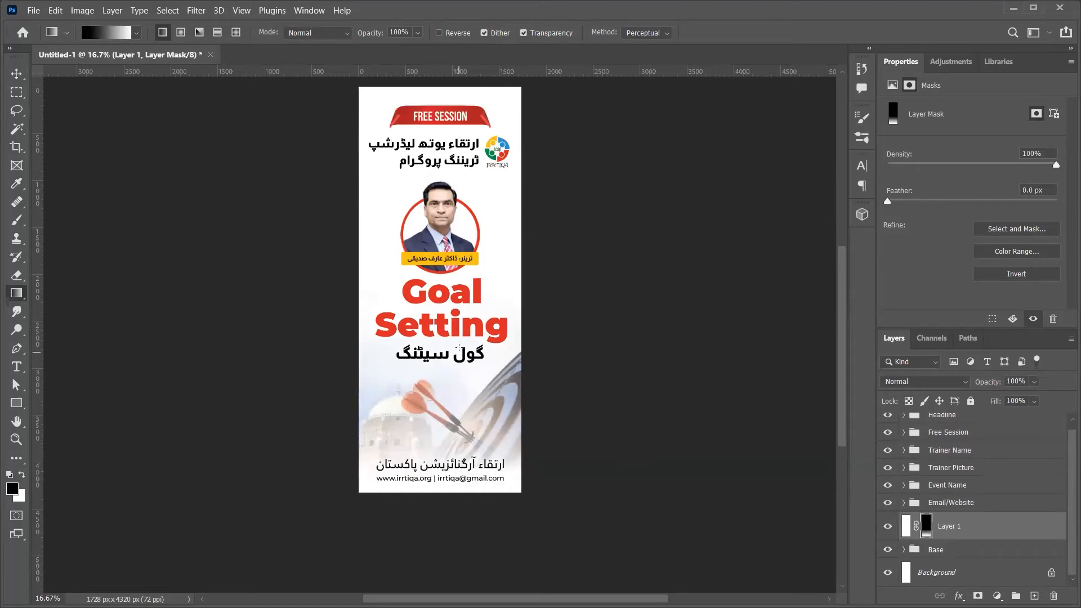
drag(464, 404, 475, 494)
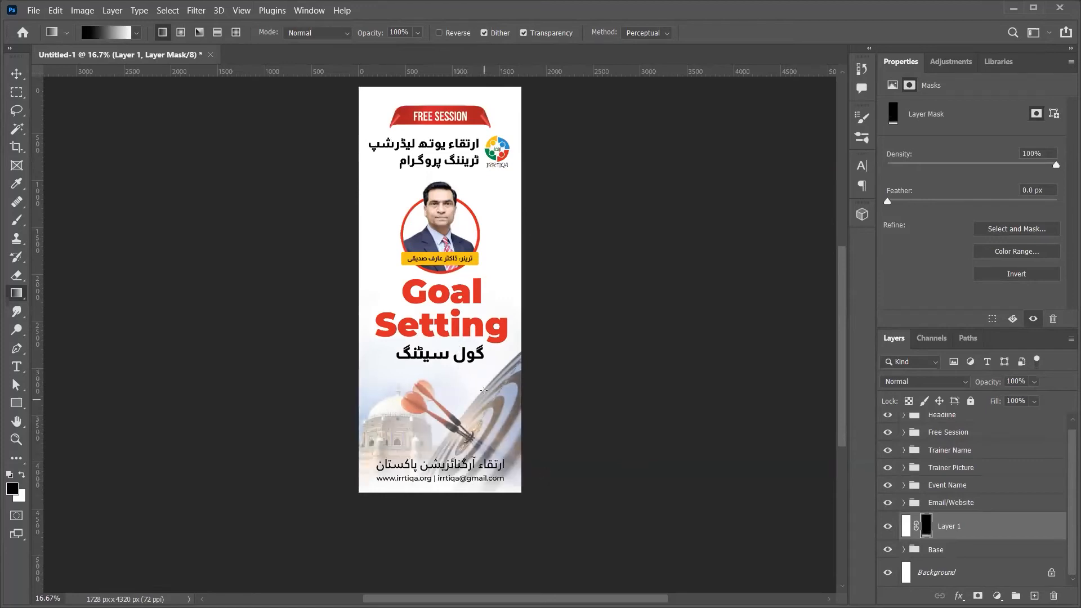
key(ctrl+z)
key(x)
drag(490, 475, 491, 389)
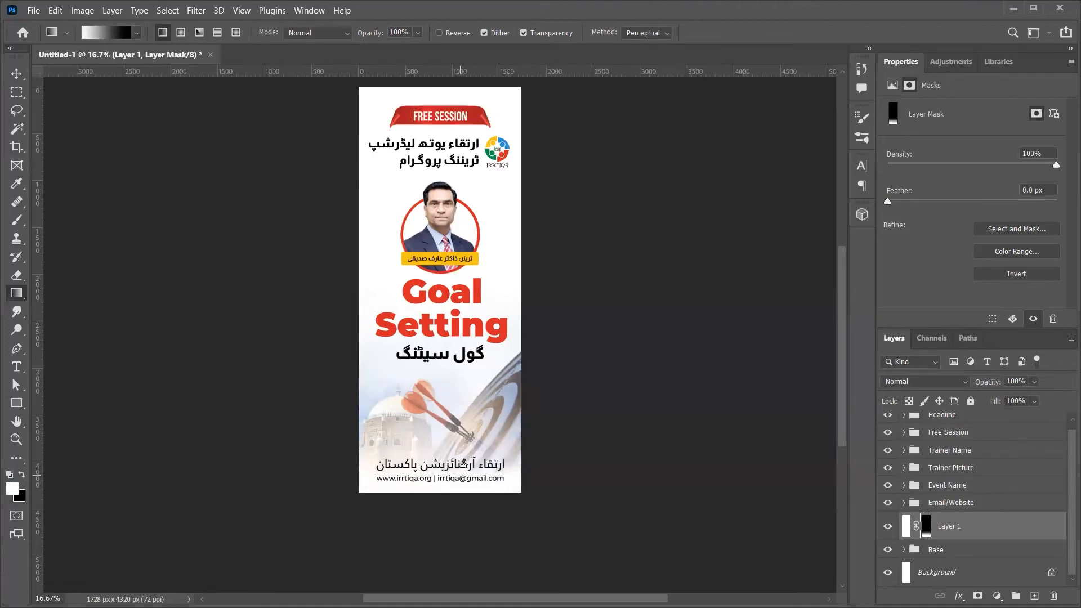
Step: Set the white overlay layer's opacity to 87% and compare it on and off
click(1020, 381)
text(70)
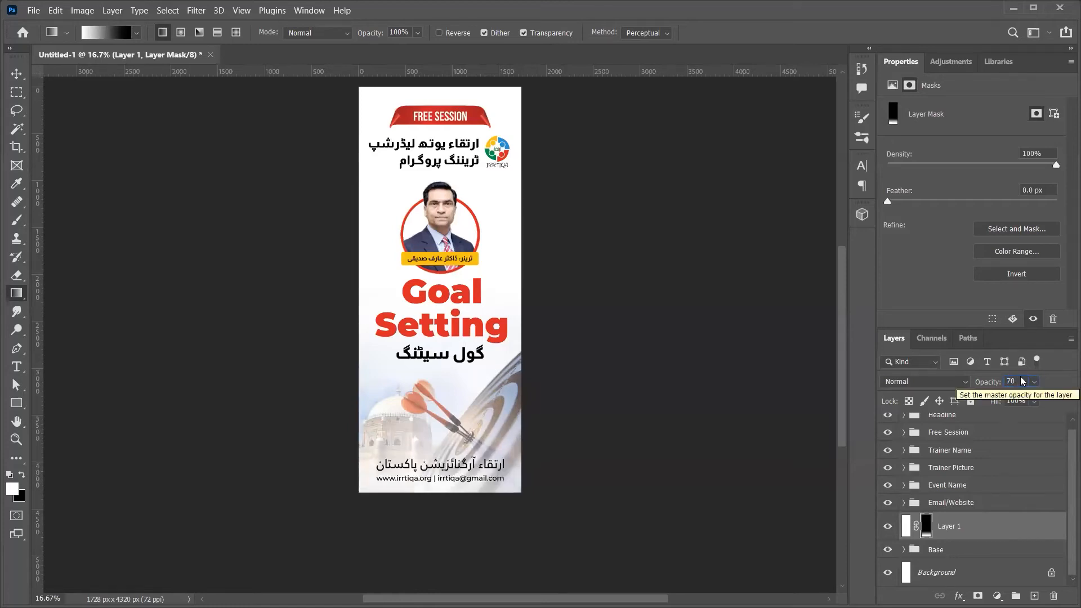
key(shift+Up)
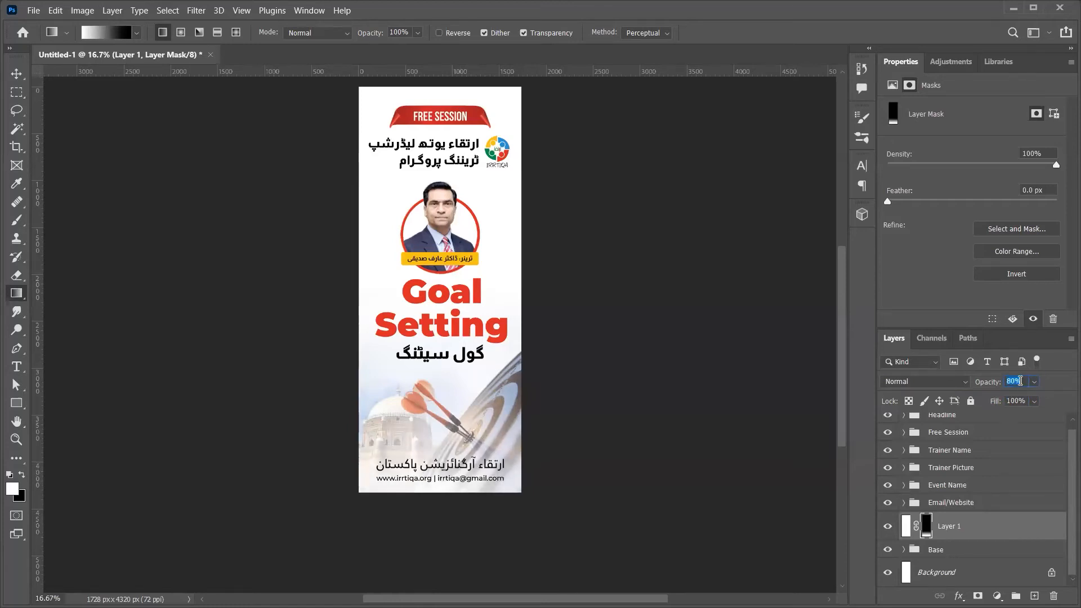
key(Up)
key(Up)
key(Up)
key(Up)
key(Up)
key(Up)
key(Return)
click(893, 527)
click(893, 526)
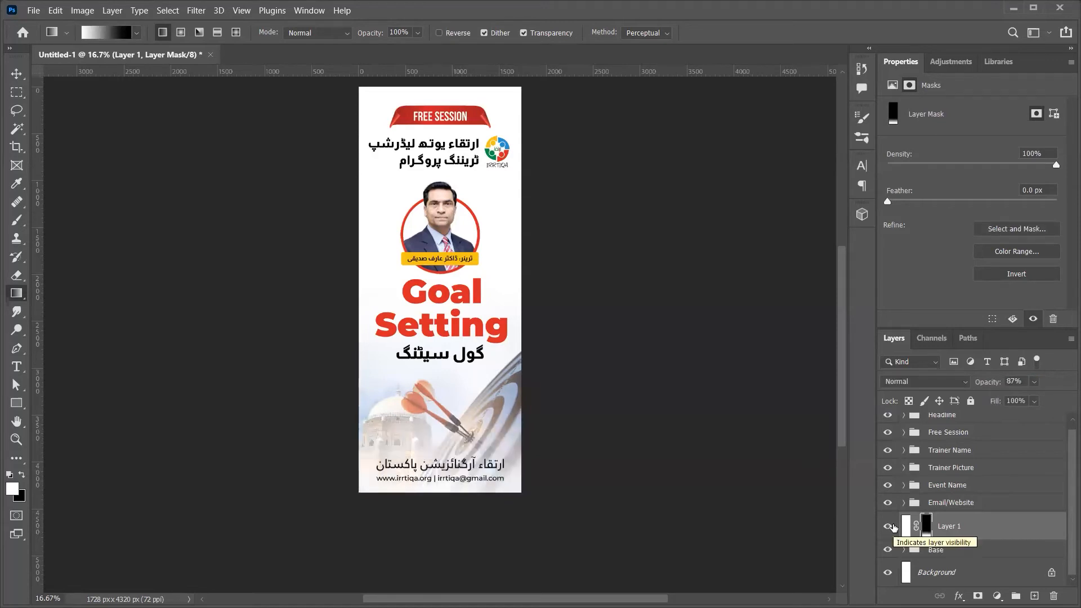
click(954, 551)
key(x)
key(v)
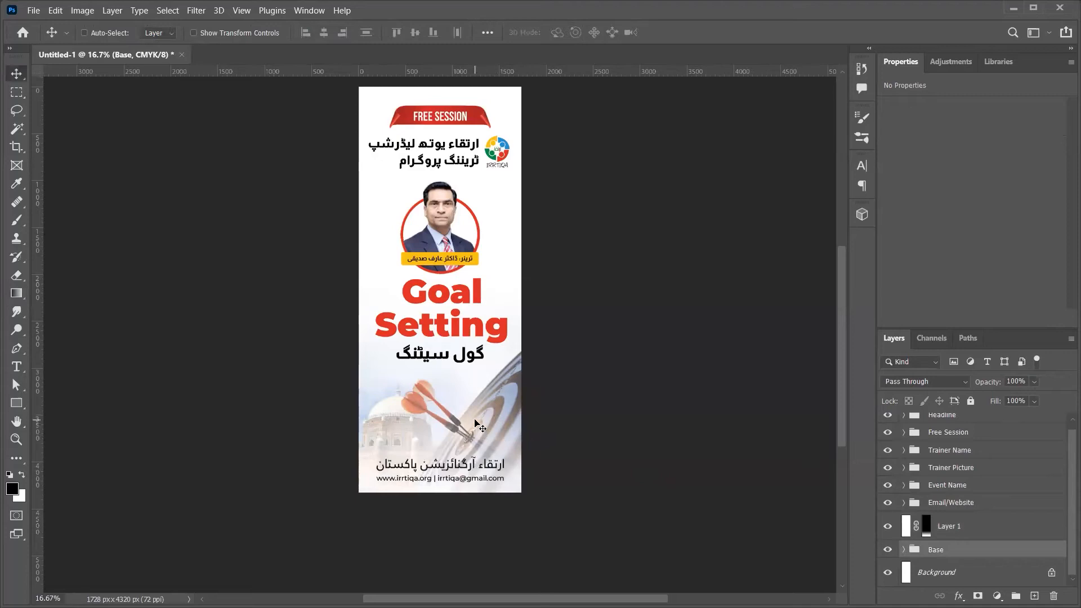
Step: Drag the darts-and-dome Base artwork a little higher and review the poster
drag(475, 415, 475, 406)
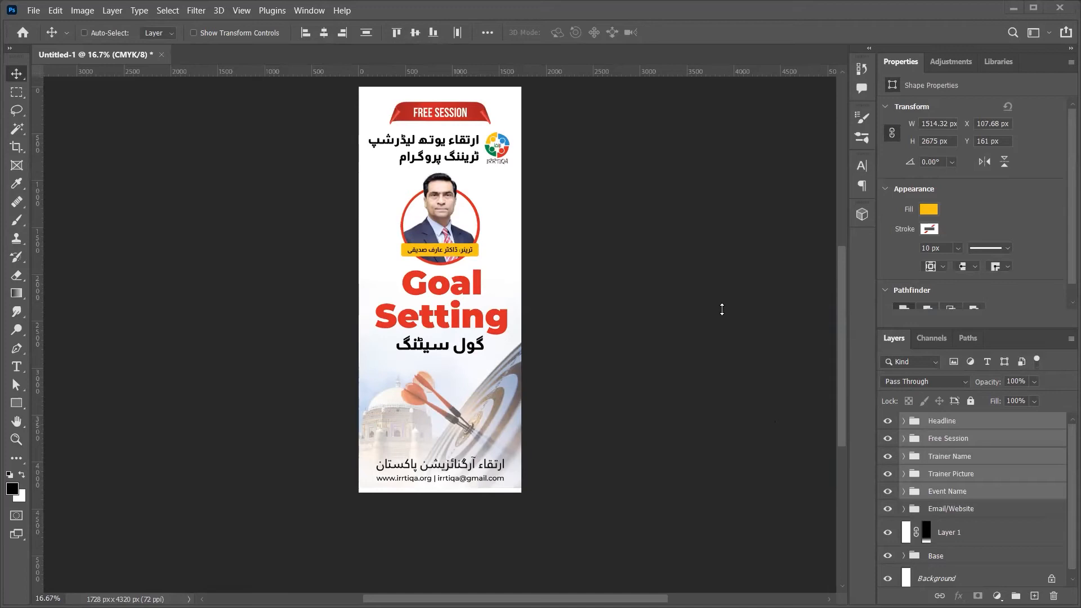
scroll(505, 402, up, 8)
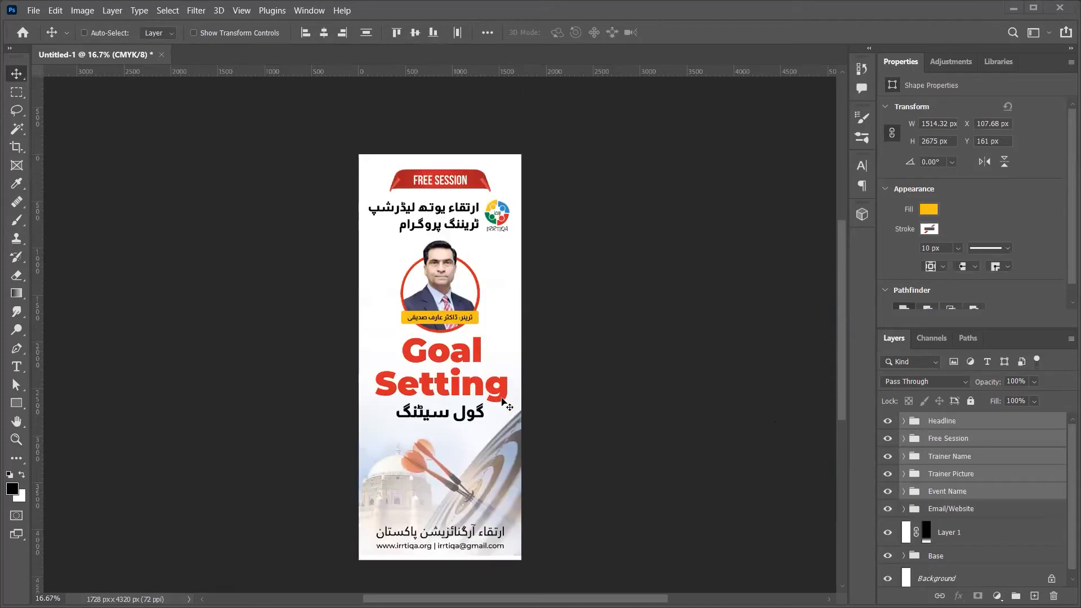
scroll(473, 370, down, 7)
scroll(472, 370, left, 2)
scroll(475, 374, left, 2)
scroll(475, 375, right, 8)
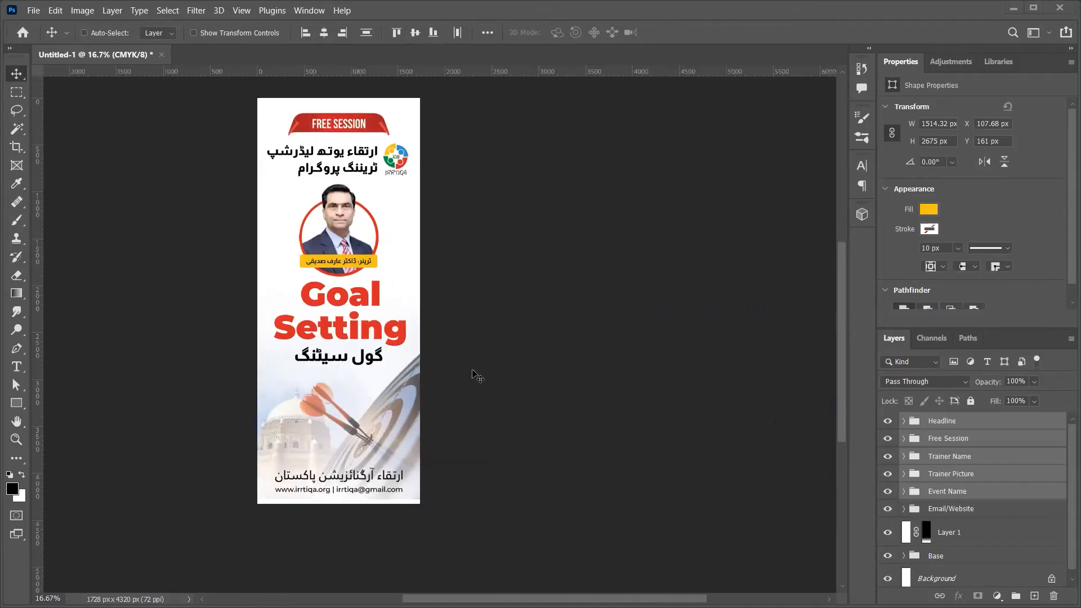
scroll(475, 375, up, 1)
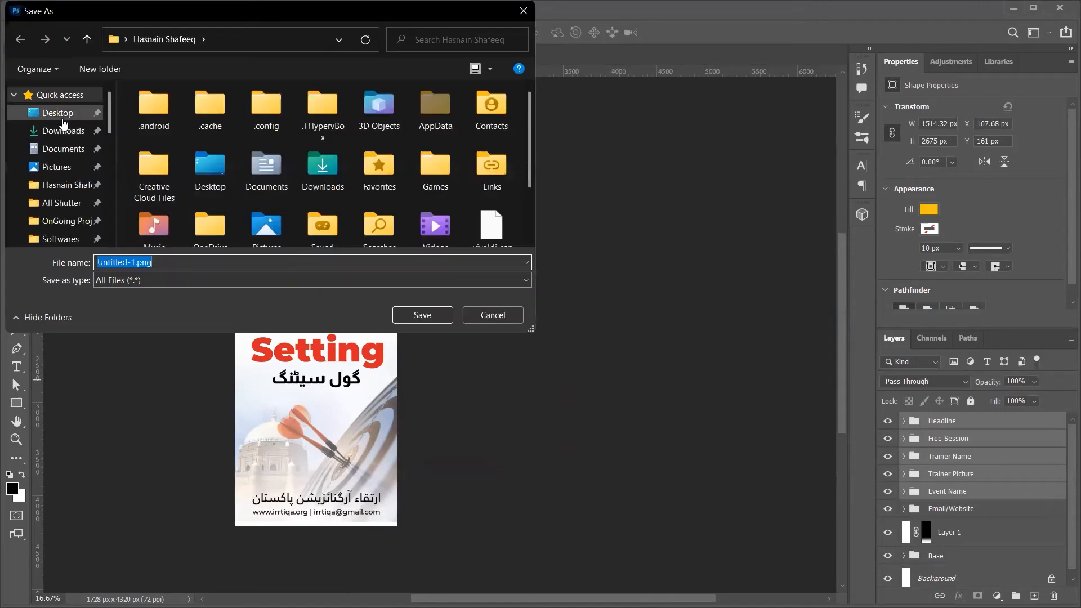
Step: Point the save location to E:\OnGoing Projects\Local\Irrtiqa and enter the file name testing
click(63, 116)
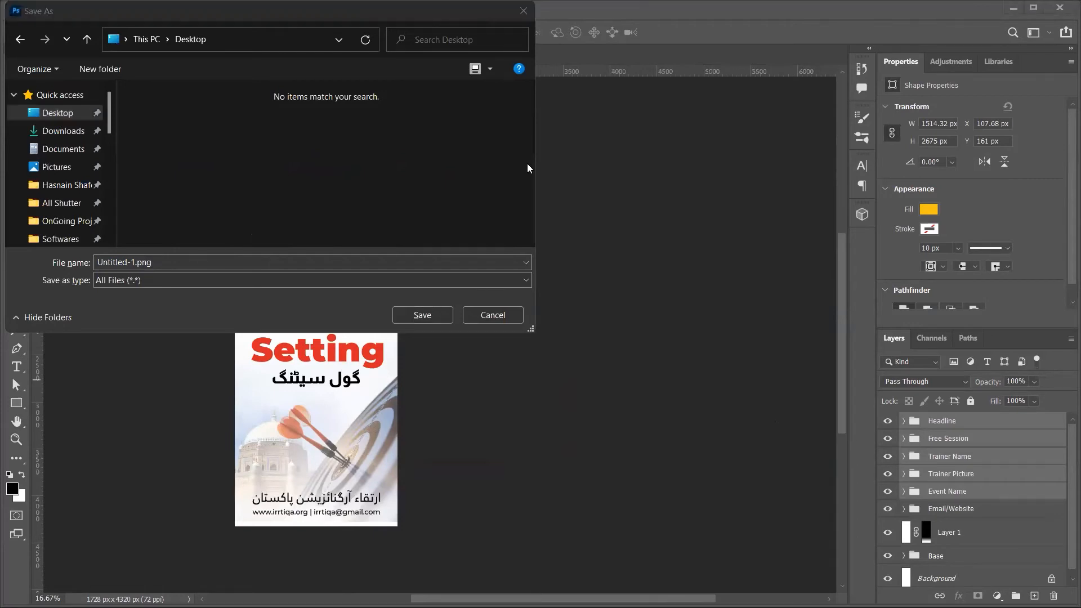
click(277, 39)
text(E:\OnGoing Projects\Local\Irrtiqa)
key(Return)
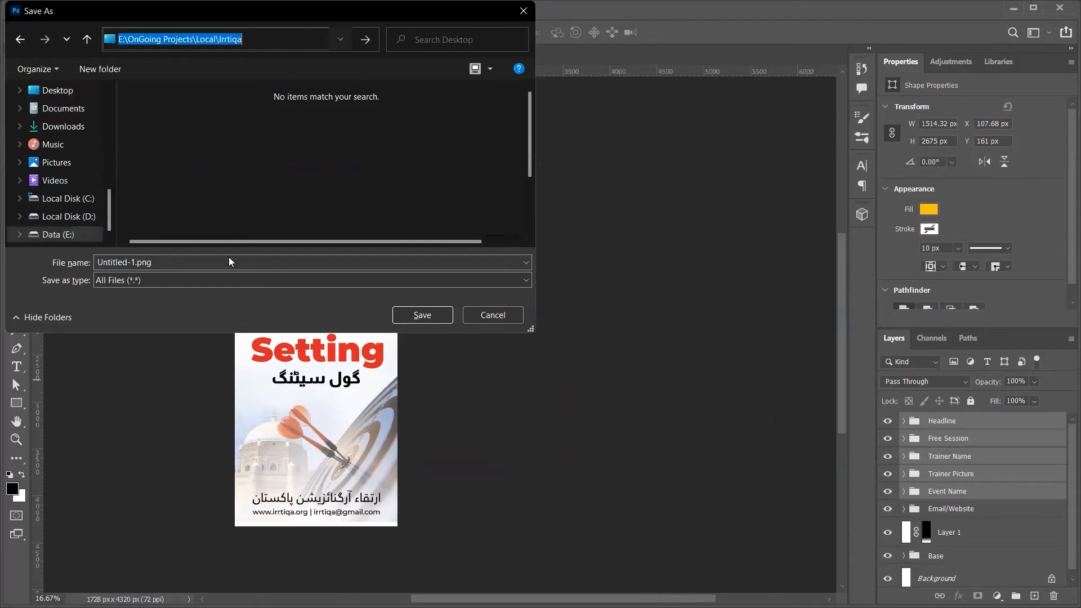
text(testing)
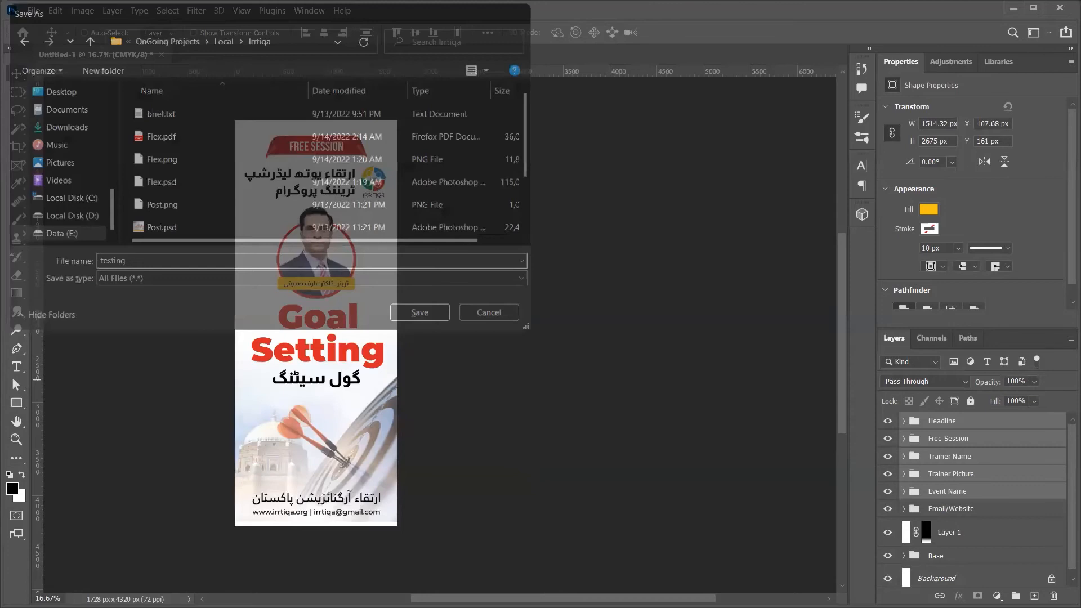
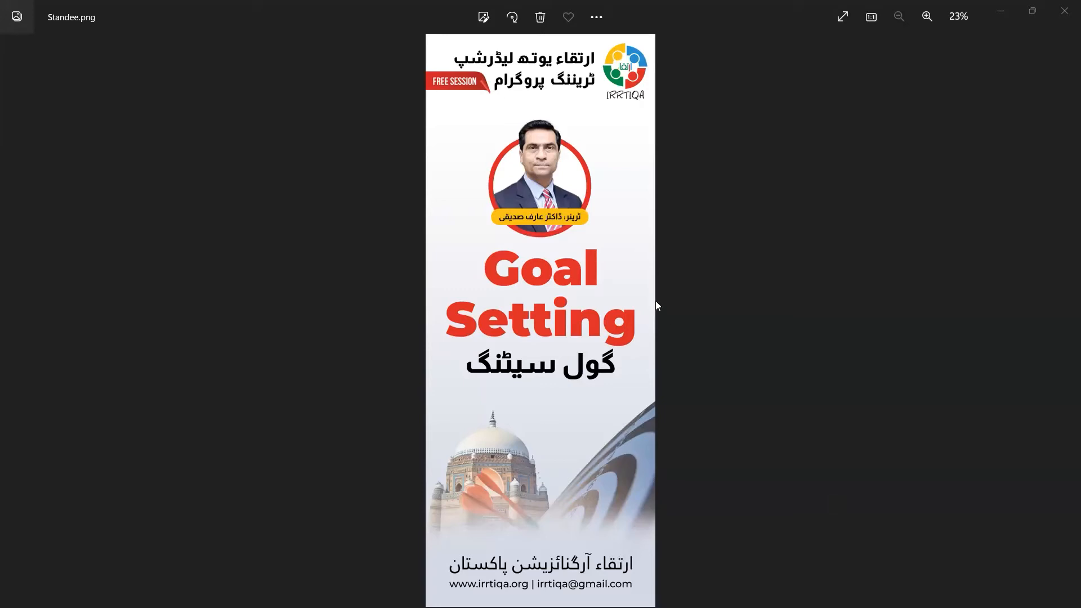
Step: Flip repeatedly between Standee.png and testing.png to compare the standee layouts, then close Photos
click(473, 85)
key(Left)
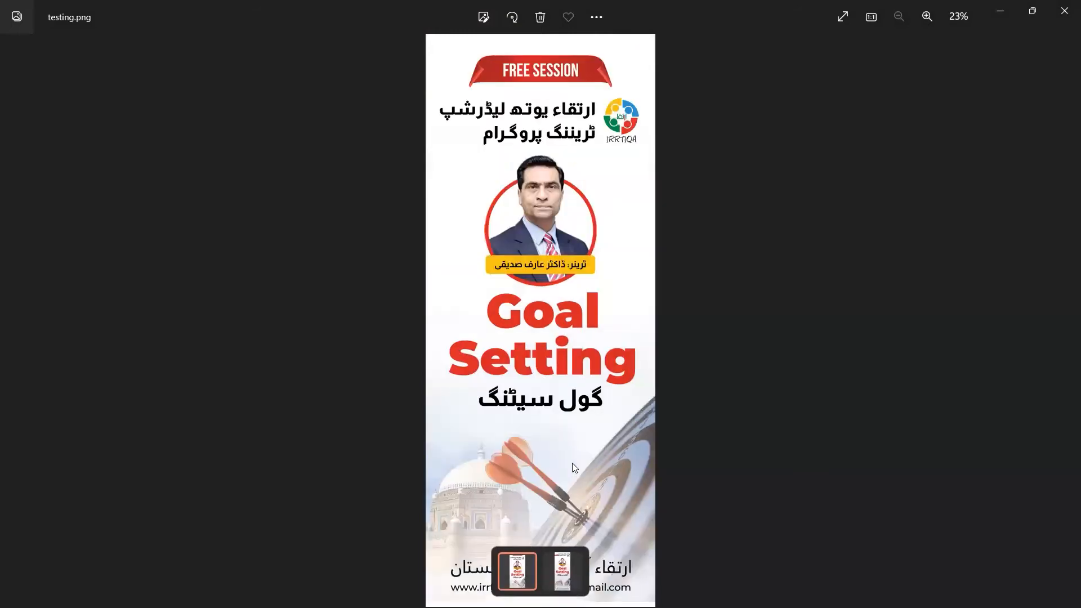
key(Right)
key(Left)
key(Right)
key(Left)
key(Right)
key(Left)
key(Right)
key(Left)
key(Right)
key(Left)
key(Right)
key(Left)
key(Right)
key(Left)
key(Right)
key(Left)
key(Right)
key(Left)
key(Right)
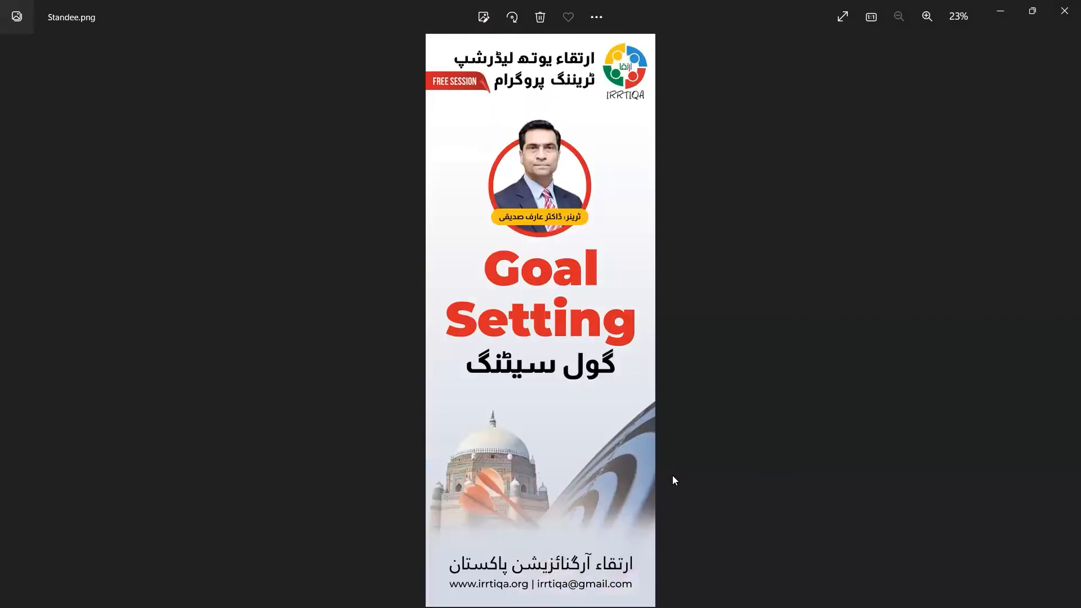
key(Left)
key(Right)
key(Left)
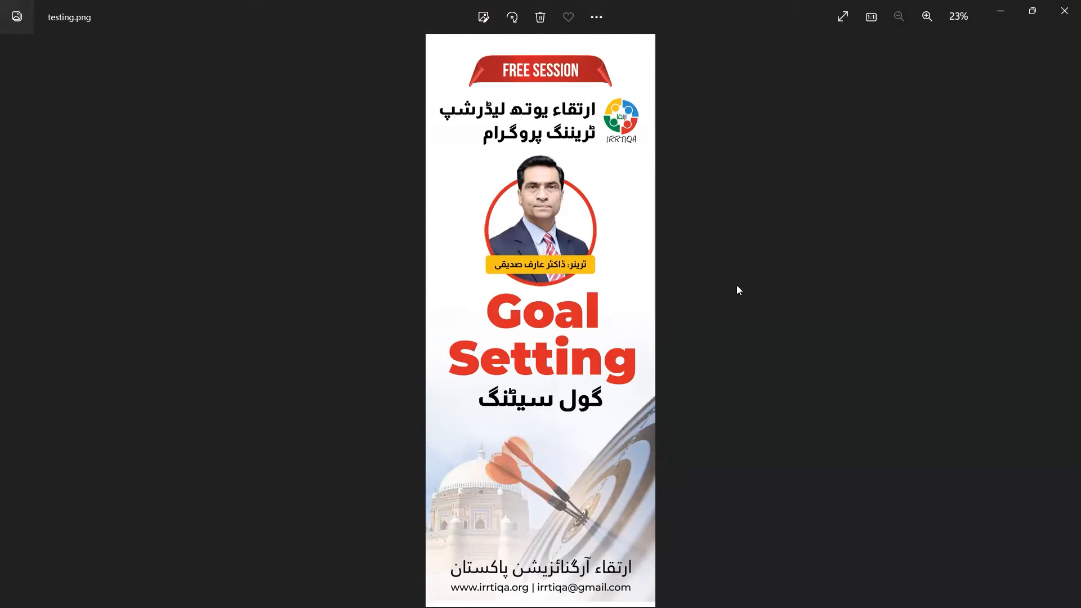
click(1064, 8)
Step: Close the Untitled-1 standee document in Photoshop without saving
click(693, 291)
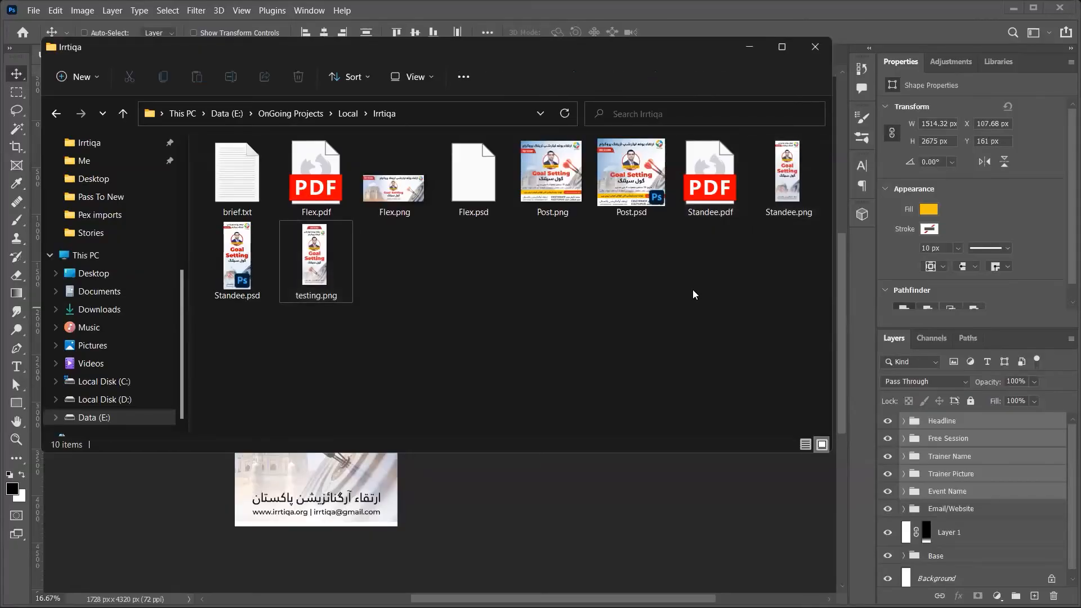
click(615, 460)
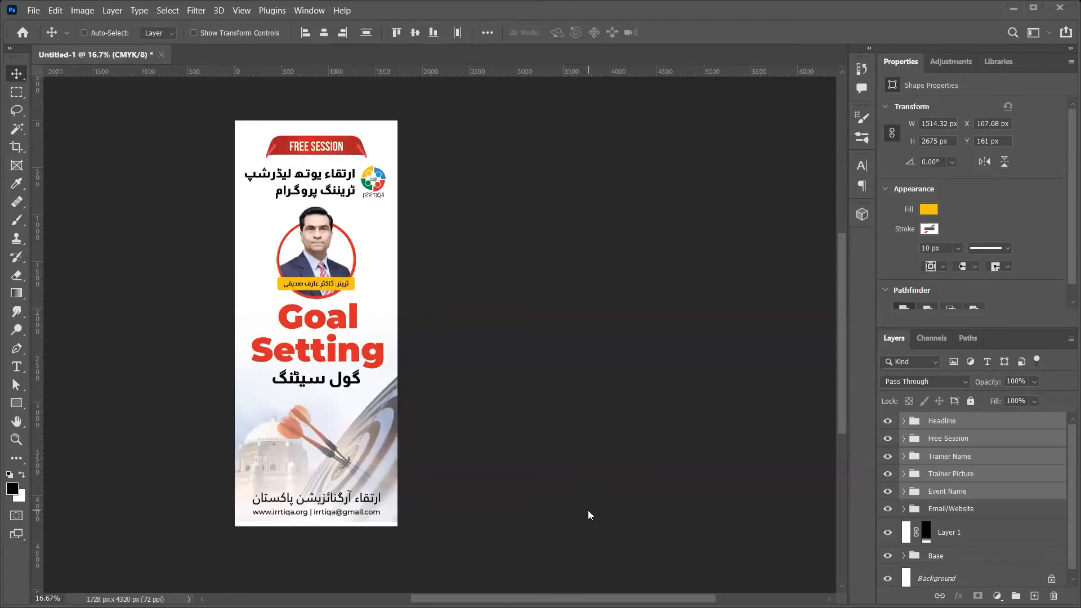
key(w)
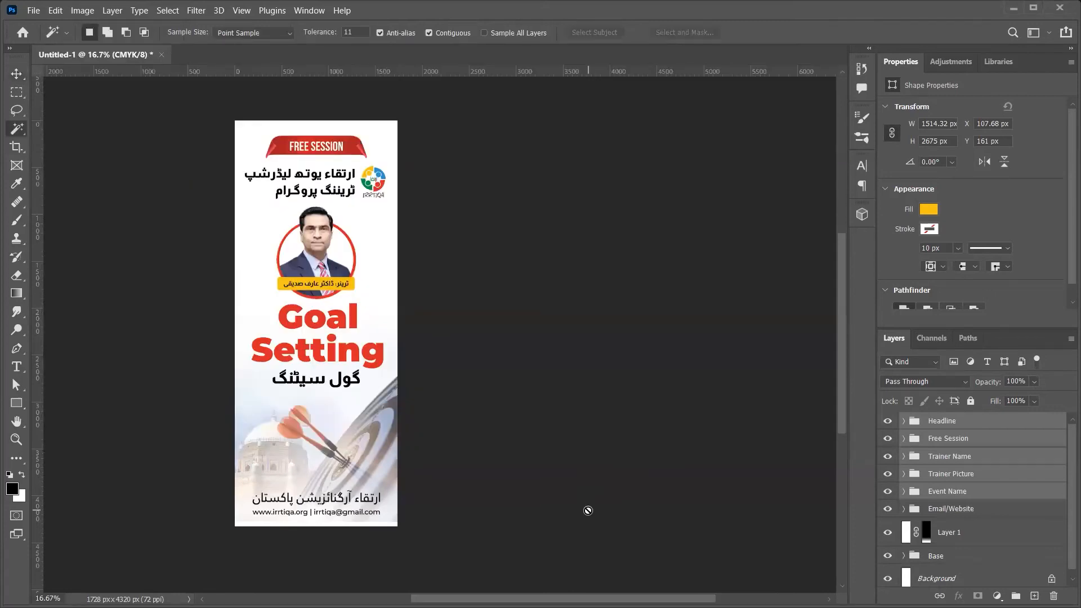
key(ctrl+w)
key(n)
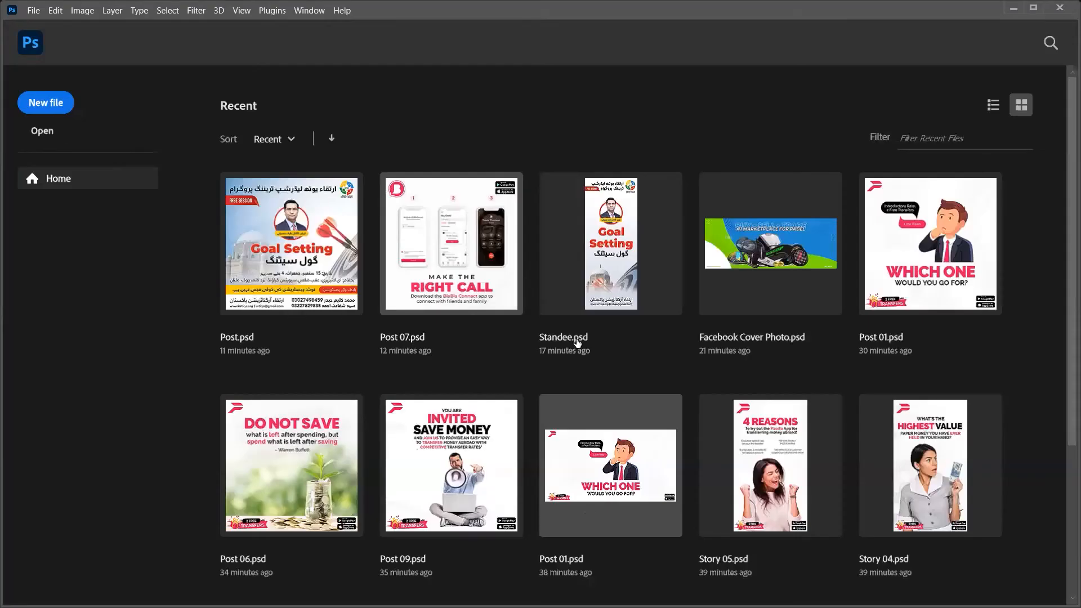
Step: Clear all Notepad notes and close it unsaved, then bring up Save As for Standee.psd
key(alt+Tab)
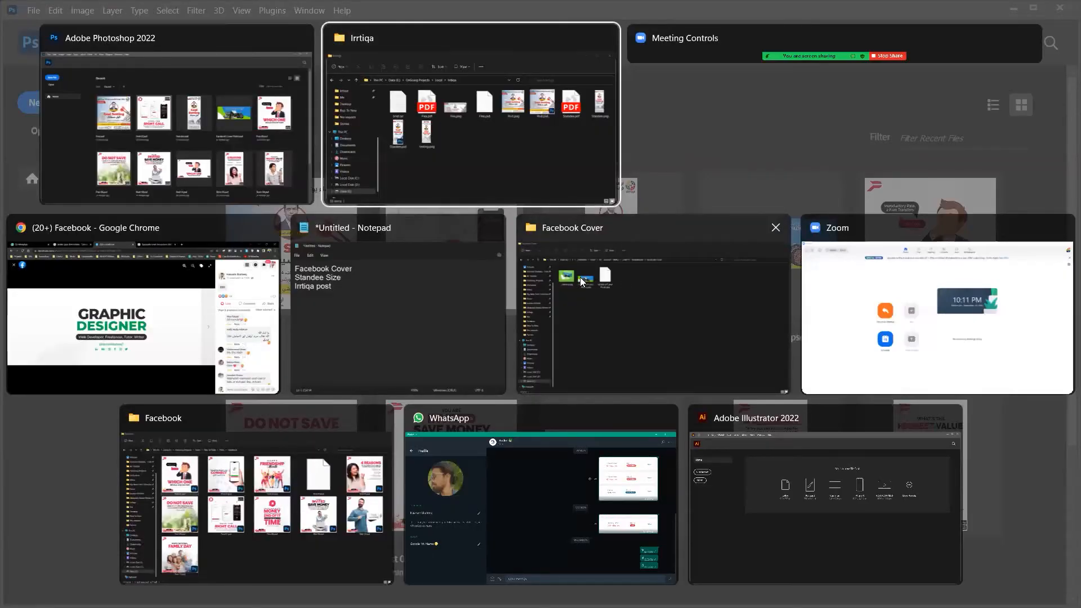
click(391, 309)
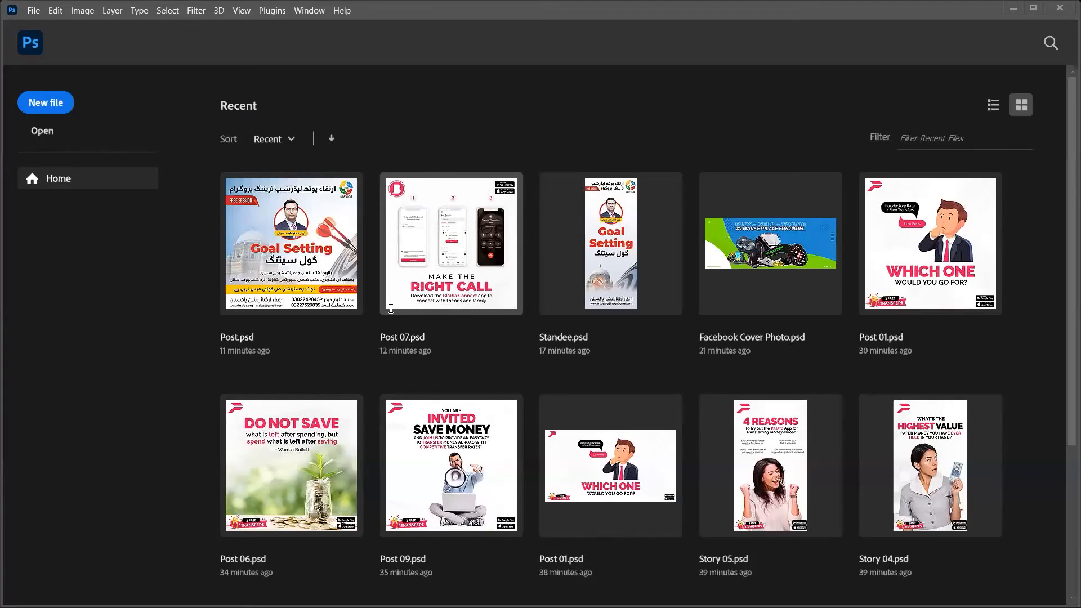
key(ctrl+a)
key(BackSpace)
key(ctrl+s)
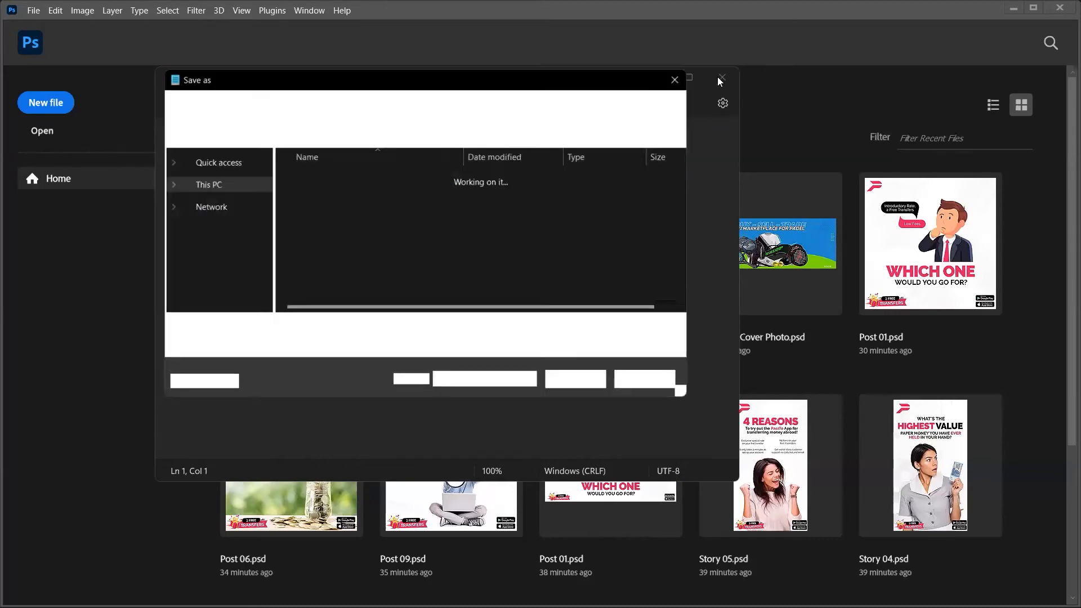
key(Escape)
click(722, 77)
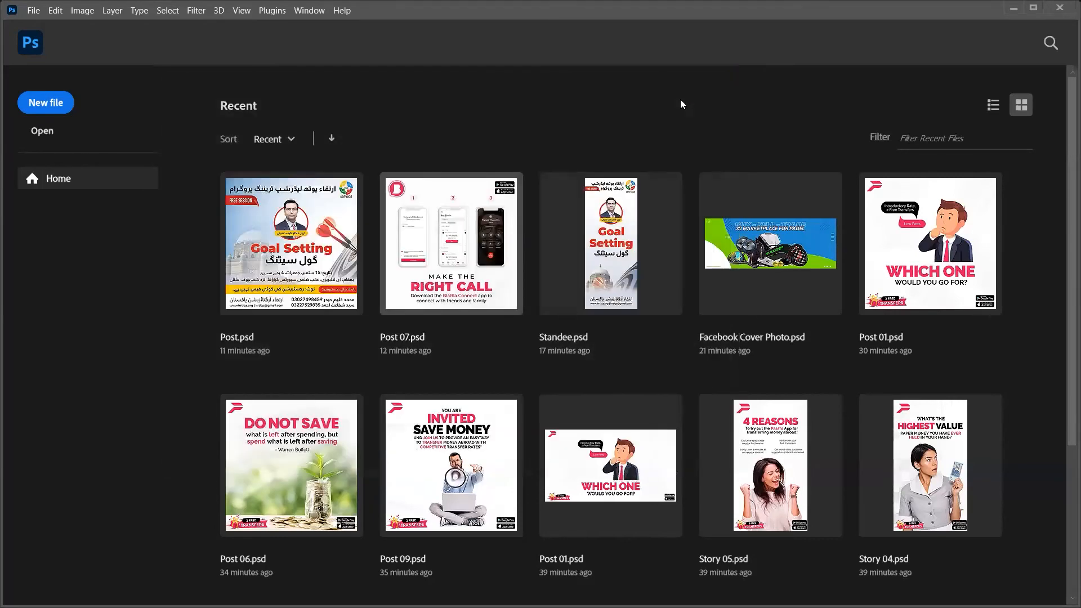
key(alt+Tab)
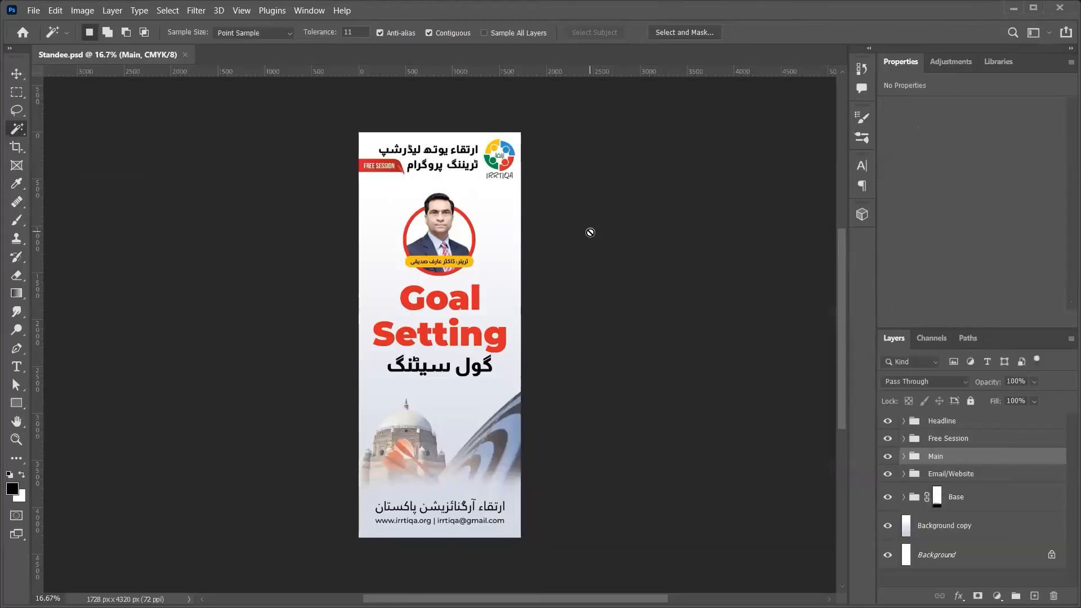
key(ctrl+shift+s)
Step: Save the standee as Photoshop PDF Standee.pdf with [High Quality Print], replacing the existing file
click(236, 279)
click(181, 309)
click(422, 376)
click(572, 312)
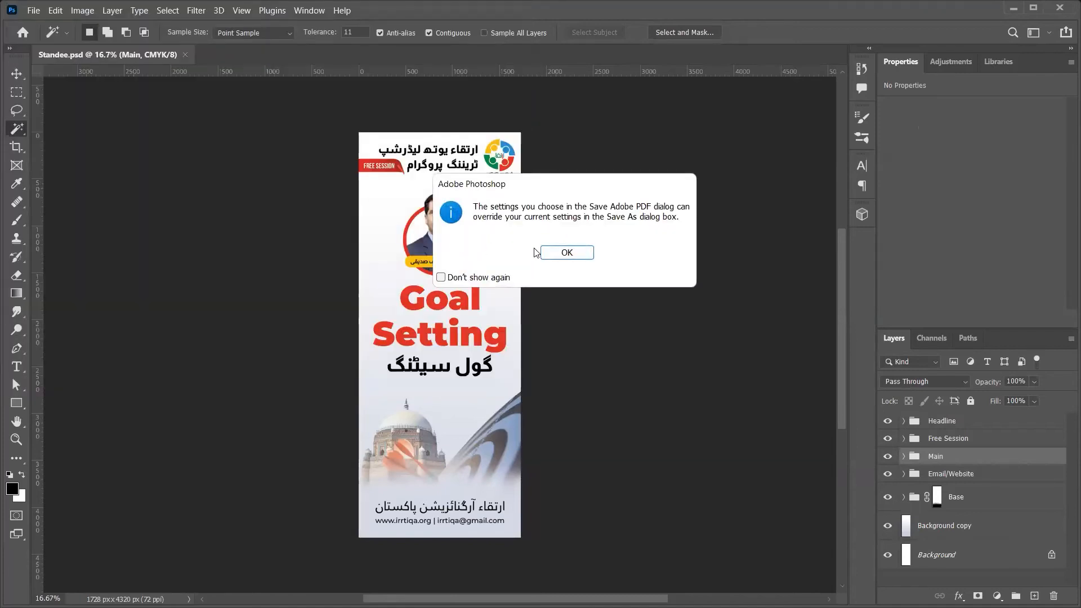
click(544, 252)
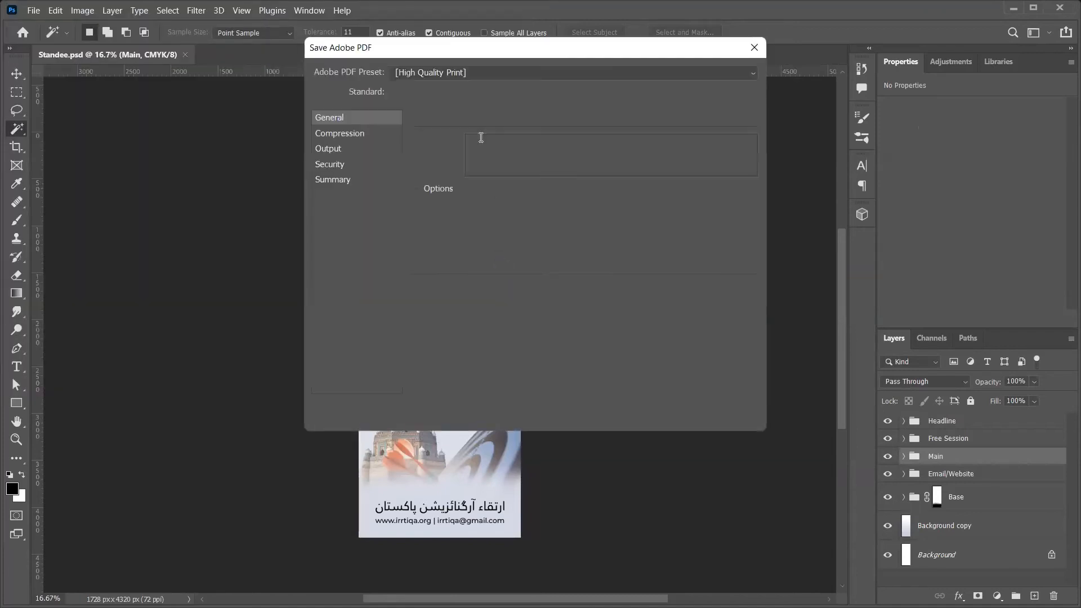
click(481, 73)
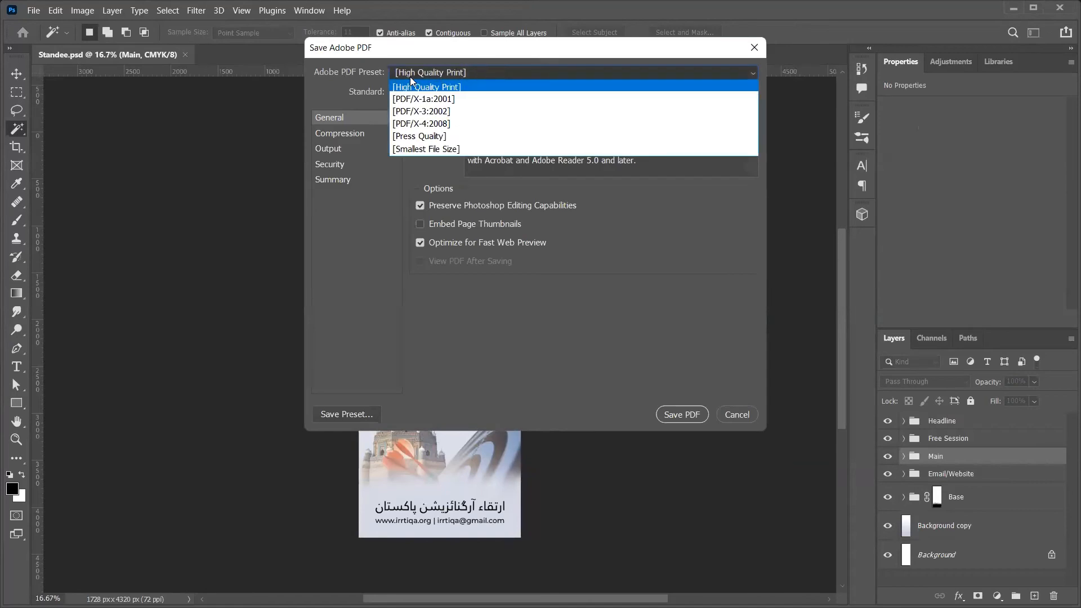
click(449, 88)
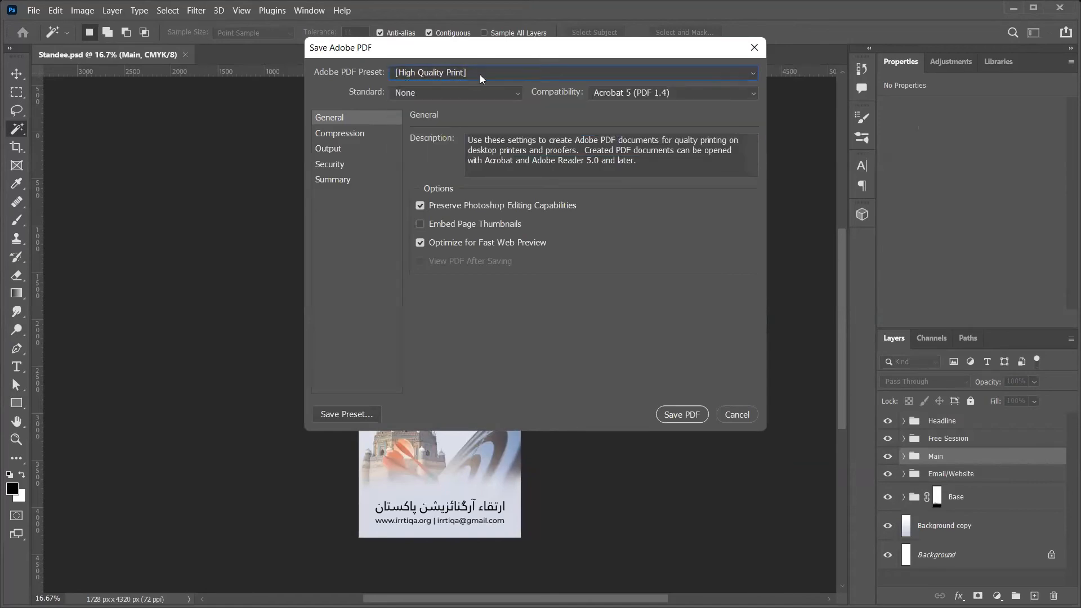
click(682, 417)
click(588, 274)
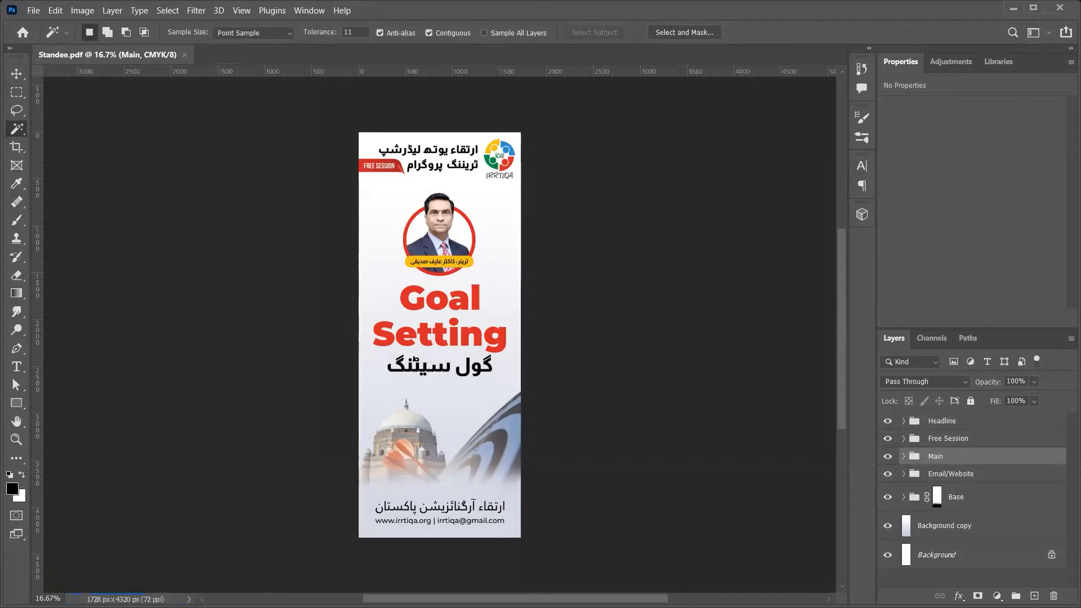
Step: Close the document and open Standee.pdf from the Irrtiqa folder, scrolling through its page in Firefox
key(ctrl+w)
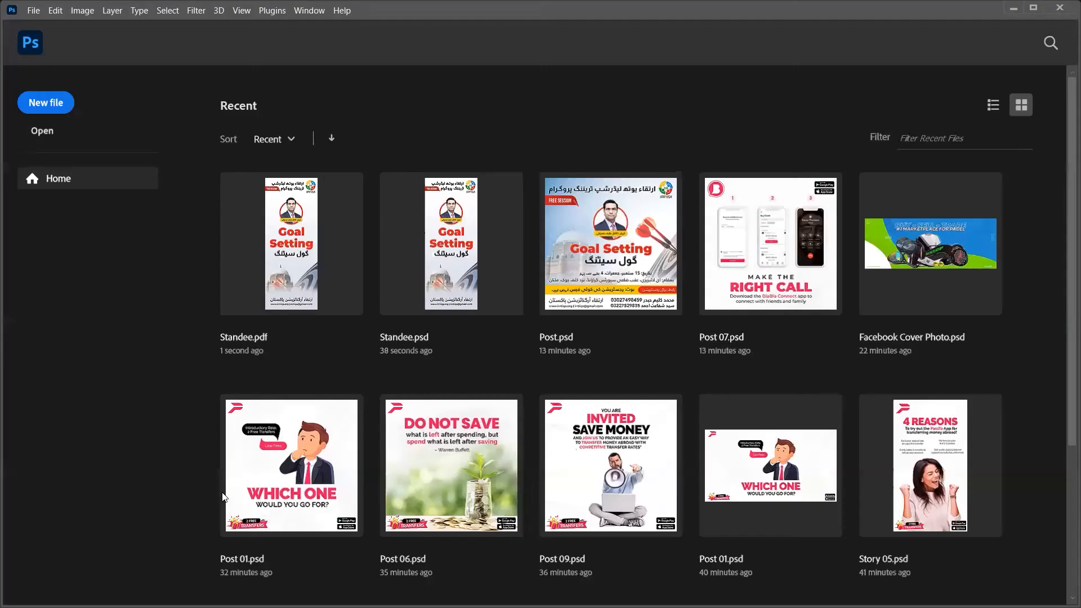
key(alt+Tab)
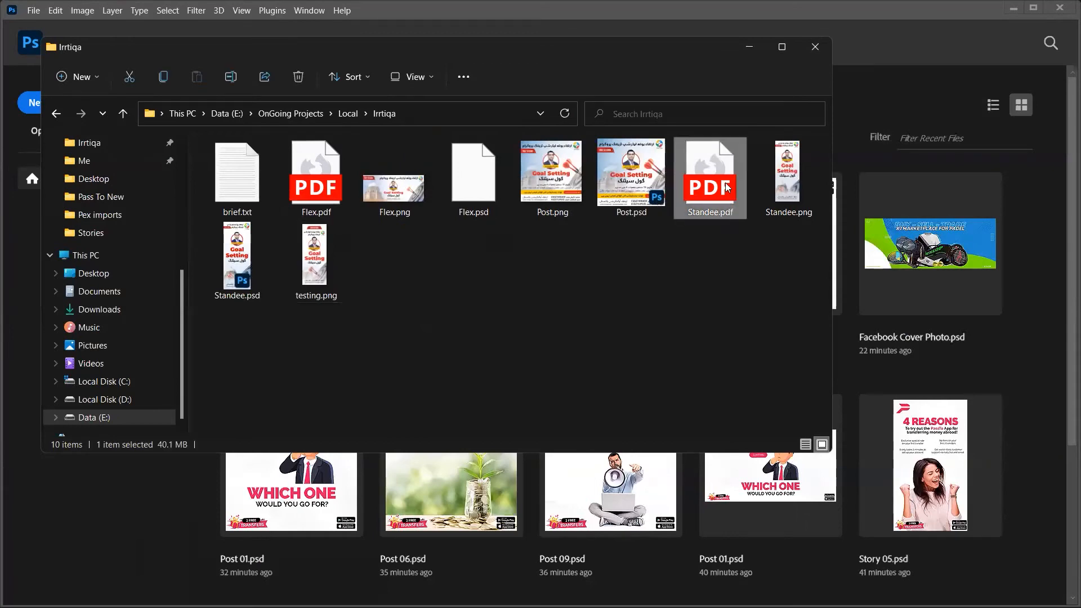
double_click(728, 188)
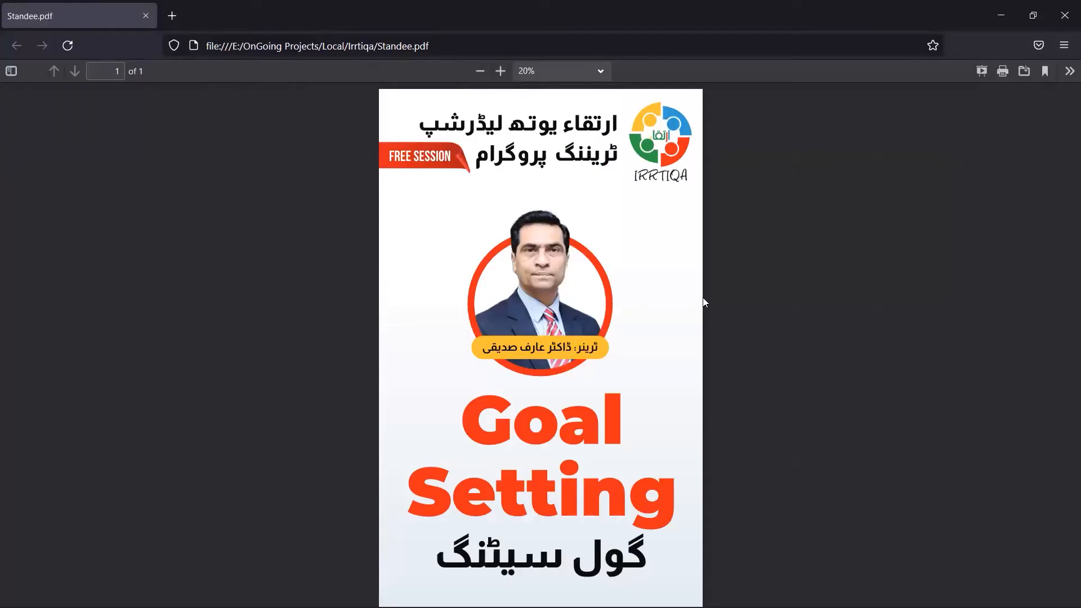
scroll(685, 315, down, 5)
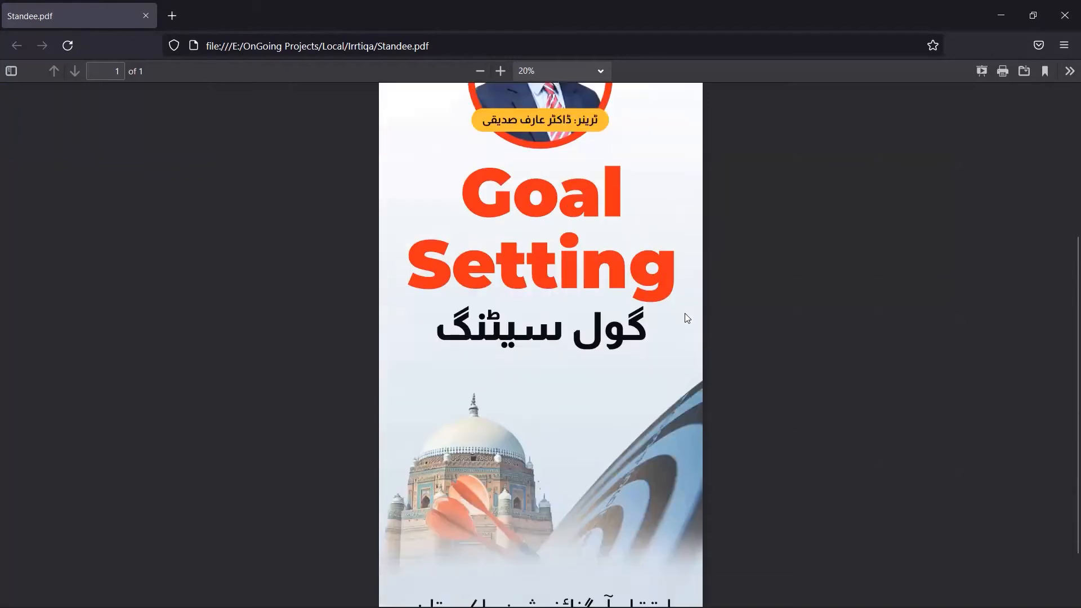
scroll(685, 313, up, 5)
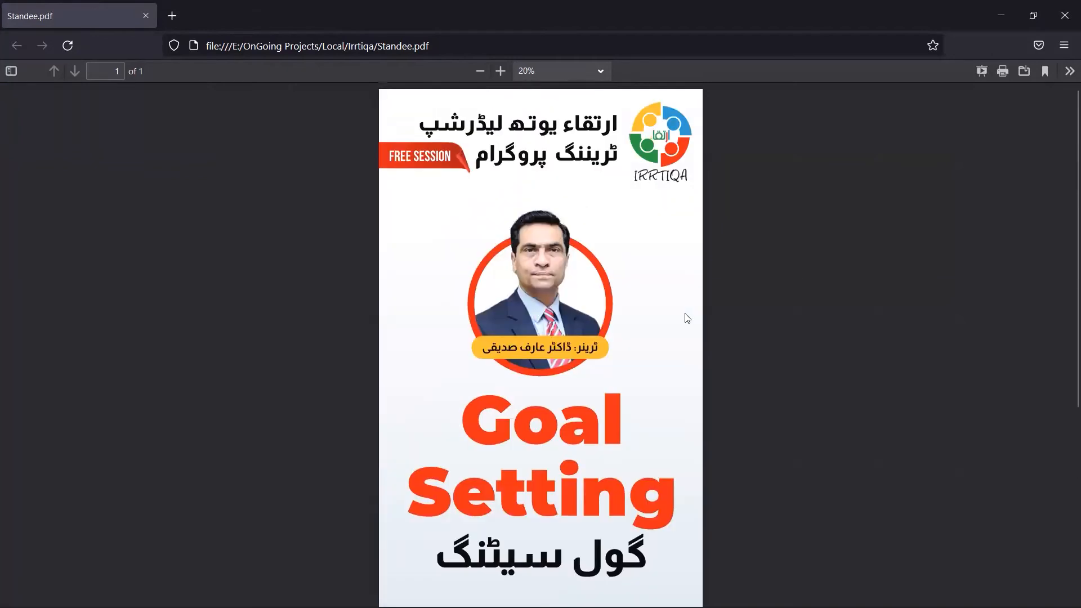
scroll(684, 313, down, 5)
scroll(685, 317, up, 5)
scroll(687, 318, down, 5)
scroll(686, 318, up, 5)
scroll(687, 318, down, 2)
scroll(687, 318, up, 2)
Step: Close the PDF, open the 'Goal Setting Seminar | Flex and Standee' email, then close its tab
click(1062, 13)
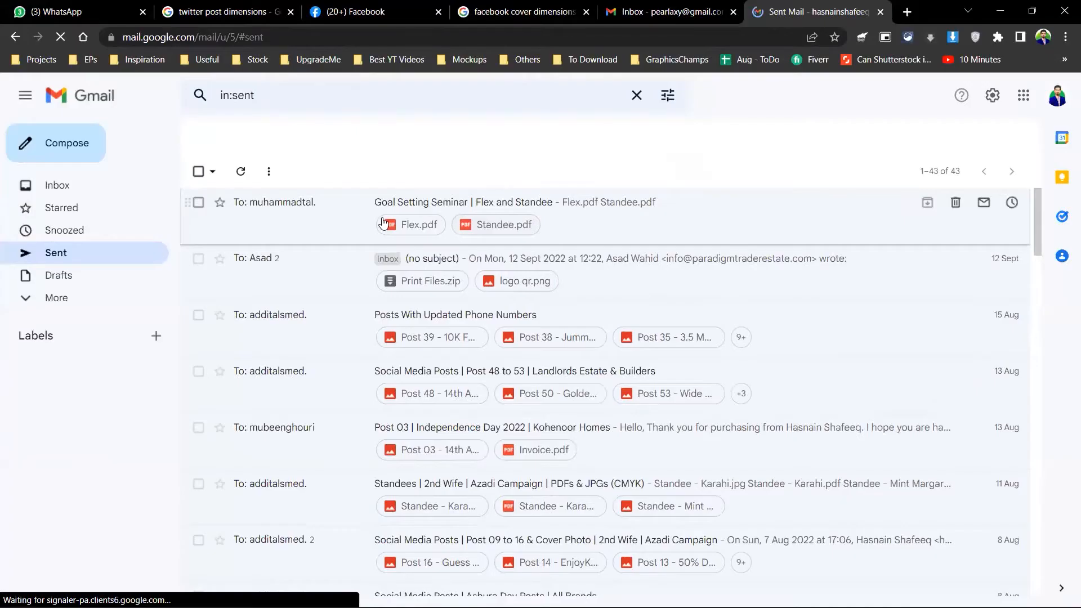
click(363, 222)
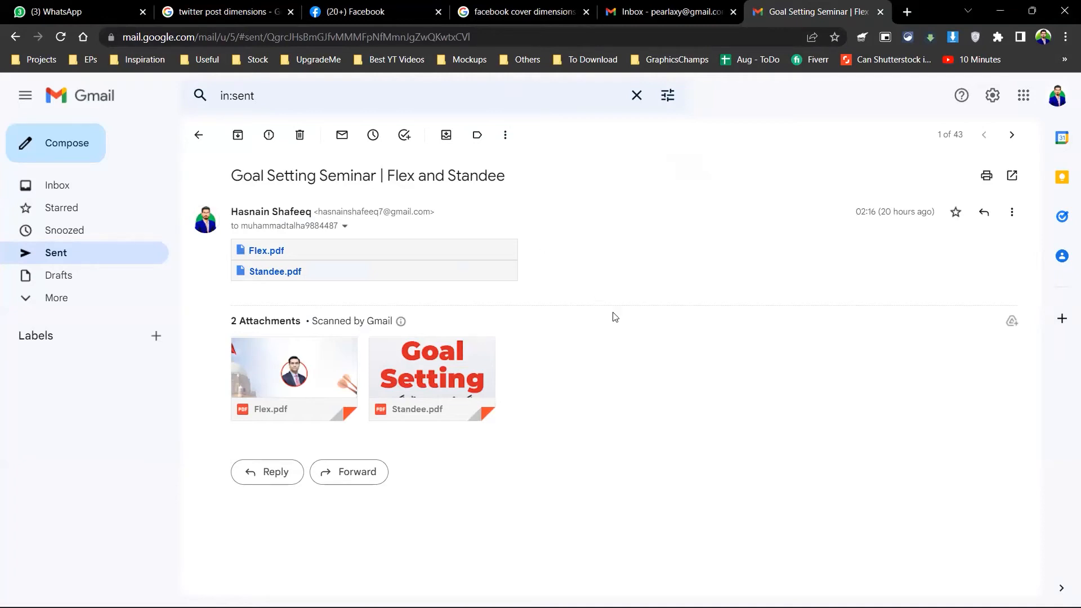
key(ctrl+w)
key(ctrl+w)
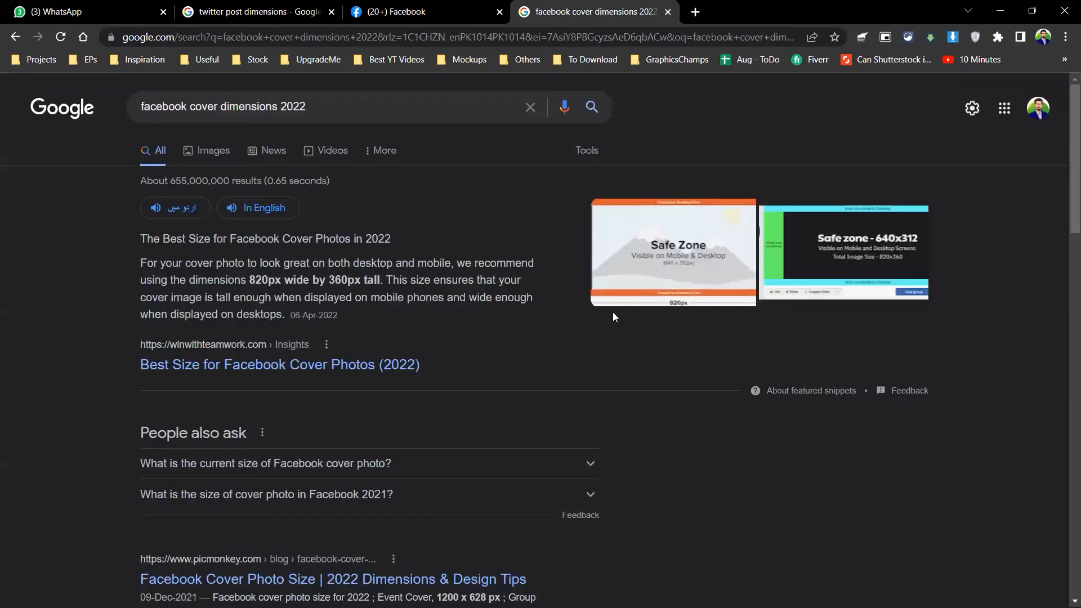
key(alt+Tab)
Step: Switch to the Facebook post designs folder and open Post 01.psd in Photoshop
click(435, 338)
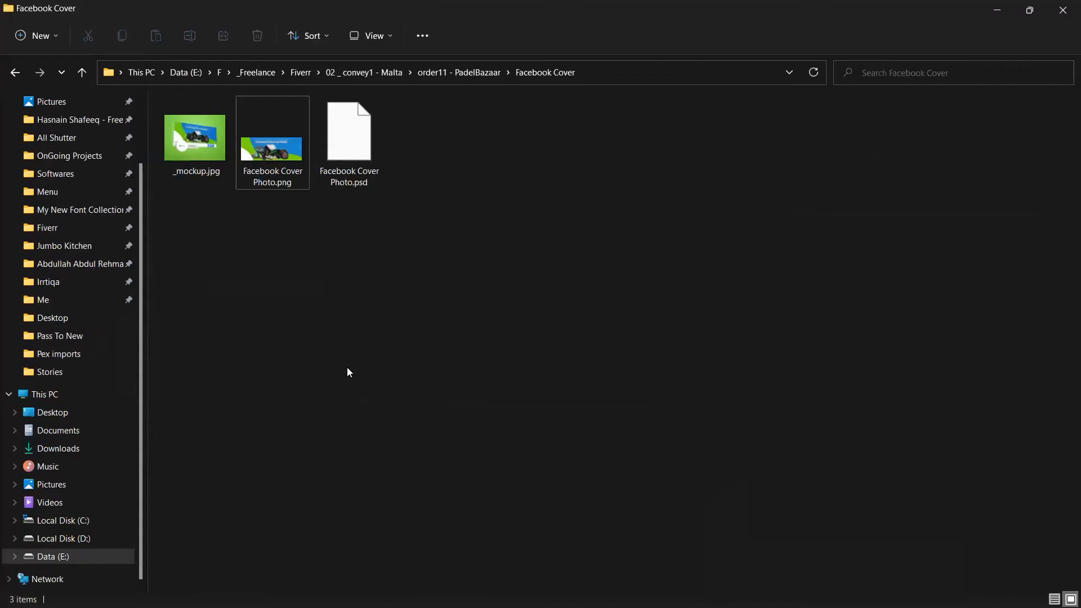
key(alt+Tab)
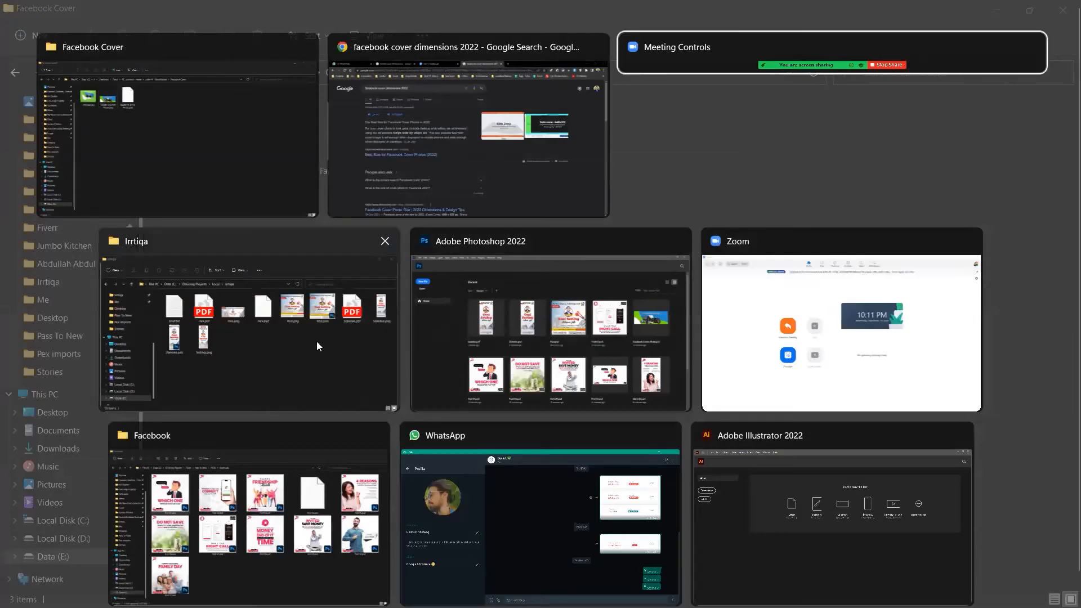
click(254, 539)
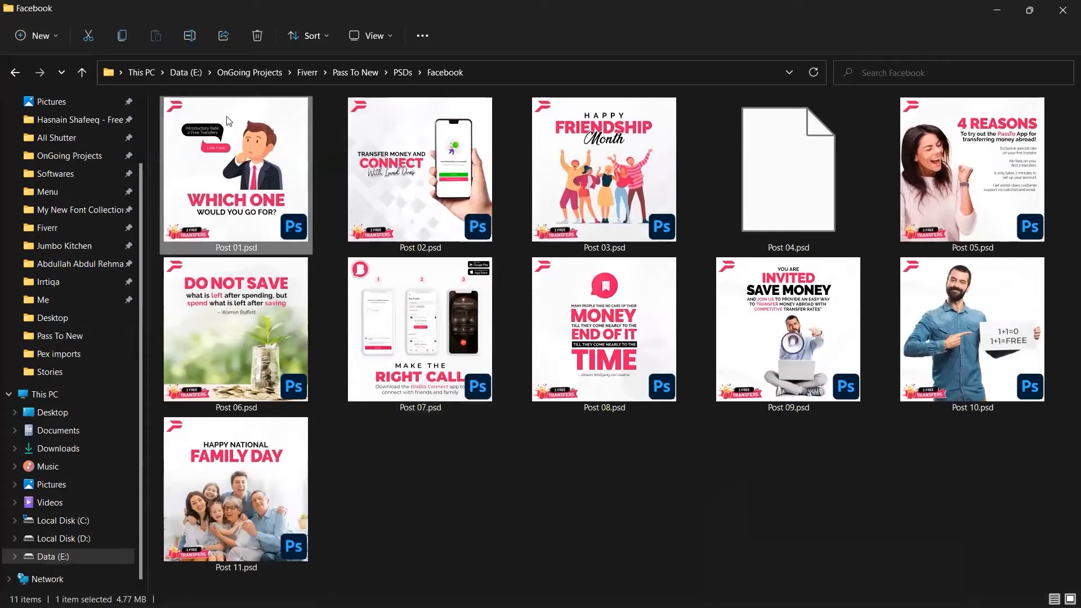
double_click(228, 121)
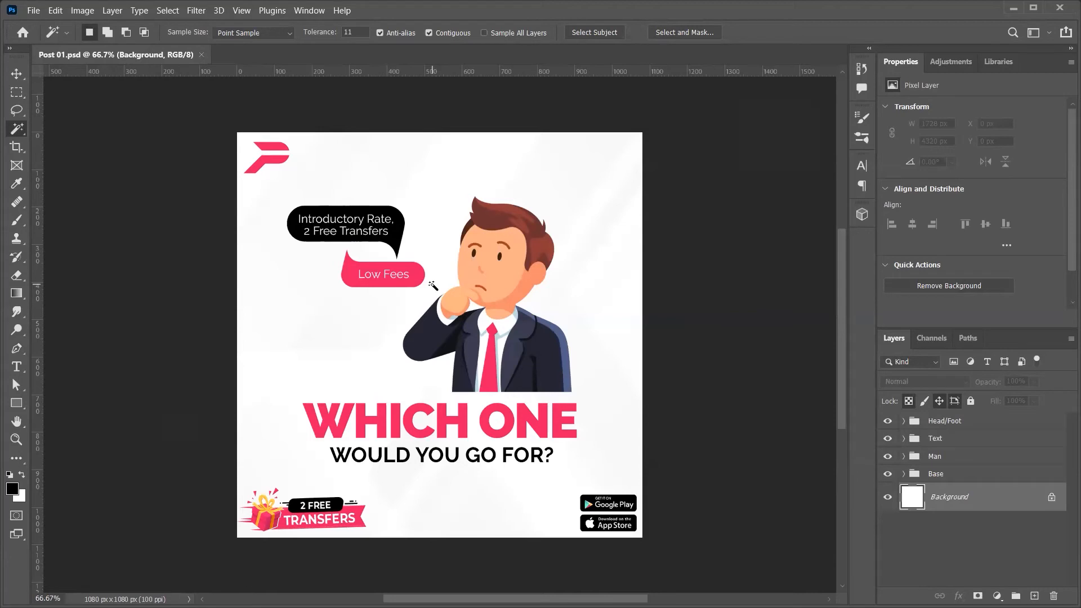
Step: Add a top text layer holding the pasted designer's name and hide the Head/Foot, Text, Man and Base groups
key(t)
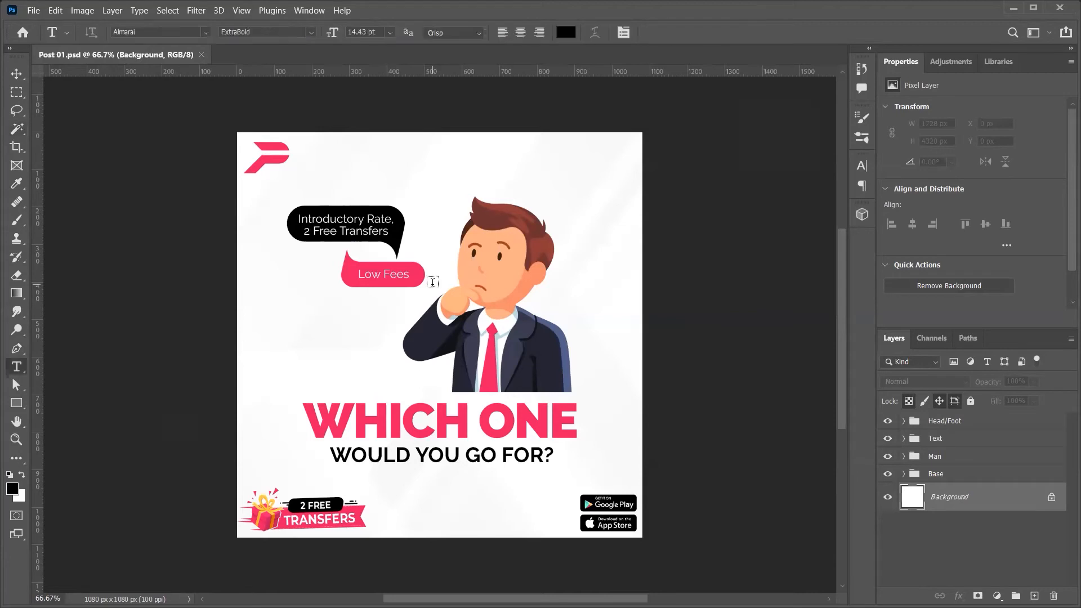
click(416, 195)
key(ctrl+Return)
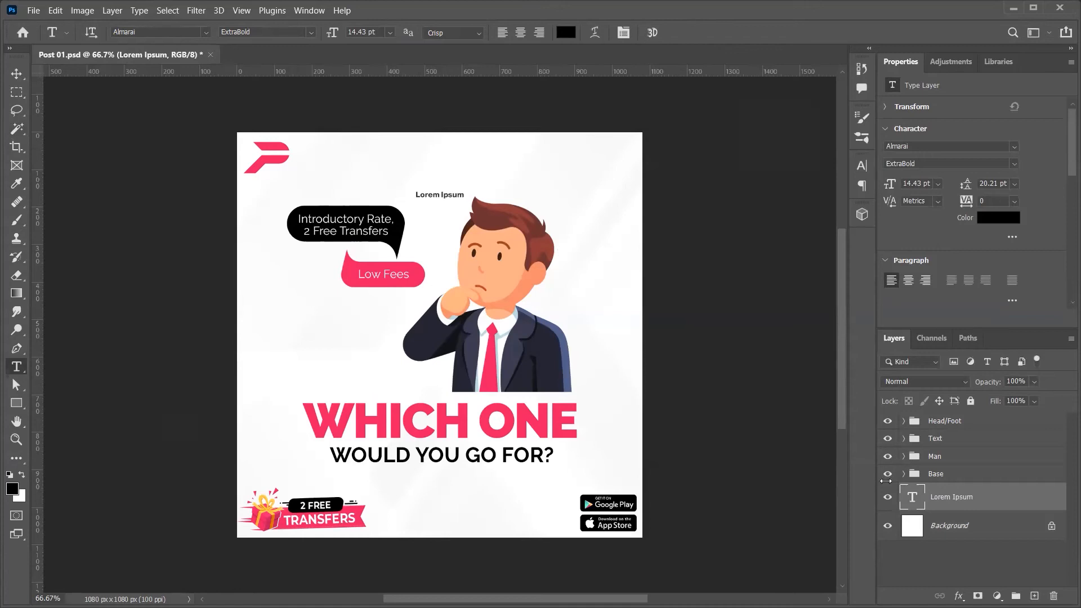
drag(895, 477, 887, 423)
key(ctrl+shift+bracketright)
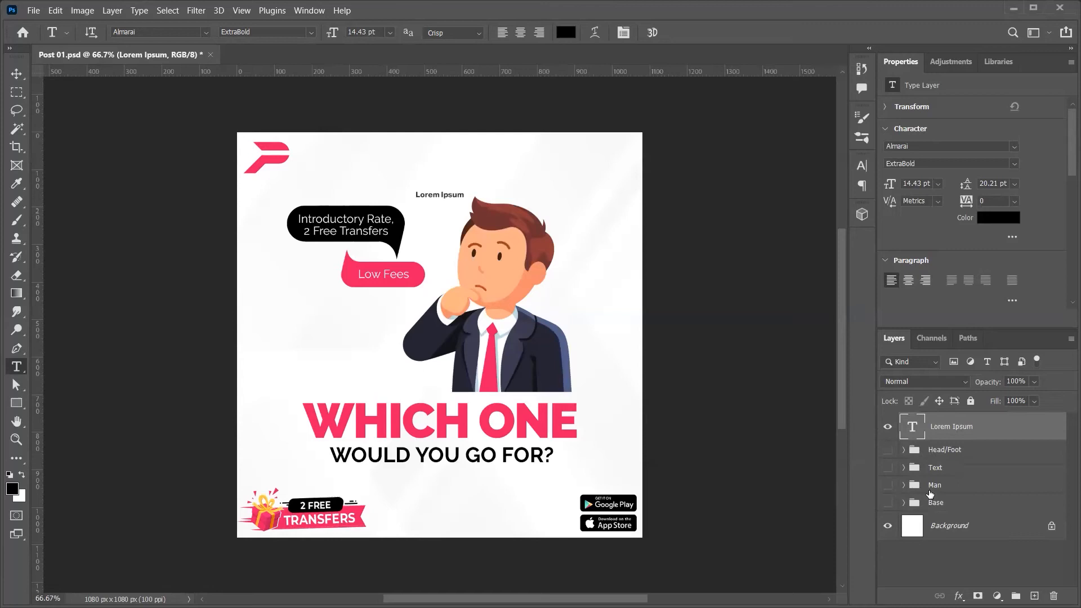
click(449, 194)
key(ctrl+a)
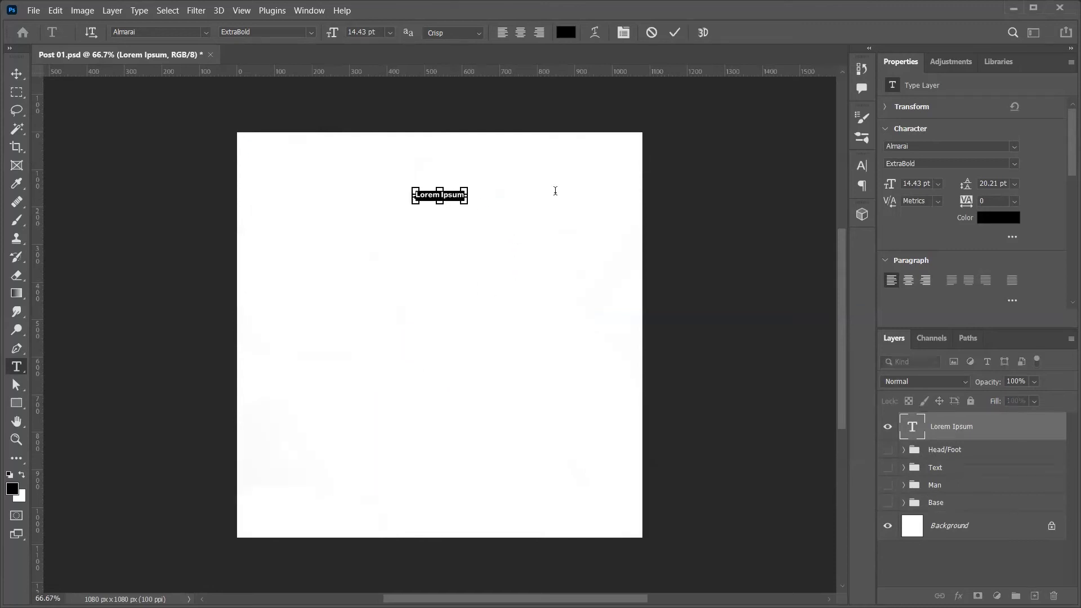
key(ctrl+Return)
Step: Place the name near the top-left and add two staggered copies toward the centre and right
key(v)
drag(455, 215, 304, 293)
key(t)
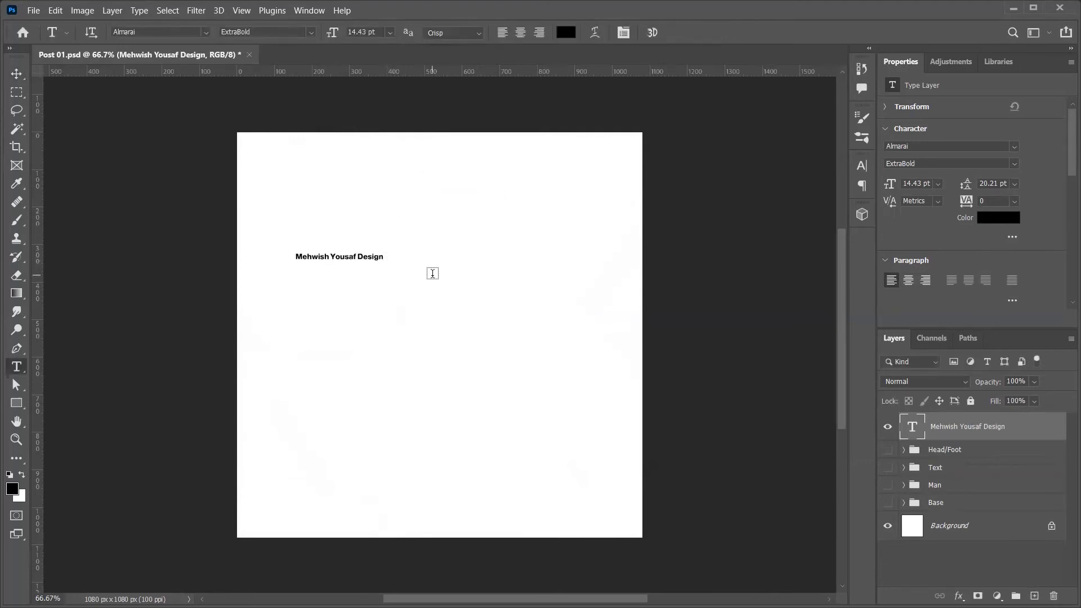
key(v)
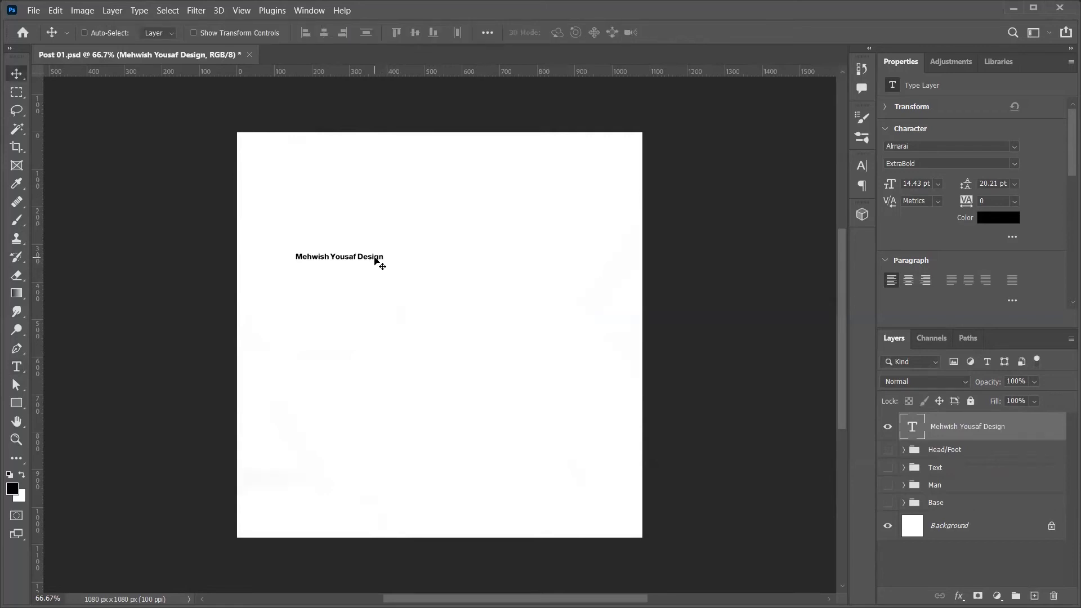
drag(357, 256, 311, 166)
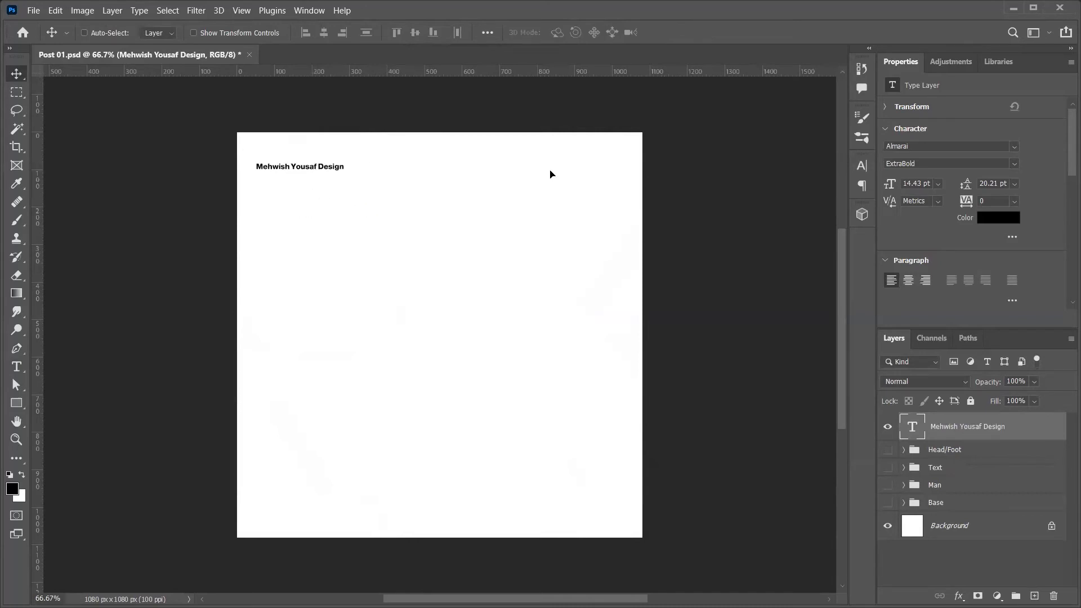
drag(308, 171, 425, 251)
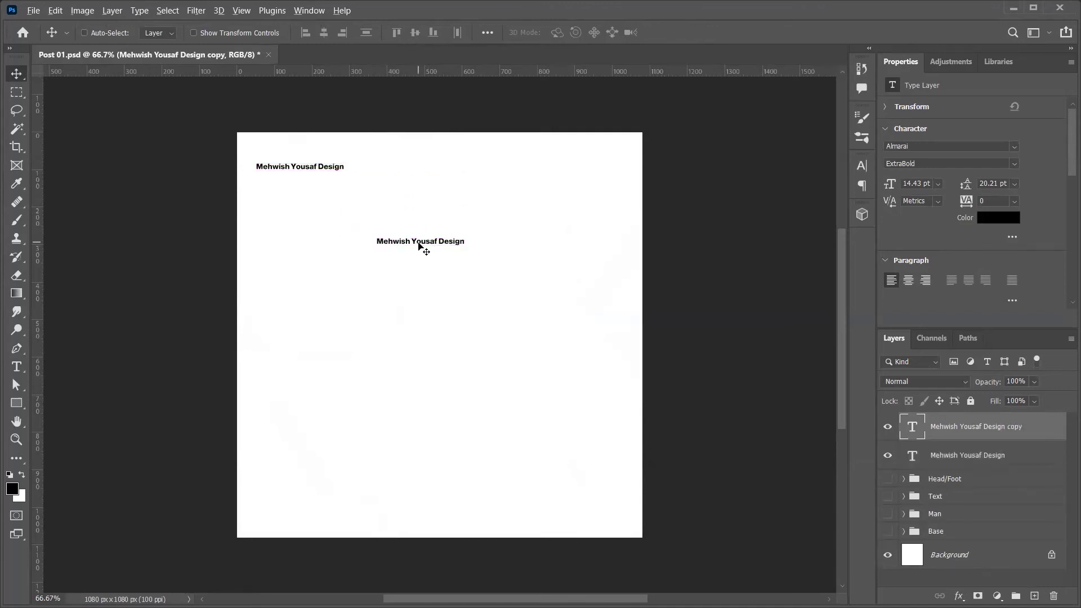
drag(501, 313, 561, 330)
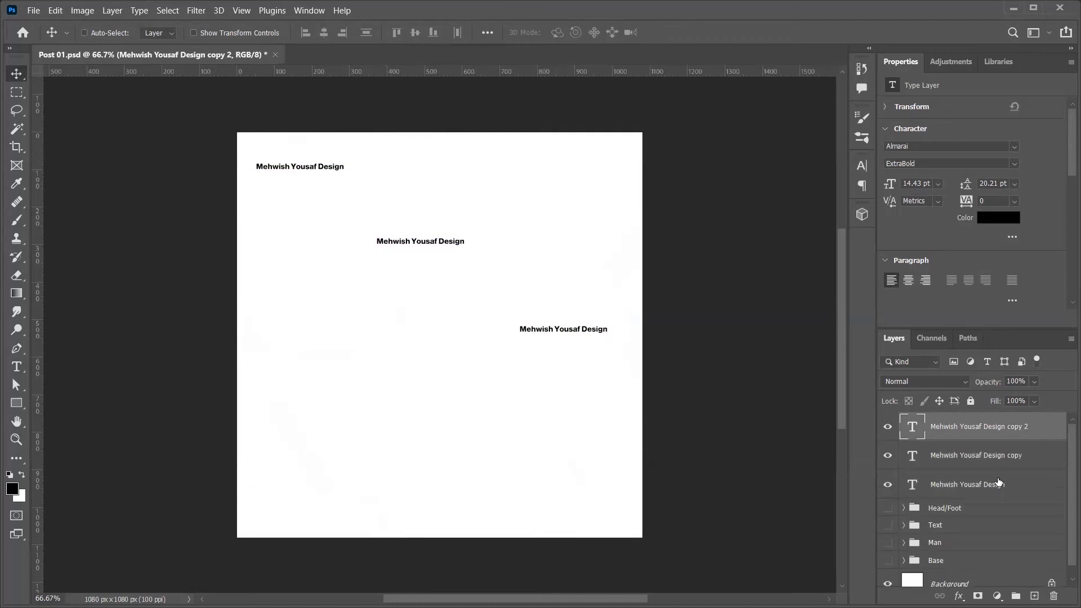
Step: Group the three text layers and duplicate the group lower on the canvas
key(ctrl+alt+a)
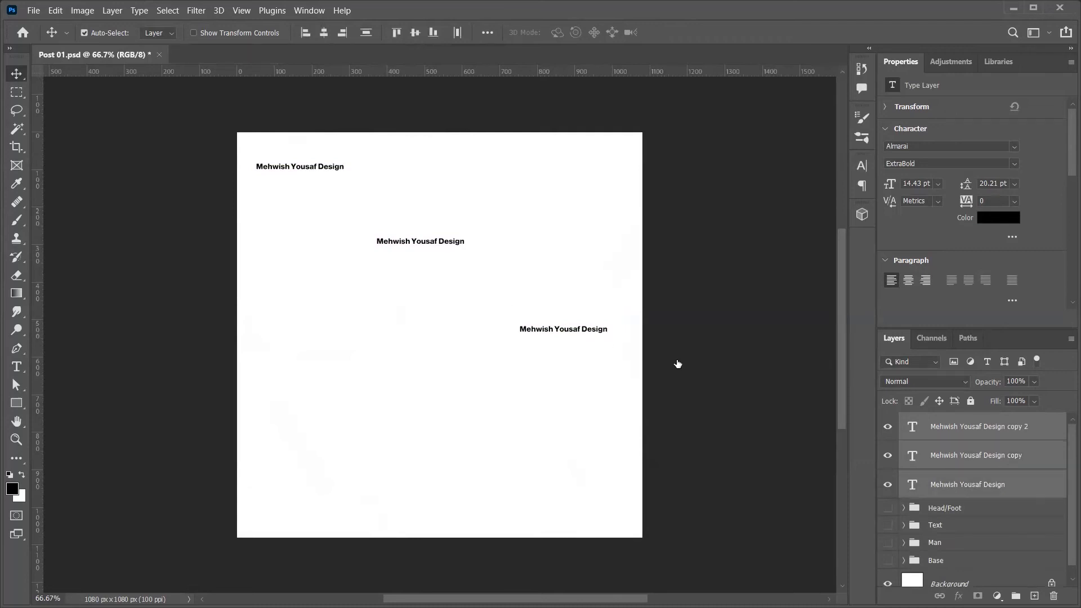
key(ctrl+g)
drag(557, 252, 574, 536)
Step: Duplicate the text group once more, select all four groups in Layers, and merge them
drag(573, 397, 609, 399)
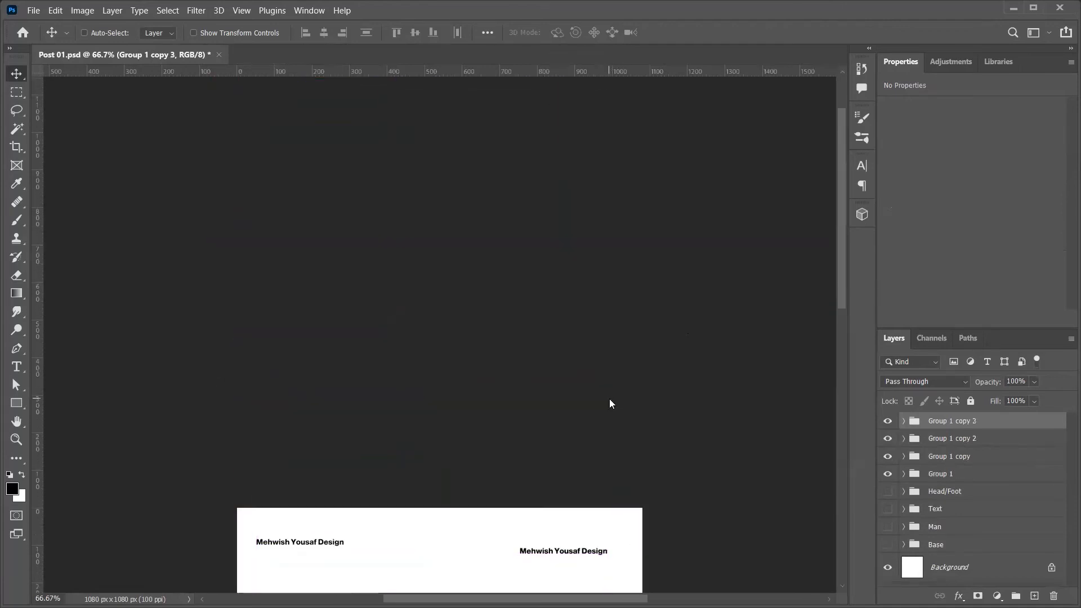
scroll(609, 398, down, 5)
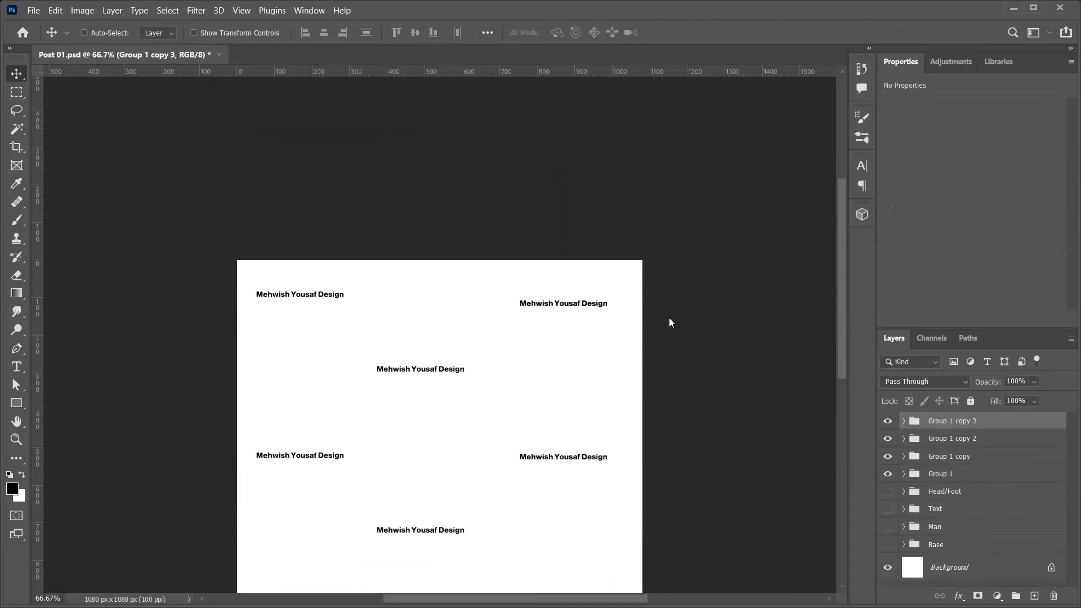
scroll(580, 255, down, 2)
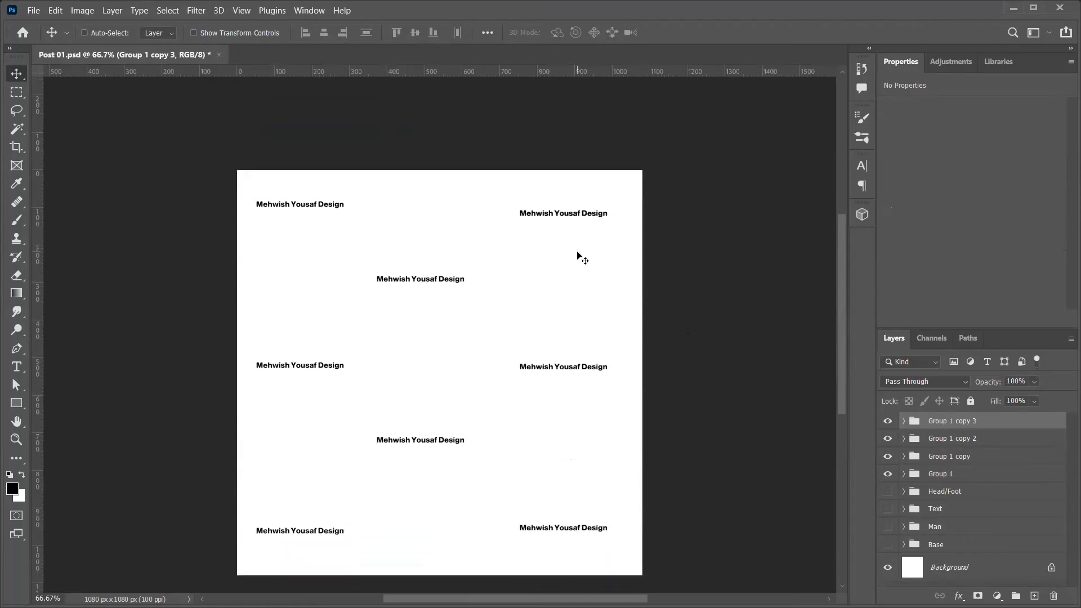
shift+click(989, 473)
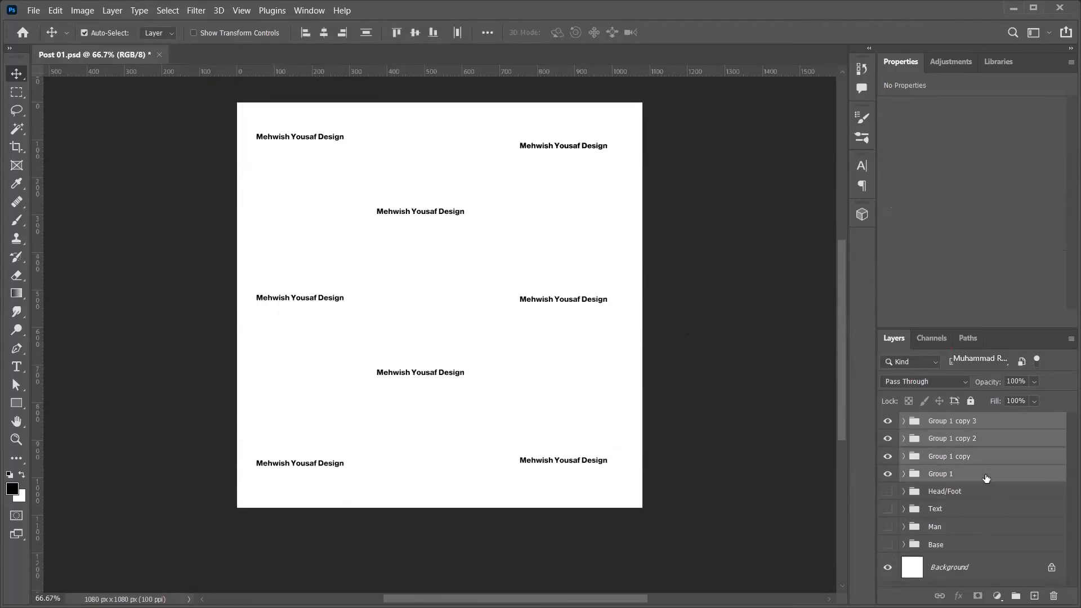
key(ctrl+e)
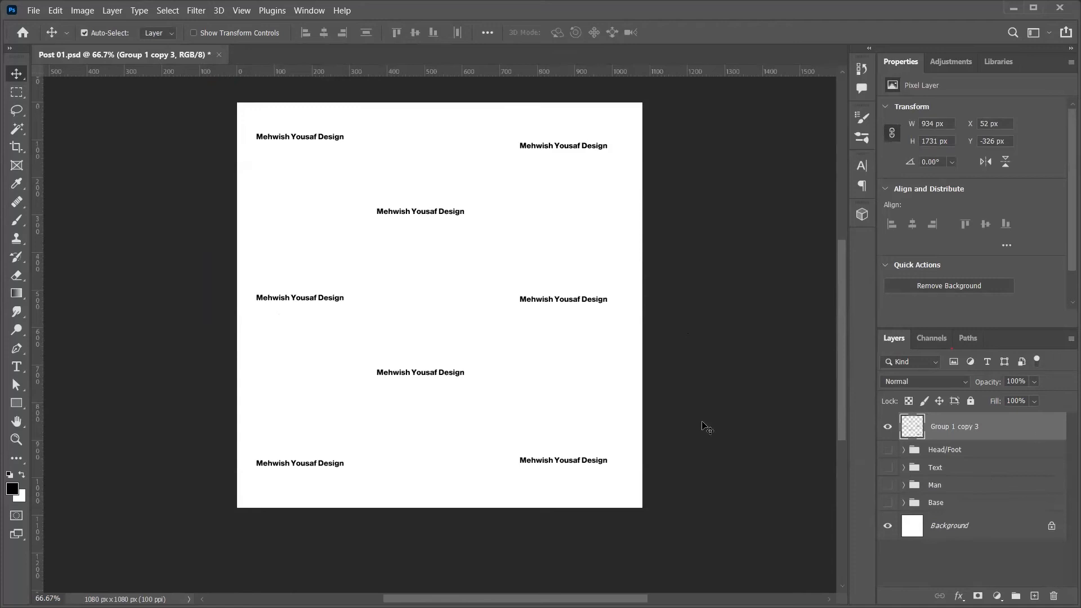
Step: Rotate the merged text layer diagonally, scale it to about 120% and nudge it right and down
key(ctrl+t)
drag(188, 259, 336, 348)
drag(631, 561, 669, 605)
drag(585, 485, 601, 490)
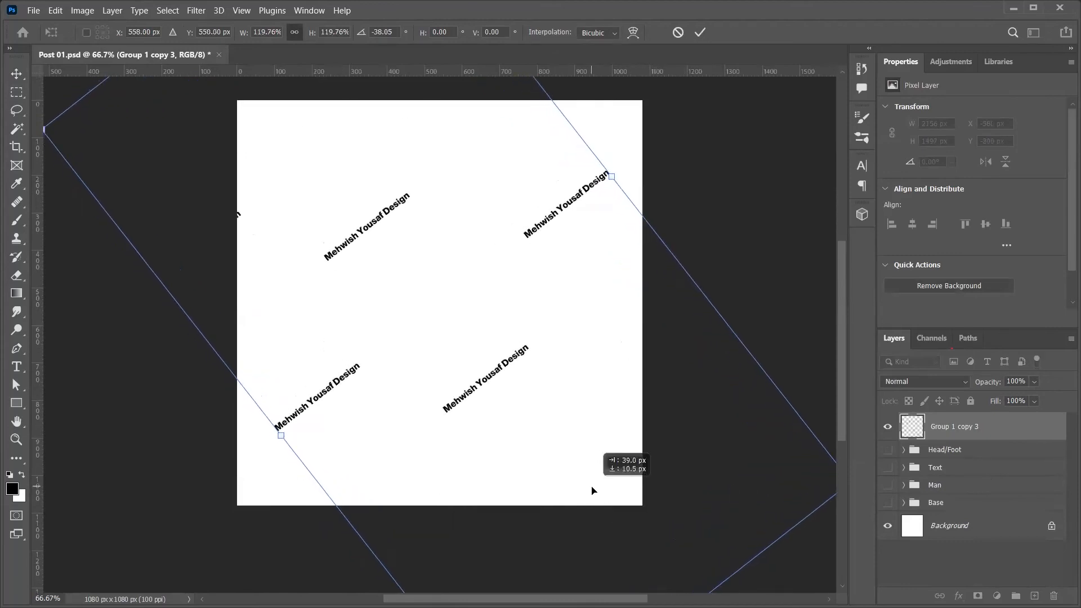
key(Return)
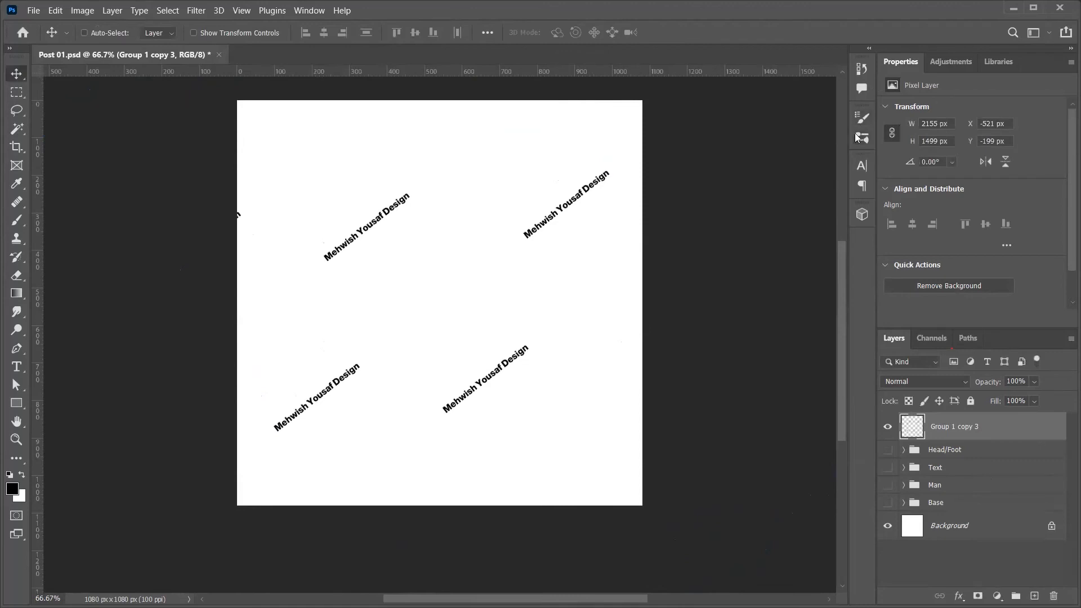
Step: Rename the merged layer 'Watermark' and make the post's artwork groups visible again
key(w)
key(a)
double_click(954, 427)
text(Watermark)
key(Return)
drag(888, 449, 891, 501)
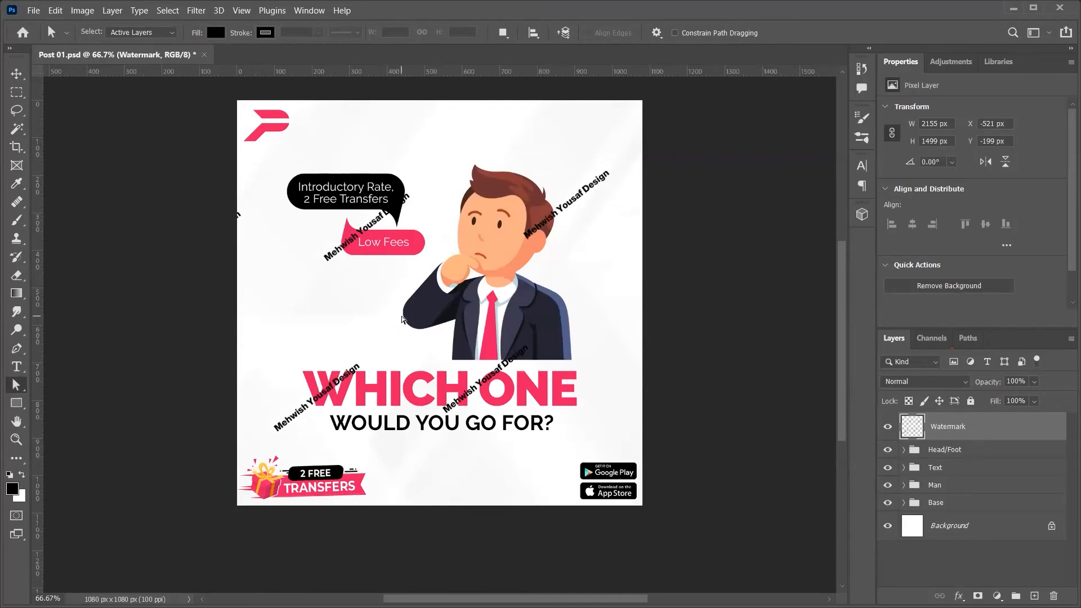
Step: Move the watermark up slightly and set its opacity to 50%
key(v)
drag(401, 288, 400, 271)
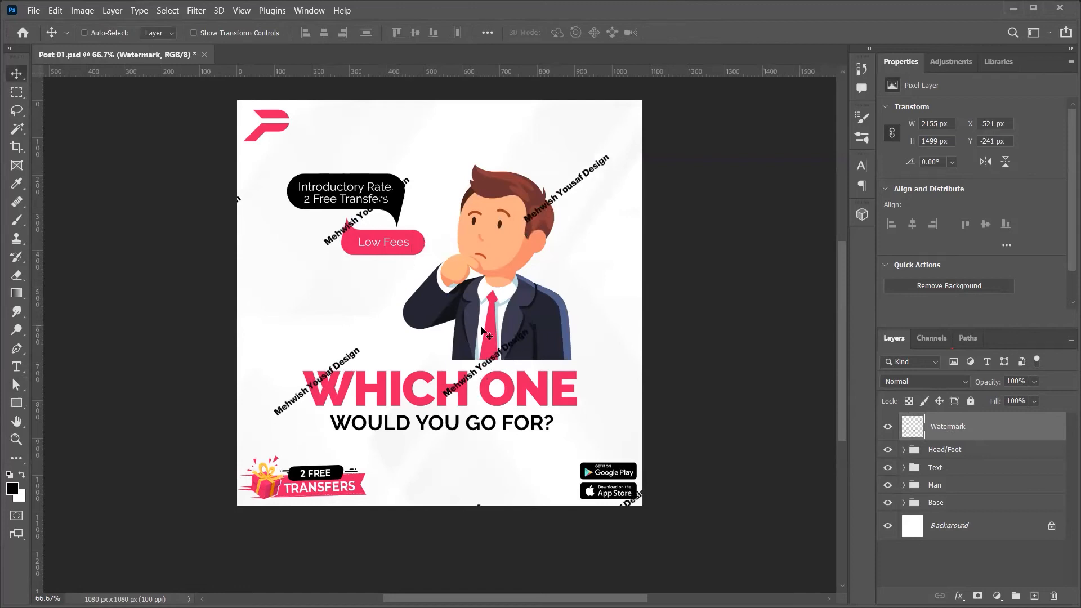
click(1019, 381)
text(50)
key(Return)
Step: Set the Watermark layer's blend mode to Darker Color after trying Dissolve
click(940, 378)
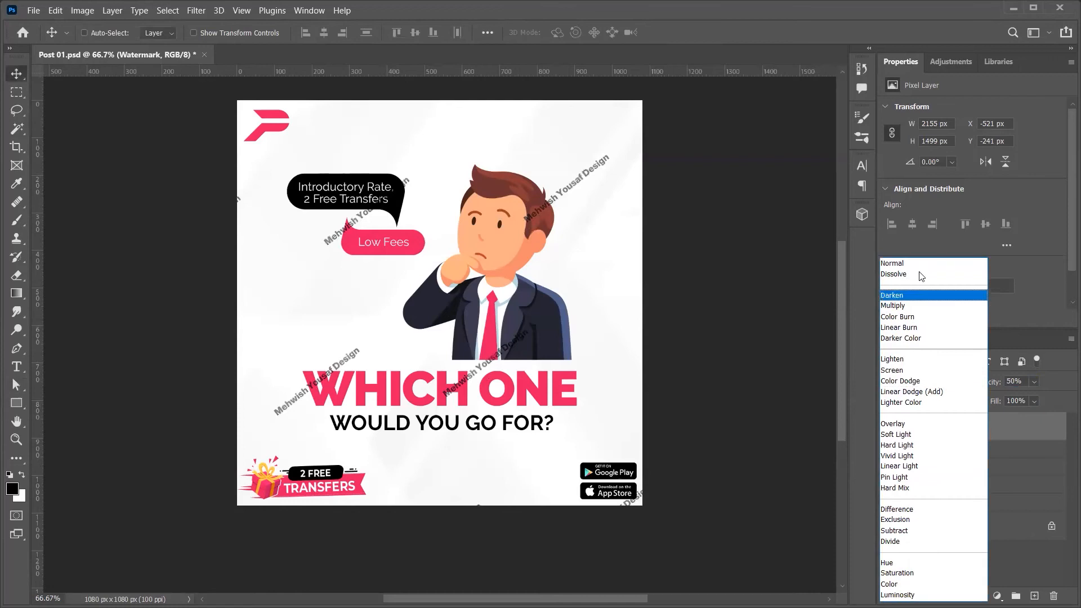
click(913, 272)
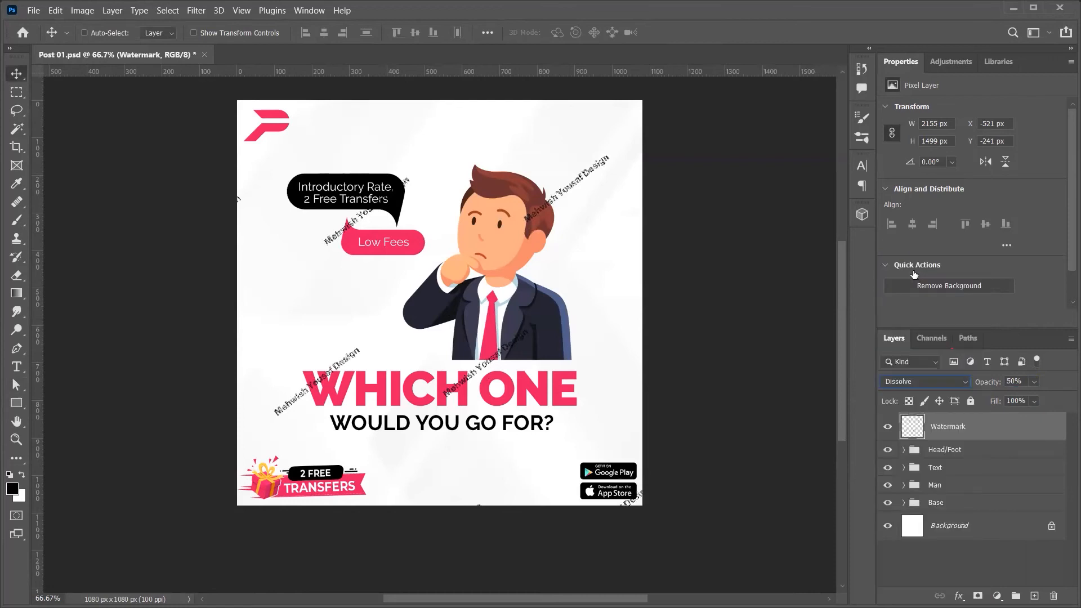
key(Down)
key(Down)
key(Down)
key(Down)
key(Down)
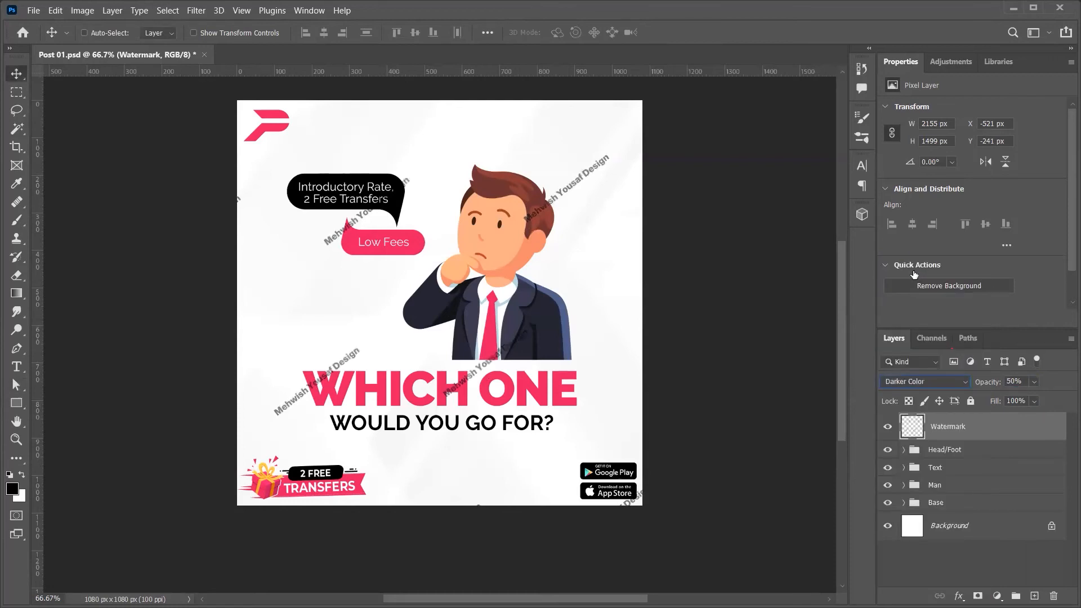
key(Down)
key(Up)
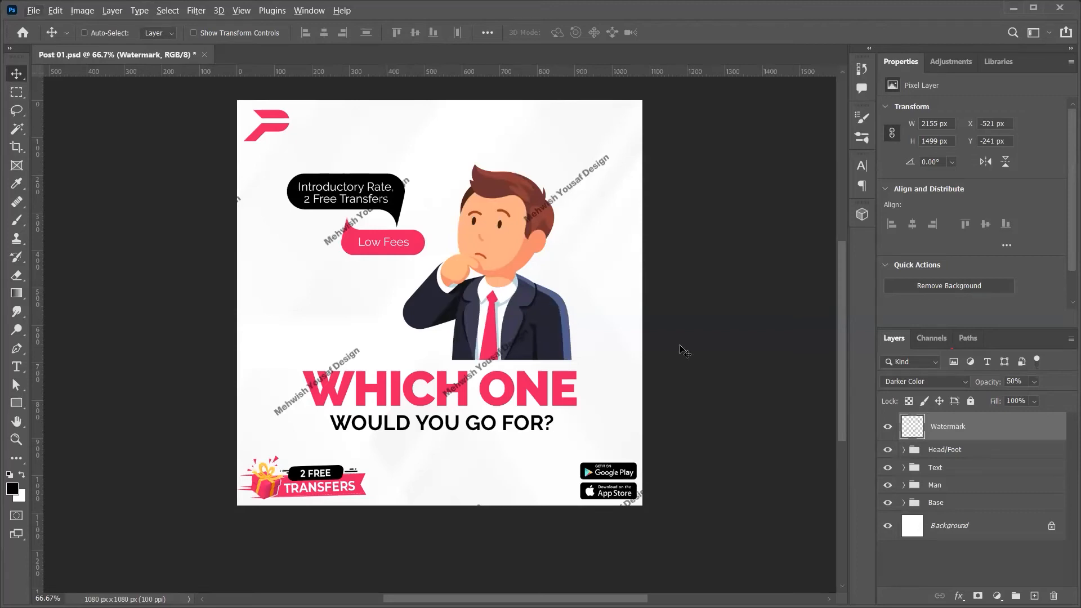
Step: Make tiled copies of the watermark across the post, then undo until no watermark layers remain
drag(539, 338, 441, 268)
drag(441, 269, 544, 378)
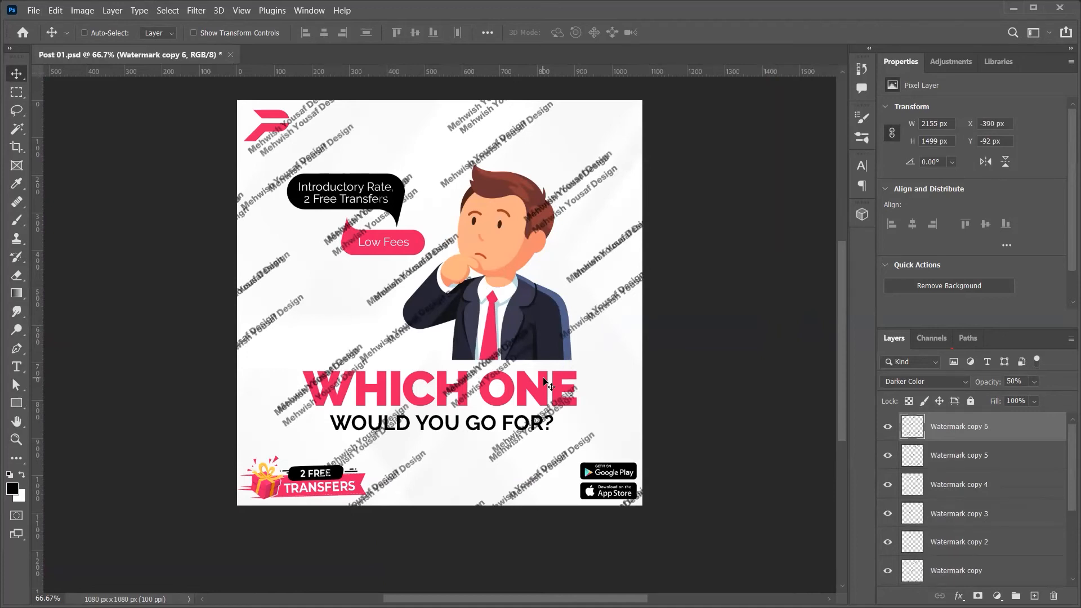
key(ctrl+z)
key(ctrl+z)
key(ctrl+z)
key(ctrl+z)
key(ctrl+z)
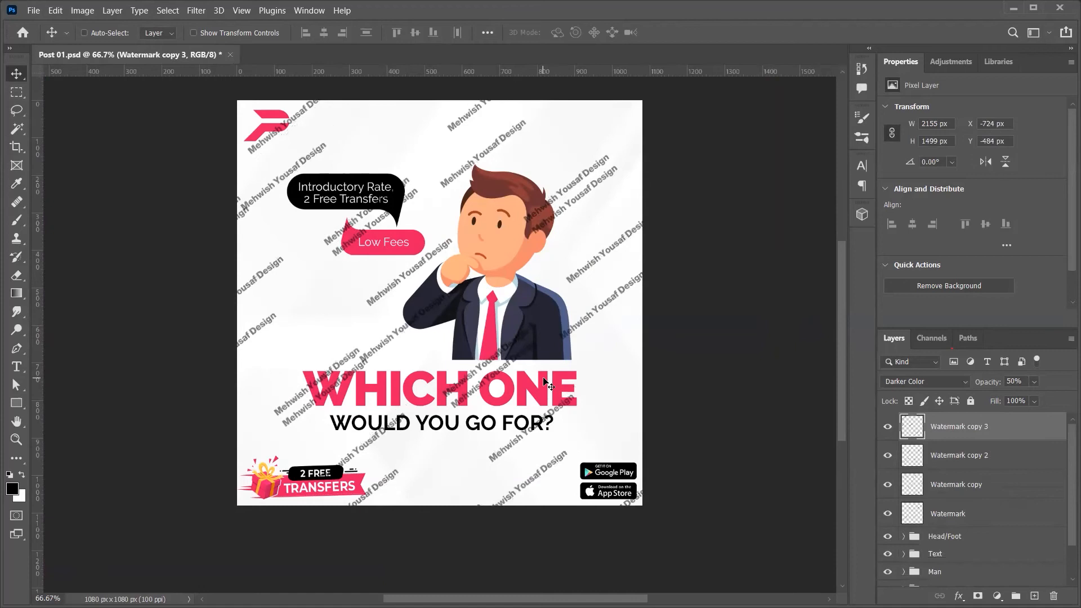
key(ctrl+z)
key(ctrl+z)
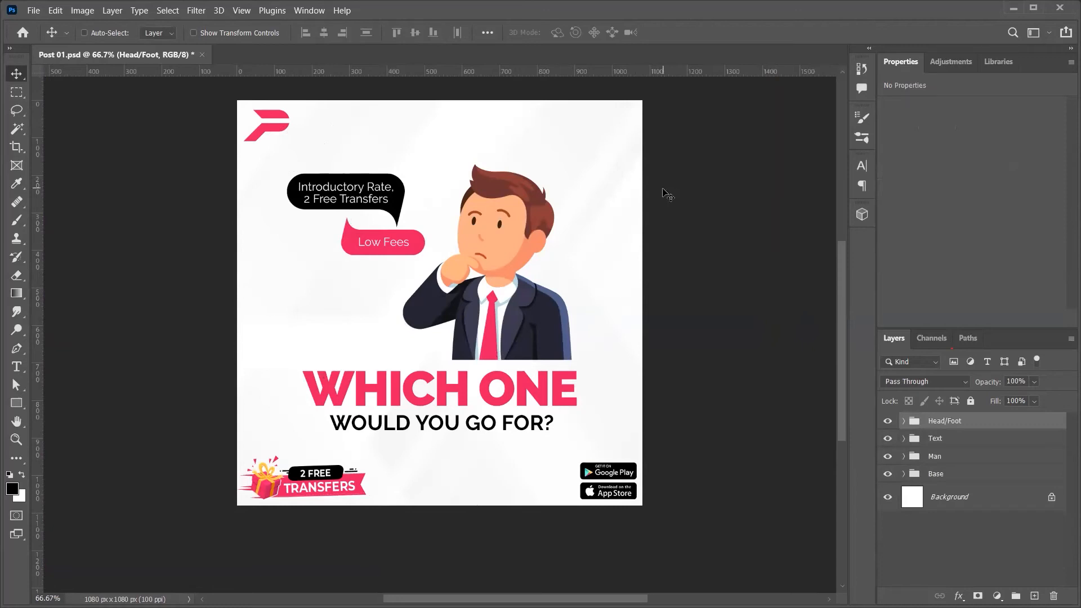
Step: Close the Which One post without saving and open a new File Explorer window
key(ctrl+w)
key(n)
key(alt+Tab)
key(alt+Tab)
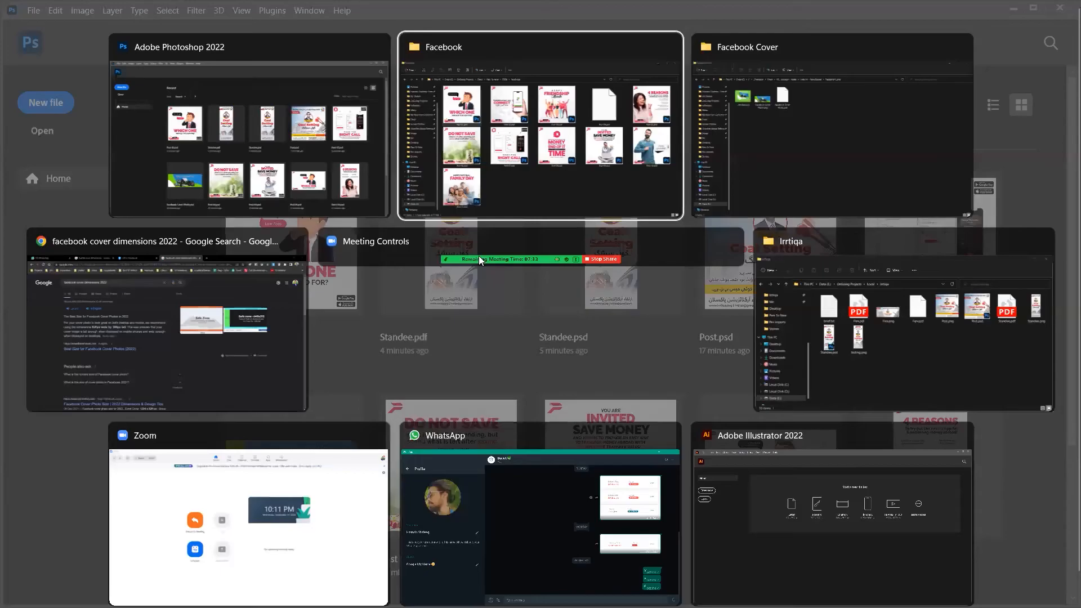
key(super+e)
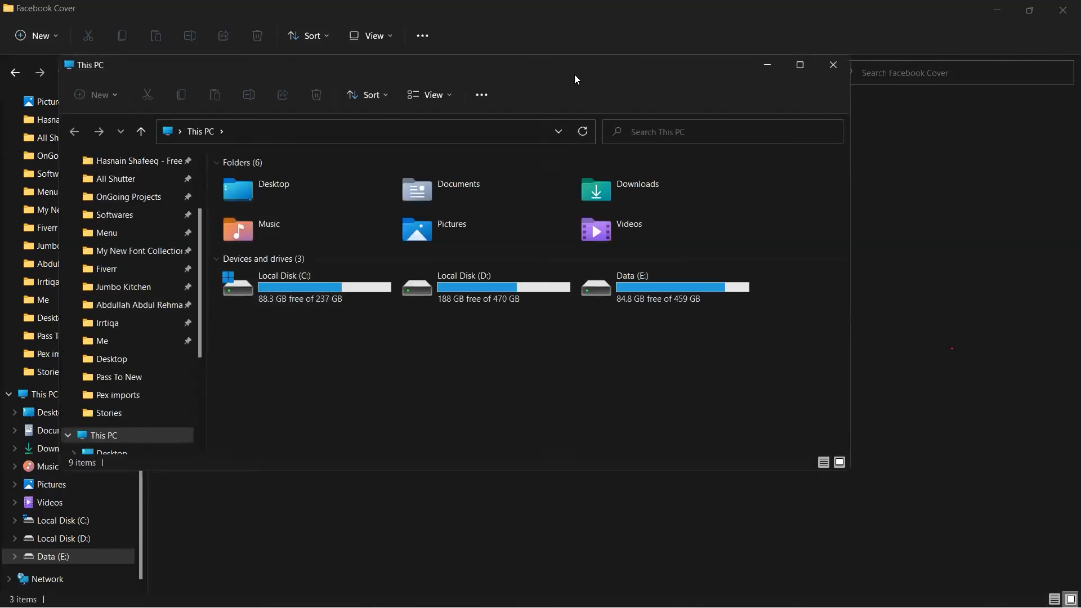
drag(574, 75, 515, 96)
Step: Browse from Local Disk (D:) into the freelancer work folder and maximize the window
double_click(396, 323)
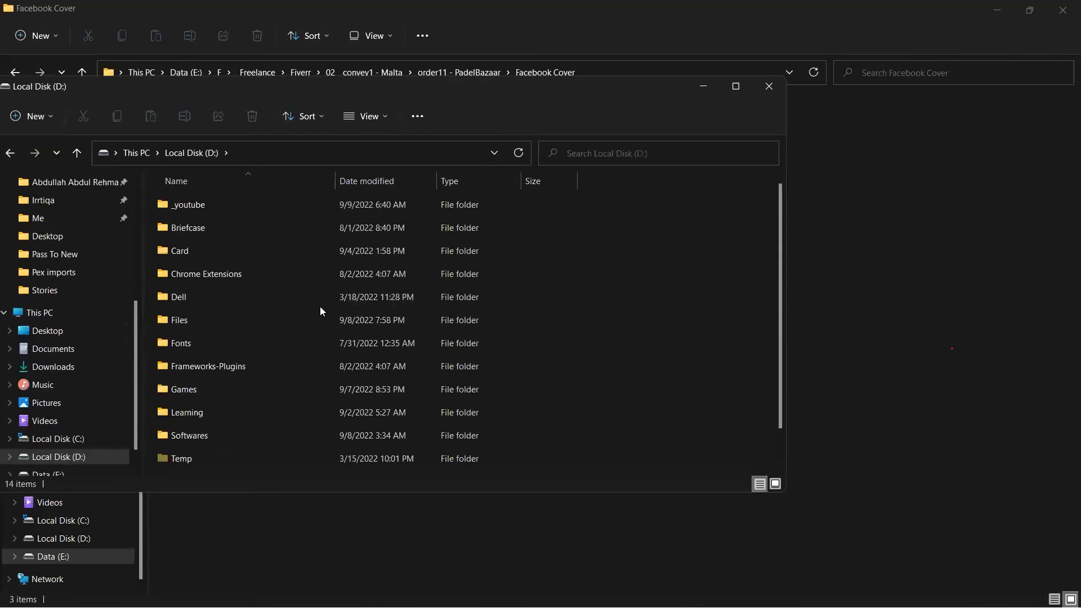
scroll(101, 236, up, 5)
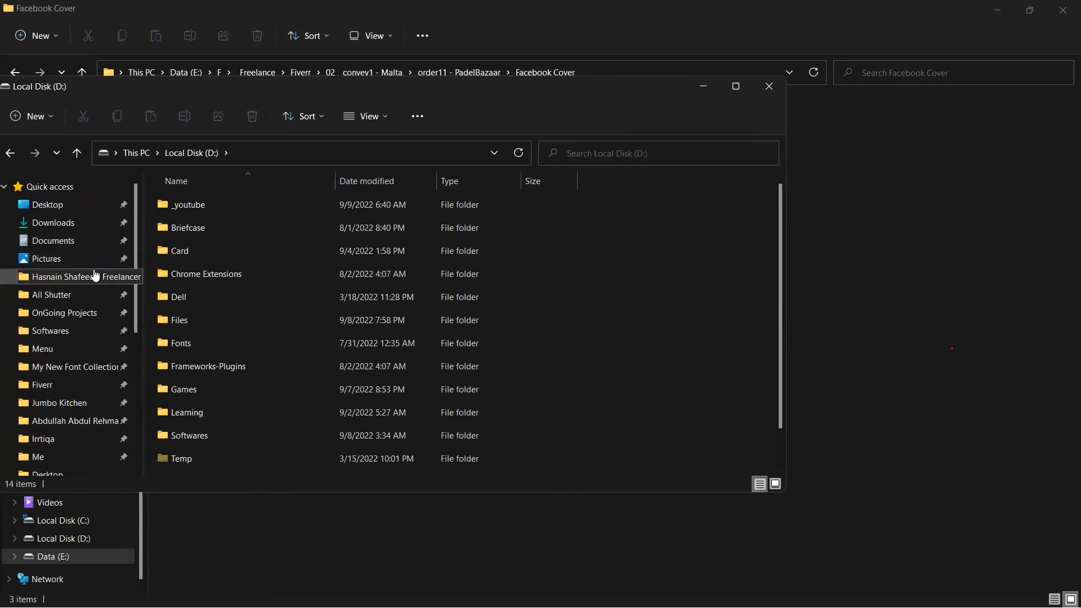
click(93, 277)
scroll(349, 300, down, 2)
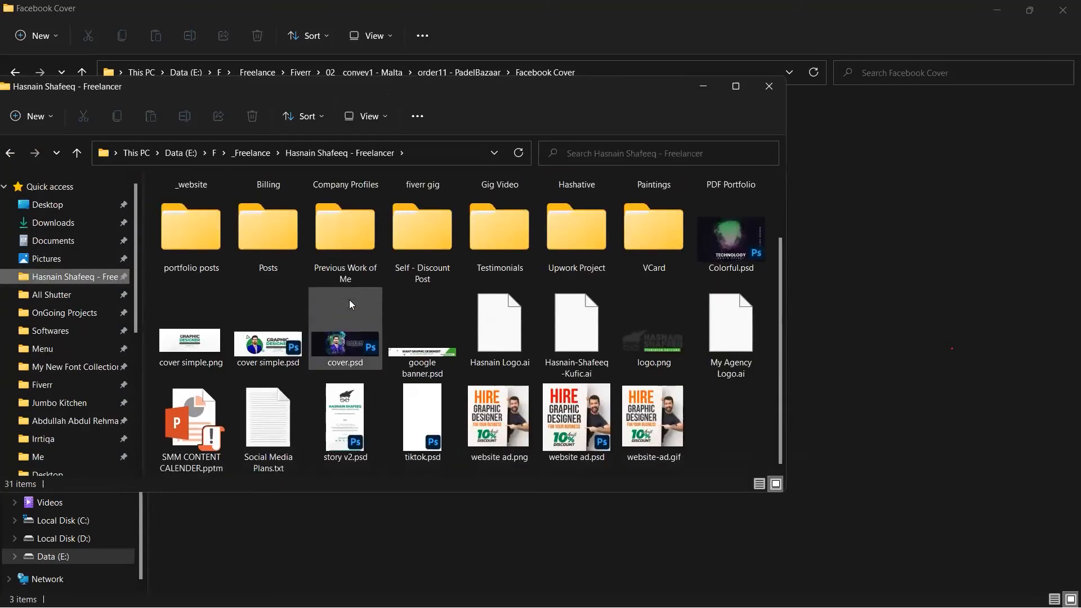
click(521, 339)
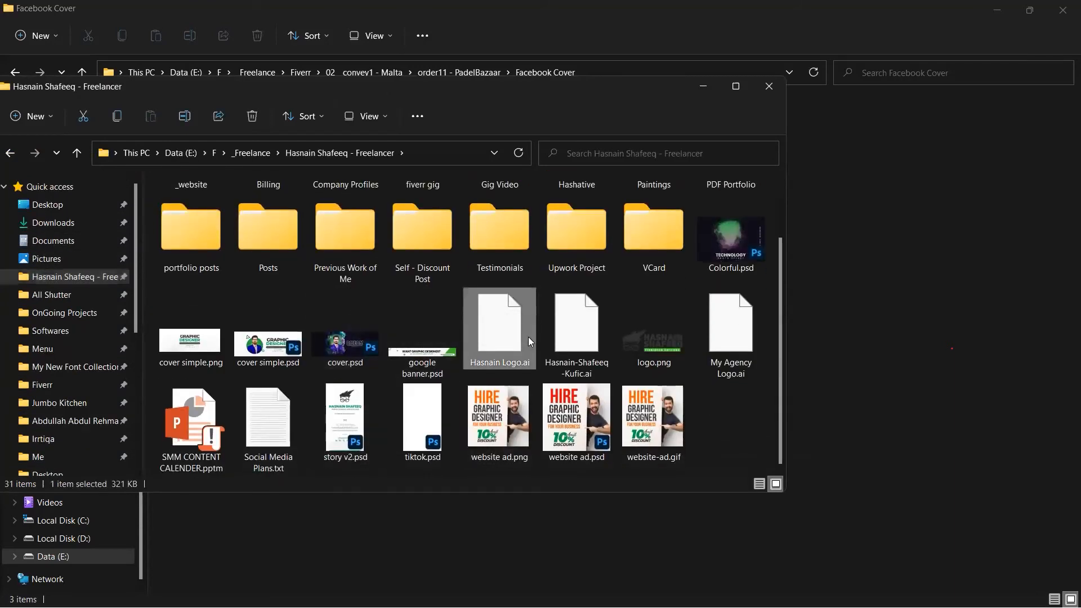
scroll(528, 337, up, 1)
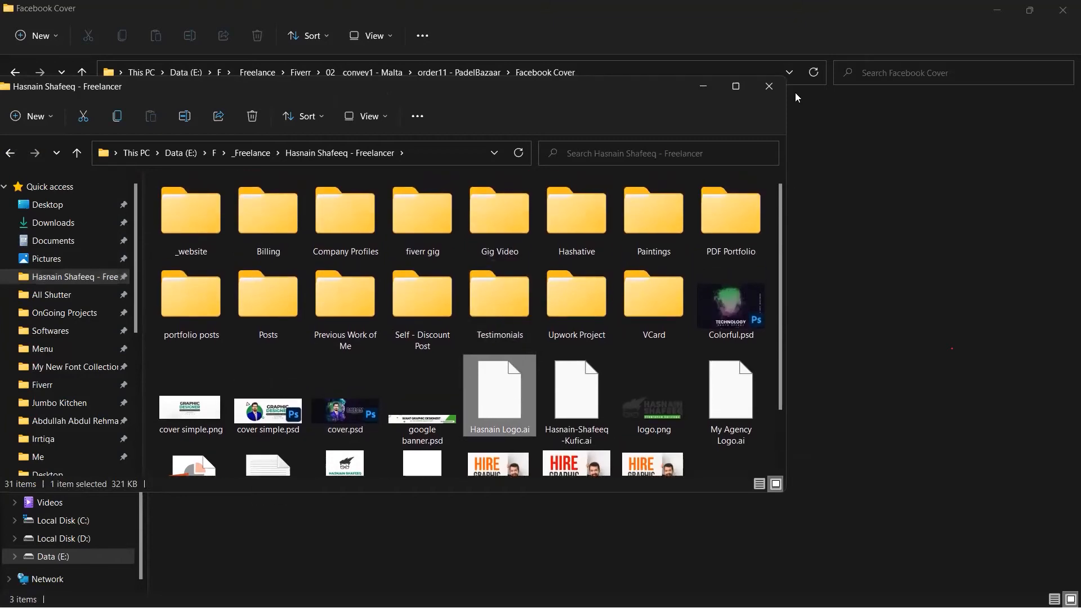
scroll(641, 327, down, 1)
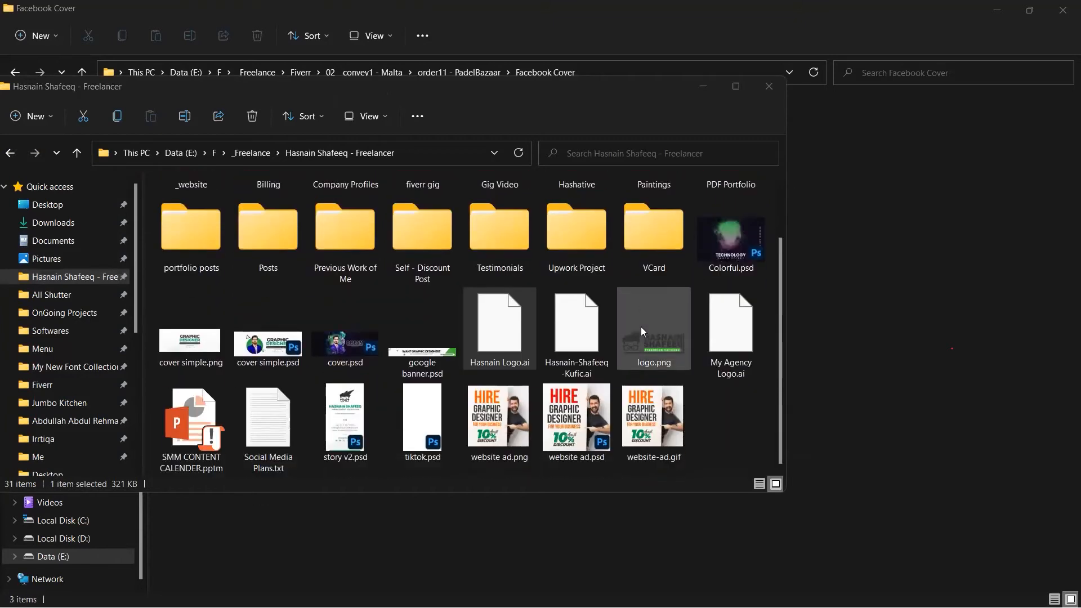
click(742, 92)
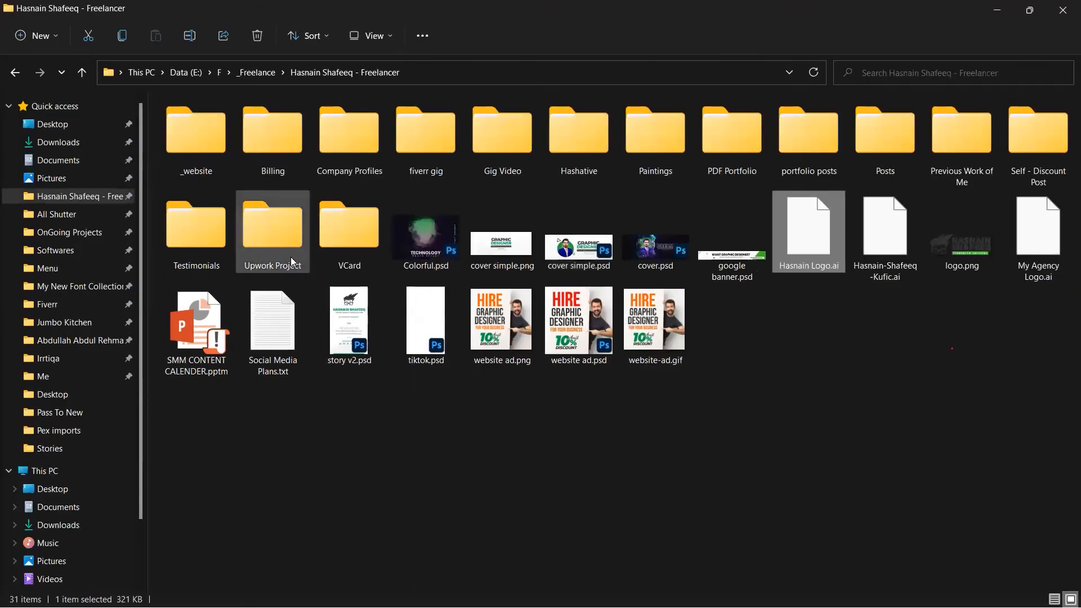
Step: Open the portfolio posts folder and preview 1.png in the image viewer
click(291, 256)
key(Left)
key(Left)
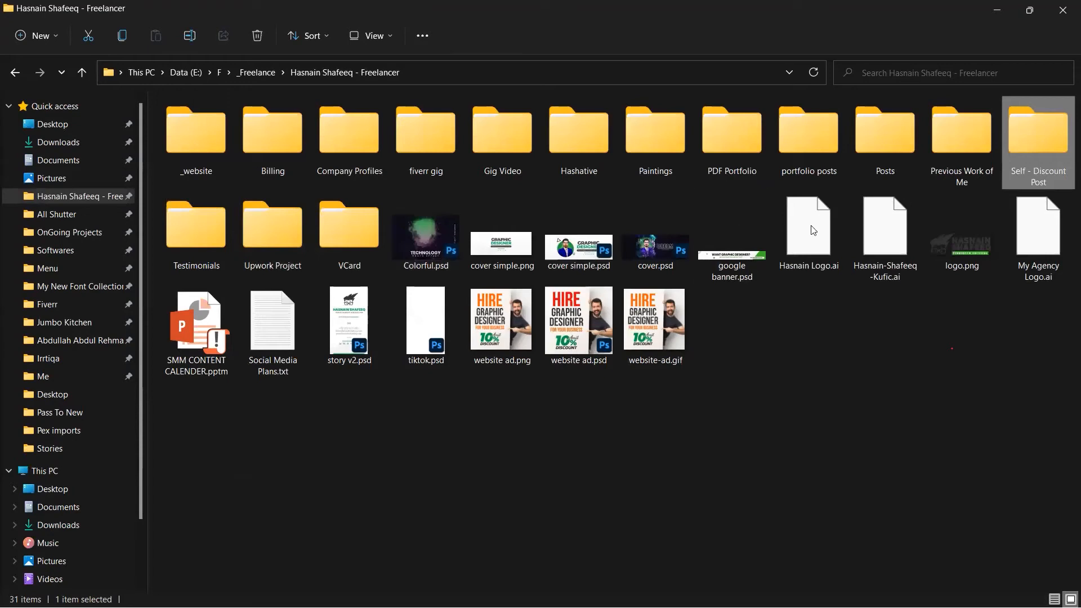
click(798, 168)
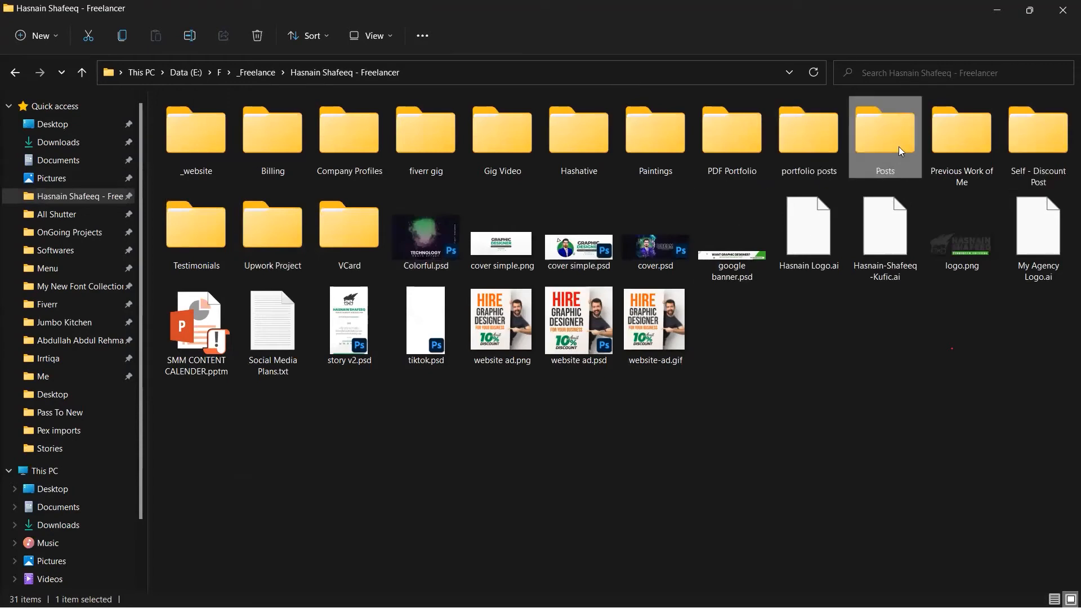
double_click(801, 173)
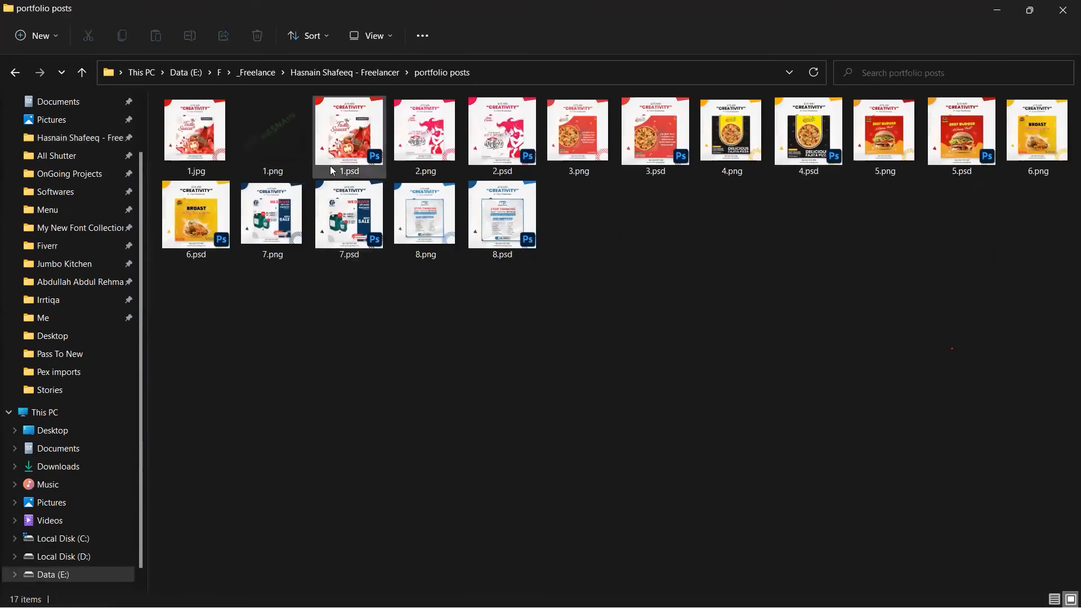
click(256, 145)
key(Return)
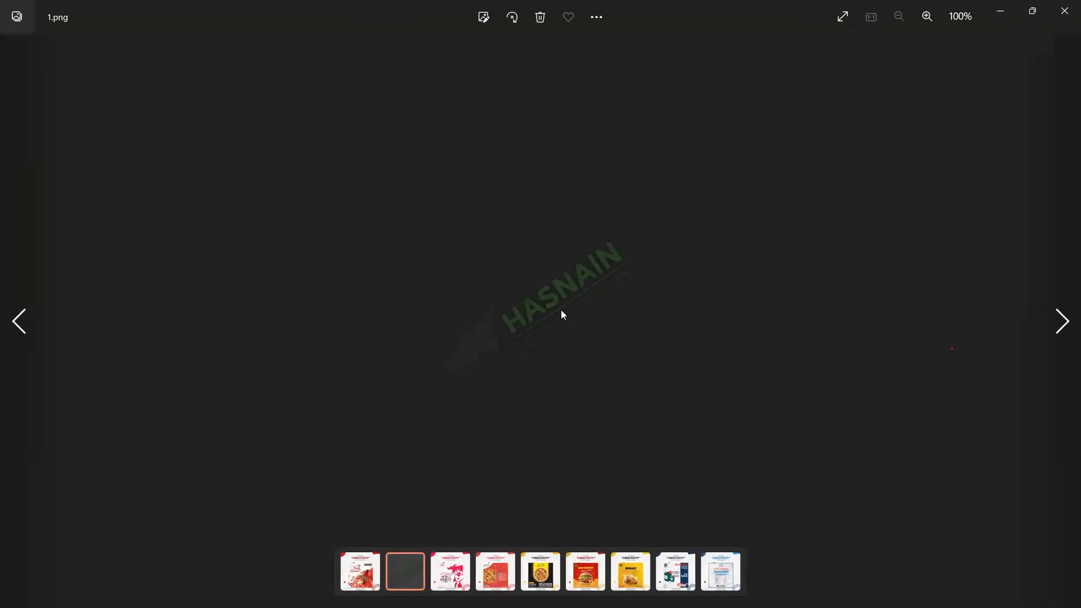
click(1064, 11)
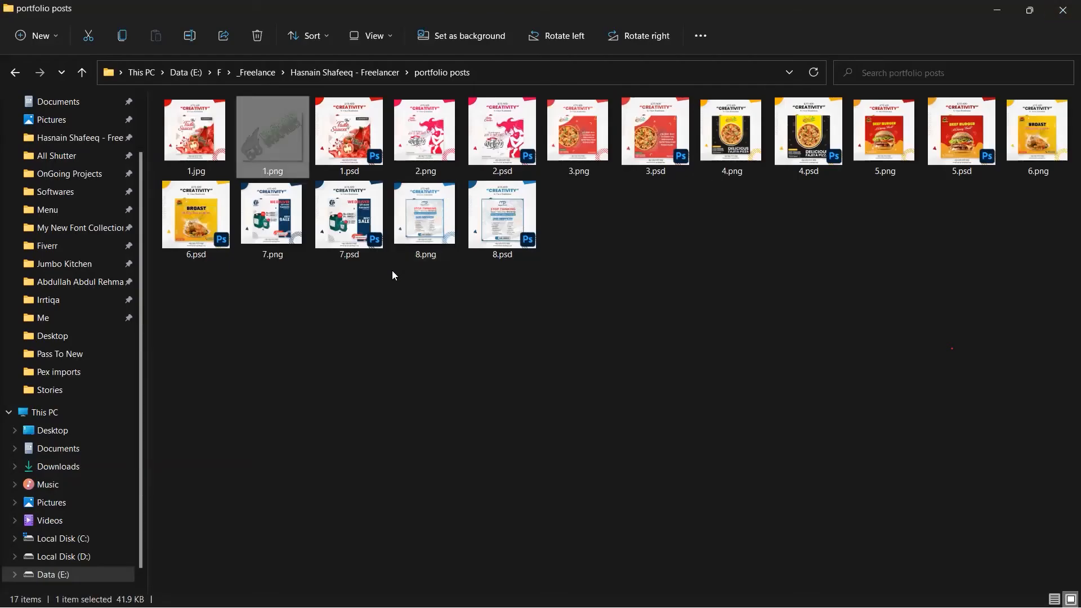
Step: Preview 1.jpg and pan the zoomed post to inspect its watermark
click(433, 339)
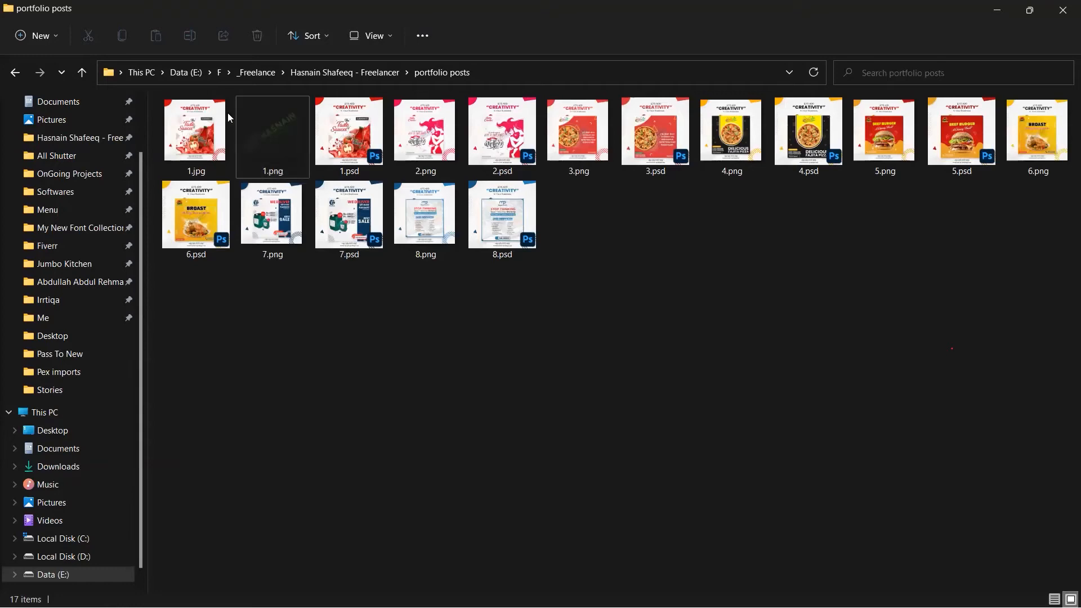
click(202, 136)
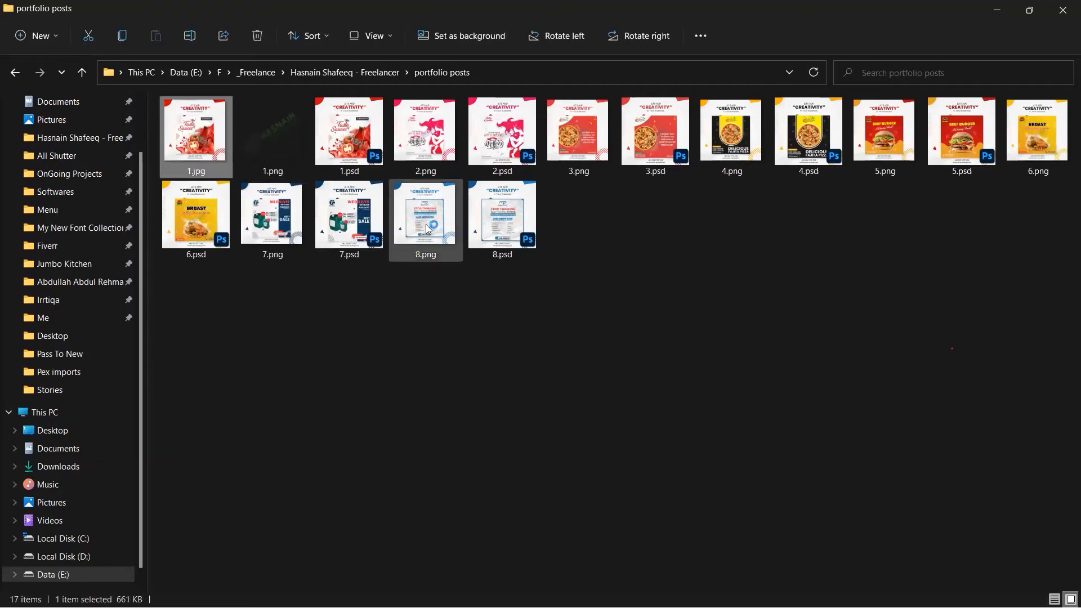
key(Return)
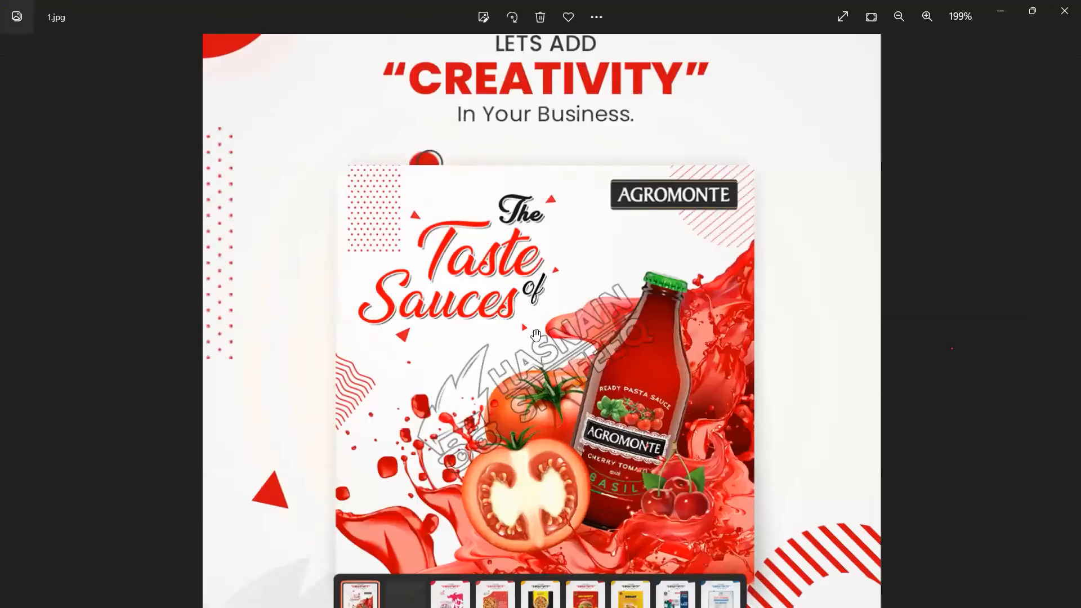
scroll(536, 335, up, 3)
drag(534, 348, 449, 292)
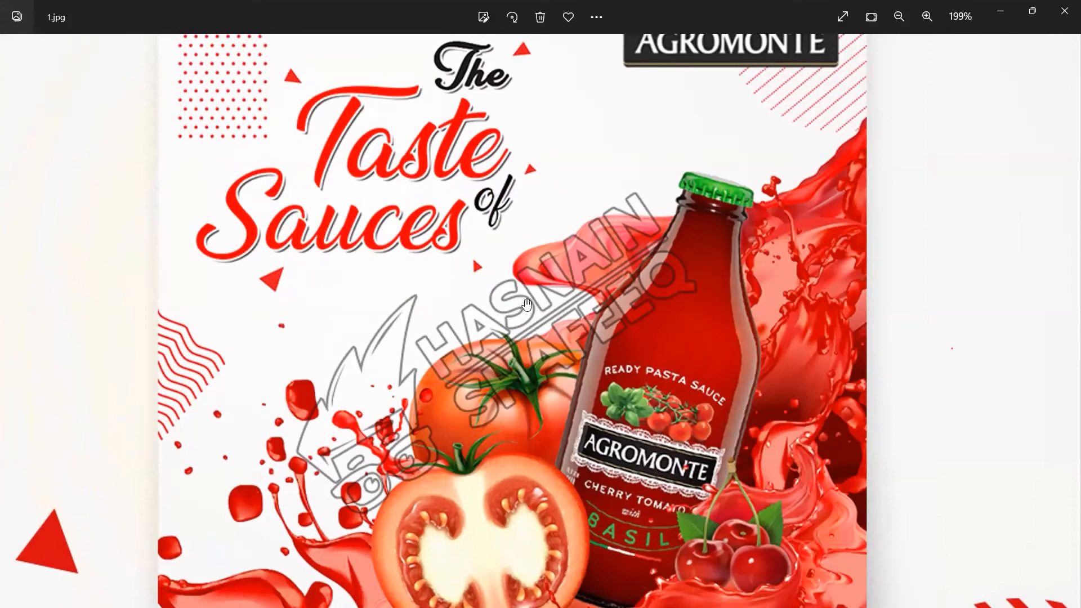
click(1065, 6)
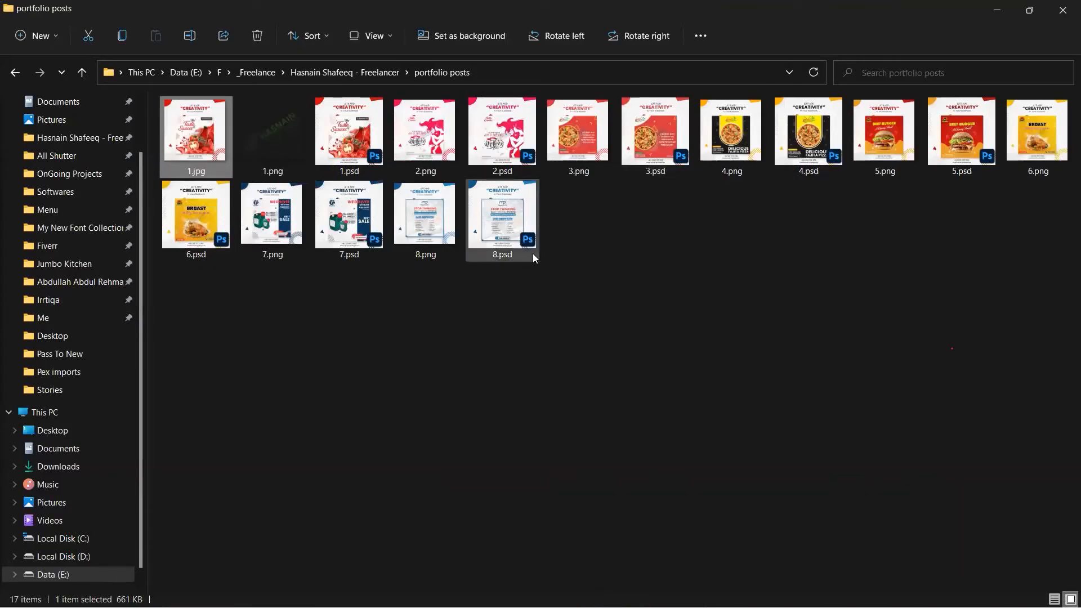
Step: Go back up to the freelancer folder, enter _website and open watermark - demo.psd
key(alt+Up)
key(Down)
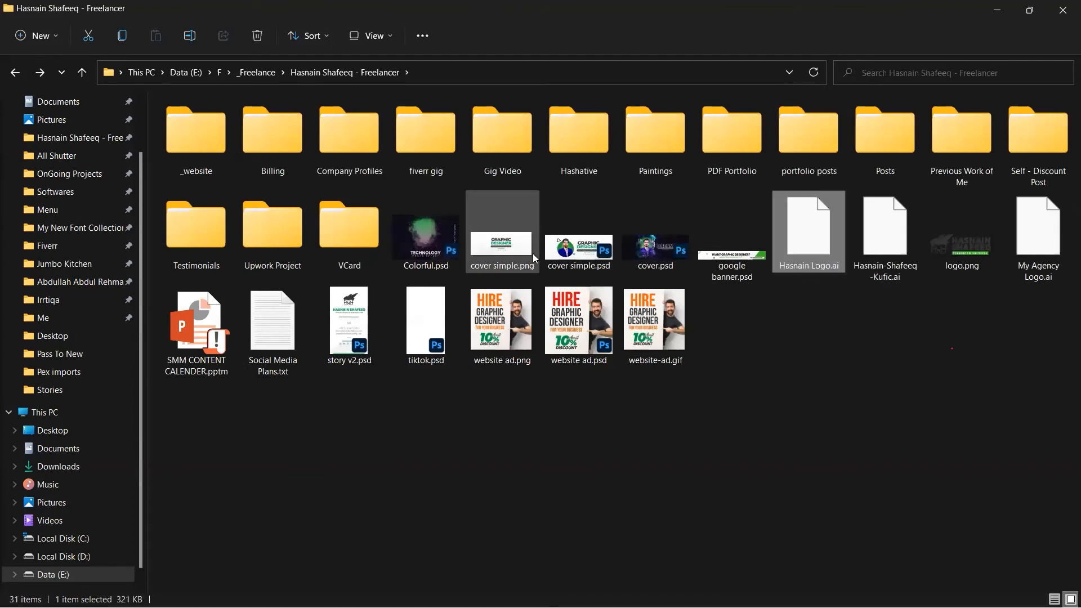
click(384, 257)
key(Up)
key(Left)
key(Left)
key(Return)
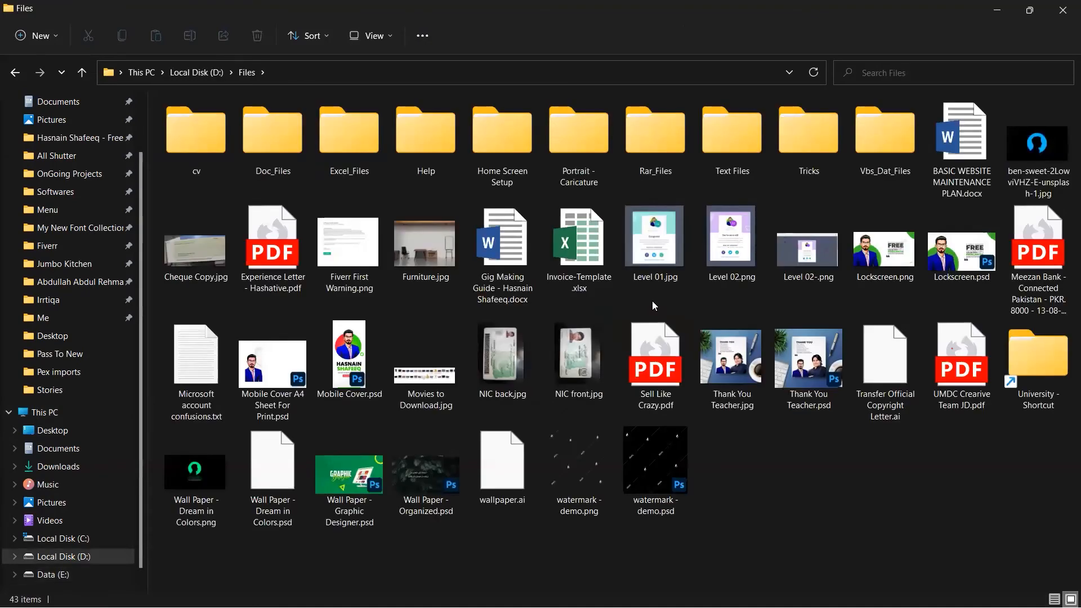
click(653, 465)
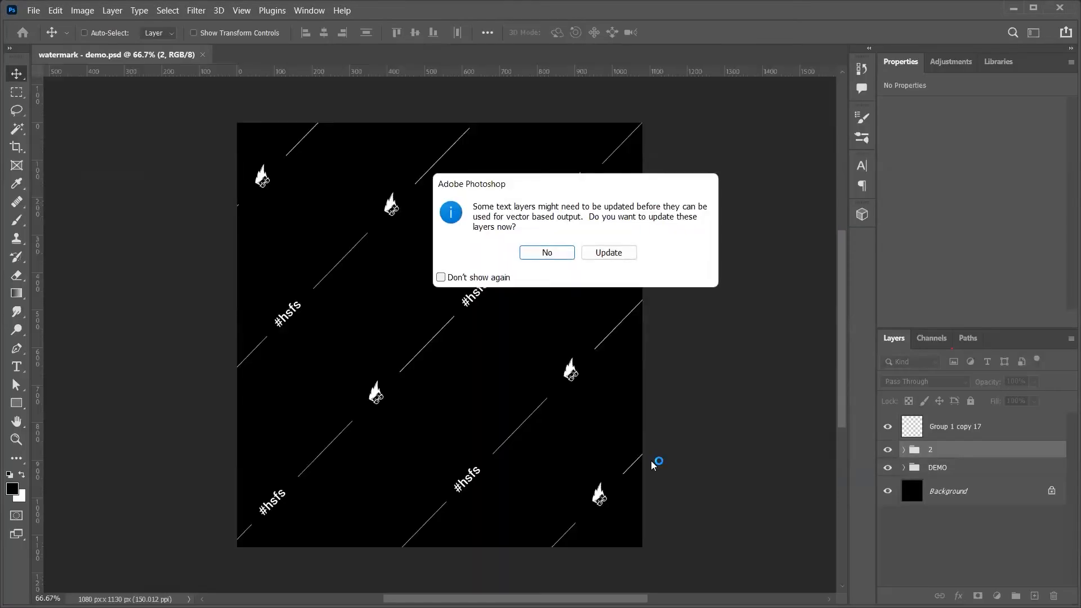
Step: Open the file without updating text layers and zoom in to inspect the #hsfs text and logo
click(555, 250)
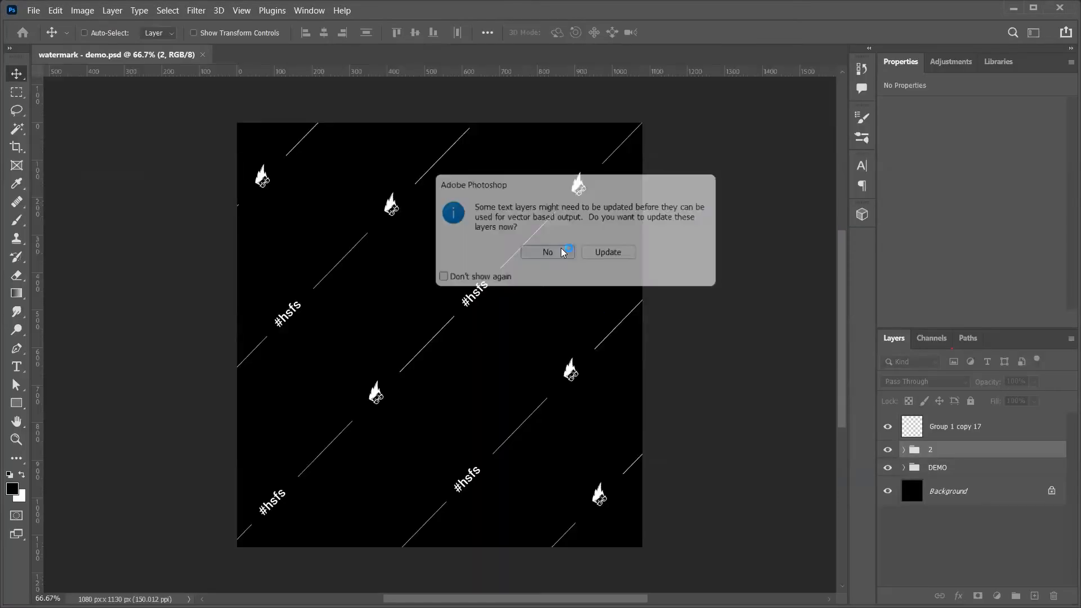
key(z)
drag(275, 316, 308, 313)
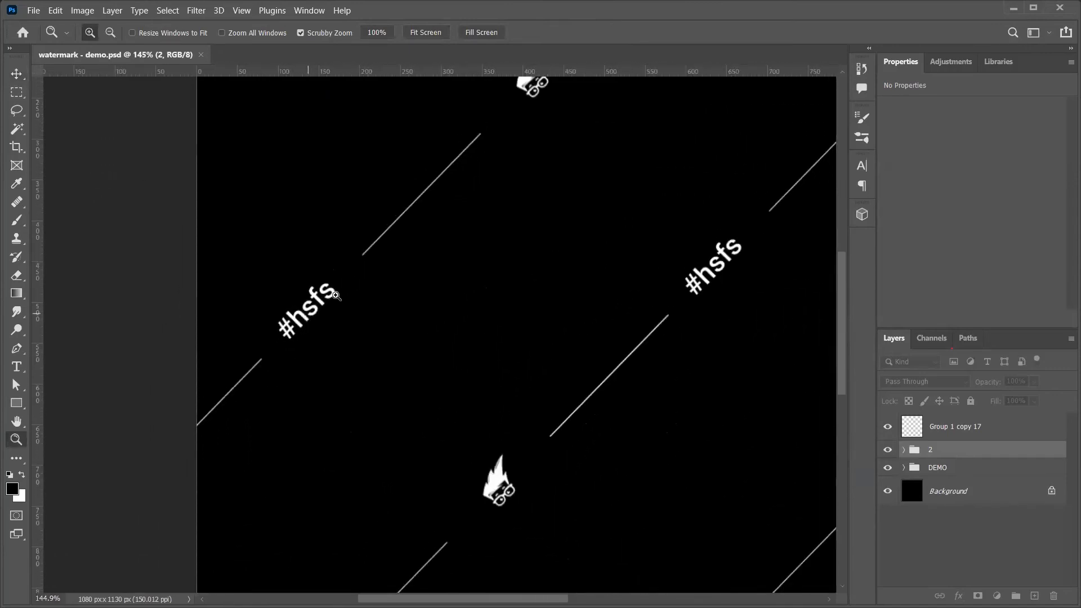
scroll(446, 406, left, 1)
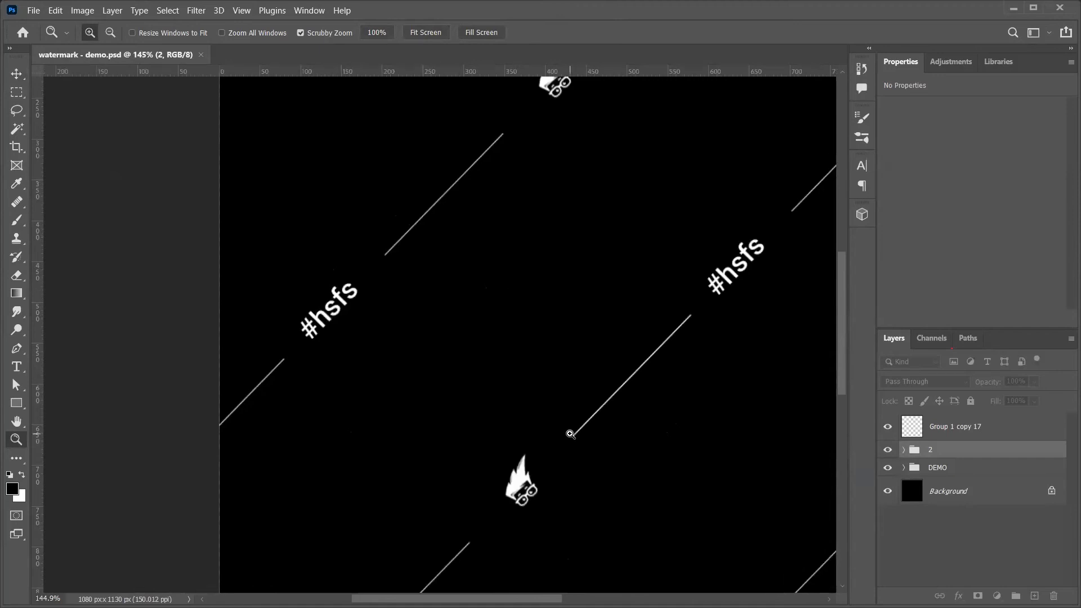
drag(531, 444, 489, 431)
scroll(585, 437, left, 2)
scroll(584, 437, left, 1)
scroll(687, 495, right, 10)
drag(363, 472, 374, 427)
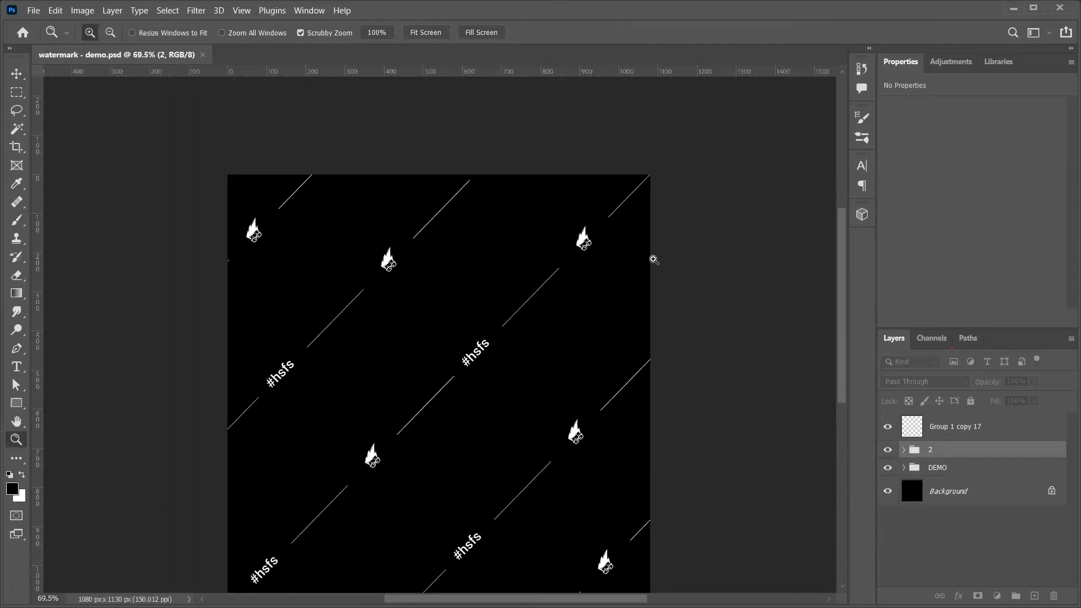
Step: Check the Group 1 copy 17 layer by toggling its visibility, then delete it
click(889, 428)
click(890, 428)
click(976, 425)
key(Delete)
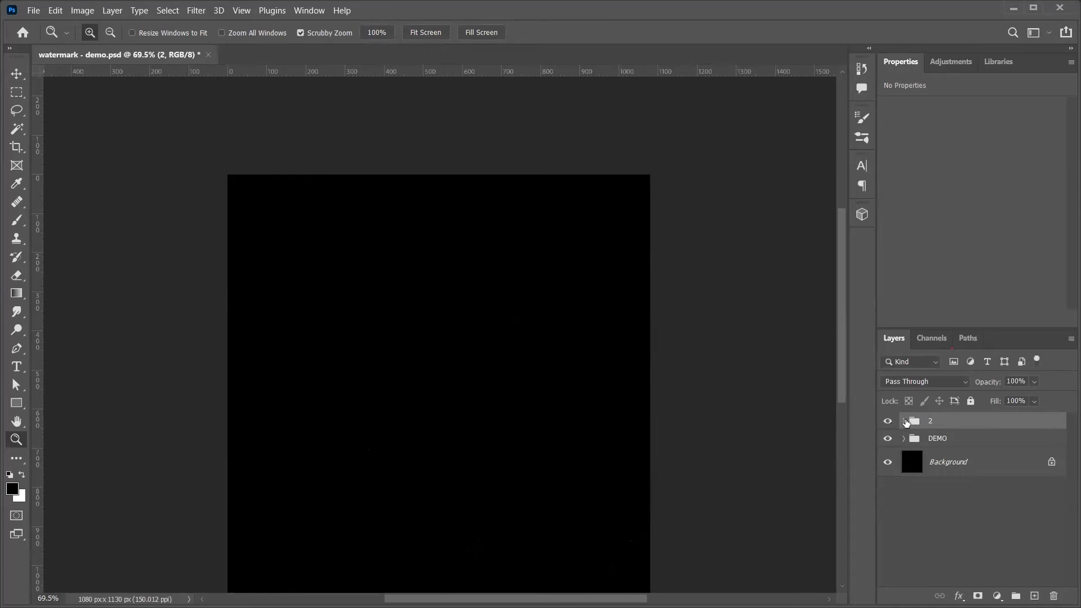
Step: Turn on all watermark pieces inside group 2, then hide both group 2 and DEMO
click(904, 421)
drag(895, 443, 890, 545)
scroll(892, 549, down, 3)
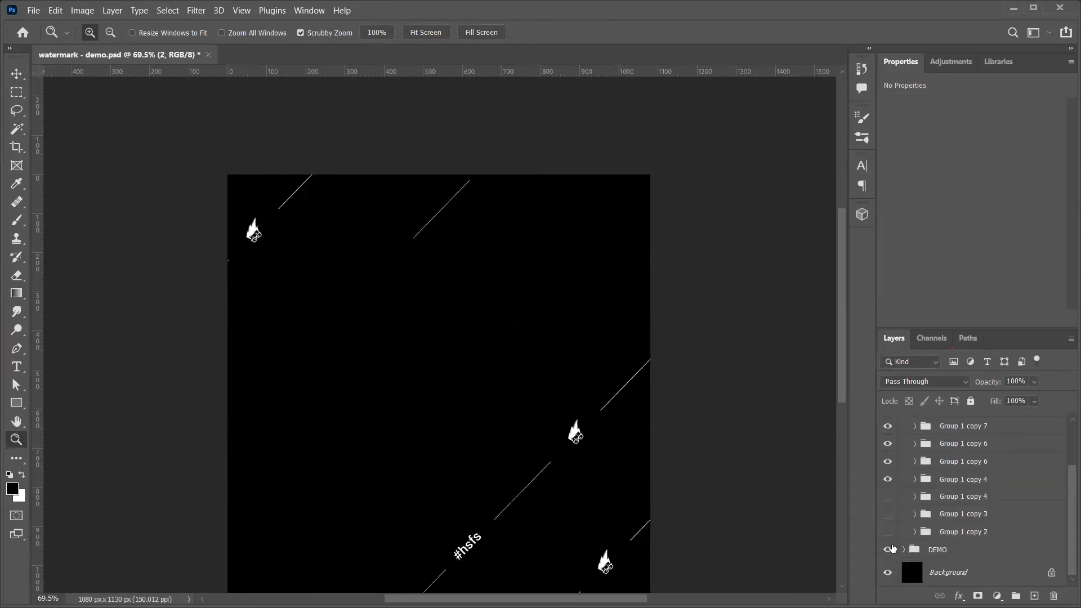
drag(891, 504, 895, 552)
scroll(904, 558, up, 4)
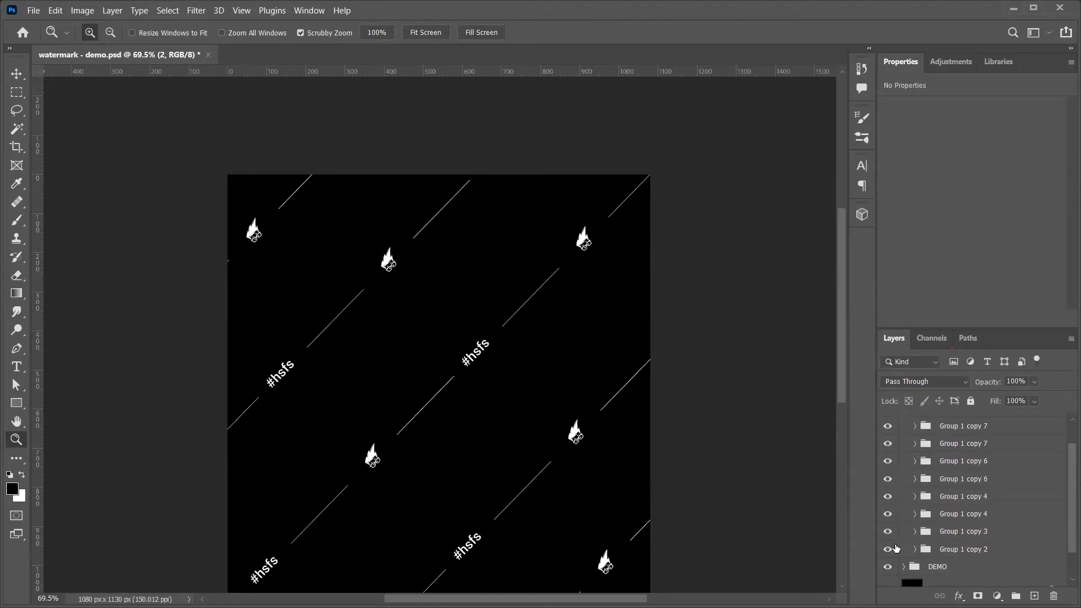
click(903, 423)
drag(889, 439, 888, 421)
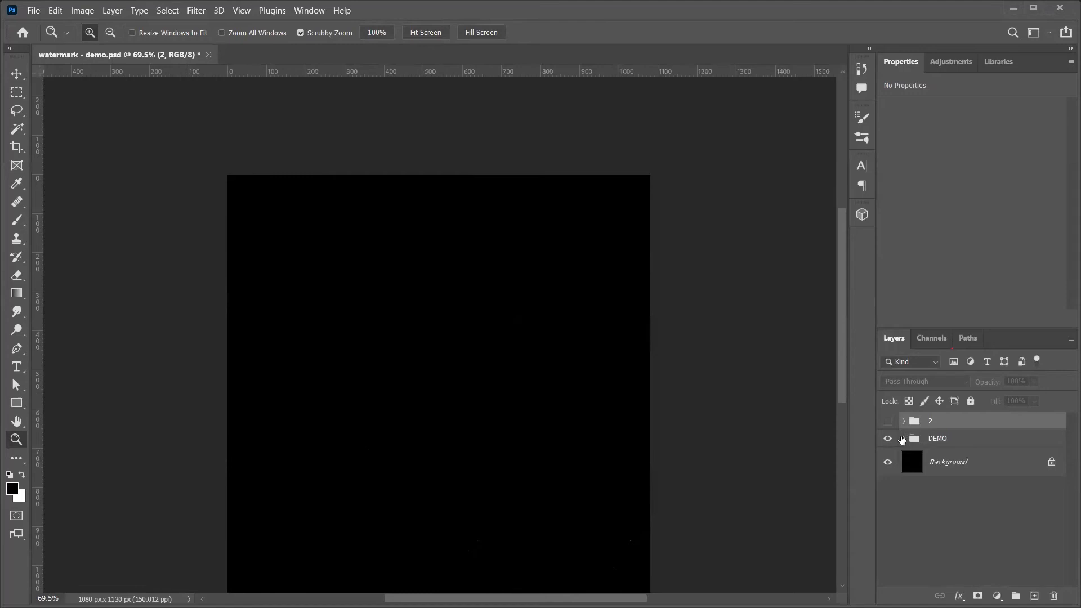
Step: Inside DEMO, ungroup Group 1 copy and Group 1 into their individual layers
click(902, 439)
drag(891, 462, 890, 474)
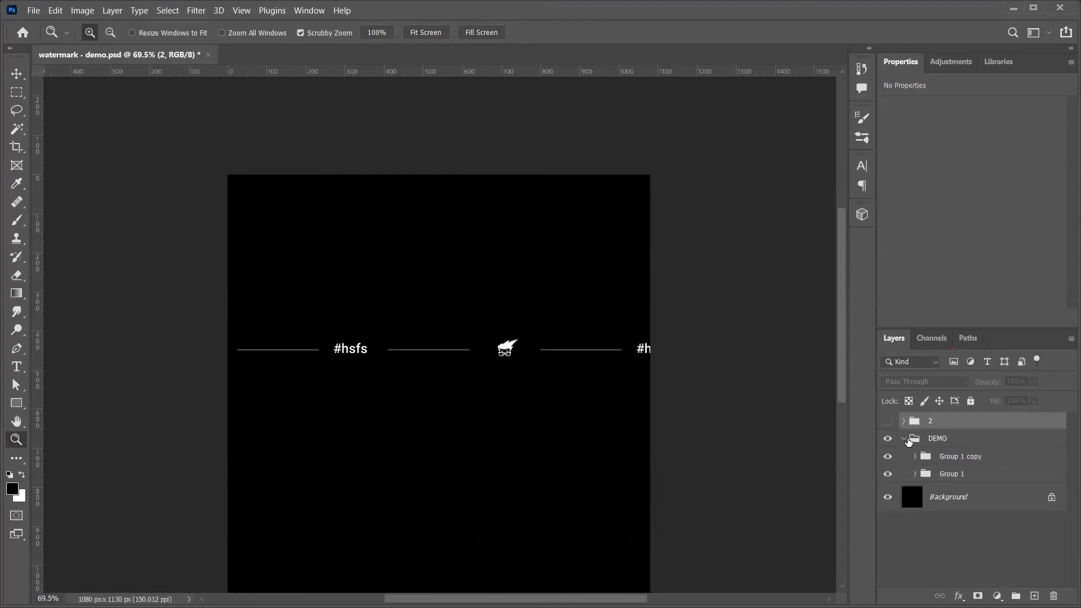
click(889, 457)
click(928, 461)
shift+click(946, 476)
key(ctrl+shift+g)
click(947, 462)
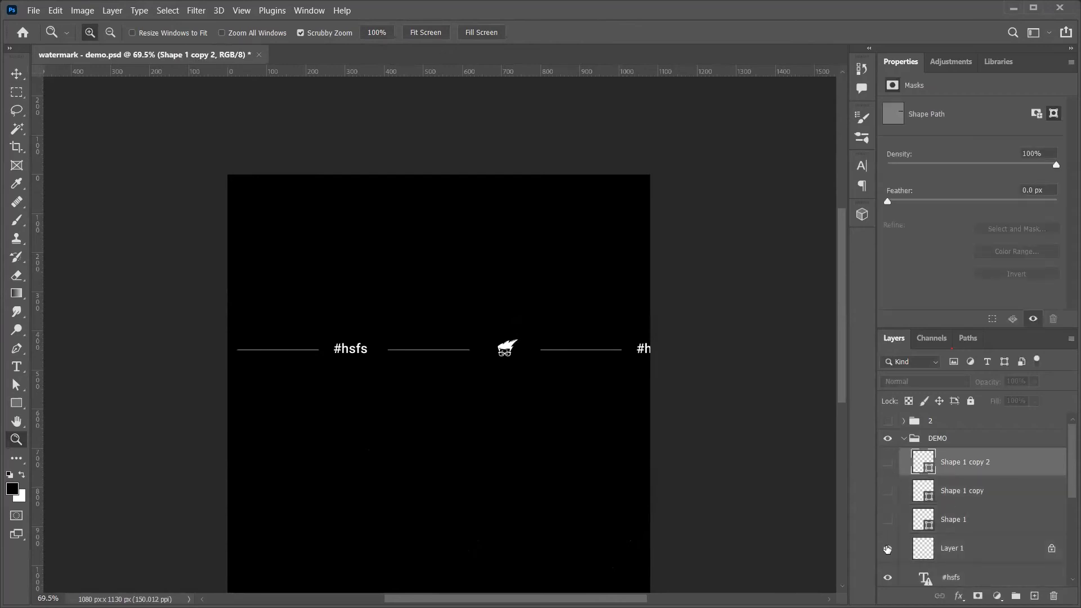
Step: Hide the ungrouped #hsfs, Shape 1 copy, Shape 1 copy 2, Shape 1 line and Layer 1 layers
scroll(887, 552, down, 3)
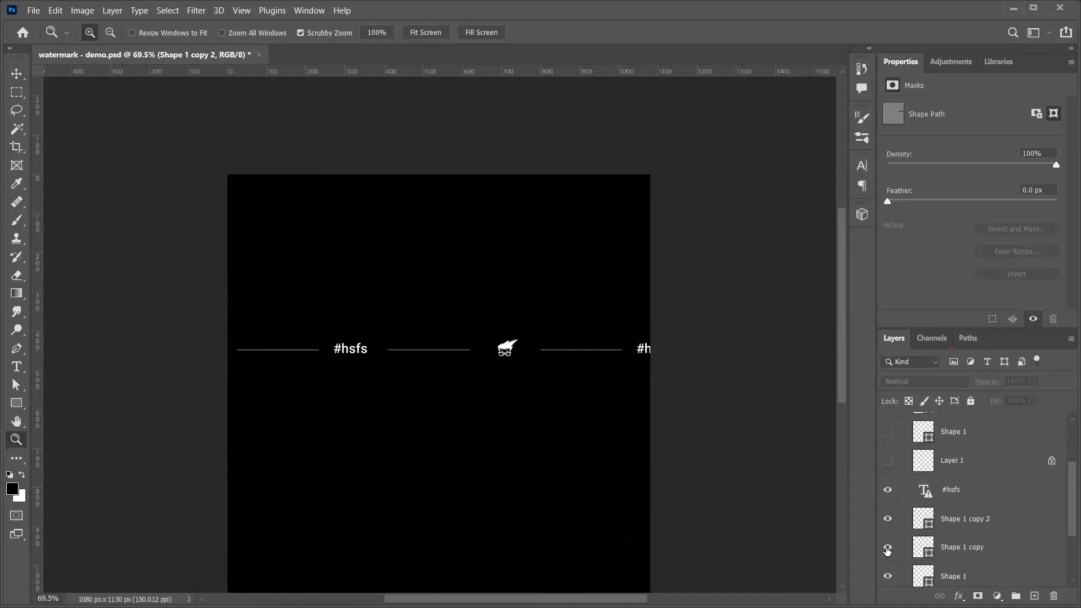
drag(887, 490, 890, 550)
click(891, 553)
click(890, 552)
click(889, 572)
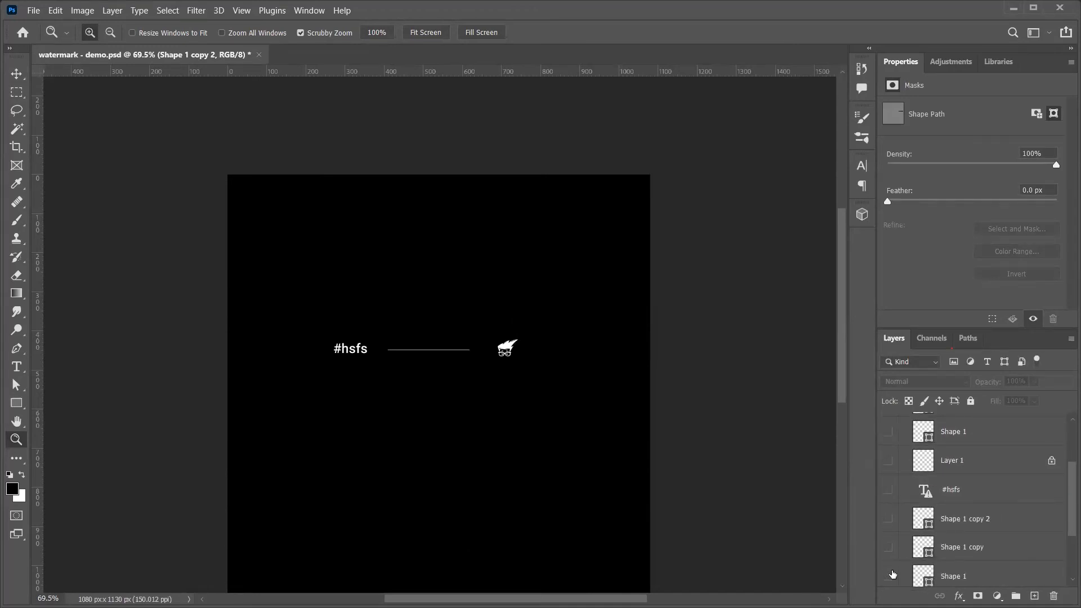
scroll(938, 514, down, 1)
scroll(939, 515, down, 1)
mouse_move(899, 536)
mouse_down()
mouse_move(894, 560)
mouse_move(902, 542)
mouse_up()
scroll(986, 431, up, 5)
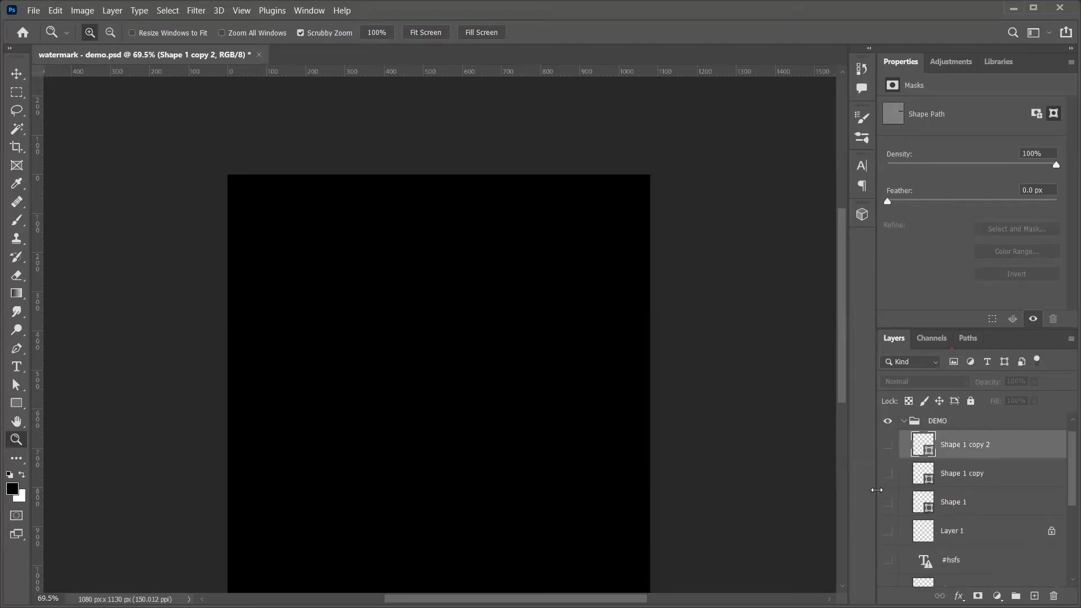
scroll(876, 489, up, 1)
Step: Hide and collapse the DEMO group, then show and select group 2
click(884, 426)
scroll(939, 466, up, 1)
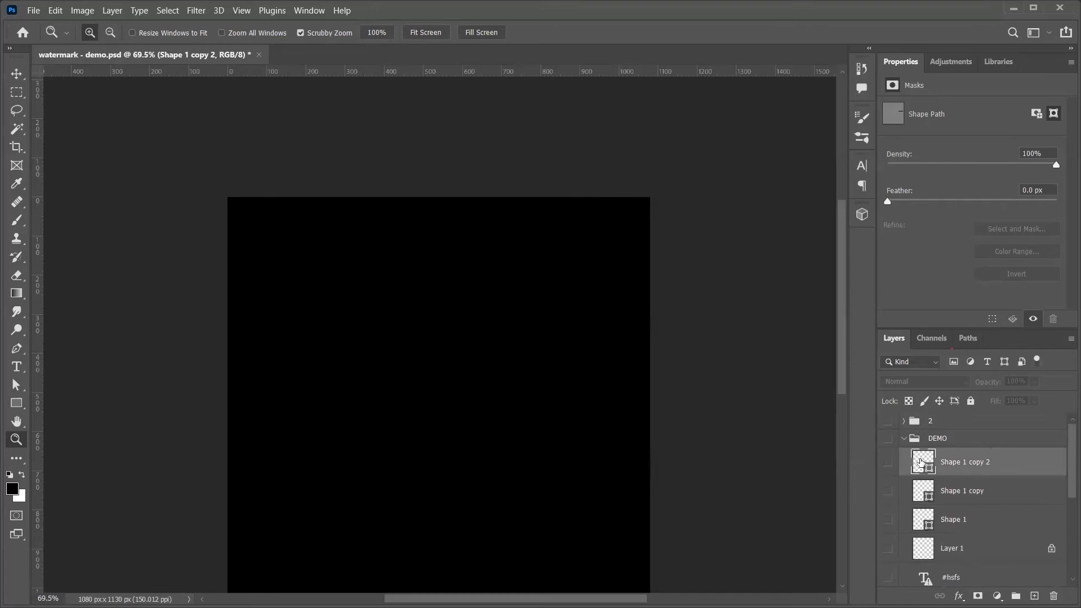
click(904, 439)
click(889, 421)
click(919, 419)
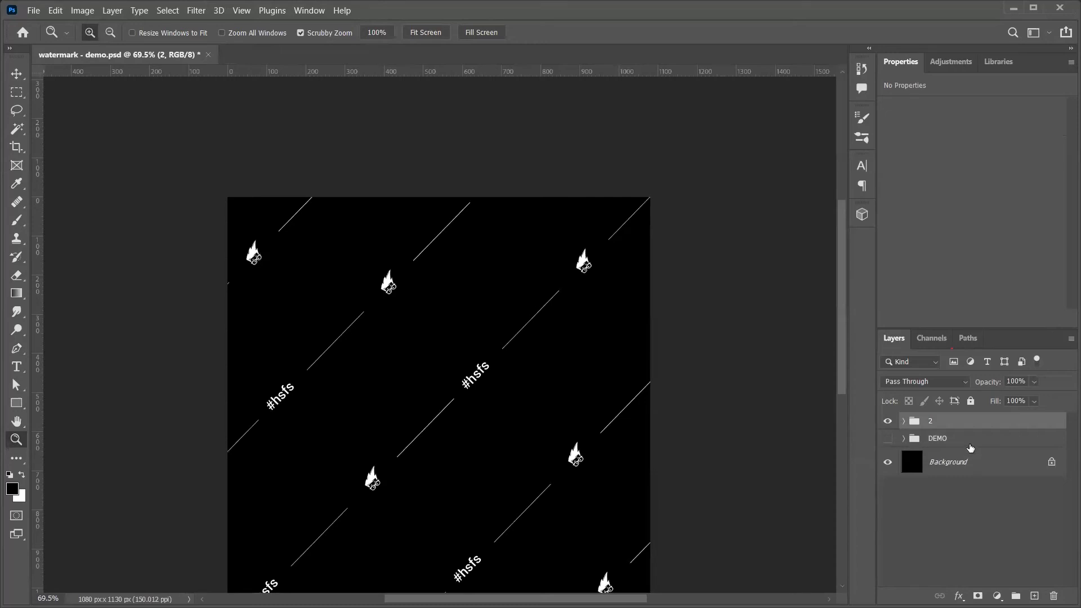
Step: Duplicate group 2 and merge the copy into a single '2 copy' layer
key(ctrl+j)
key(ctrl+e)
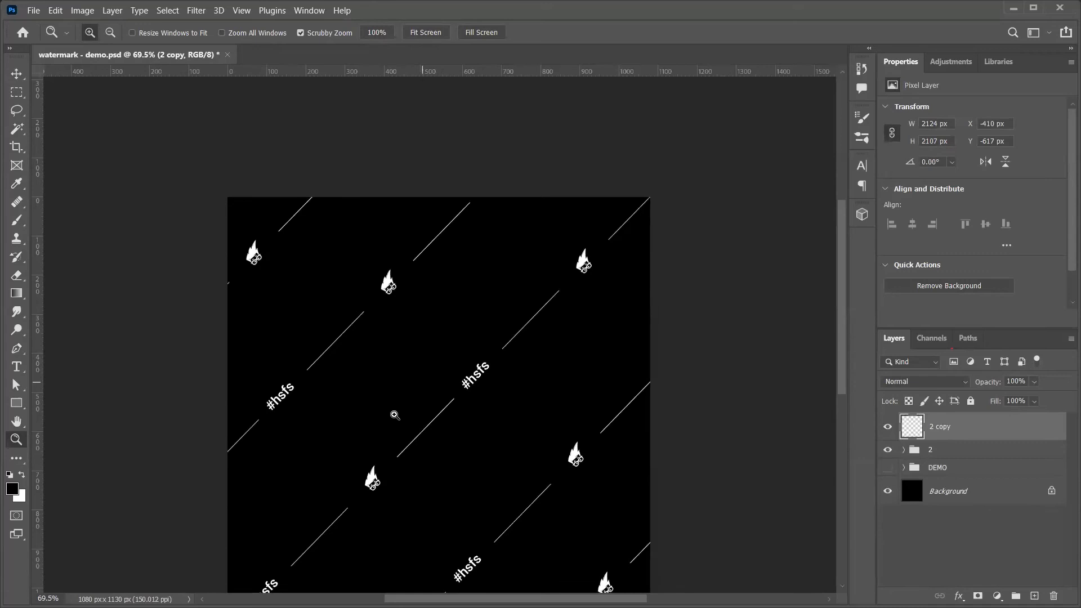
drag(392, 414, 389, 419)
key(v)
drag(353, 311, 373, 345)
key(ctrl+z)
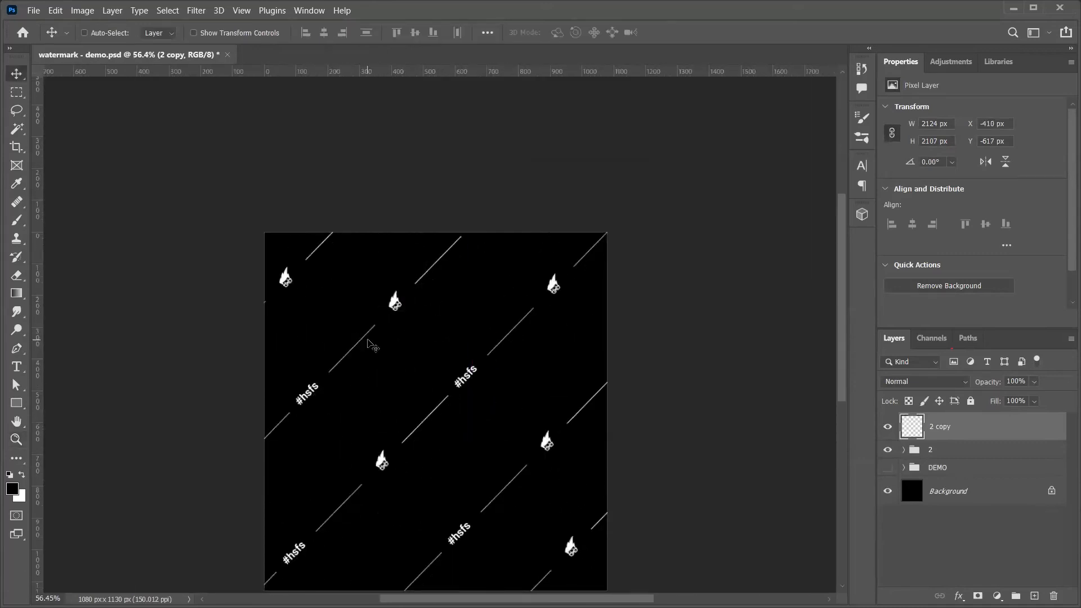
Step: Check the image height in Image Size, then open Post 01.psd from the Facebook posts folder
key(ctrl+alt+i)
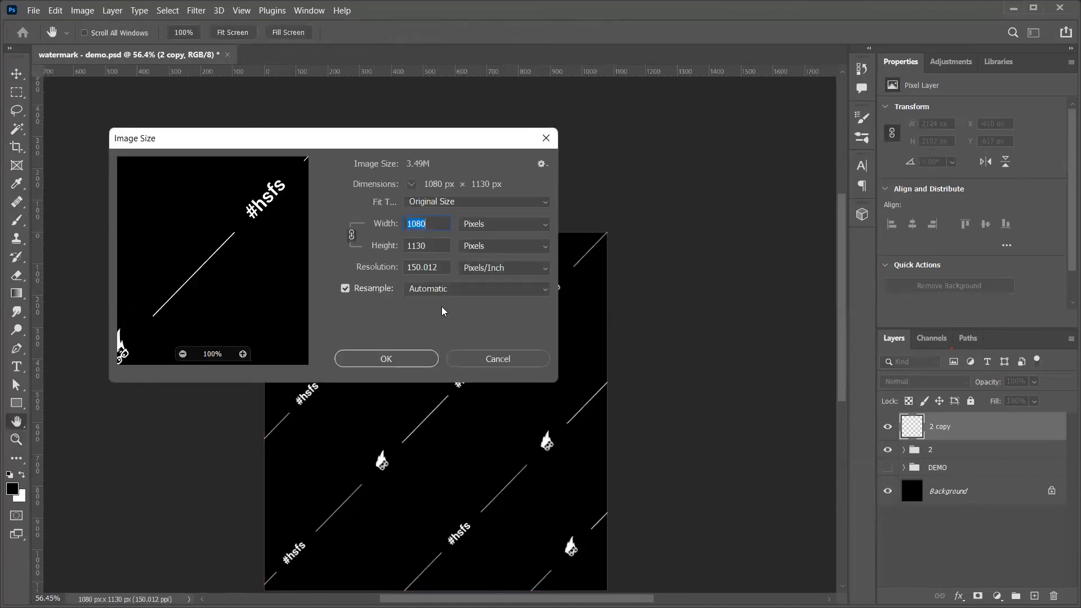
click(433, 252)
key(Return)
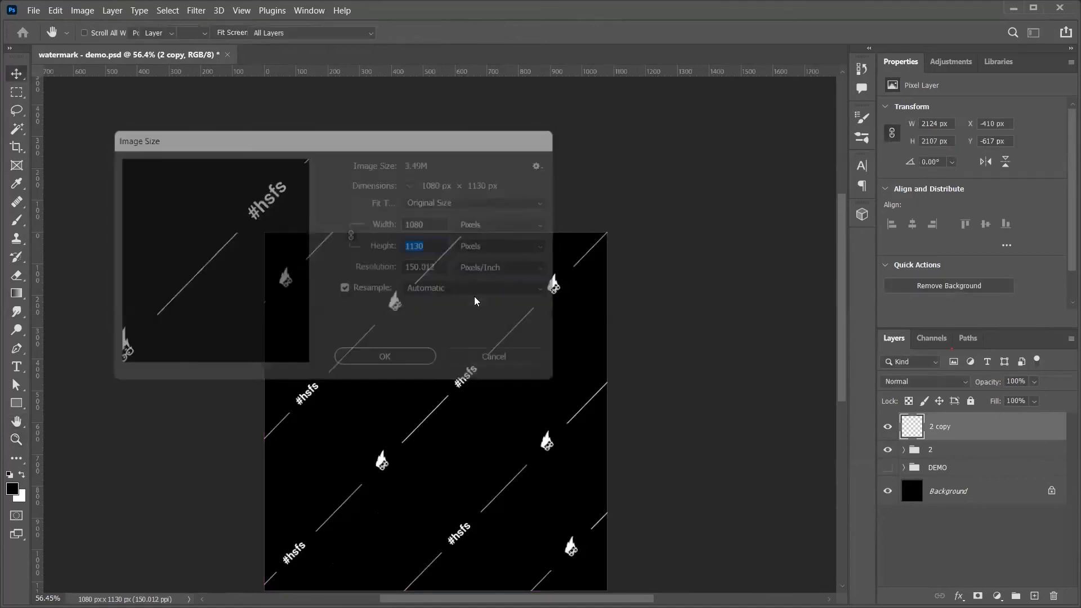
key(alt+Tab)
click(912, 138)
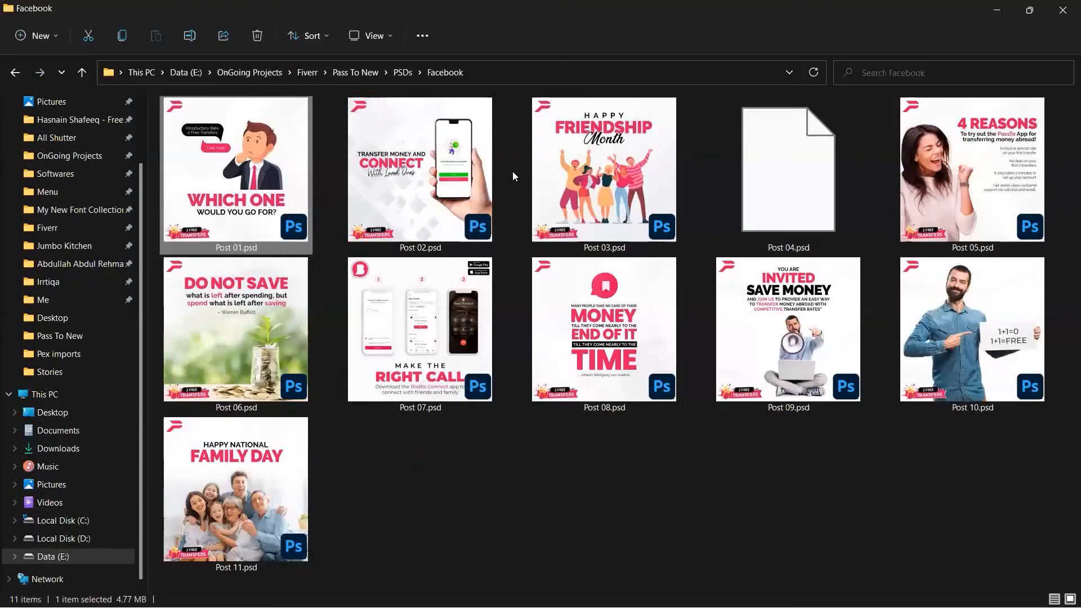
double_click(250, 223)
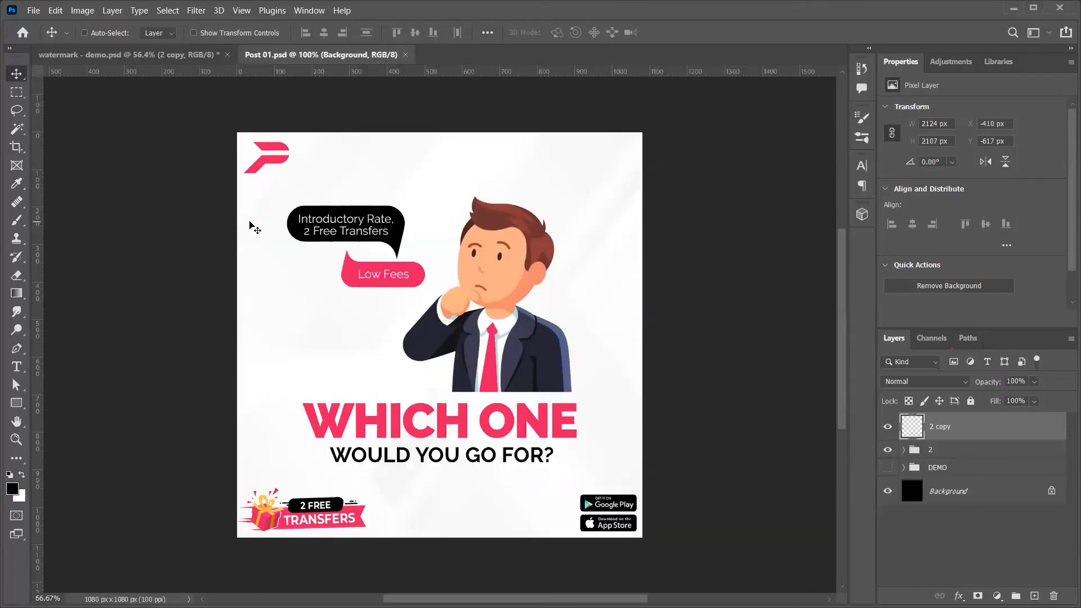
Step: Drag the merged '2 copy' watermark into Post 01.psd and bring it to the top
key(ctrl+Tab)
drag(356, 167, 473, 233)
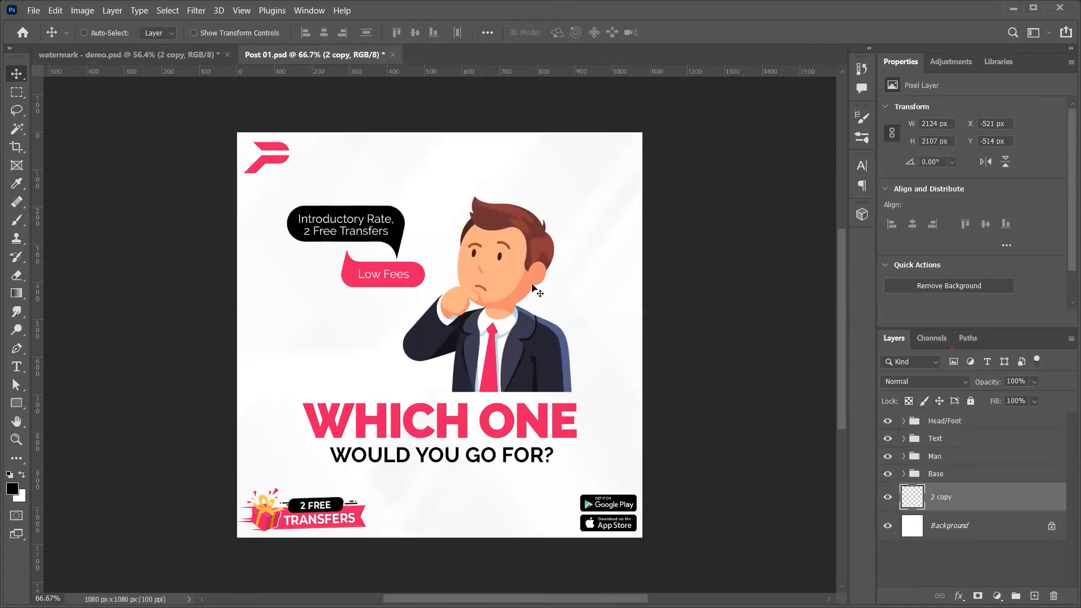
key(ctrl+shift+bracketright)
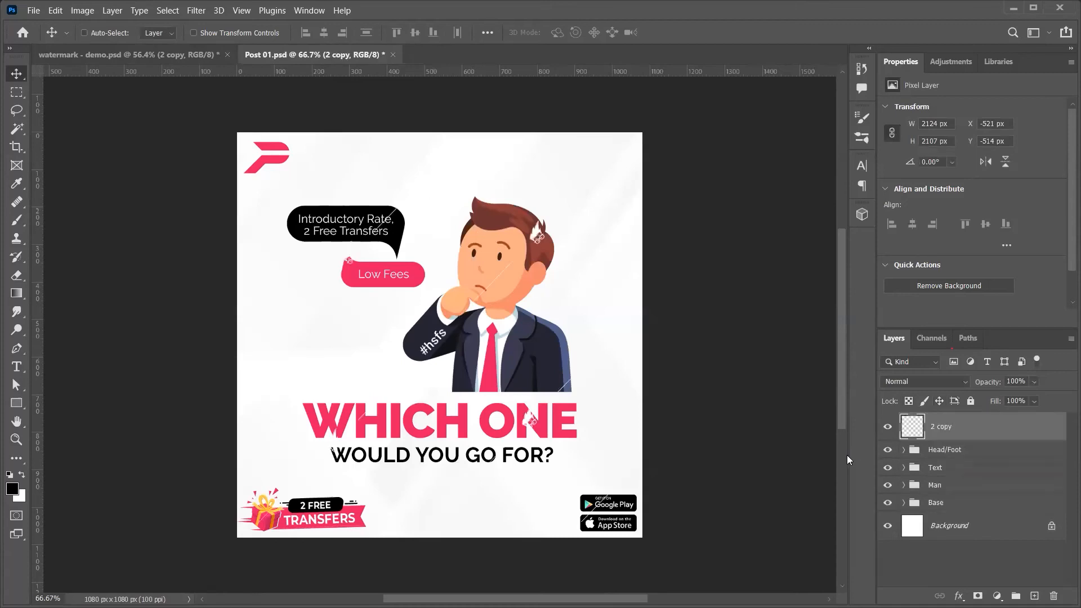
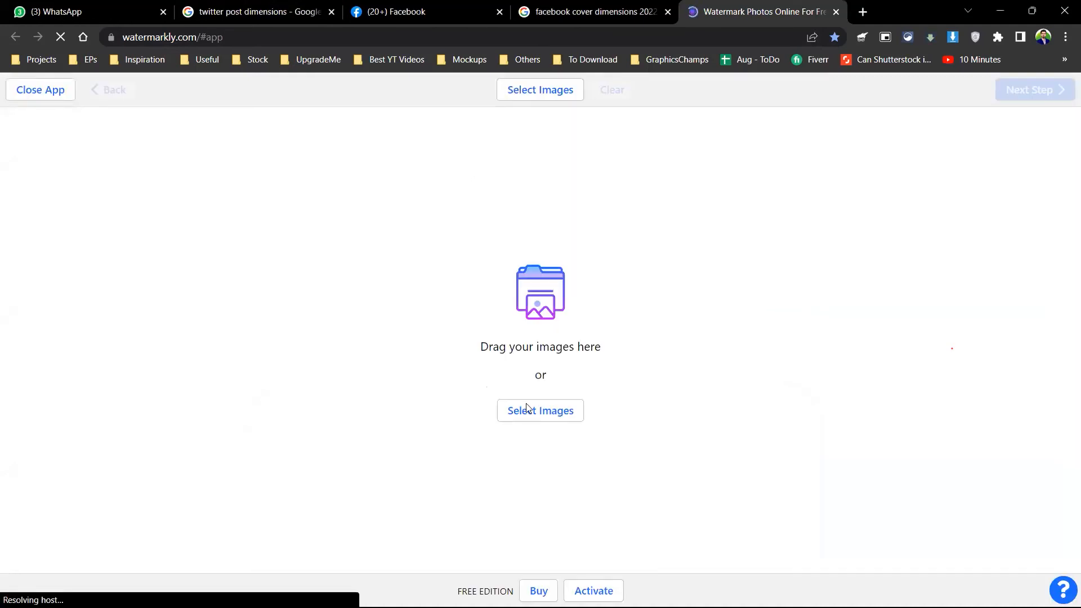
Step: Browse from My Computer to E: > OnGoing Projects > Fiverr > Pass To New > PNGs
click(526, 409)
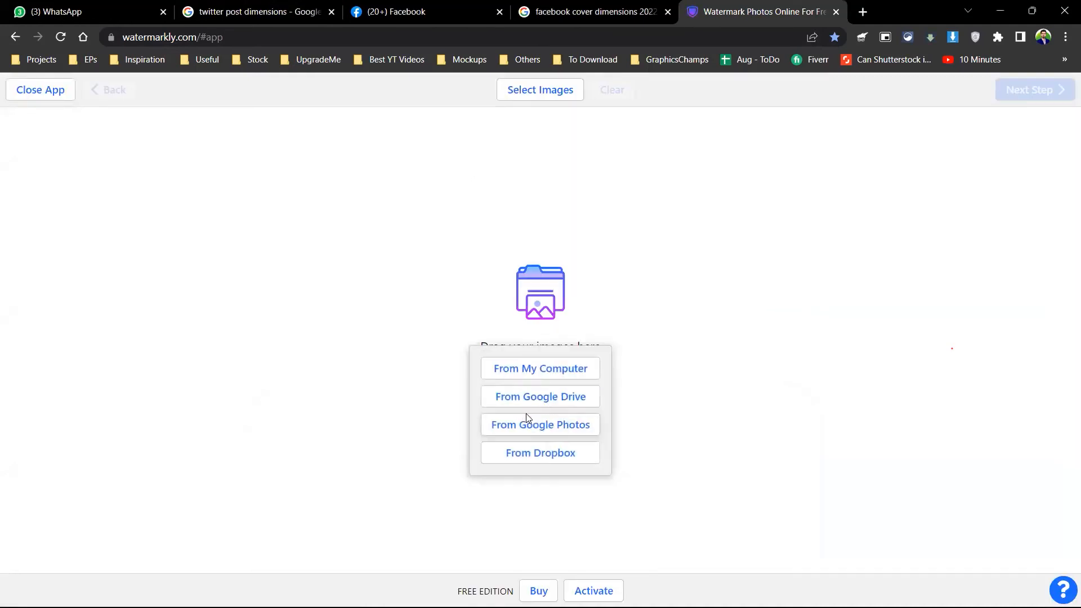
click(522, 367)
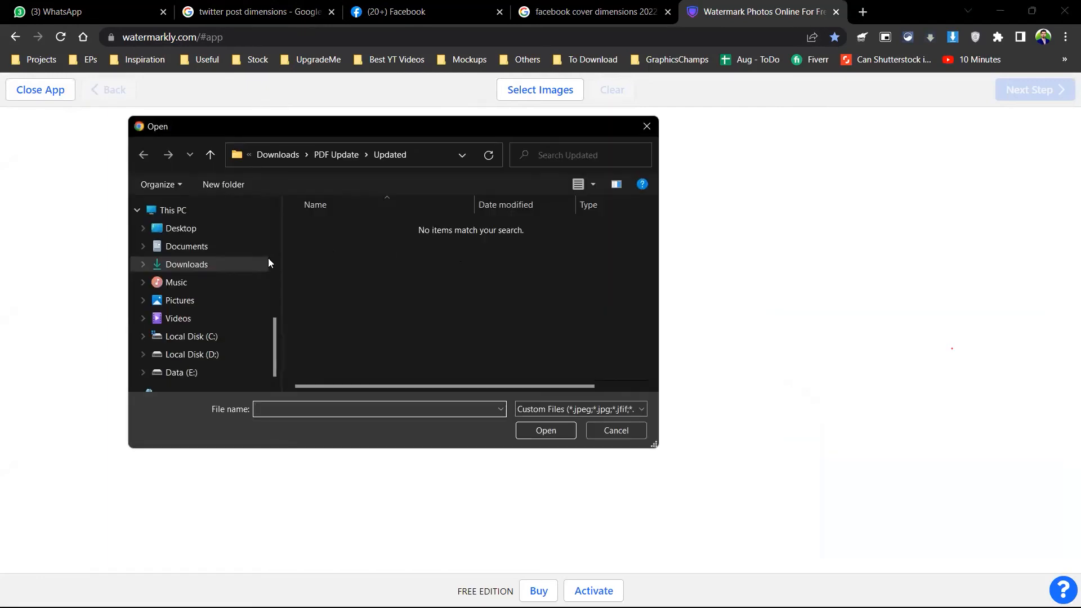
scroll(228, 282, up, 5)
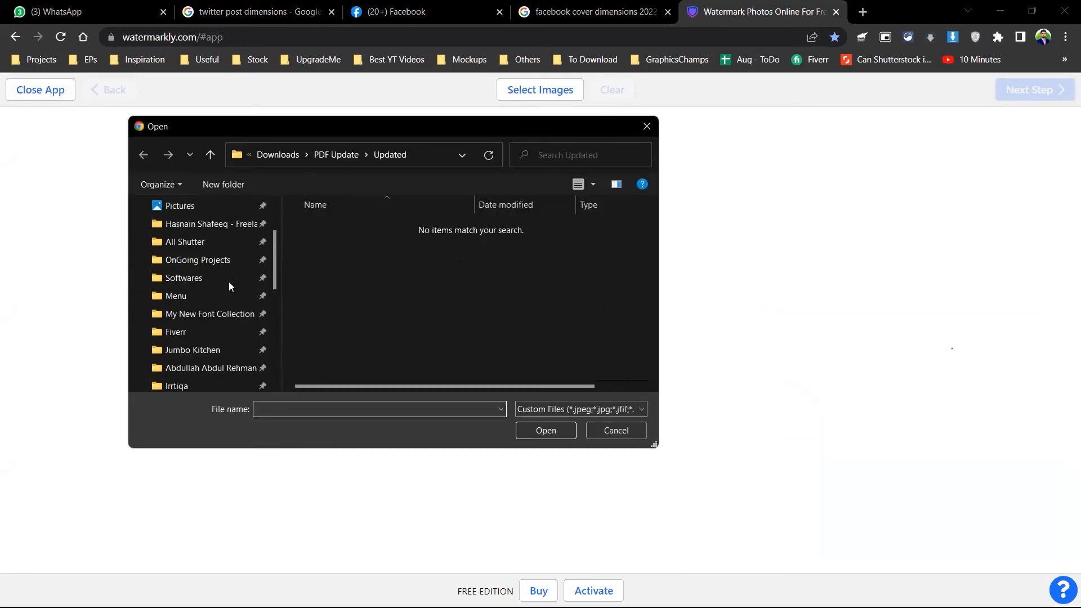
click(204, 259)
click(326, 251)
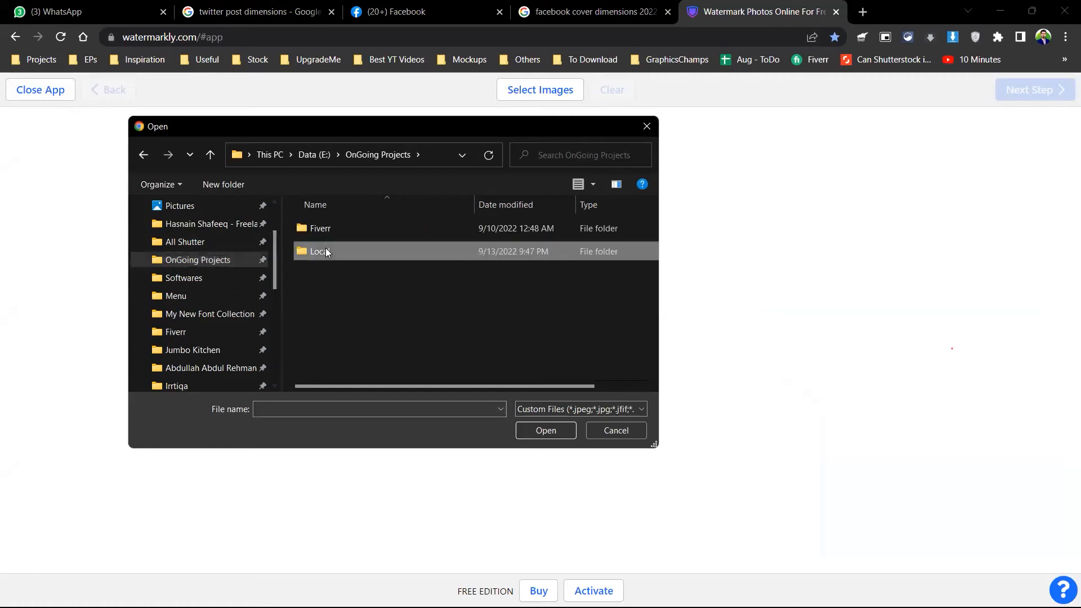
double_click(326, 252)
scroll(344, 285, down, 1)
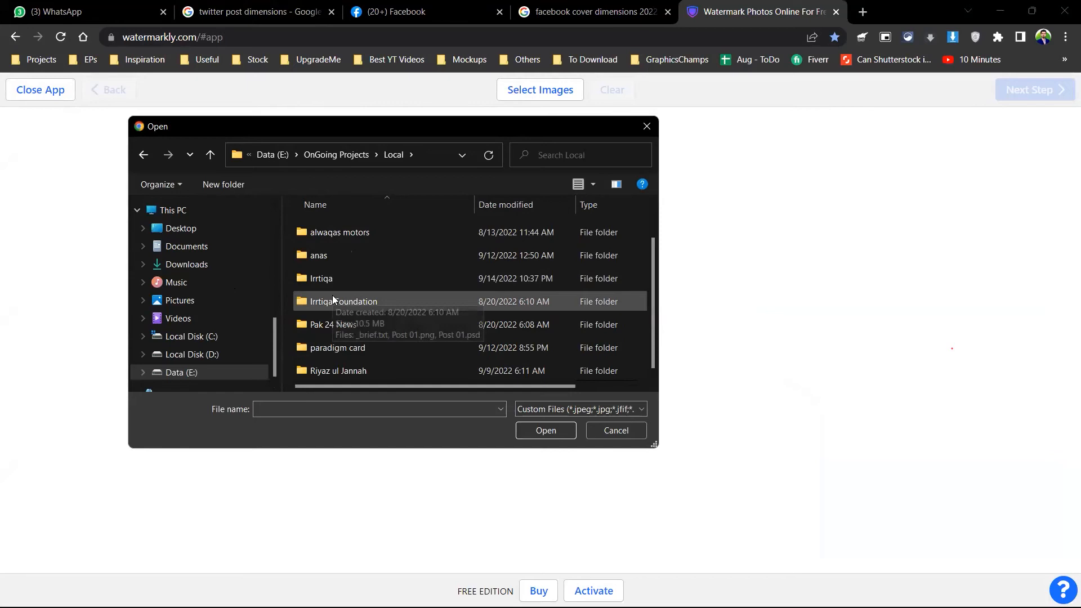
click(334, 159)
double_click(313, 232)
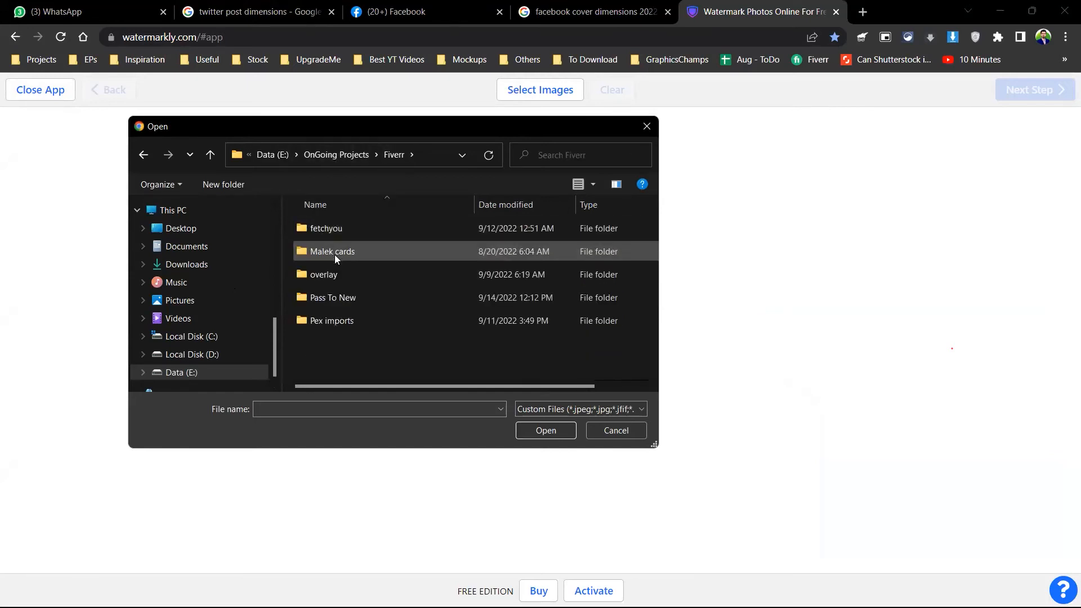
double_click(345, 299)
double_click(336, 244)
Step: Load Post-01, Post-02 and Post-03 into Watermarkly and dismiss the tutorial hint
click(333, 250)
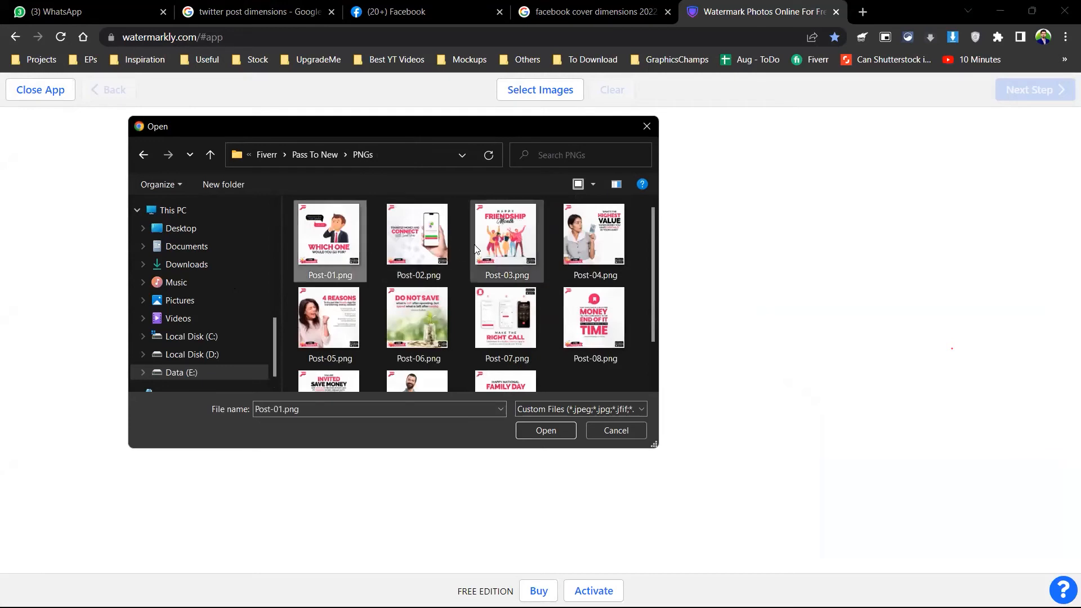
shift+click(505, 236)
click(549, 436)
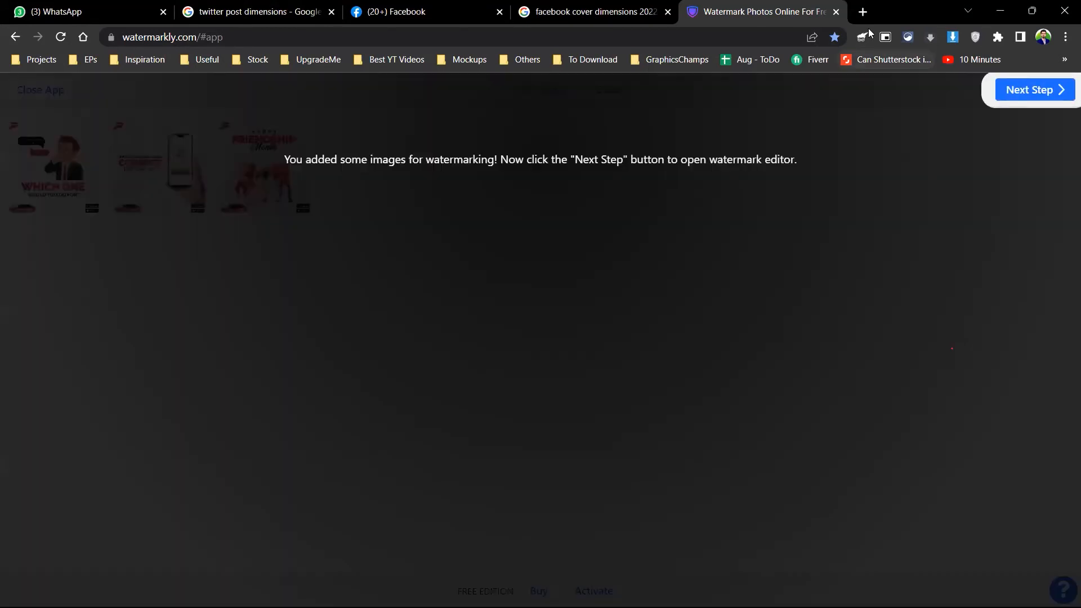
click(532, 294)
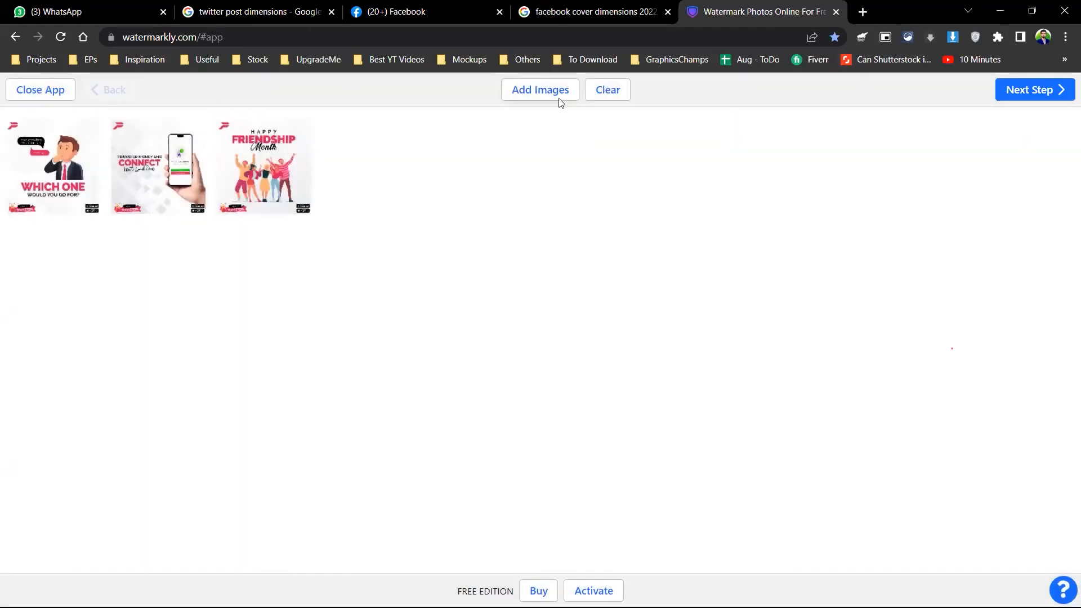
Step: Add a text watermark and replace the placeholder with the author's credit line
click(1065, 94)
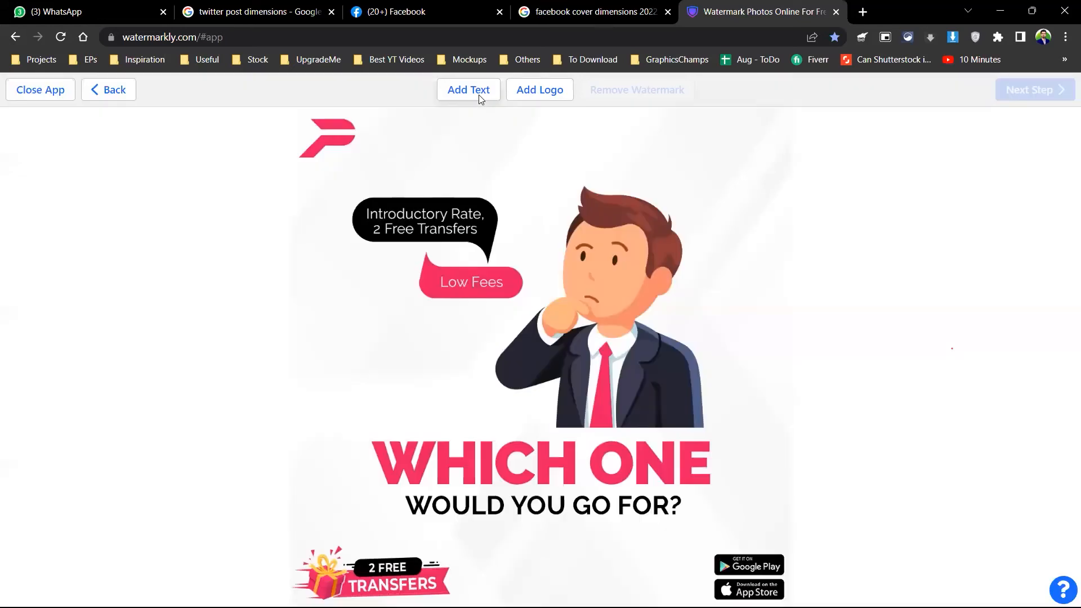
click(480, 96)
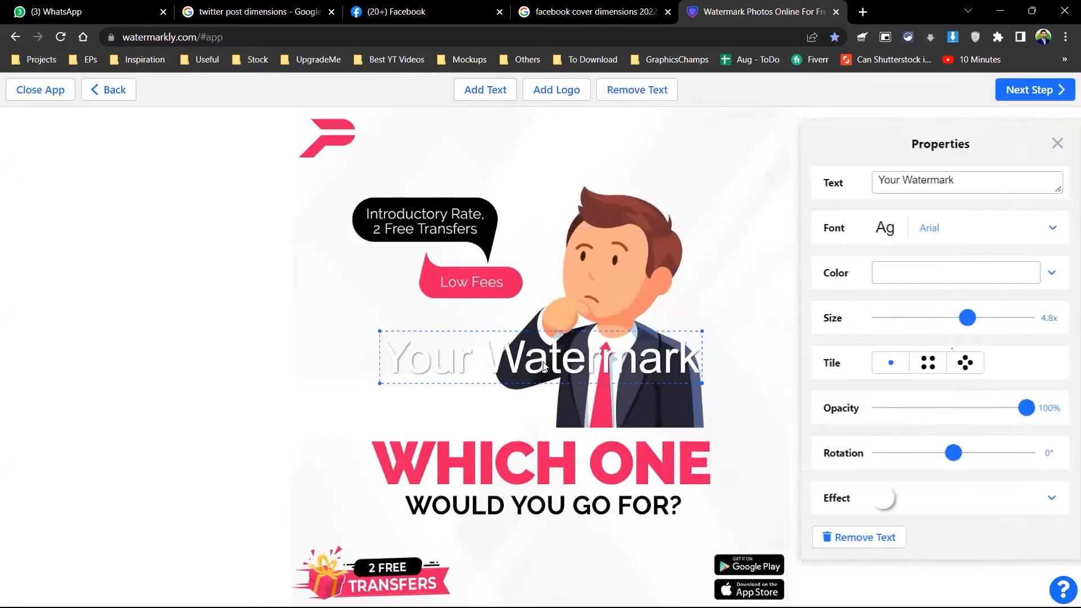
scroll(544, 366, up, 5)
key(ctrl+minus)
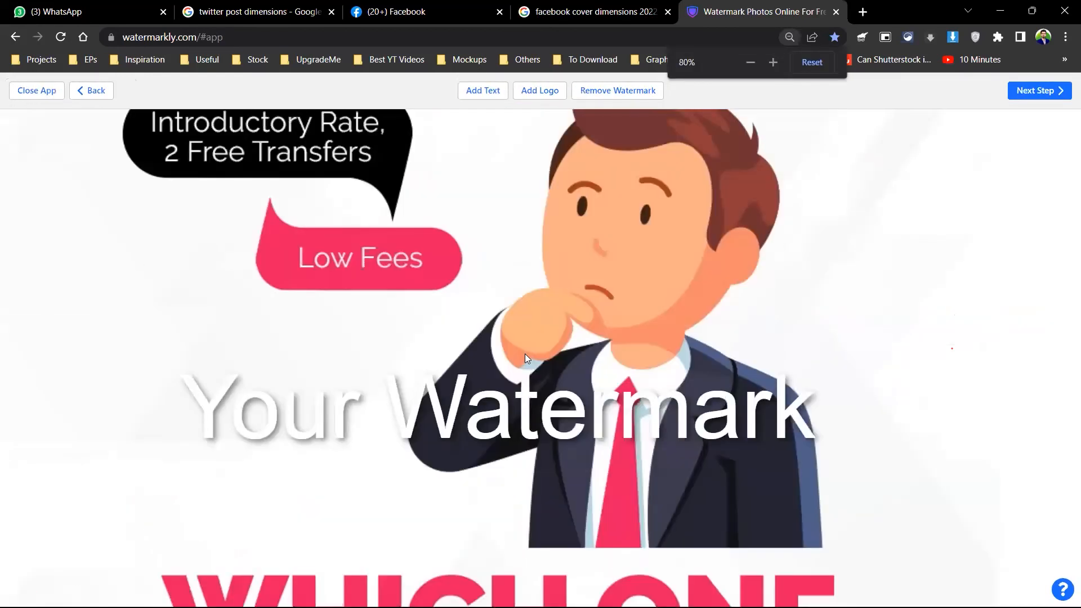
click(531, 409)
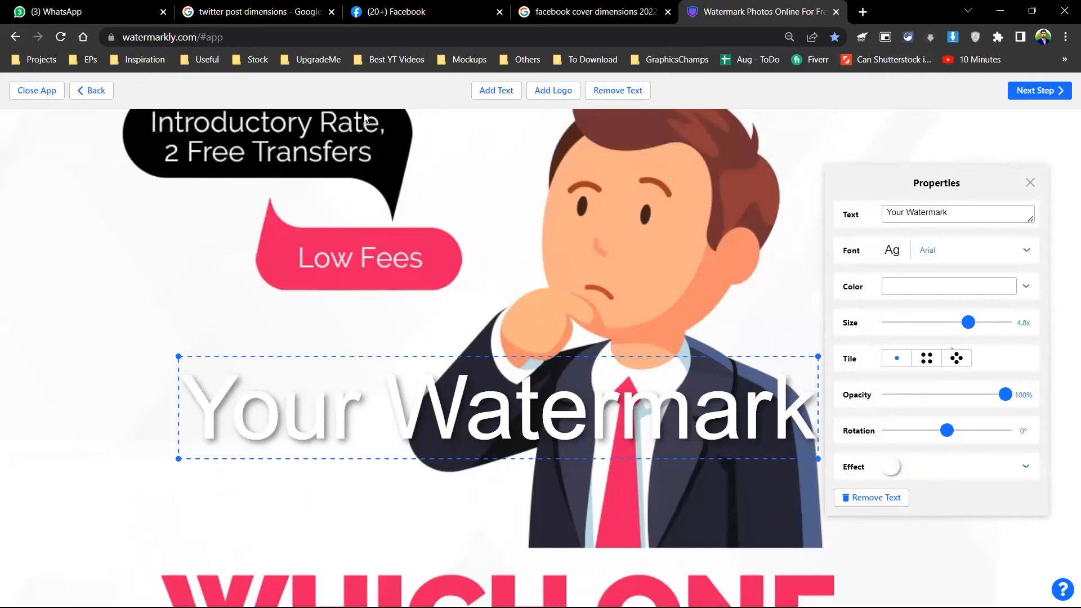
click(900, 209)
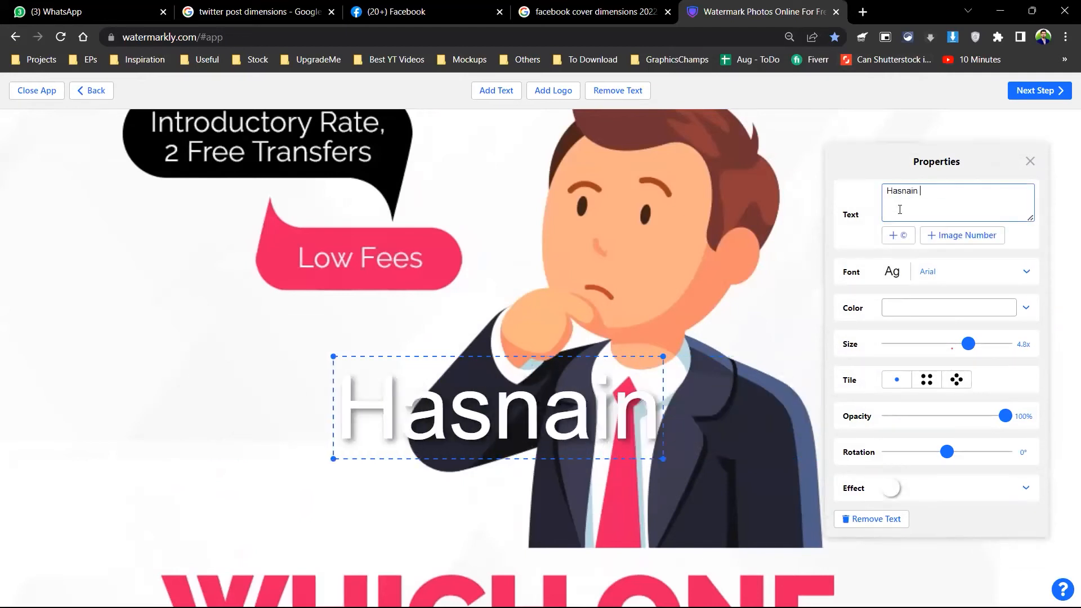
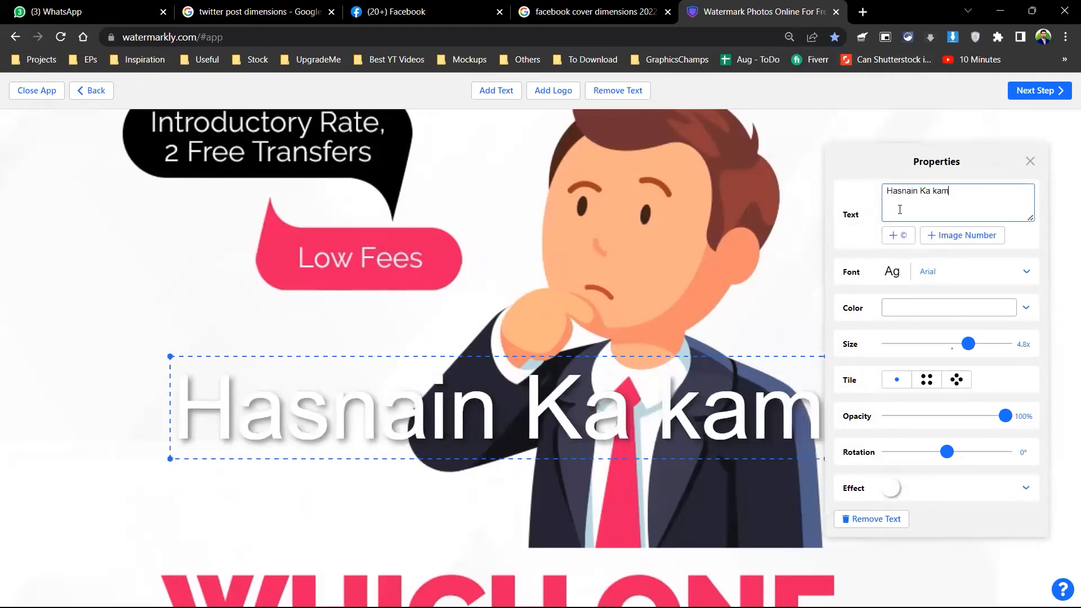
Step: Make the watermark dark grey at 1.1x size, tilted about -35° and tiled in a staggered pattern
click(933, 306)
click(879, 290)
click(861, 240)
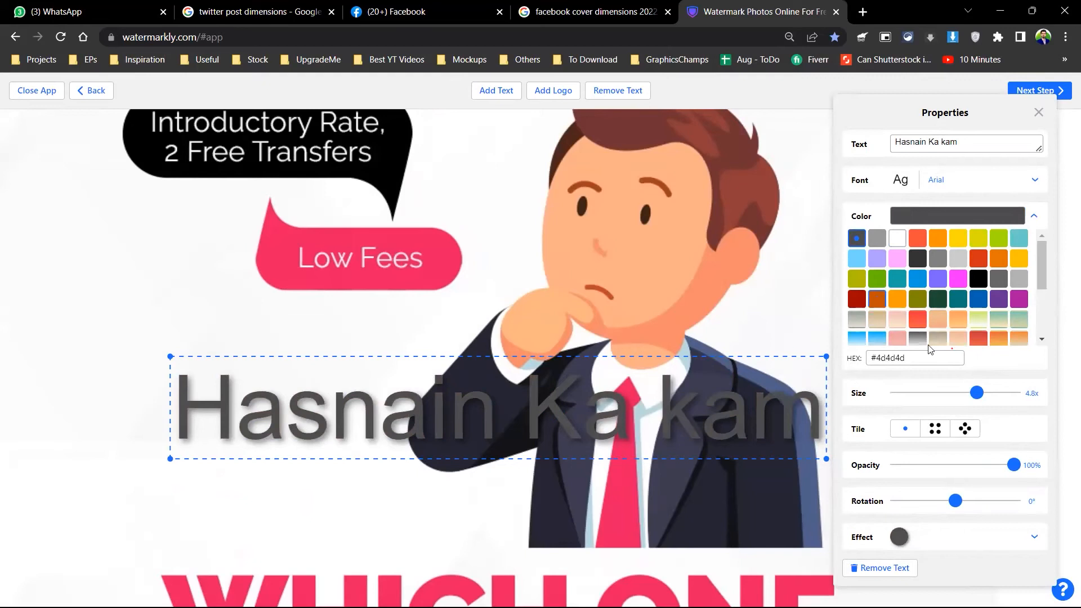
drag(976, 393, 926, 397)
drag(955, 501, 943, 502)
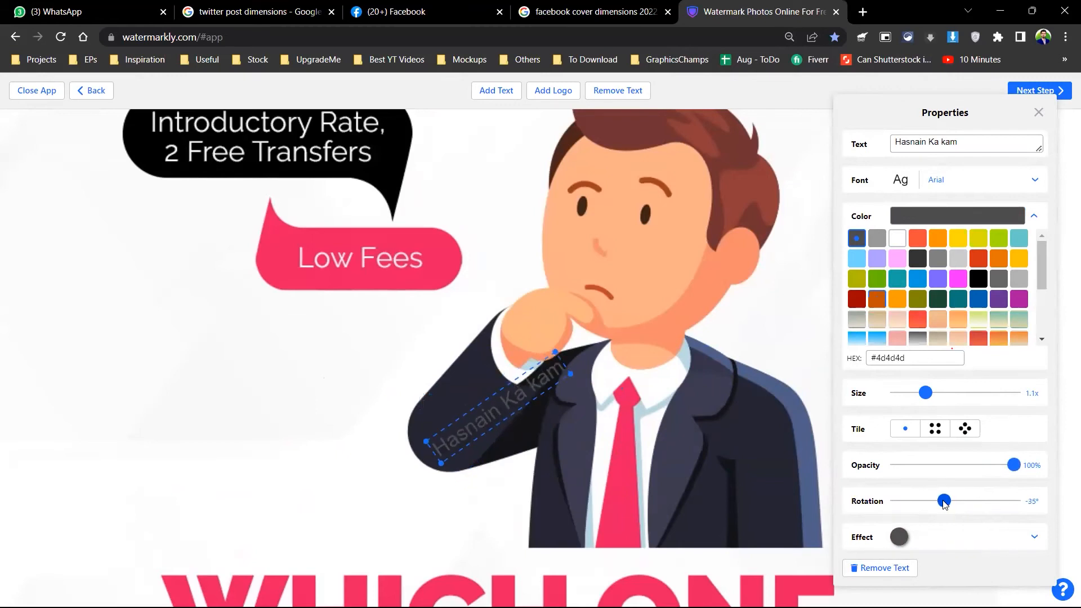
click(965, 429)
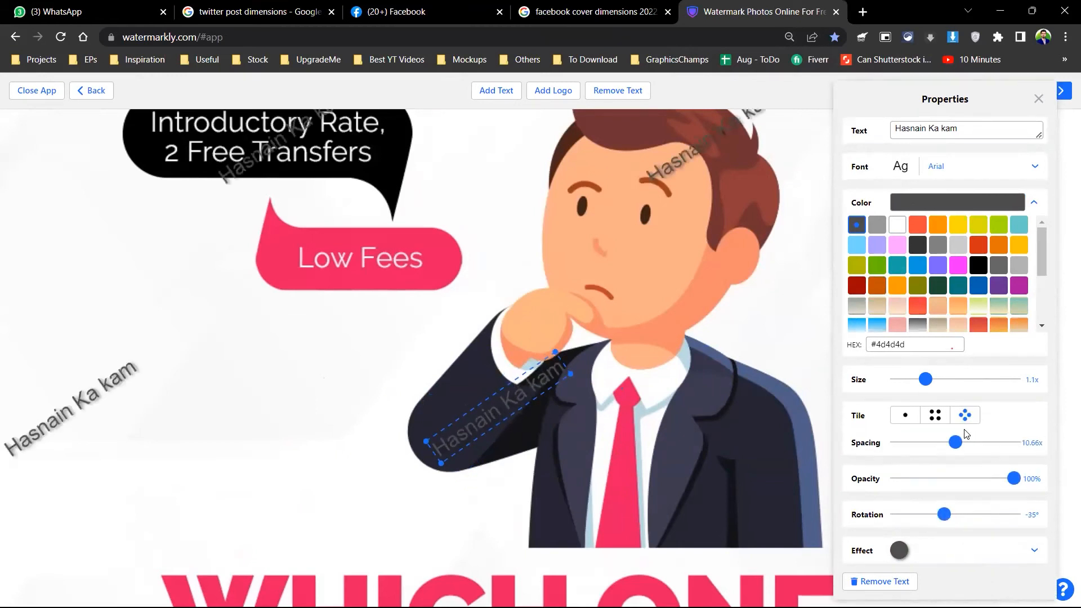
click(764, 419)
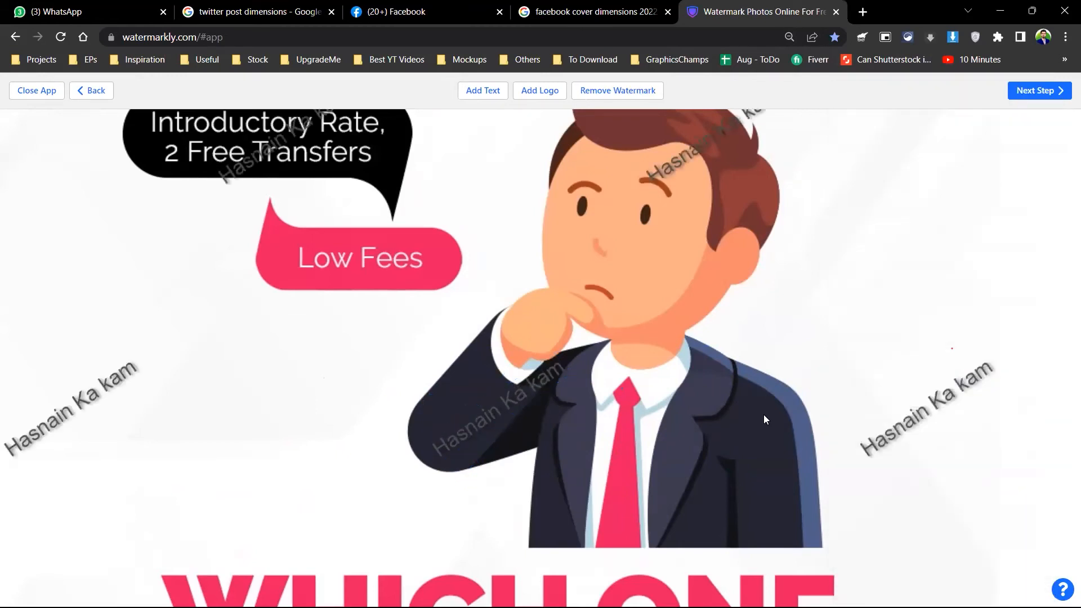
key(ctrl+minus)
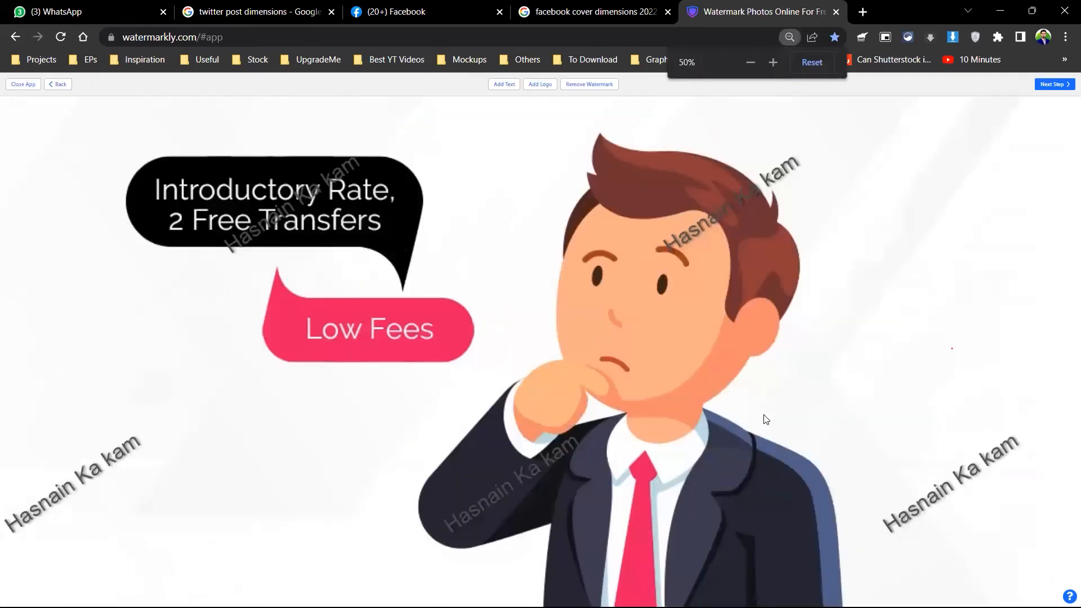
key(ctrl+0)
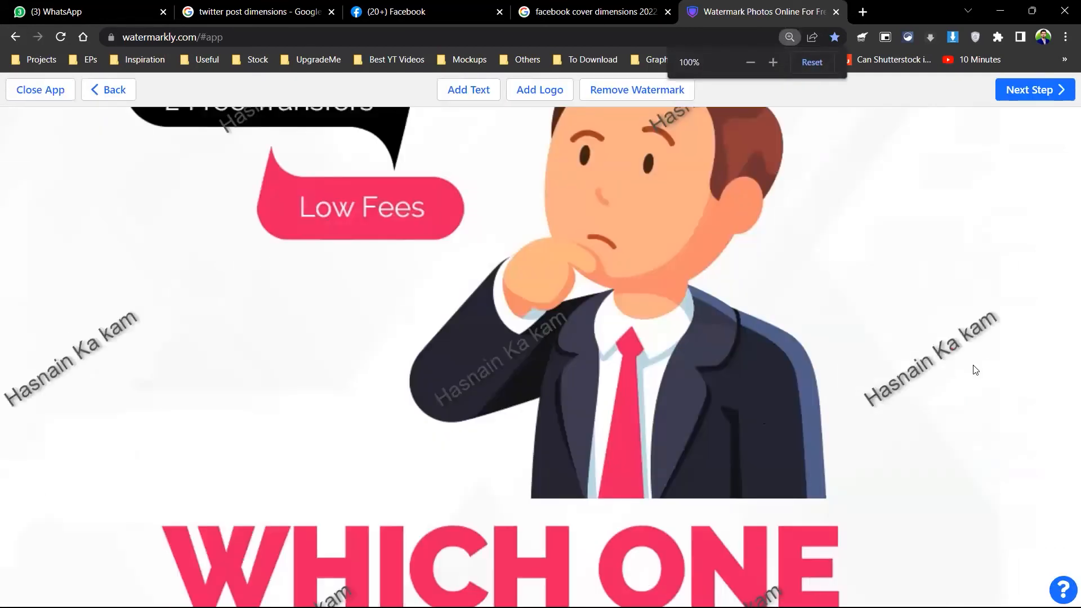
Step: Remove the extra 'Your Watermark' text object from the post
click(495, 91)
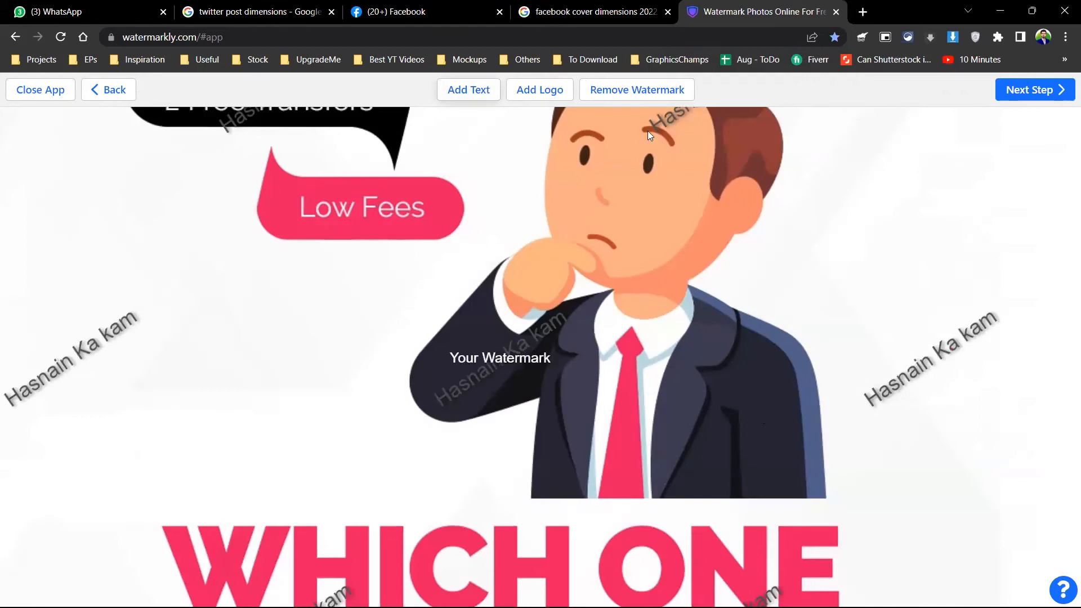
drag(660, 355, 606, 336)
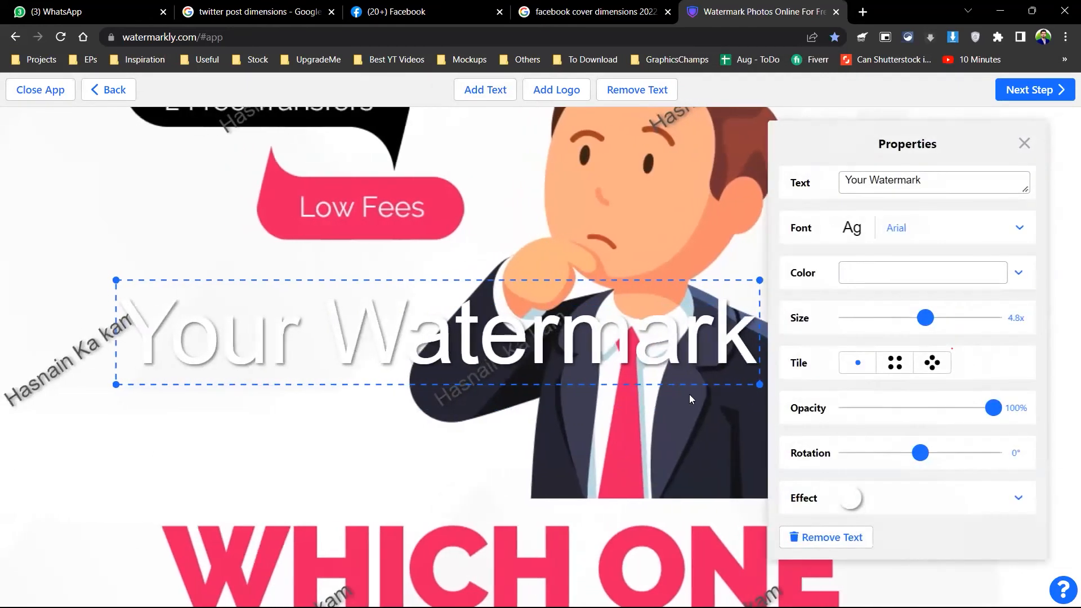
click(811, 536)
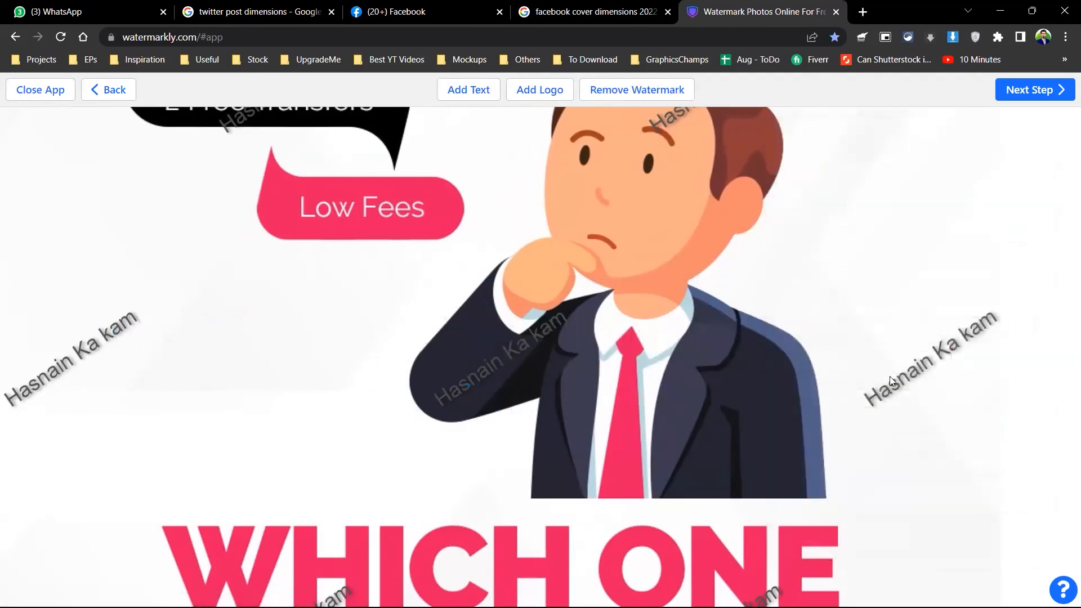
Step: Keep the tiled watermark at -35° and apply the thick outline effect after comparing styles
click(890, 376)
mouse_move(935, 475)
mouse_down()
mouse_move(948, 474)
mouse_move(933, 474)
mouse_up()
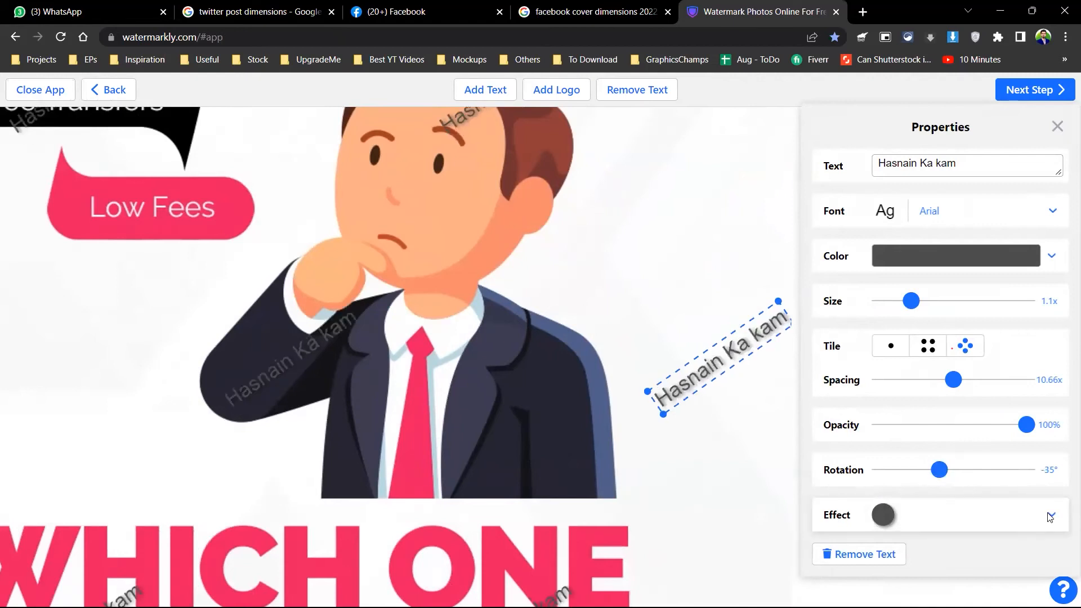
click(878, 521)
click(899, 464)
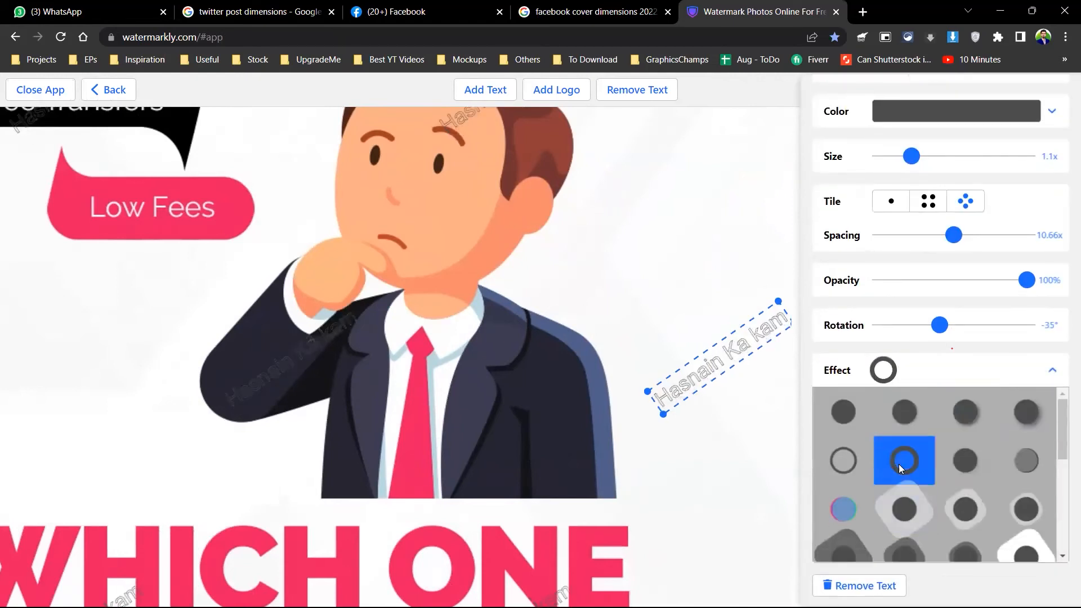
click(844, 458)
click(843, 419)
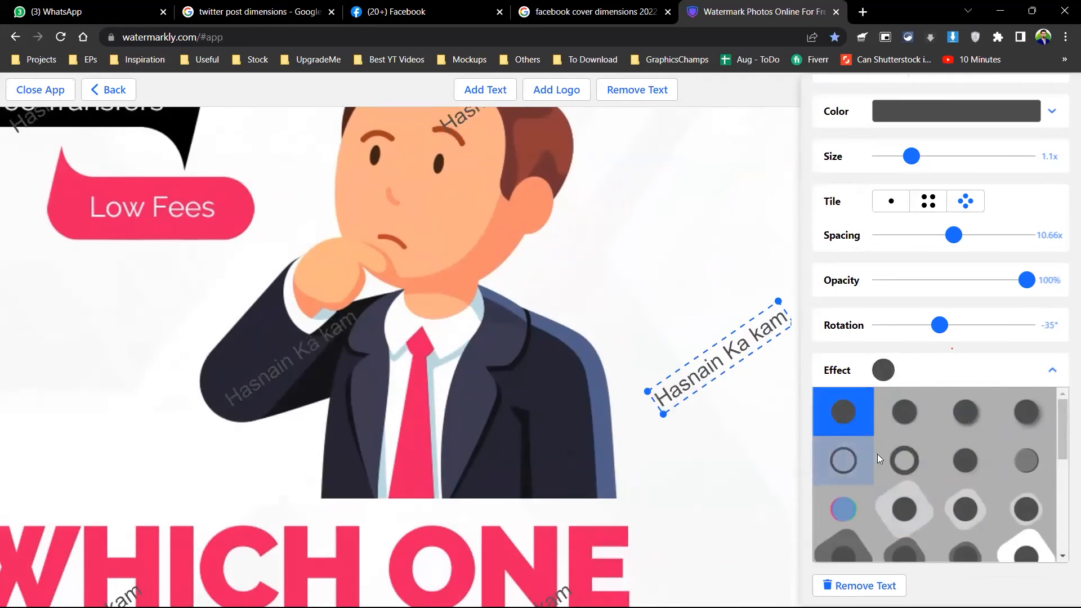
click(966, 497)
click(889, 509)
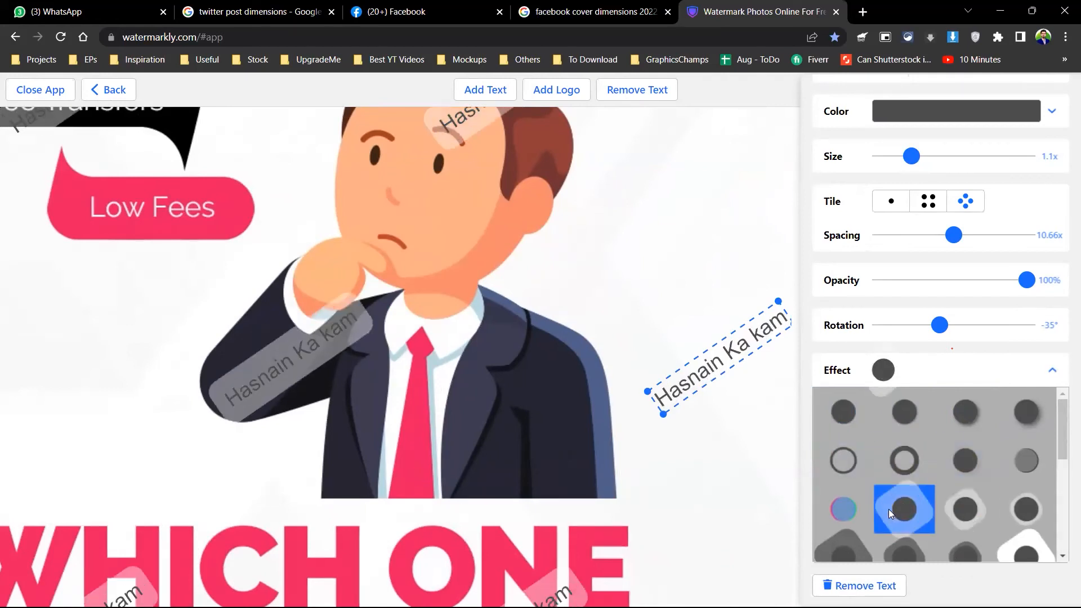
click(849, 504)
click(1023, 510)
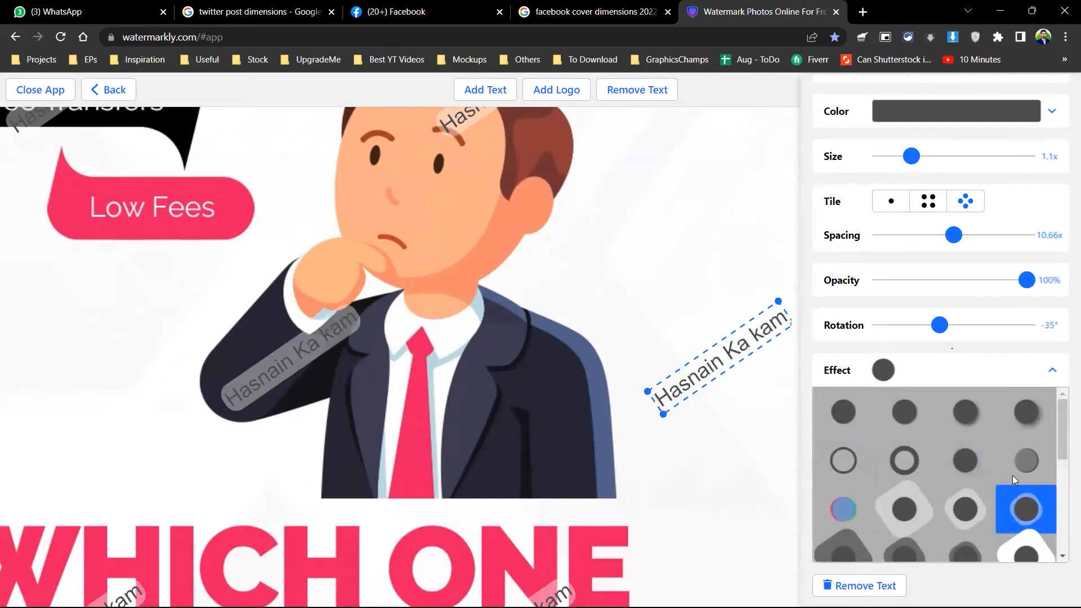
click(912, 465)
click(845, 465)
click(897, 459)
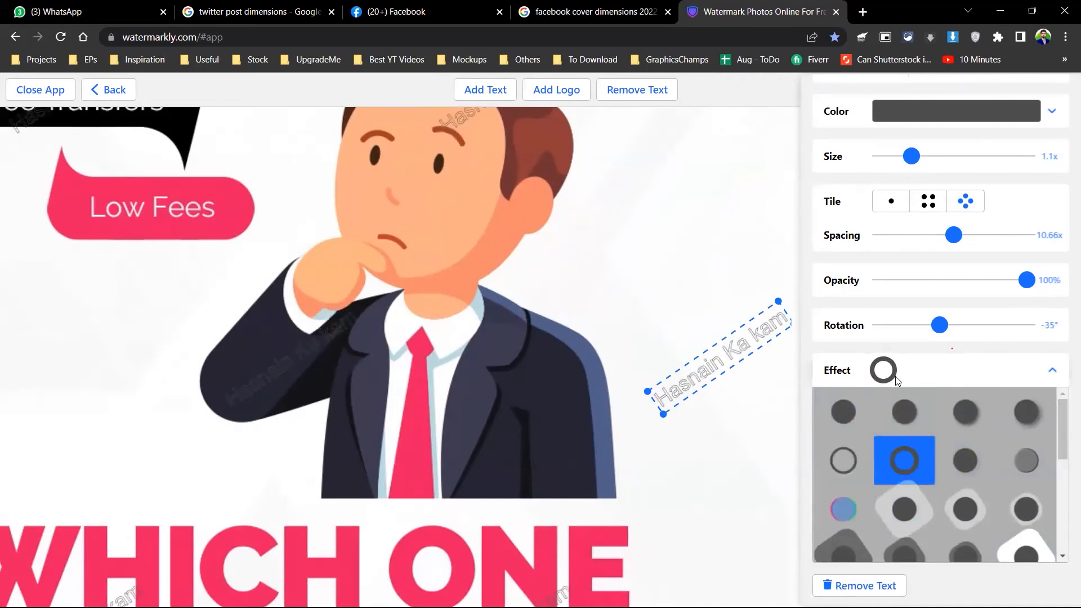
click(707, 439)
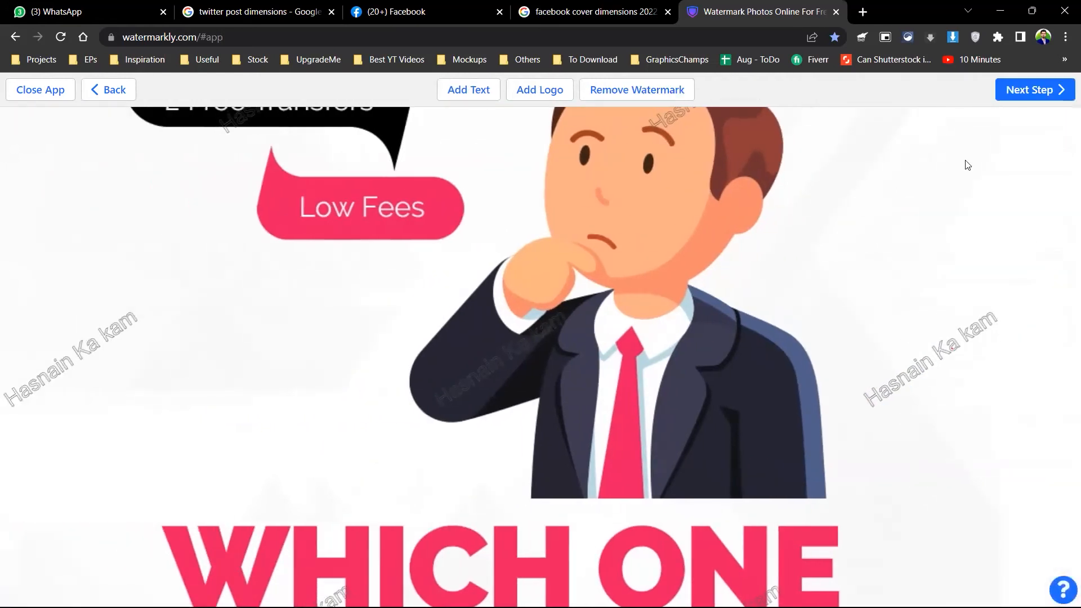
Step: Watermark all three posts in Original format with no resizing, then download and open watermarked-images.zip
click(1025, 95)
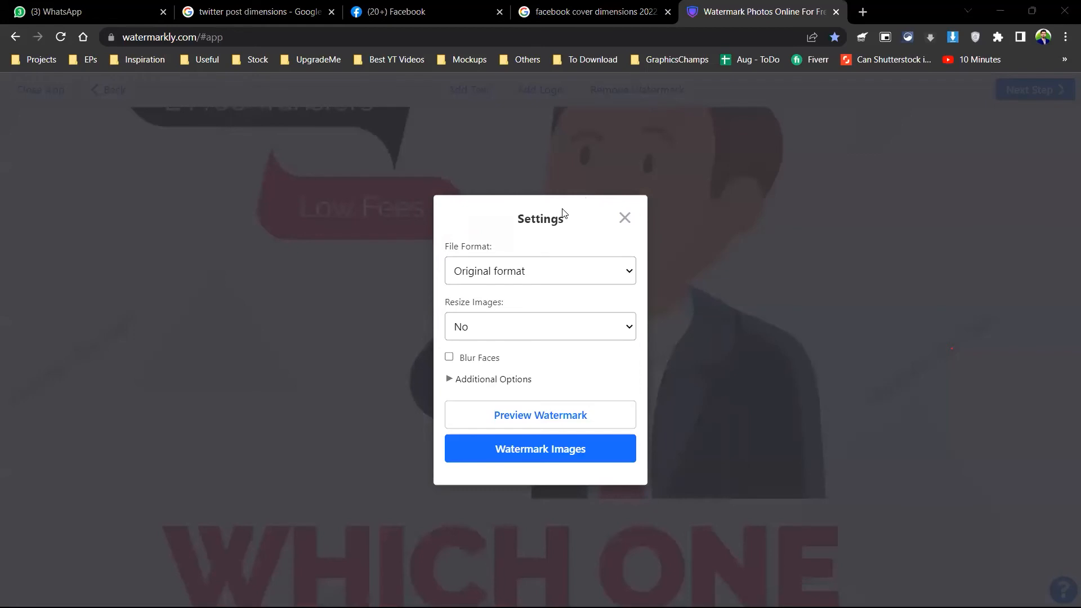
click(500, 260)
click(501, 266)
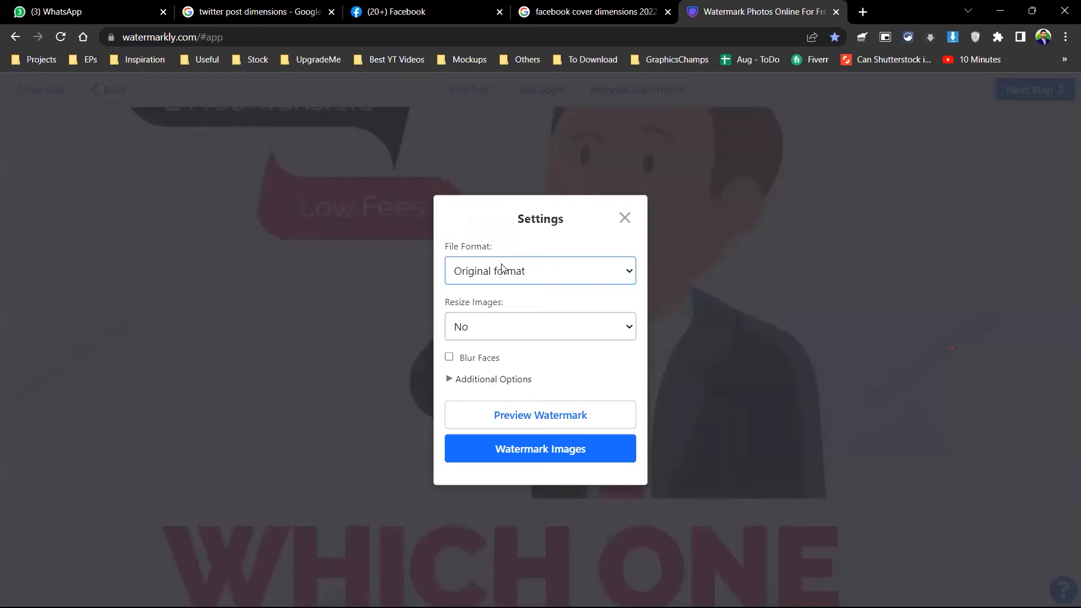
click(515, 326)
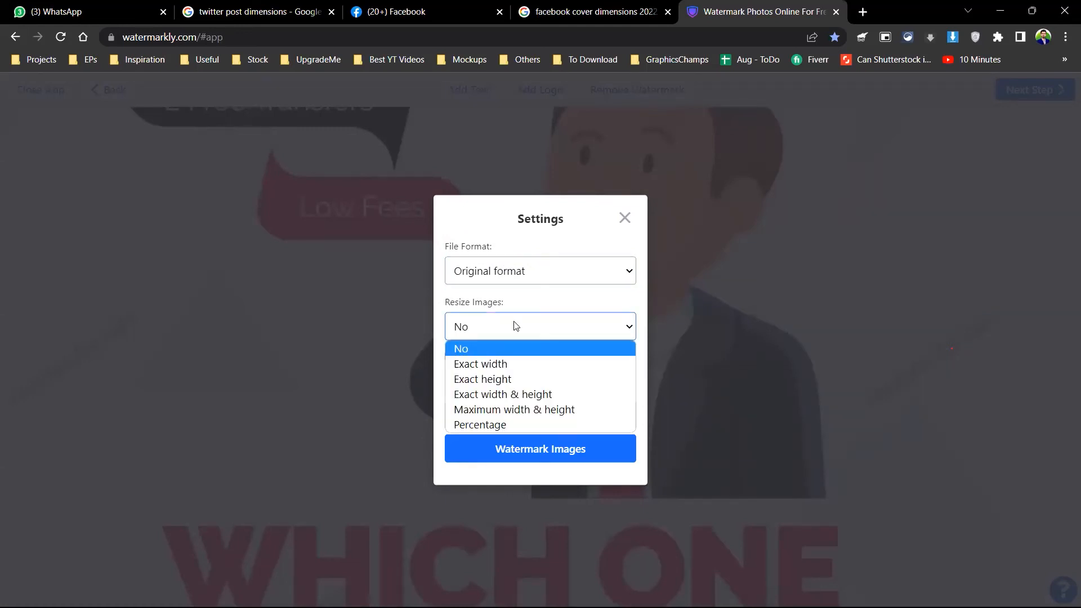
click(515, 325)
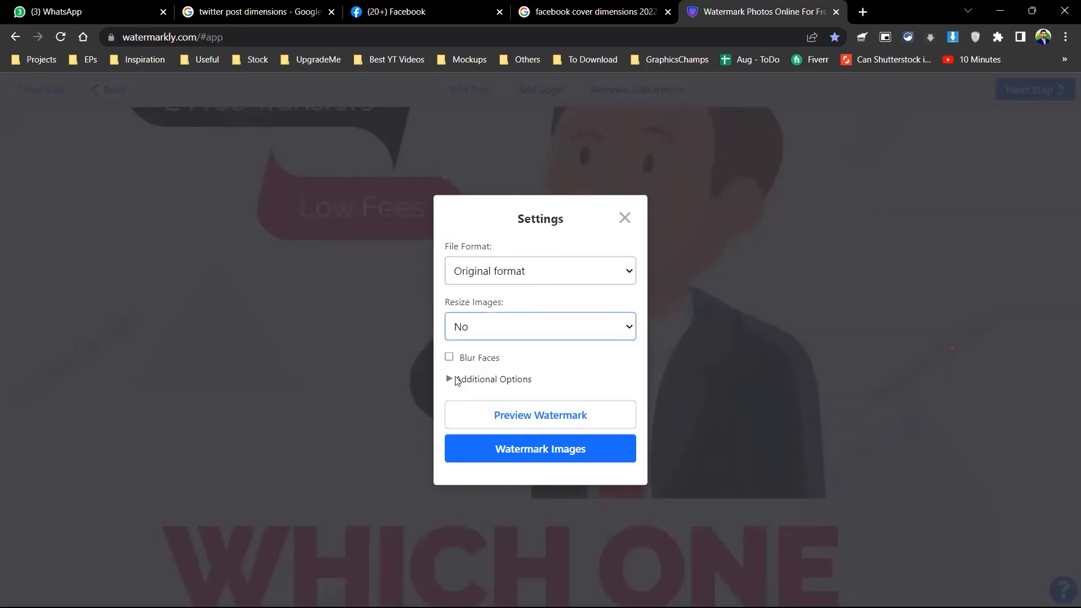
click(522, 447)
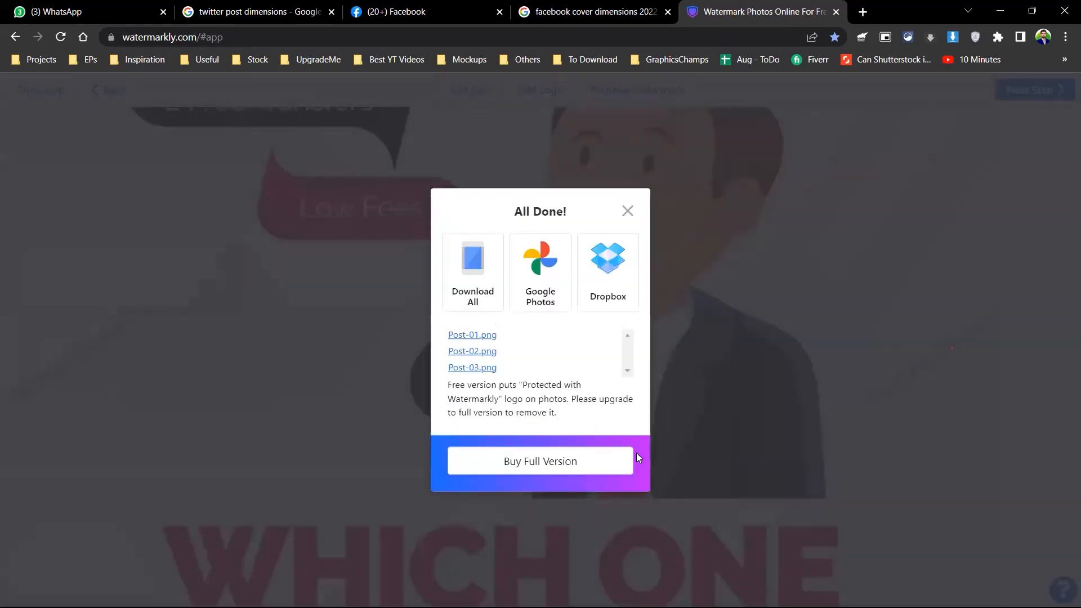
click(476, 277)
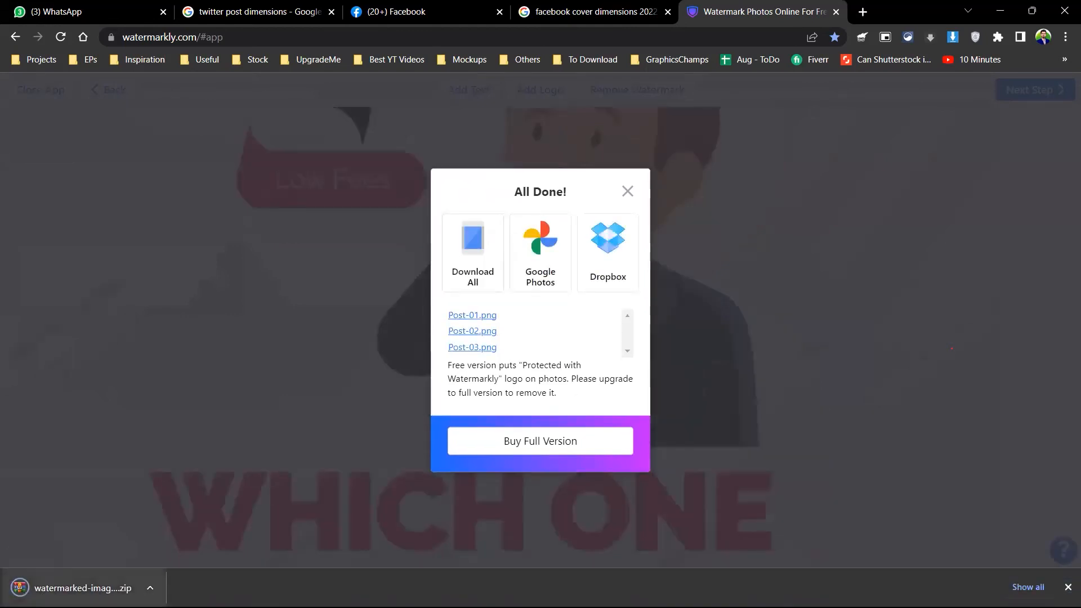
click(82, 588)
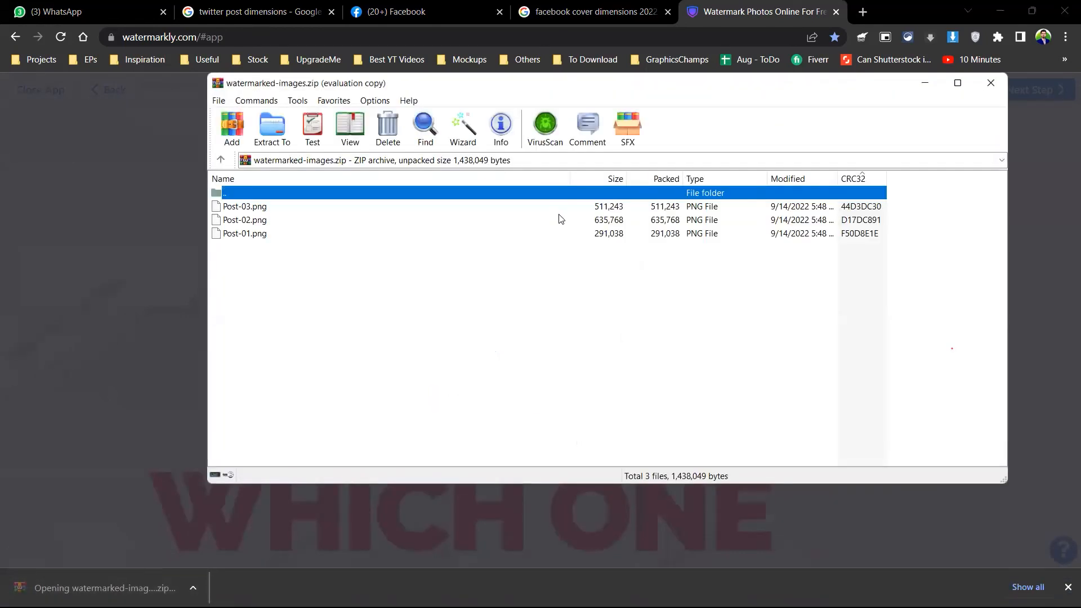
Step: Copy Post-01 to Post-03.png from the zip into the Facebook Cover folder and open Post-01.png
key(alt+Tab)
click(852, 331)
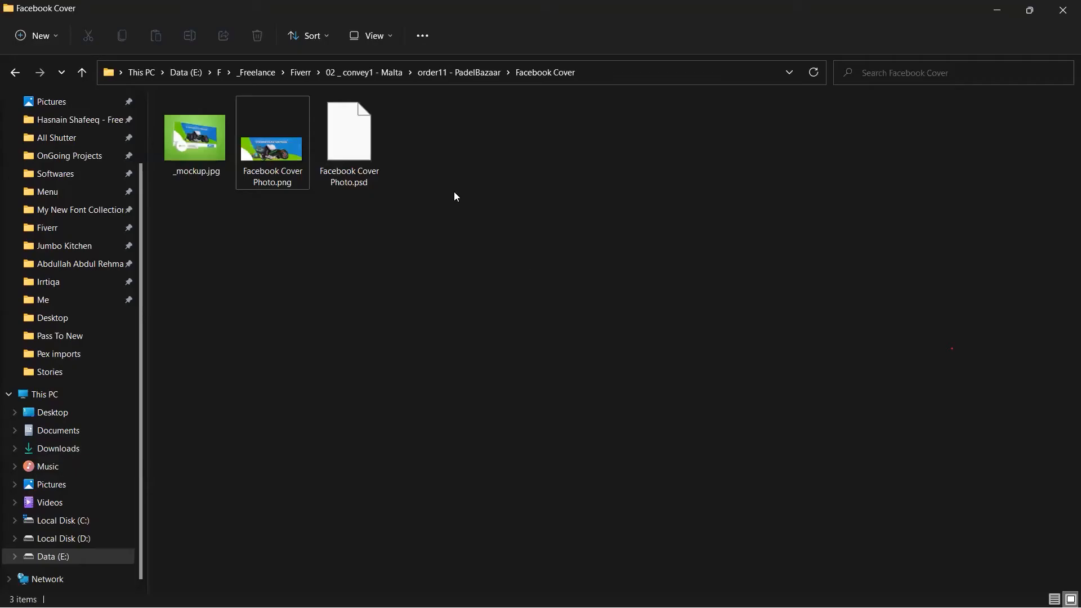
key(alt+Tab)
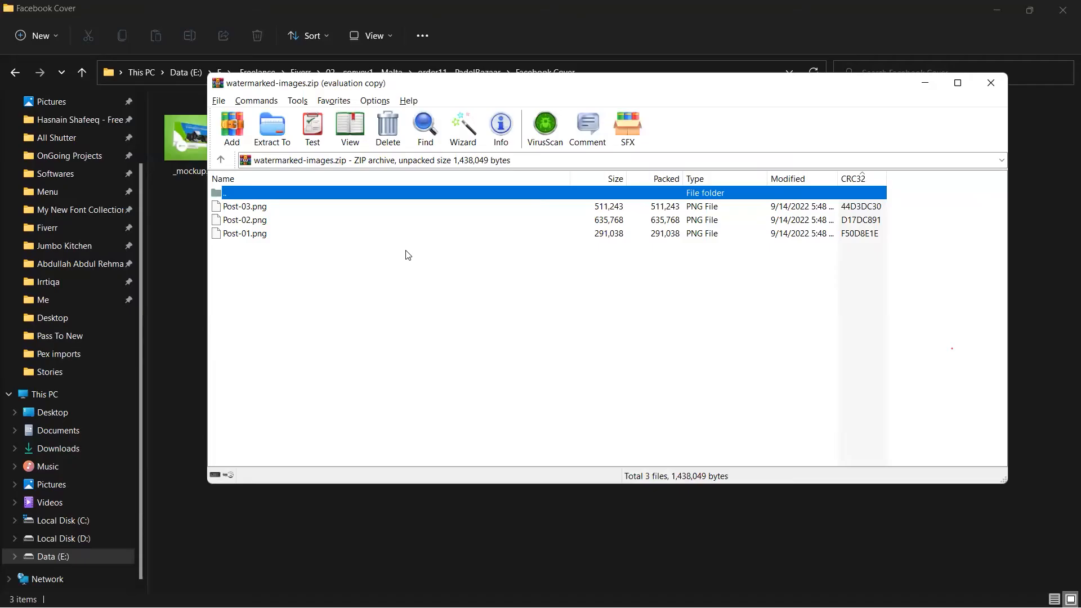
key(ctrl+a)
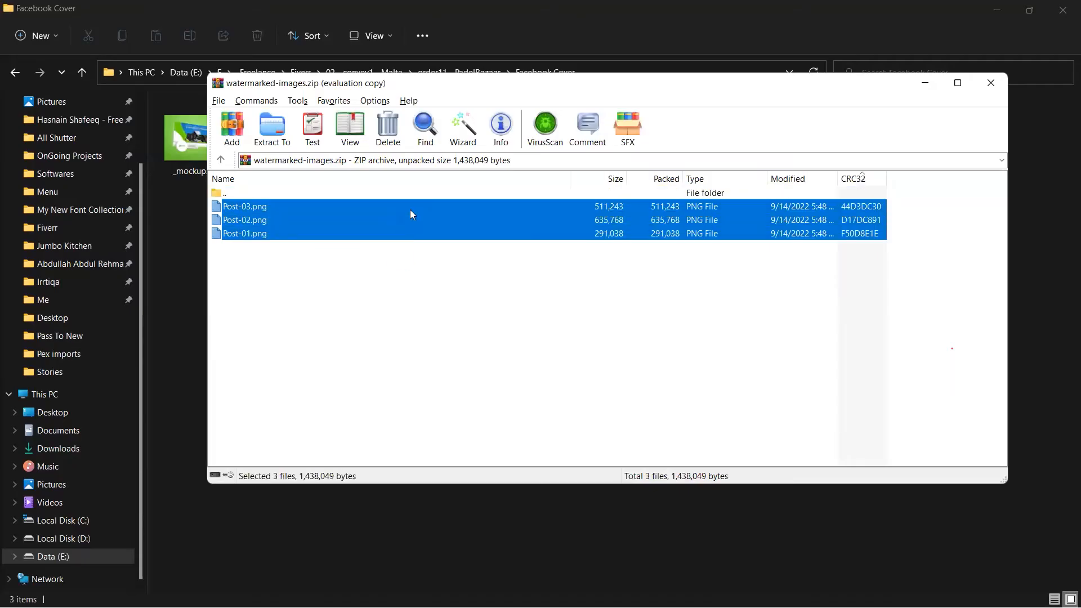
click(743, 550)
key(ctrl+v)
click(432, 134)
double_click(432, 134)
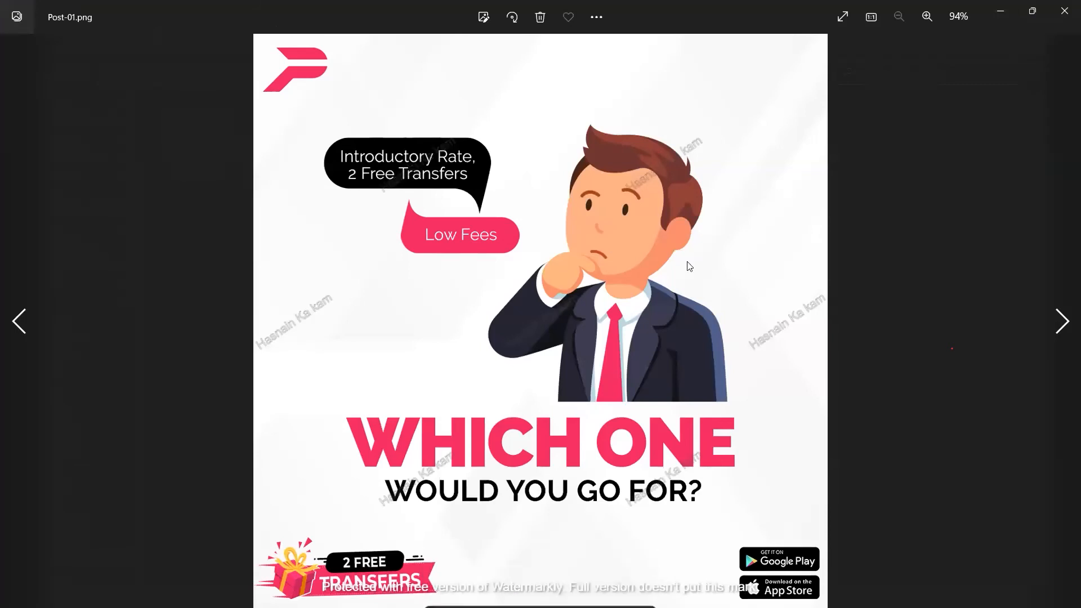
Step: Review the watermarked images, then delete the three Post PNGs from the Facebook Cover folder
key(Right)
key(Right)
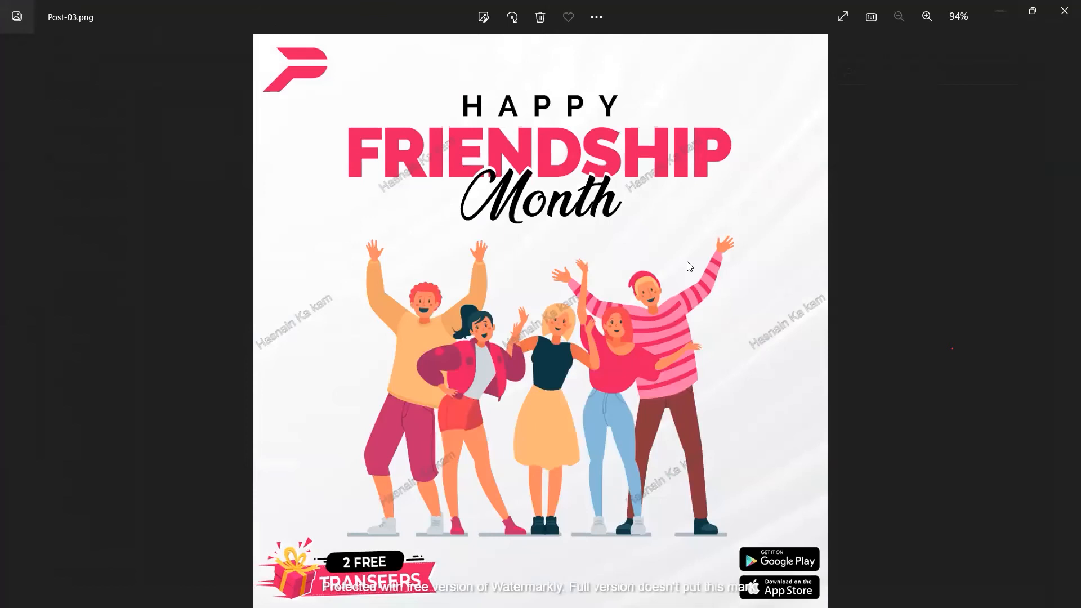
key(Left)
key(Left)
key(Left)
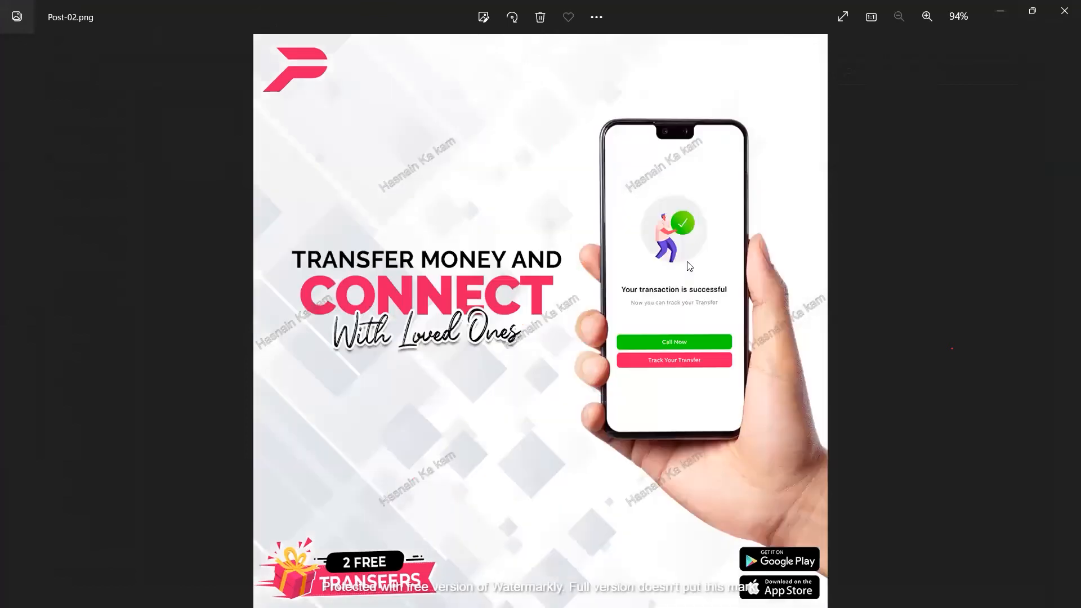
click(1065, 10)
drag(696, 170, 409, 131)
key(Delete)
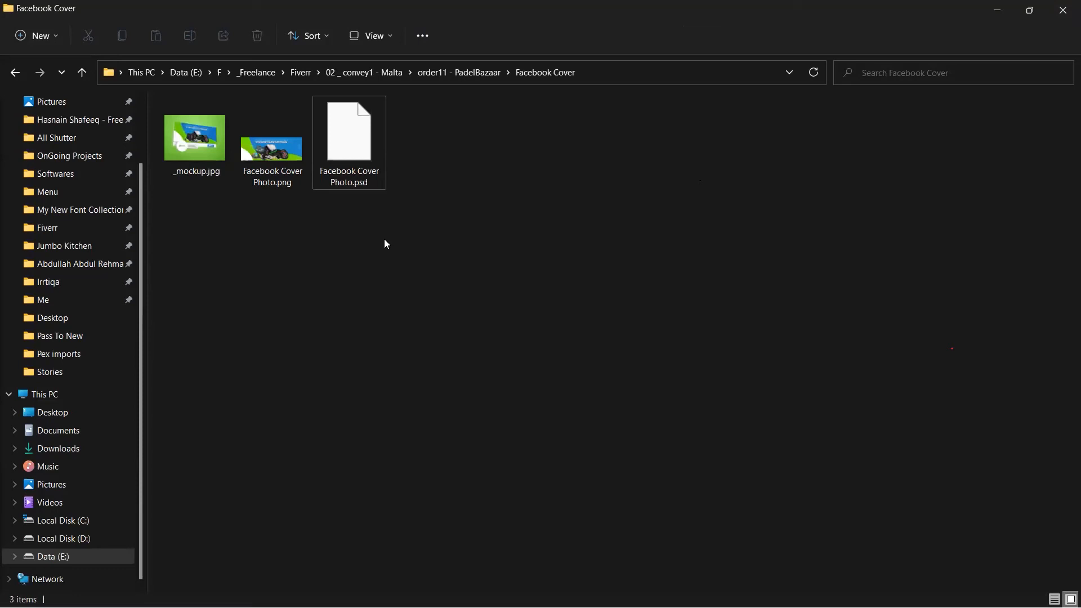
Step: Close the watermarked-images archive and the Watermarkly browser tab
click(424, 362)
key(alt+Tab)
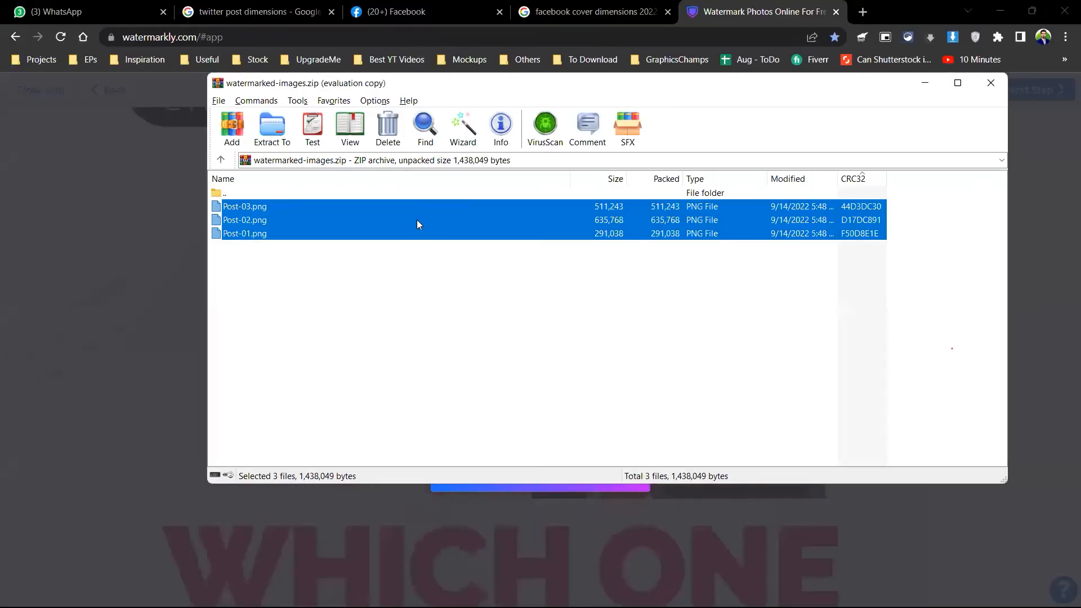
click(990, 83)
key(ctrl+w)
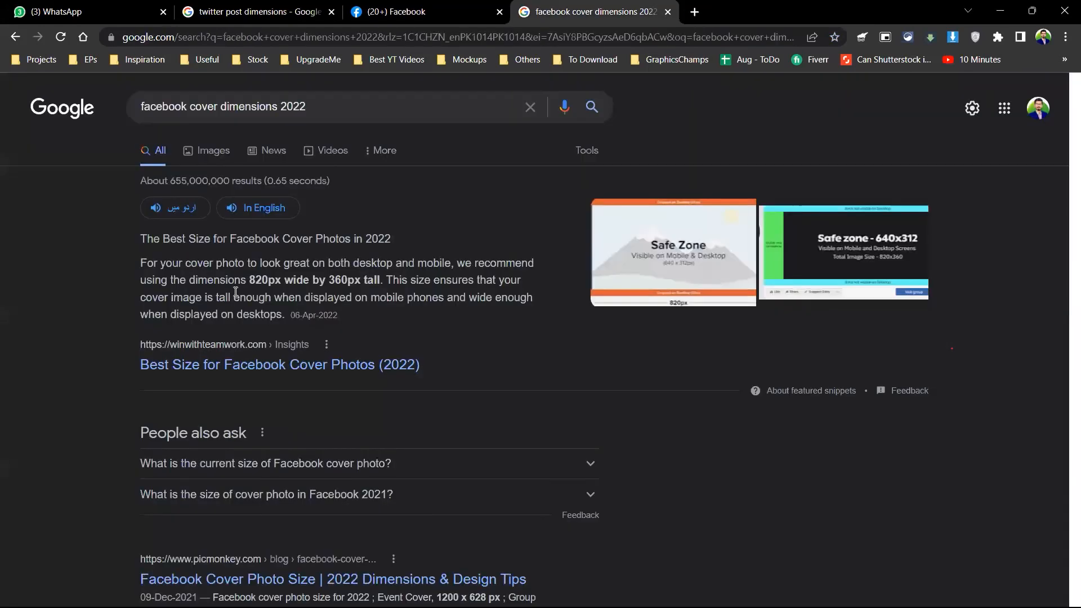
Step: Switch to the Files folder on Local Disk (D:) and preview watermark - demo.png, then close it
key(alt+Tab)
click(776, 151)
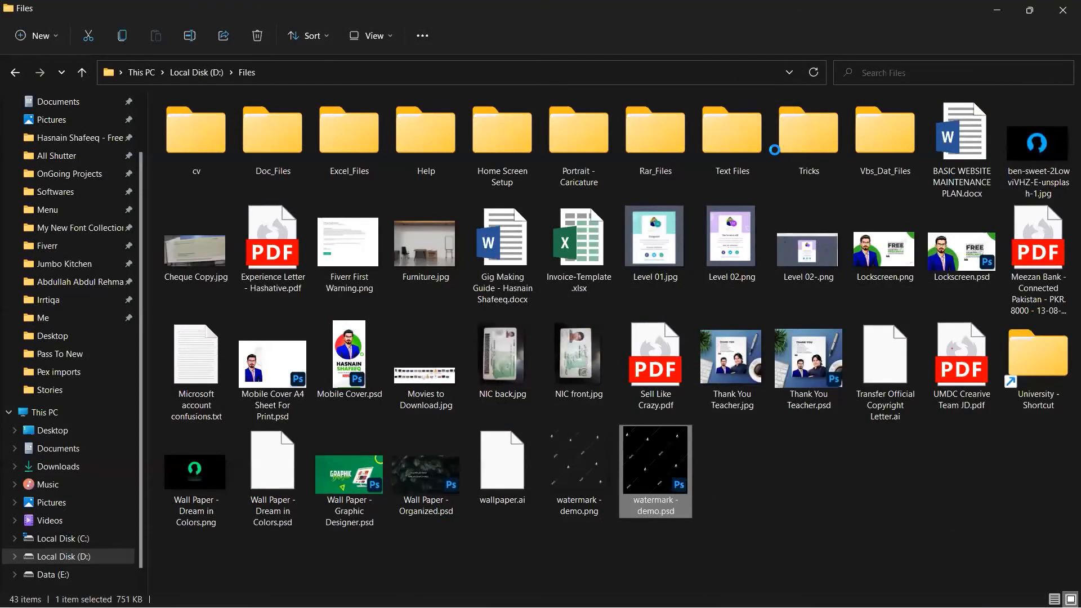
click(596, 475)
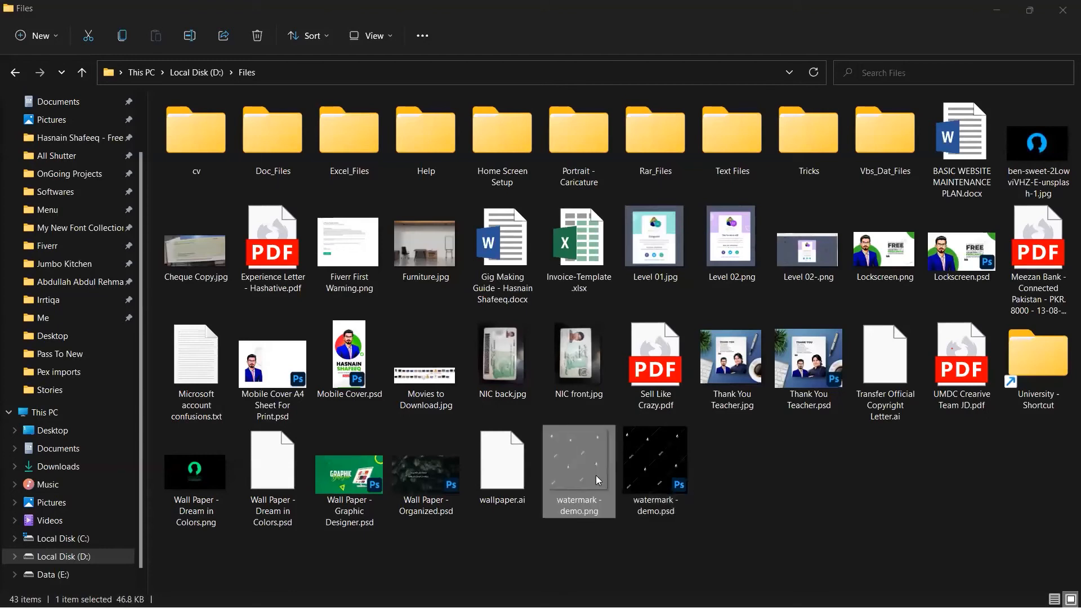
double_click(576, 473)
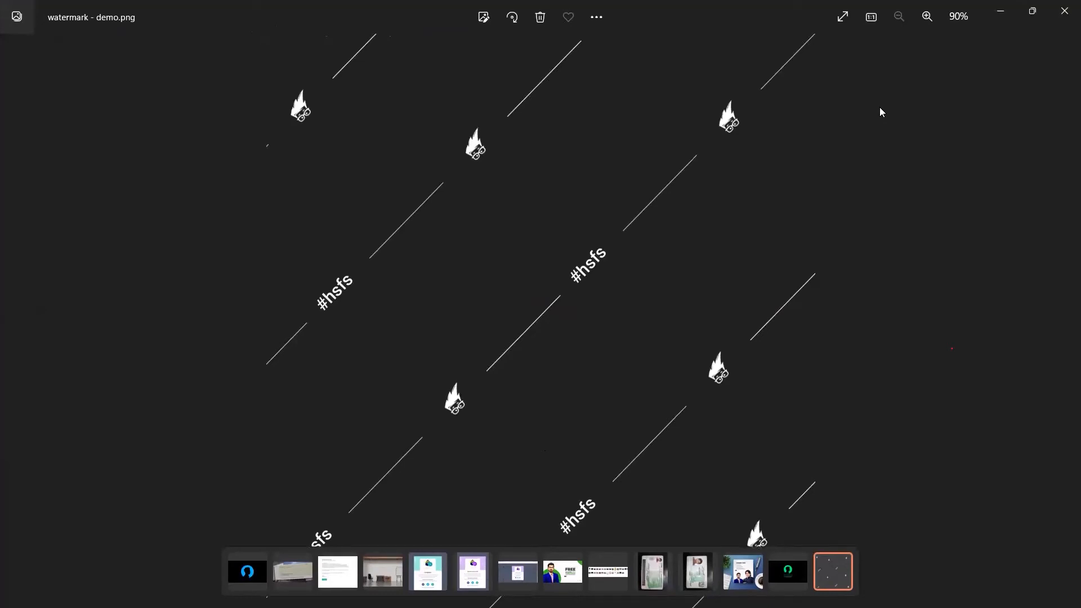
click(1064, 11)
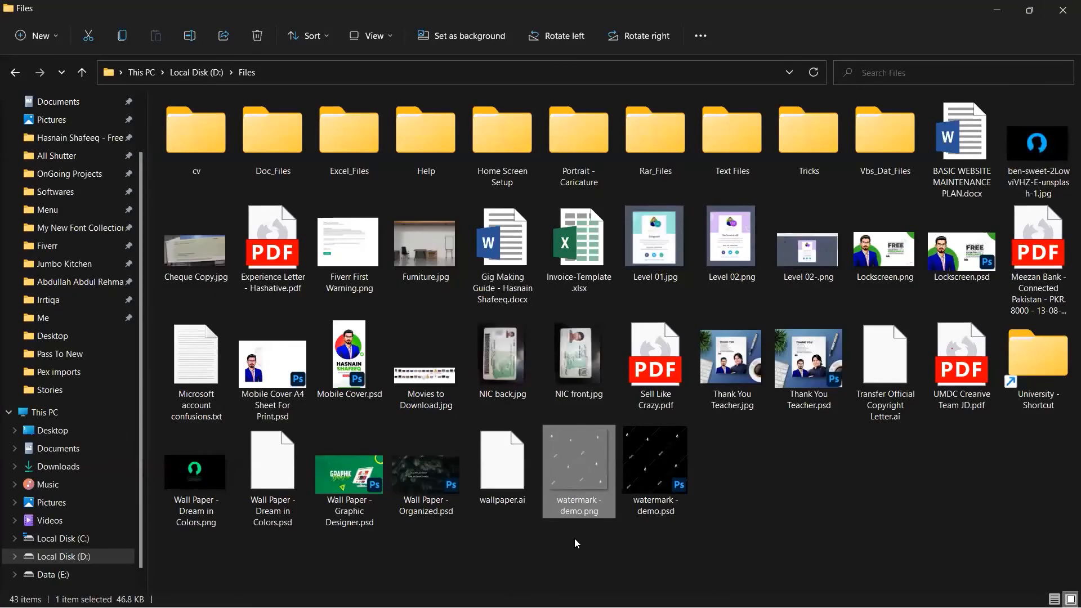
Step: Open Wall Paper - Graphic Designer.psd and place watermark - demo enlarged to cover the wallpaper
double_click(358, 488)
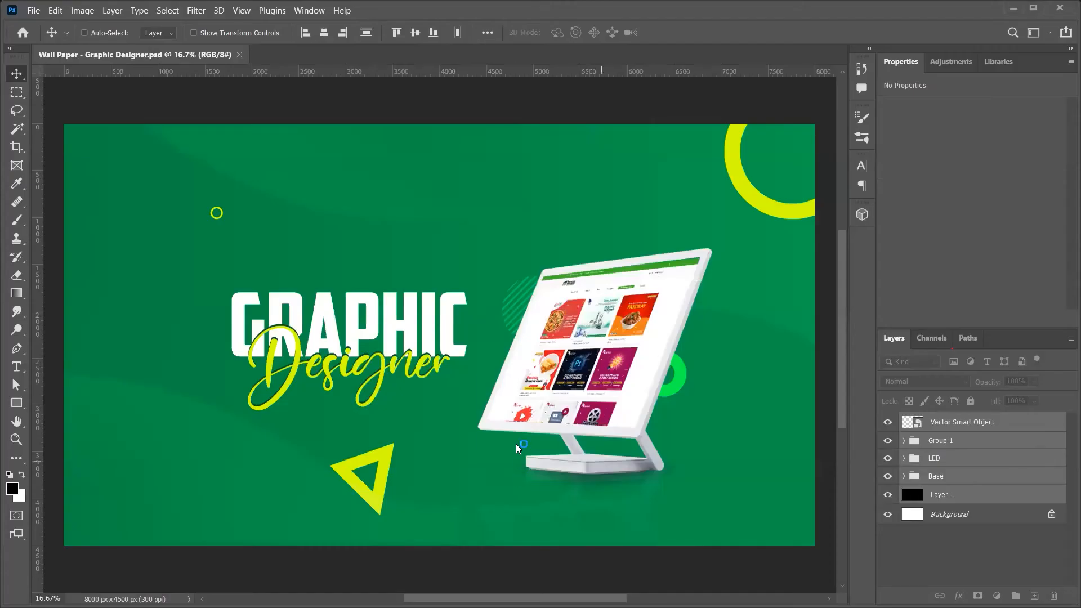
drag(518, 449, 489, 400)
key(ctrl+minus)
key(ctrl+minus)
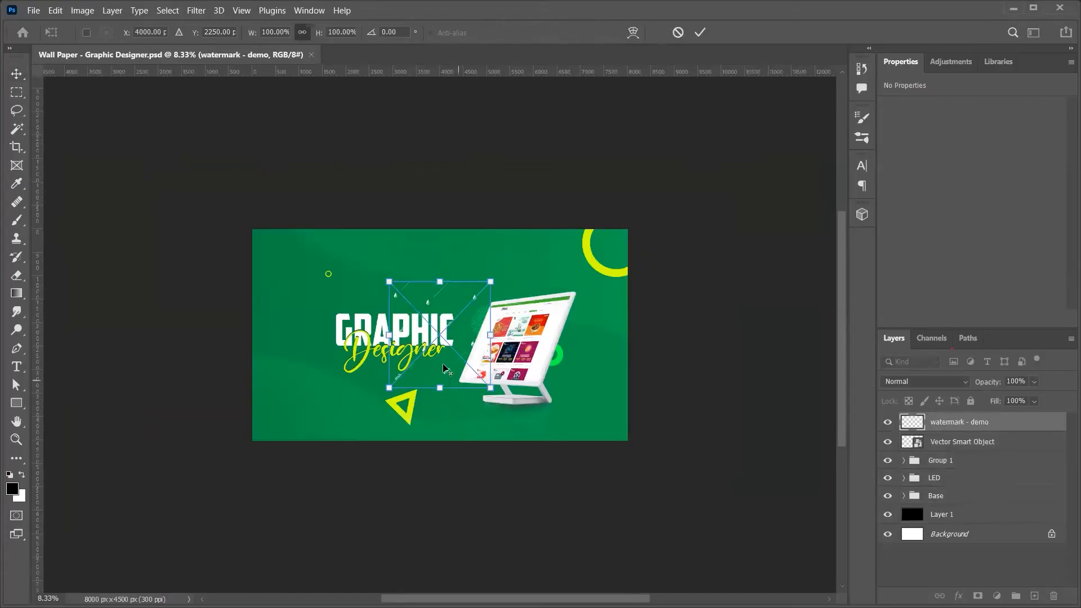
drag(490, 335, 633, 337)
key(Return)
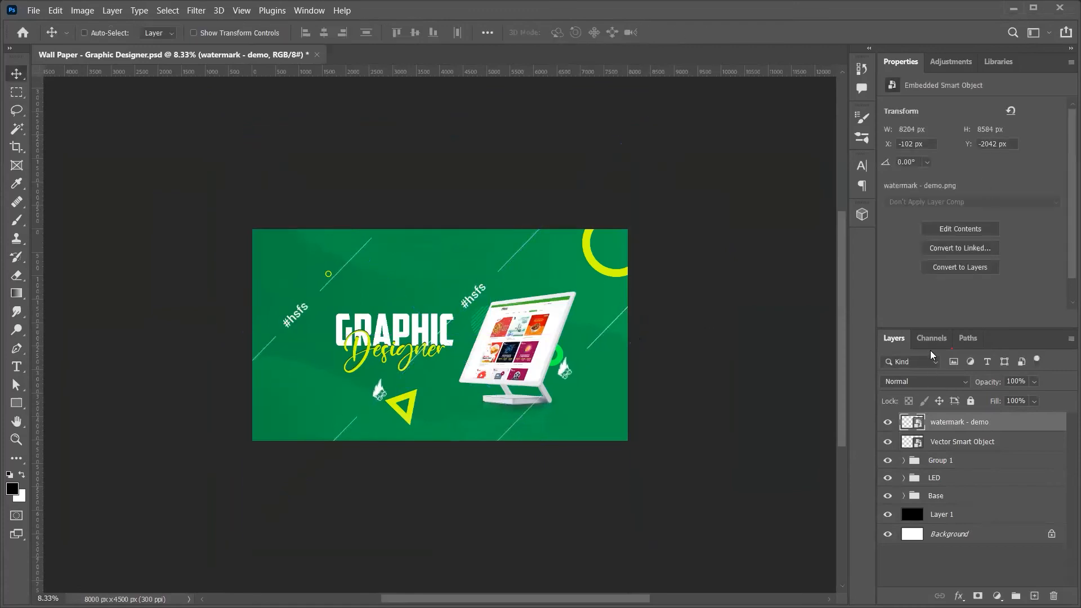
Step: Set the watermark layer to Soft Light blending at 50% opacity
click(926, 381)
click(916, 298)
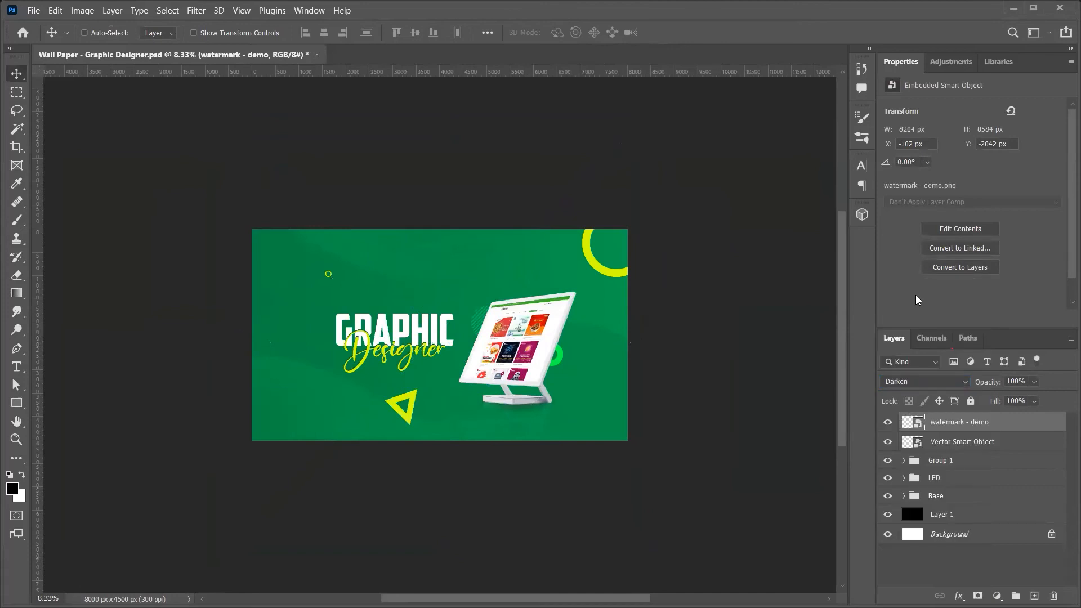
click(946, 384)
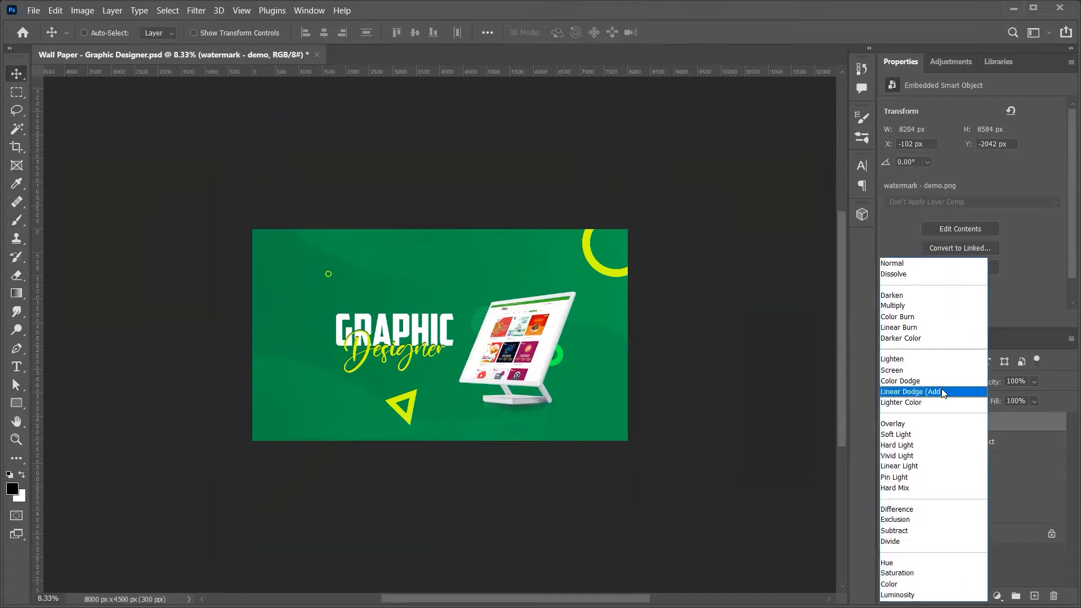
click(941, 389)
key(Down)
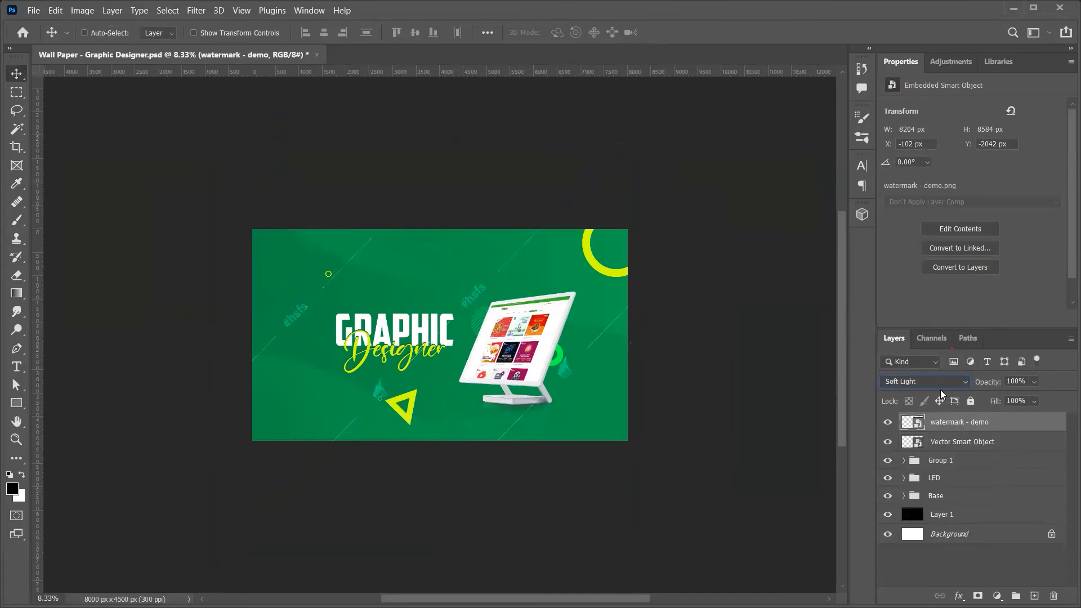
scroll(479, 373, right, 4)
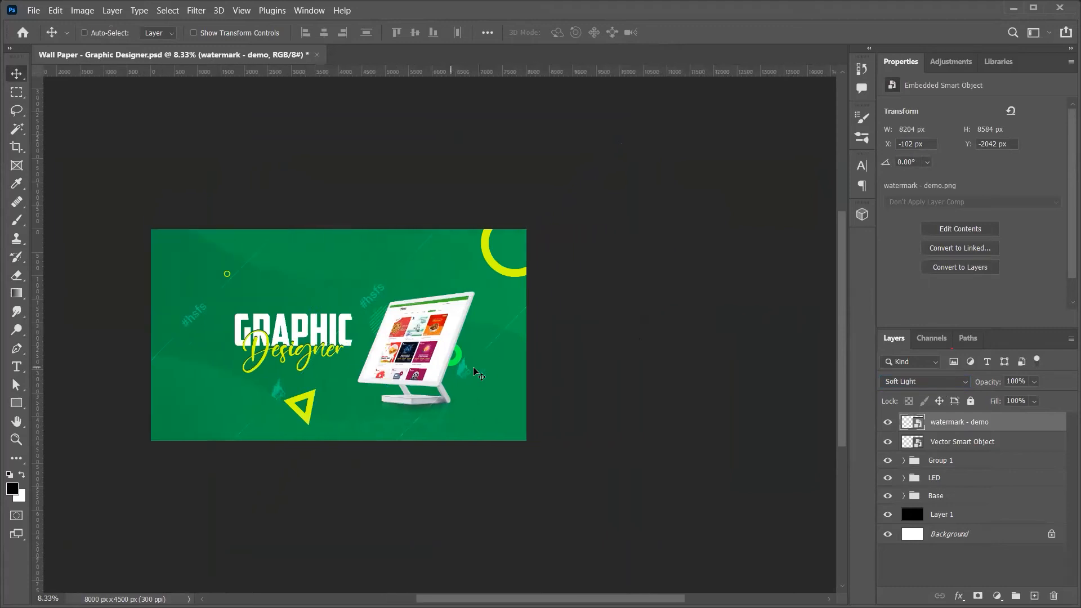
click(1016, 382)
text(50)
key(Return)
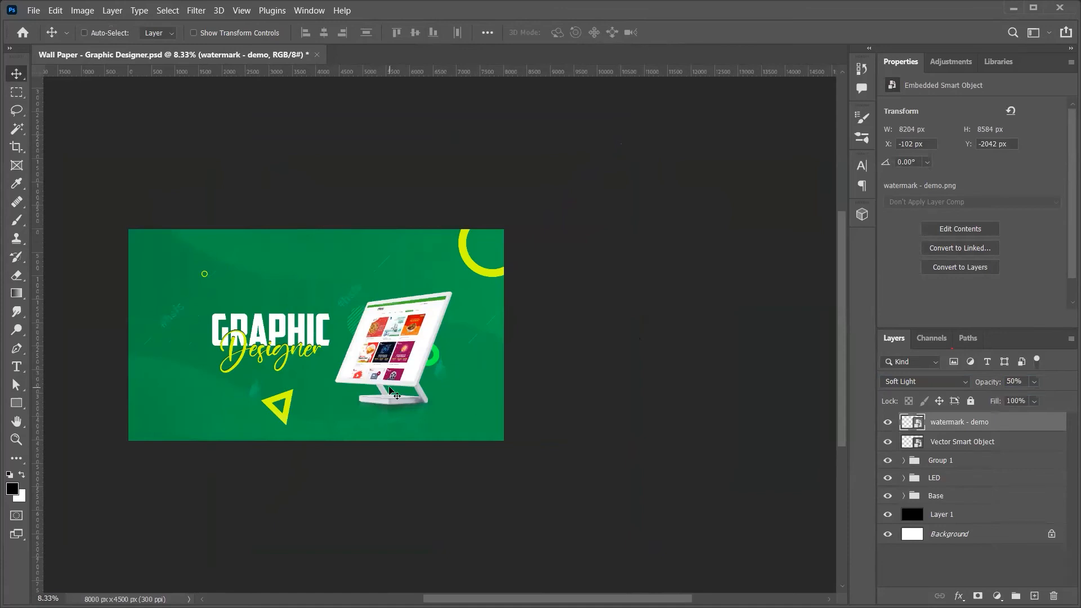
Step: Zoom in slightly, then close the wallpaper document without saving
key(z)
drag(408, 353, 413, 354)
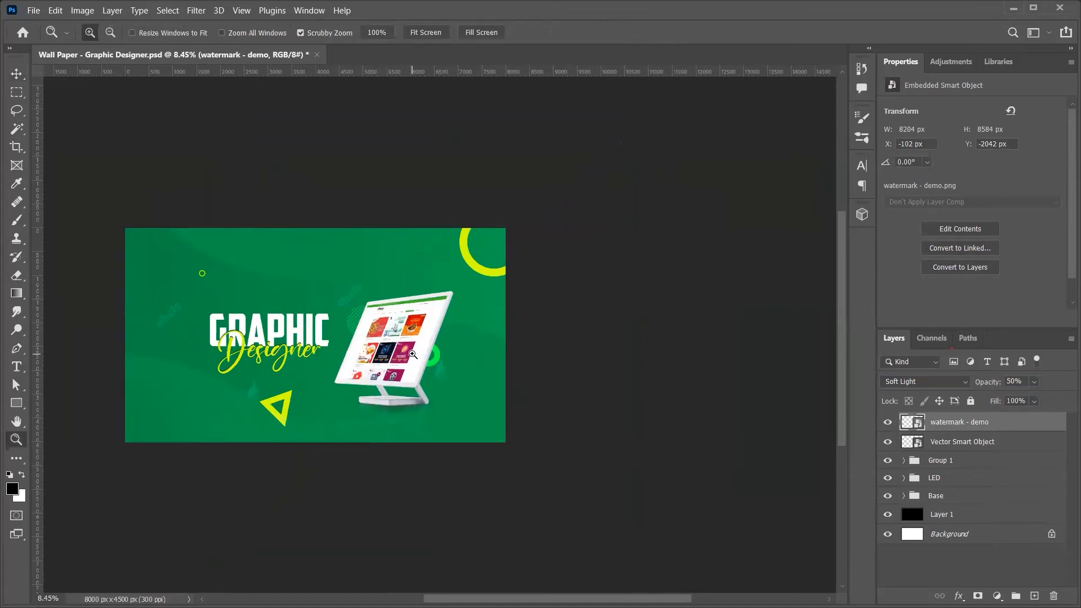
key(ctrl+w)
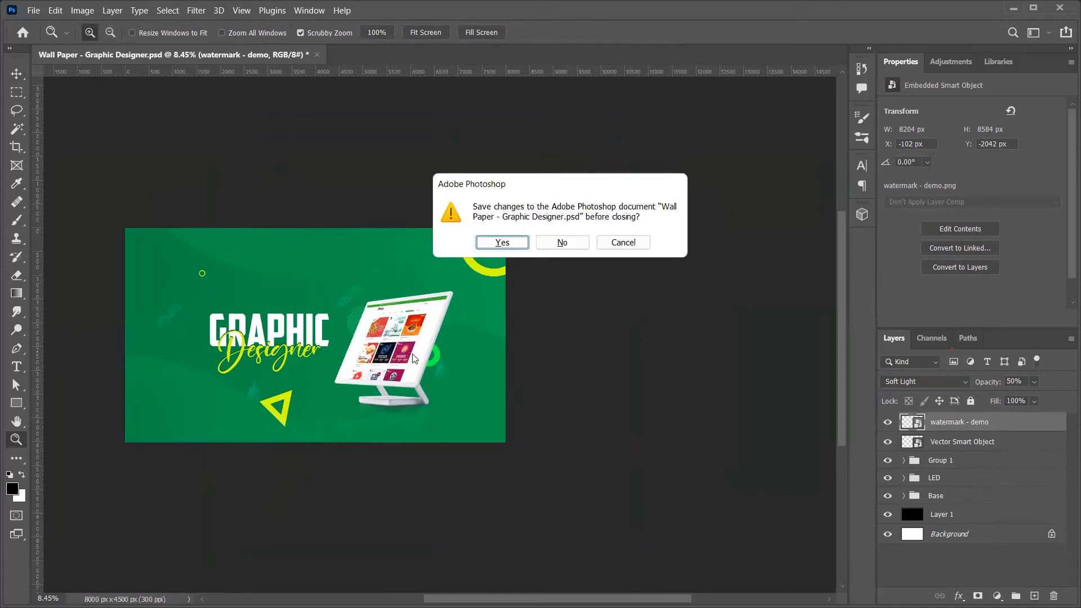
click(563, 243)
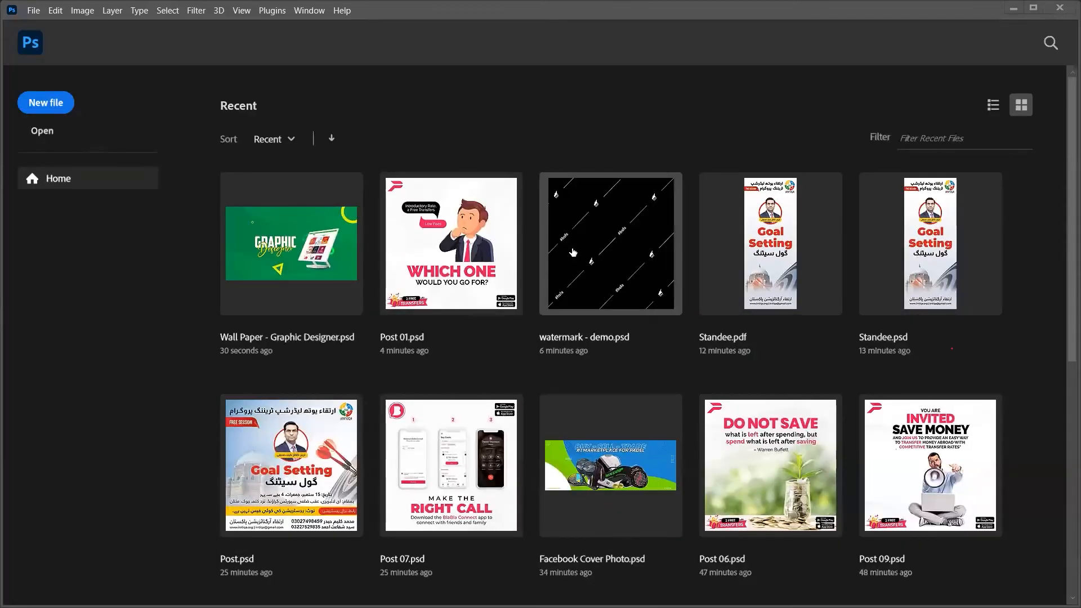
Step: In Post 01.psd, select the Base then Text groups and enable Move tool auto-select
click(1013, 8)
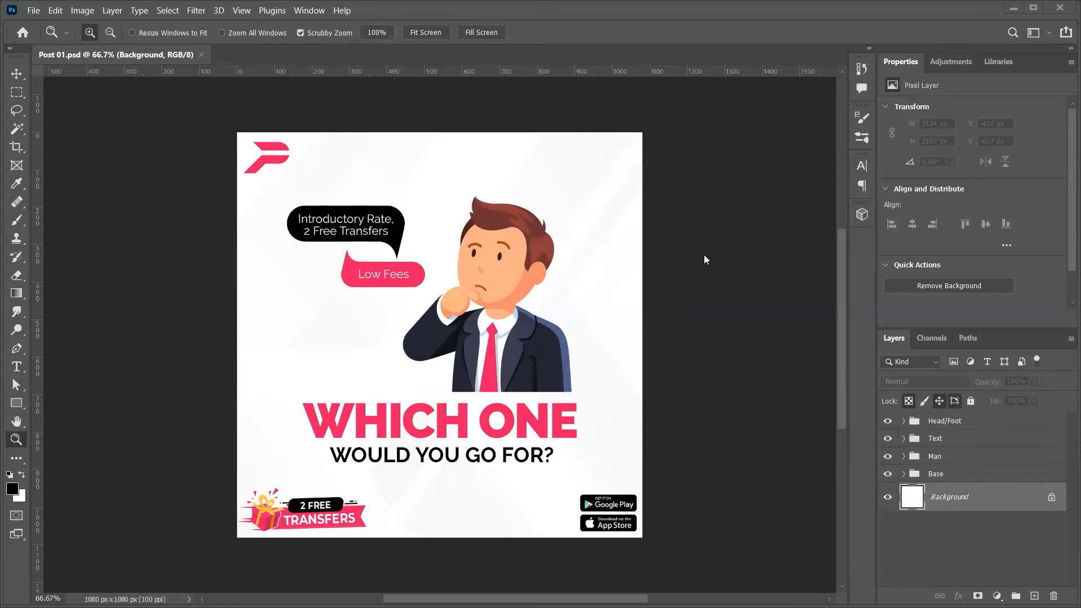
click(947, 476)
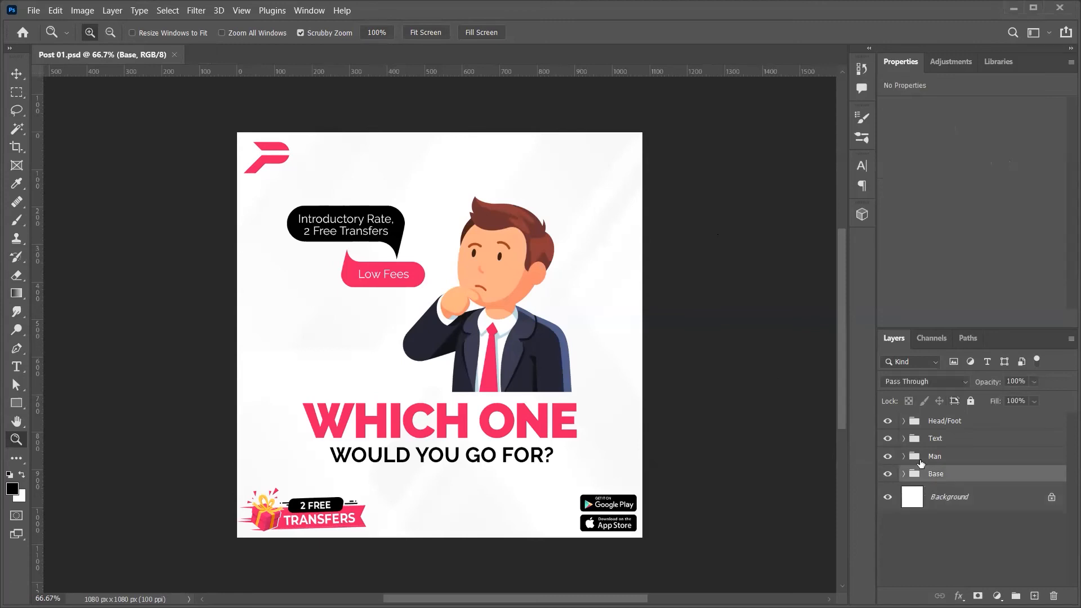
click(918, 445)
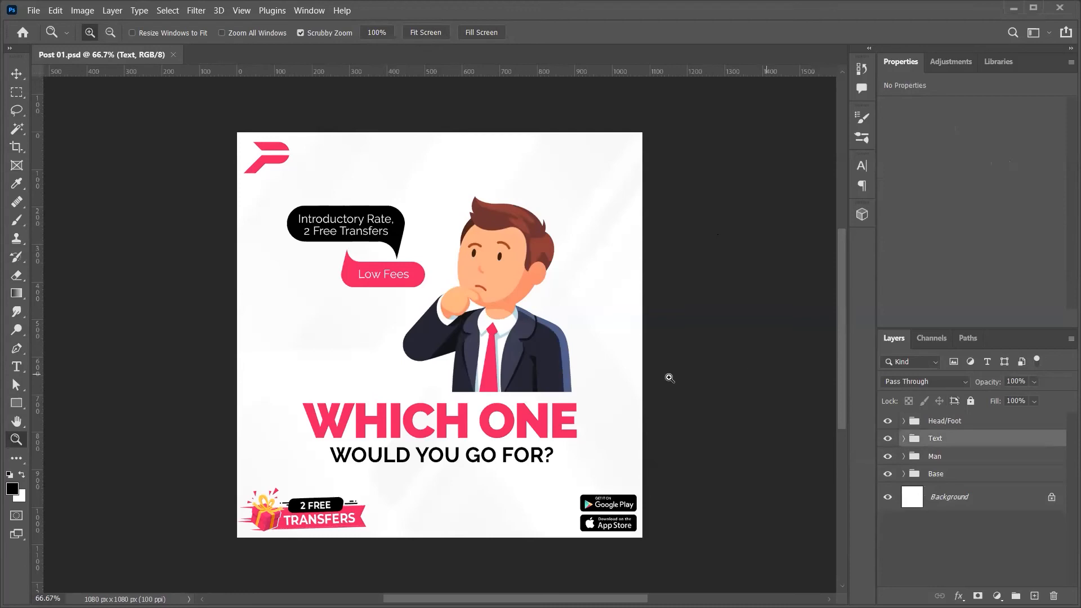
key(v)
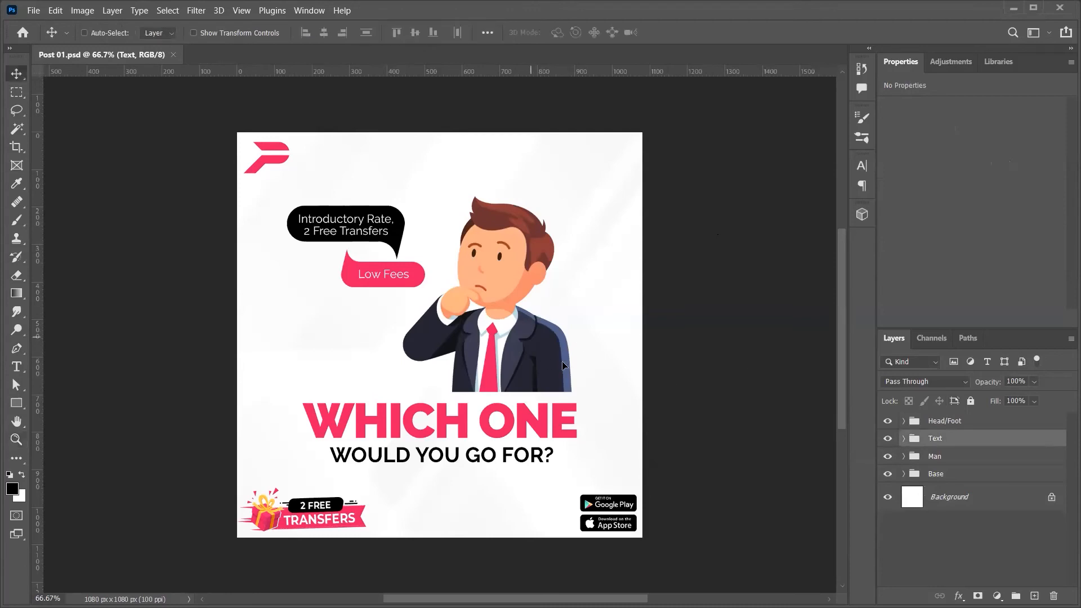
key(ctrl)
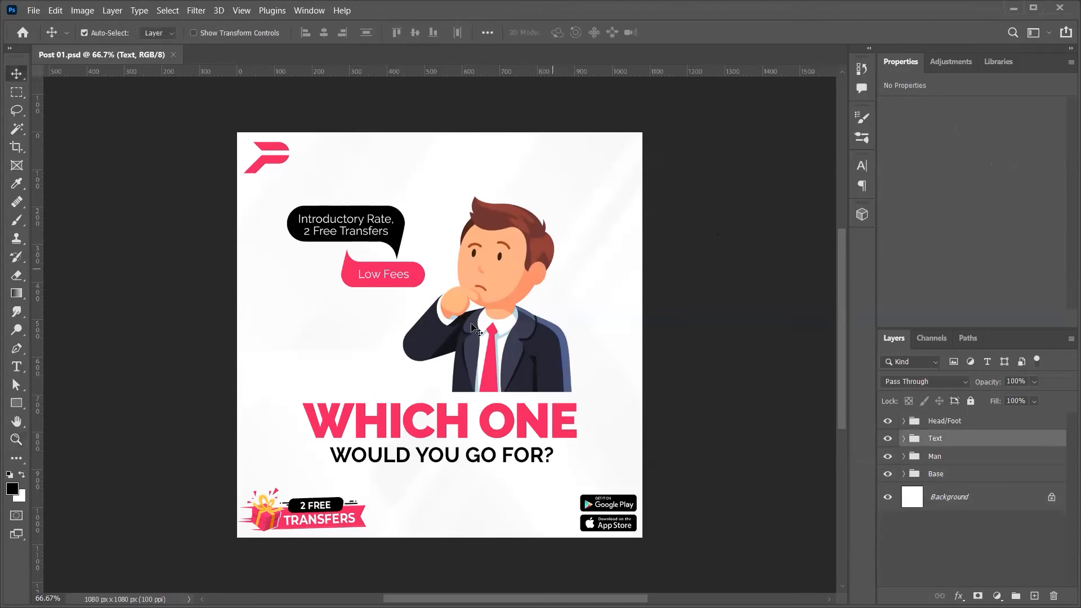